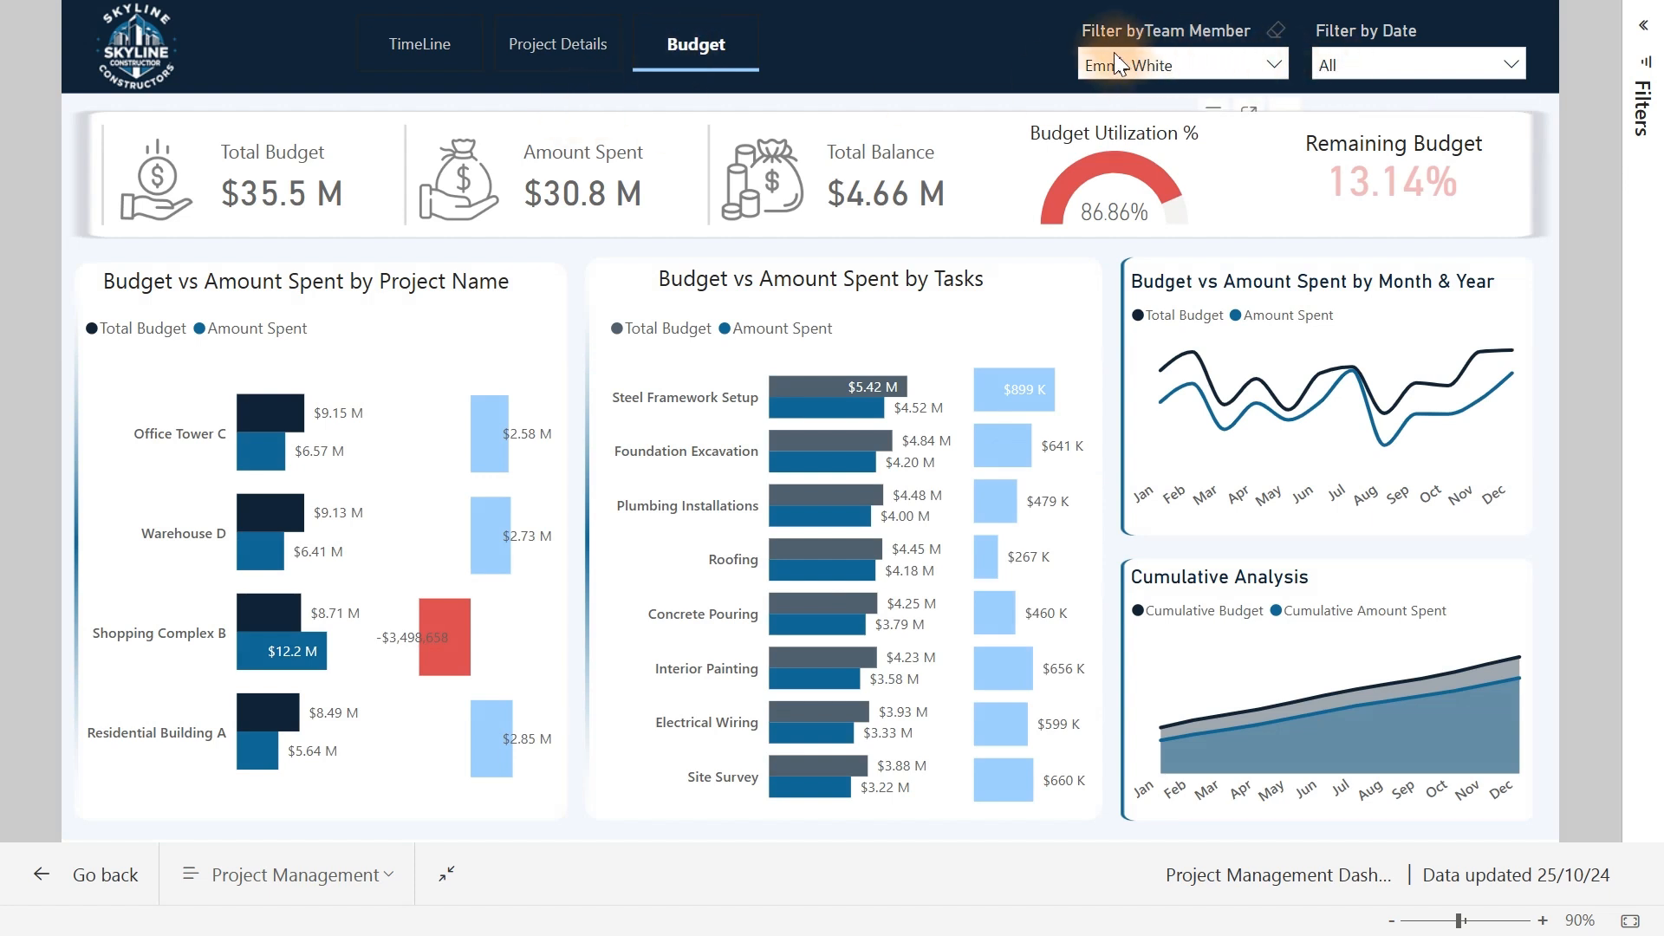
Show the TimeLine report page and filter its project progress bar to the second team member in the list.
{"action": "left_click", "coordinate": [427, 47]}
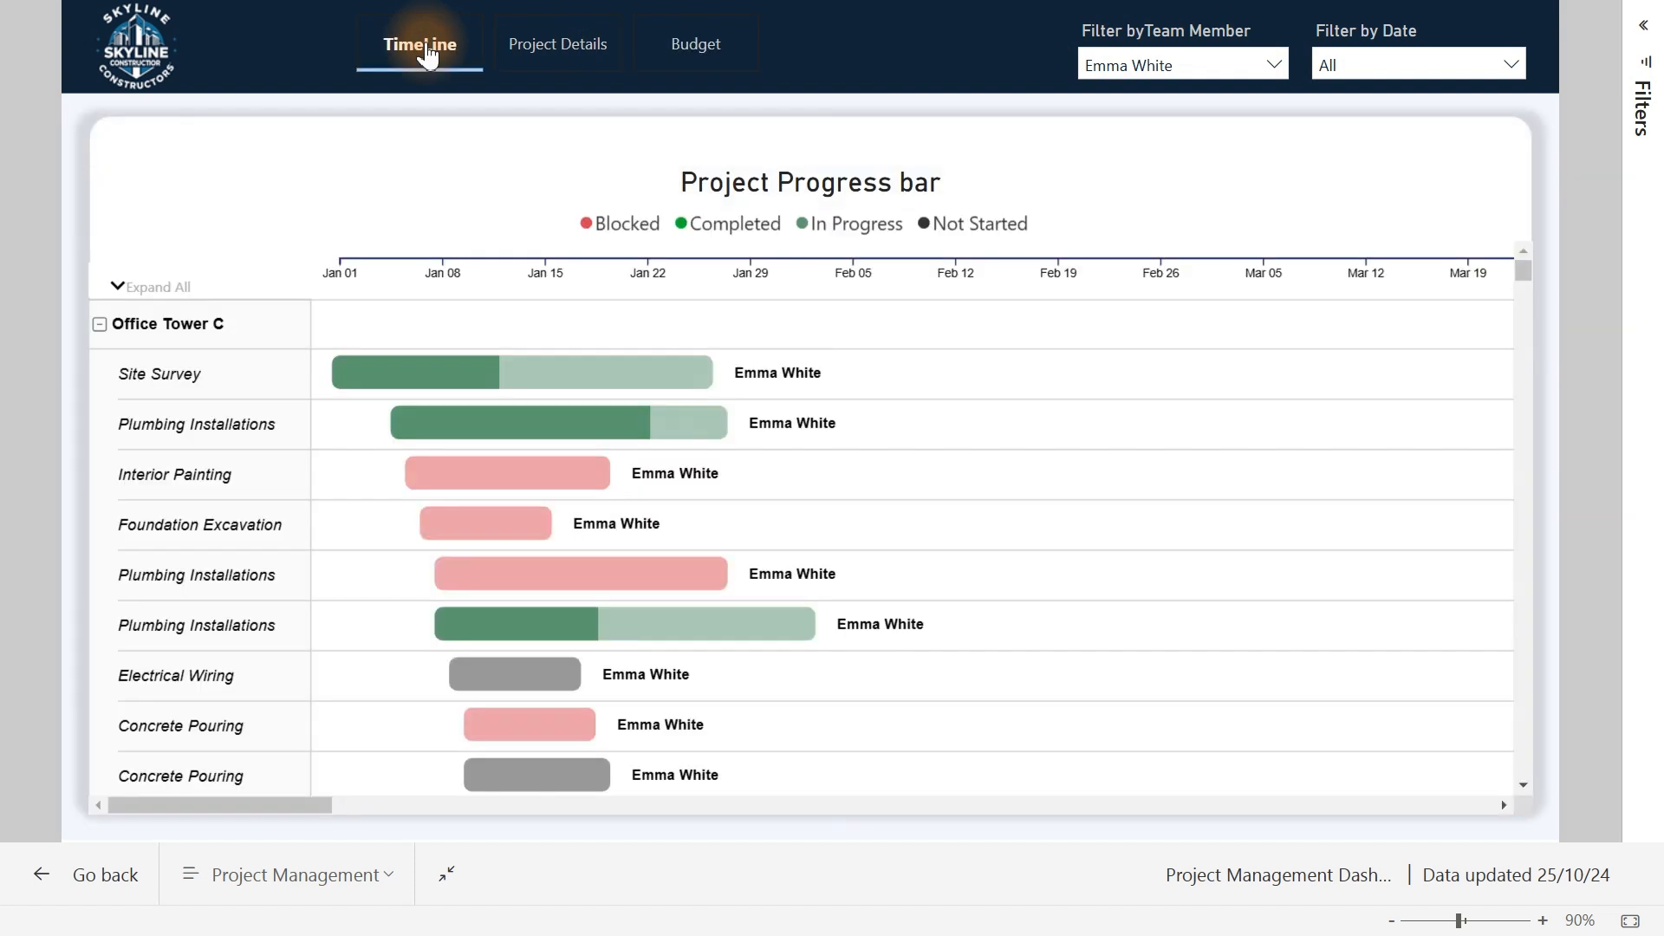
{"action": "left_click", "coordinate": [1186, 68]}
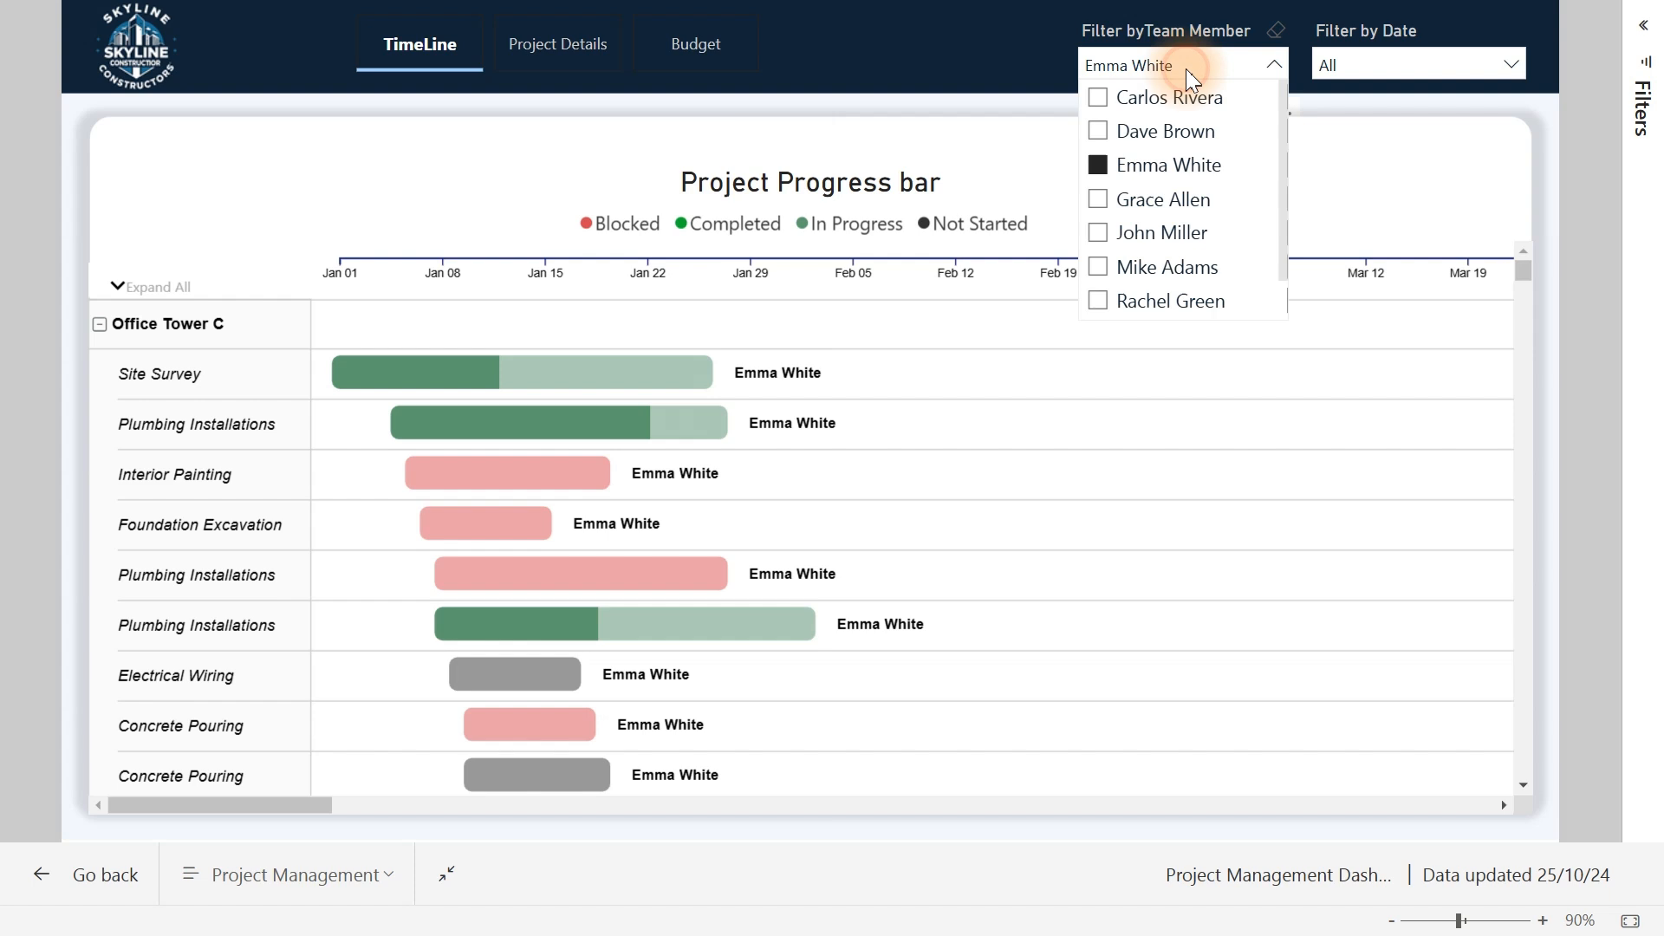
{"action": "left_click", "coordinate": [1127, 144]}
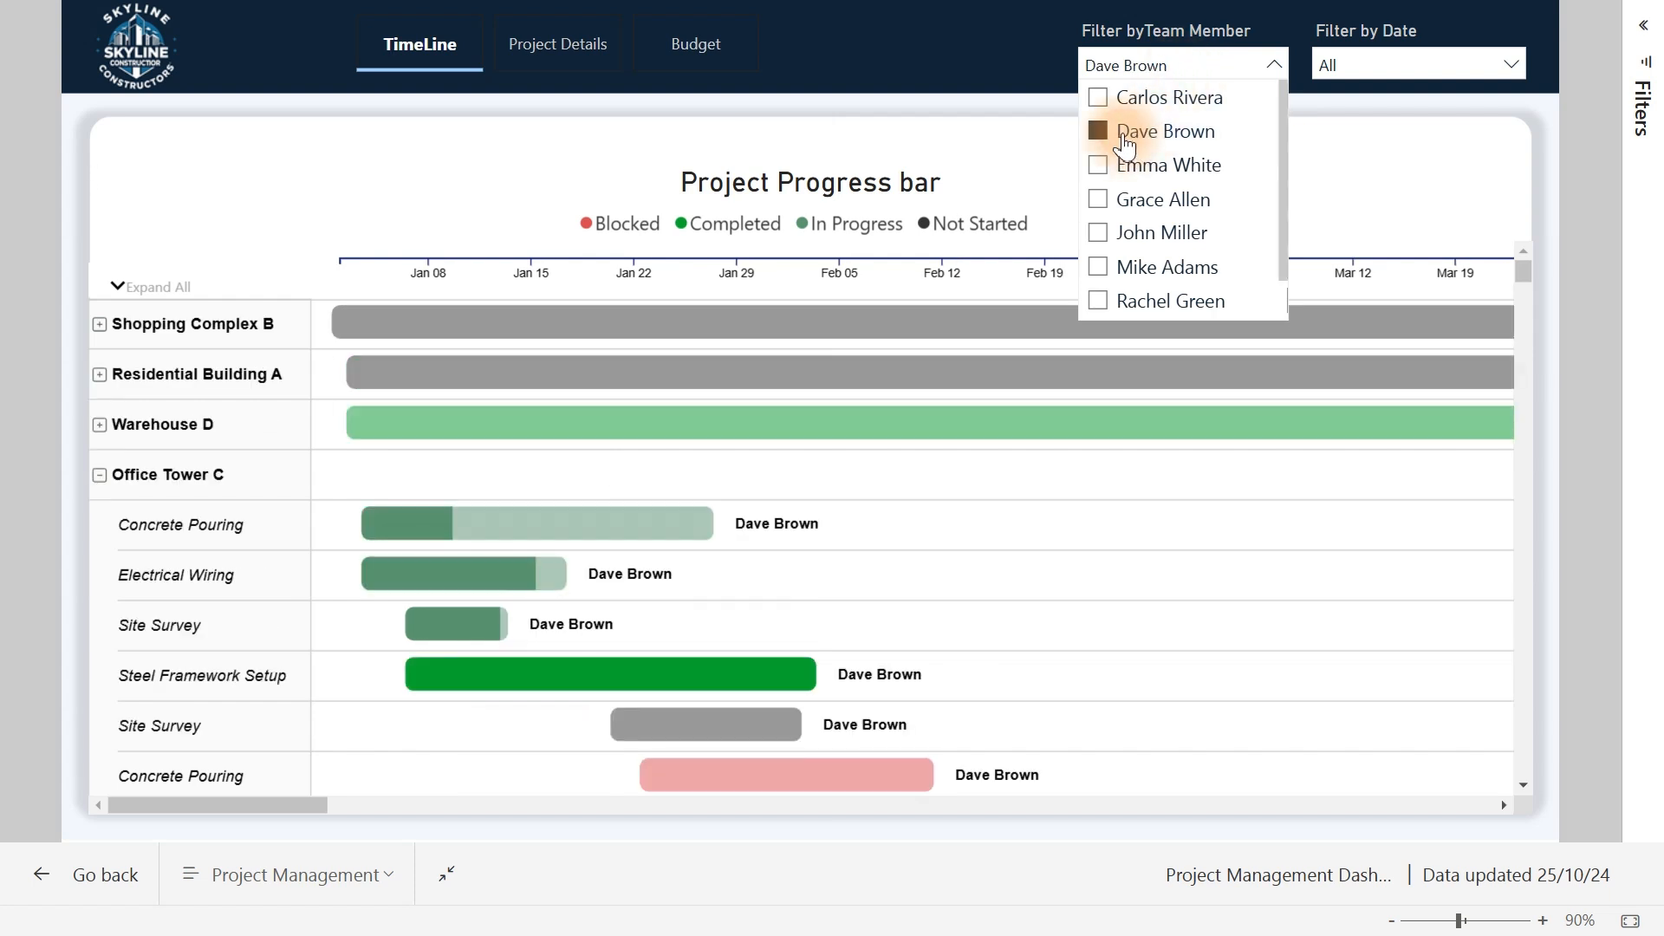
{"action": "left_click", "coordinate": [869, 90]}
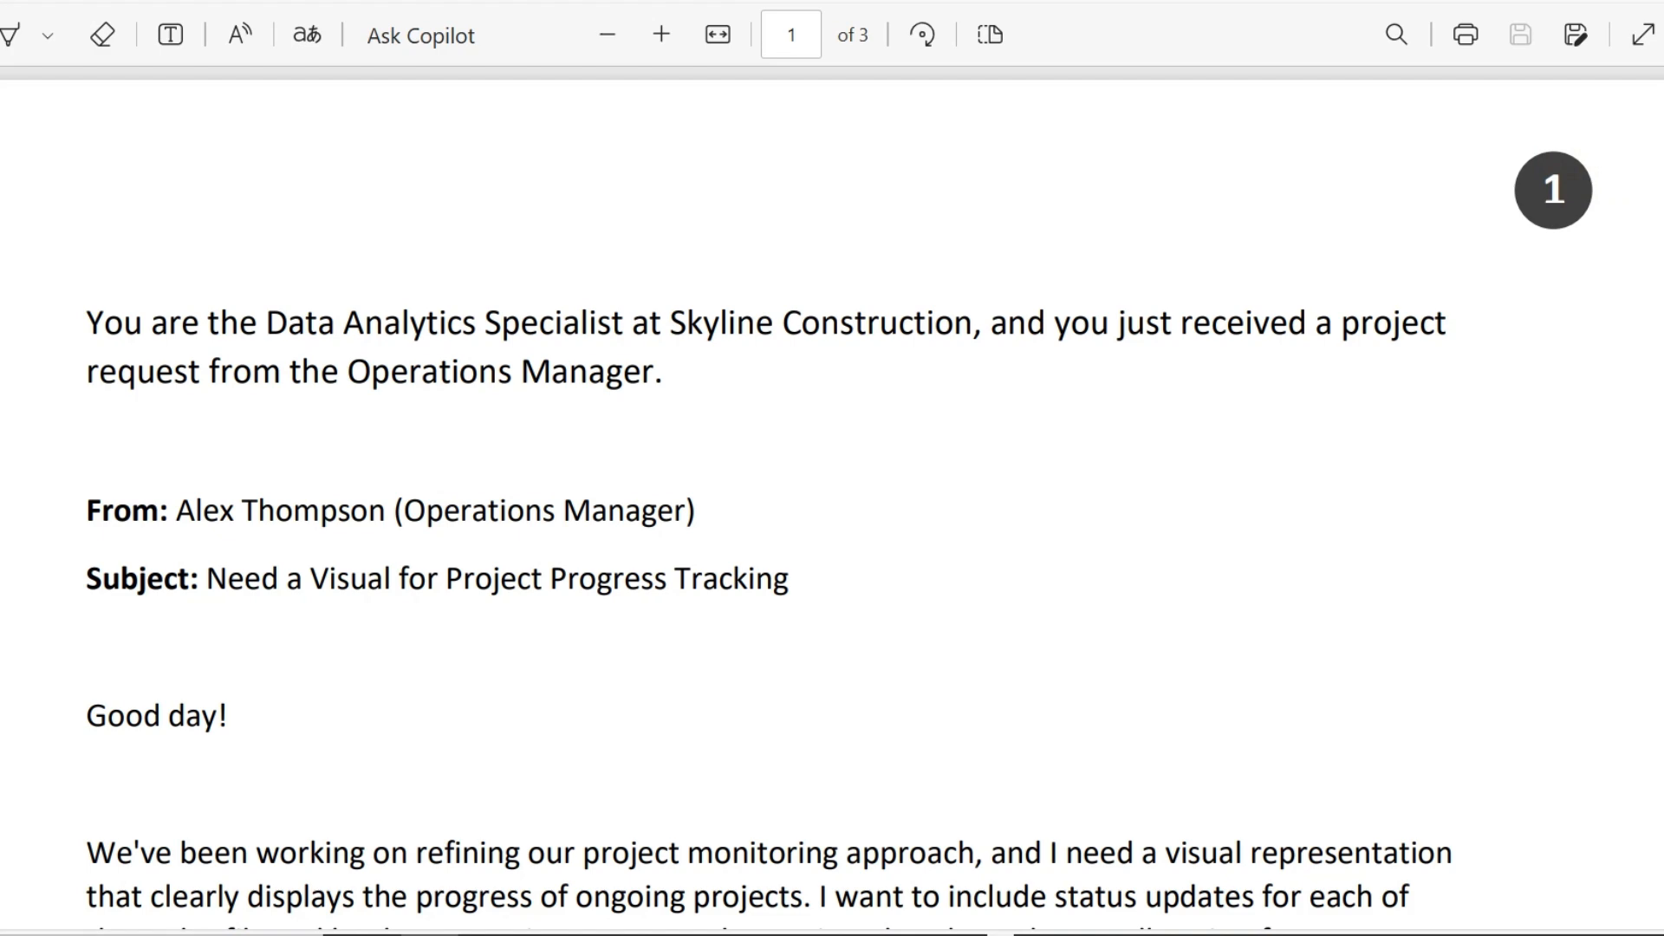
Read through the stakeholder project requests in the three-page PDF, from the Operations Manager's request to the CFO's.
{"action": "scroll", "coordinate": [832, 499], "scroll_direction": "down", "scroll_amount": 3}
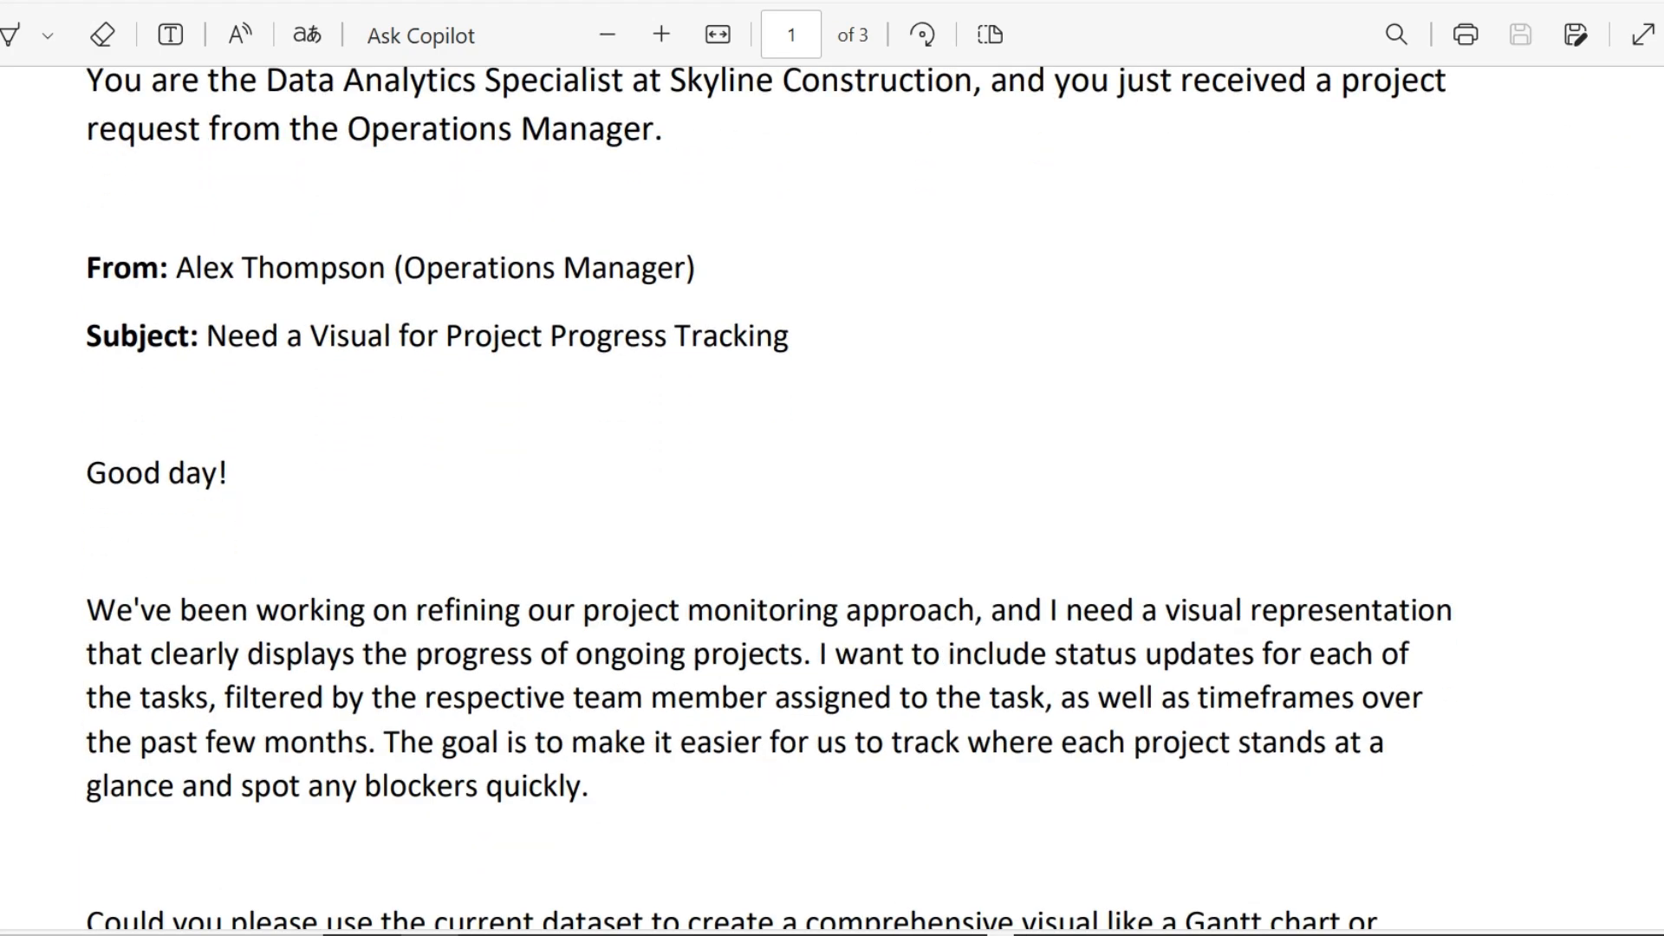
{"action": "scroll", "coordinate": [833, 499], "scroll_direction": "up", "scroll_amount": 3}
{"action": "scroll", "coordinate": [832, 498], "scroll_direction": "down", "scroll_amount": 5}
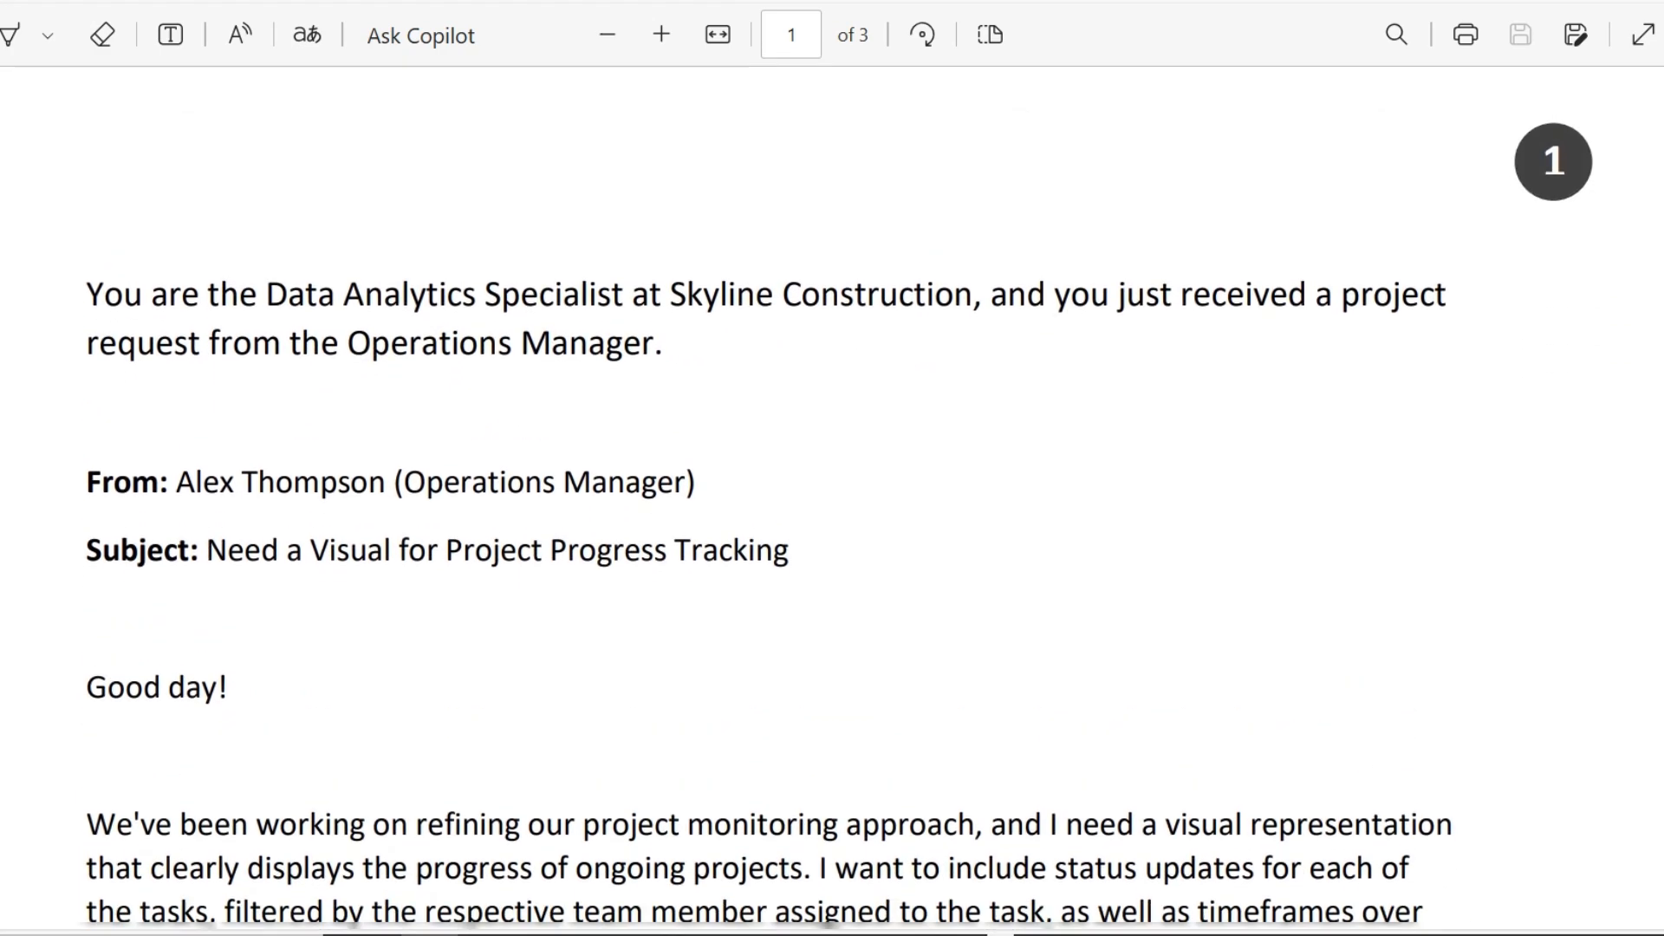
{"action": "scroll", "coordinate": [832, 498], "scroll_direction": "down", "scroll_amount": 3}
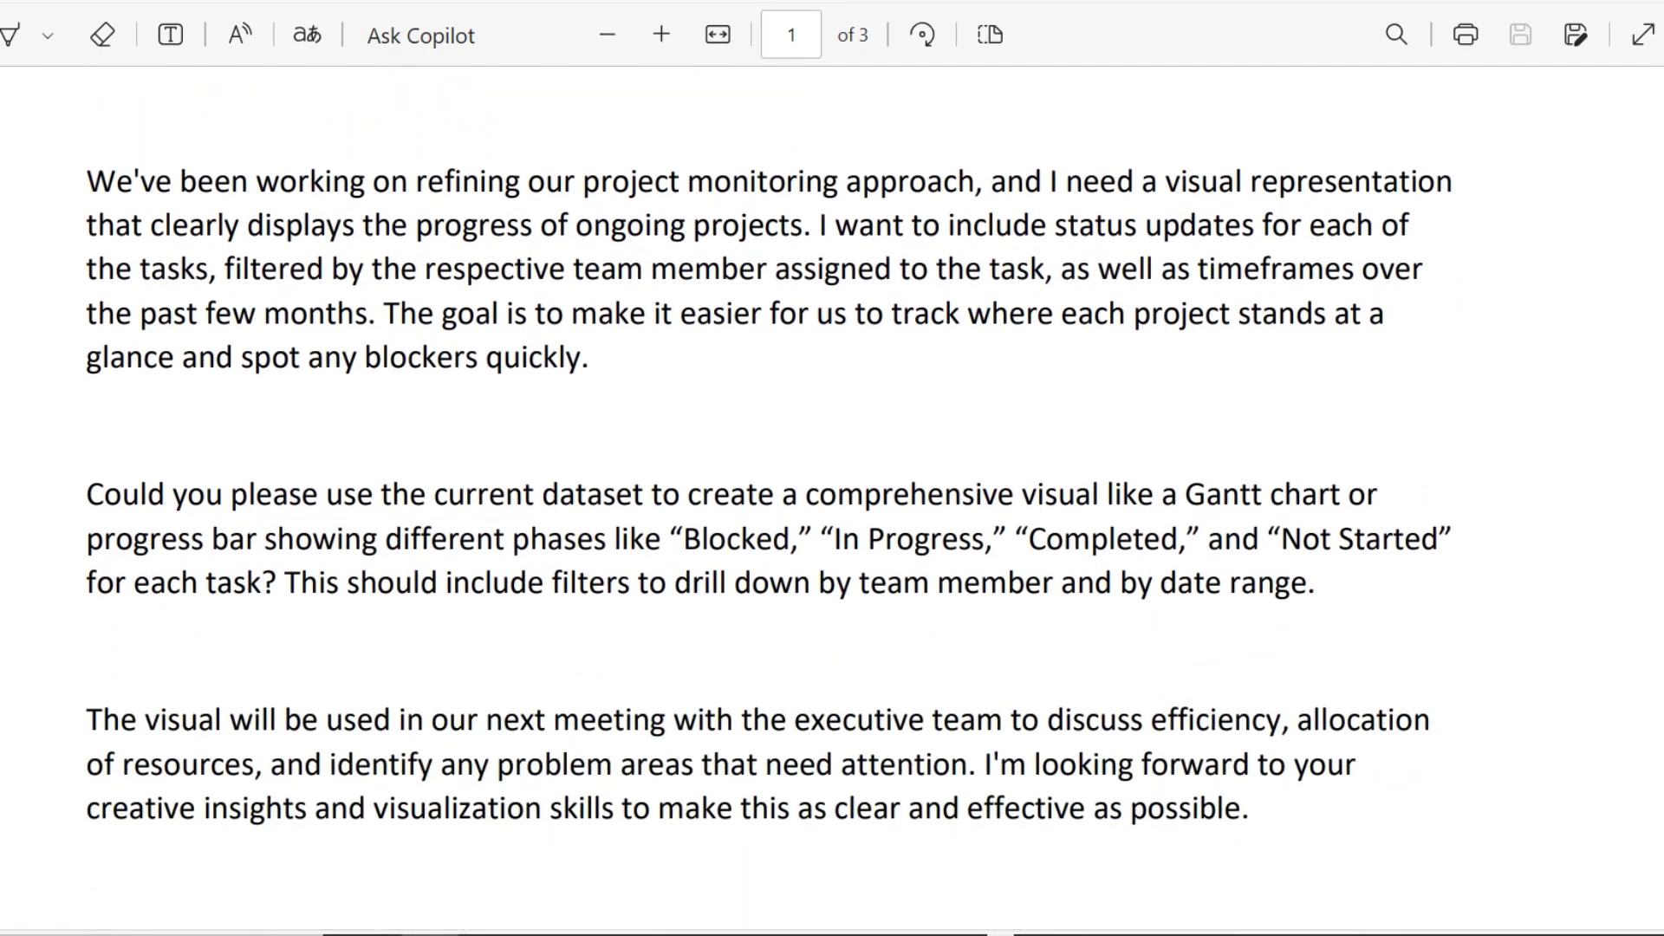
{"action": "scroll", "coordinate": [832, 499], "scroll_direction": "down", "scroll_amount": 10}
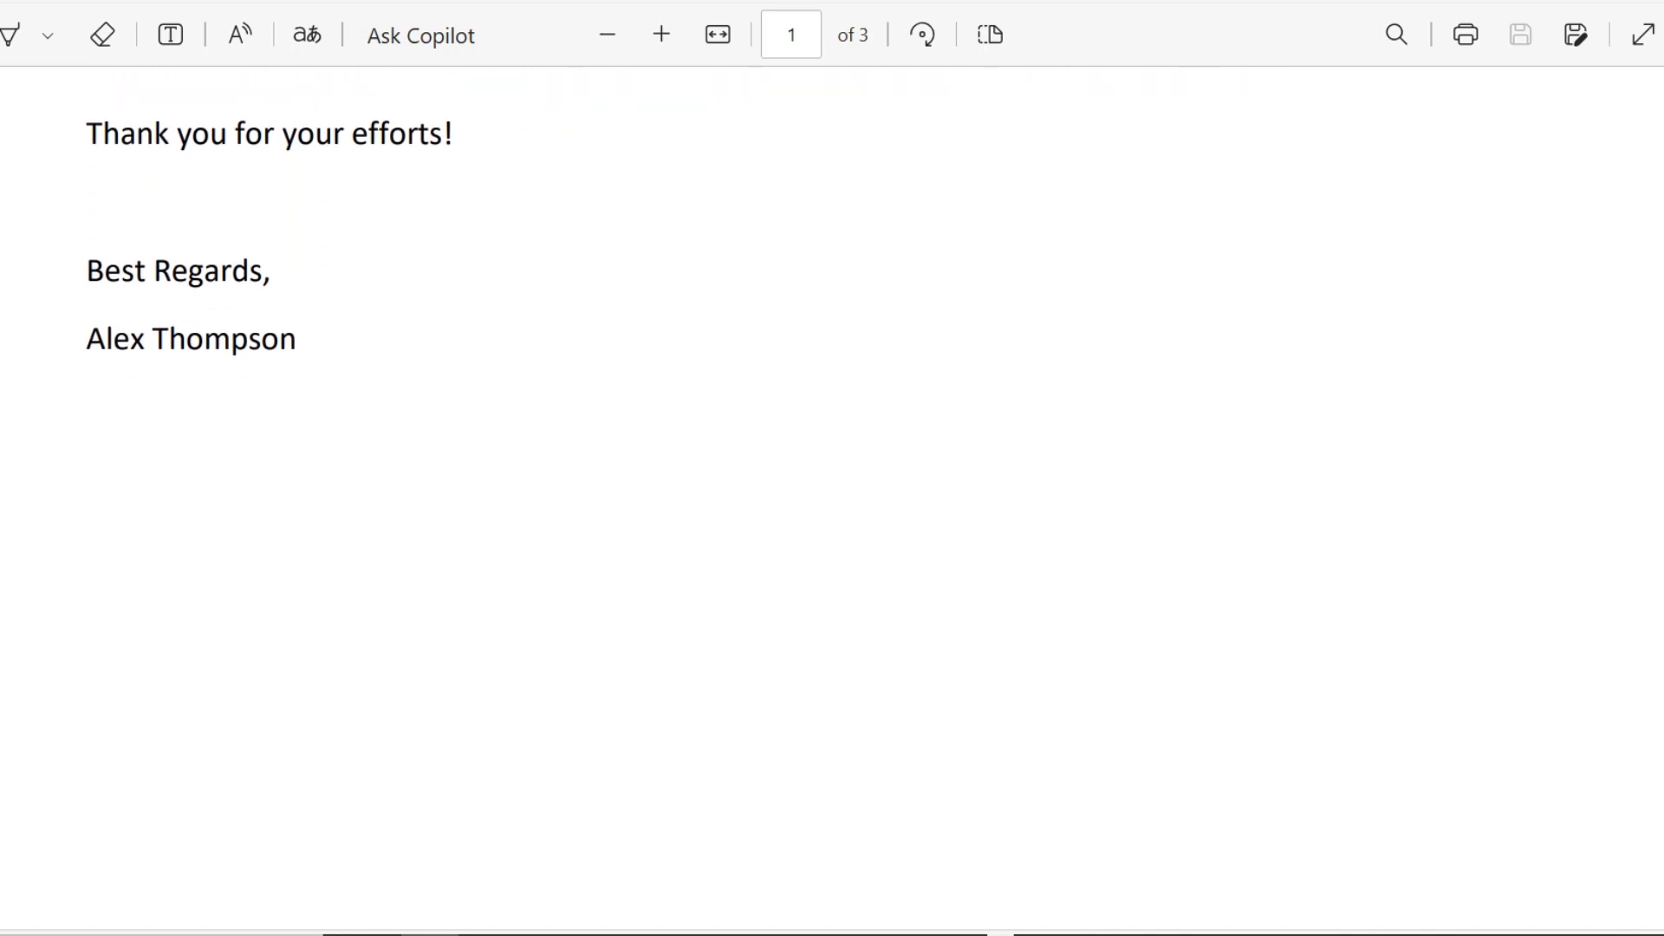
{"action": "scroll", "coordinate": [832, 499], "scroll_direction": "down", "scroll_amount": 9}
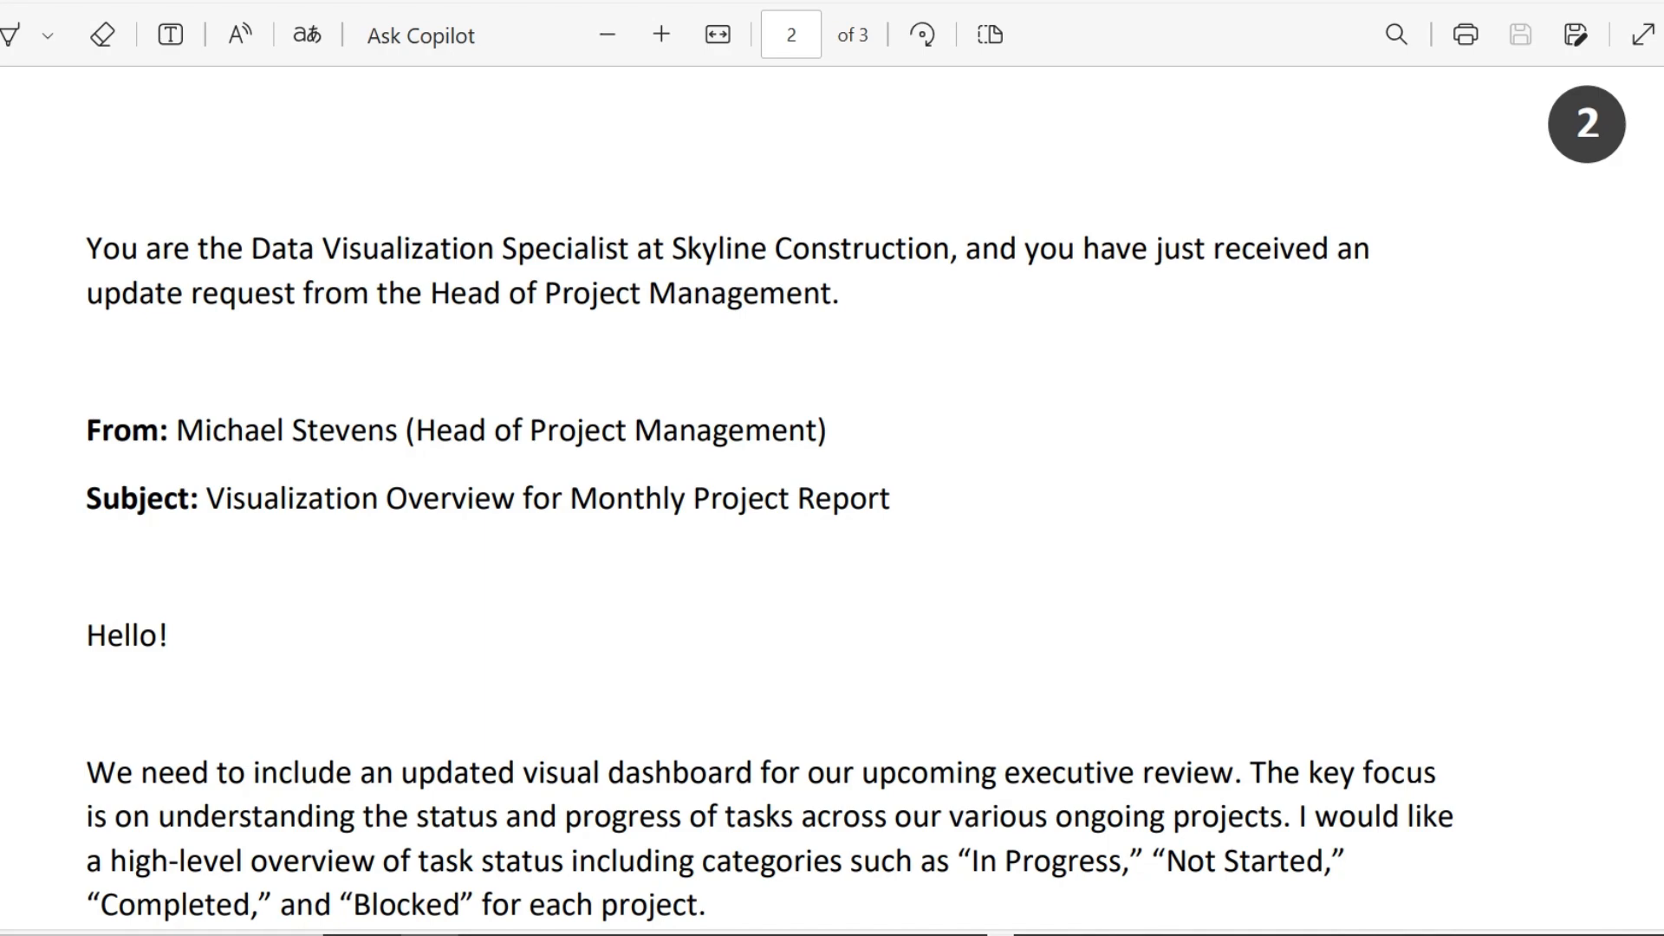
{"action": "scroll", "coordinate": [832, 499], "scroll_direction": "down", "scroll_amount": 2}
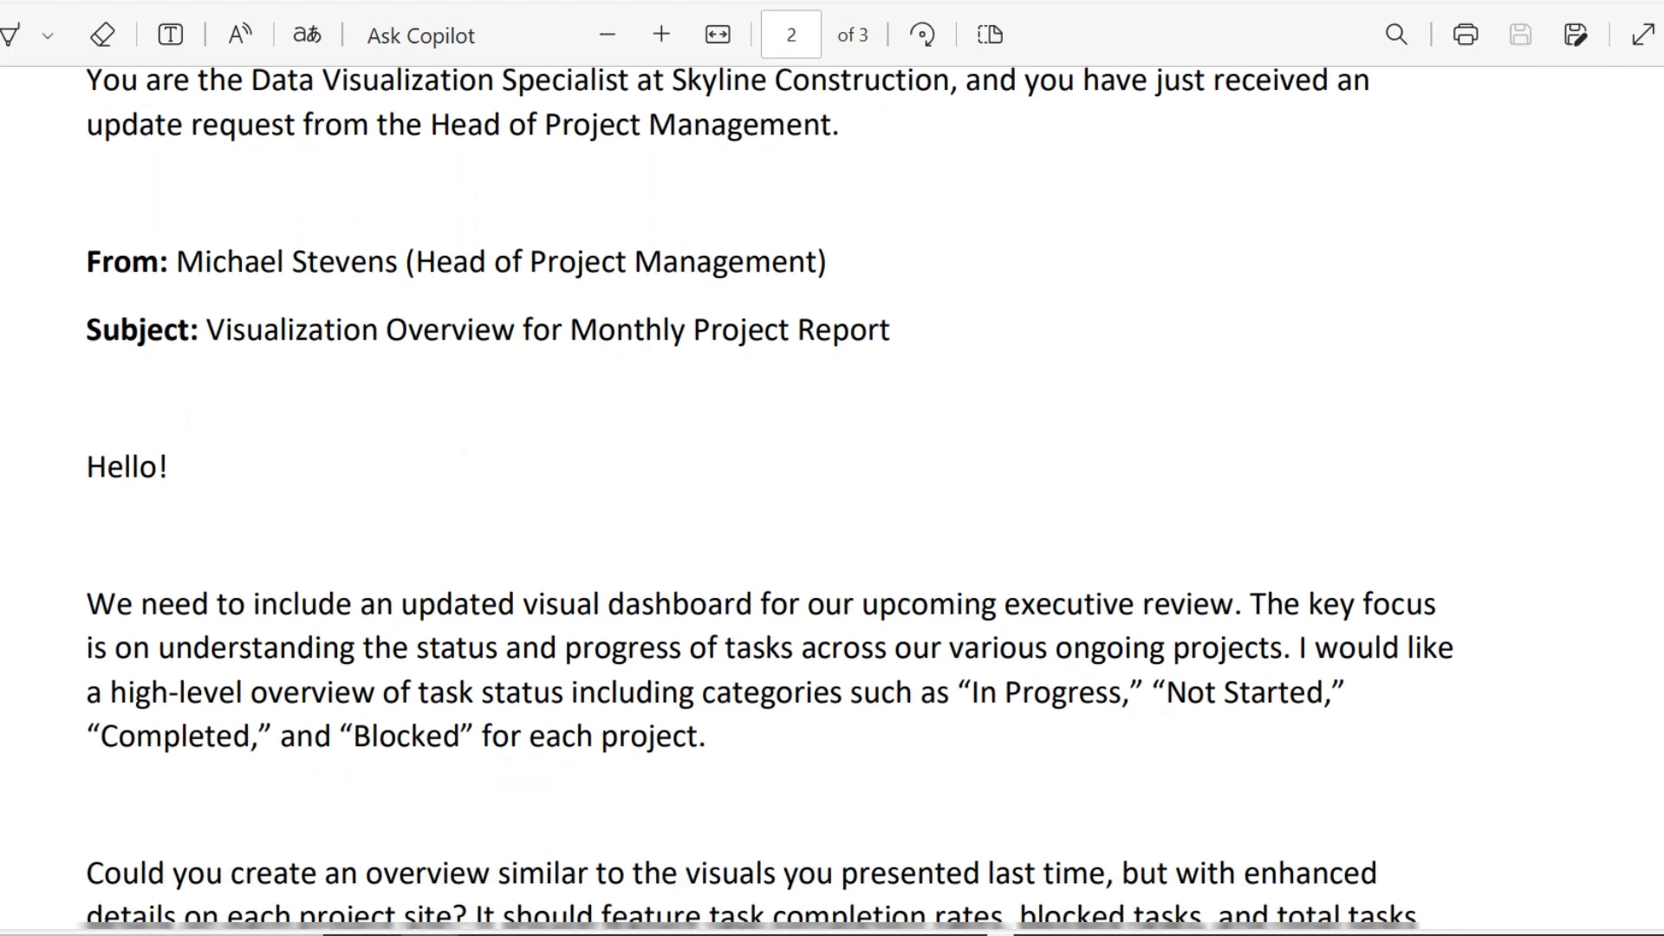
{"action": "scroll", "coordinate": [833, 499], "scroll_direction": "down", "scroll_amount": 18}
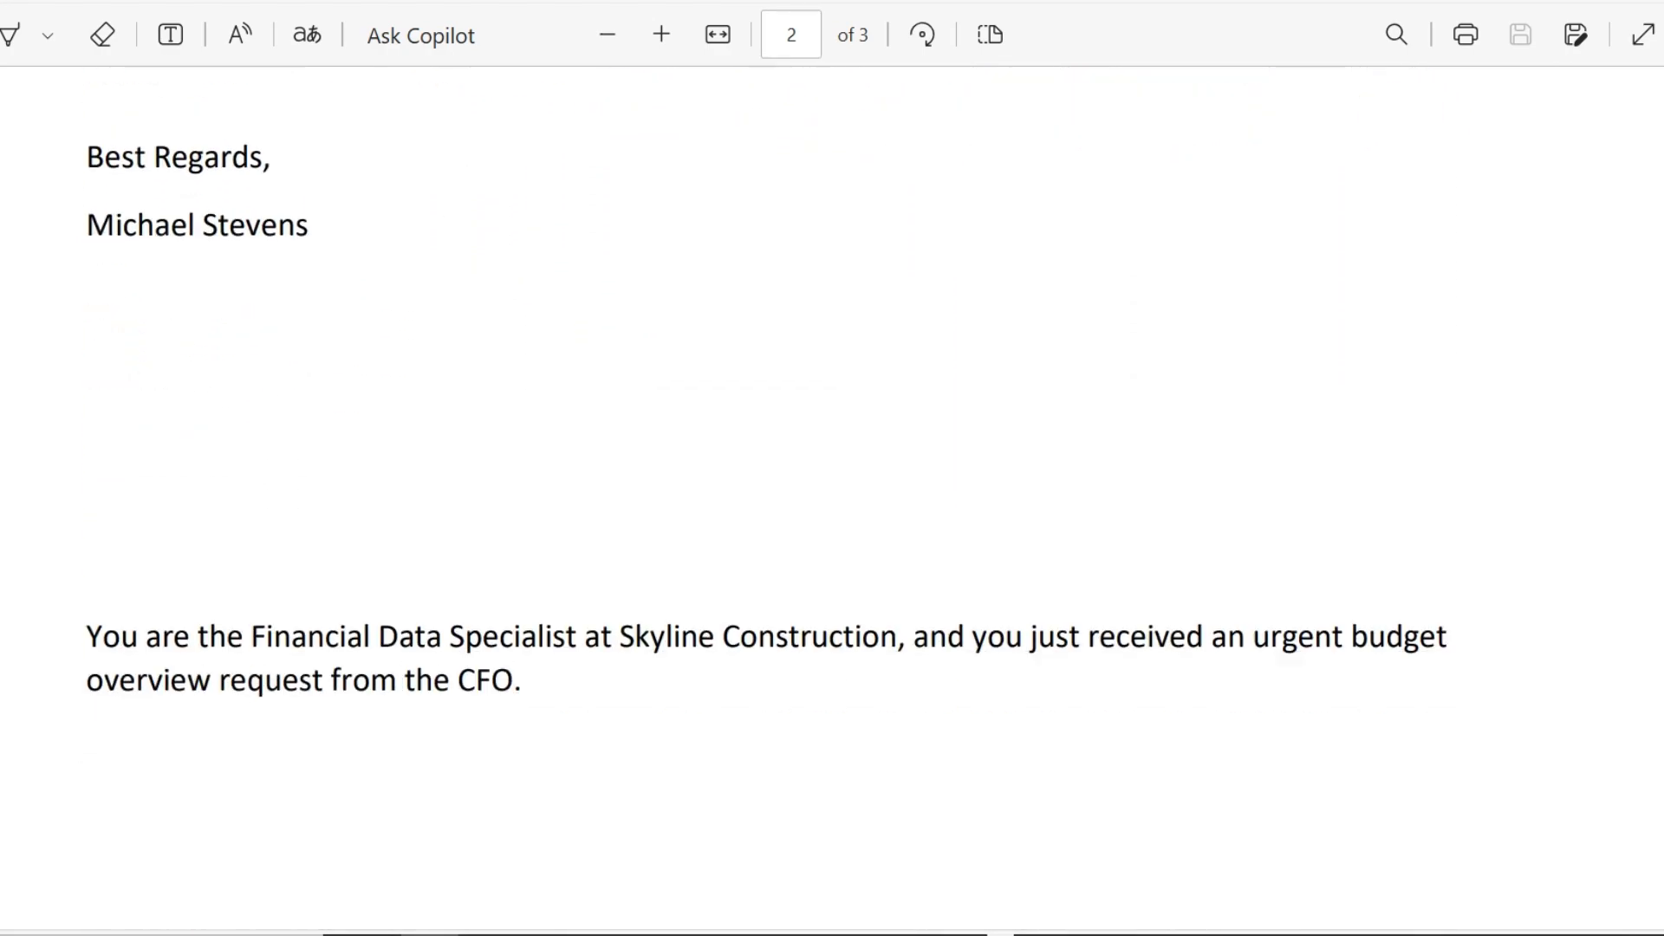
{"action": "scroll", "coordinate": [832, 499], "scroll_direction": "down", "scroll_amount": 20}
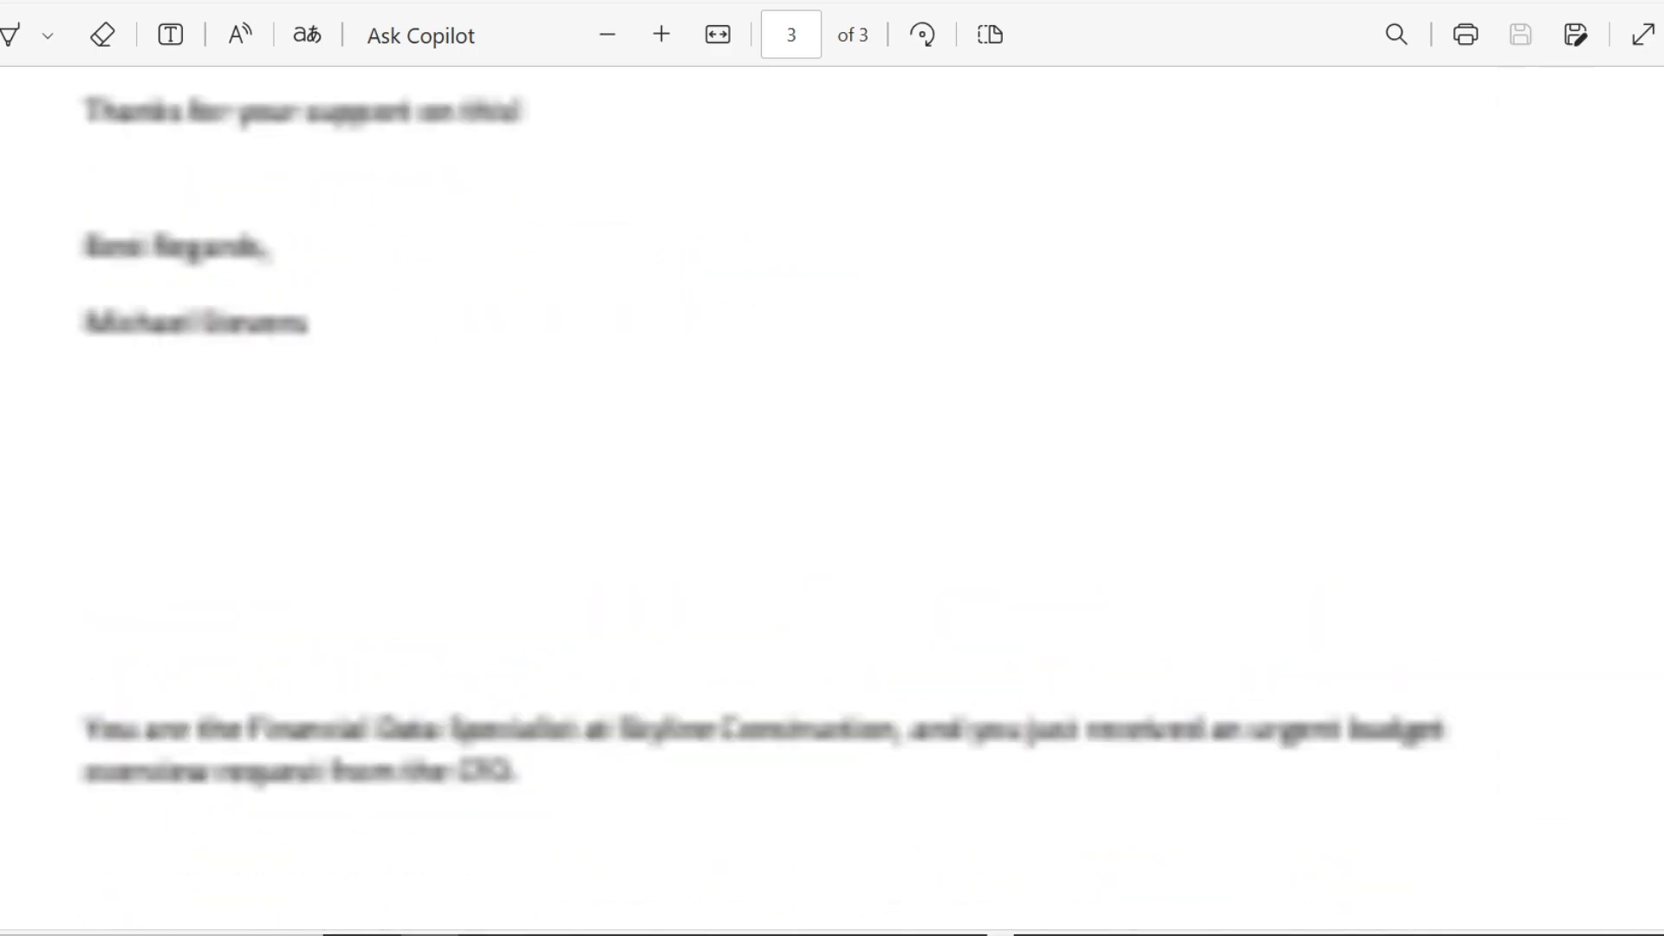
Return to the Operations Manager's request on page 1 and select its body text on the progress tracking visual.
{"action": "scroll", "coordinate": [833, 499], "scroll_direction": "up", "scroll_amount": 20}
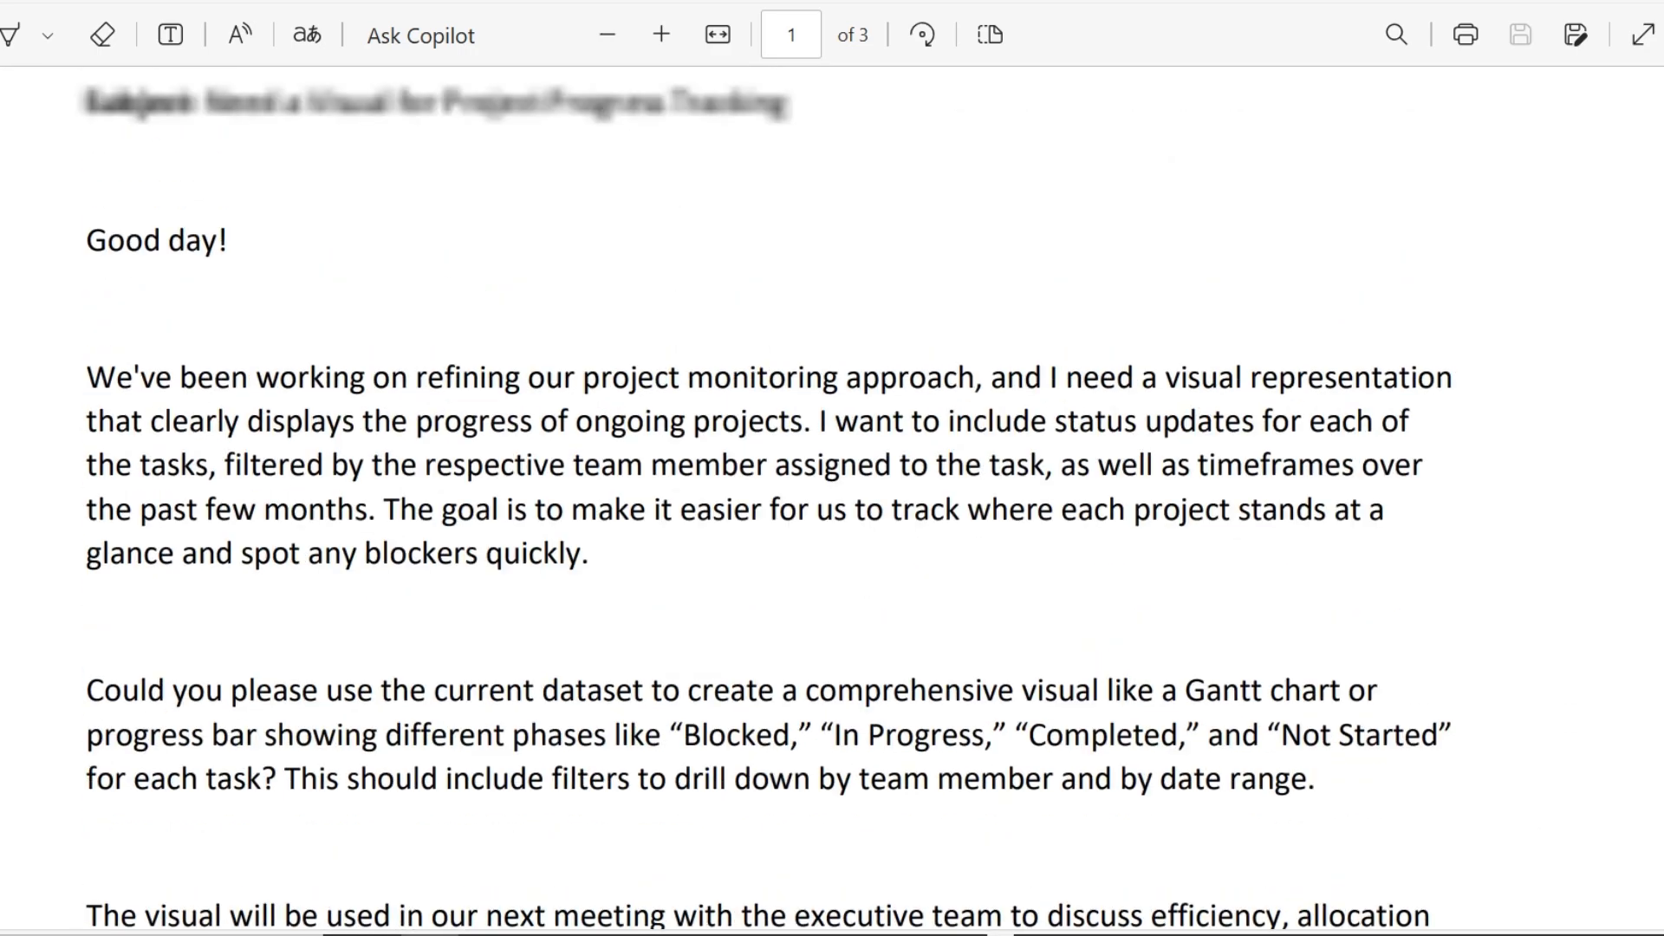
{"action": "scroll", "coordinate": [833, 499], "scroll_direction": "up", "scroll_amount": 5}
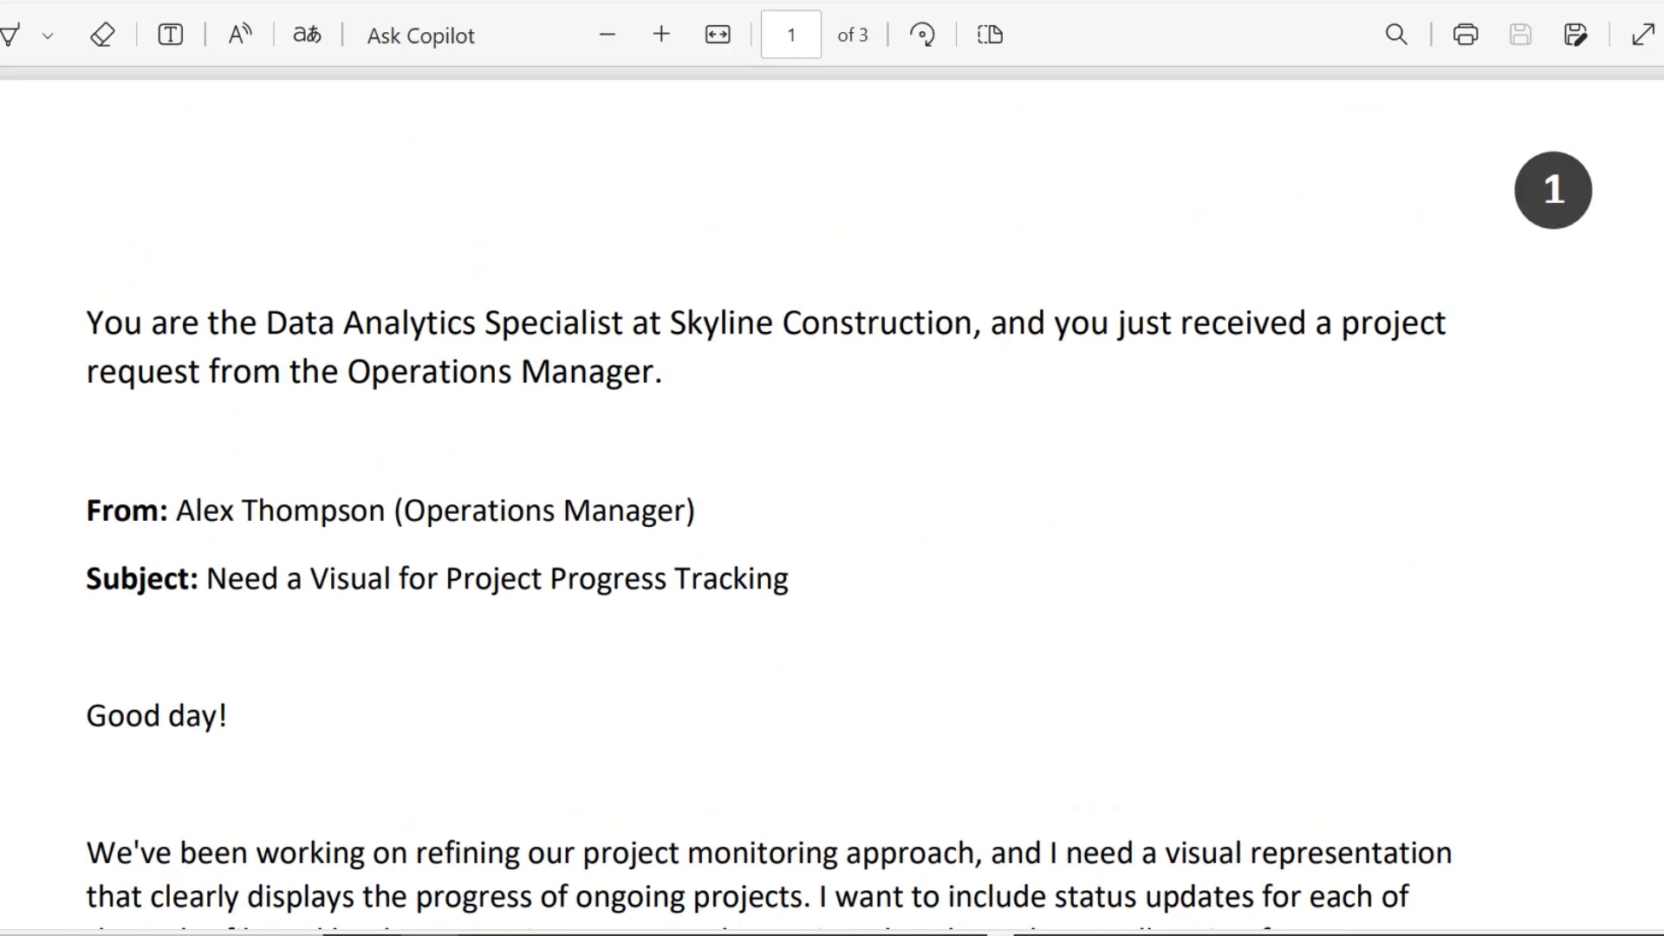
{"action": "scroll", "coordinate": [832, 498], "scroll_direction": "down", "scroll_amount": 7}
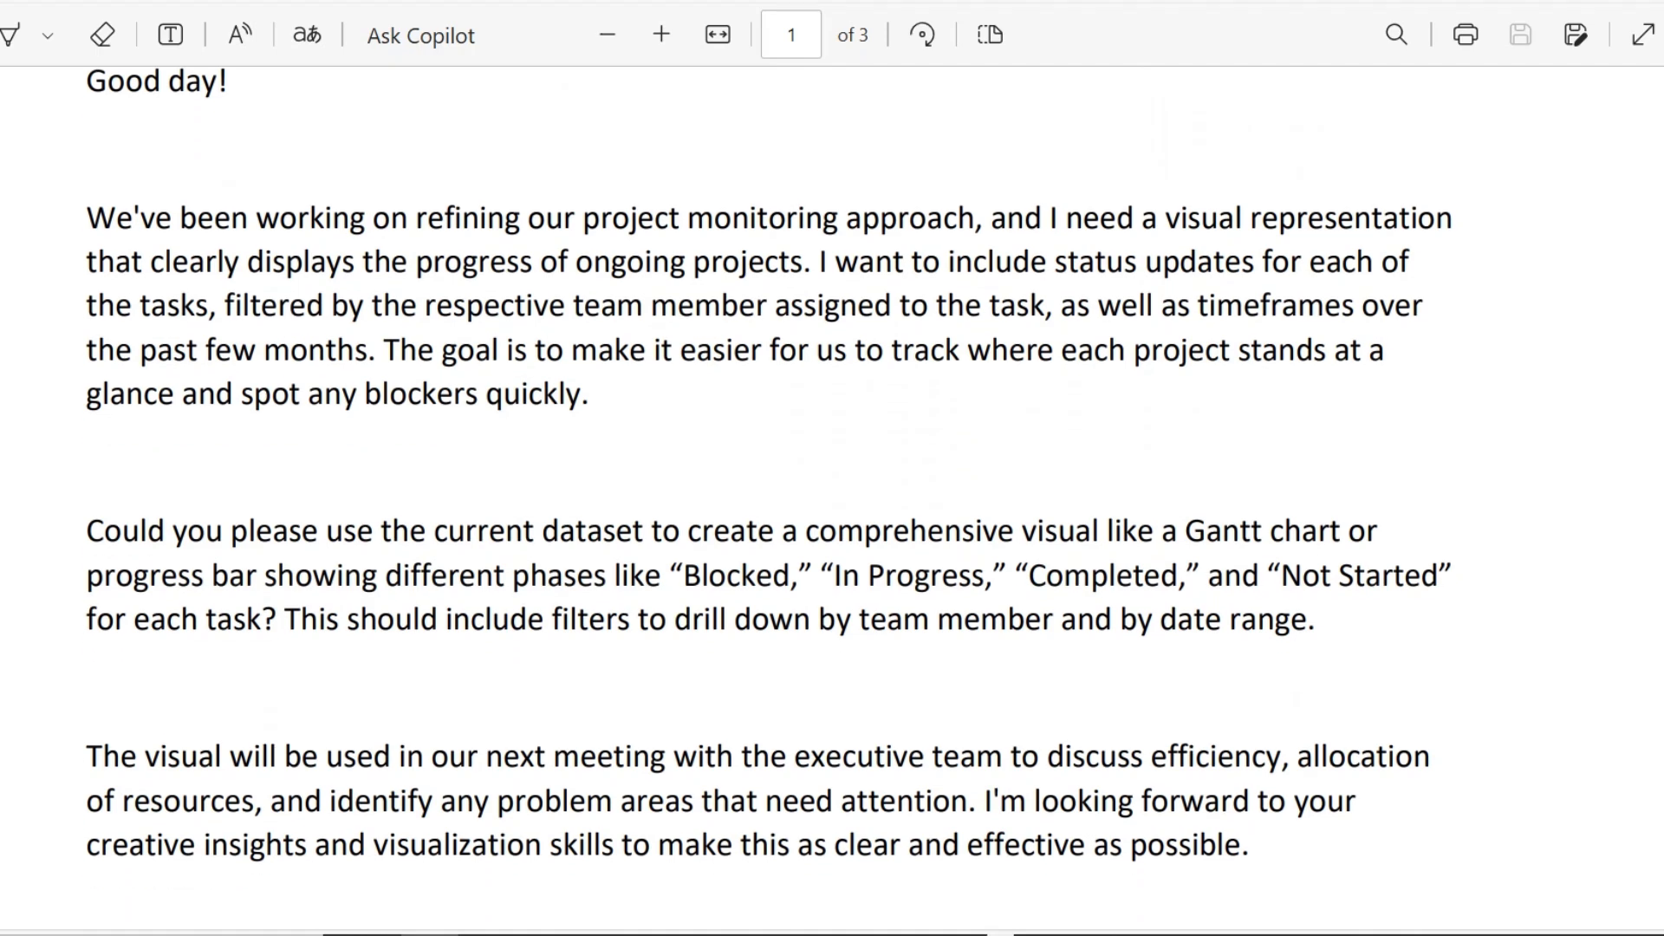
{"action": "left_click_drag", "start_coordinate": [83, 208], "coordinate": [1313, 871]}
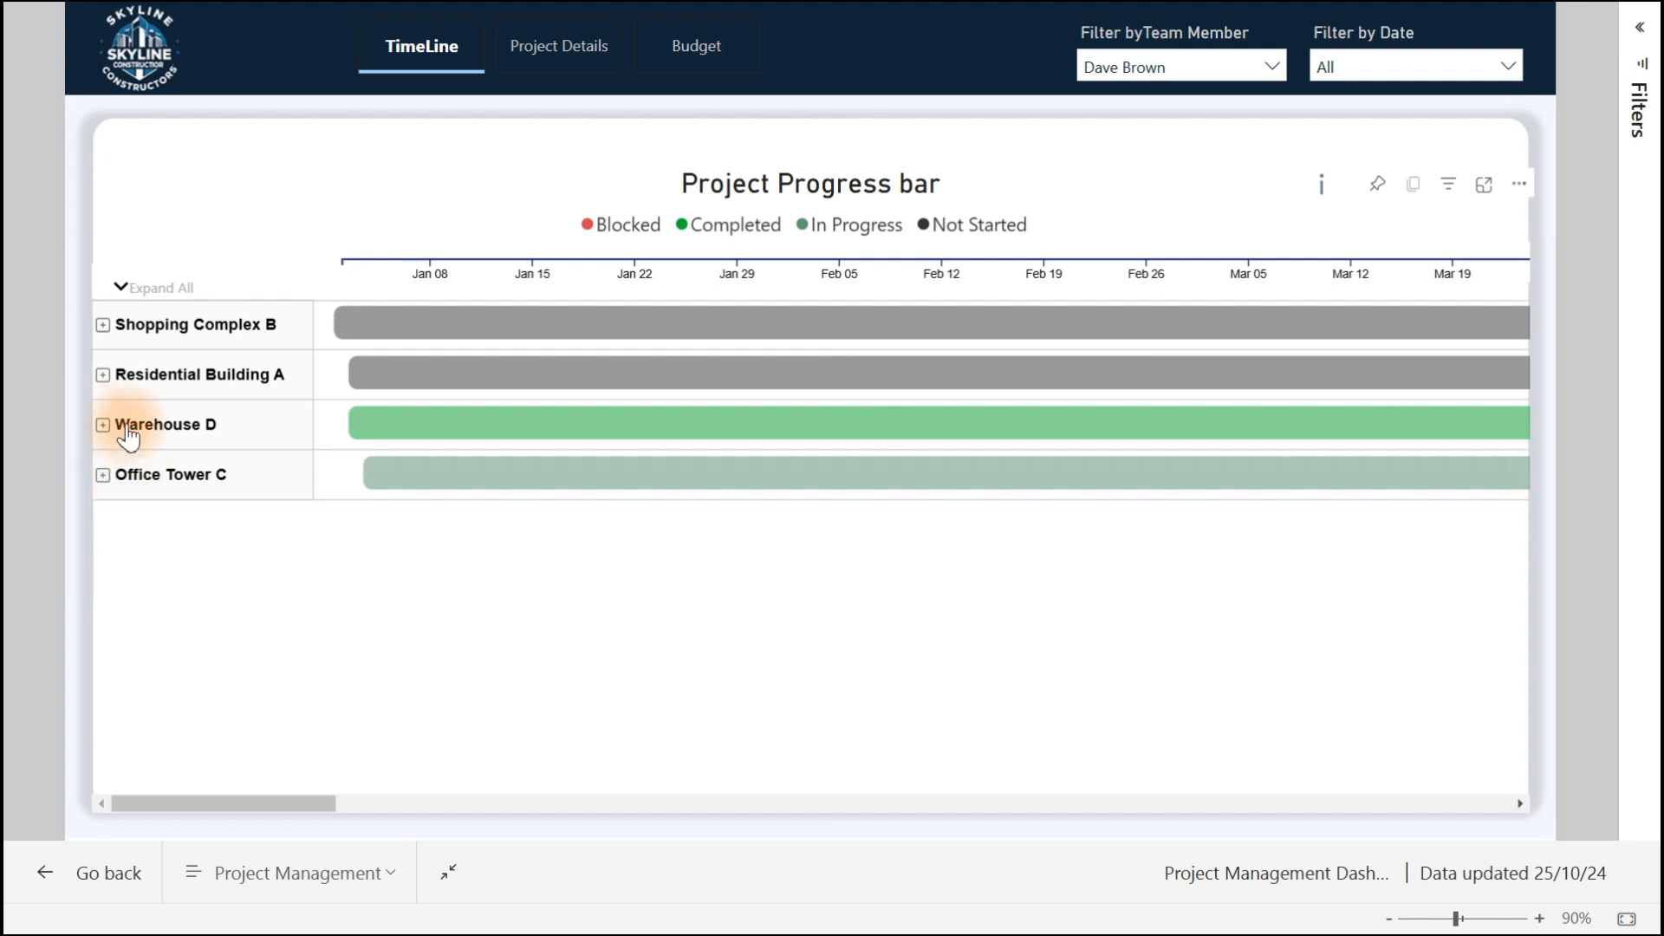
In the Power BI report, expand Residential Building A in the progress bar and inspect its completed Site Survey task.
{"action": "left_click", "coordinate": [102, 374]}
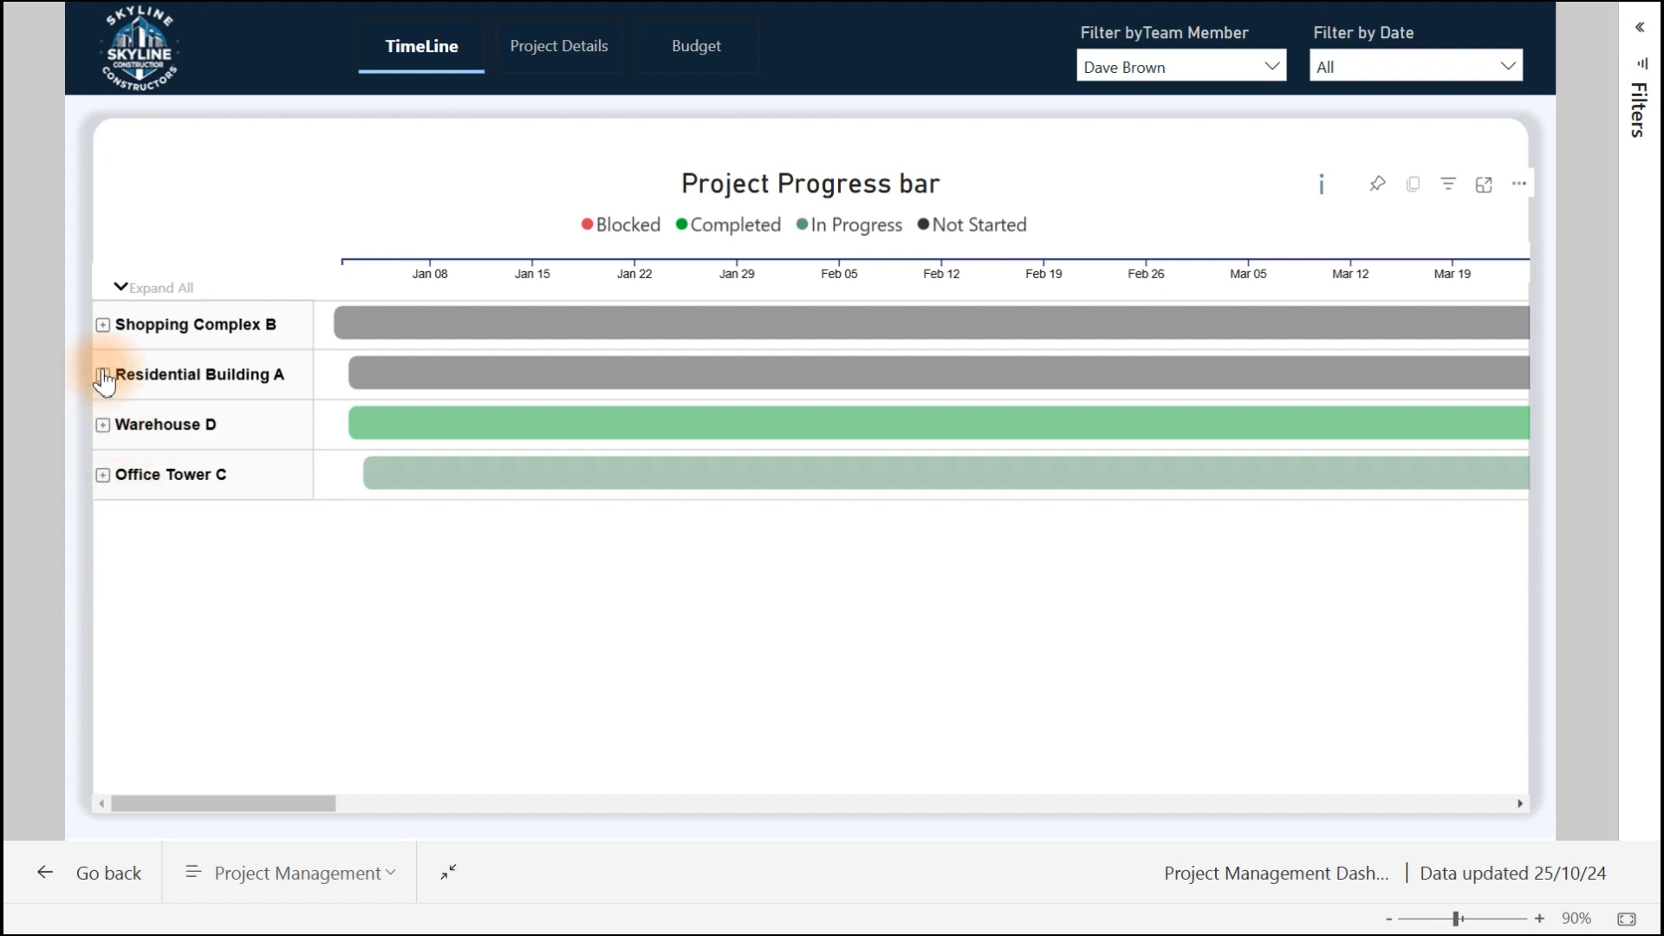
{"action": "mouse_move", "coordinate": [483, 585]}
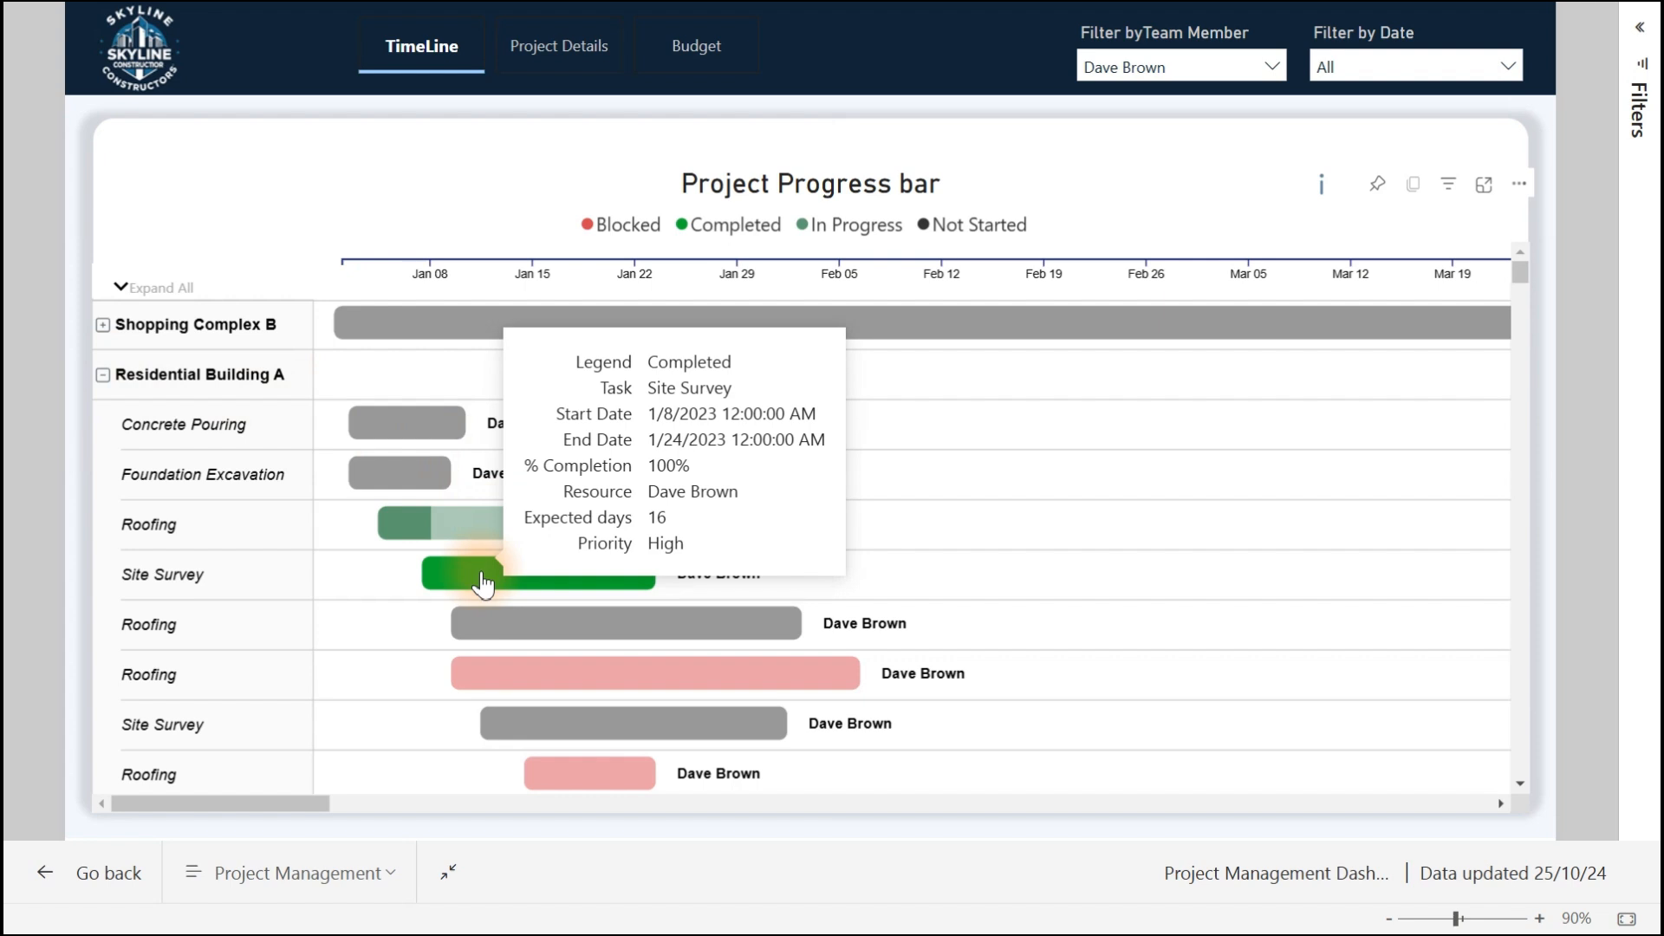
Filter the timeline to the third team member in the list and to the year 2024.
{"action": "left_click", "coordinate": [1182, 65]}
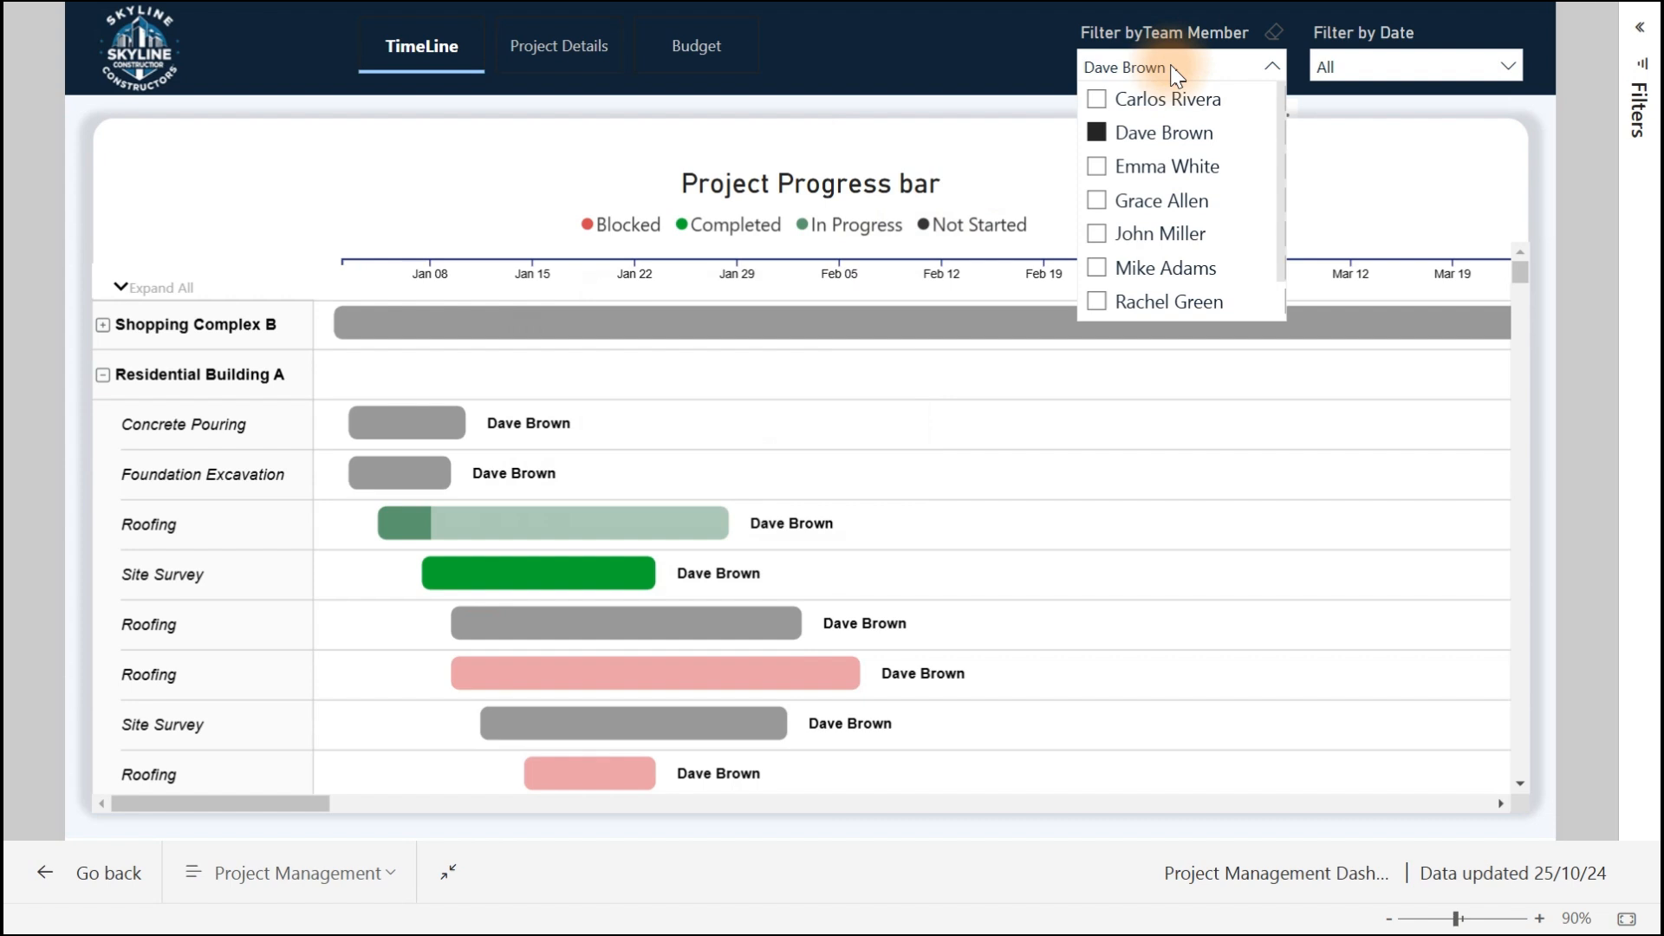
{"action": "left_click", "coordinate": [1127, 166]}
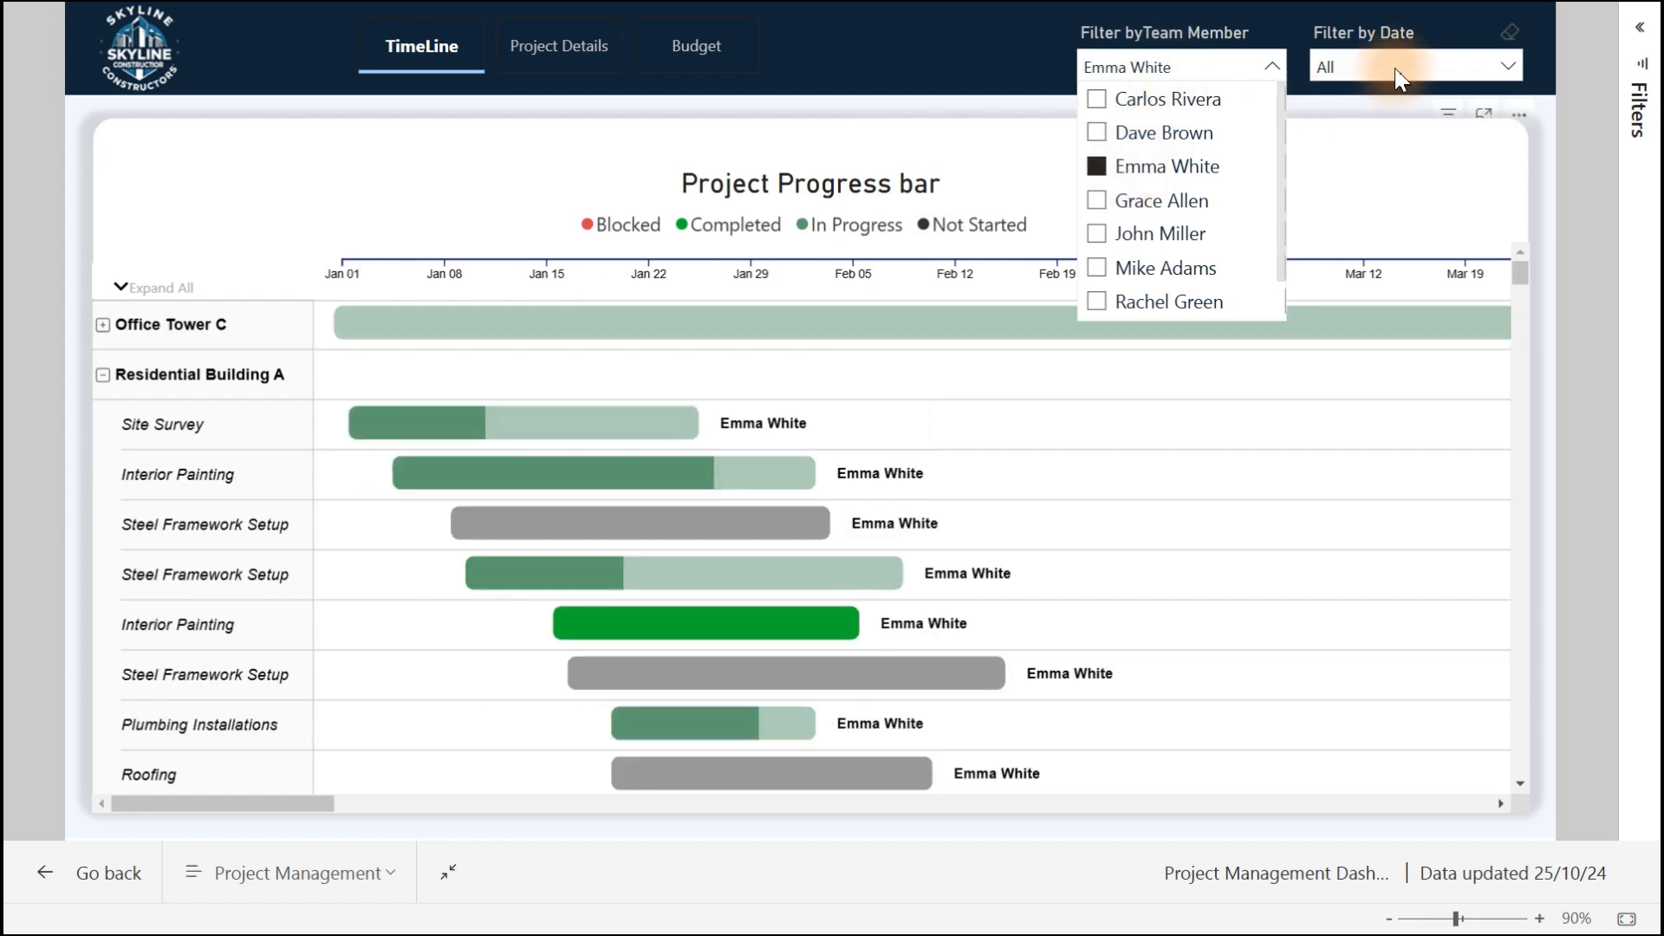
{"action": "left_click", "coordinate": [1396, 71]}
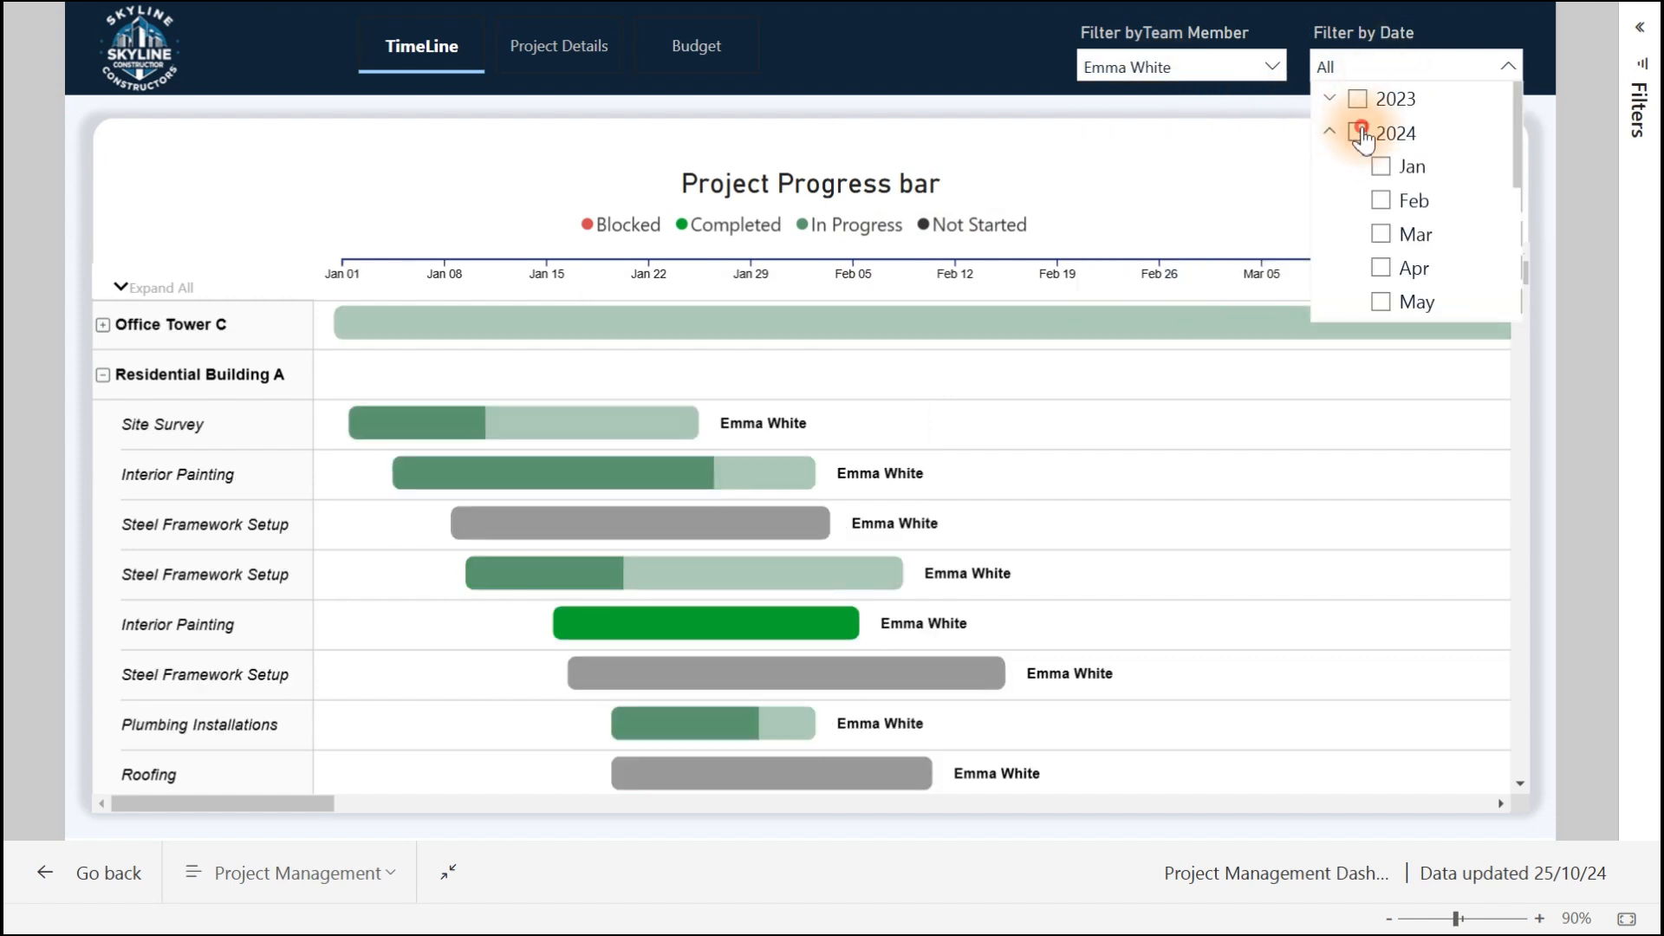
{"action": "left_click", "coordinate": [1359, 132]}
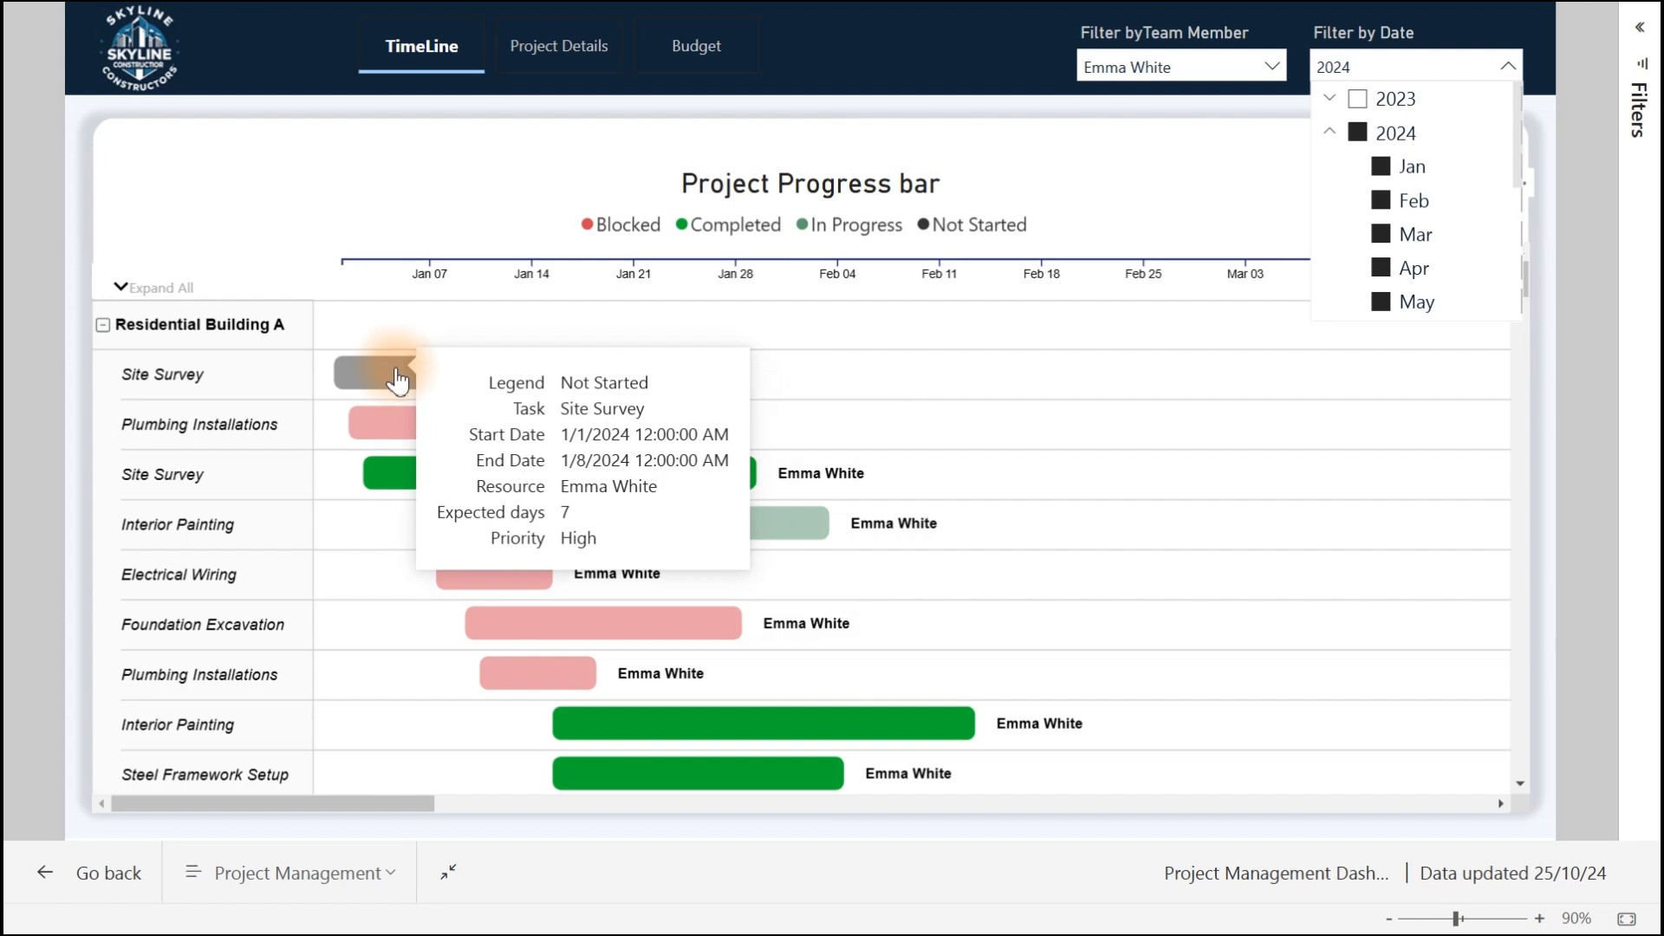
Open the Project Details page and inspect the task and budget details for Warehouse D.
{"action": "left_click", "coordinate": [586, 61]}
{"action": "left_click", "coordinate": [586, 61]}
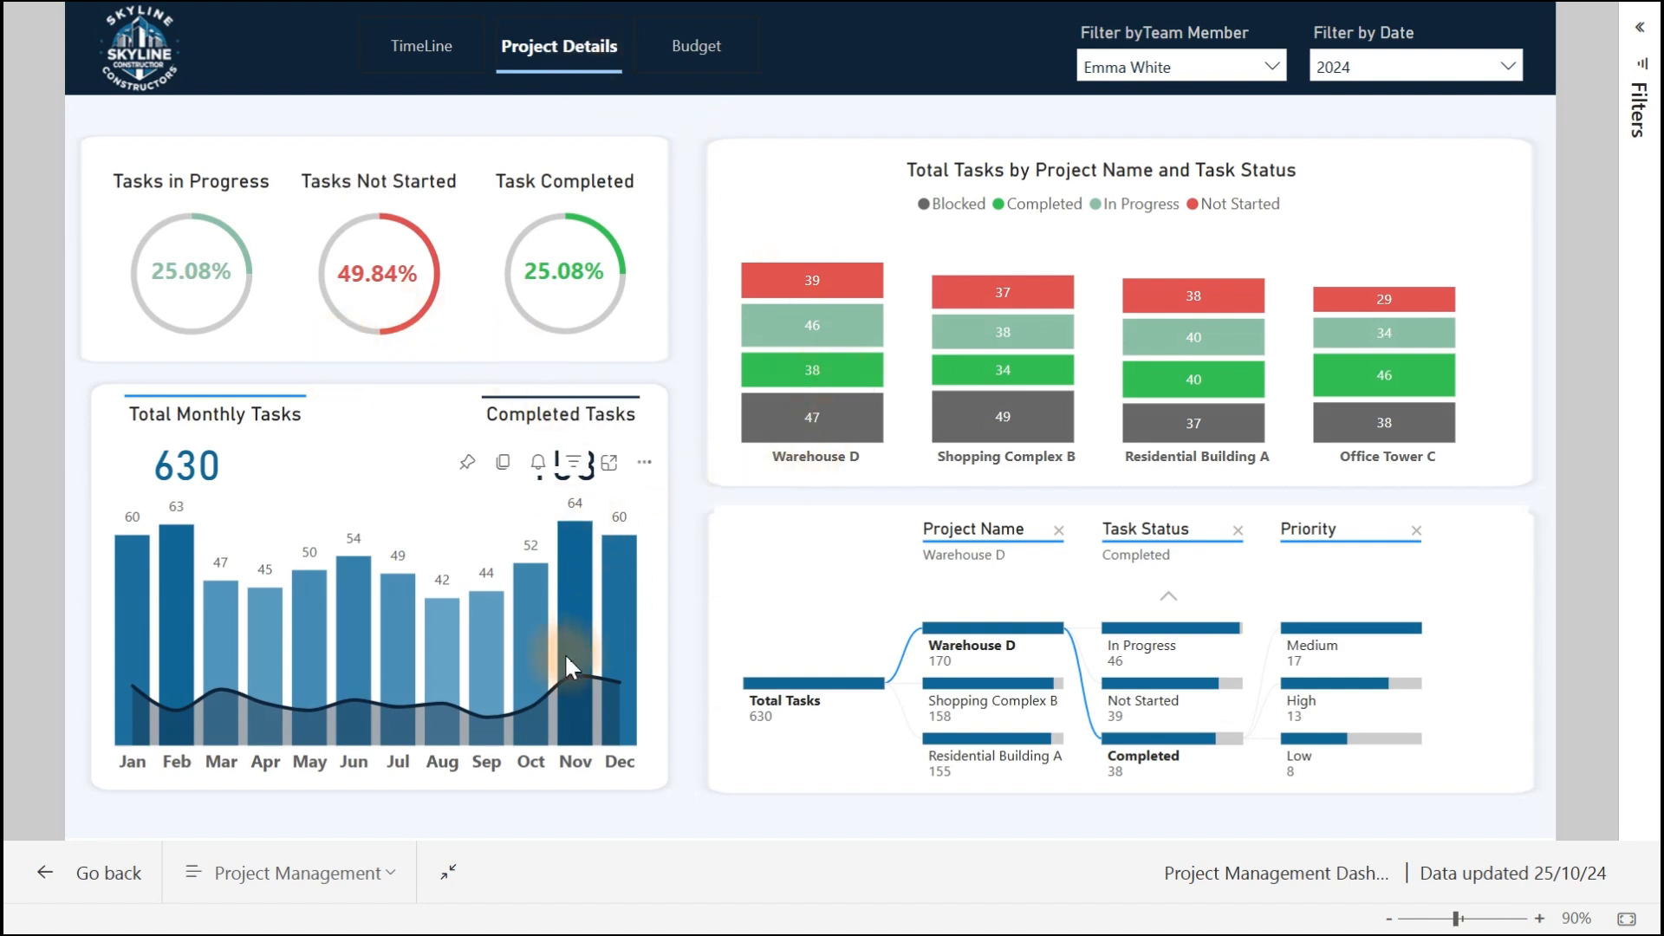
{"action": "mouse_move", "coordinate": [947, 640]}
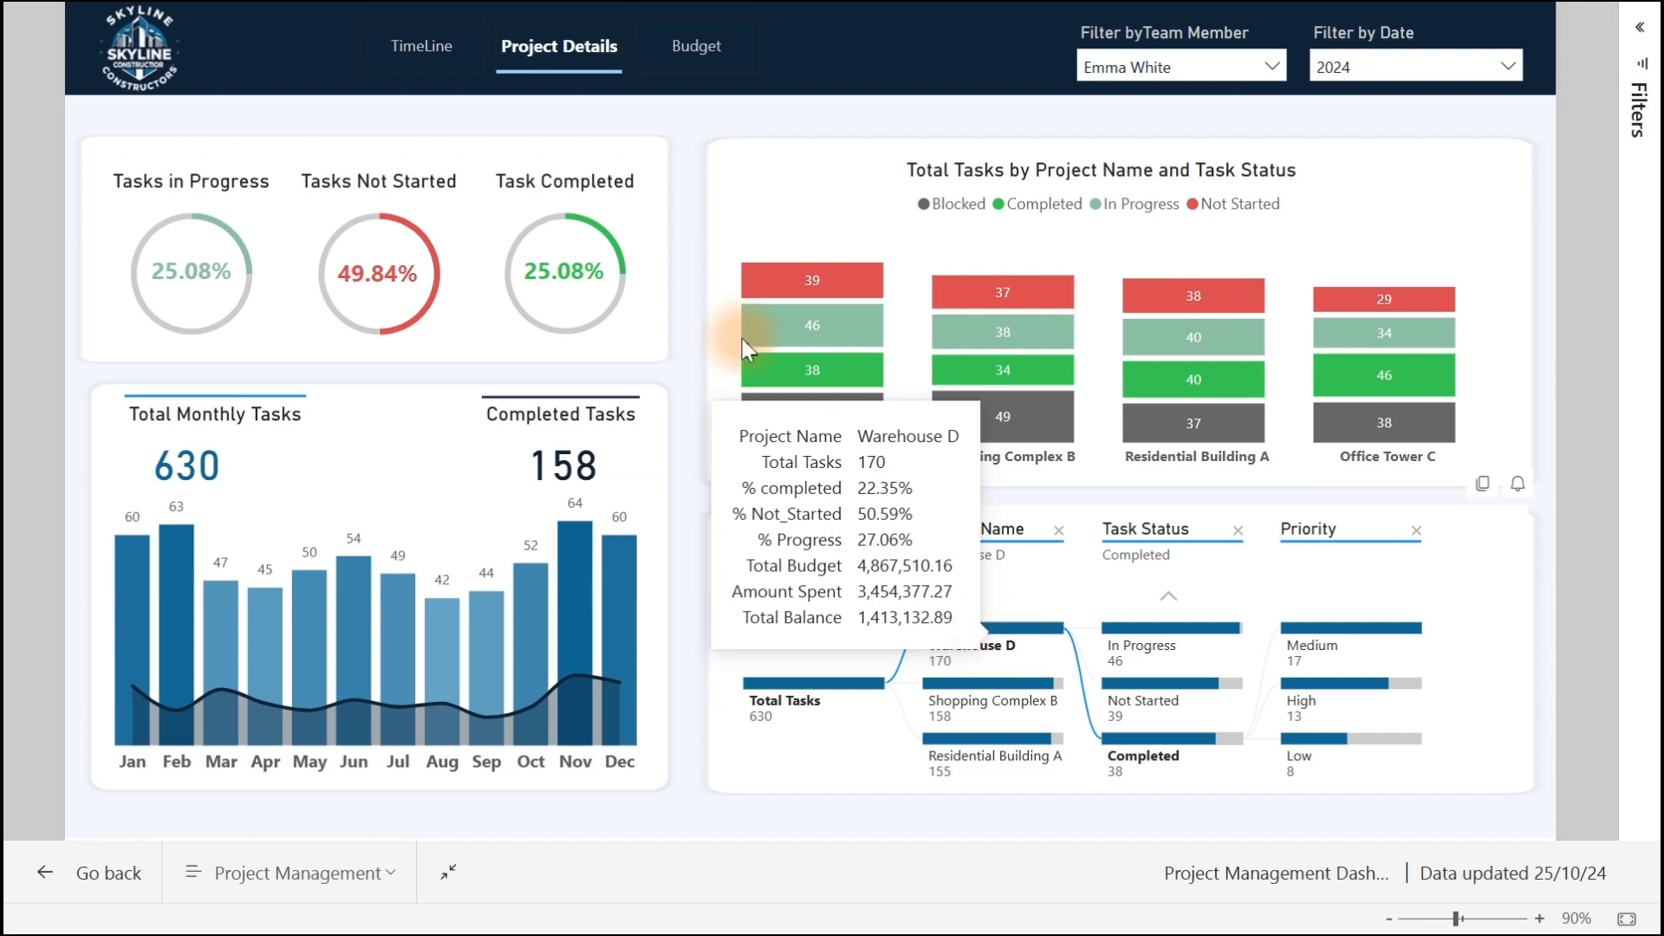
Open the Budget page and filter it to the fourth team member in the list.
{"action": "left_click", "coordinate": [693, 48]}
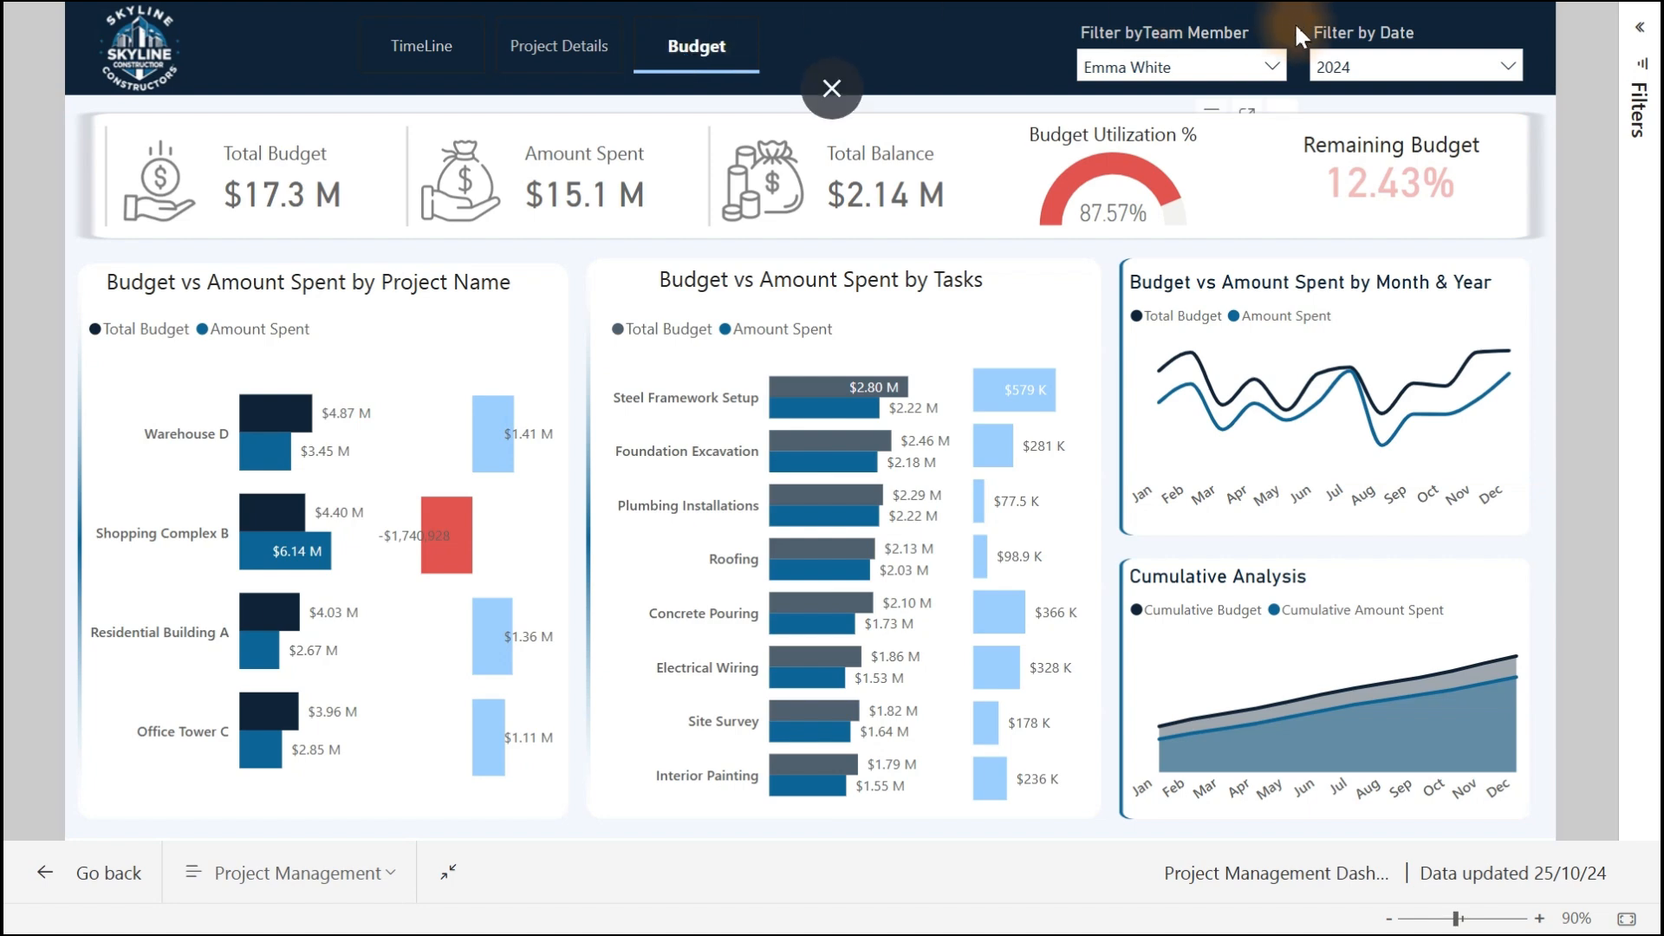
{"action": "left_click", "coordinate": [1229, 61]}
{"action": "left_click", "coordinate": [1138, 199]}
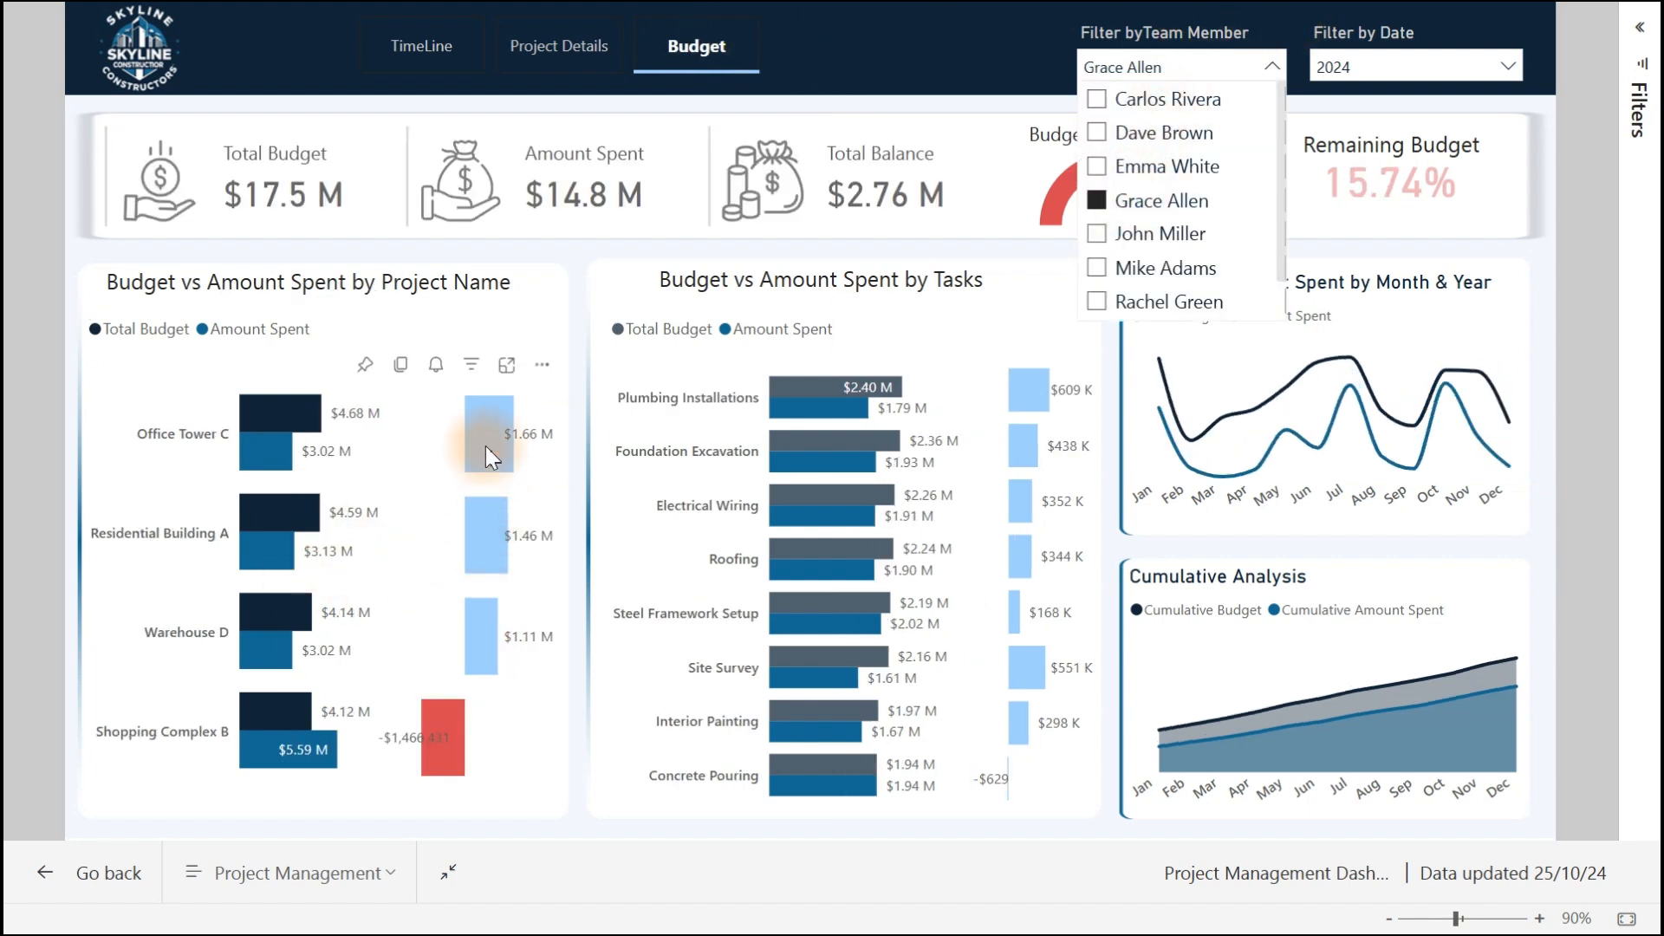
Cross-filter the budget visuals by Office Tower C, by Foundation Excavation and by Plumbing Installations to compare spending.
{"action": "left_click", "coordinate": [485, 440]}
{"action": "left_click", "coordinate": [485, 440]}
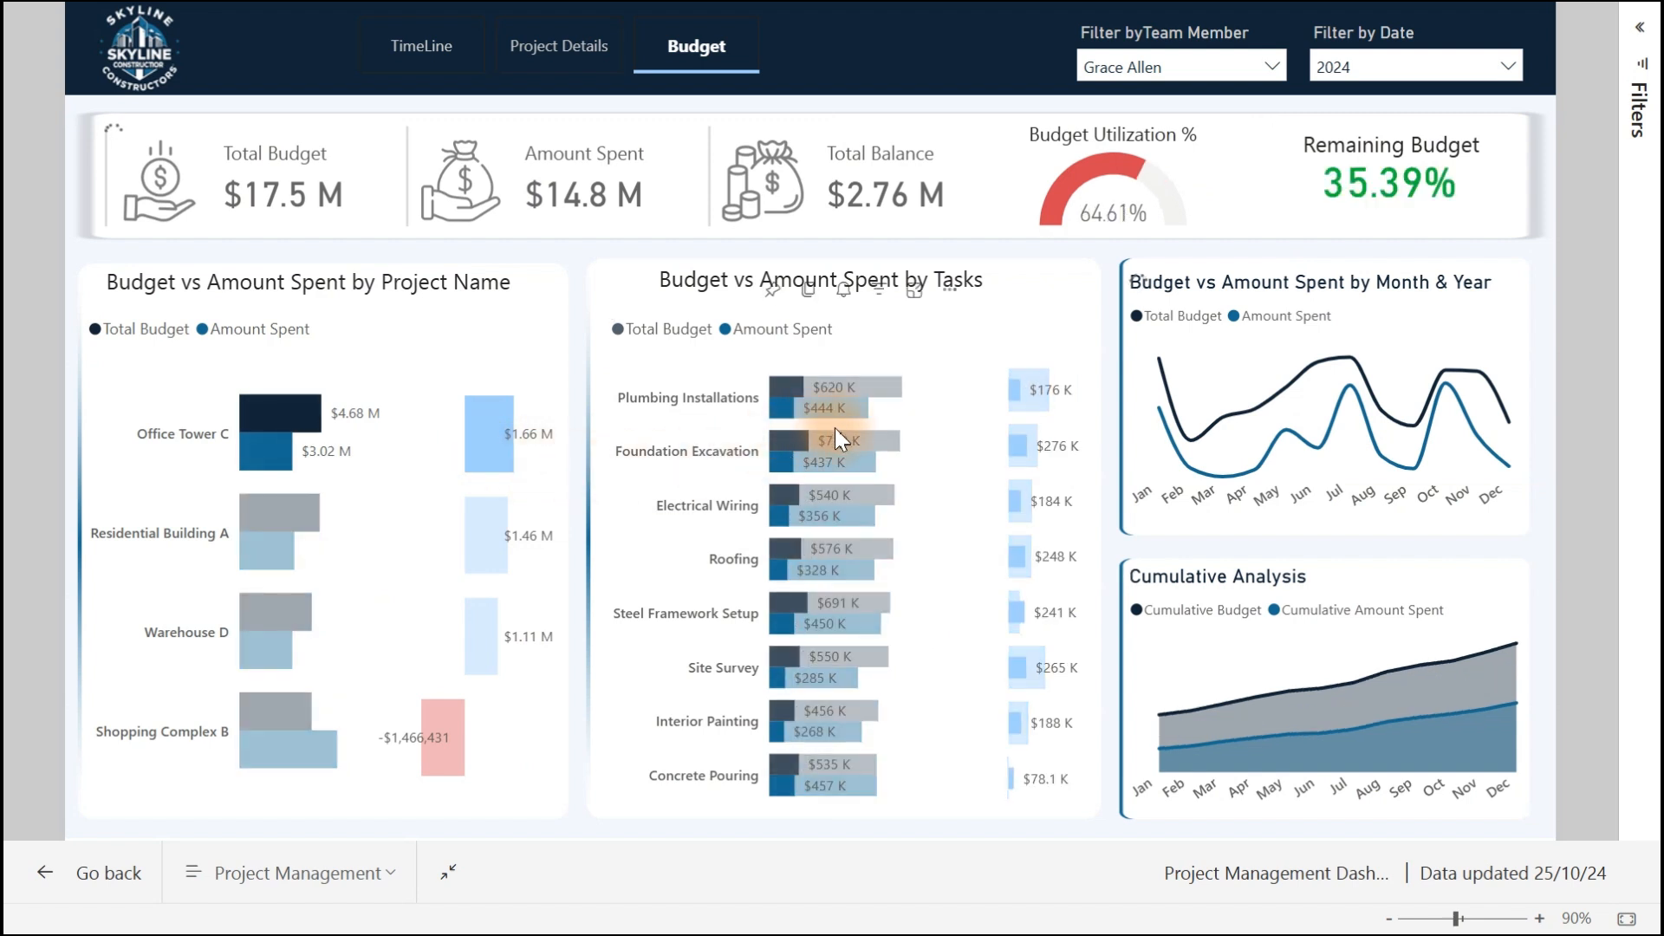
{"action": "left_click", "coordinate": [883, 440]}
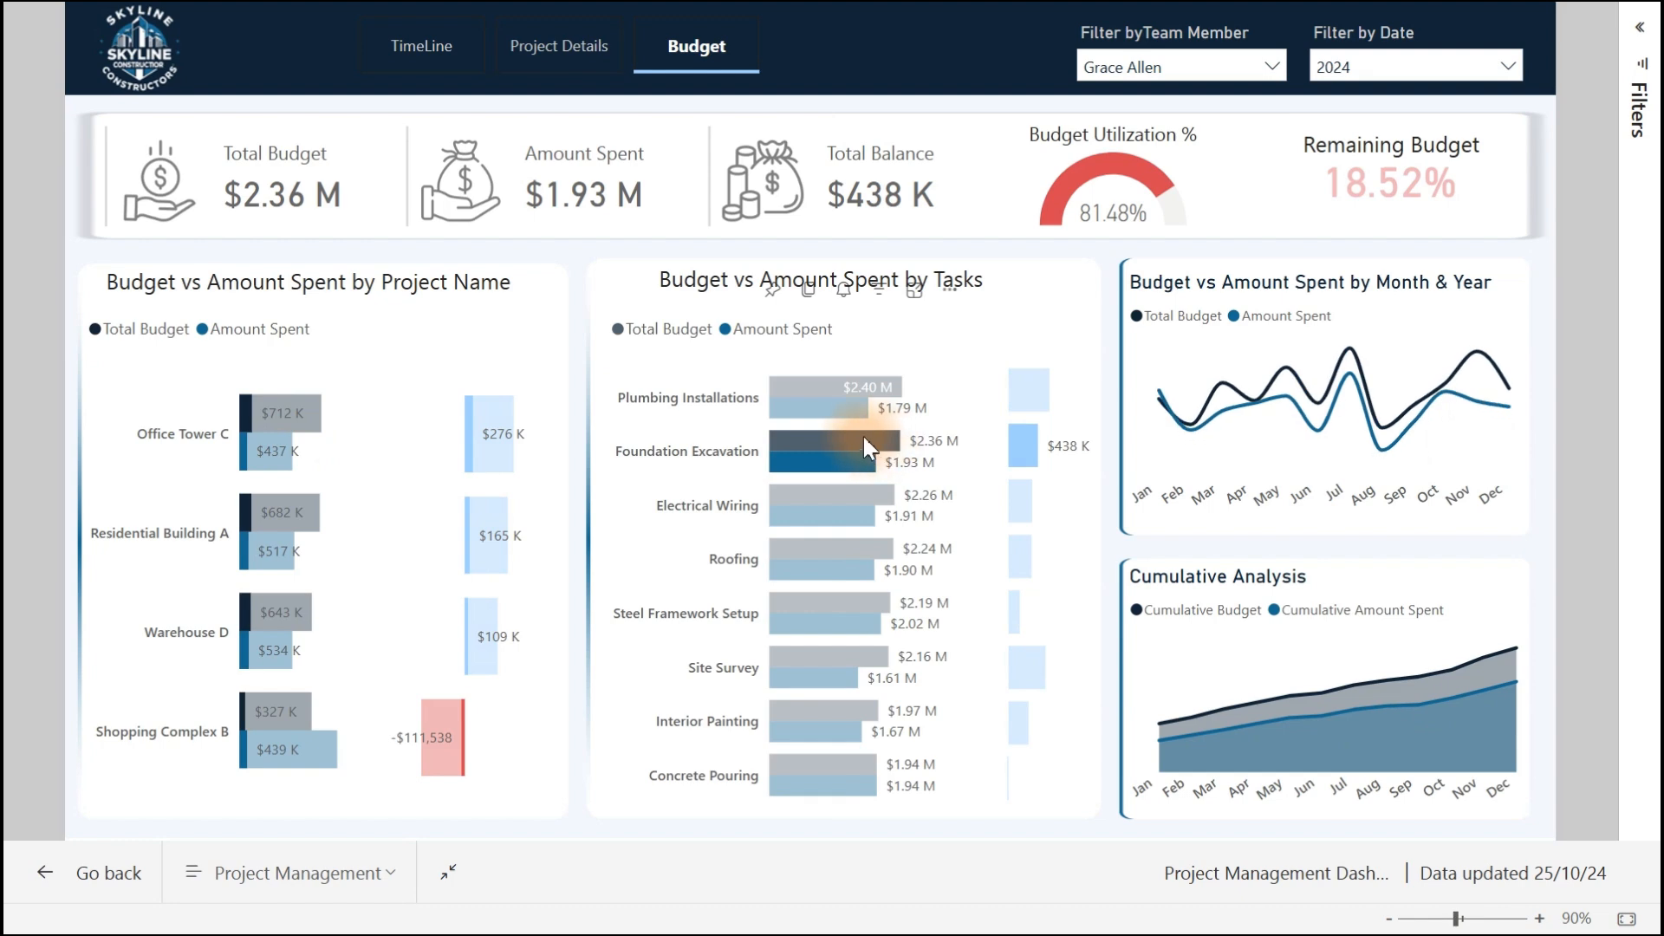
{"action": "left_click", "coordinate": [825, 387]}
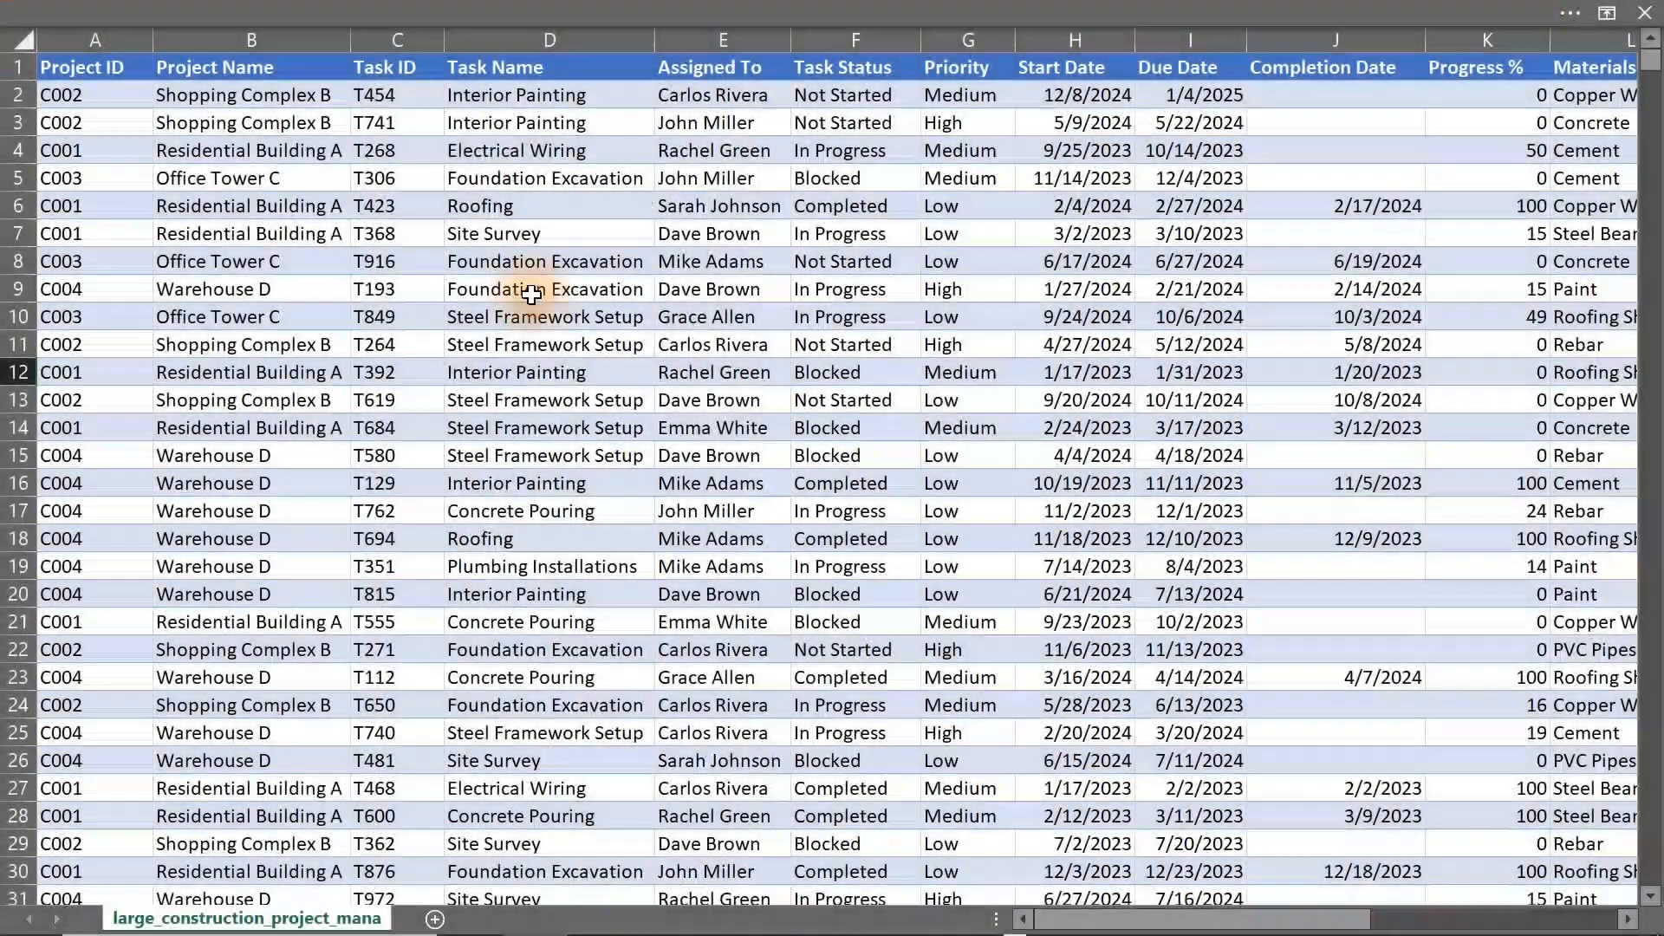
Examine the large_construction_project_mana sheet in Excel, from the task records across to the Progress % column.
{"action": "left_click", "coordinate": [501, 230]}
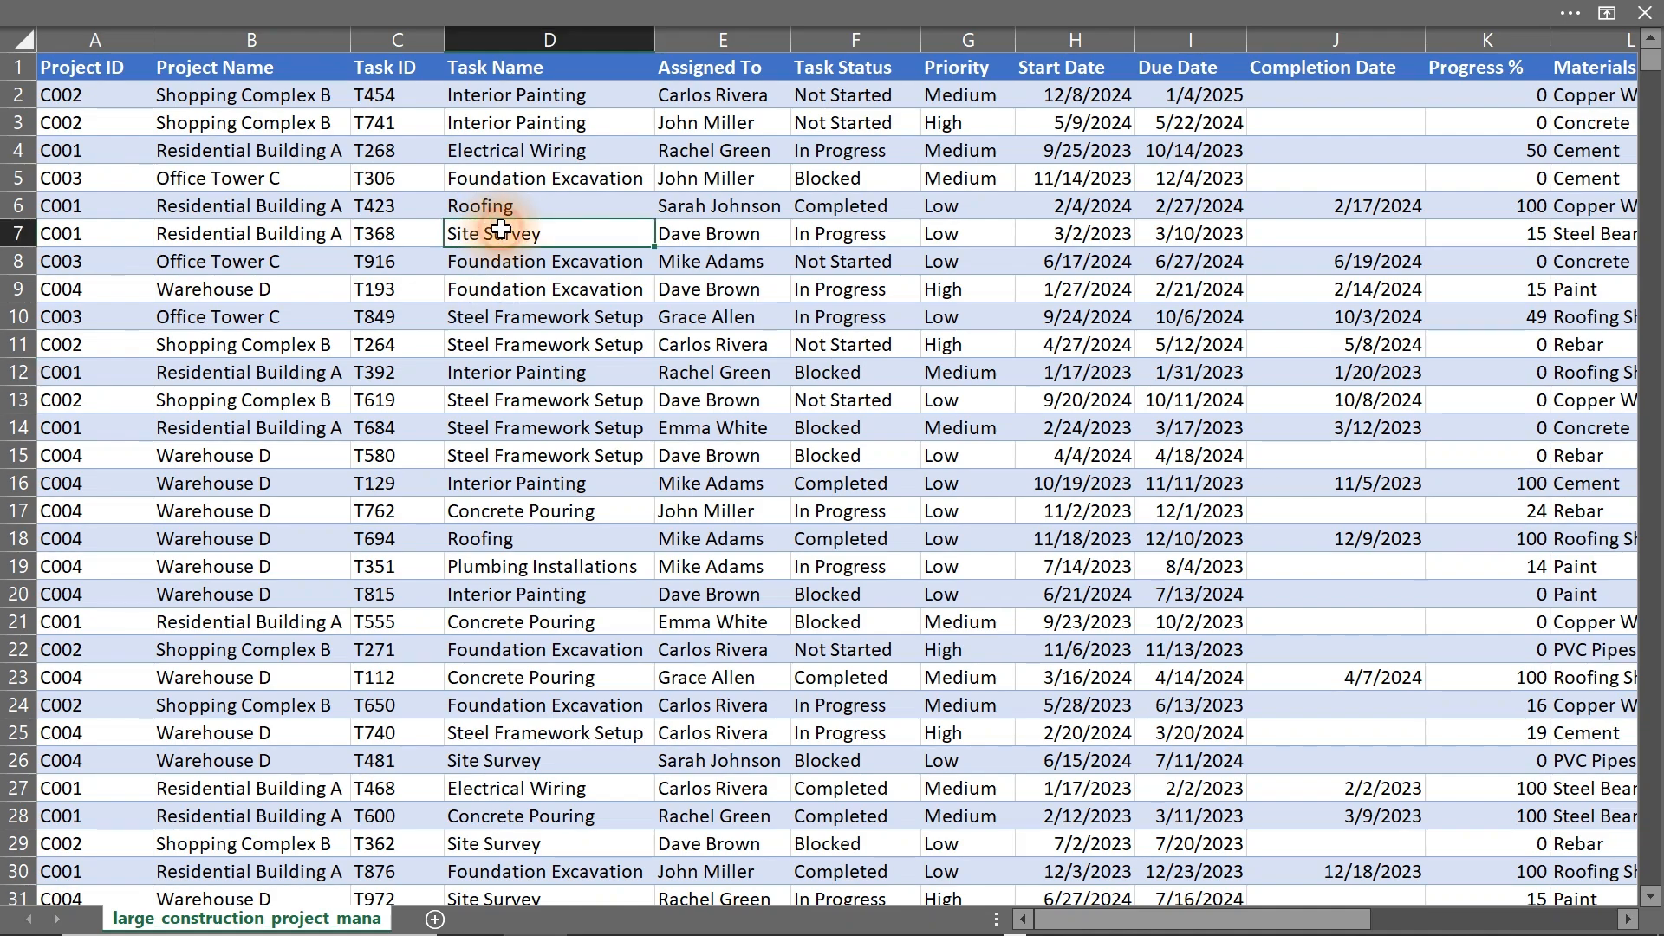
{"action": "left_click", "coordinate": [562, 402]}
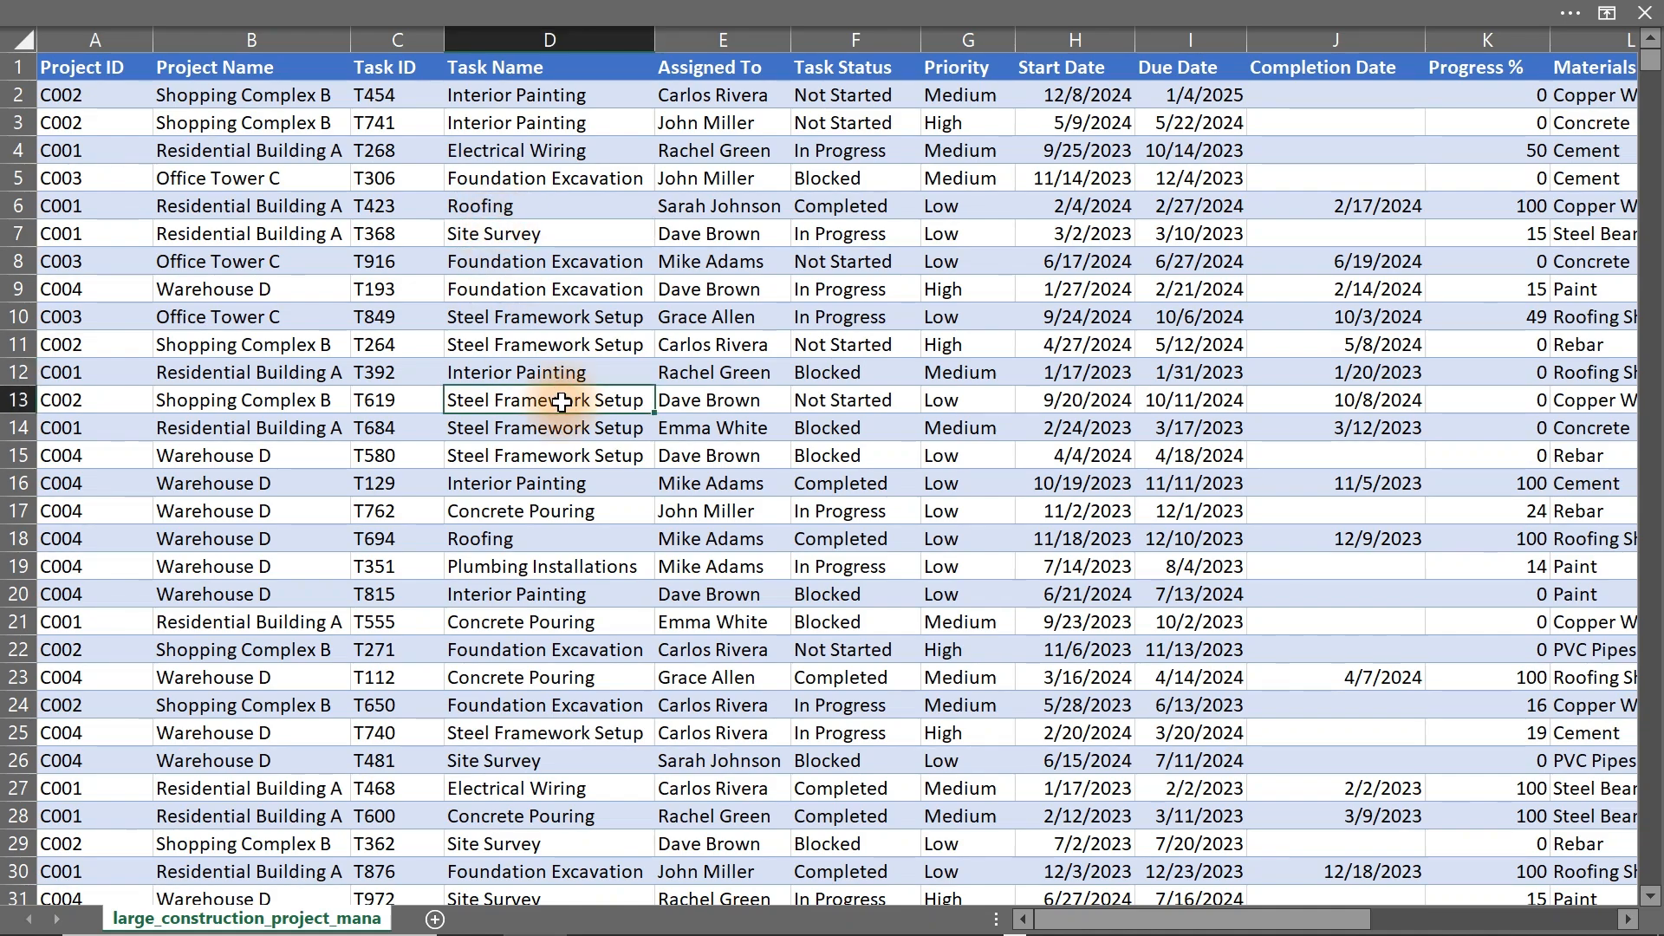
{"action": "left_click_drag", "start_coordinate": [1135, 919], "coordinate": [1068, 921]}
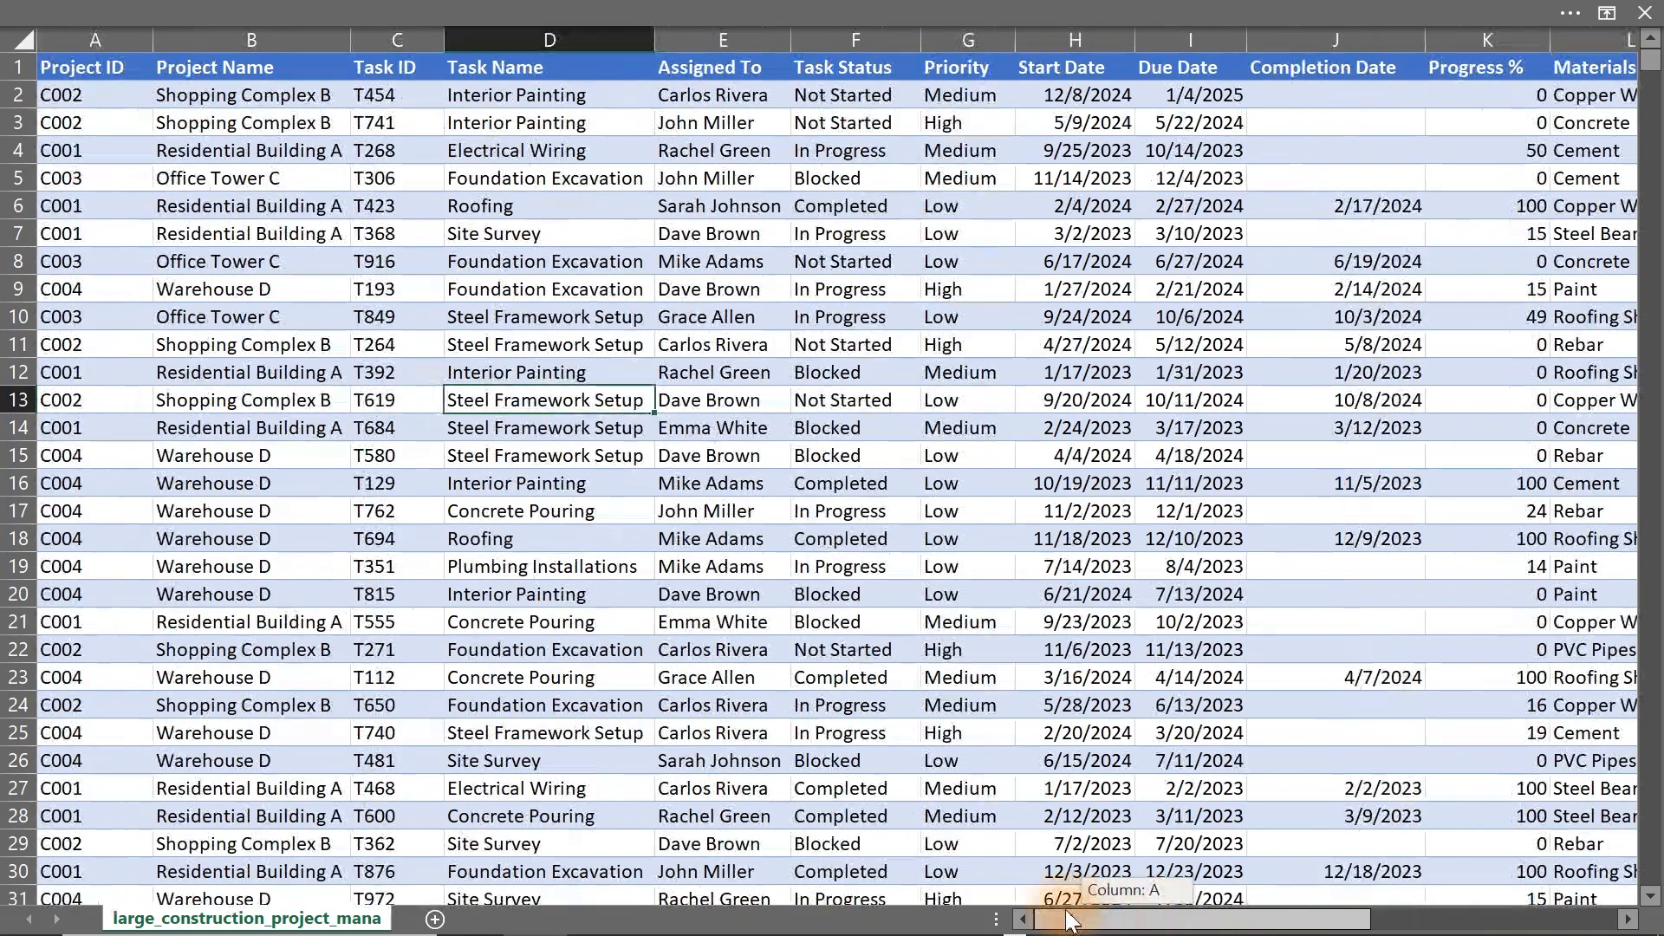
{"action": "left_click_drag", "start_coordinate": [97, 93], "coordinate": [1553, 641]}
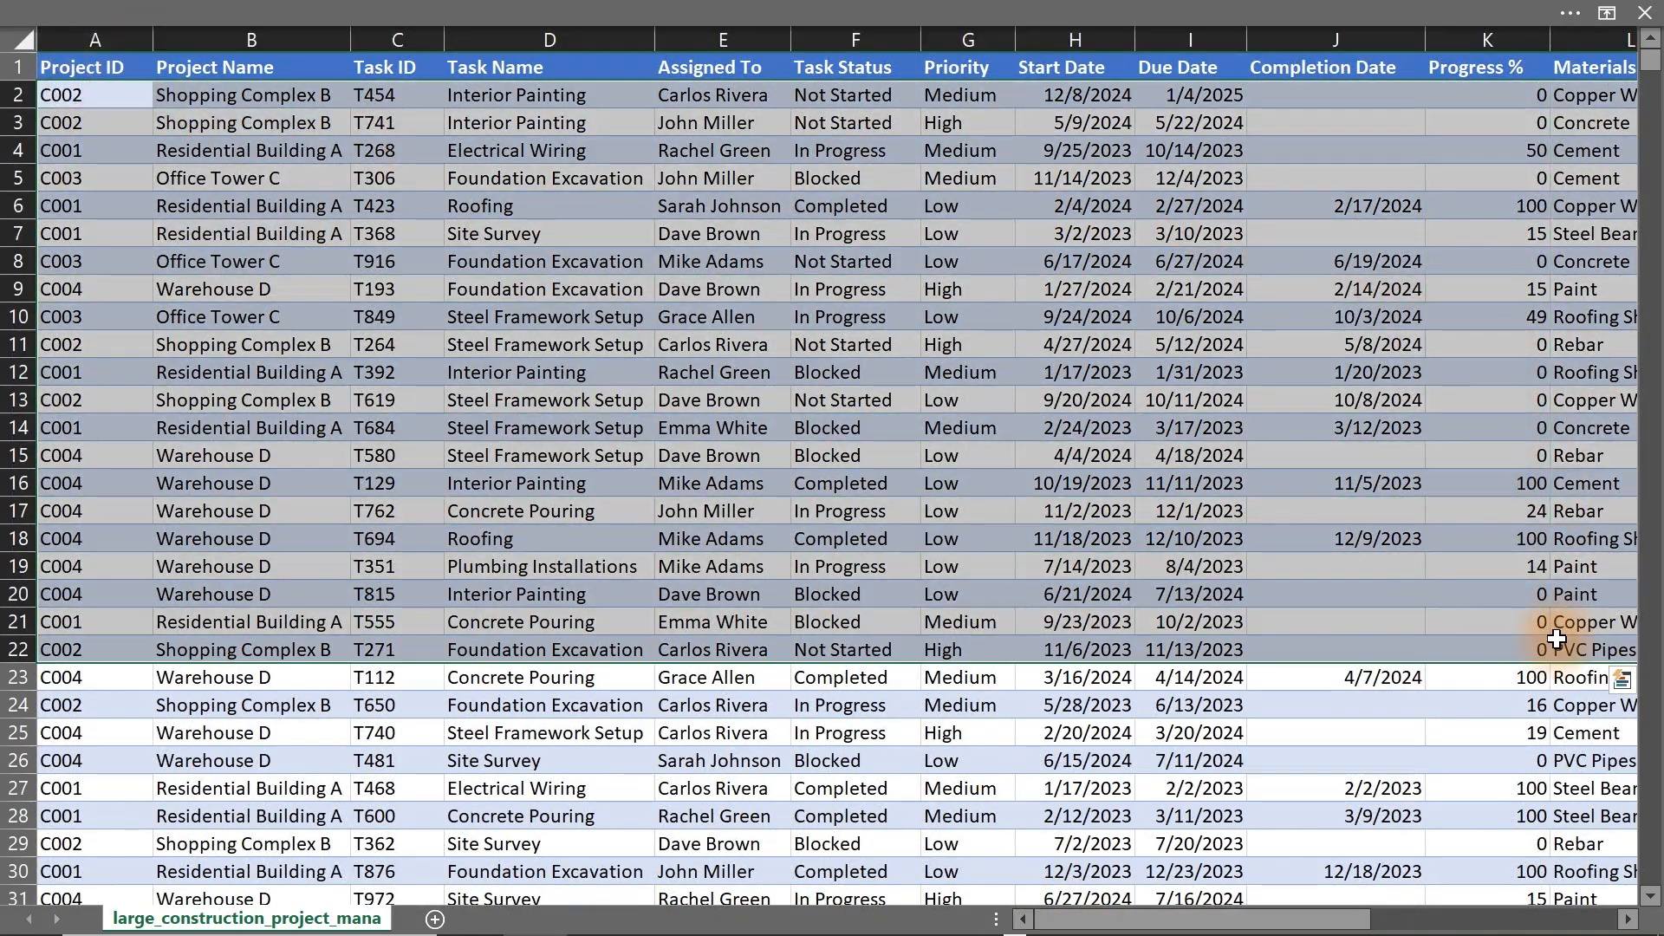
{"action": "left_click", "coordinate": [1220, 876]}
{"action": "left_click_drag", "start_coordinate": [1179, 924], "coordinate": [1430, 926]}
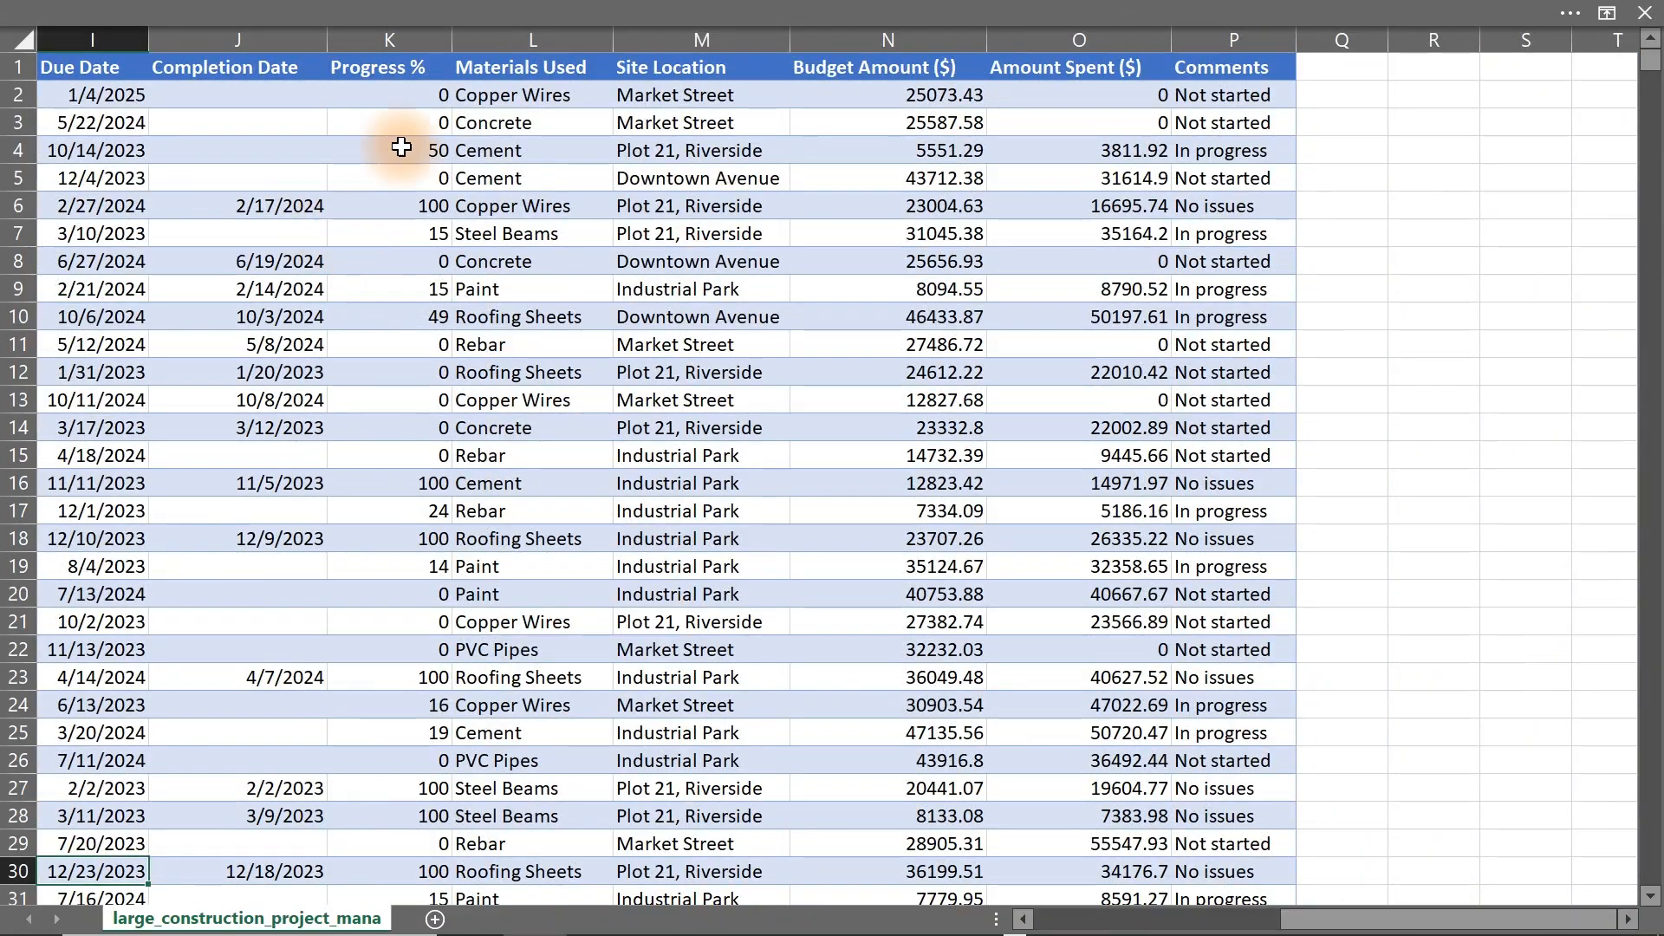
{"action": "left_click", "coordinate": [390, 32]}
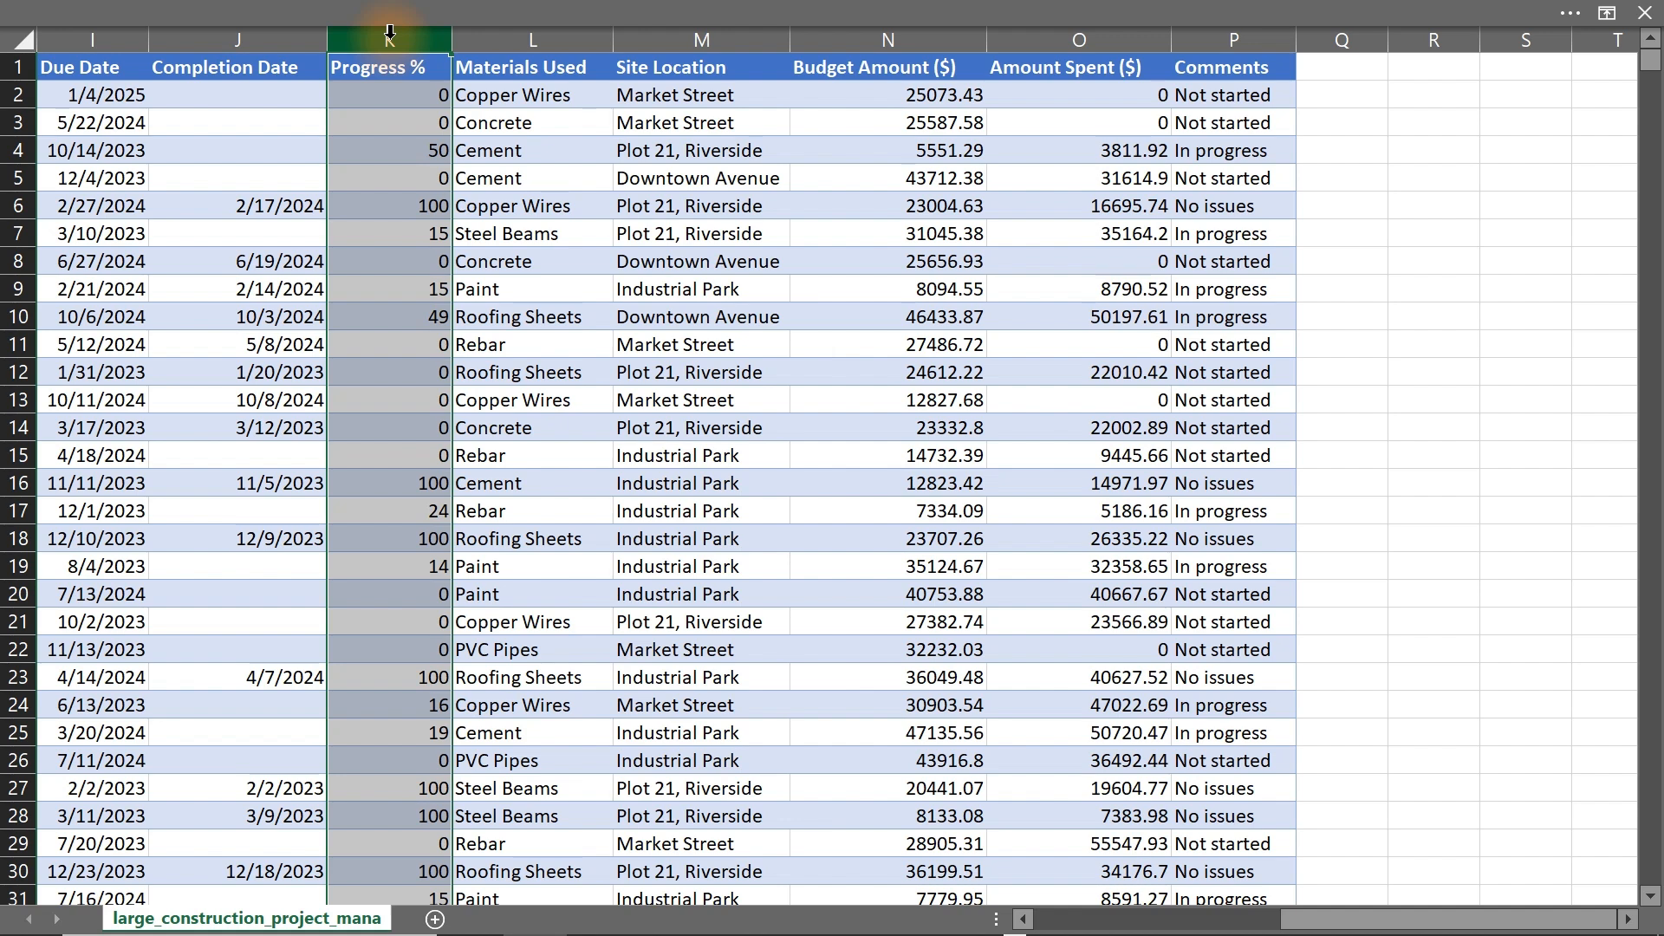
Try the Percentage number format on the whole Progress % column, and undo it.
{"action": "left_click_drag", "start_coordinate": [388, 91], "coordinate": [379, 591]}
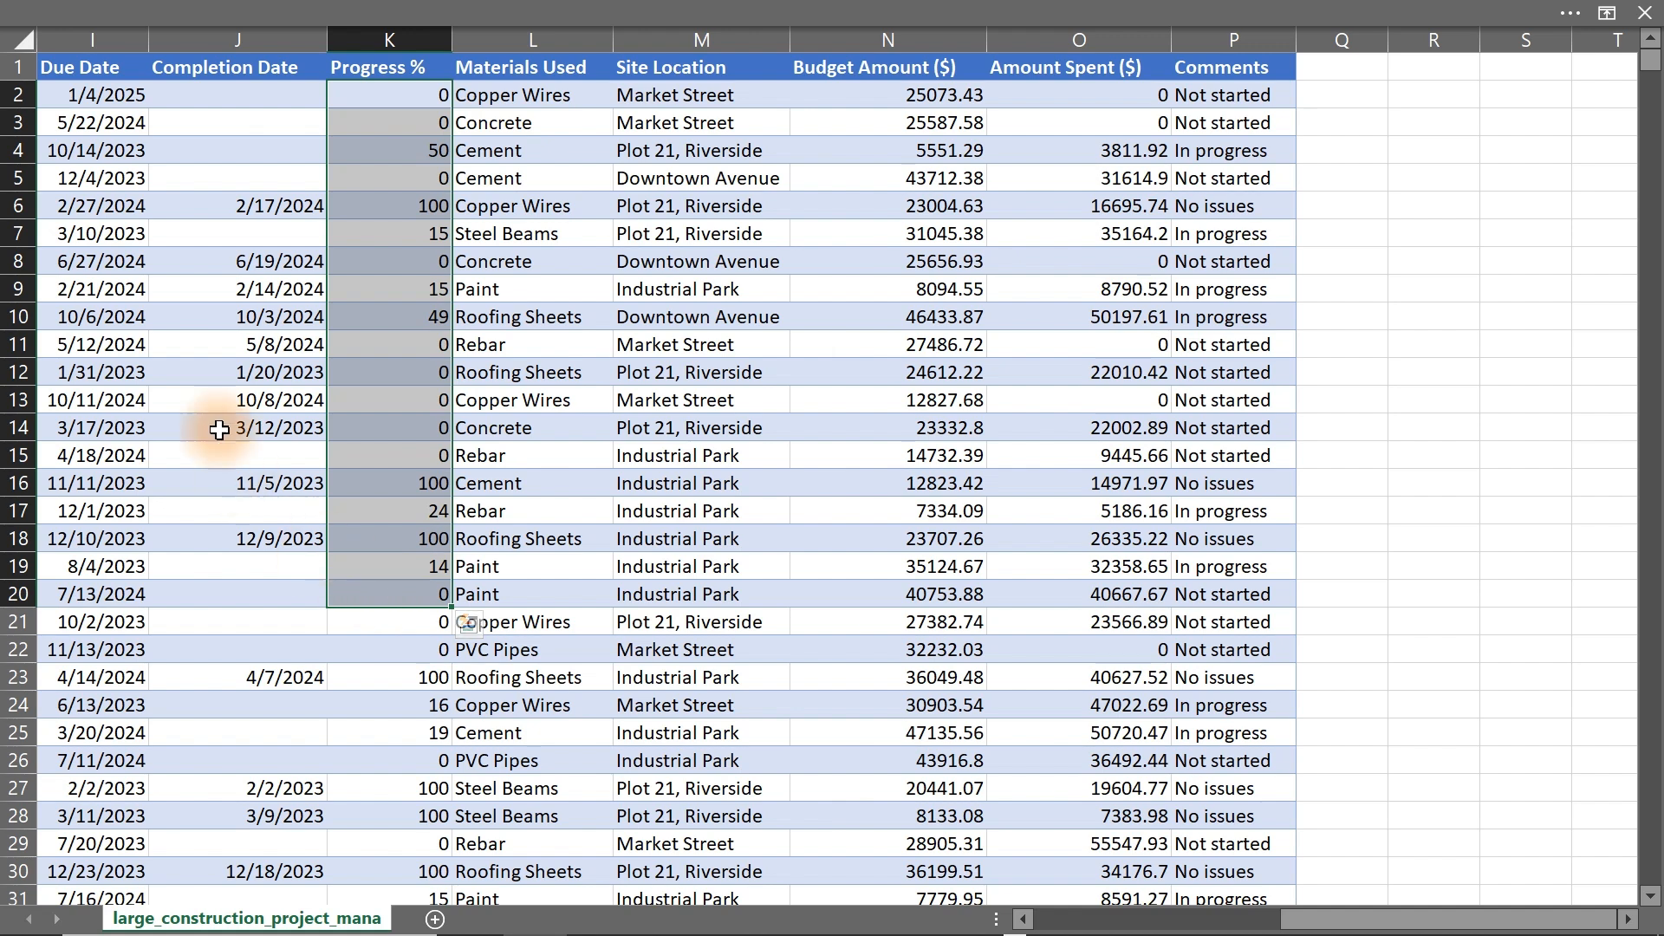
{"action": "left_click", "coordinate": [398, 36]}
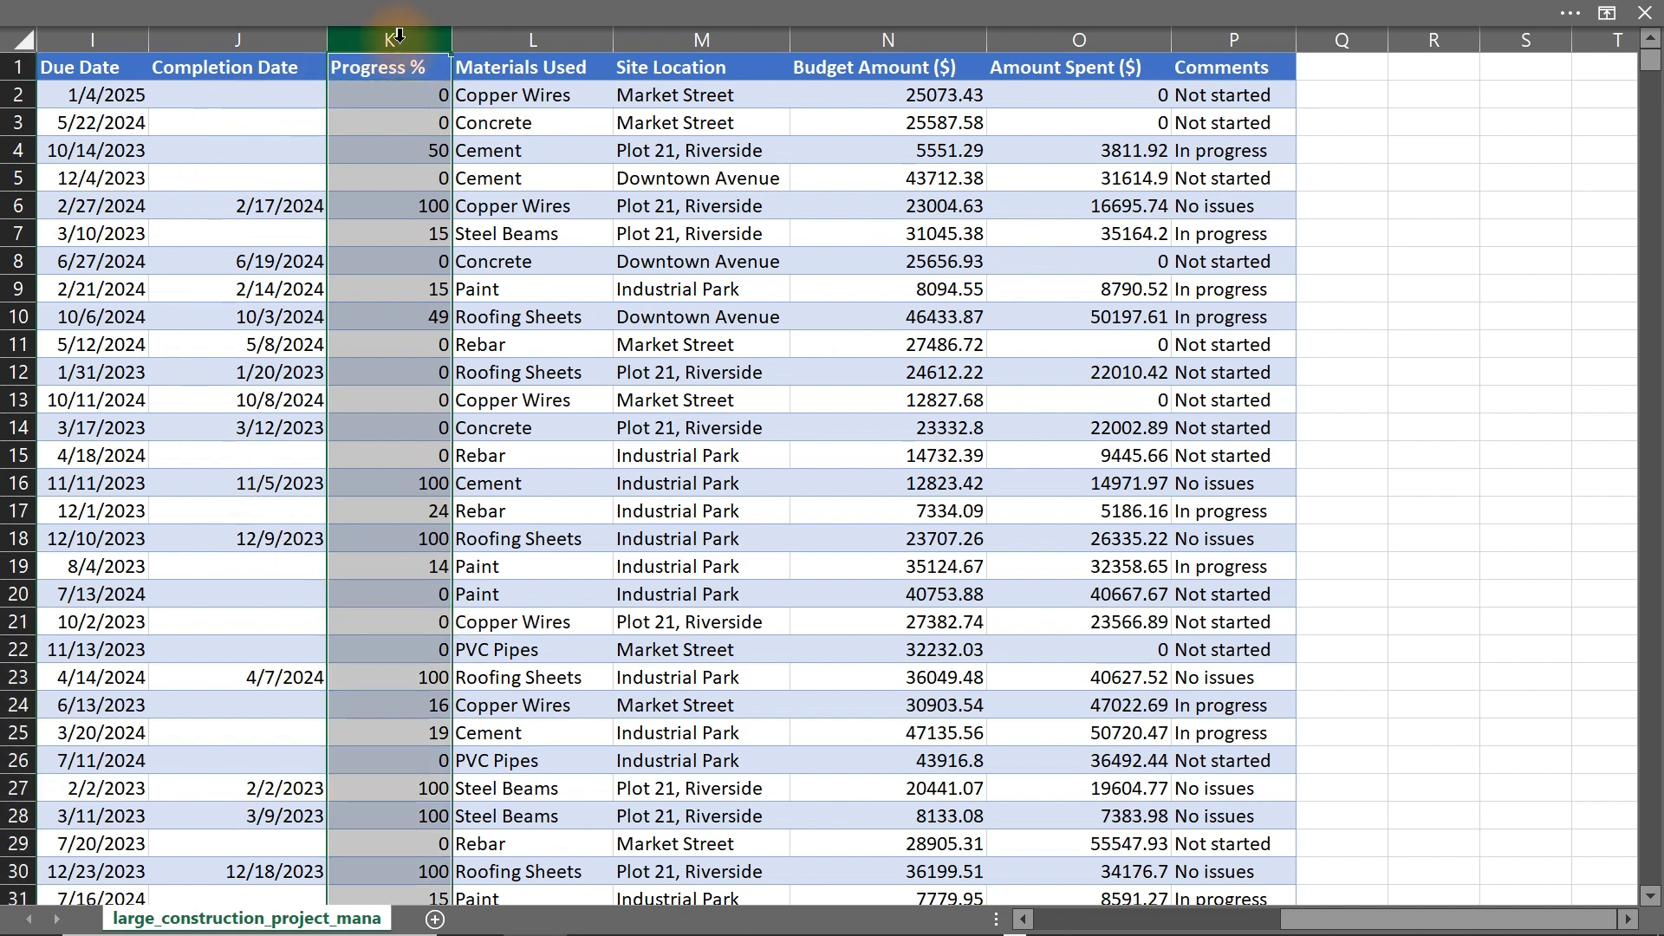
{"action": "left_click", "coordinate": [345, 11]}
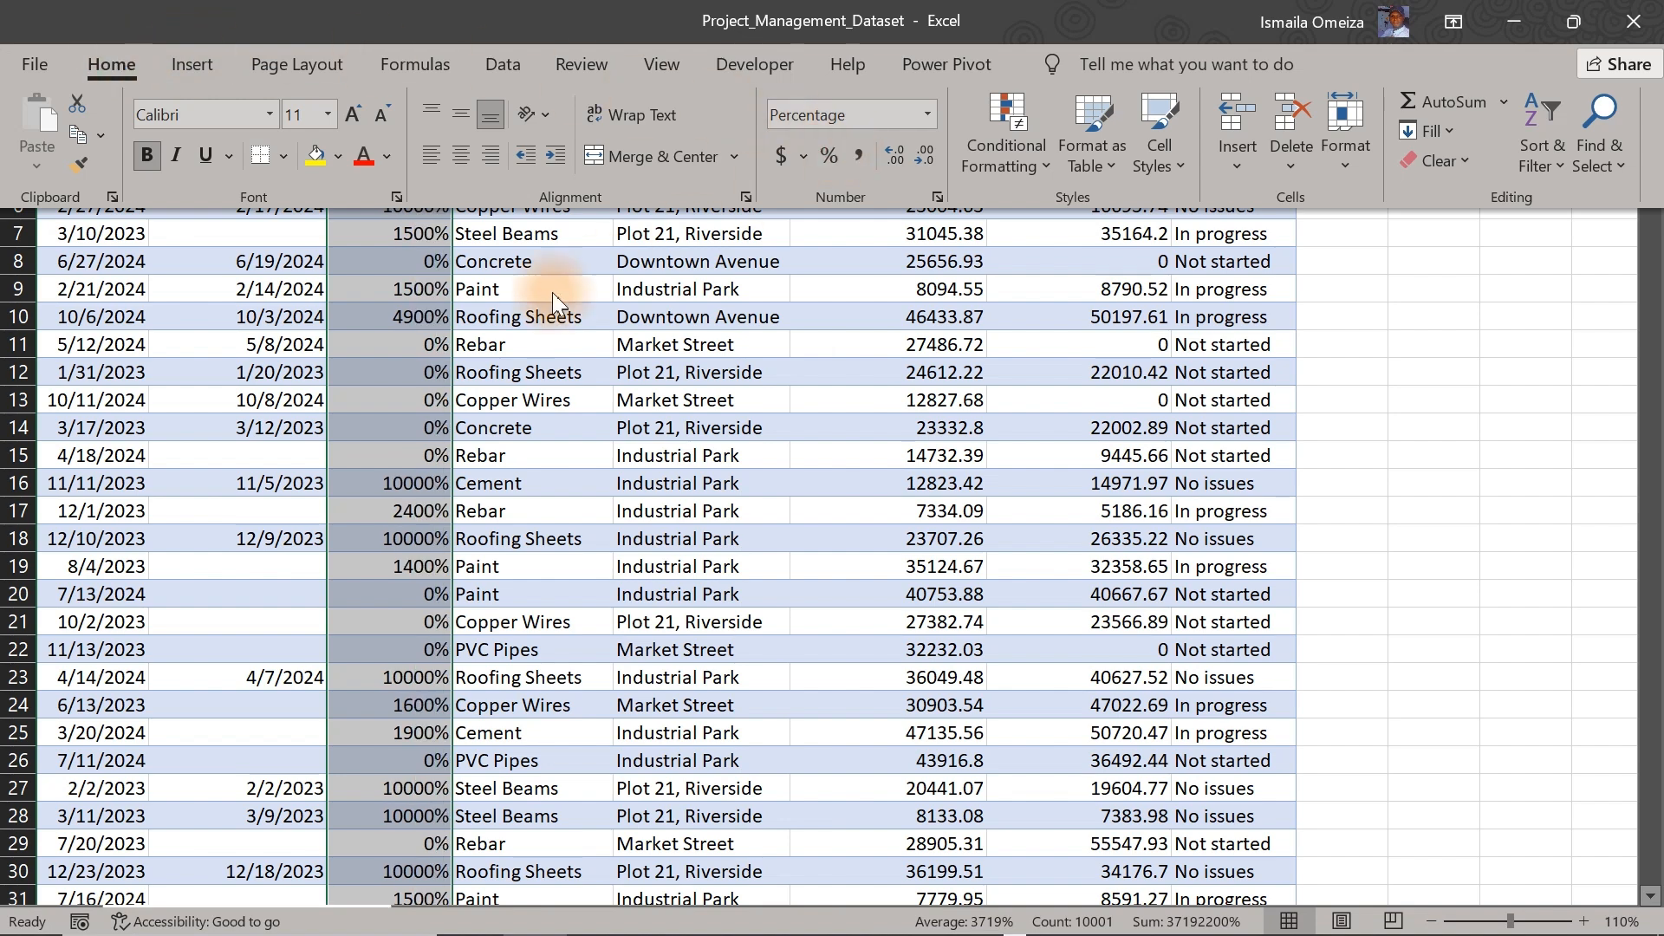
{"action": "key", "text": "ctrl+shift+F1"}
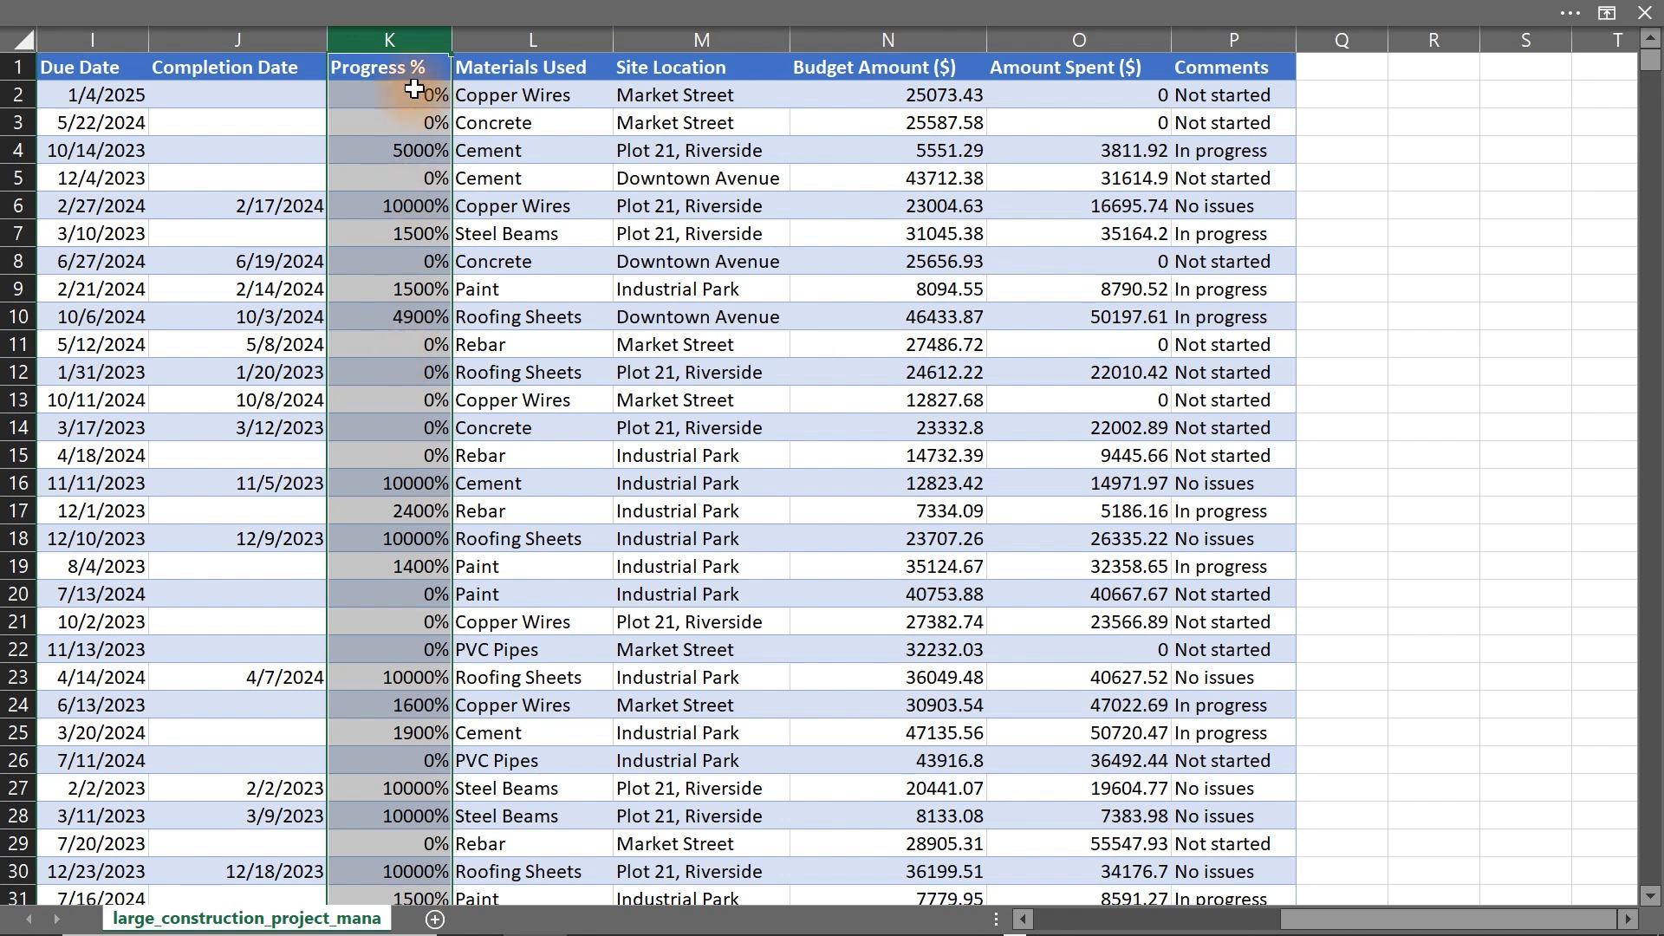
{"action": "left_click_drag", "start_coordinate": [405, 95], "coordinate": [415, 833]}
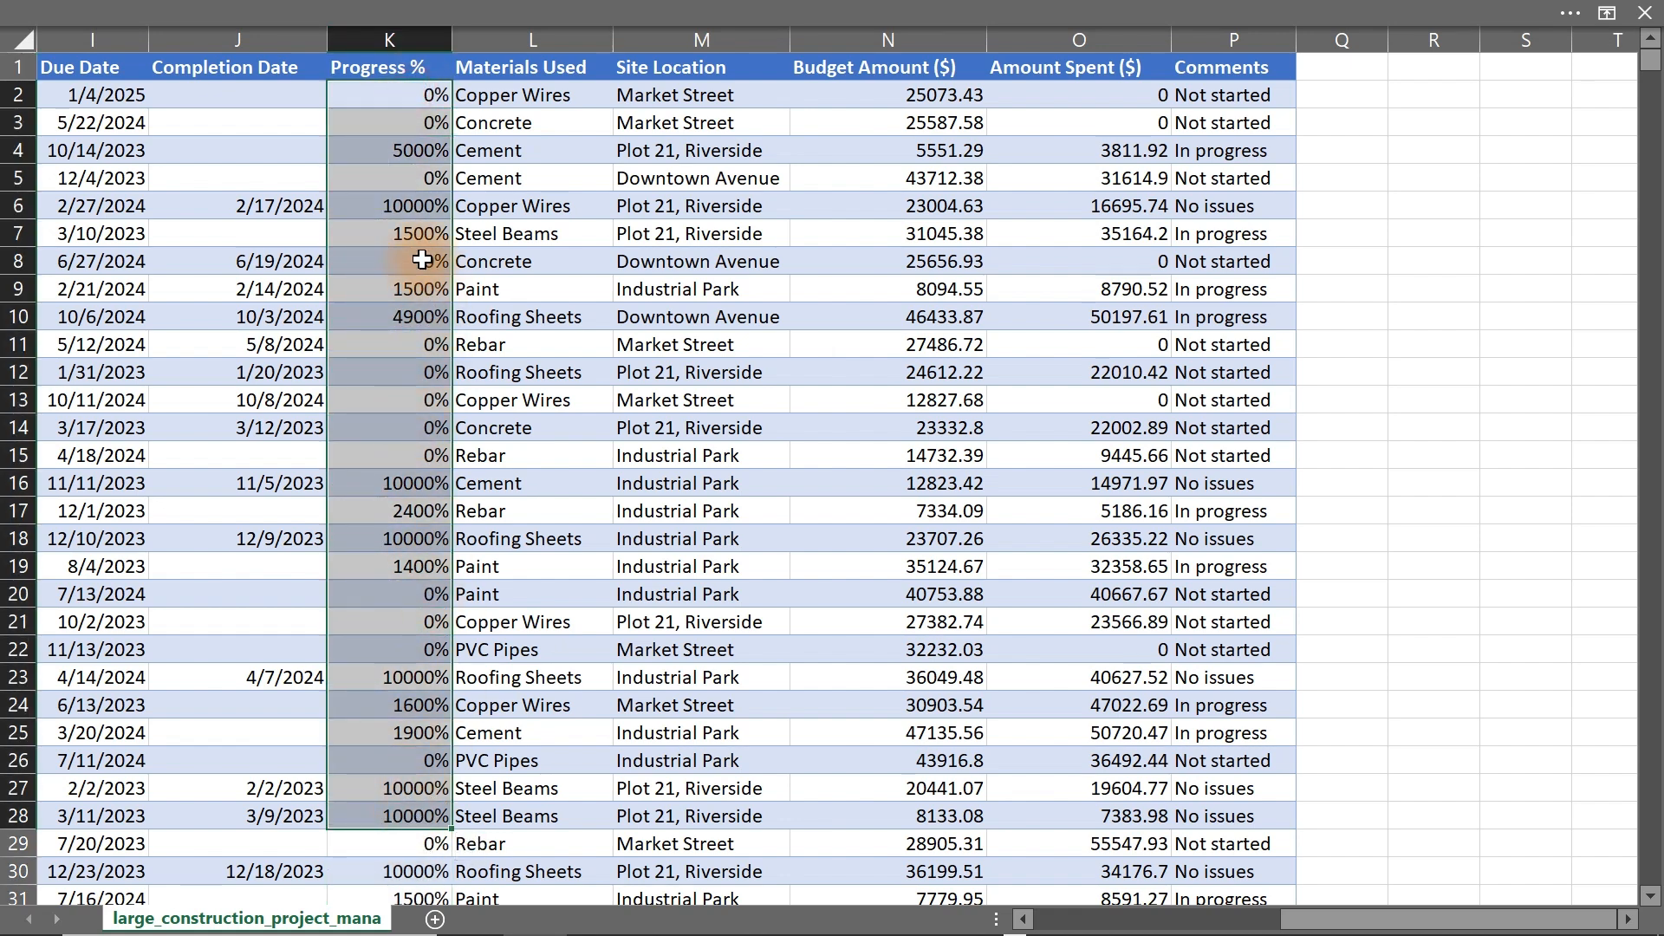
{"action": "left_click", "coordinate": [399, 205]}
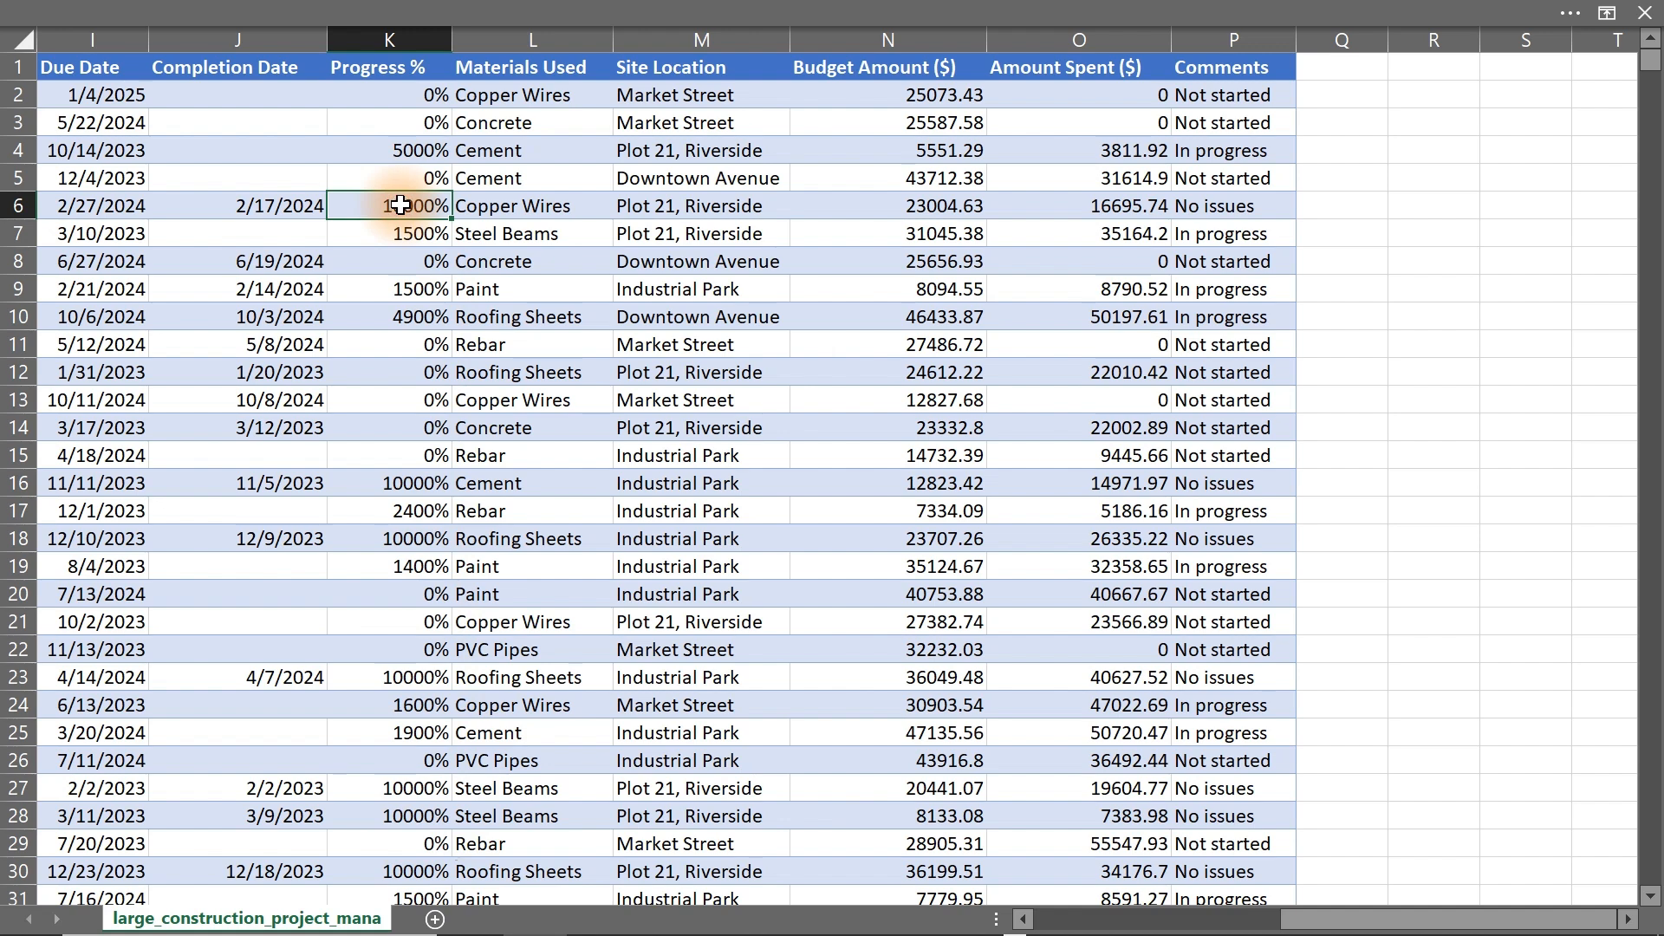
{"action": "key", "text": "ctrl+z"}
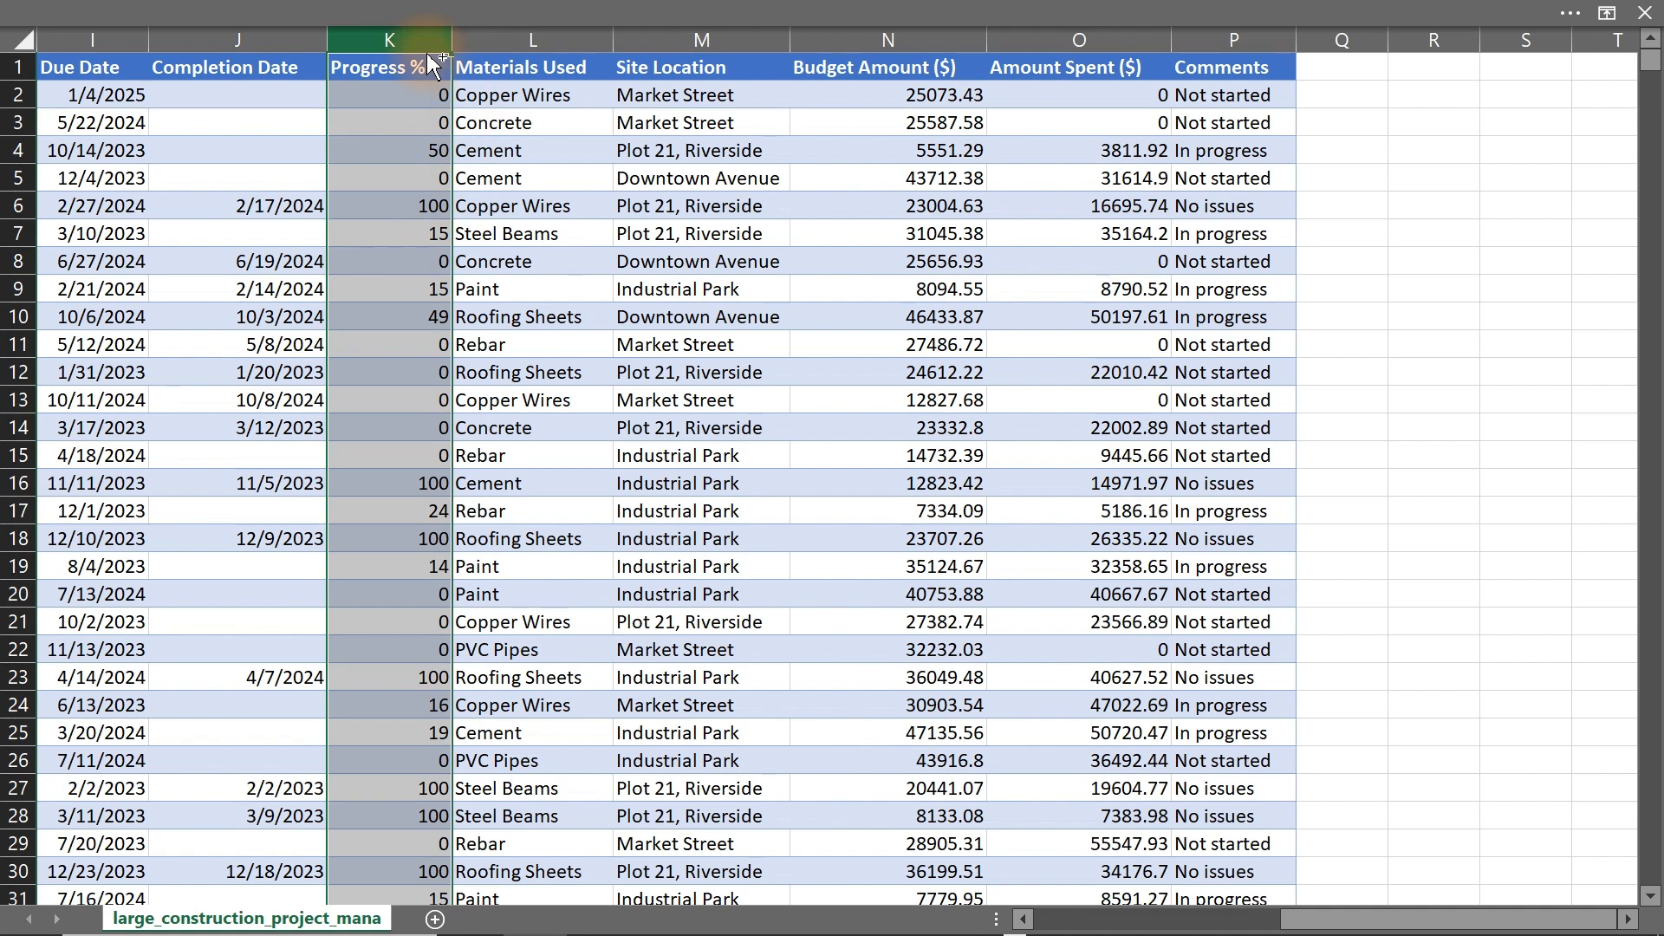
Duplicate the Progress % column into column Q beside Comments, with the heading Progress %2.
{"action": "left_click_drag", "start_coordinate": [427, 54], "coordinate": [1347, 75]}
{"action": "left_click", "coordinate": [1346, 74]}
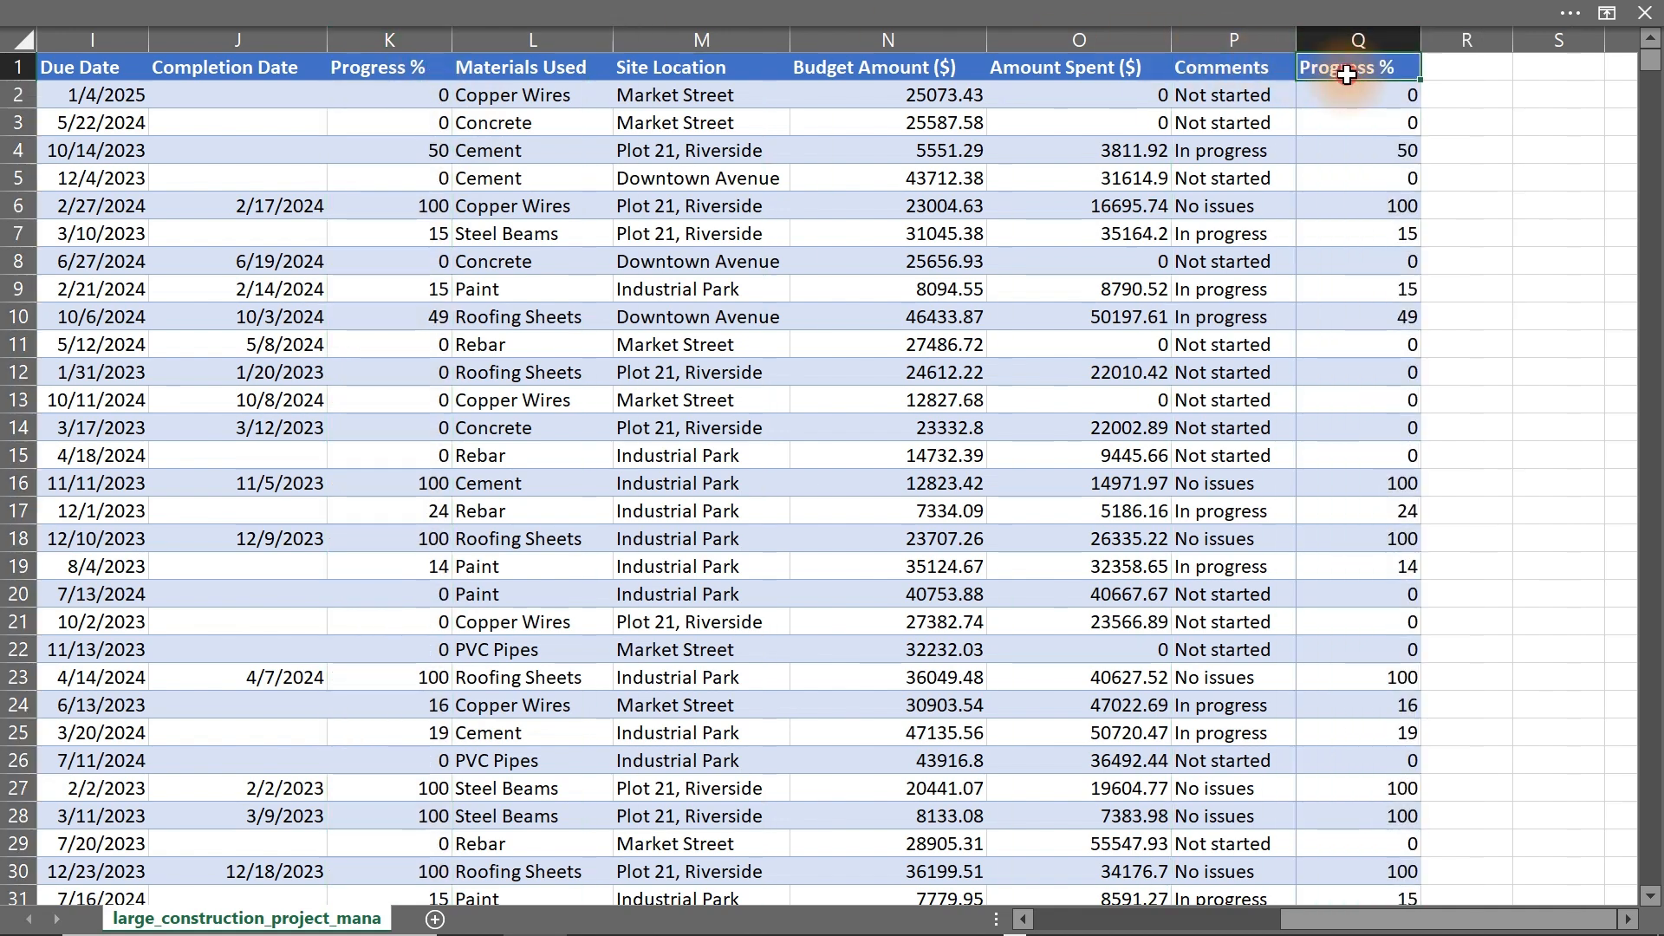
{"action": "double_click", "coordinate": [1348, 76]}
{"action": "mouse_move", "coordinate": [1378, 67]}
{"action": "left_mouse_down"}
{"action": "mouse_move", "coordinate": [1332, 64]}
{"action": "mouse_move", "coordinate": [1368, 66]}
{"action": "left_mouse_up"}
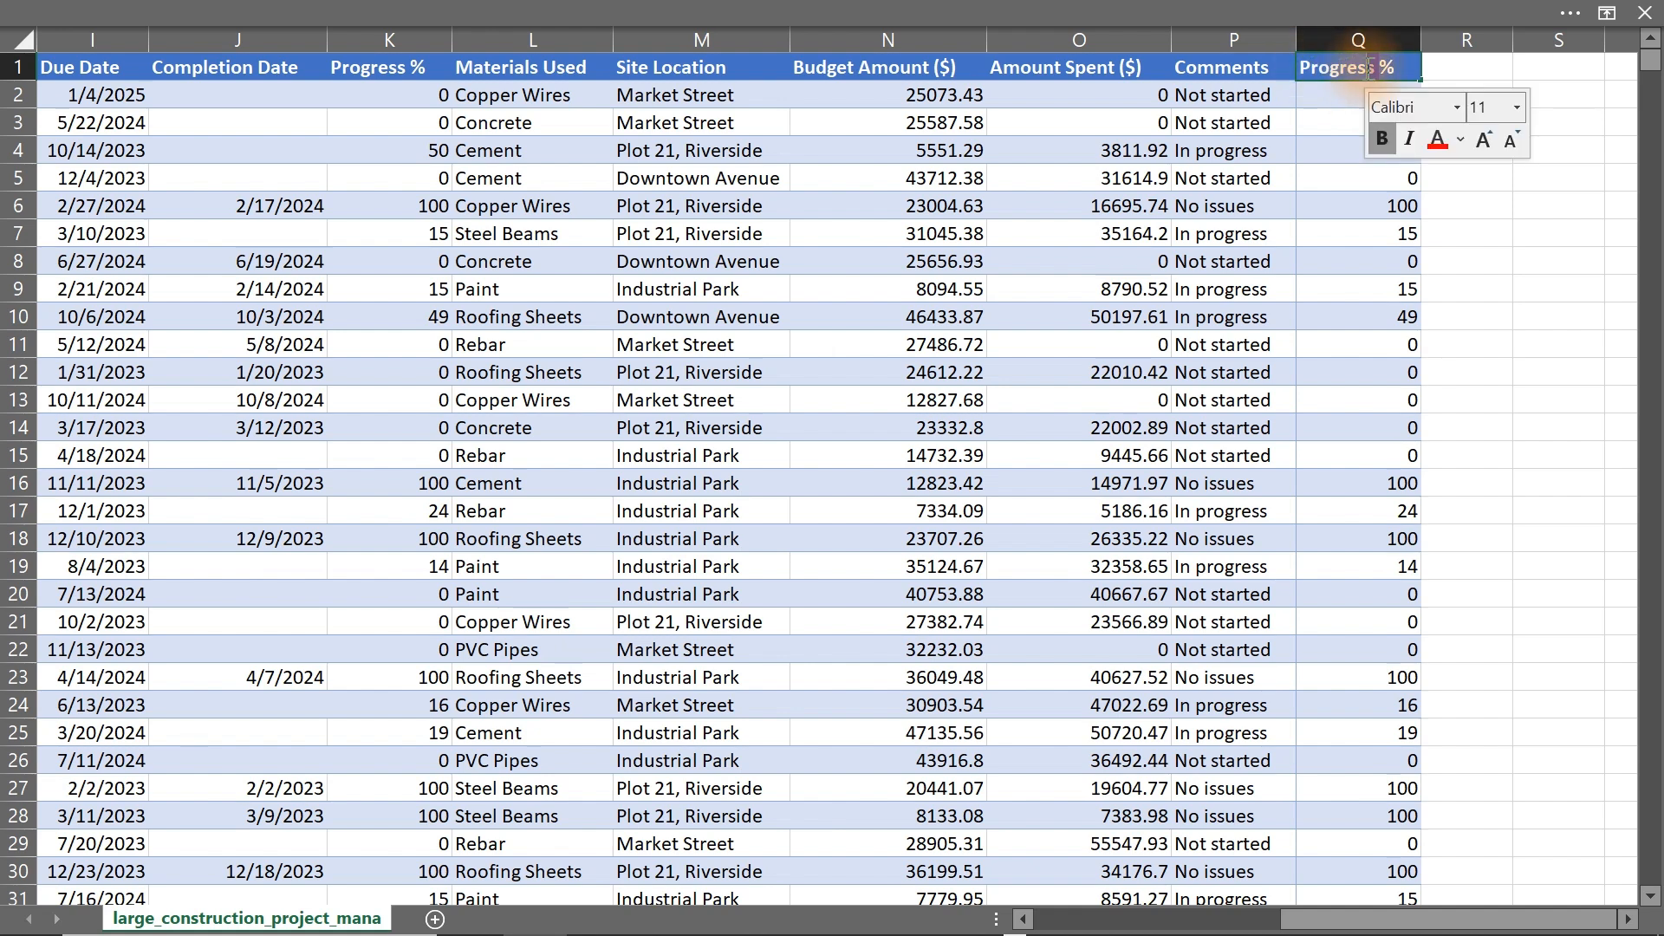
{"action": "left_click", "coordinate": [1397, 67]}
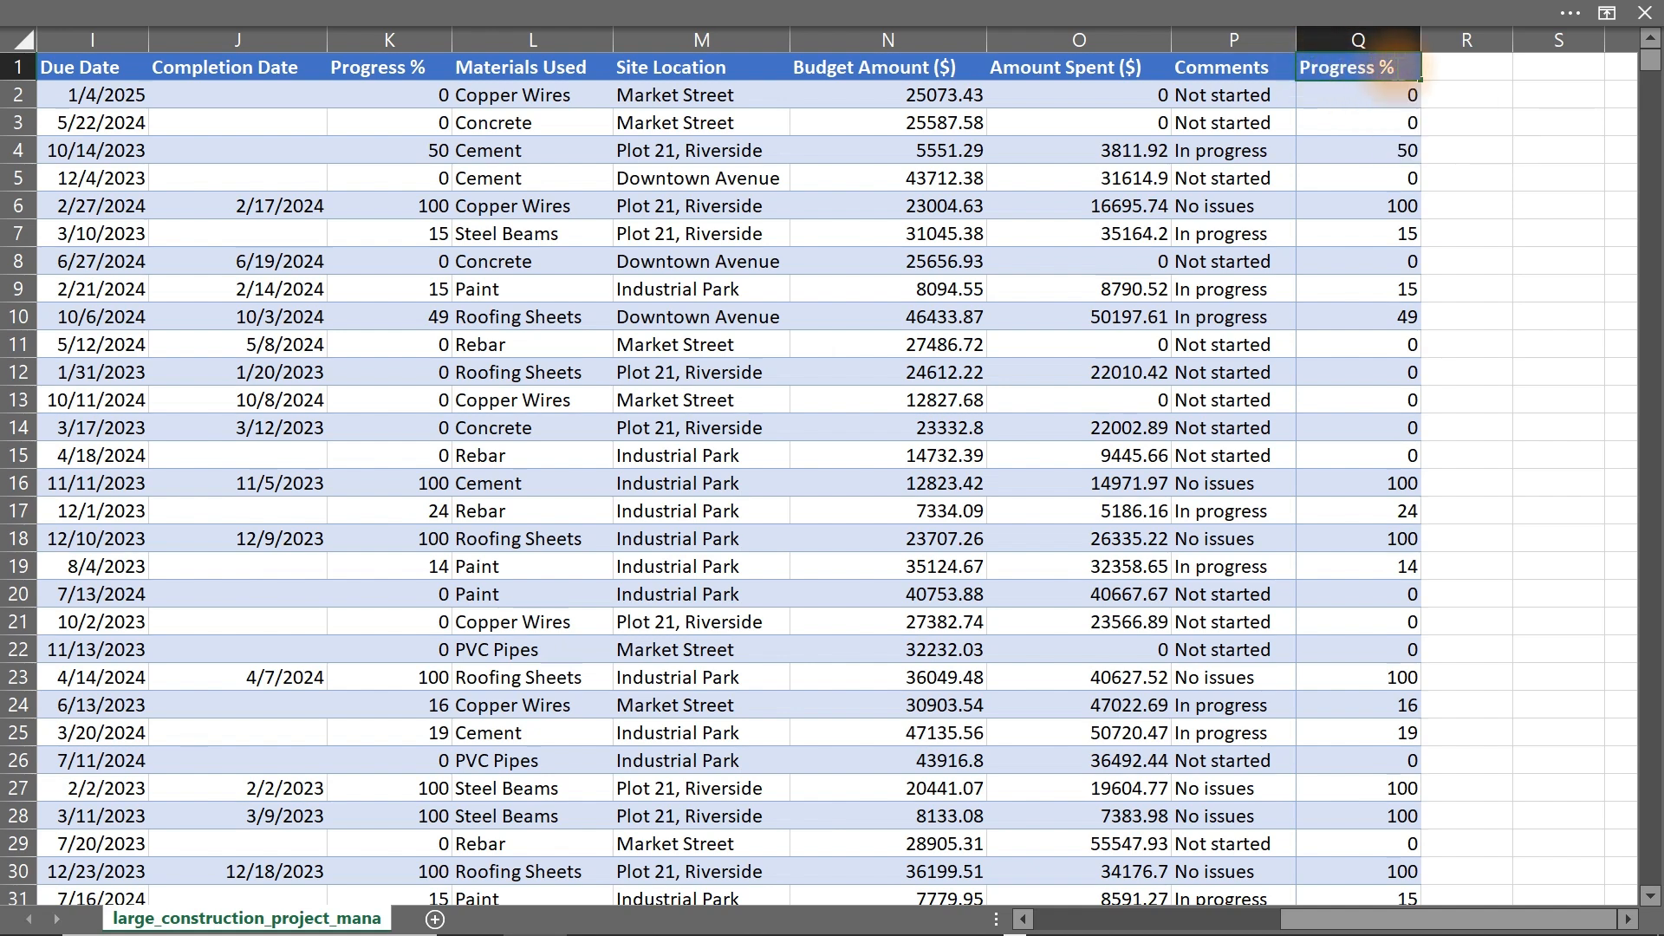
{"action": "key", "text": "Return"}
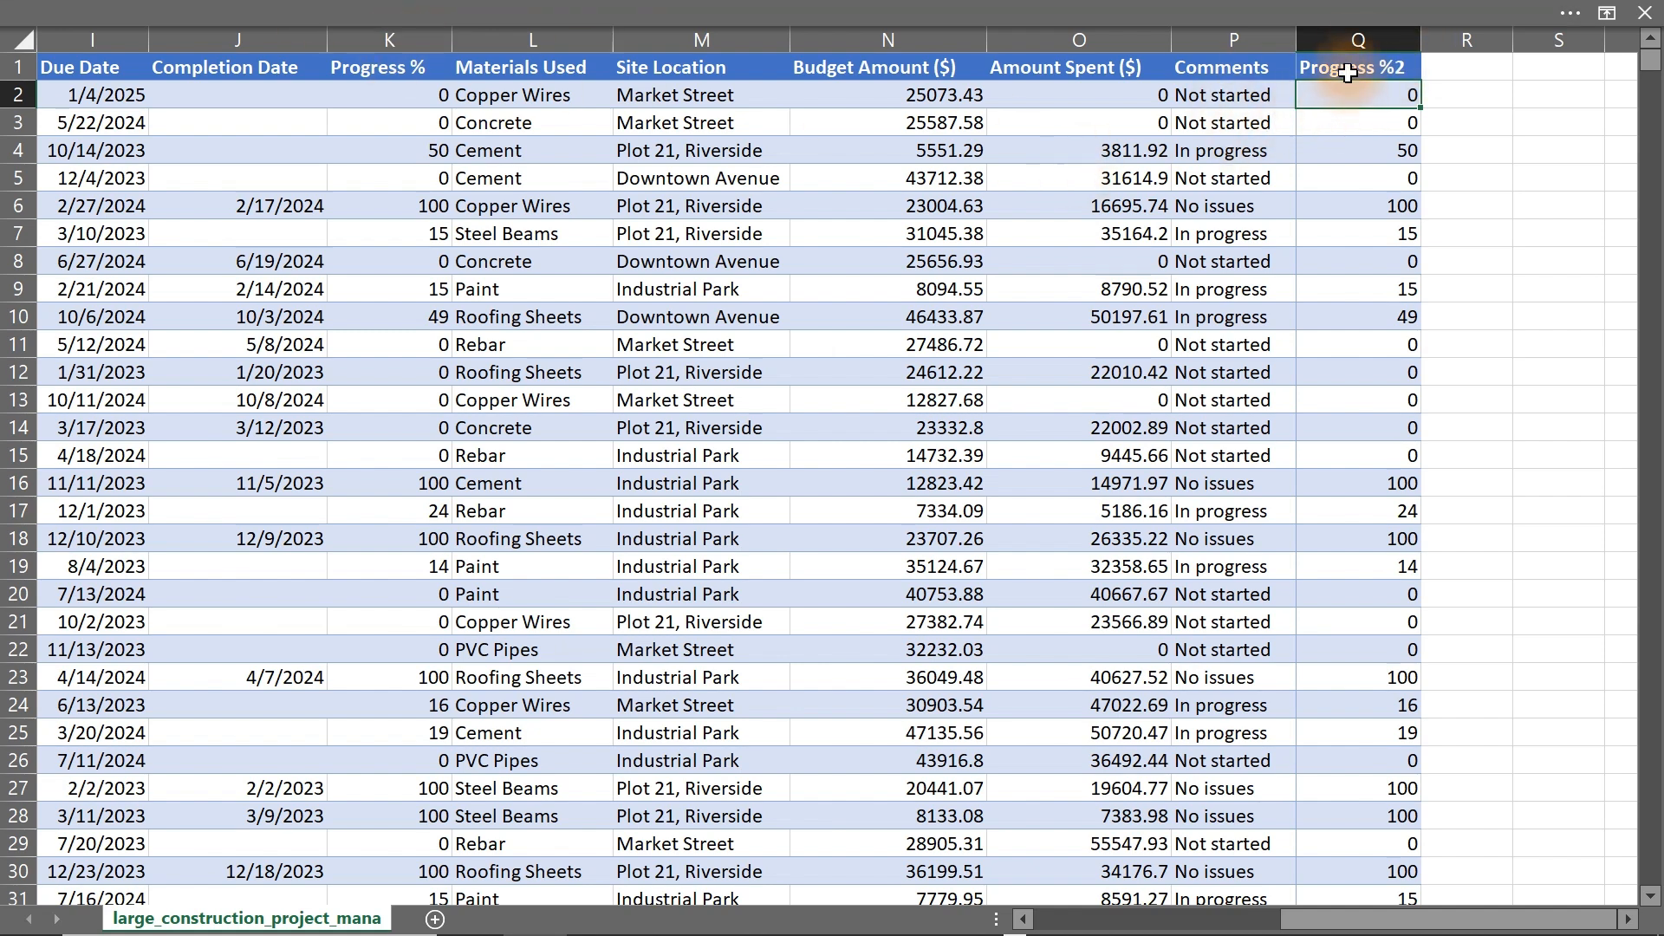
Enter 1% in the empty cell T11 beside the table and copy that cell.
{"action": "left_click", "coordinate": [1353, 39]}
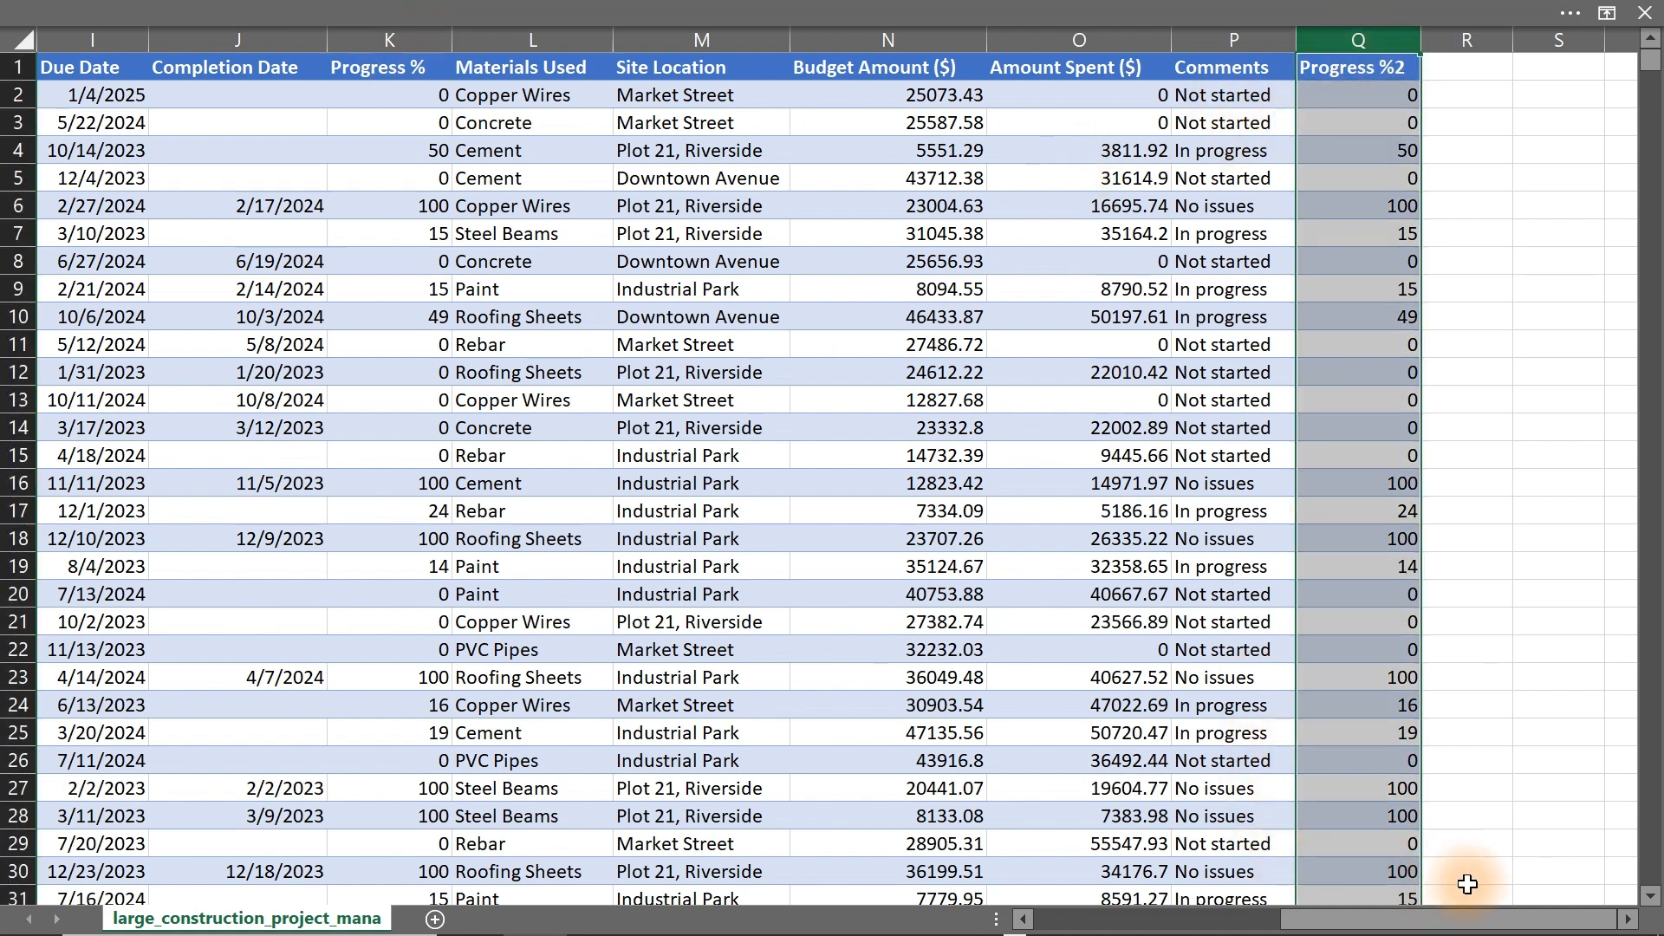
{"action": "left_click", "coordinate": [1627, 919]}
{"action": "left_click", "coordinate": [1627, 919]}
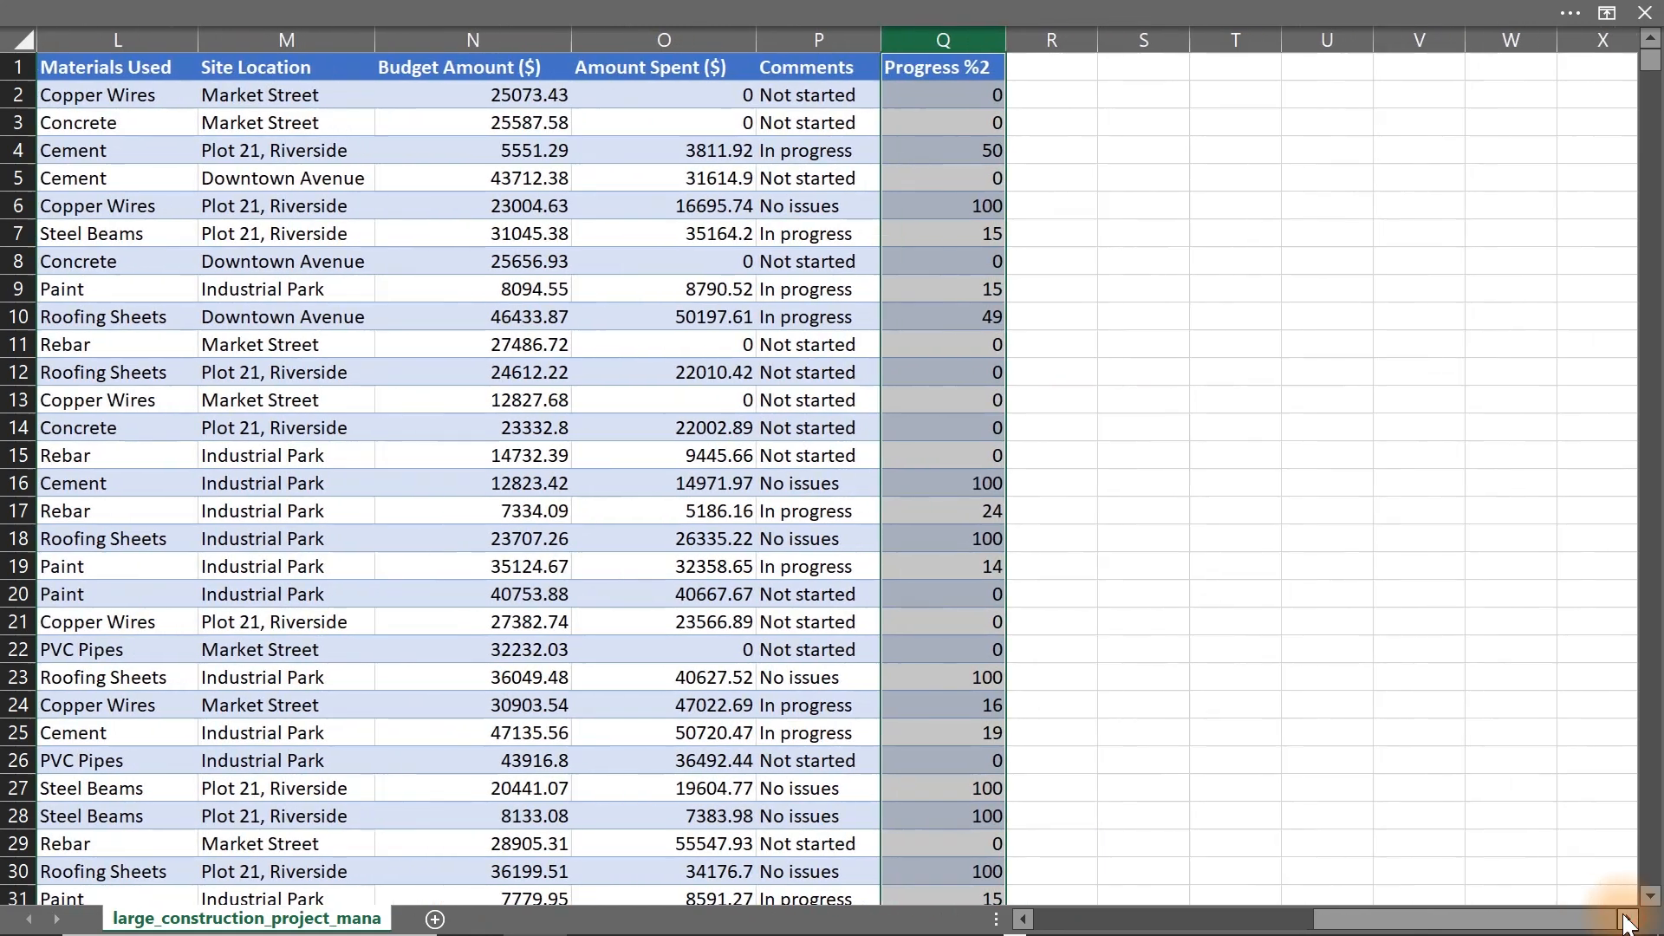
{"action": "left_click", "coordinate": [1236, 347]}
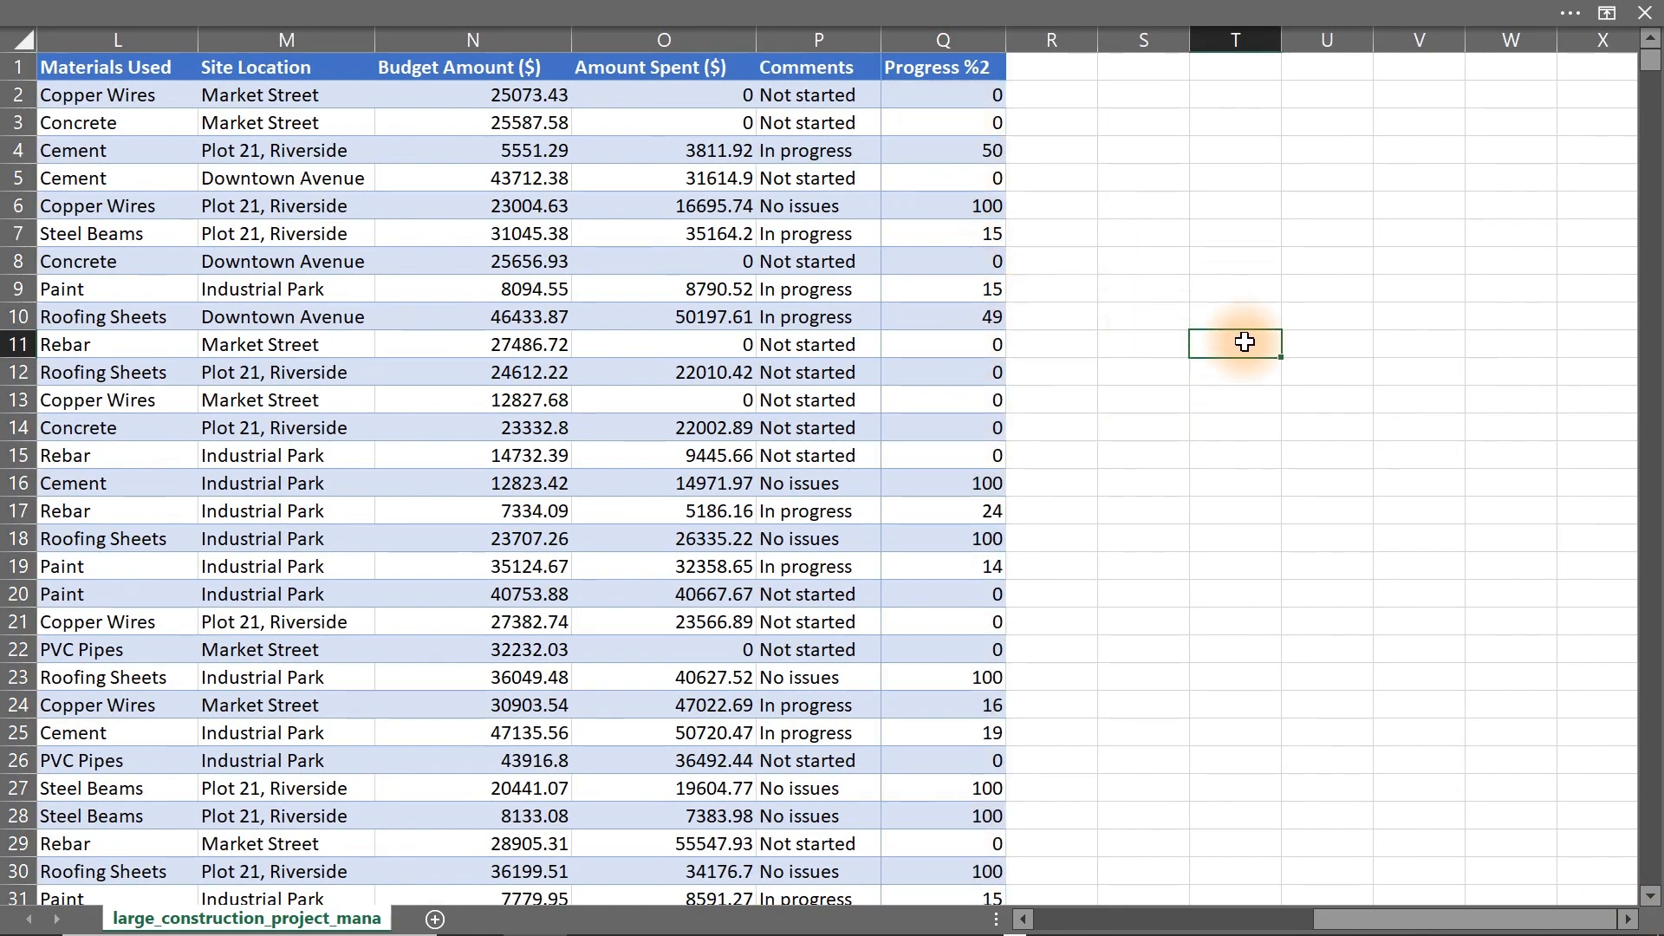
{"action": "type", "text": "1%"}
{"action": "key", "text": "Return"}
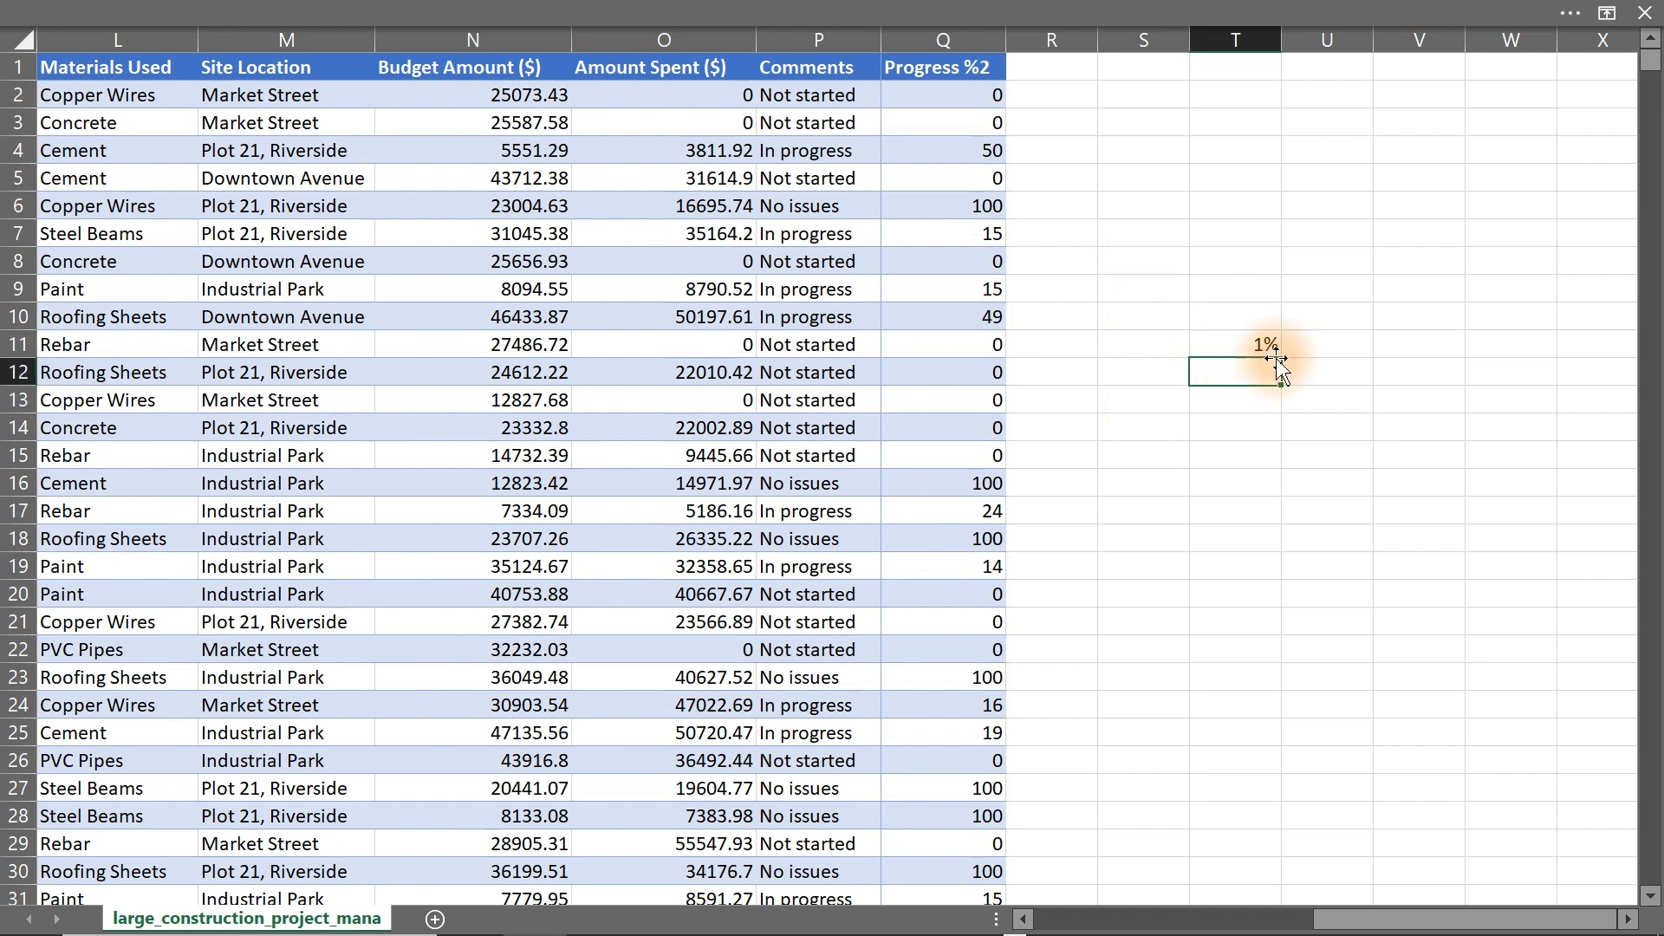
{"action": "left_click", "coordinate": [1213, 349]}
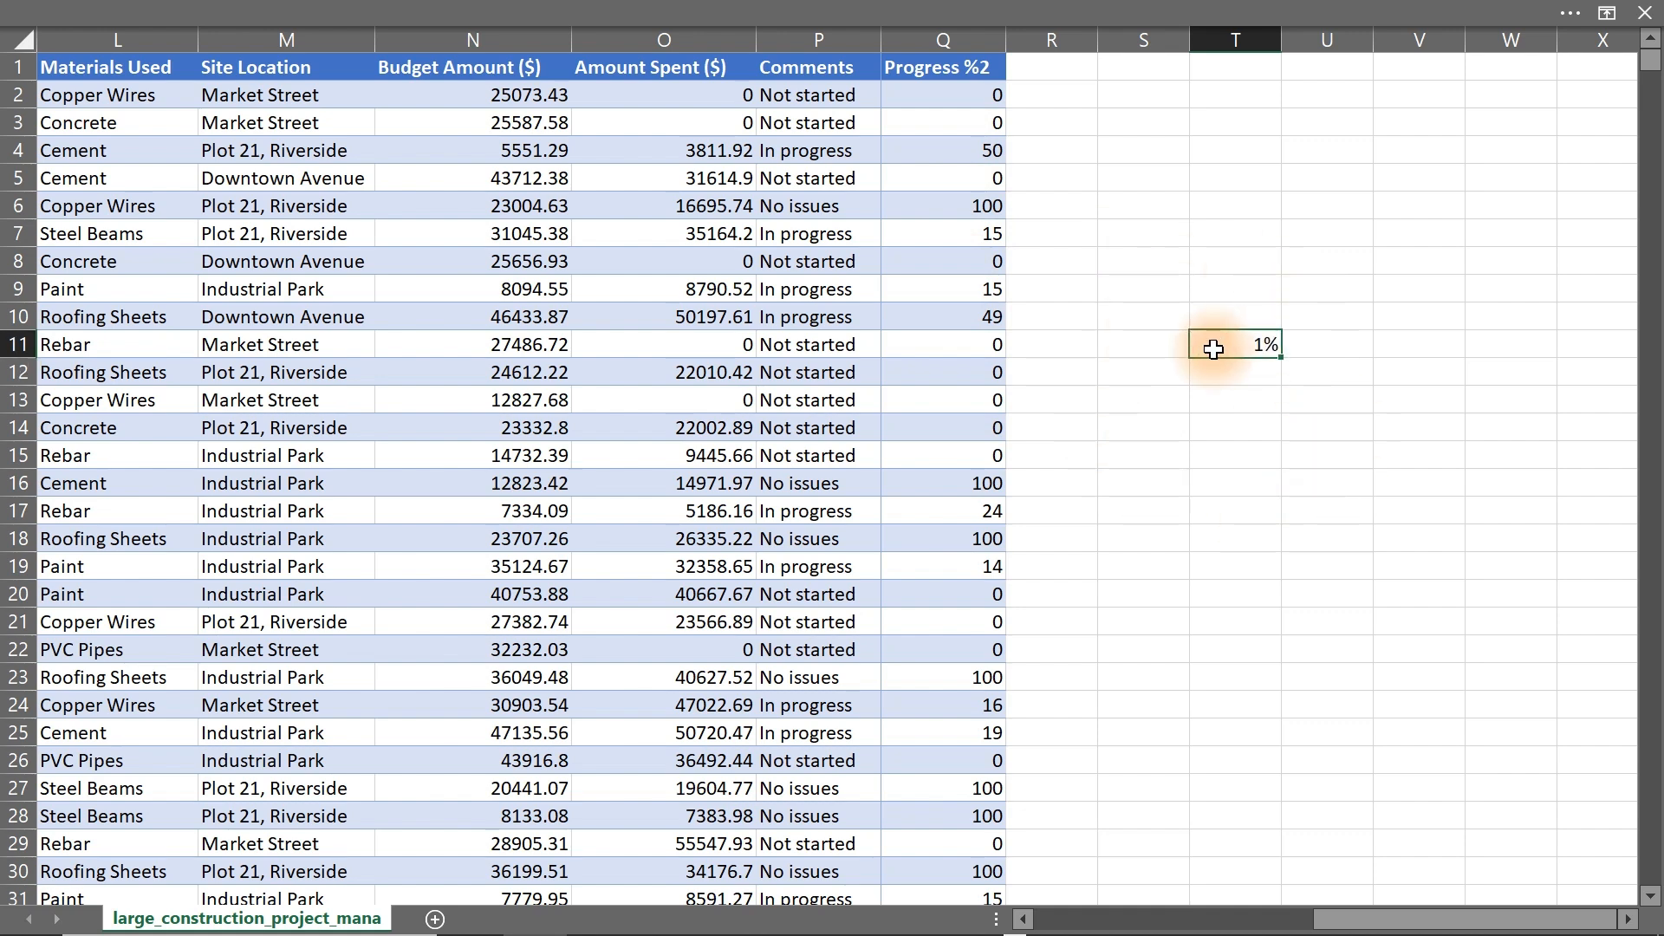
{"action": "key", "text": "ctrl+c"}
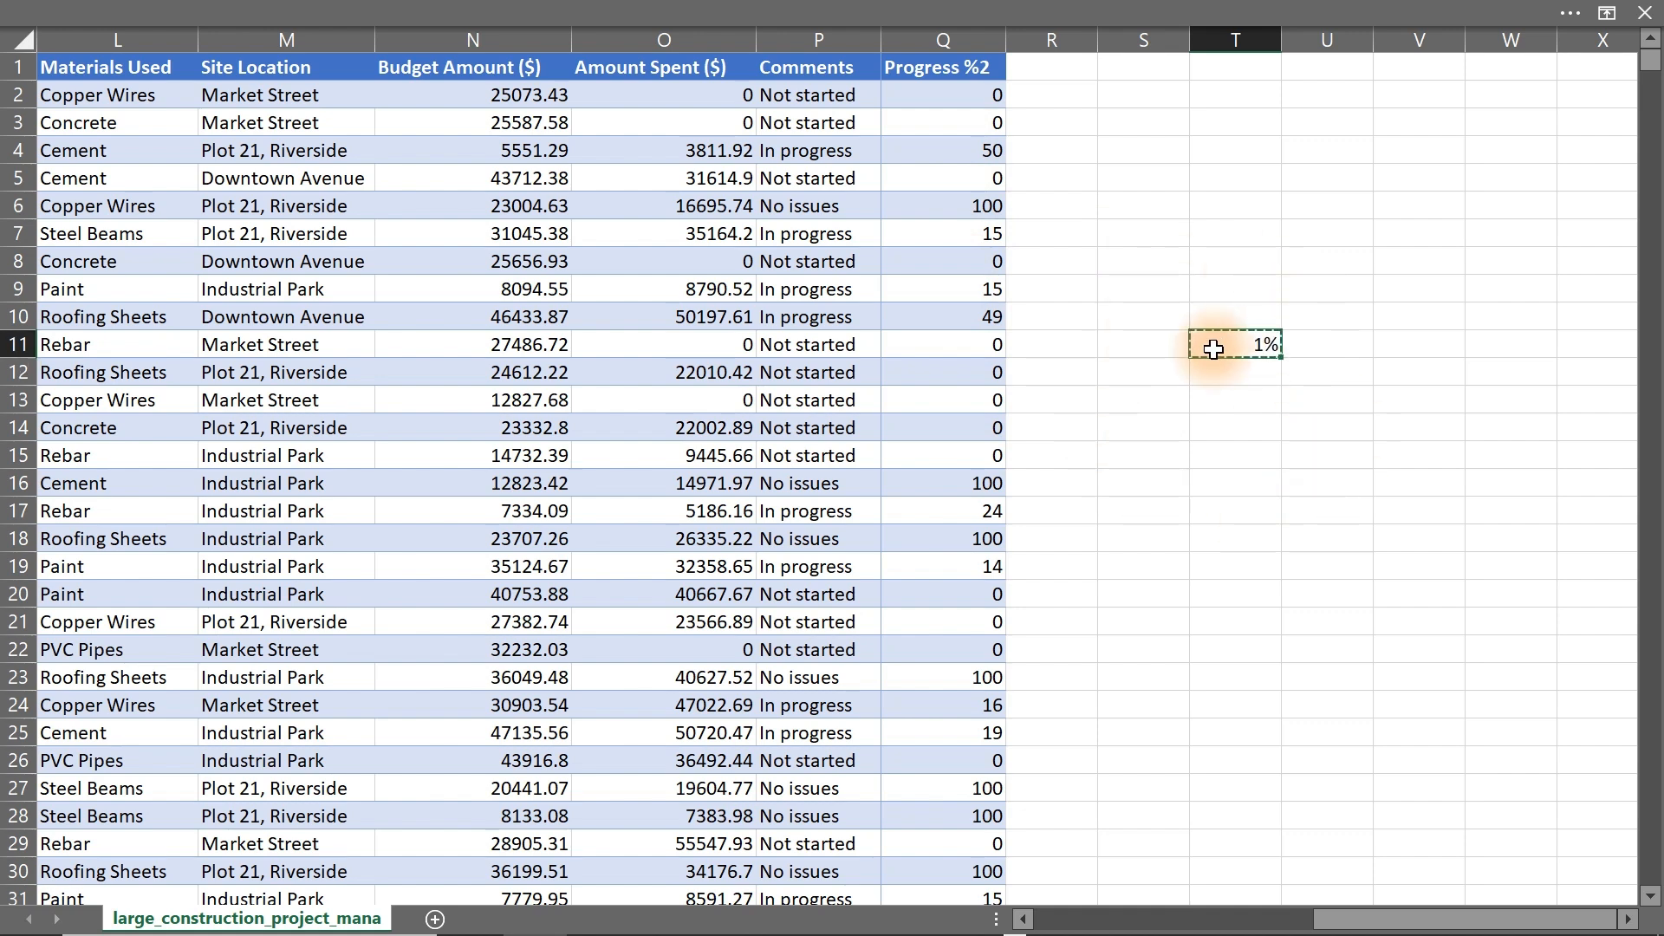
Convert the Progress %2 column to percentages by pasting the copied 1% over it with Paste Special's Multiply operation, and check several results.
{"action": "left_click", "coordinate": [936, 37]}
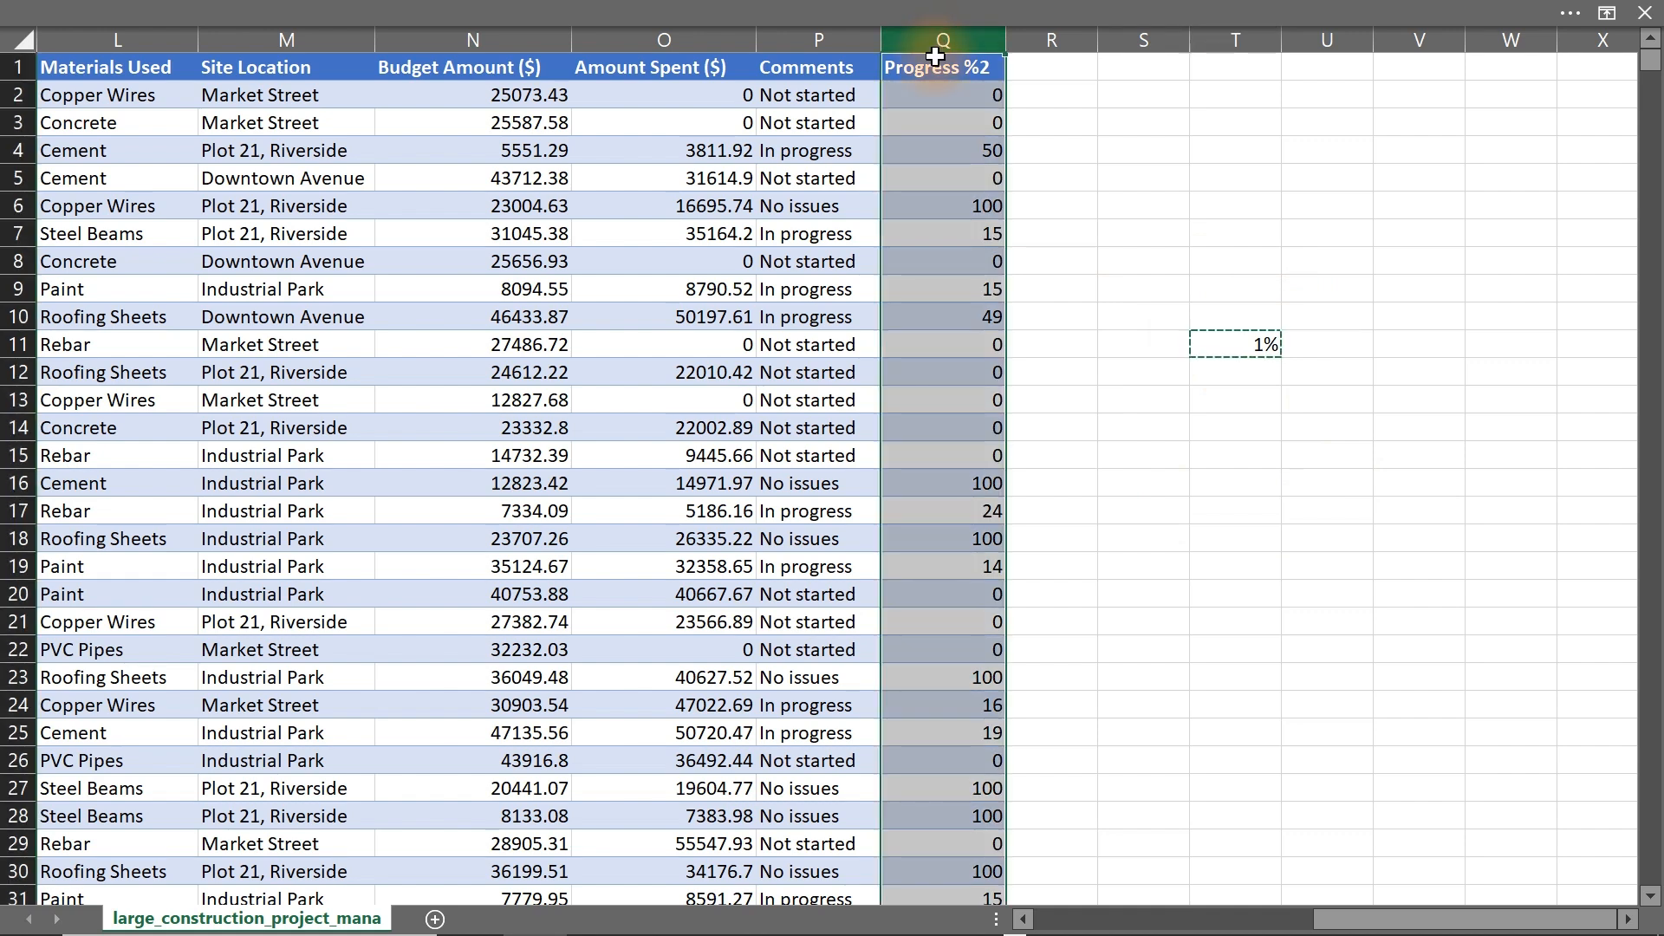
{"action": "right_click", "coordinate": [935, 57]}
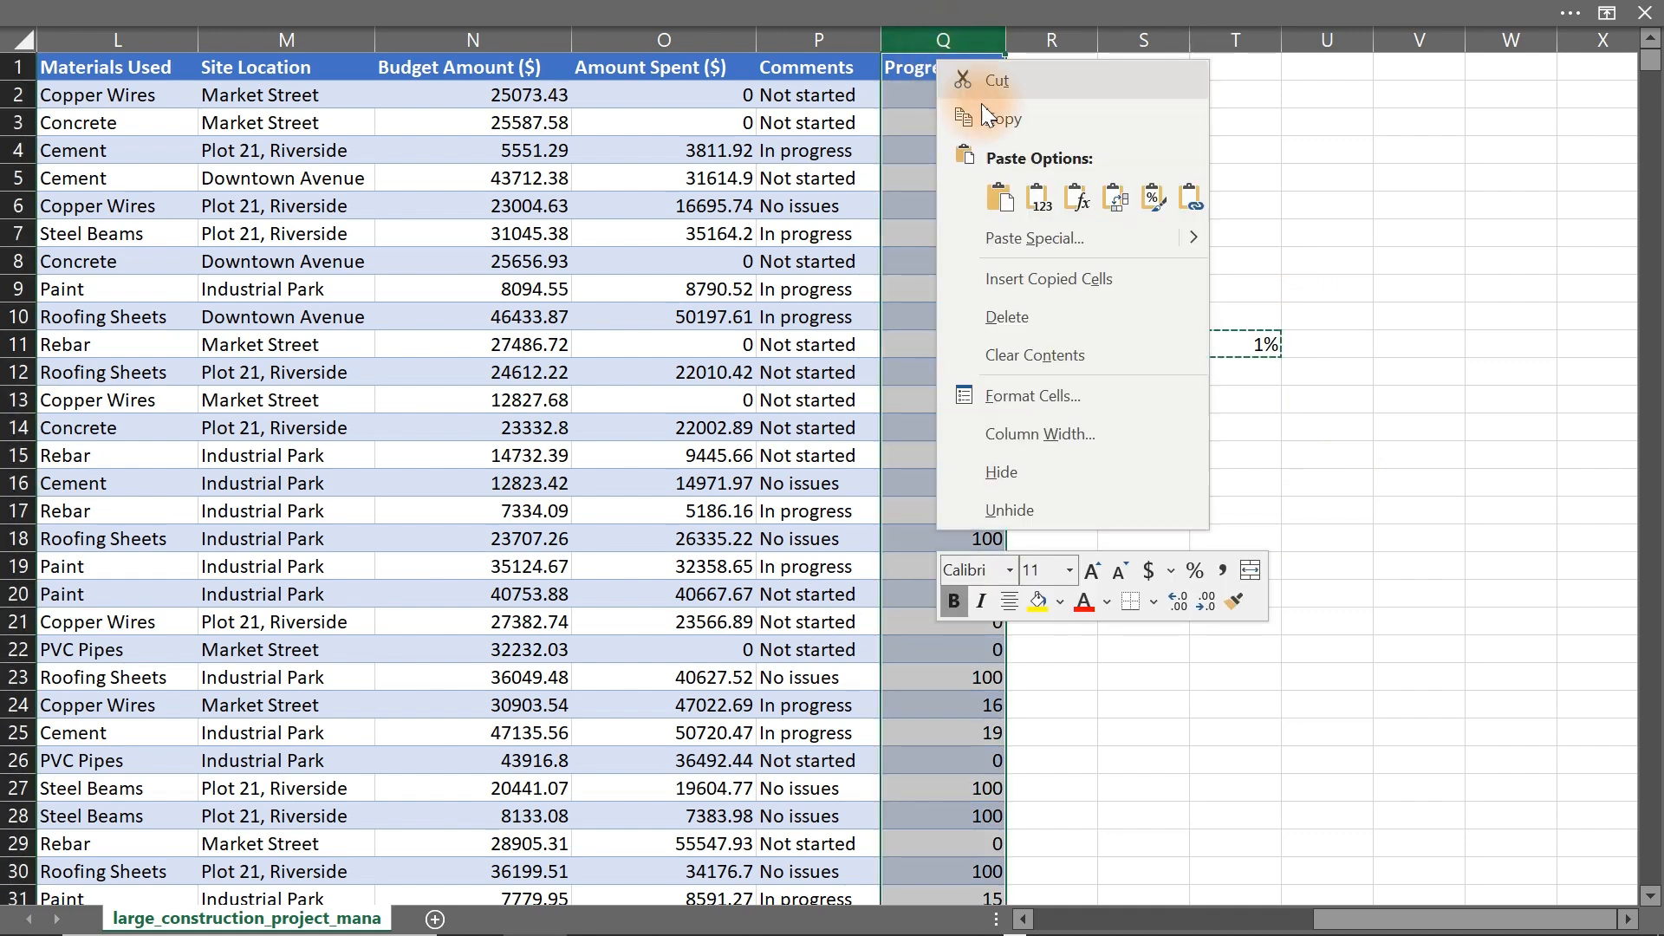
{"action": "mouse_move", "coordinate": [1200, 237]}
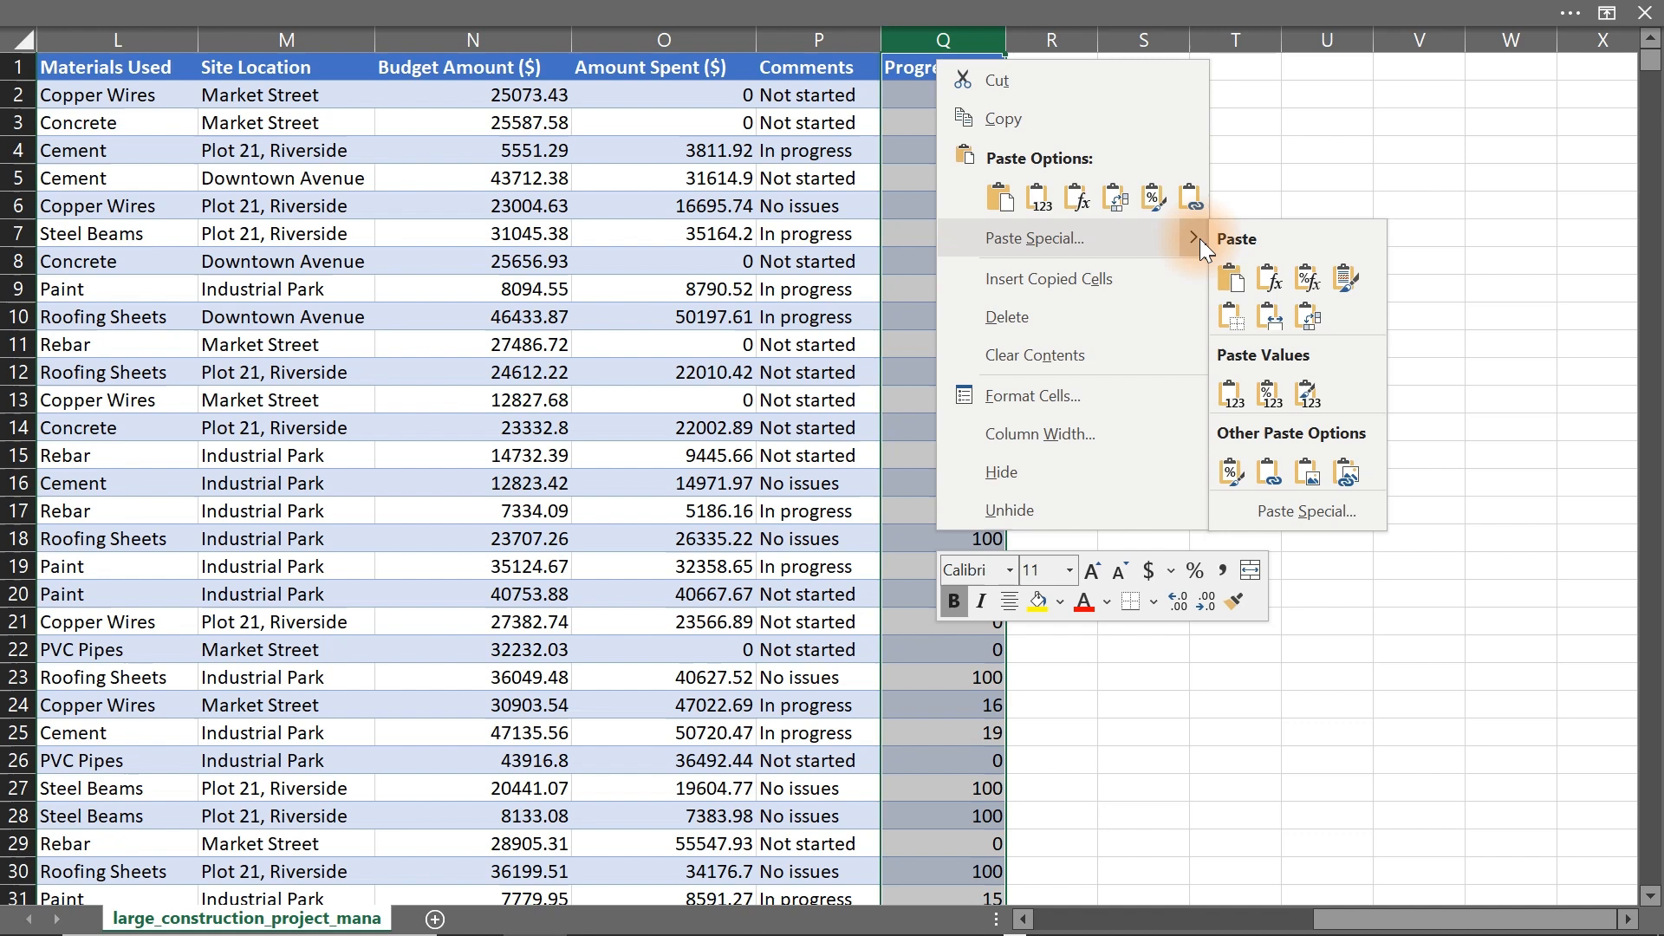
{"action": "left_click", "coordinate": [1319, 510]}
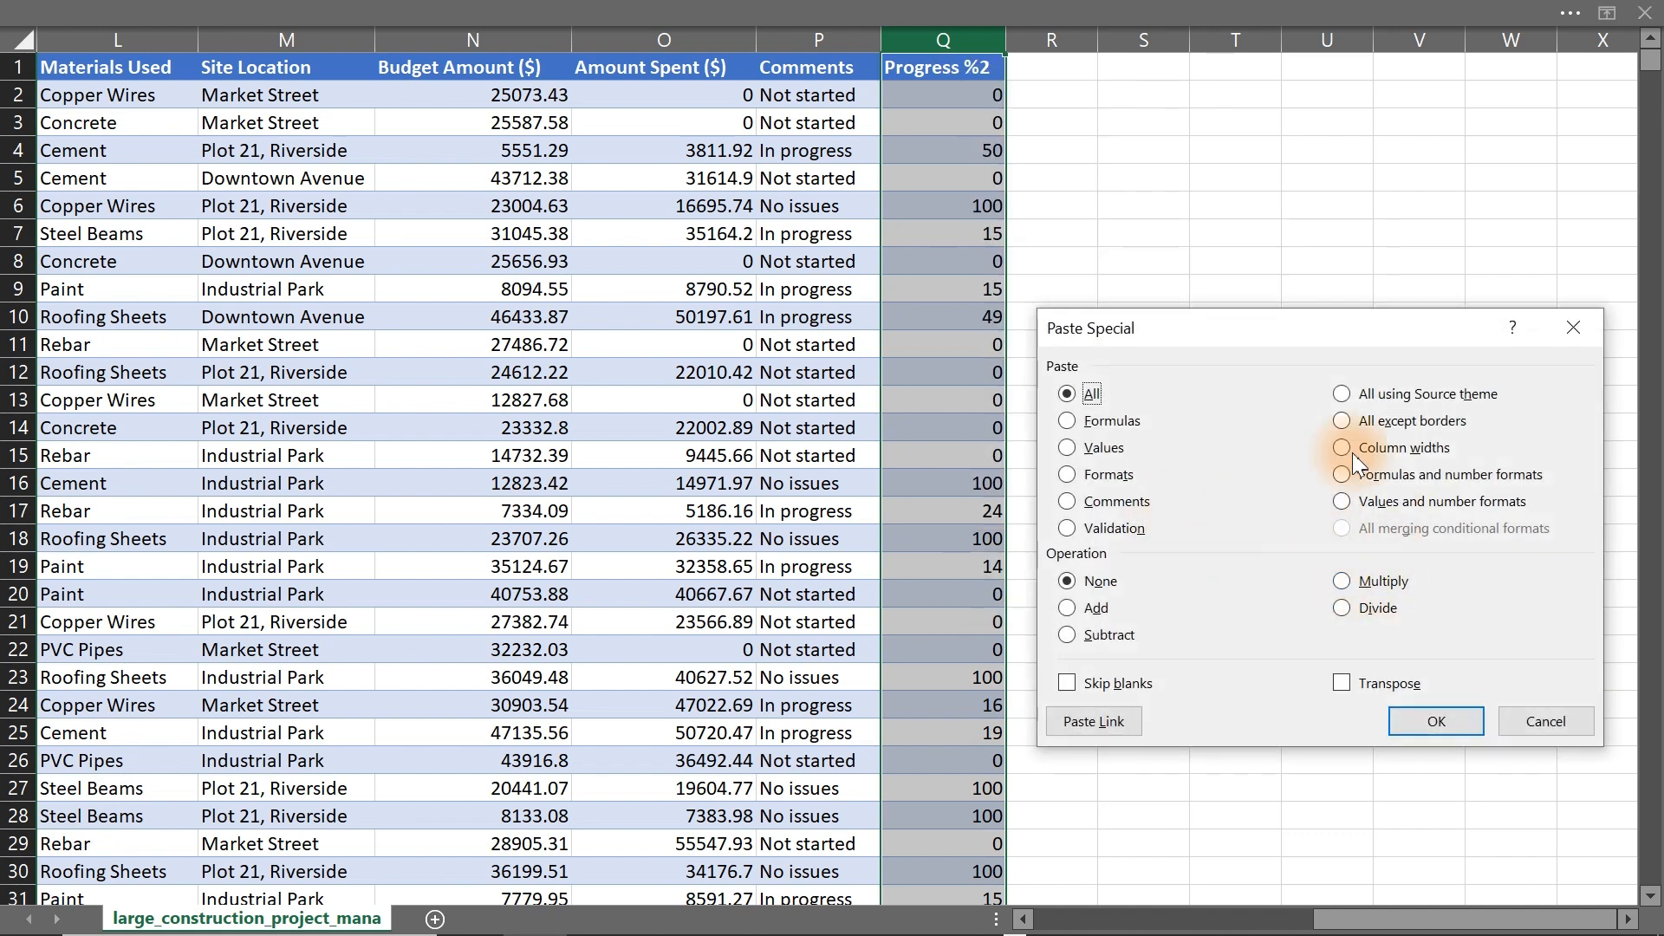
{"action": "left_click_drag", "start_coordinate": [1260, 340], "coordinate": [745, 217]}
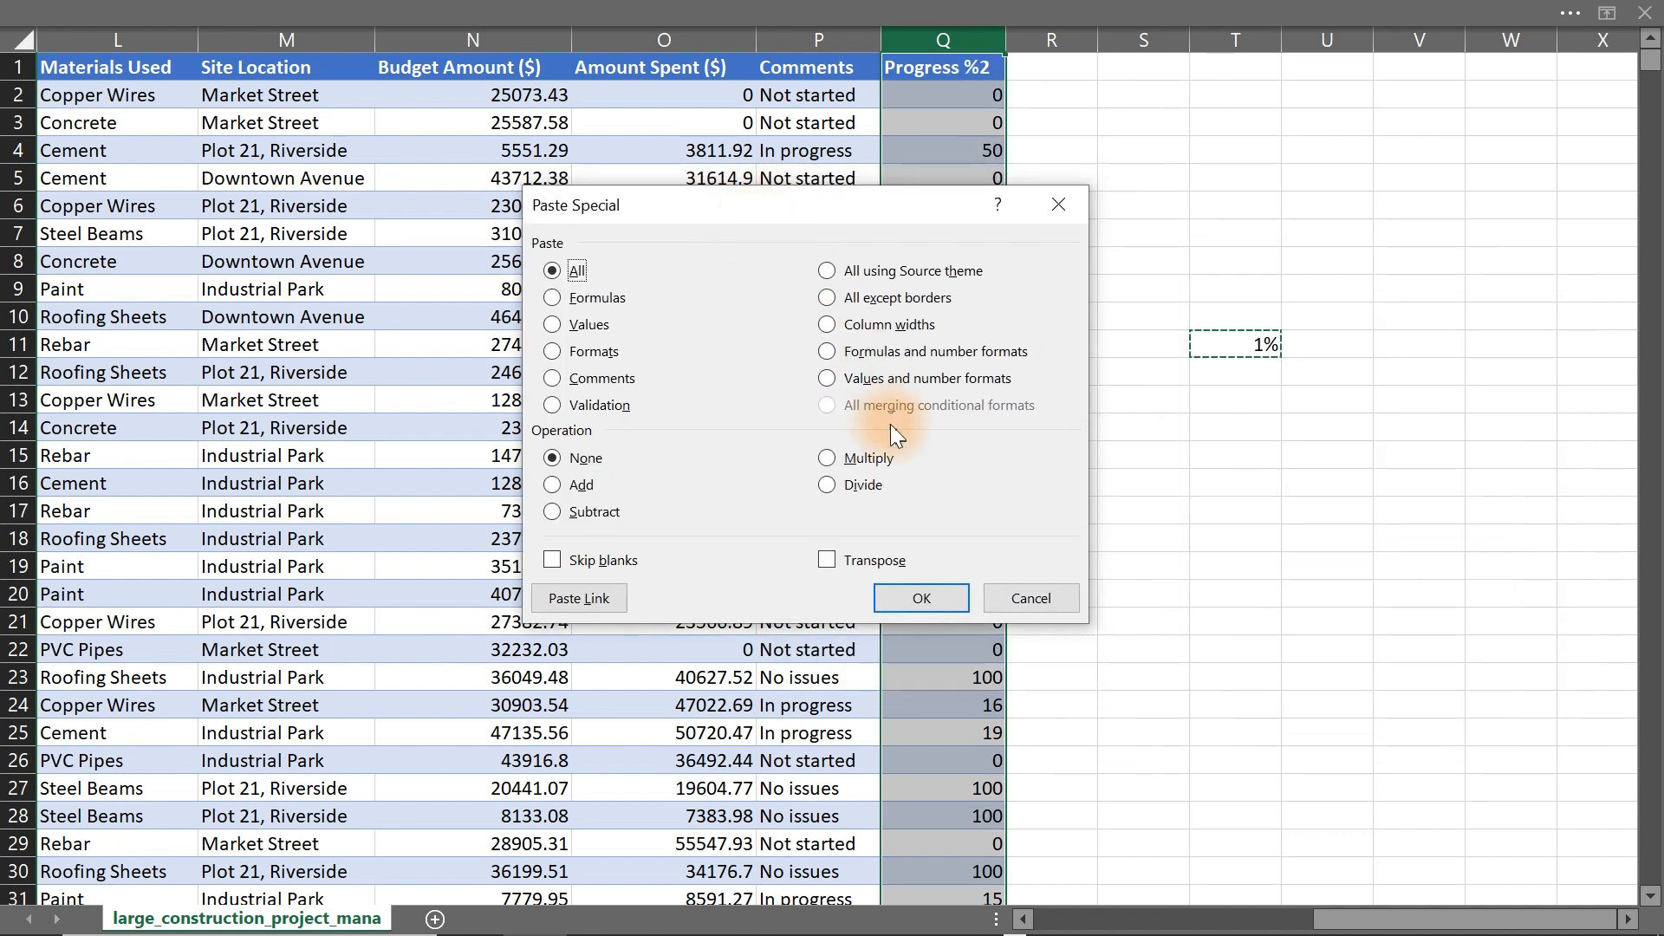
{"action": "left_click", "coordinate": [857, 458]}
{"action": "left_click", "coordinate": [943, 596]}
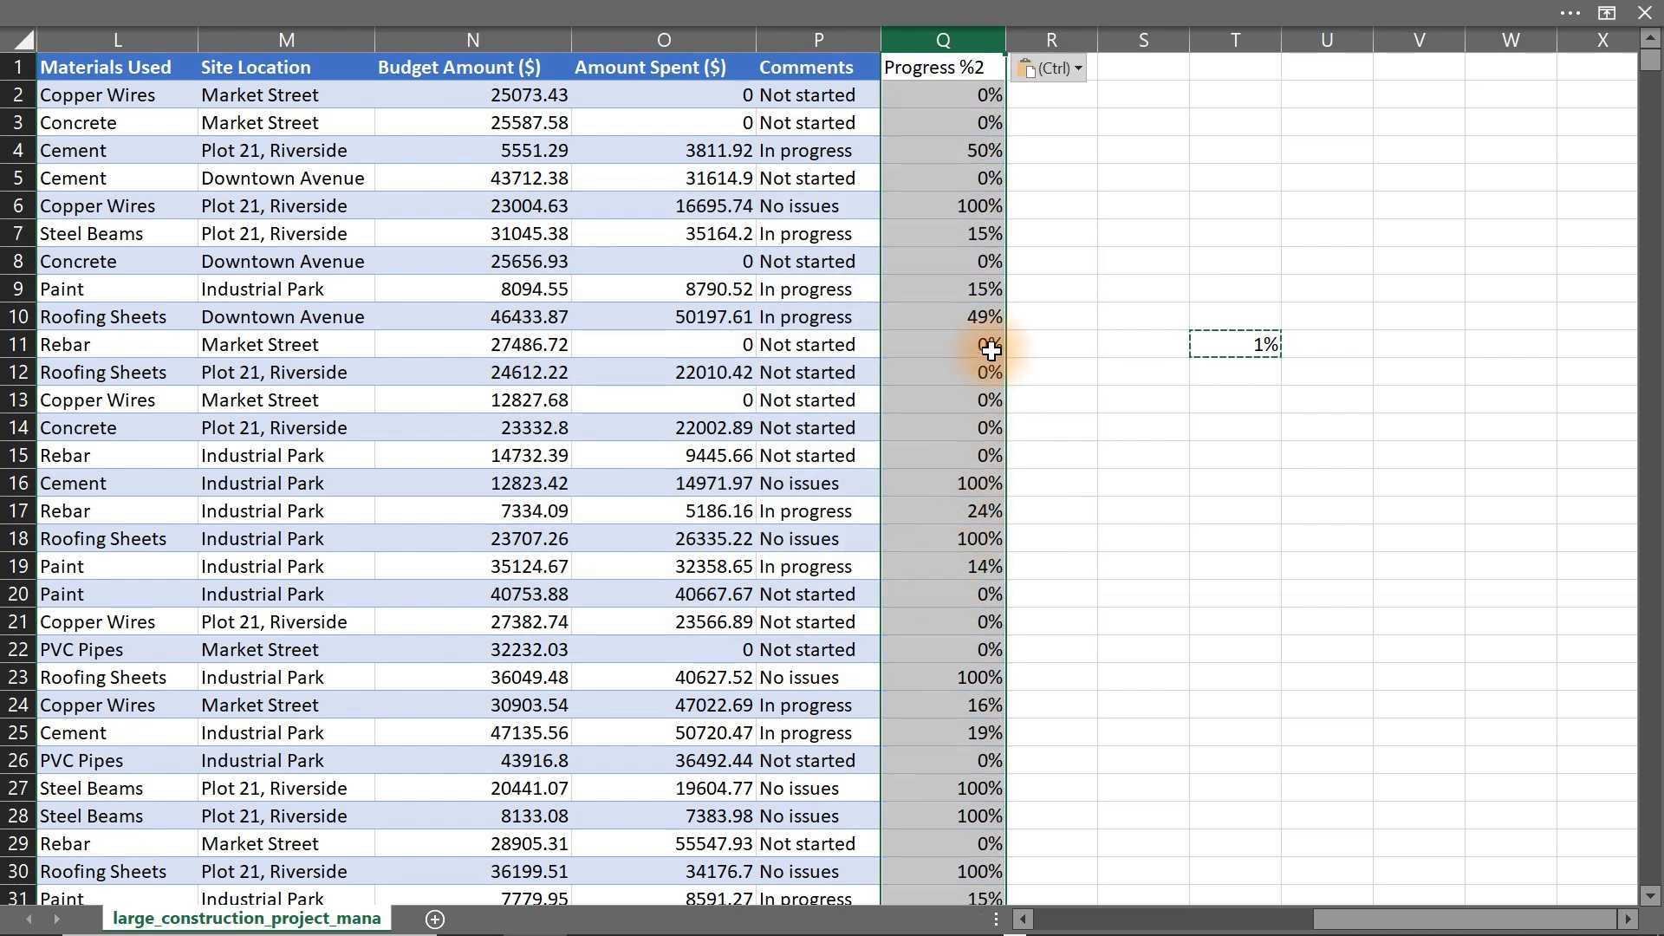
{"action": "left_click", "coordinate": [980, 151]}
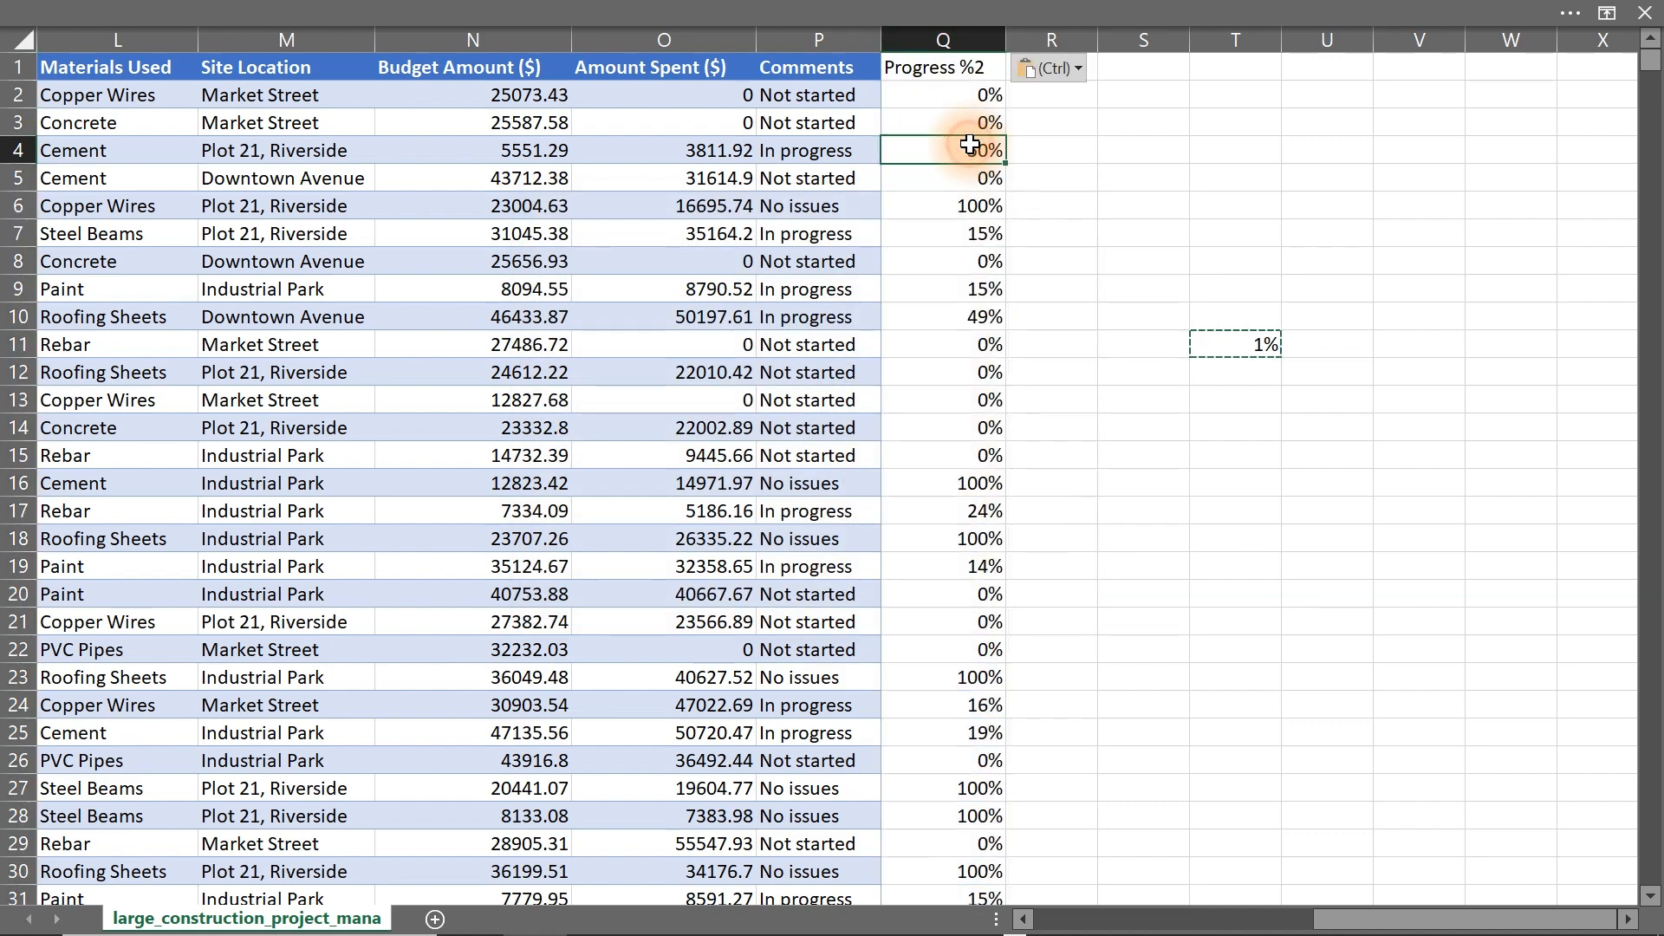
{"action": "left_click", "coordinate": [975, 205]}
{"action": "left_click", "coordinate": [975, 232]}
{"action": "left_click", "coordinate": [973, 259]}
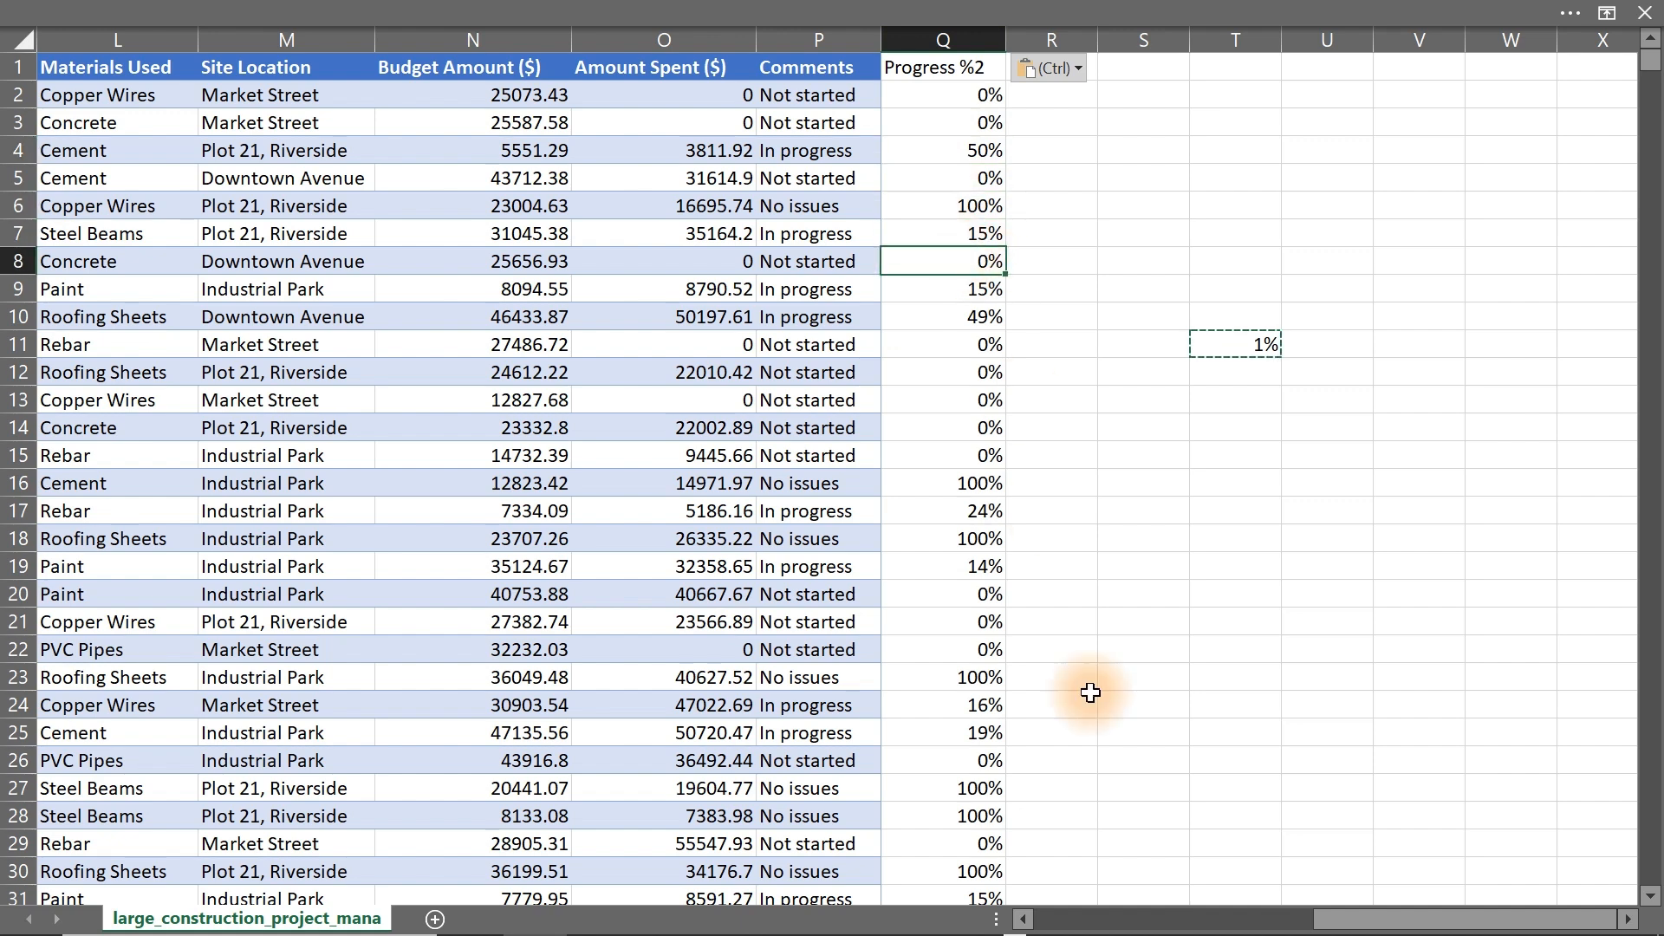
{"action": "left_click_drag", "start_coordinate": [1349, 919], "coordinate": [1334, 919]}
{"action": "left_click_drag", "start_coordinate": [279, 211], "coordinate": [309, 546]}
{"action": "left_click_drag", "start_coordinate": [1282, 176], "coordinate": [1262, 496]}
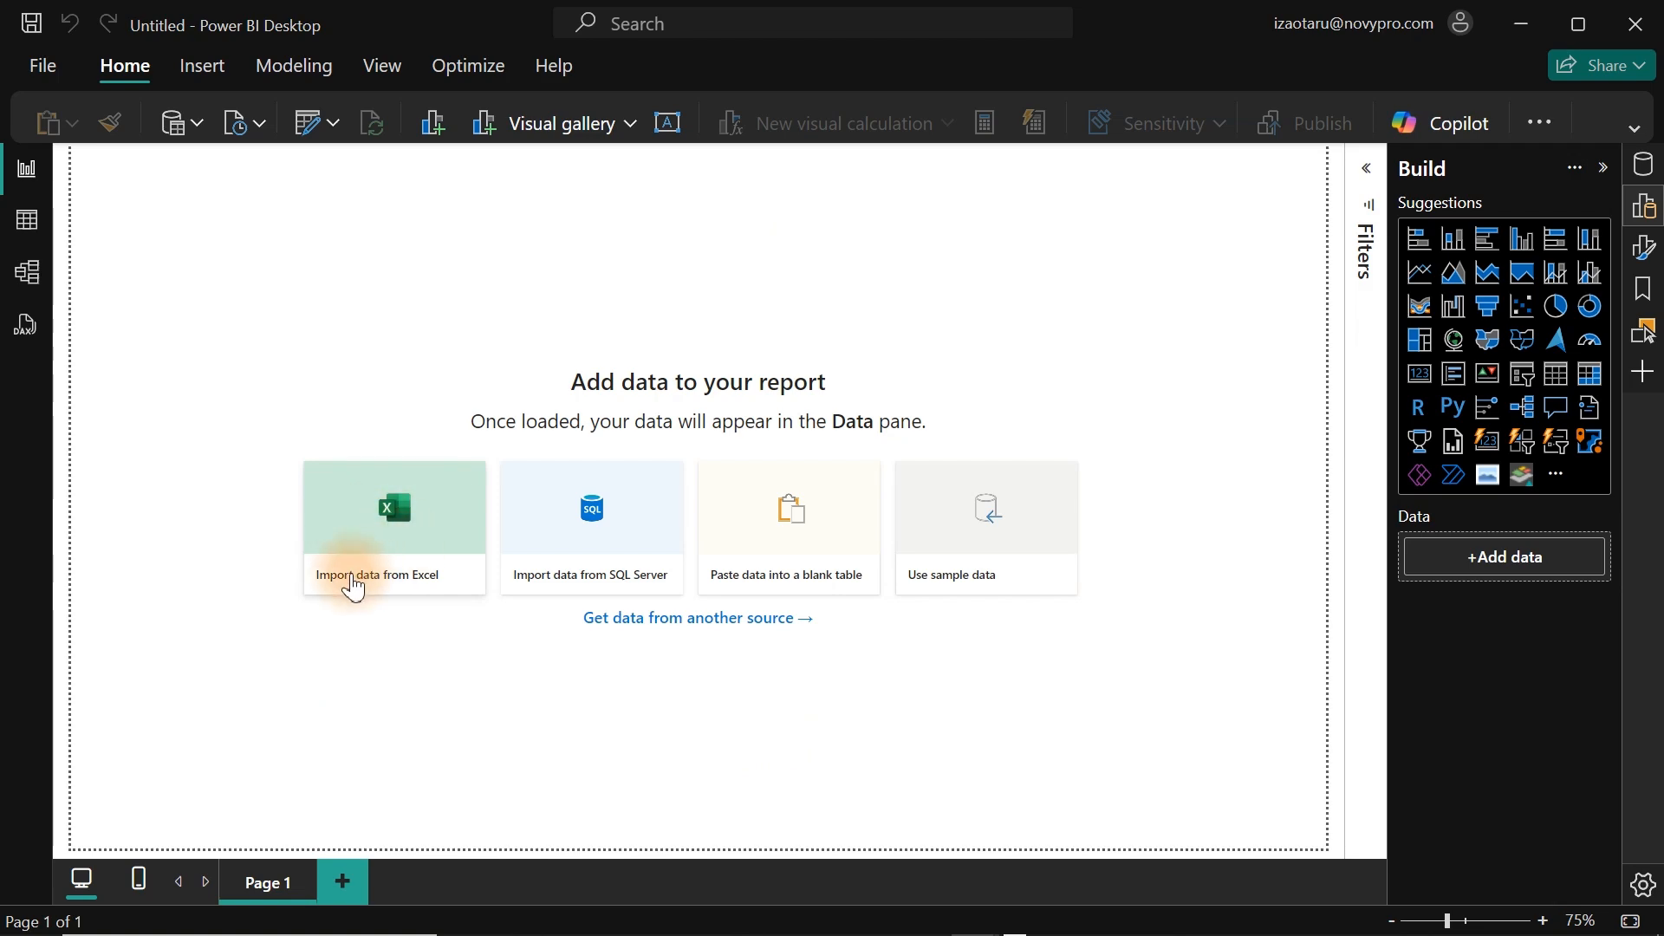
In Power BI Desktop, import the large_construction_project_mana sheet from the Project_Management_Dataset workbook and open it for transformation in Power Query.
{"action": "left_click", "coordinate": [407, 512]}
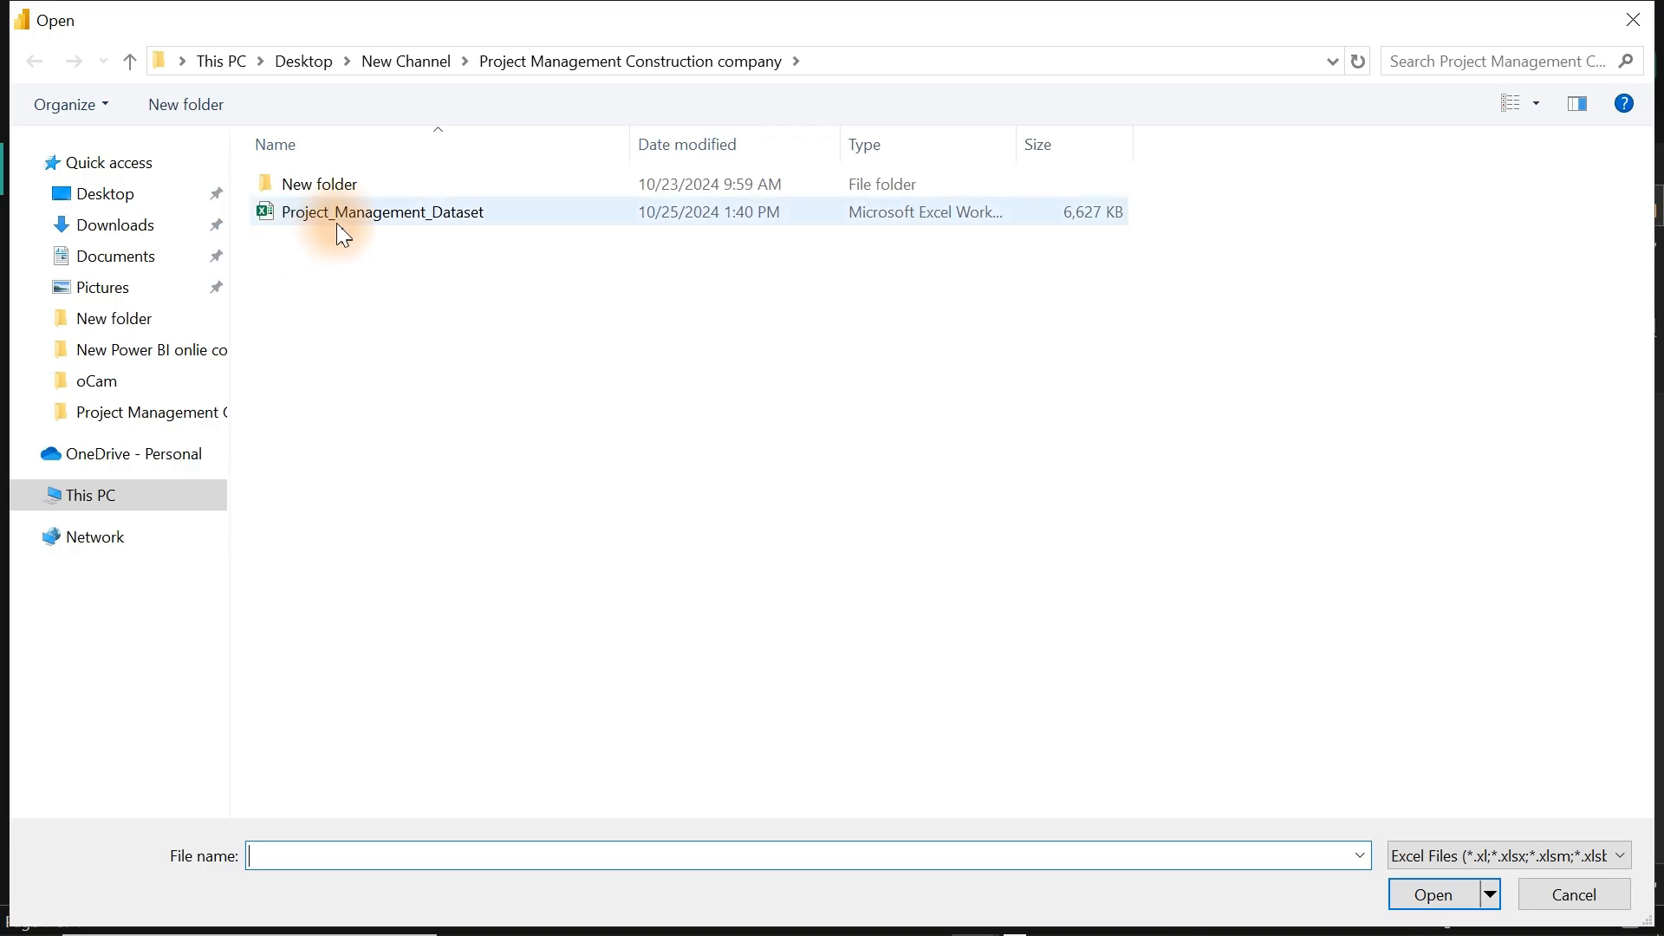
{"action": "left_click", "coordinate": [343, 219]}
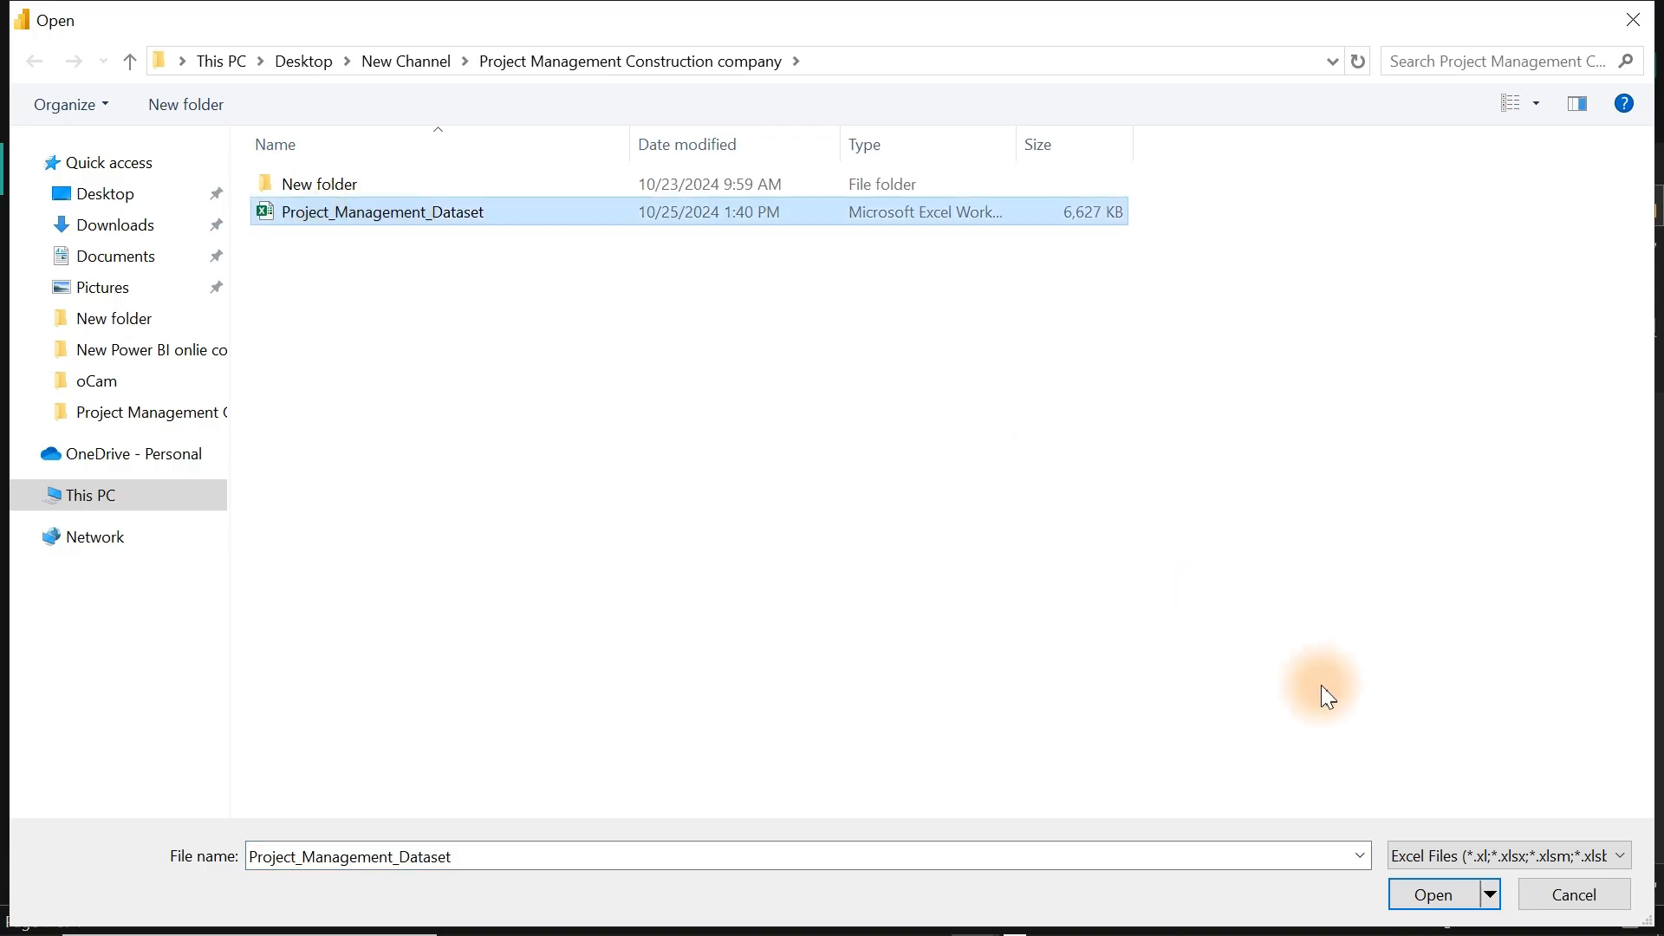
{"action": "left_click", "coordinate": [1430, 891]}
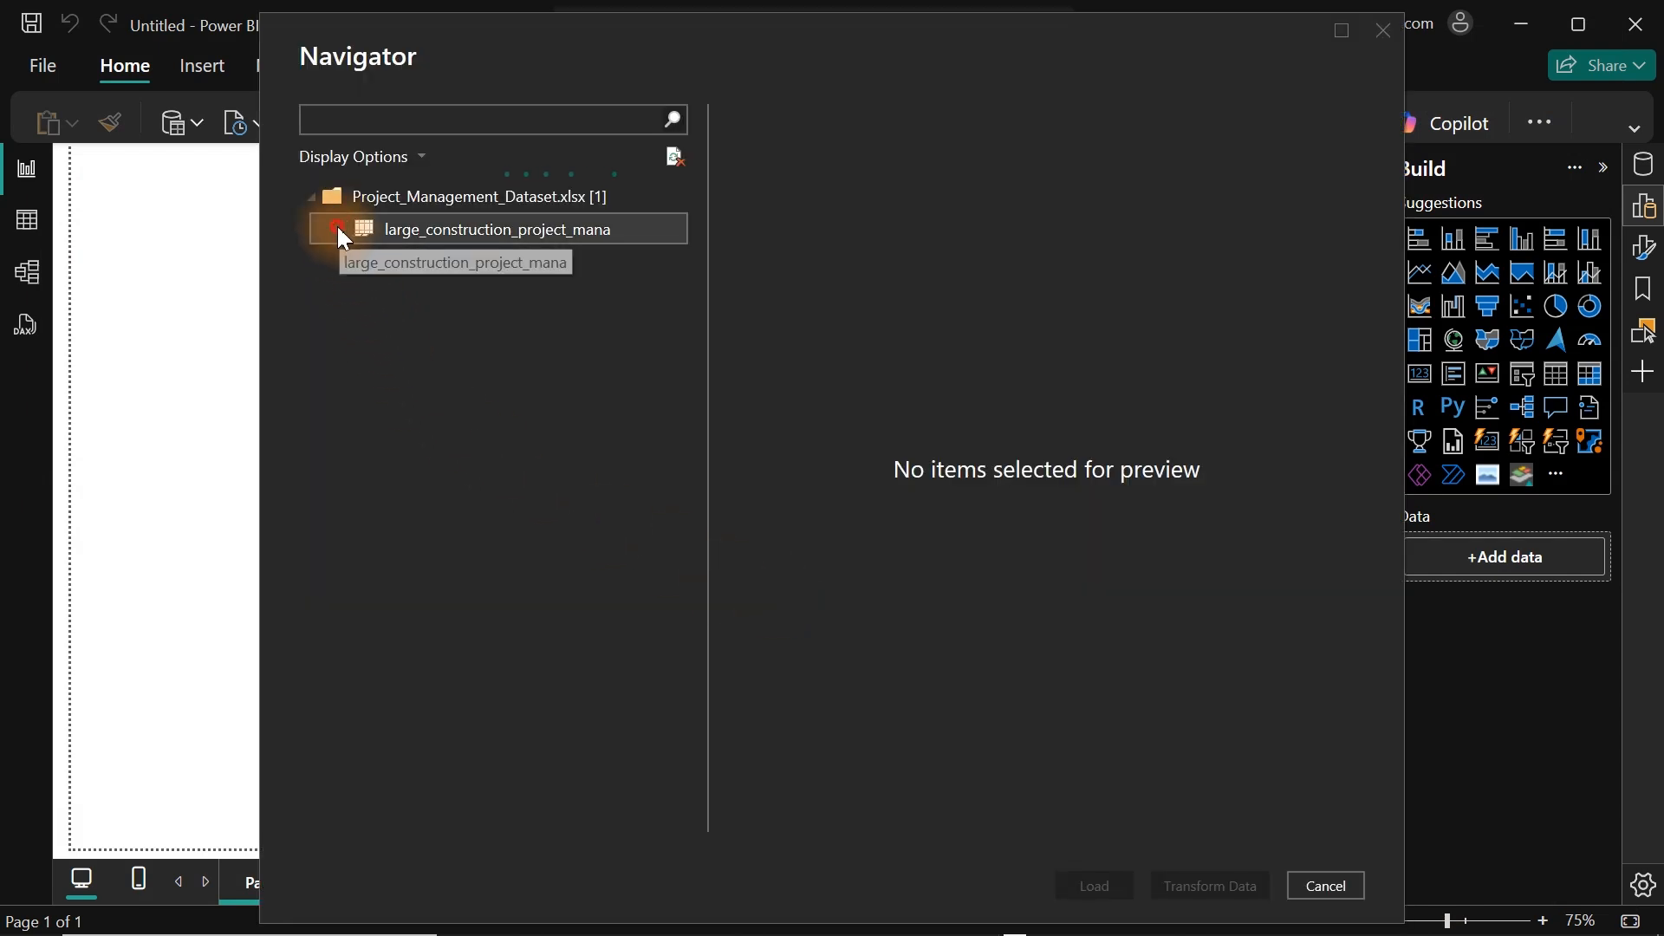
{"action": "left_click", "coordinate": [339, 229]}
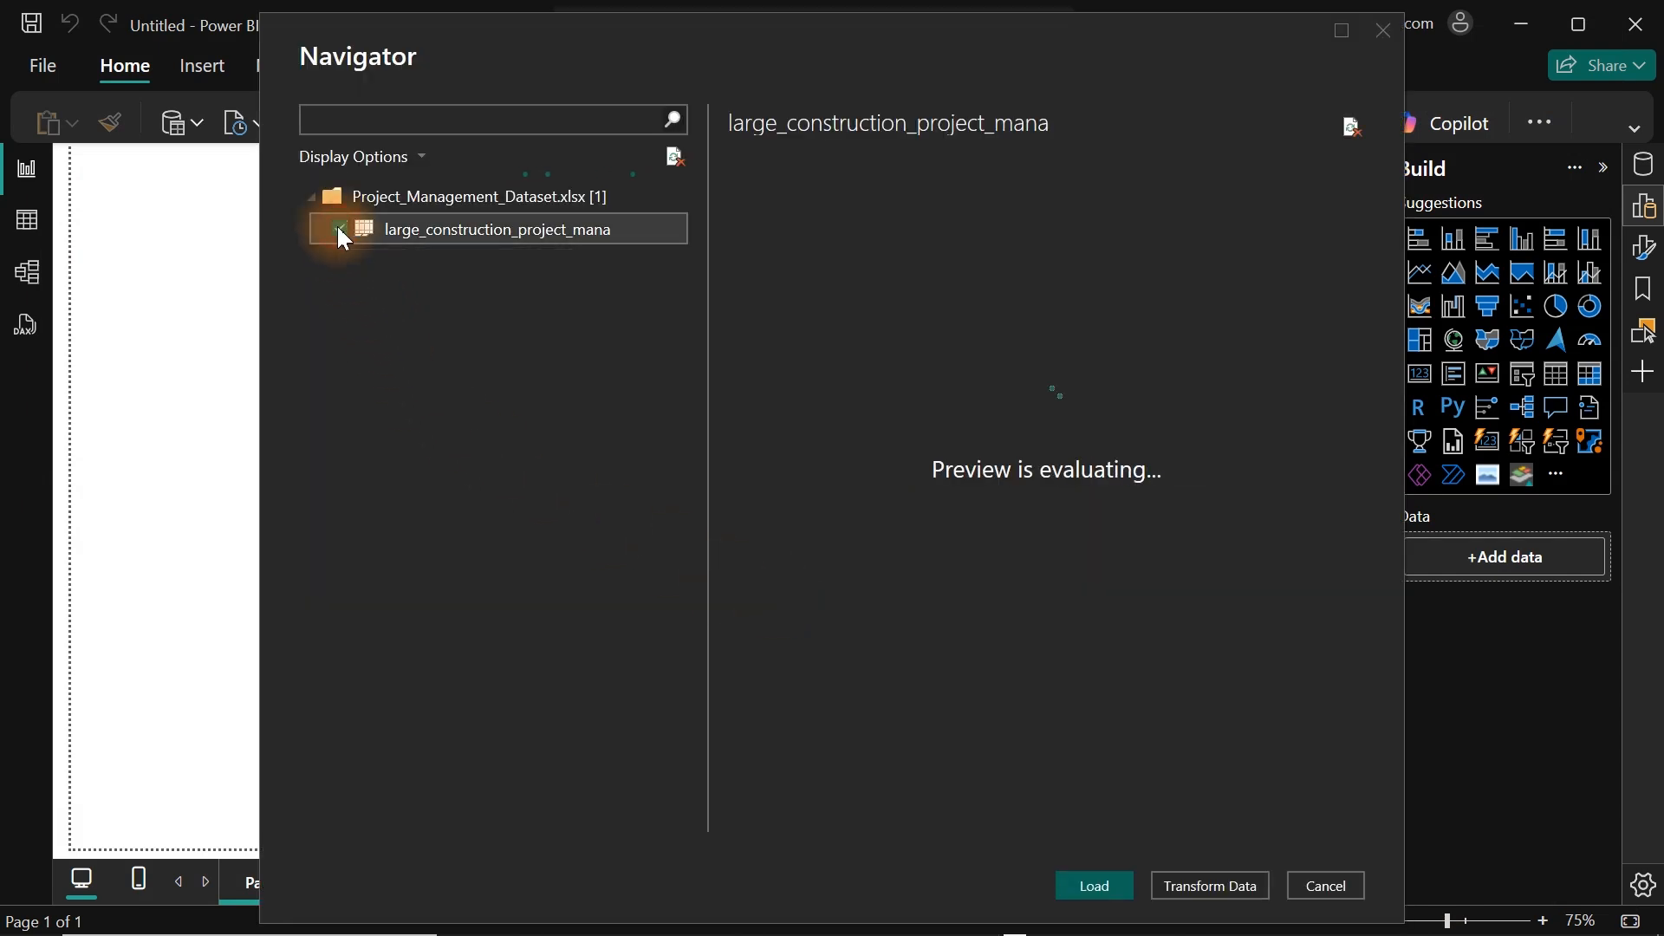
{"action": "left_click", "coordinate": [1212, 893]}
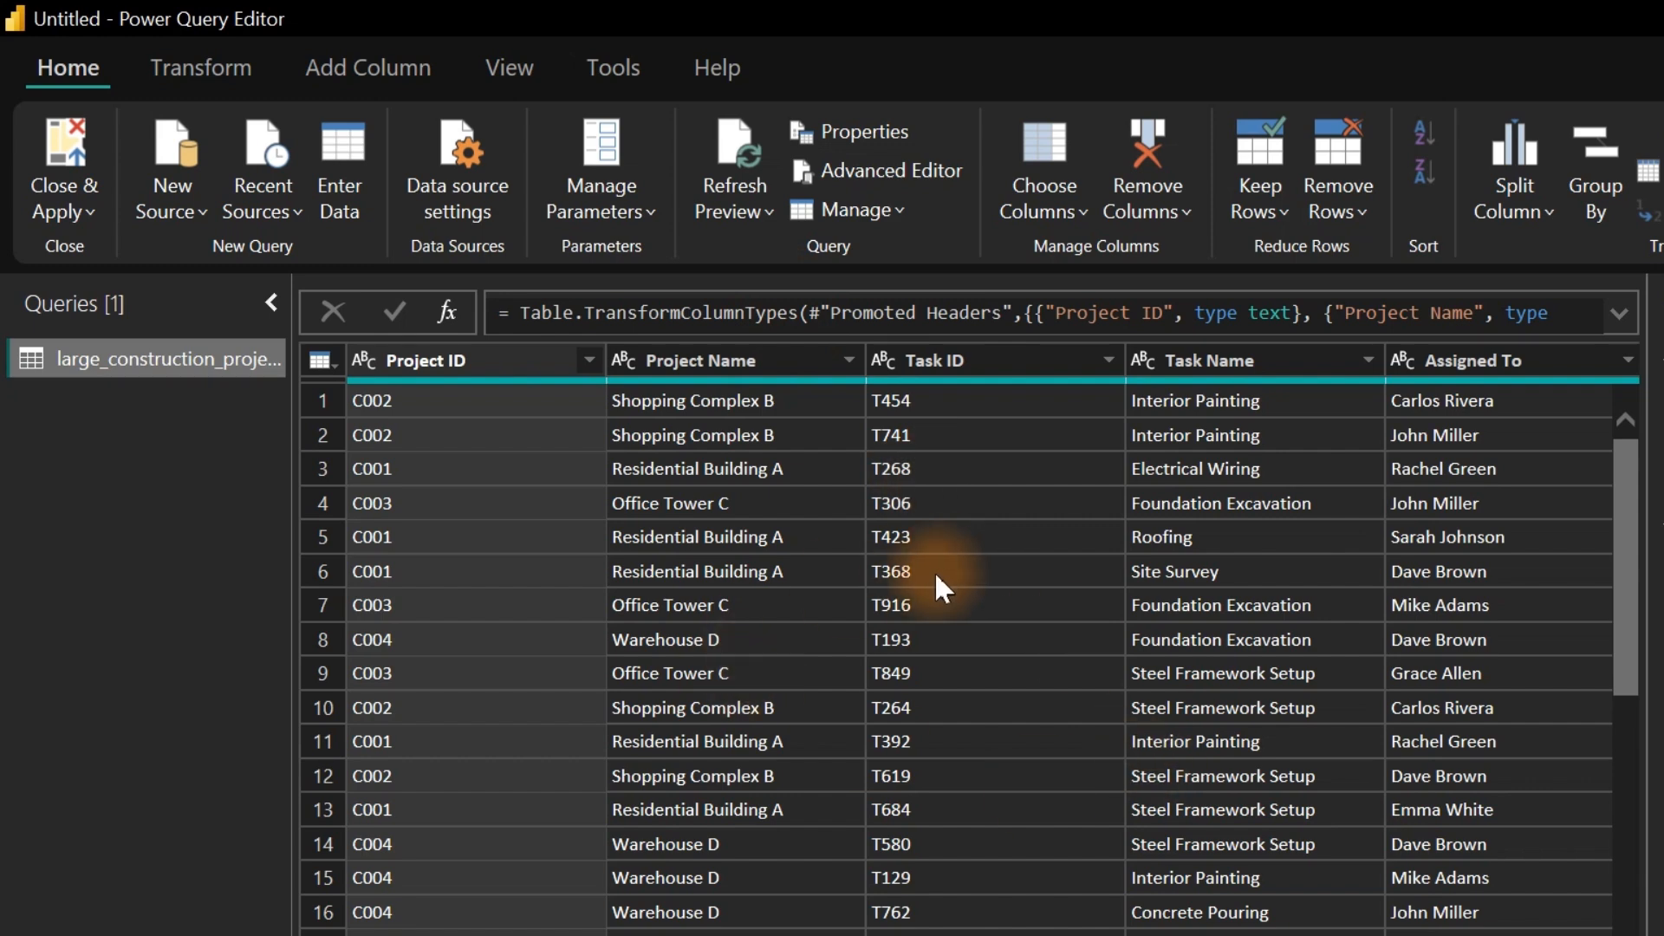
Rename the large_construction_project_mana query to Dataset.
{"action": "double_click", "coordinate": [157, 359]}
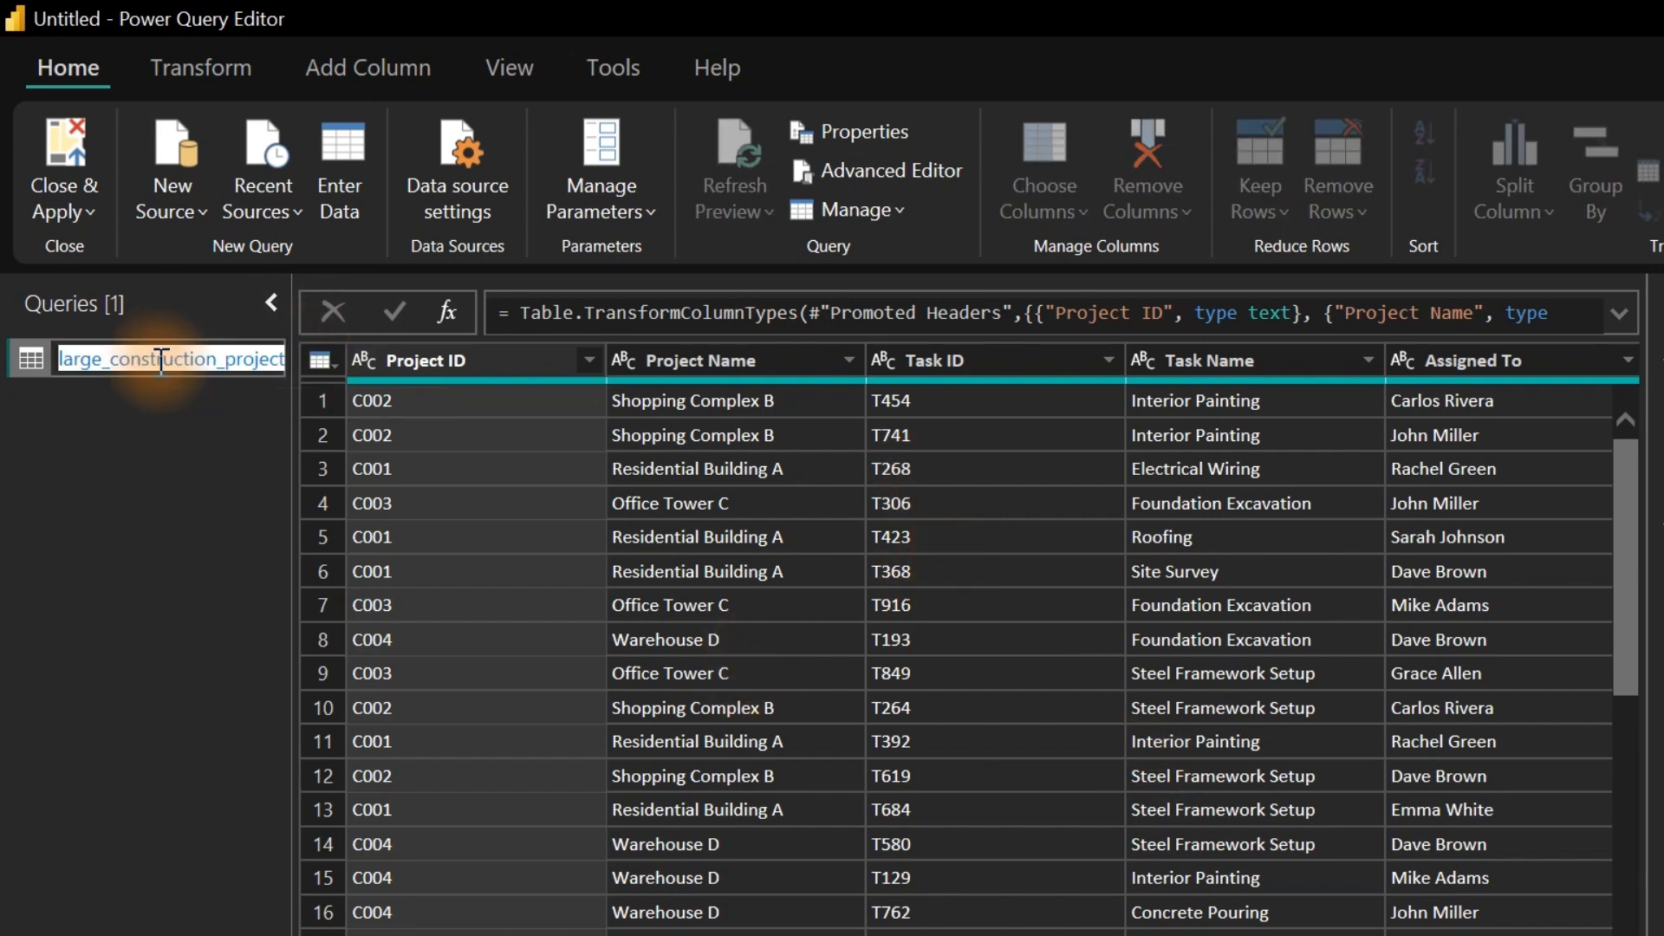
{"action": "key", "text": "Escape"}
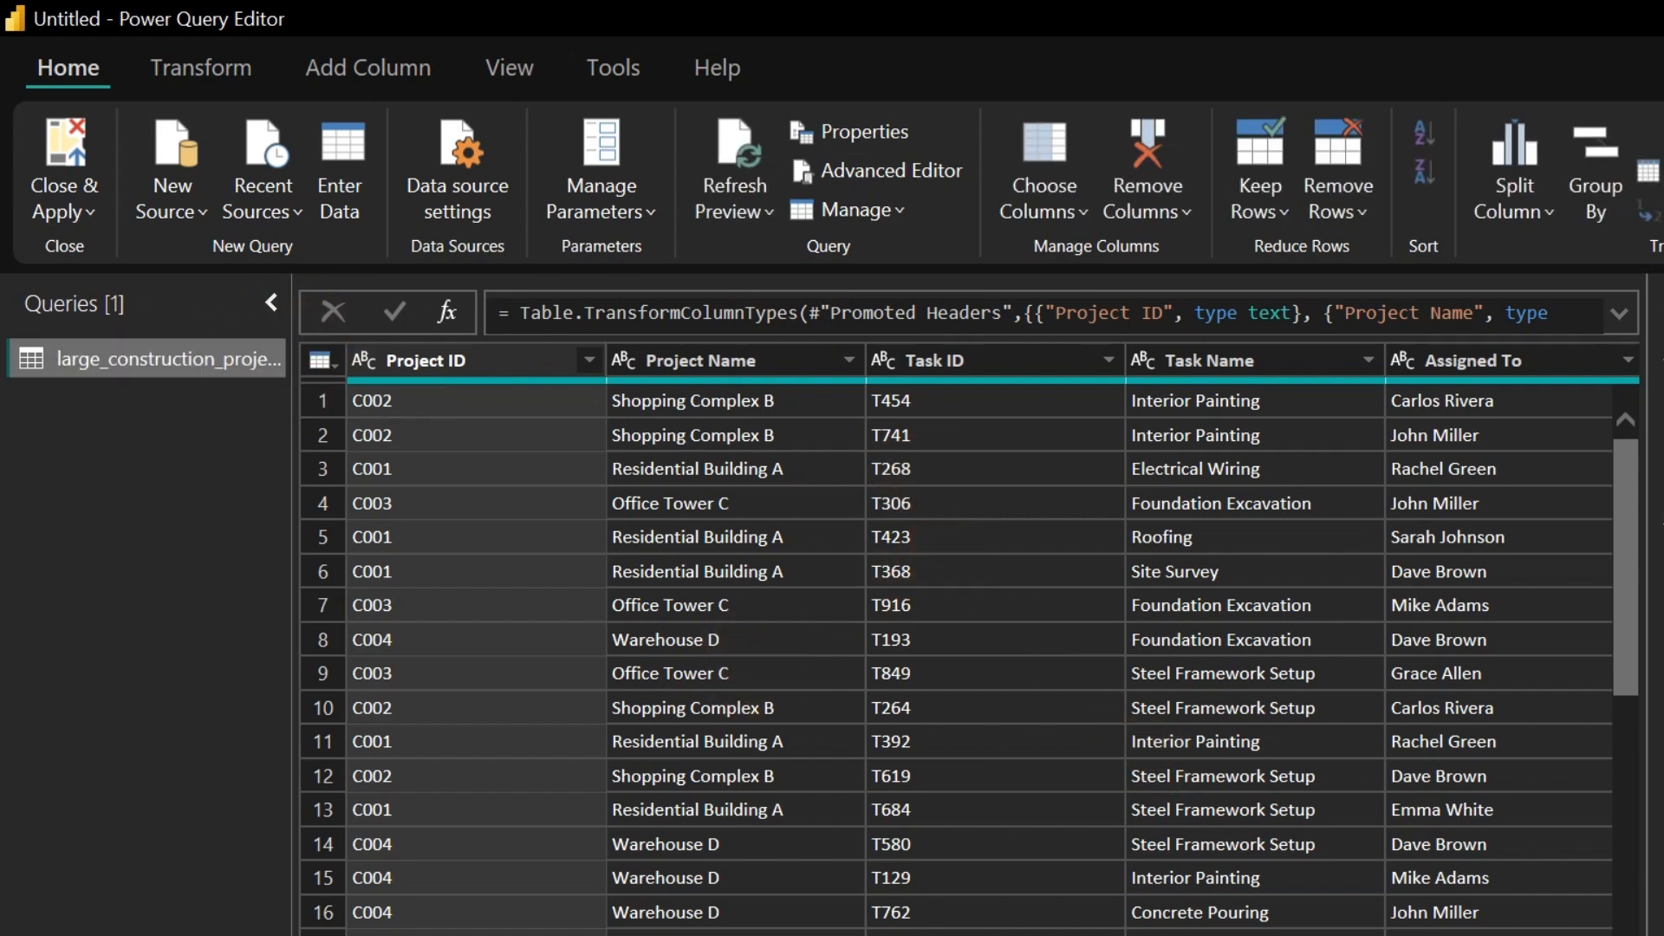
{"action": "left_click", "coordinate": [1658, 431]}
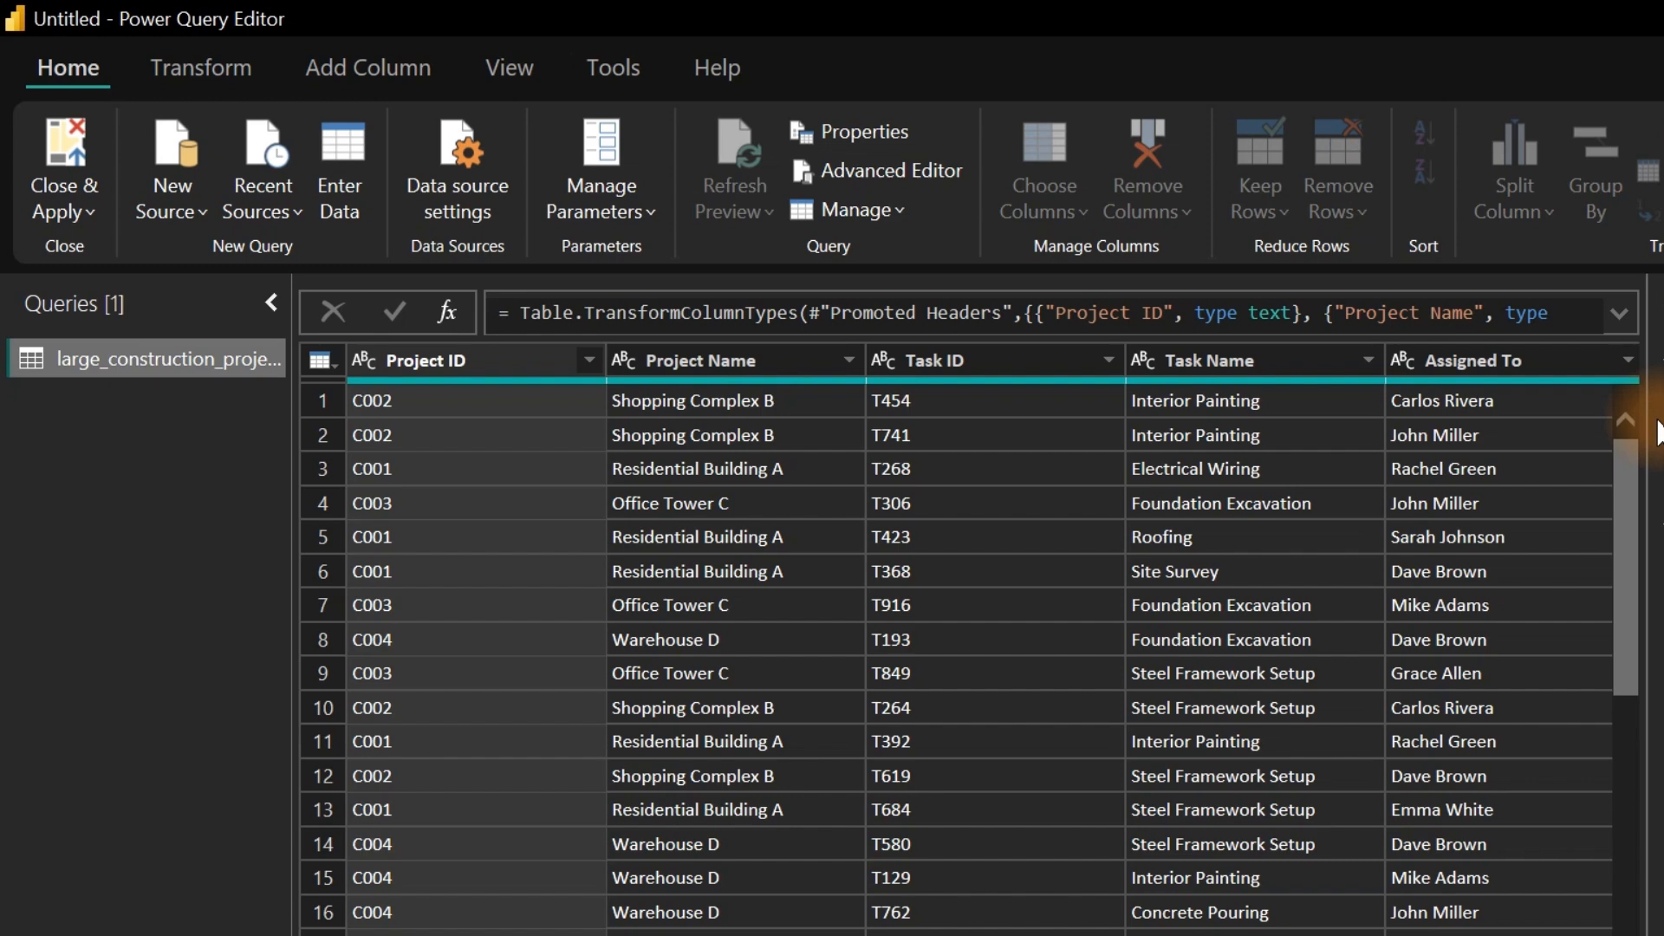
{"action": "key", "text": "Return"}
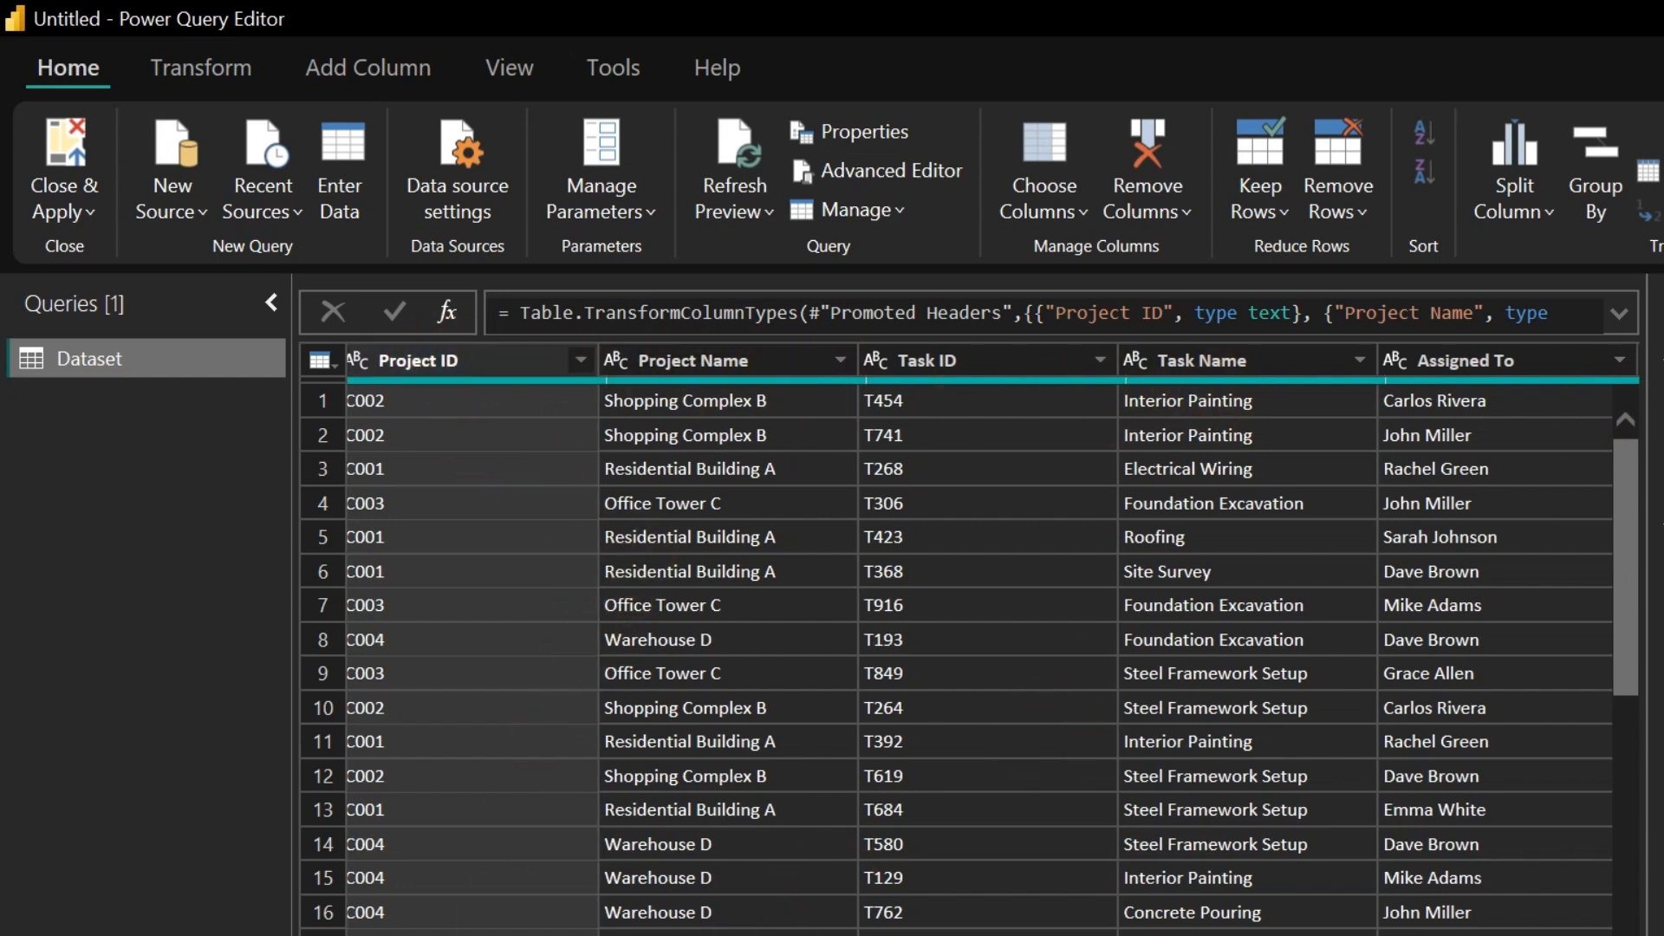
Examine the imported columns across the Dataset query, including the contents of Column18, Column19 and Column20.
{"action": "scroll", "coordinate": [977, 640], "scroll_direction": "right", "scroll_amount": 10}
{"action": "scroll", "coordinate": [995, 640], "scroll_direction": "right", "scroll_amount": 8}
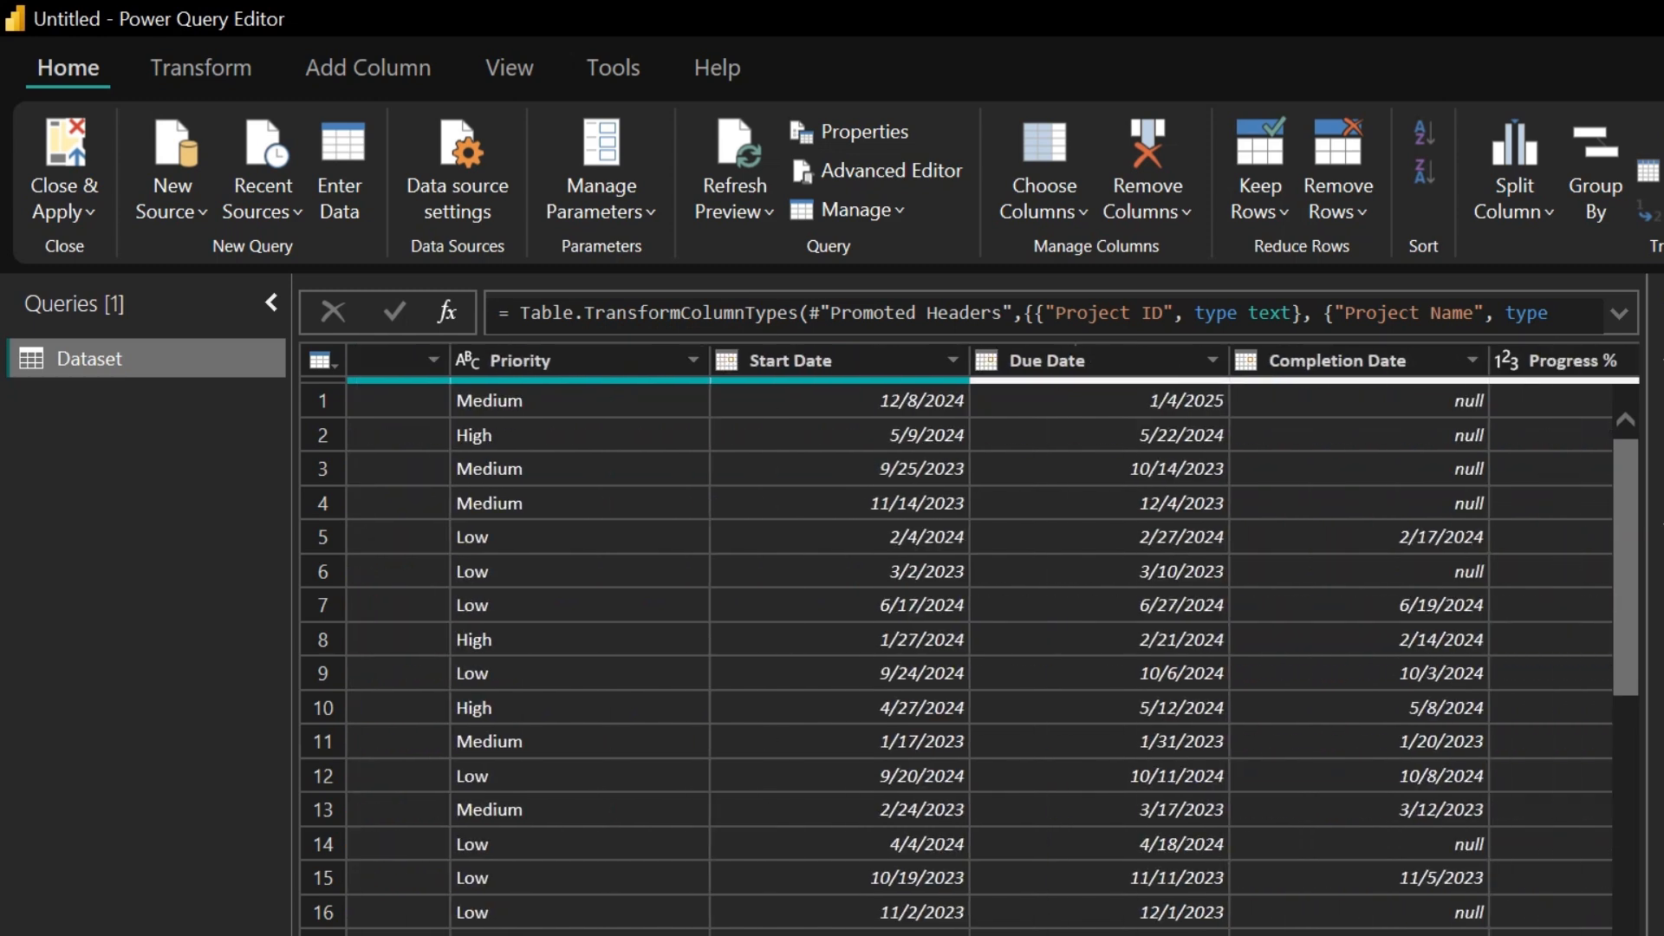
{"action": "scroll", "coordinate": [994, 640], "scroll_direction": "right", "scroll_amount": 8}
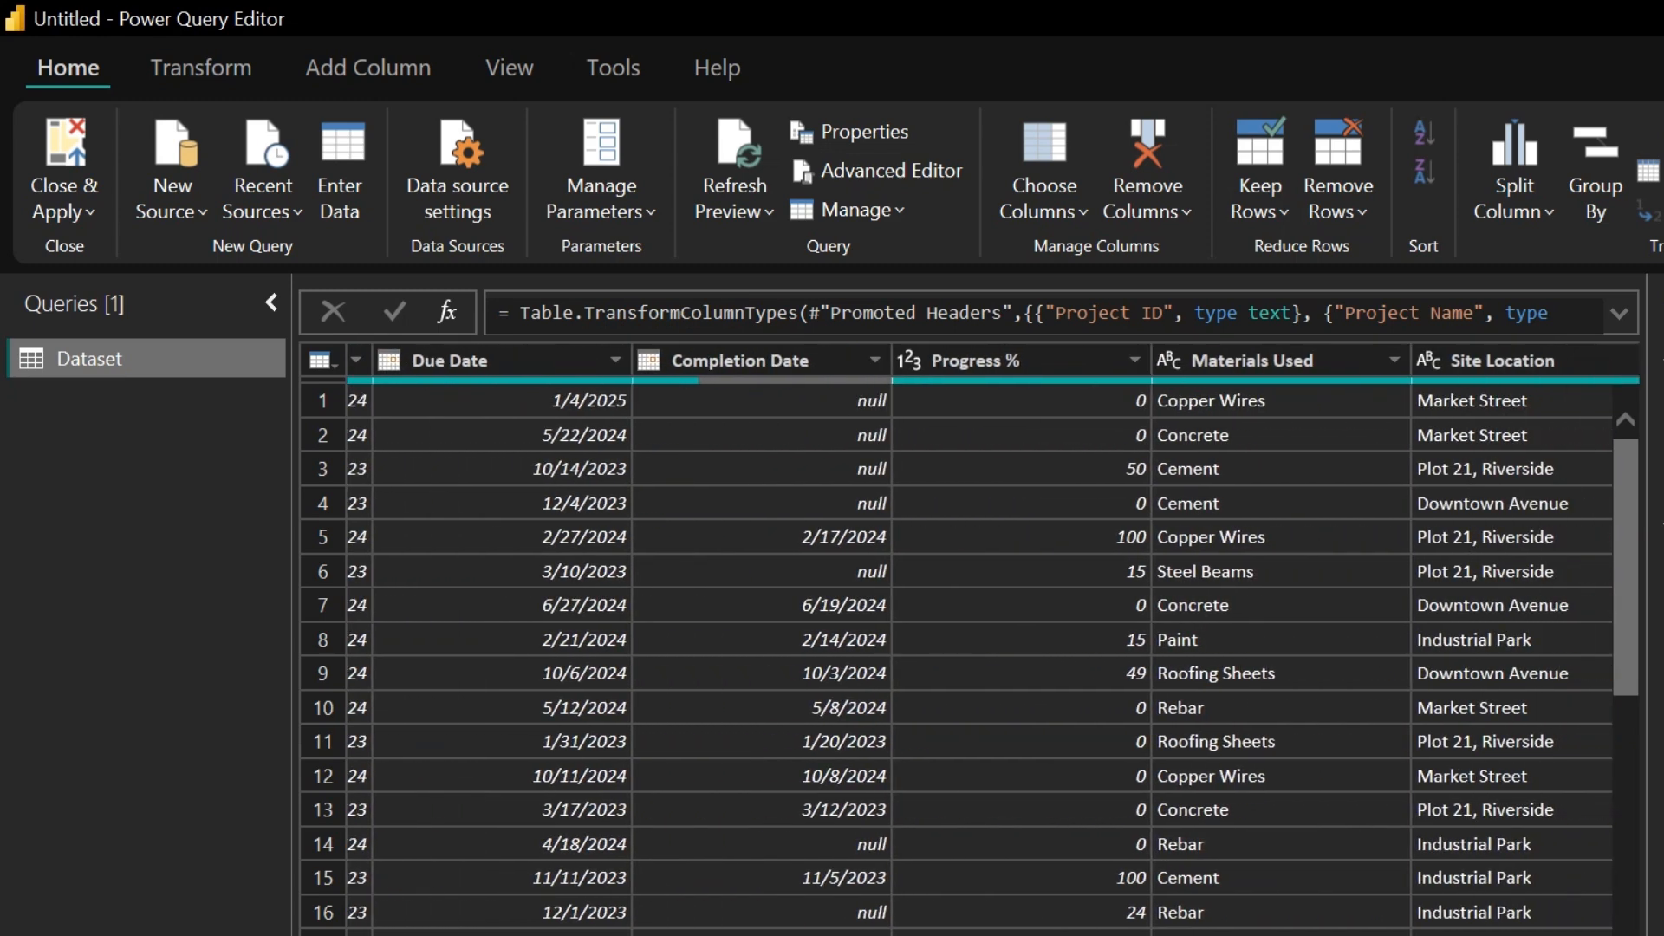
{"action": "scroll", "coordinate": [994, 640], "scroll_direction": "right", "scroll_amount": 4}
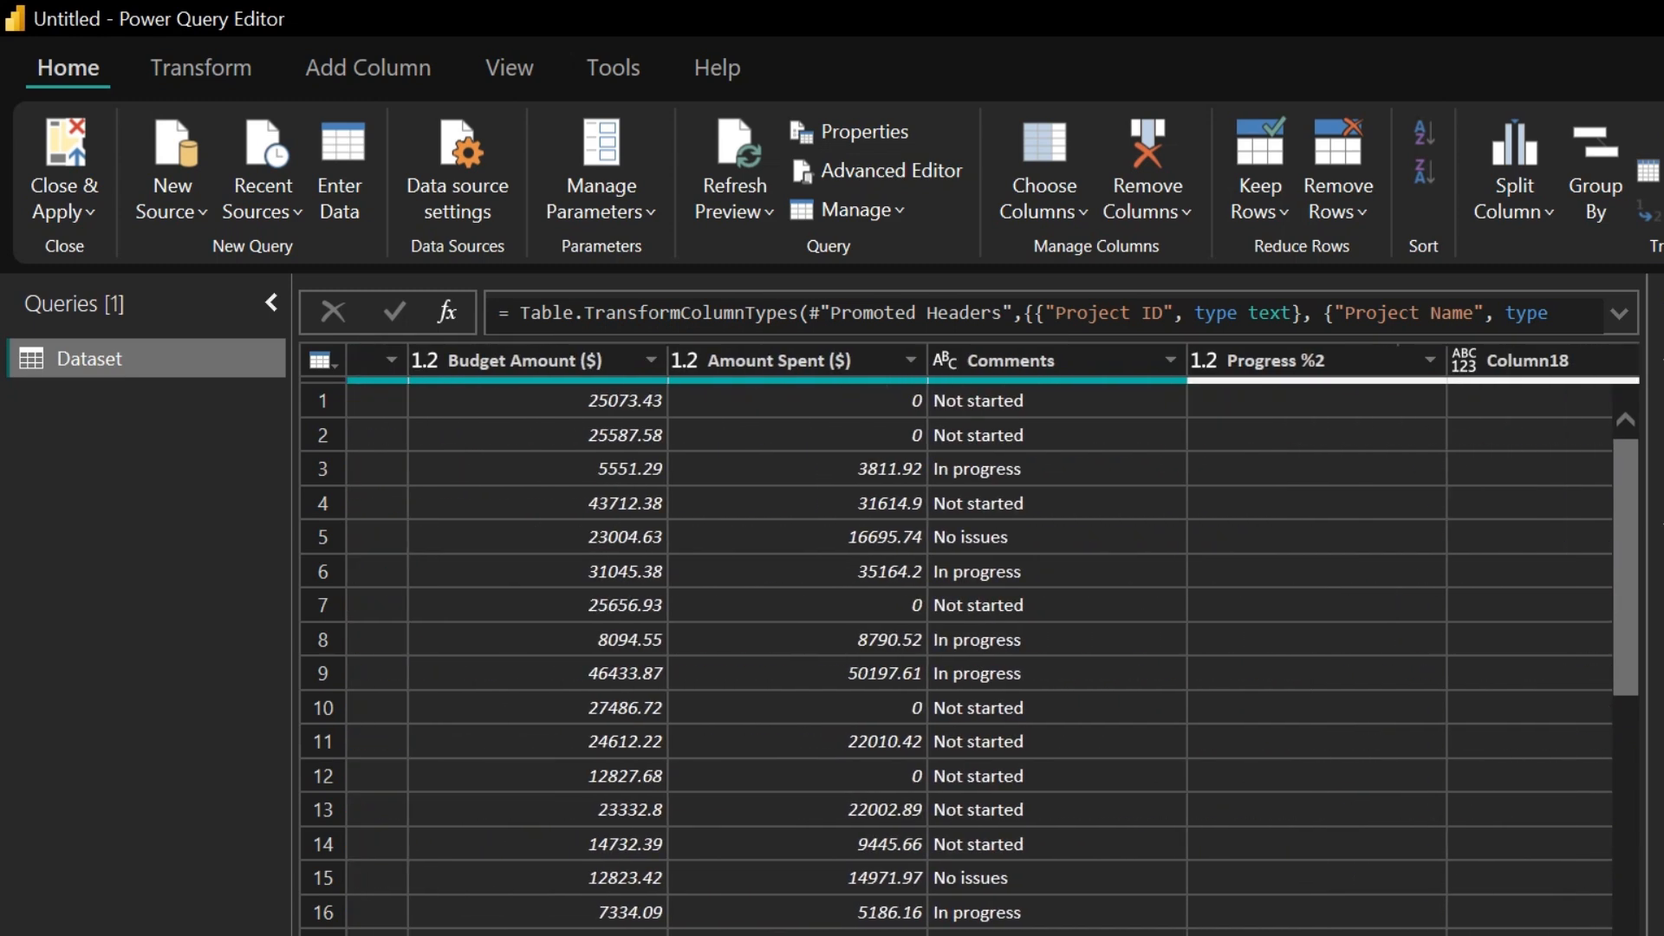
{"action": "scroll", "coordinate": [994, 640], "scroll_direction": "right", "scroll_amount": 4}
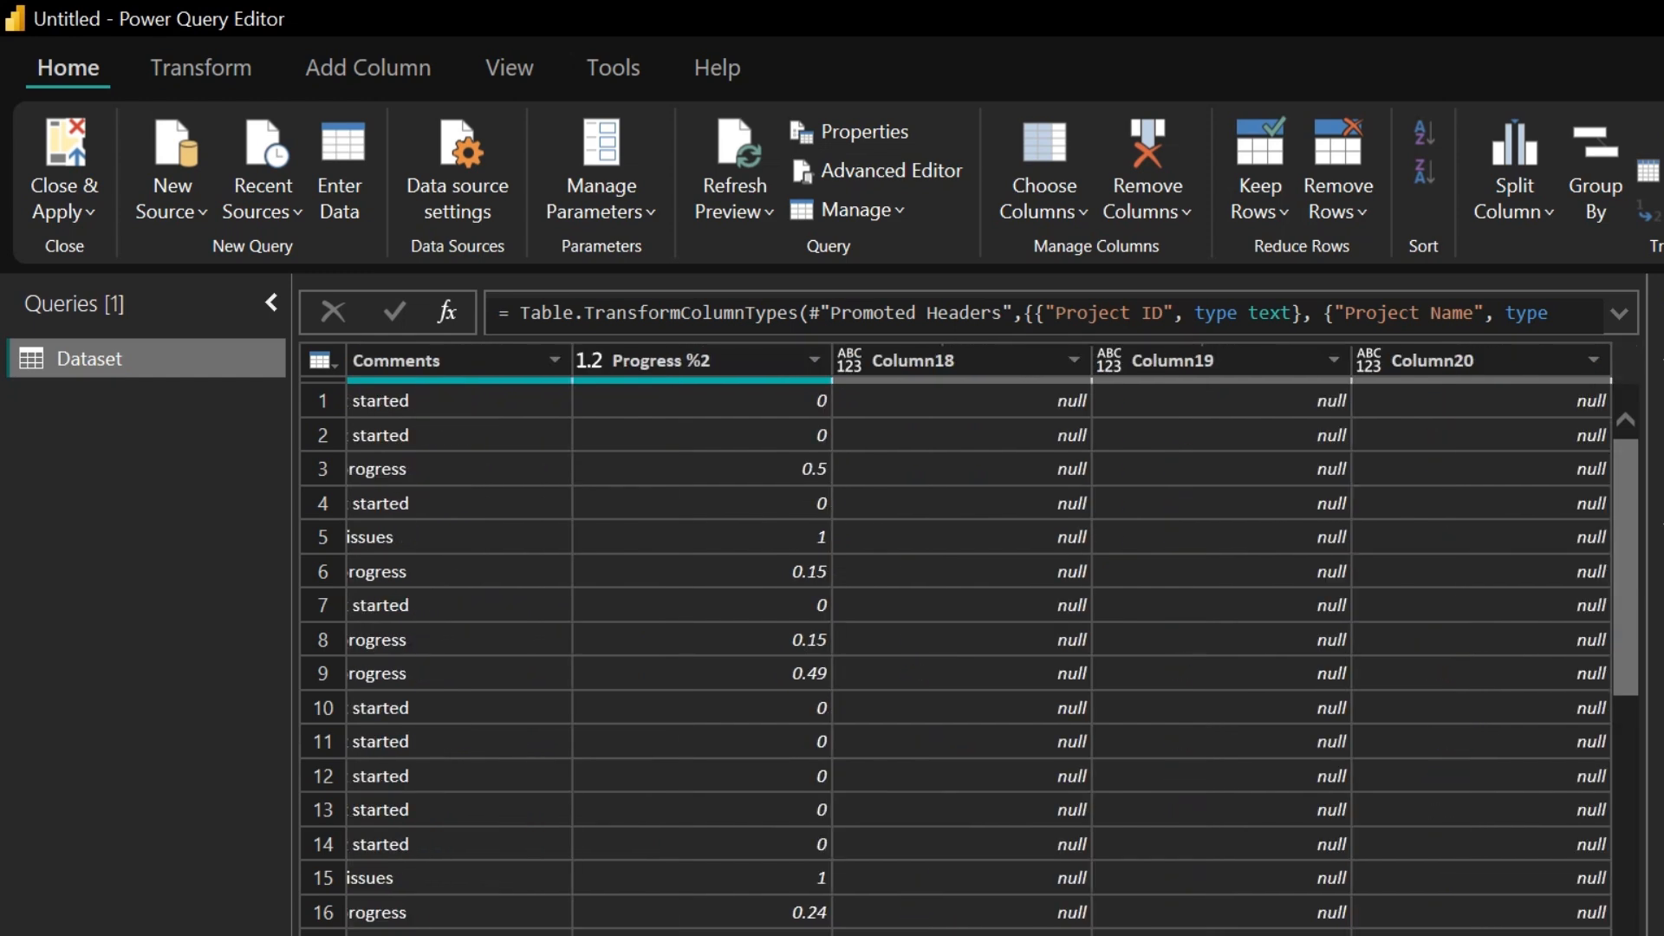
{"action": "left_click", "coordinate": [923, 361]}
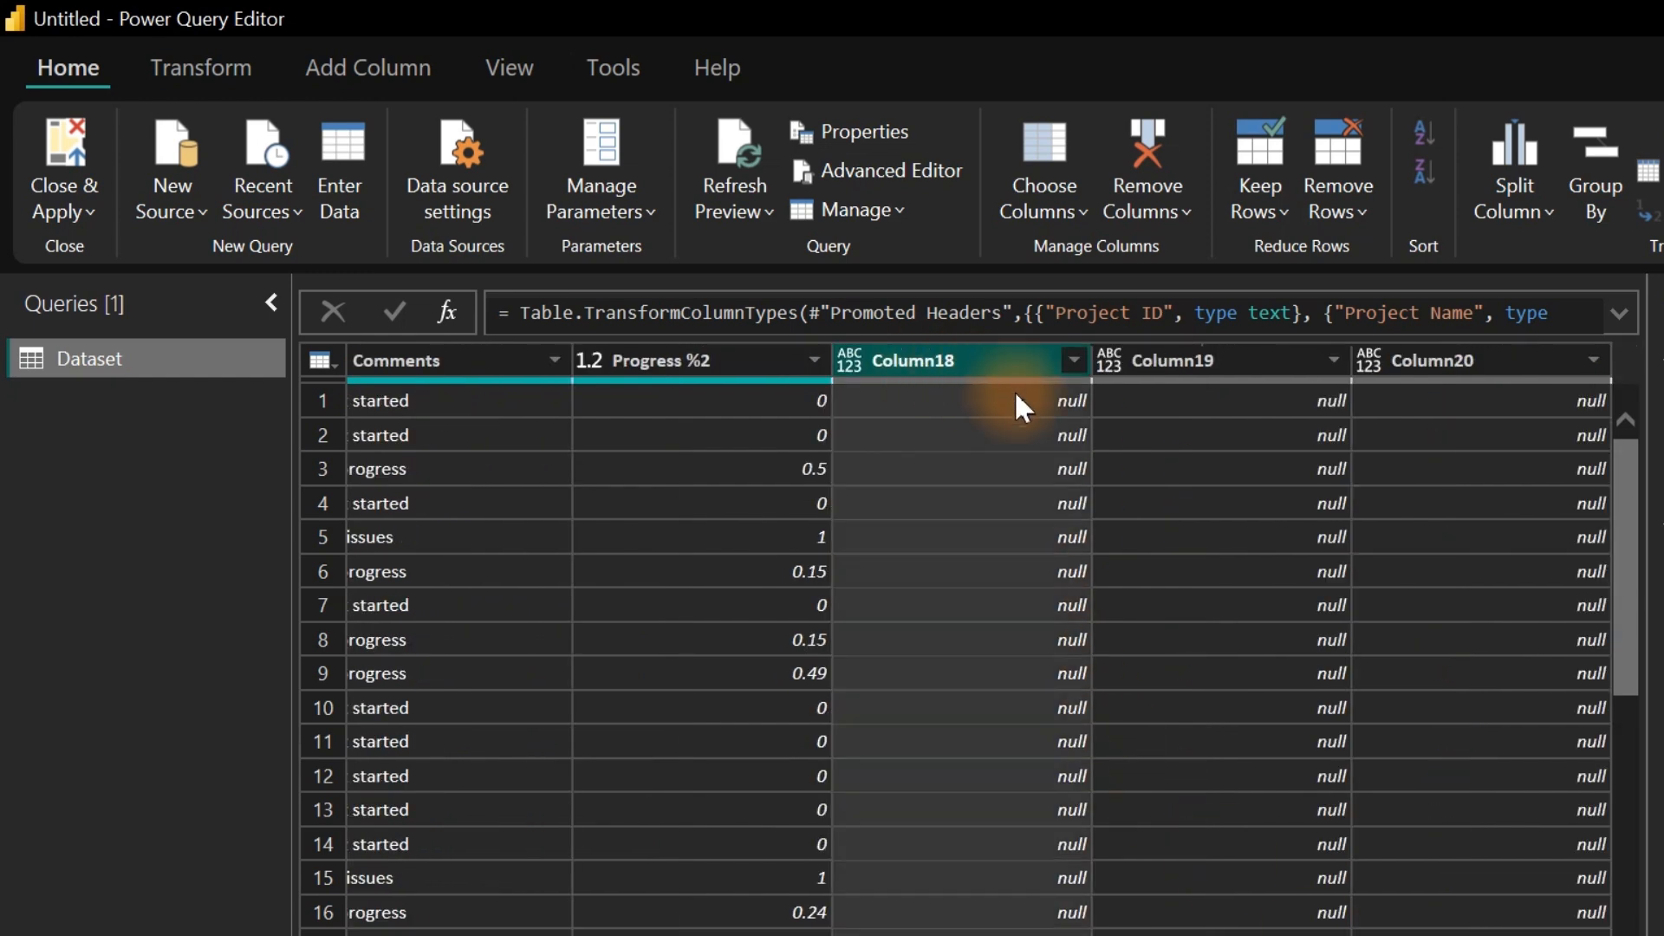
{"action": "left_click", "coordinate": [1166, 364]}
{"action": "left_click", "coordinate": [1467, 357]}
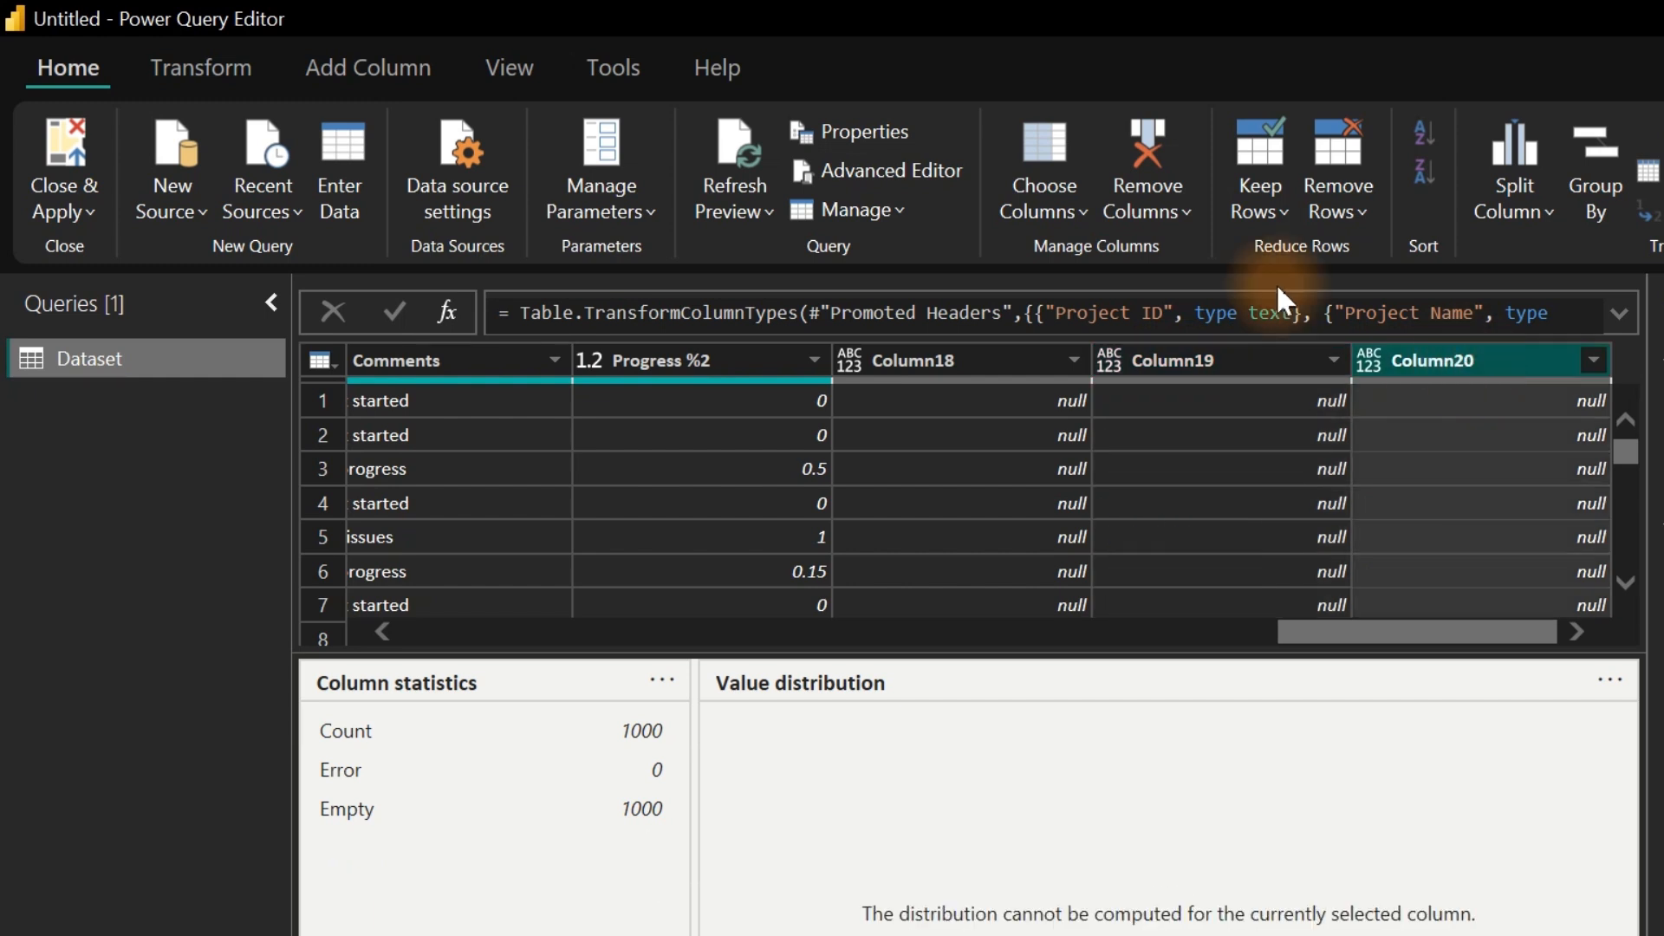
Show column quality details in the data preview, turn off the column profile, and inspect Column19's quality summary.
{"action": "left_click", "coordinate": [482, 66]}
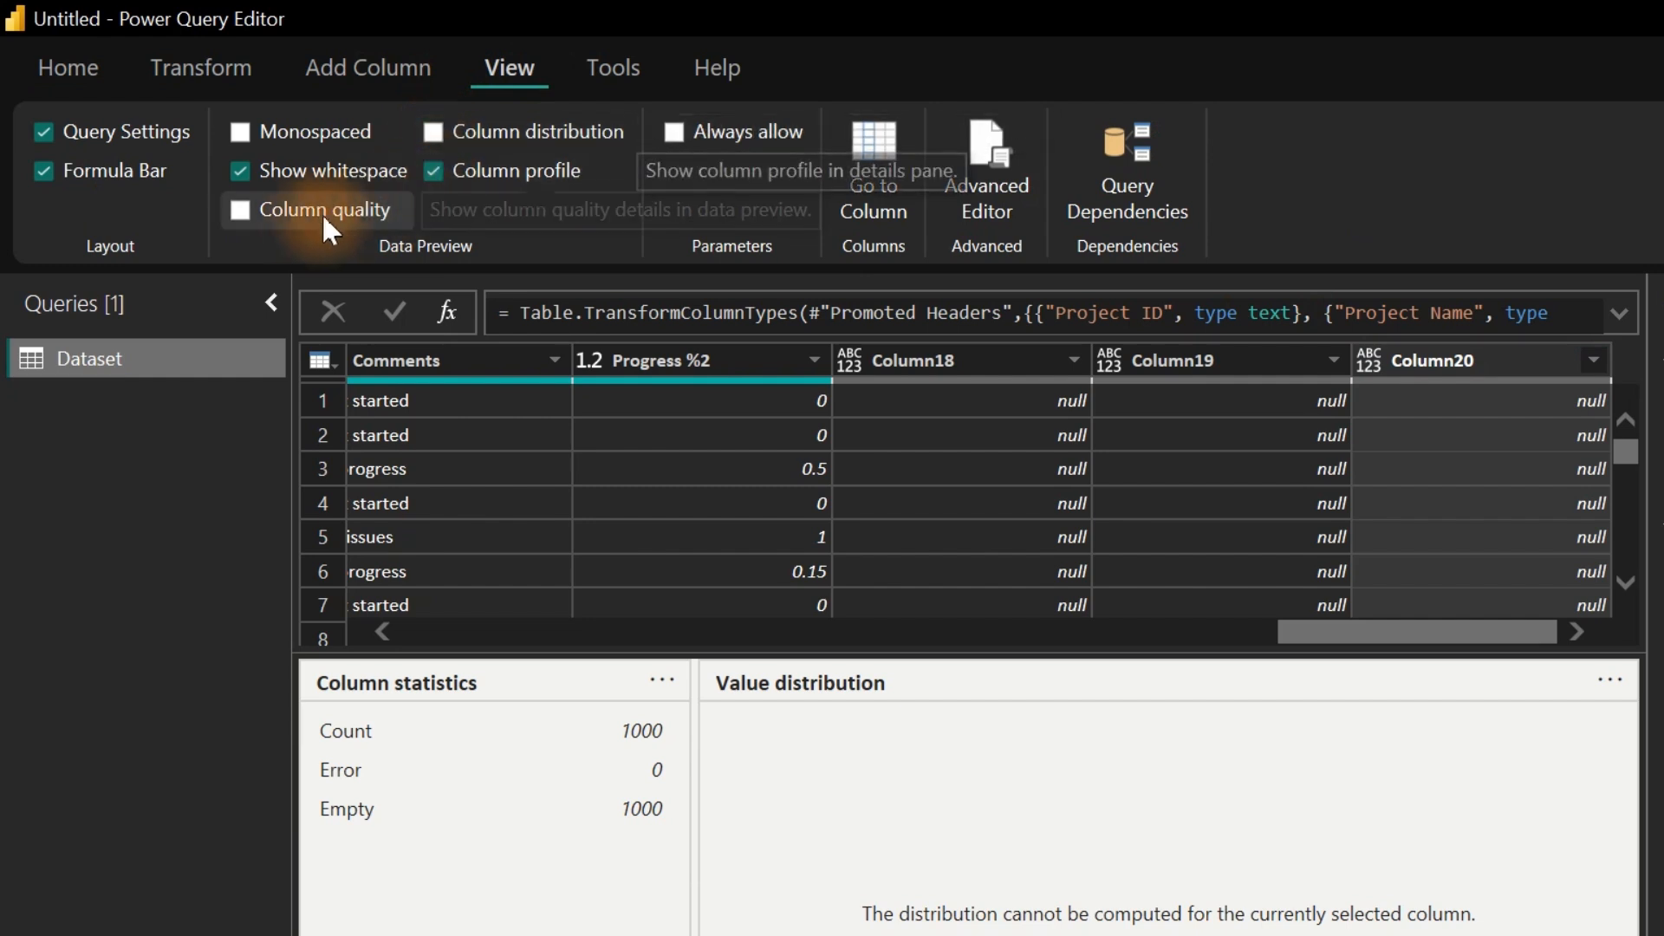
{"action": "left_click", "coordinate": [258, 212]}
{"action": "left_click", "coordinate": [432, 179]}
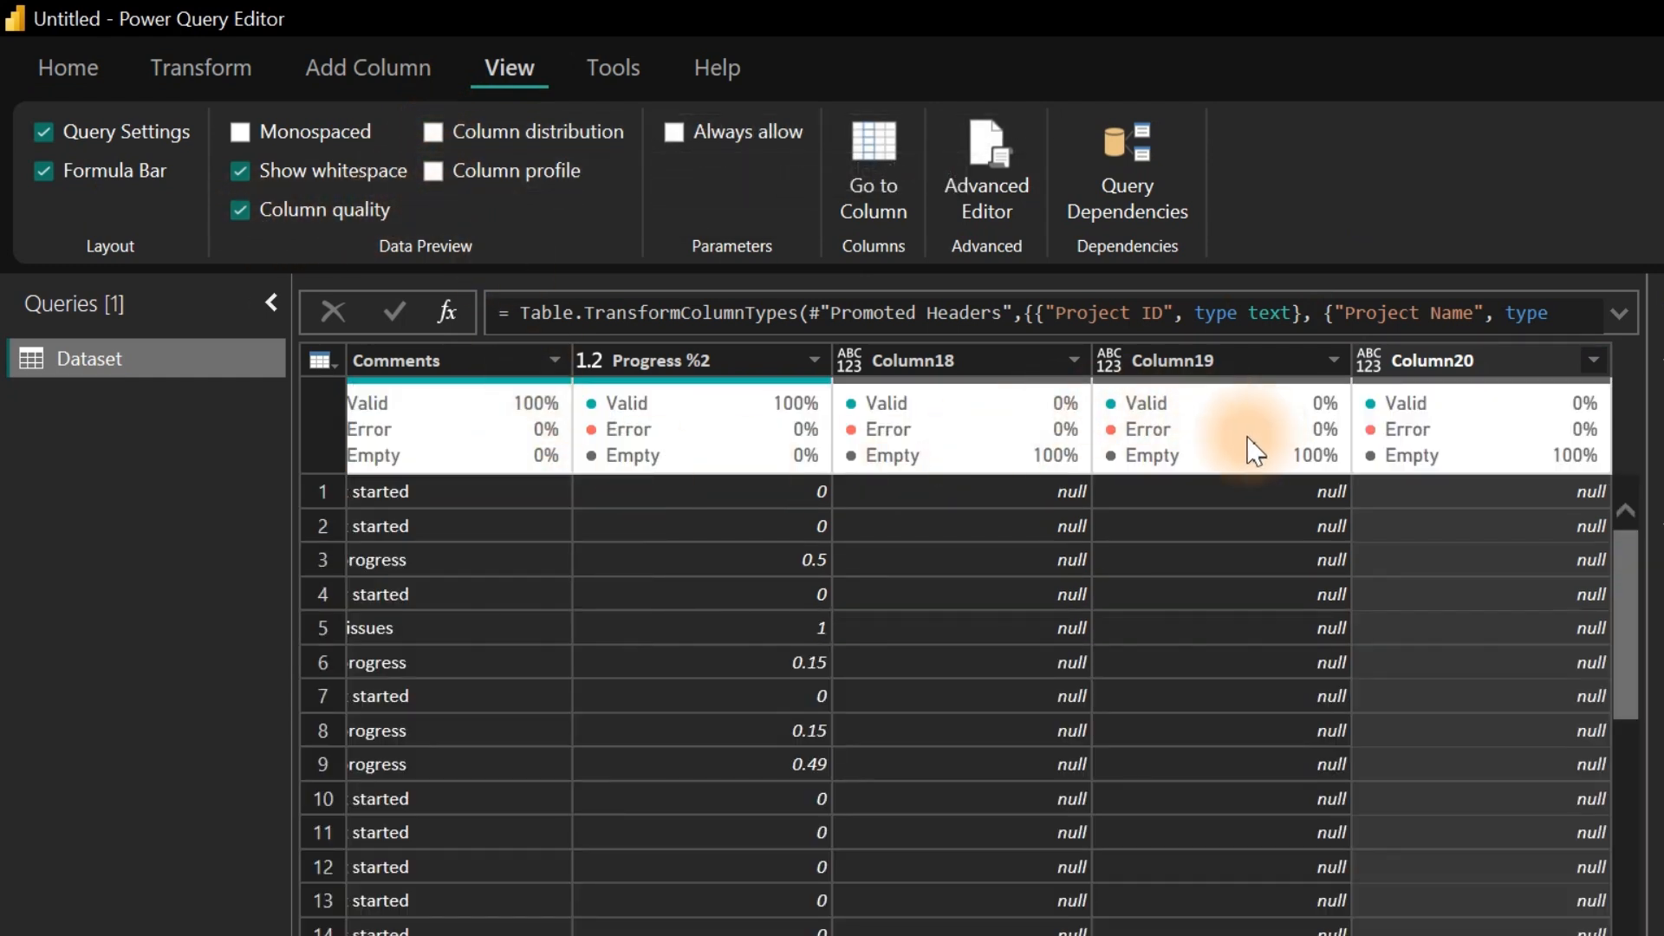
{"action": "mouse_move", "coordinate": [1118, 401]}
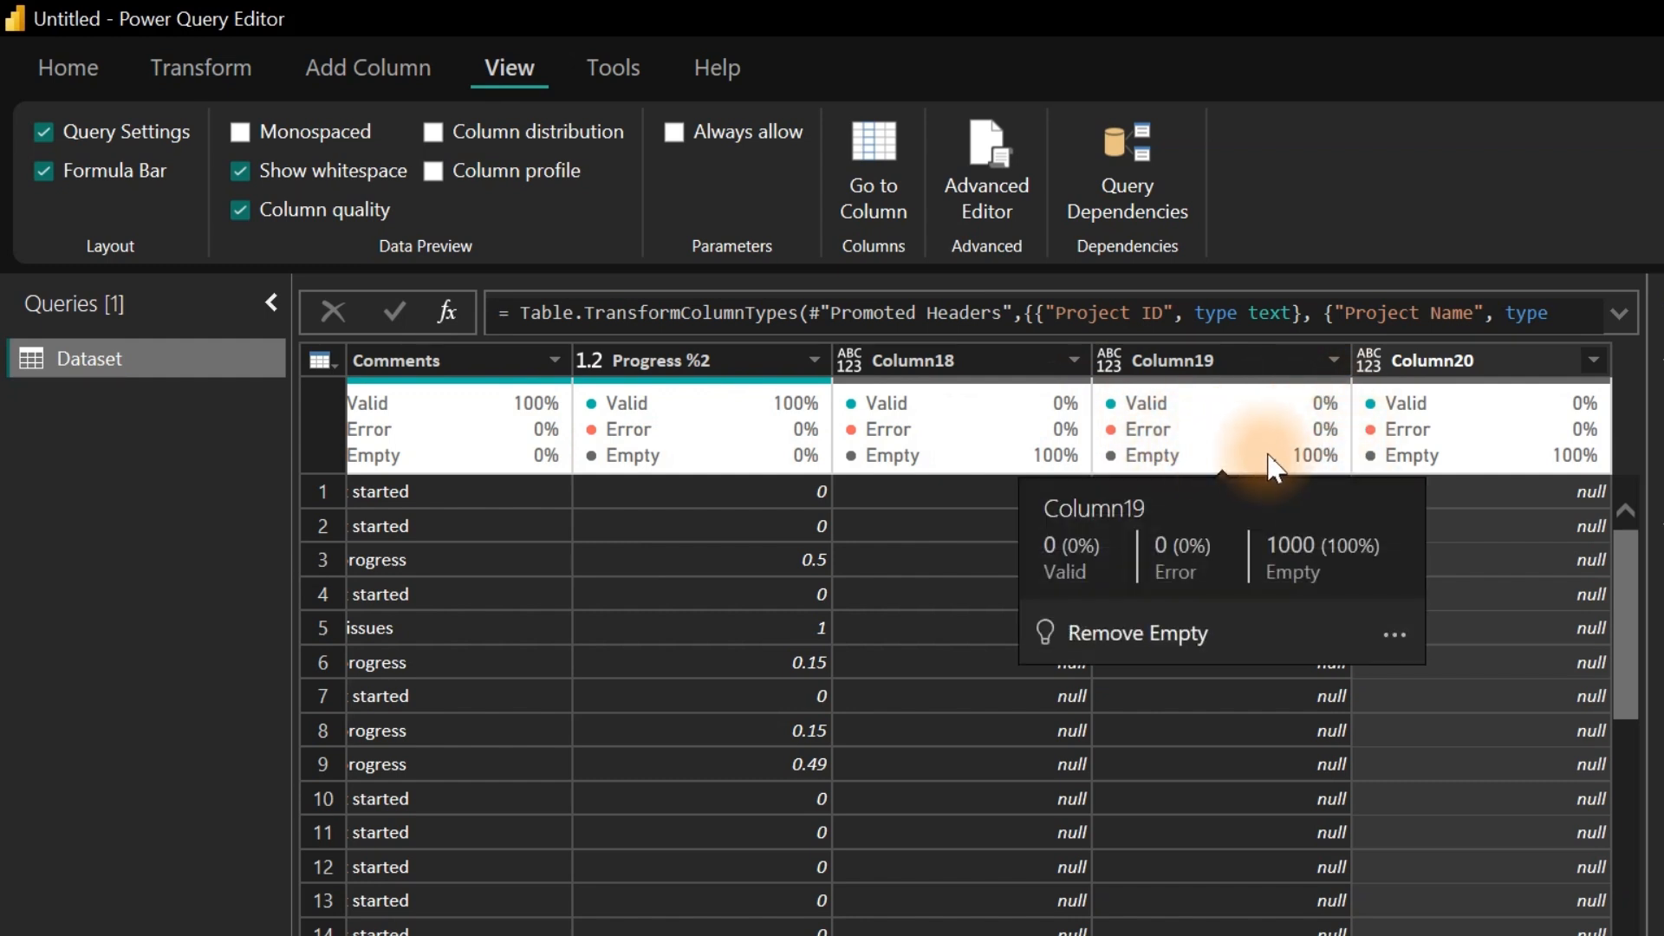
Remove Column18, Column19 and Column20 from the Dataset query.
{"action": "left_click", "coordinate": [902, 360]}
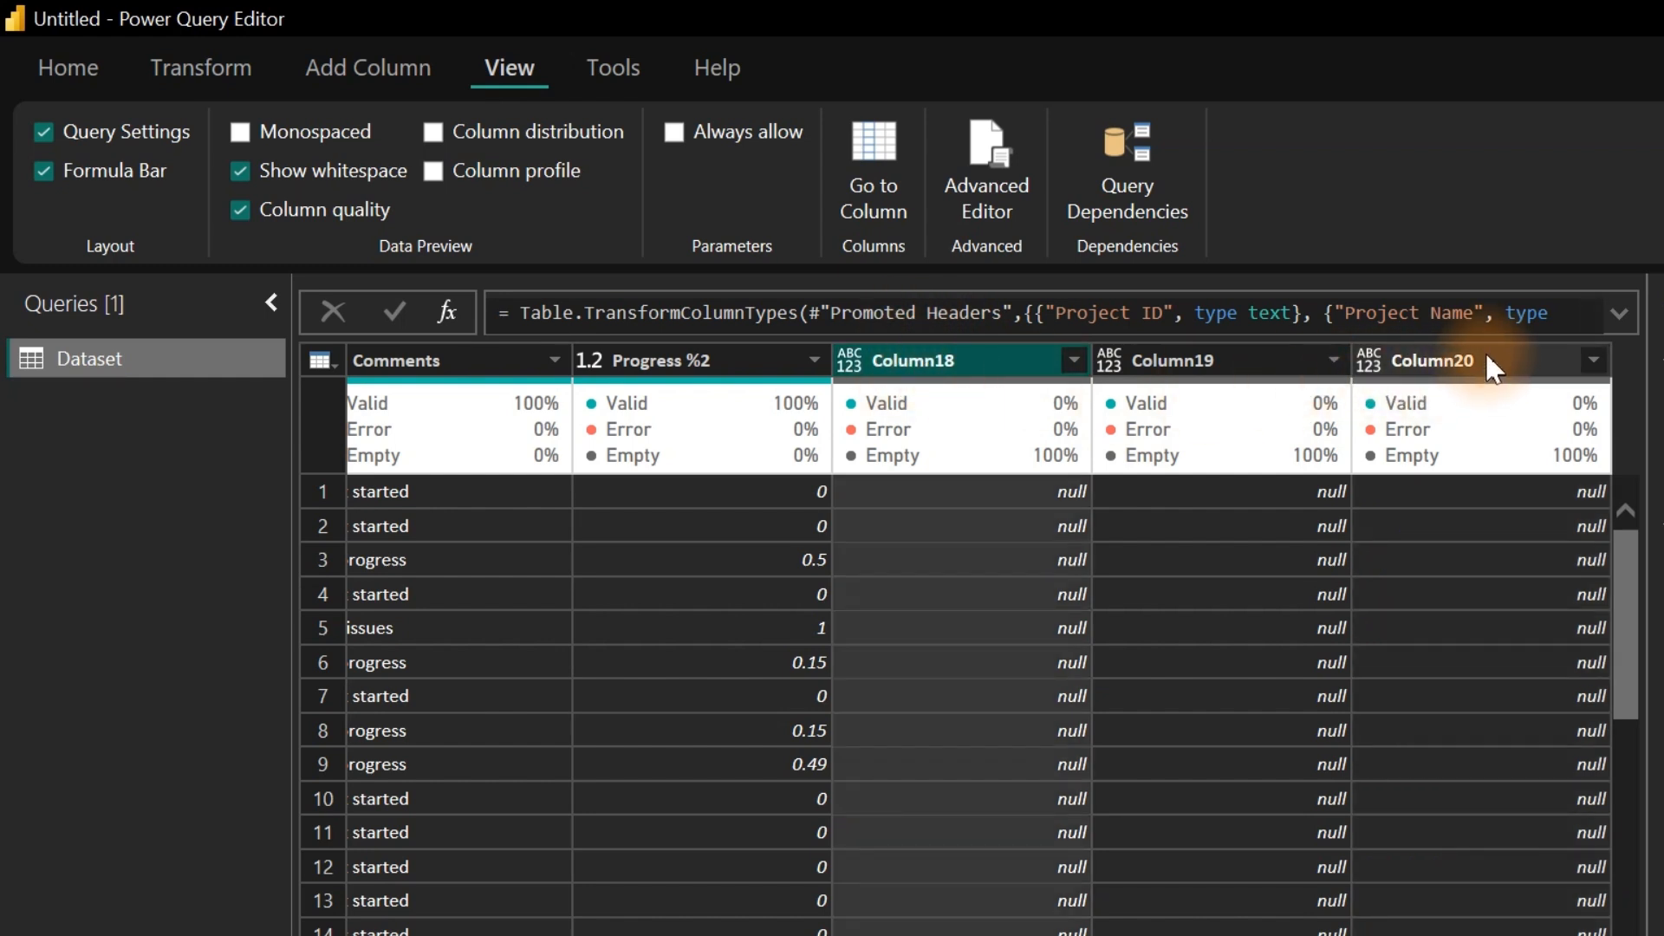
{"action": "left_click", "coordinate": [1485, 356]}
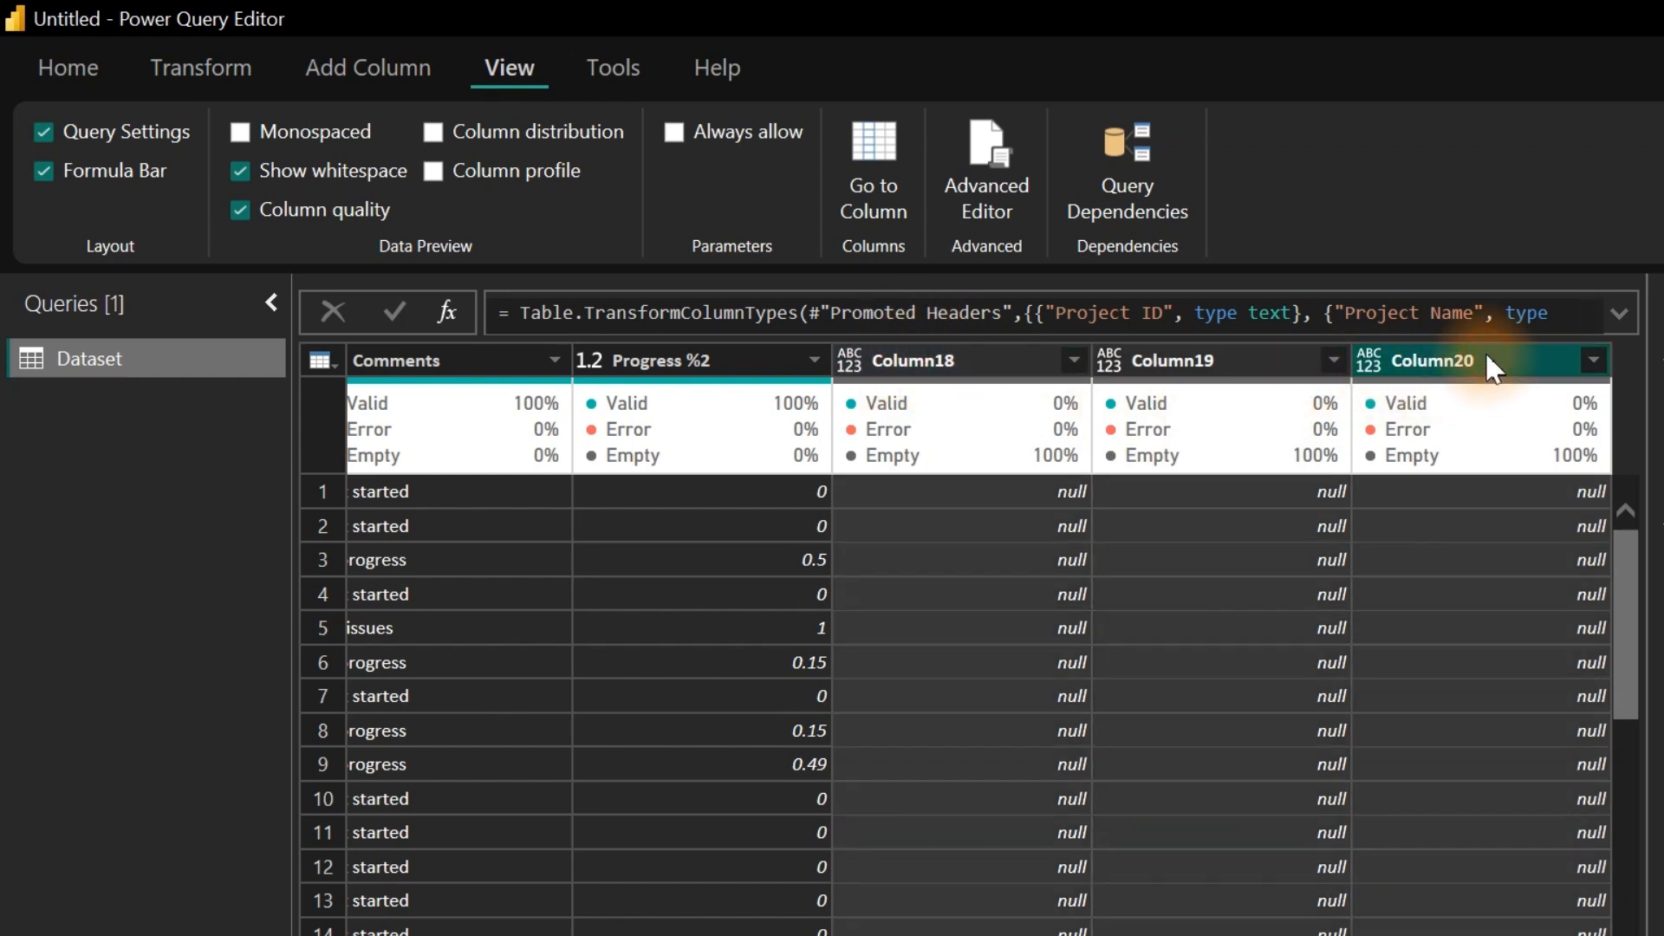
{"action": "right_click", "coordinate": [1485, 355]}
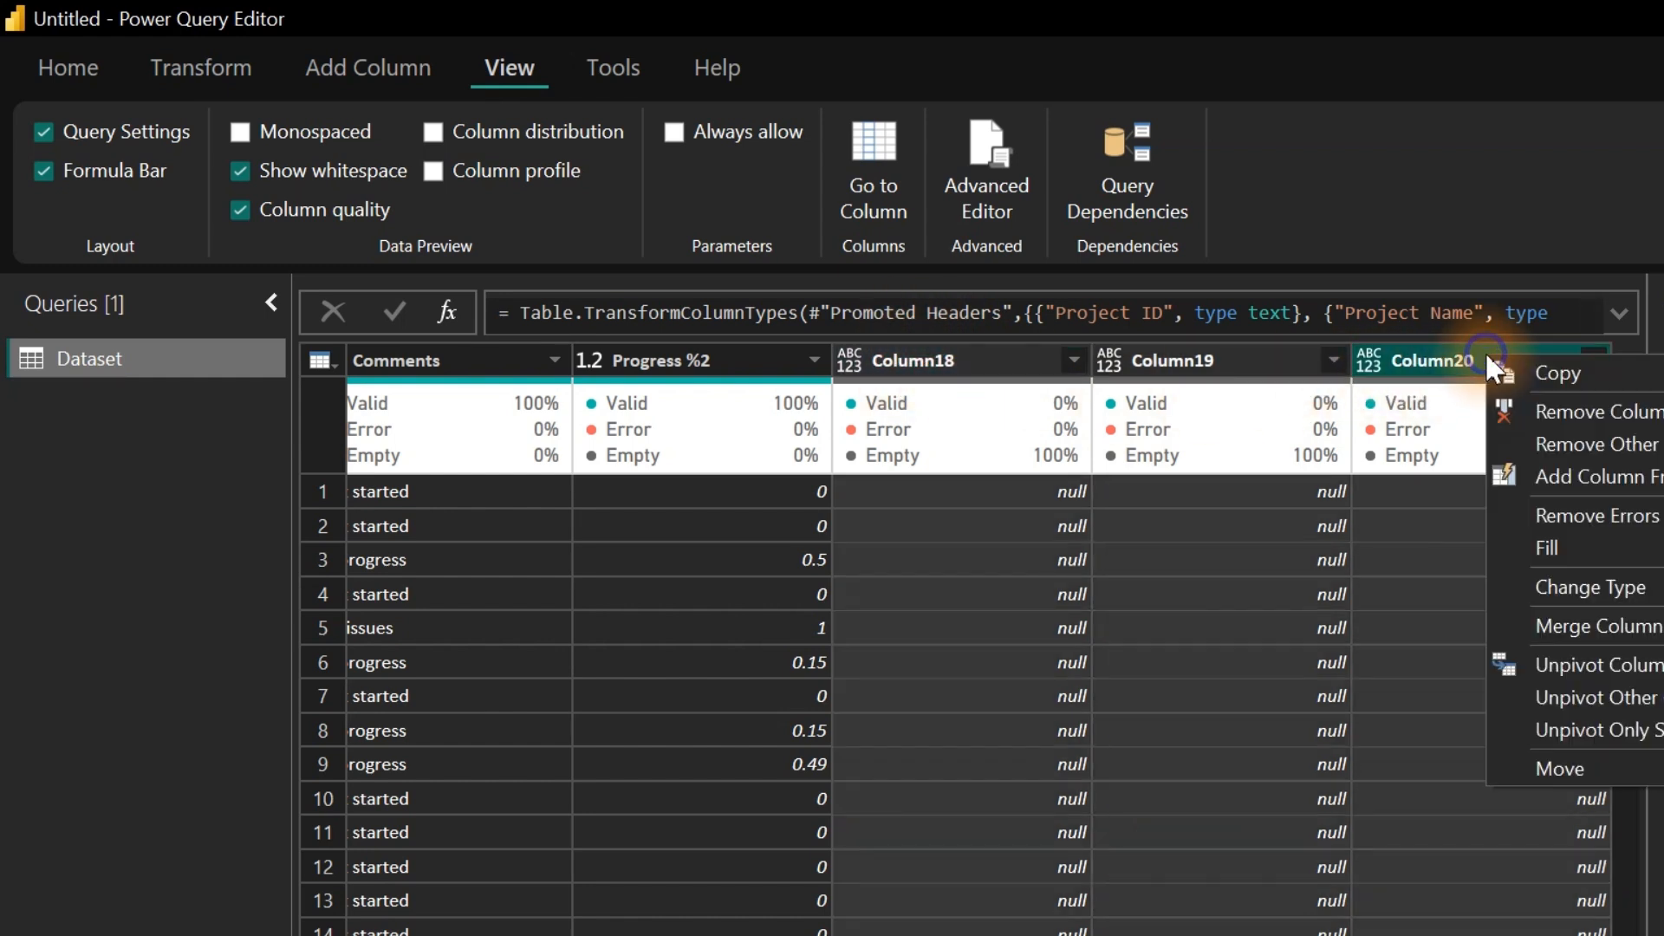
{"action": "left_click", "coordinate": [1600, 418]}
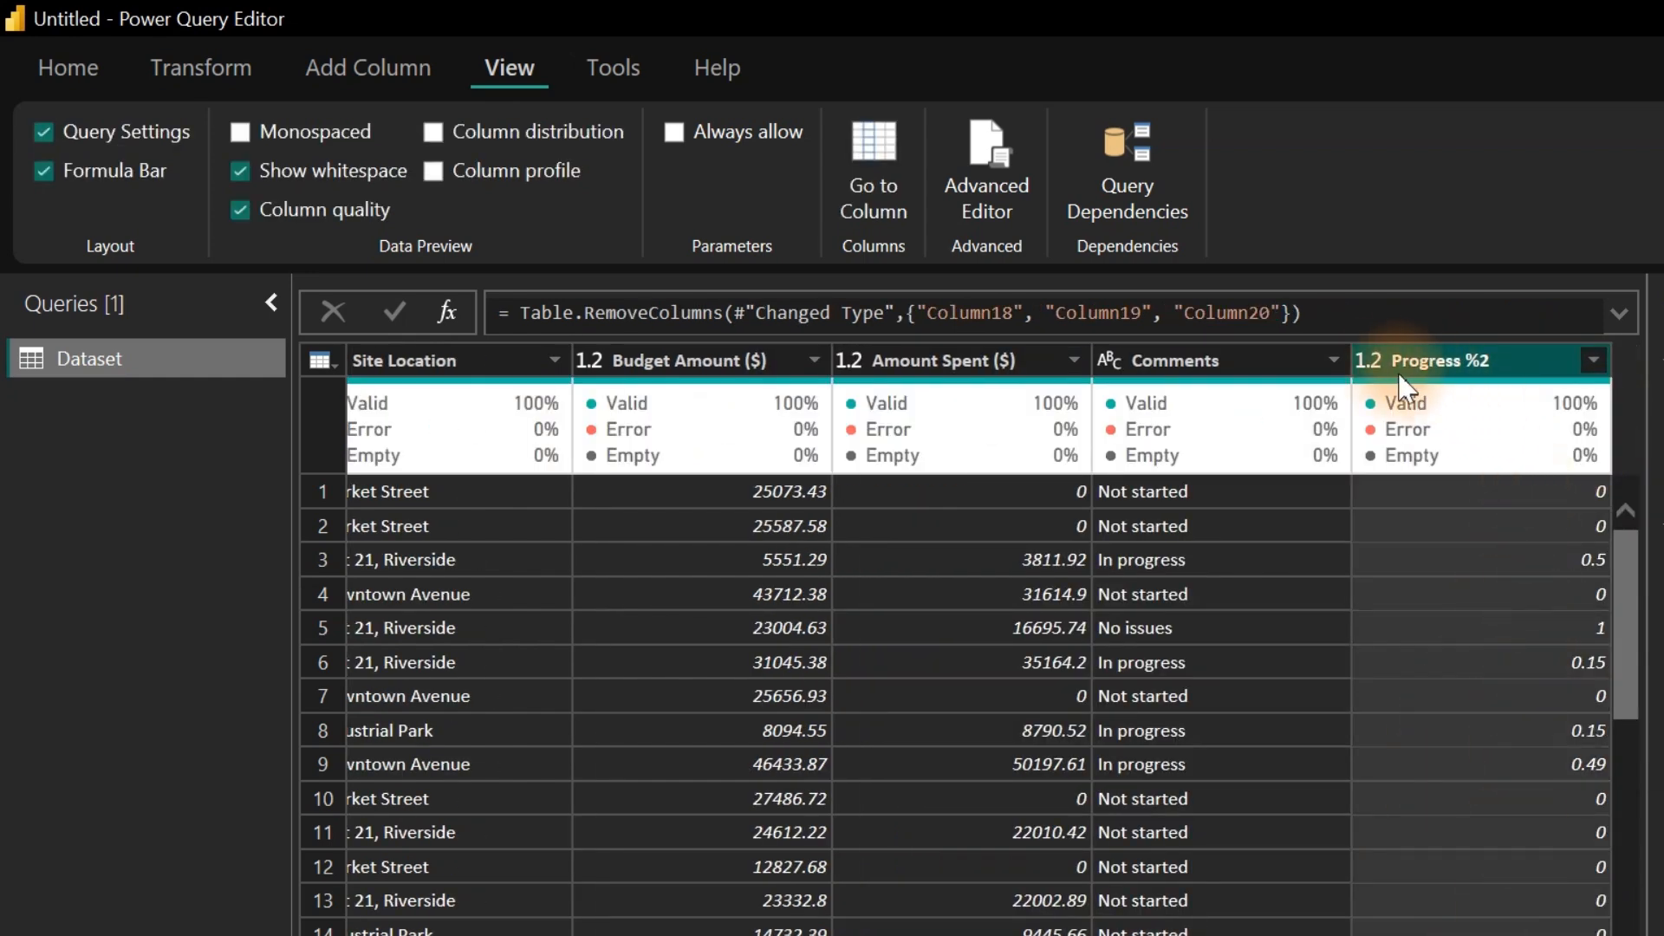
Try the Percentage data type on the Progress %2 and Progress % columns, and delete that type-change step.
{"action": "left_click", "coordinate": [1378, 364]}
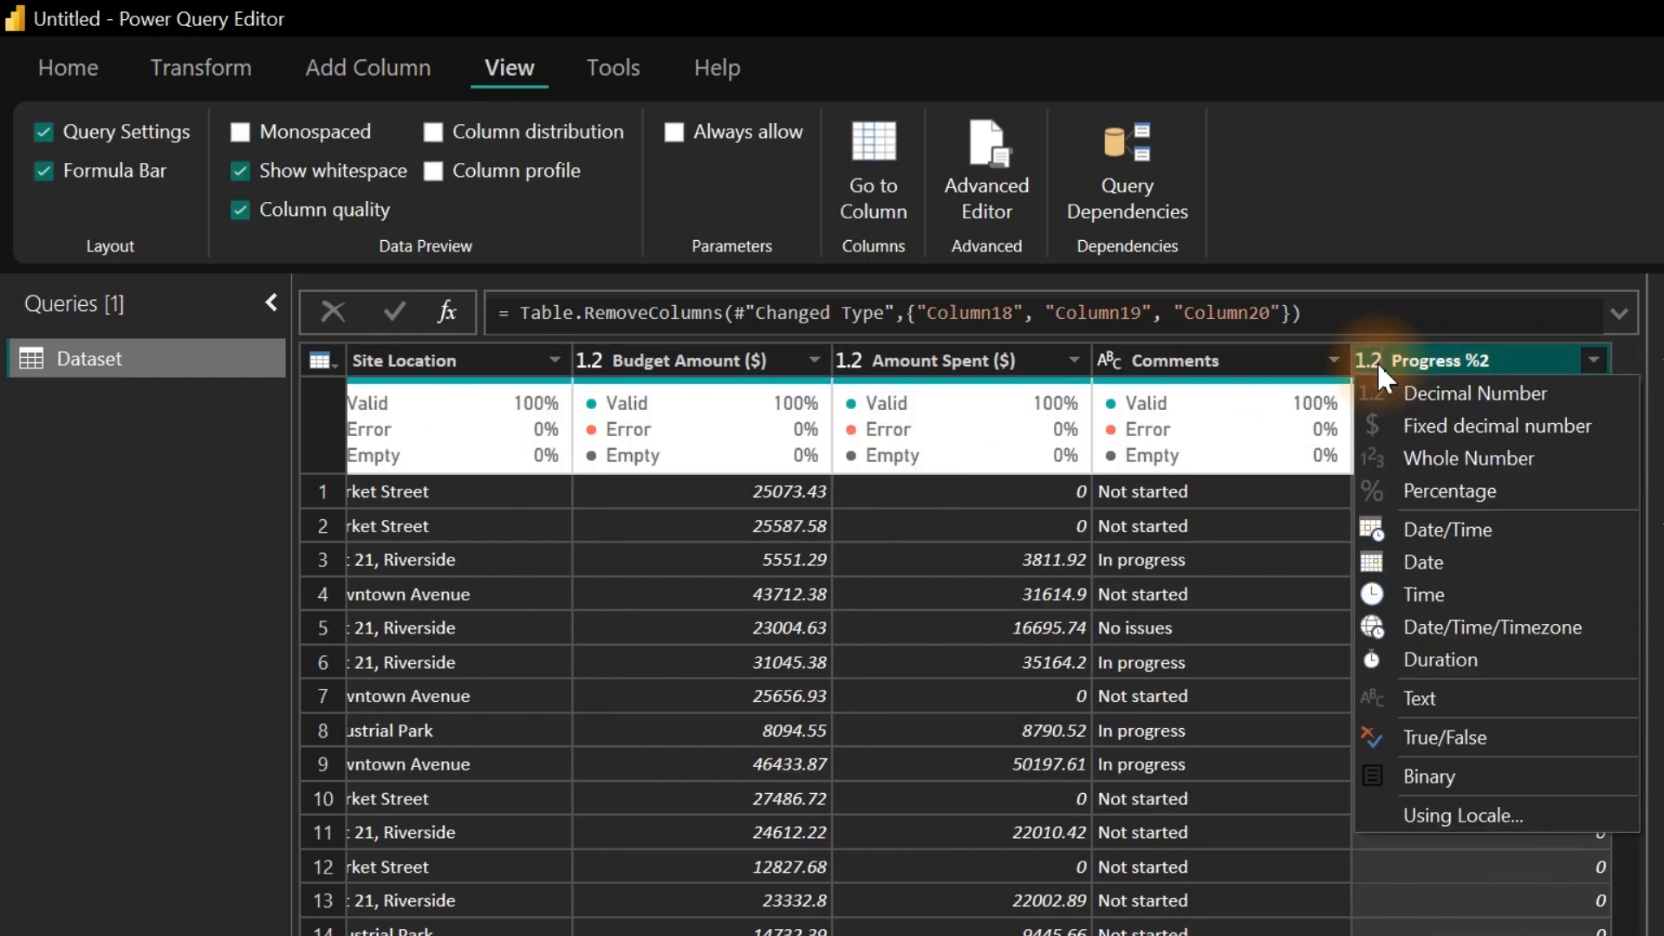
{"action": "left_click", "coordinate": [1459, 495]}
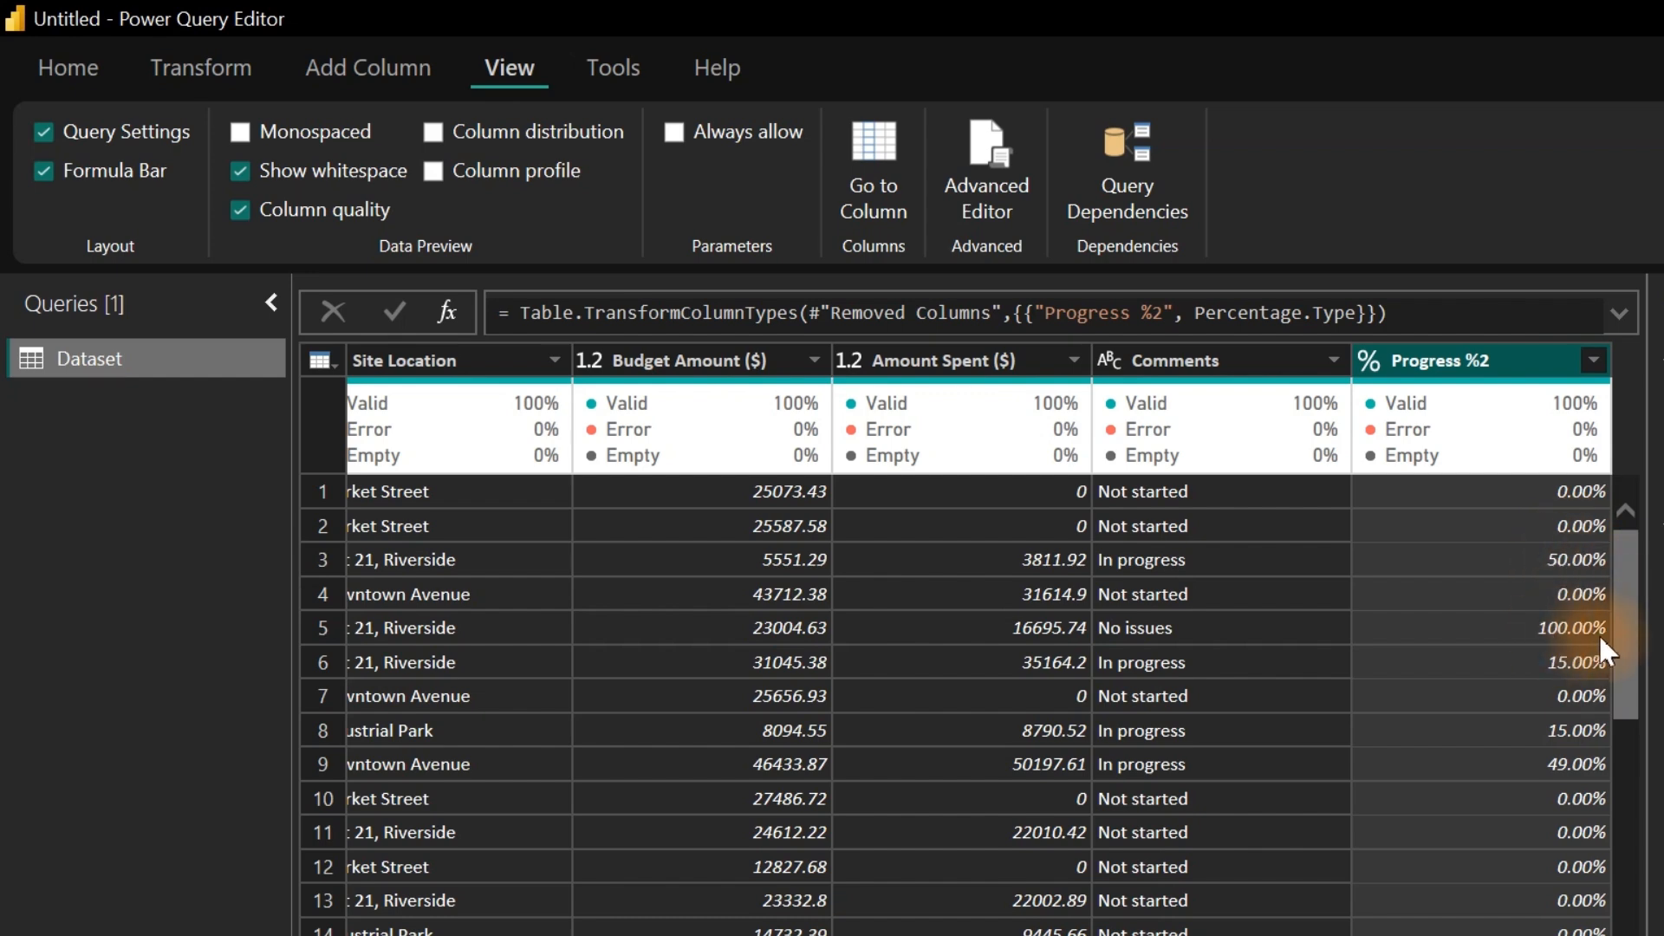
{"action": "scroll", "coordinate": [1598, 633], "scroll_direction": "left", "scroll_amount": 5}
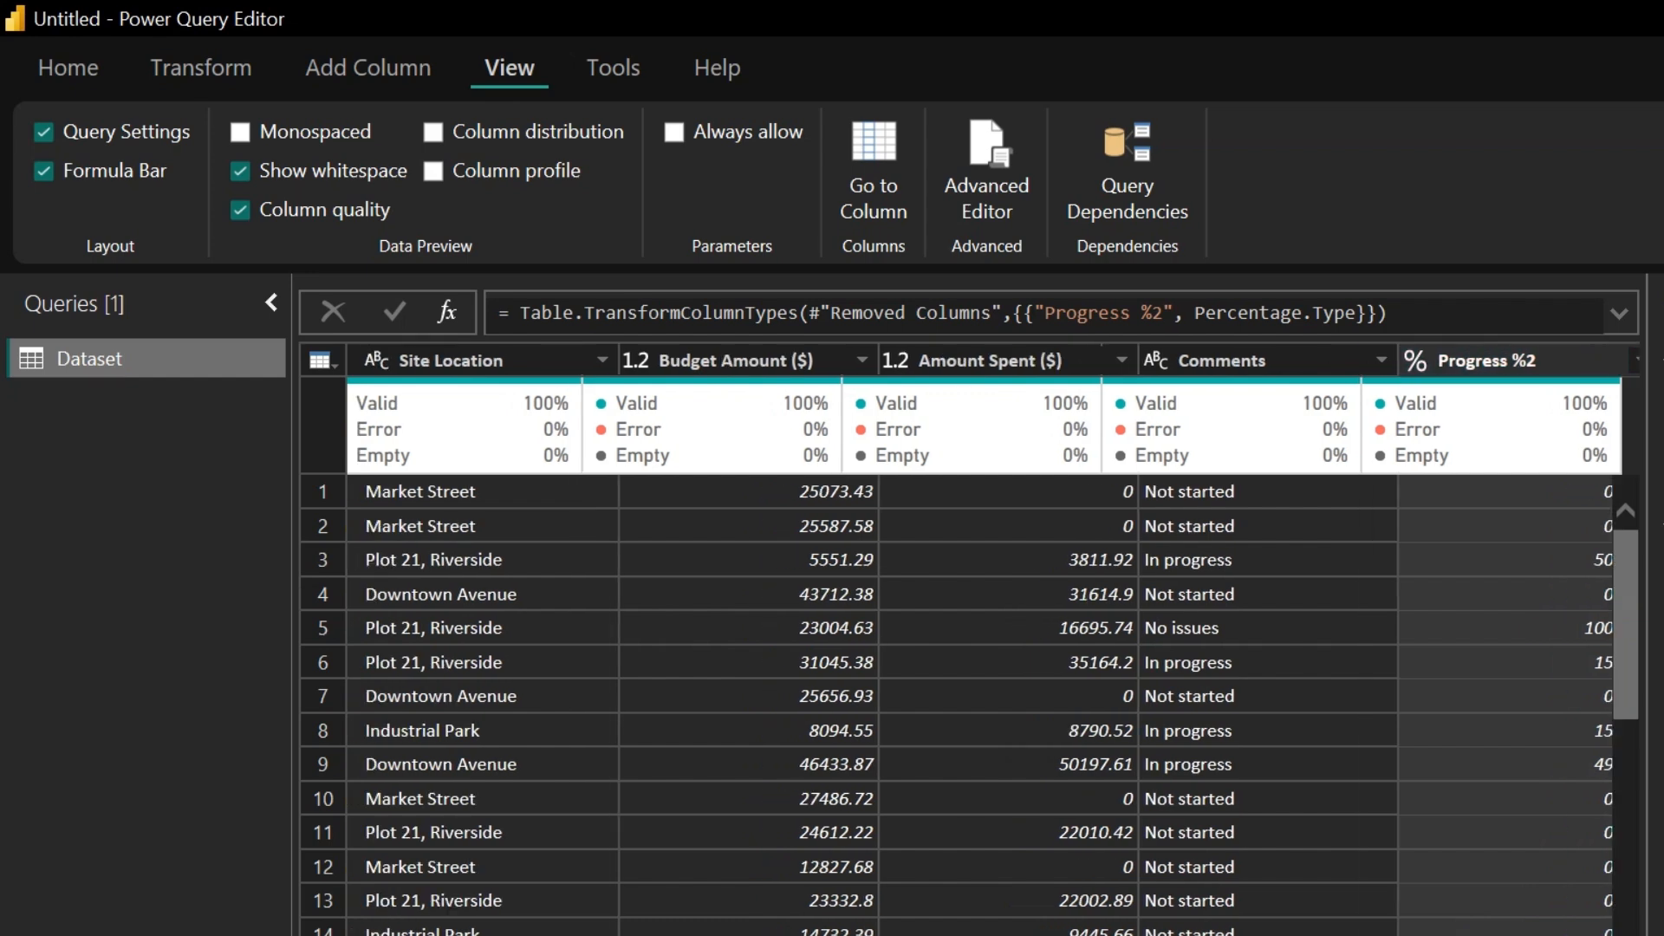
{"action": "scroll", "coordinate": [994, 640], "scroll_direction": "left", "scroll_amount": 6}
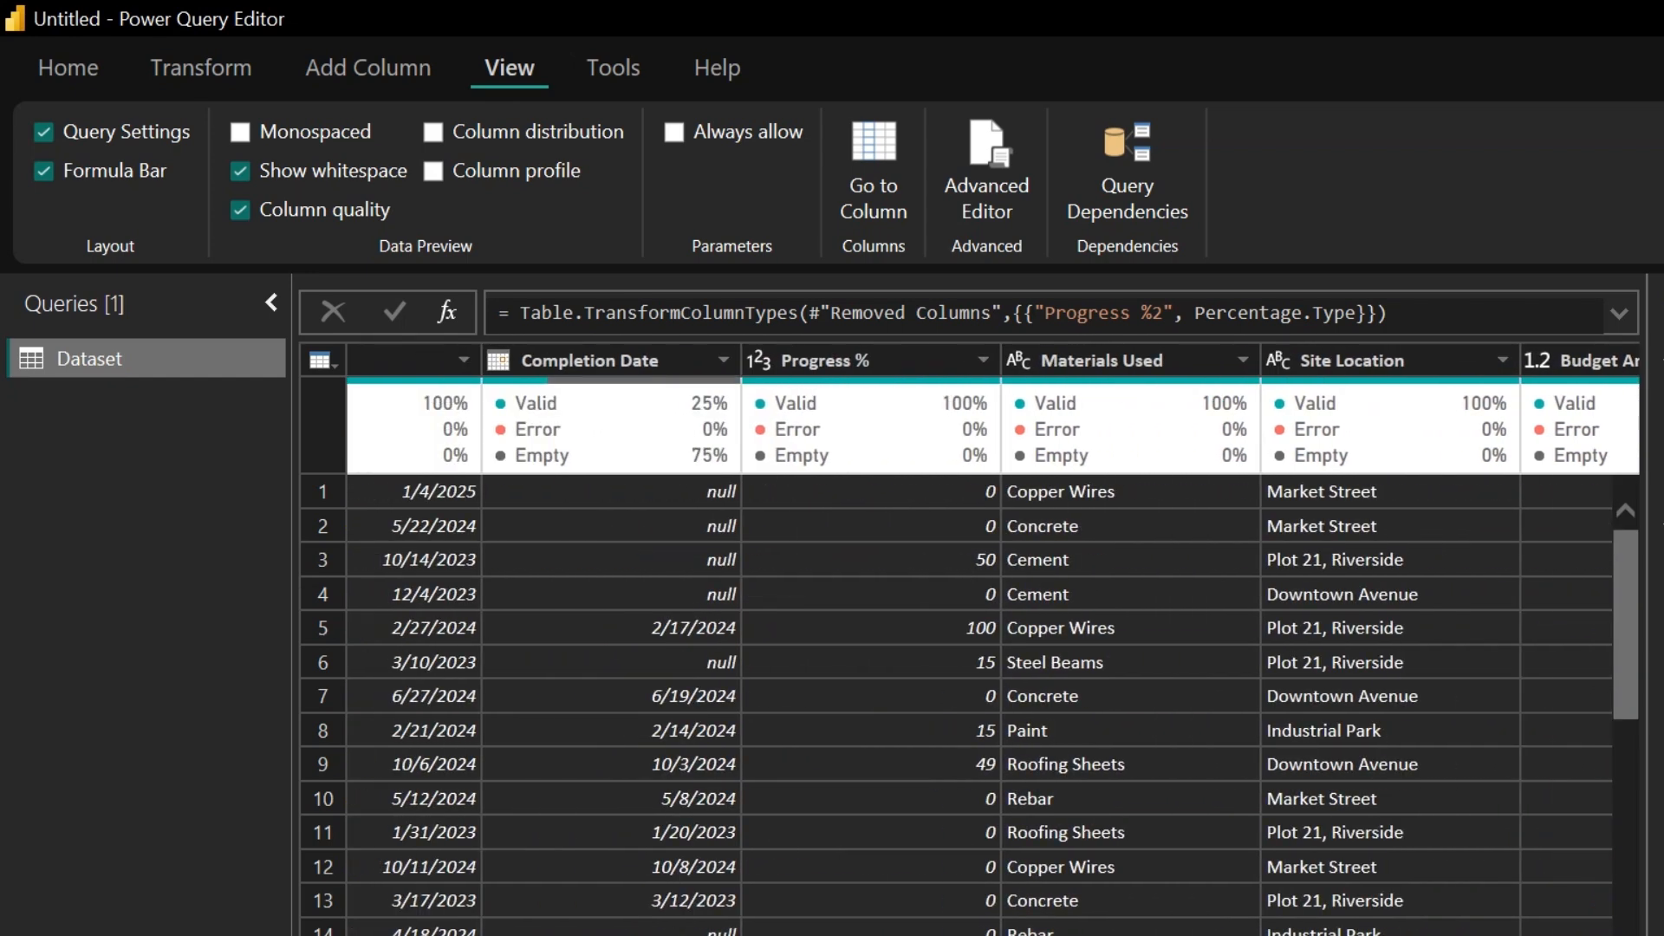
{"action": "scroll", "coordinate": [993, 639], "scroll_direction": "right", "scroll_amount": 5}
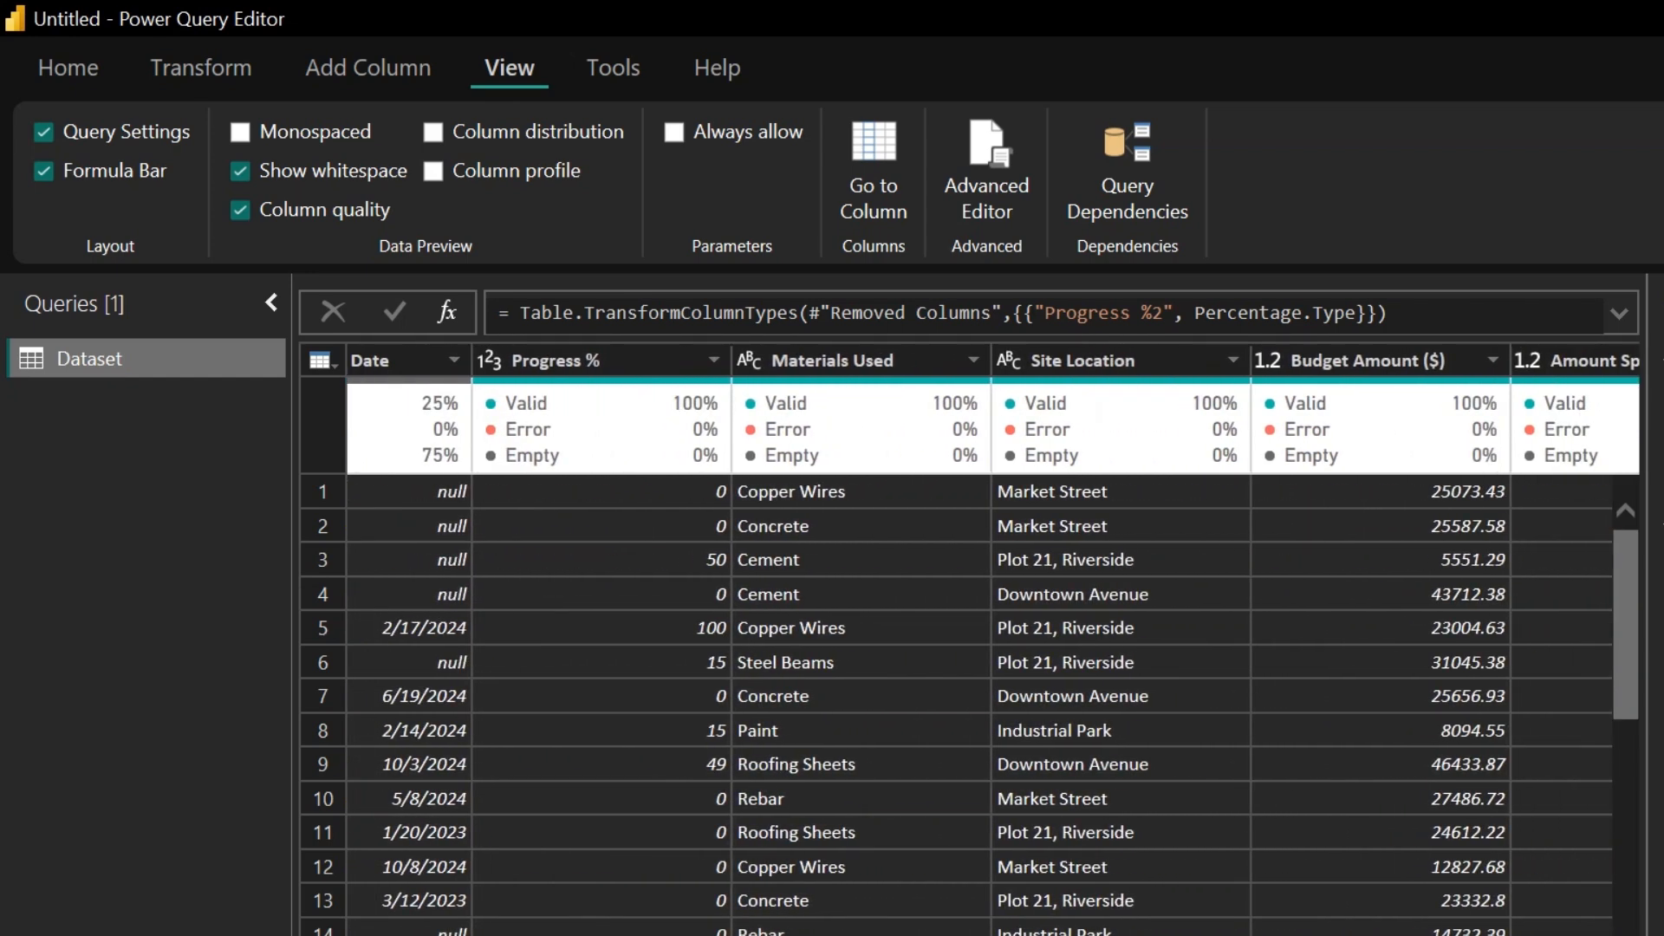
{"action": "left_click", "coordinate": [559, 357]}
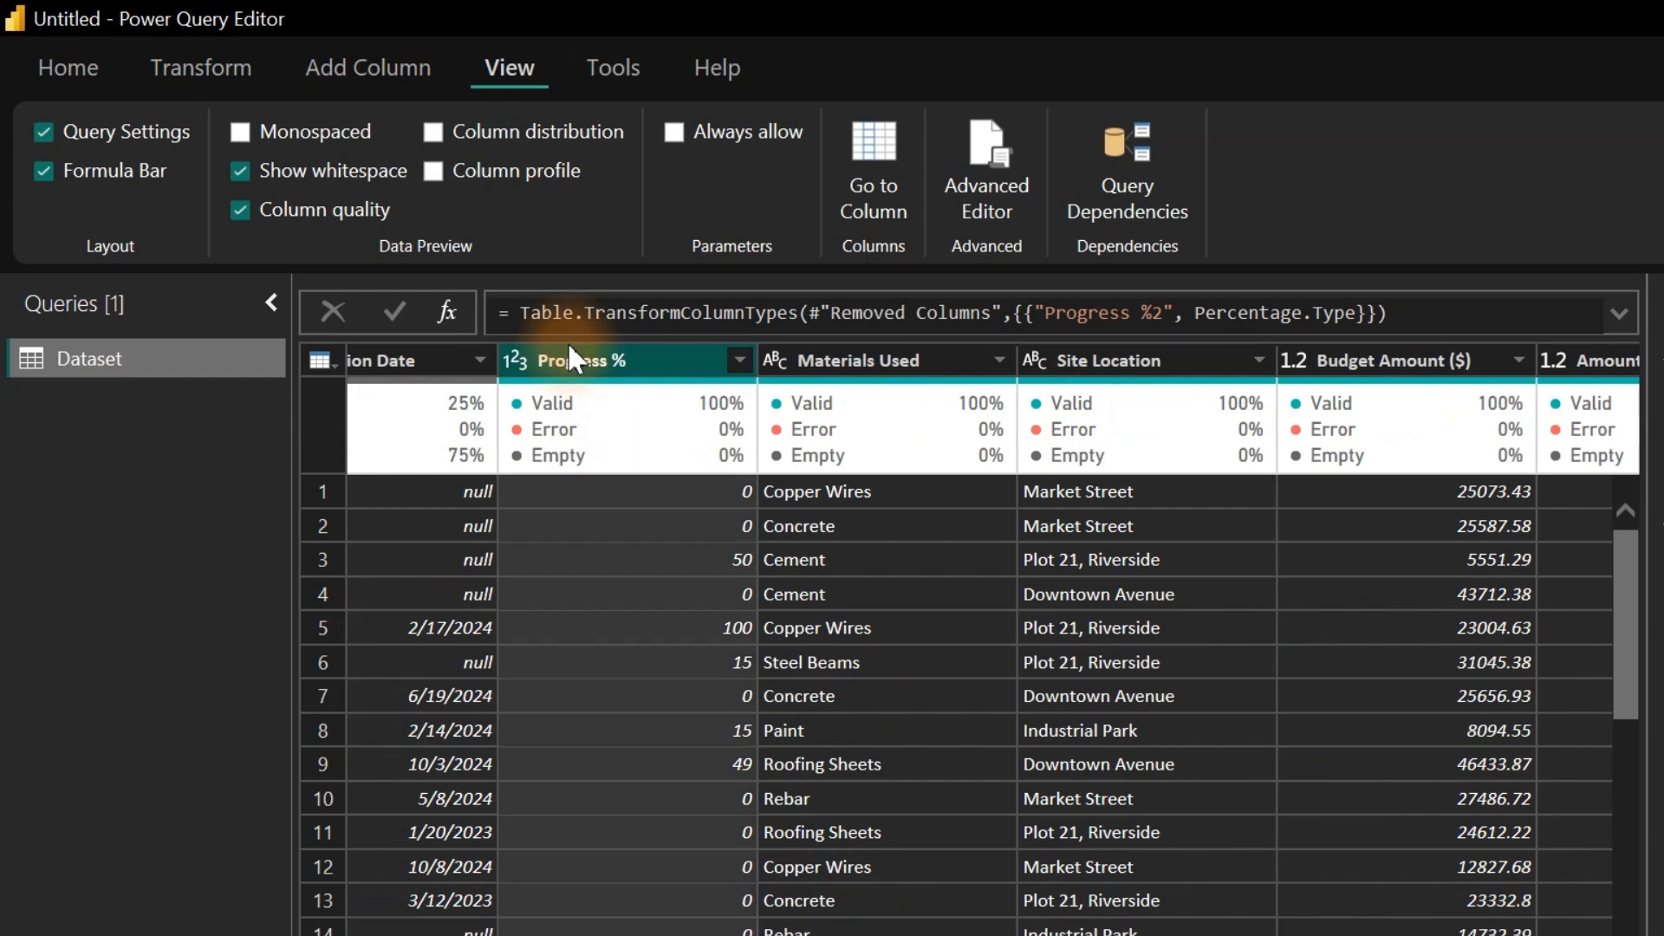
{"action": "left_click", "coordinate": [516, 359]}
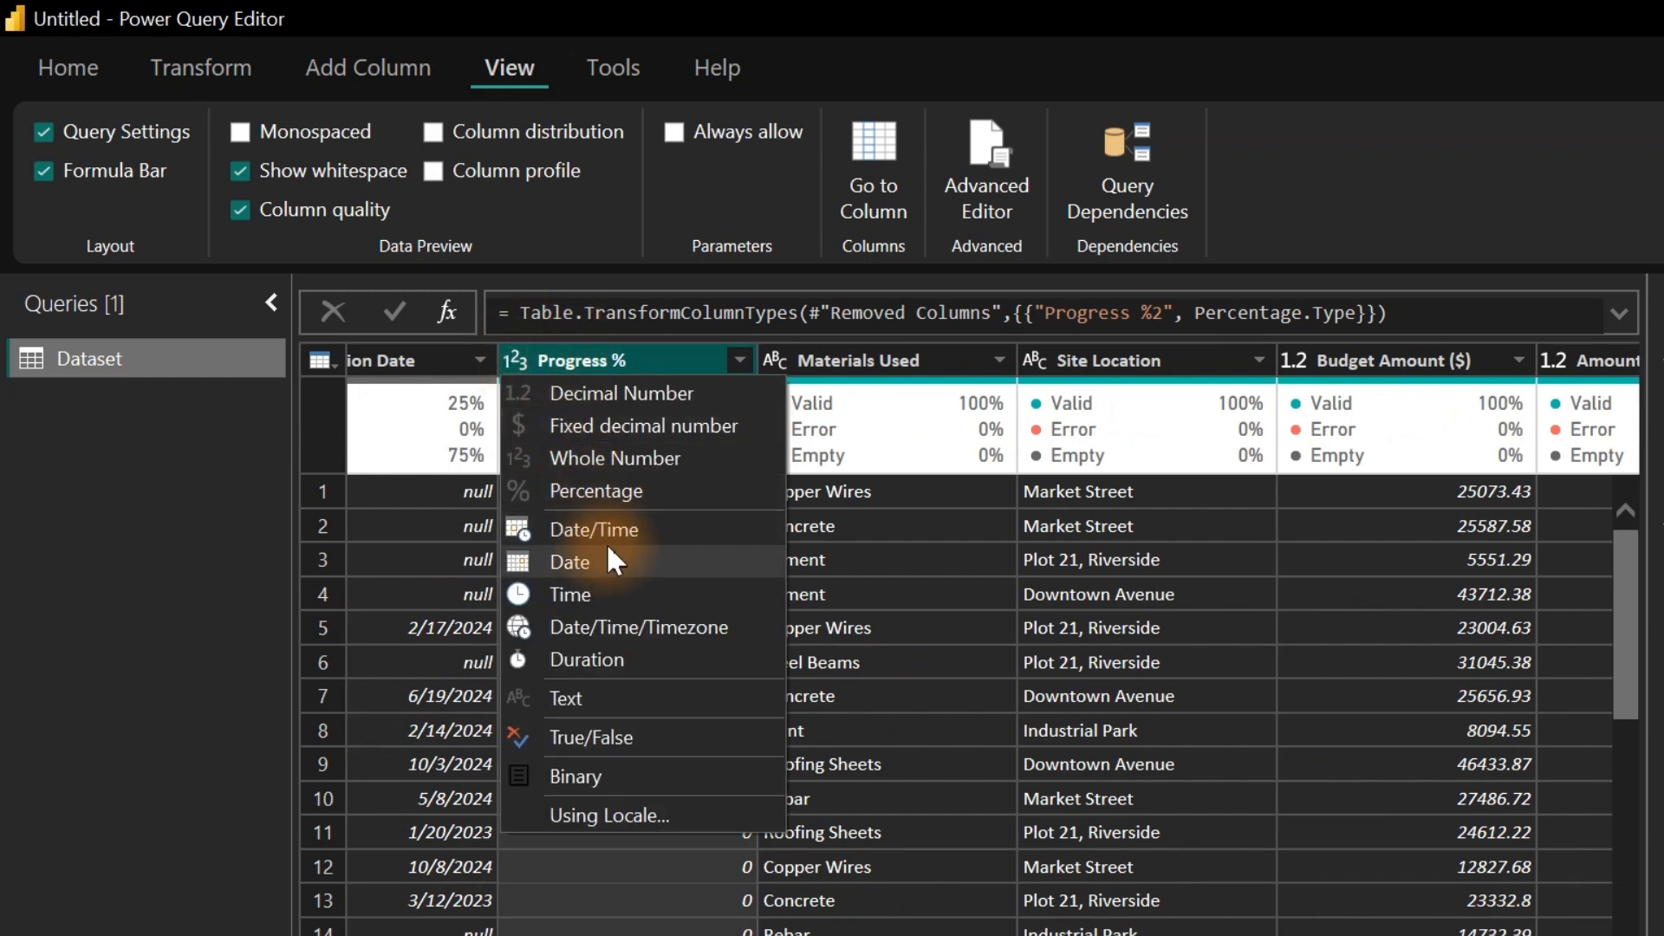
{"action": "left_click", "coordinate": [580, 490]}
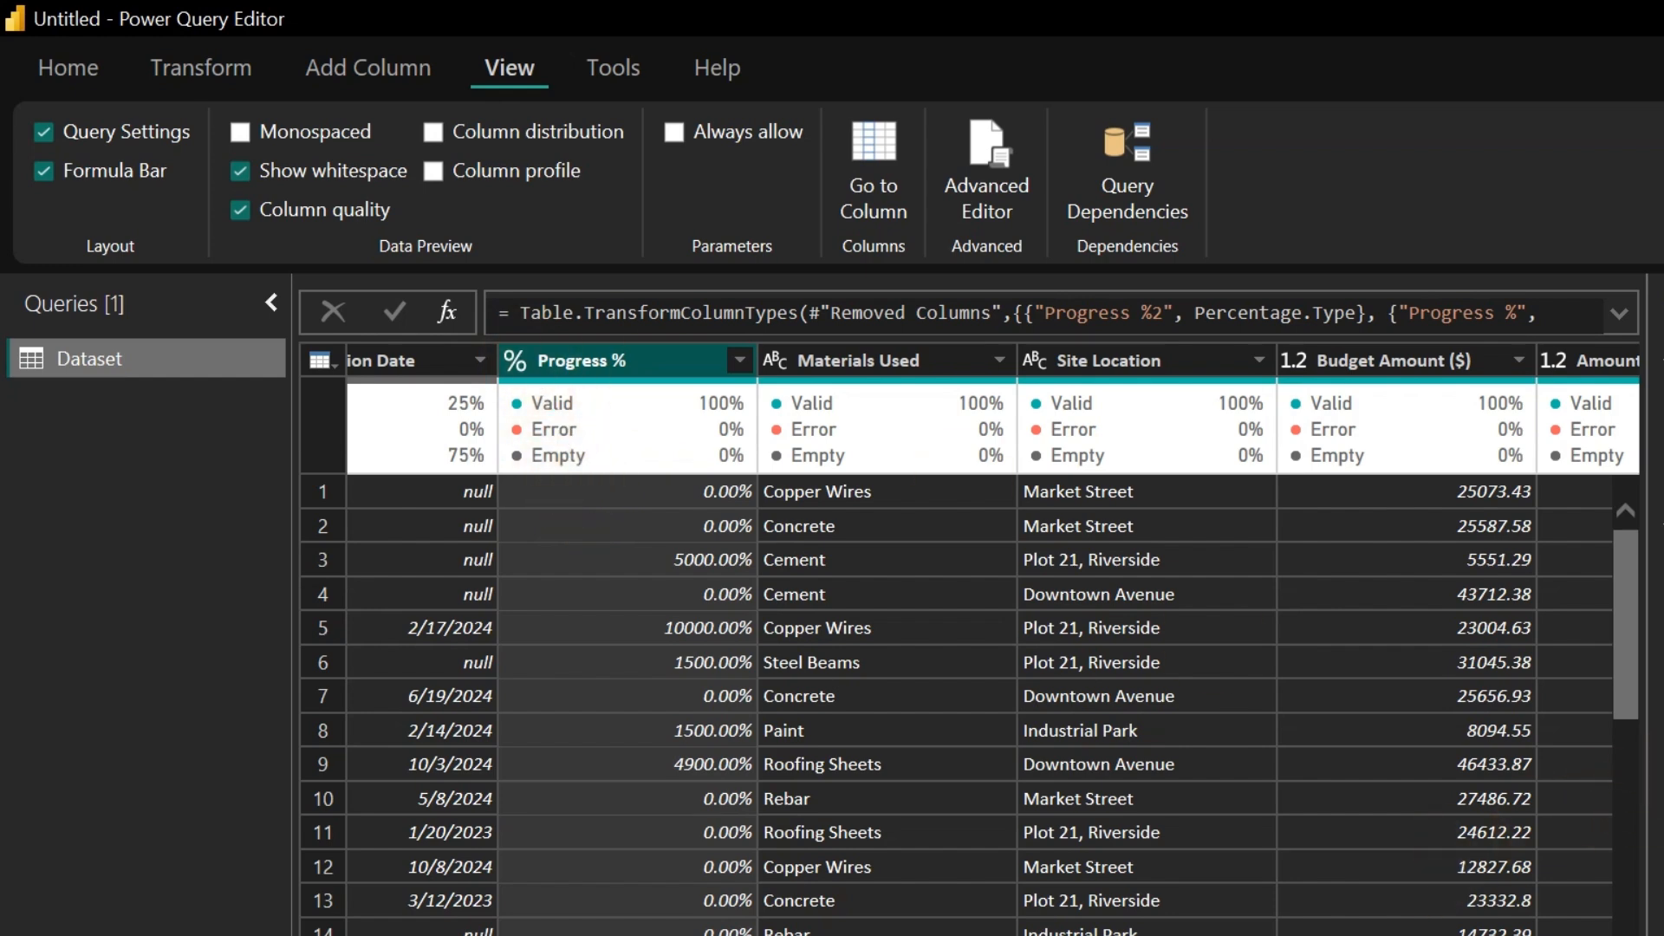
{"action": "left_click", "coordinate": [1663, 724]}
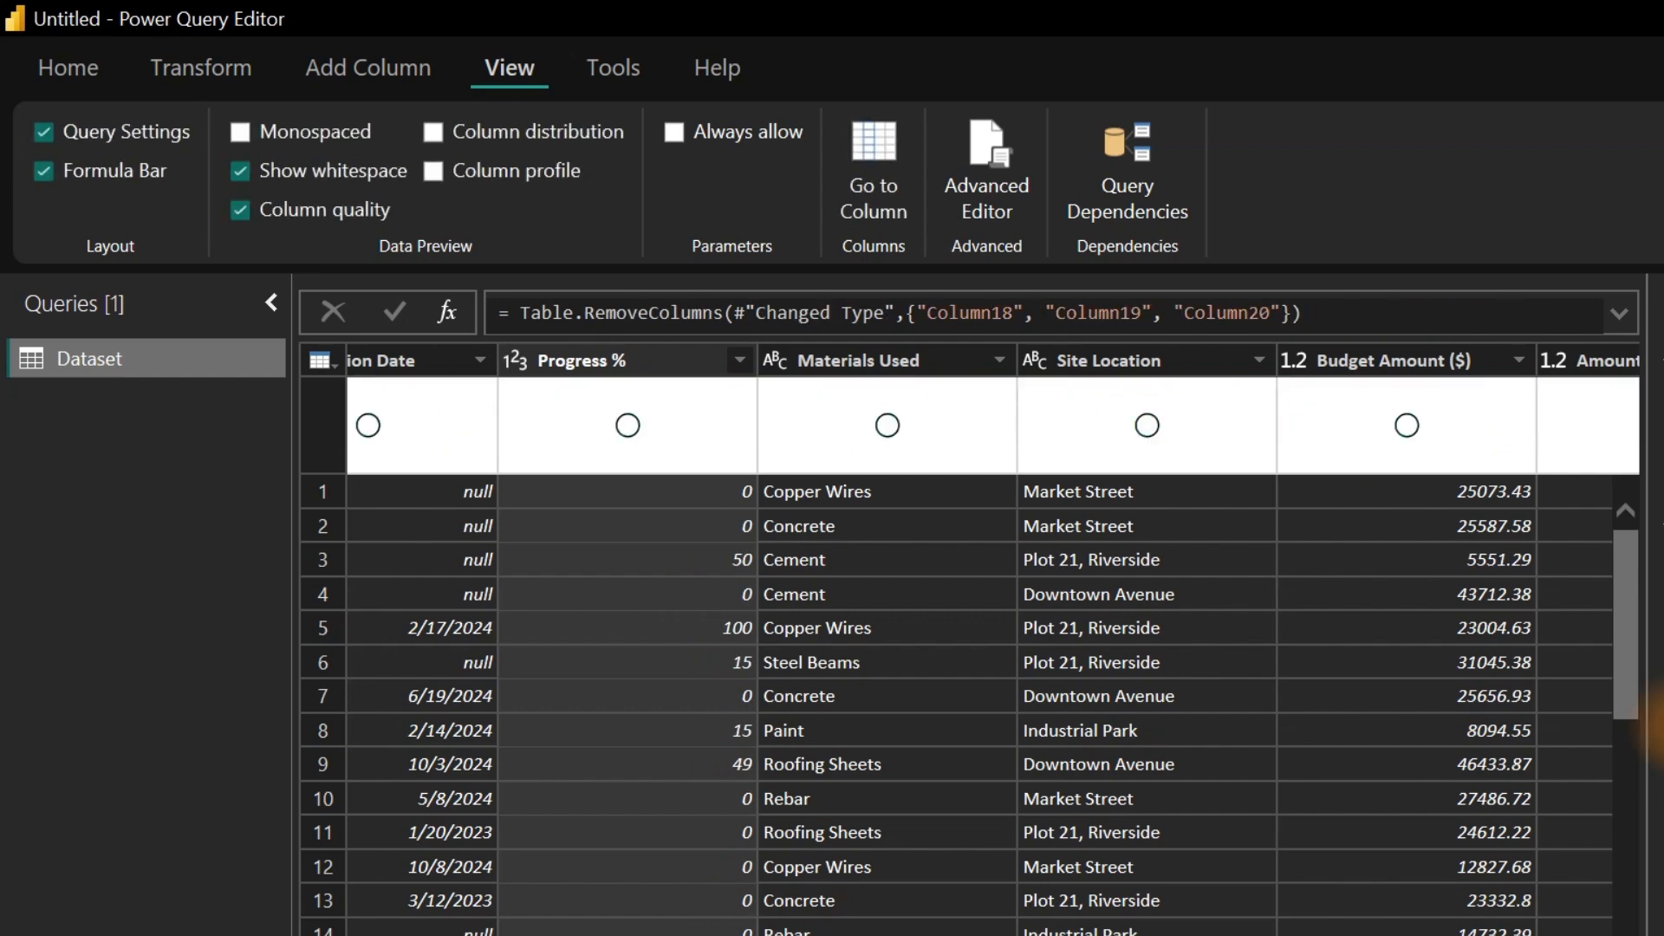
{"action": "left_click", "coordinate": [650, 357]}
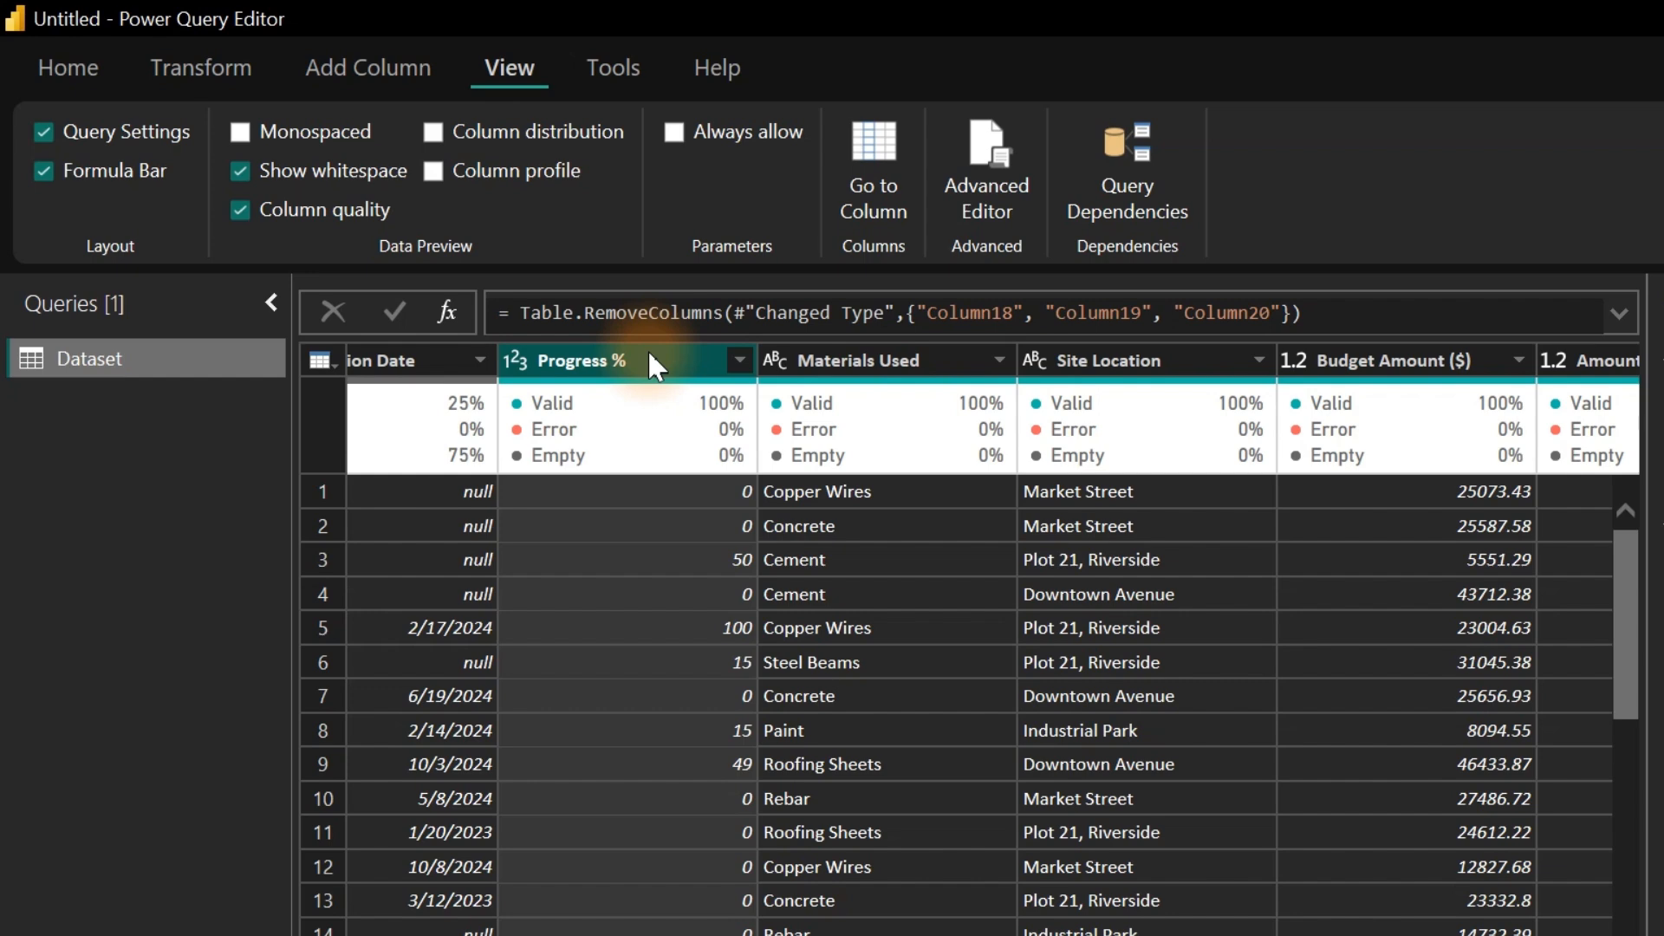
{"action": "left_click", "coordinate": [350, 71]}
{"action": "left_click", "coordinate": [87, 153]}
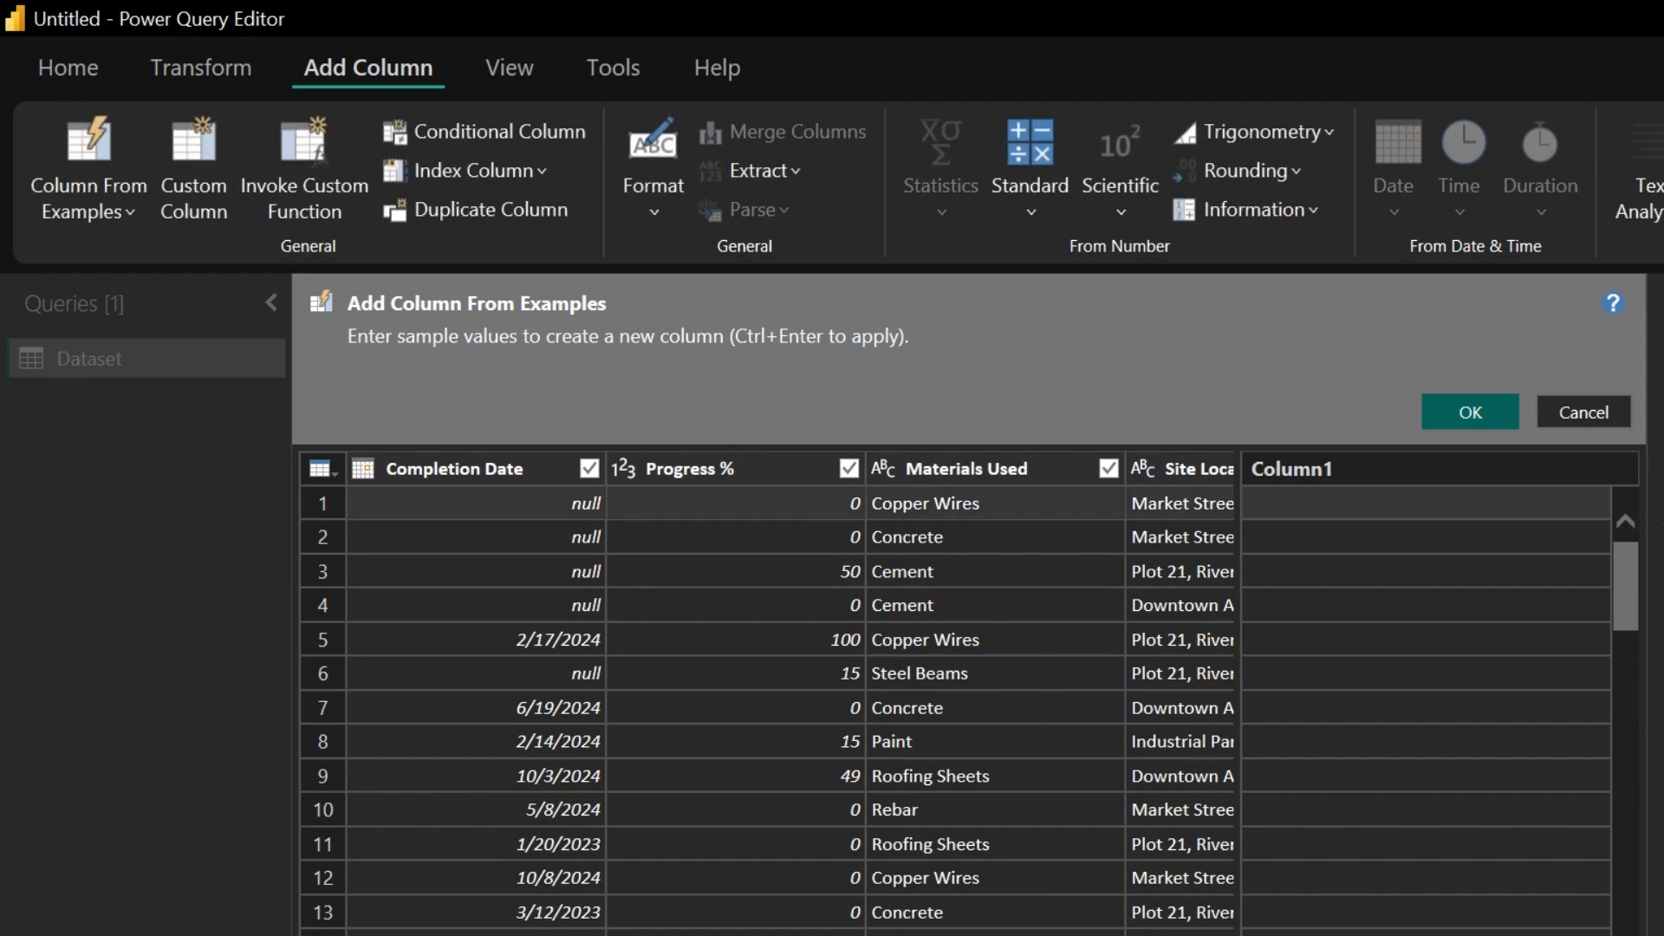
{"action": "left_click", "coordinate": [1558, 404]}
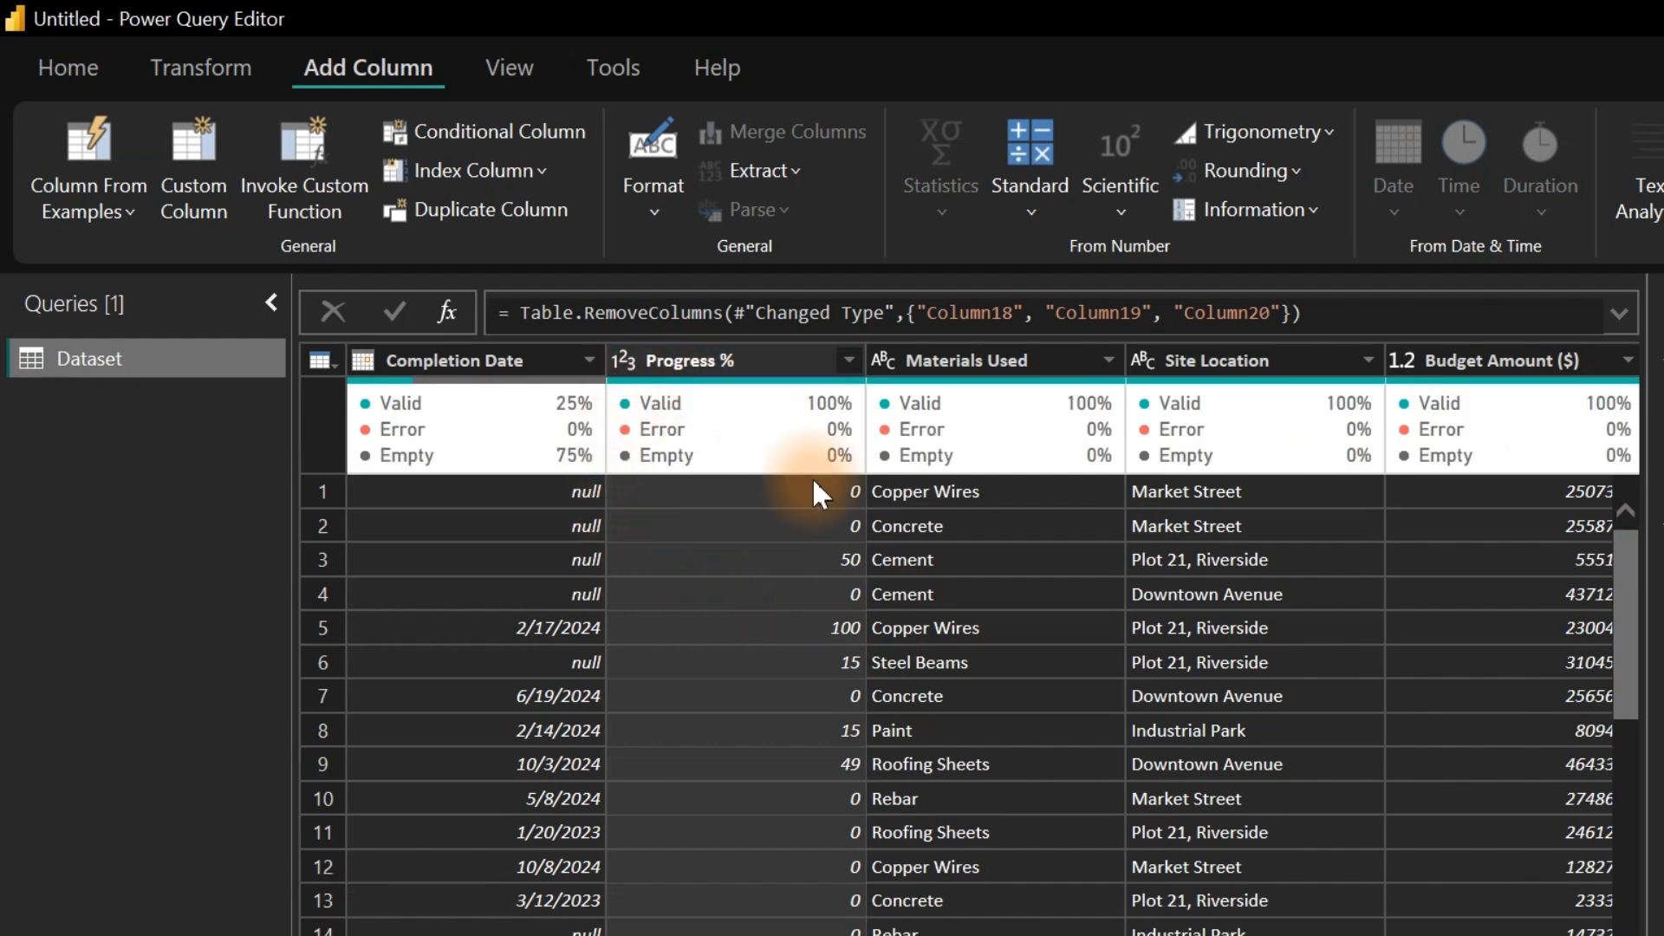
Add a column from examples based only on the Progress % column, with 0% as the first row's sample value.
{"action": "left_click", "coordinate": [755, 361]}
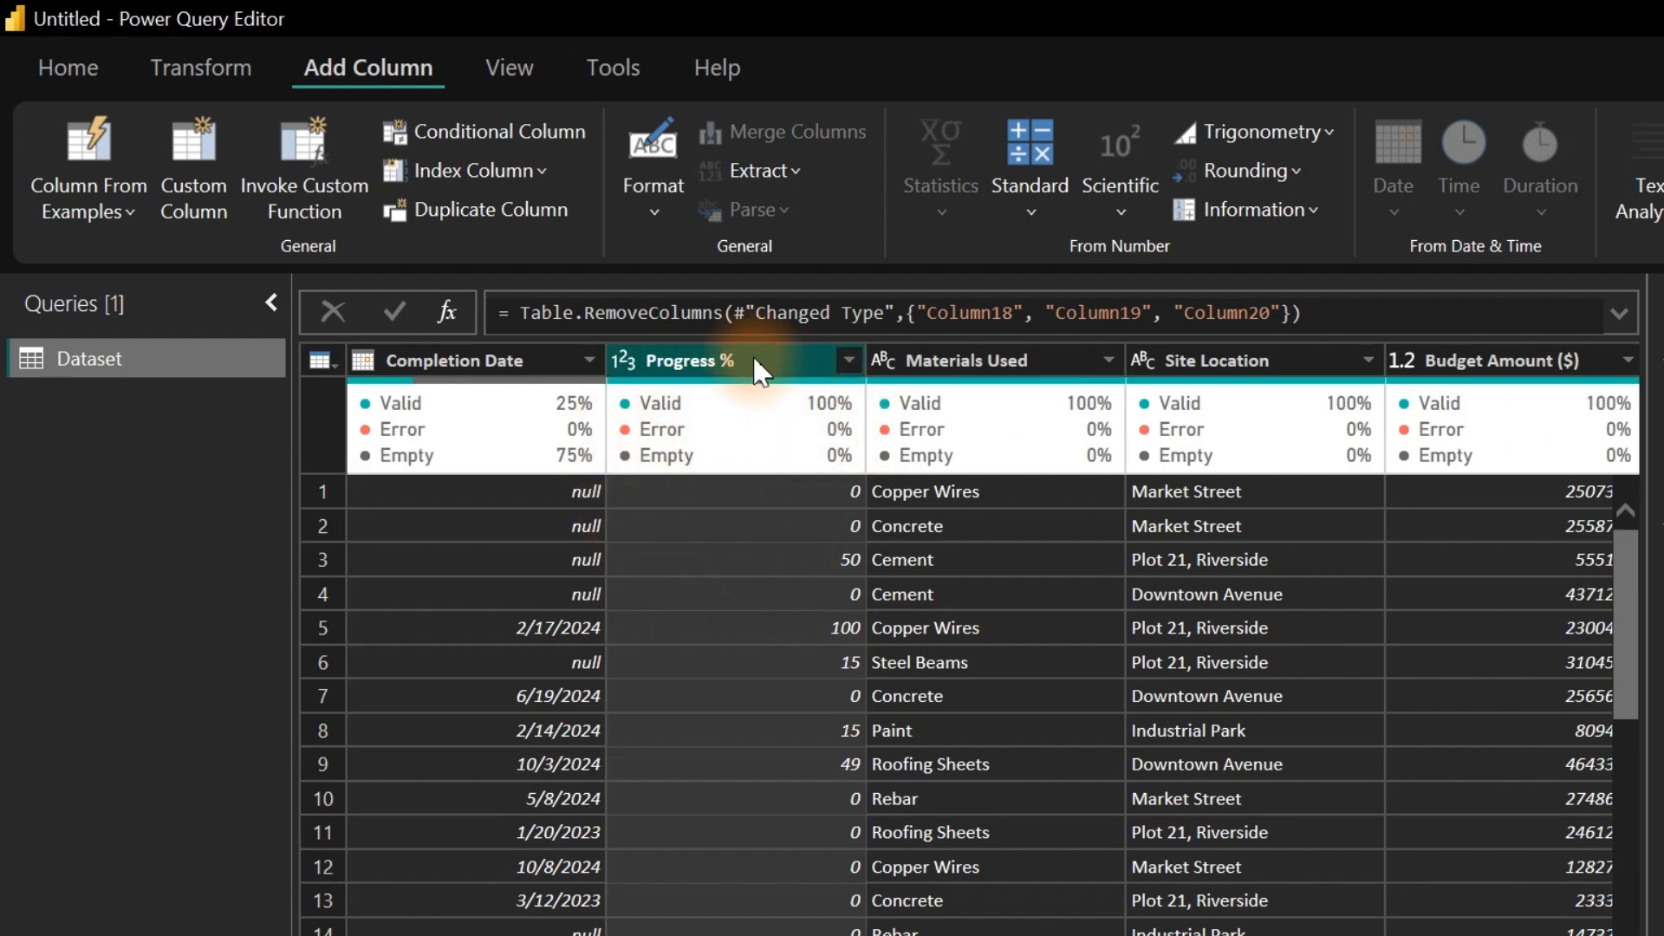
{"action": "left_click", "coordinate": [374, 80]}
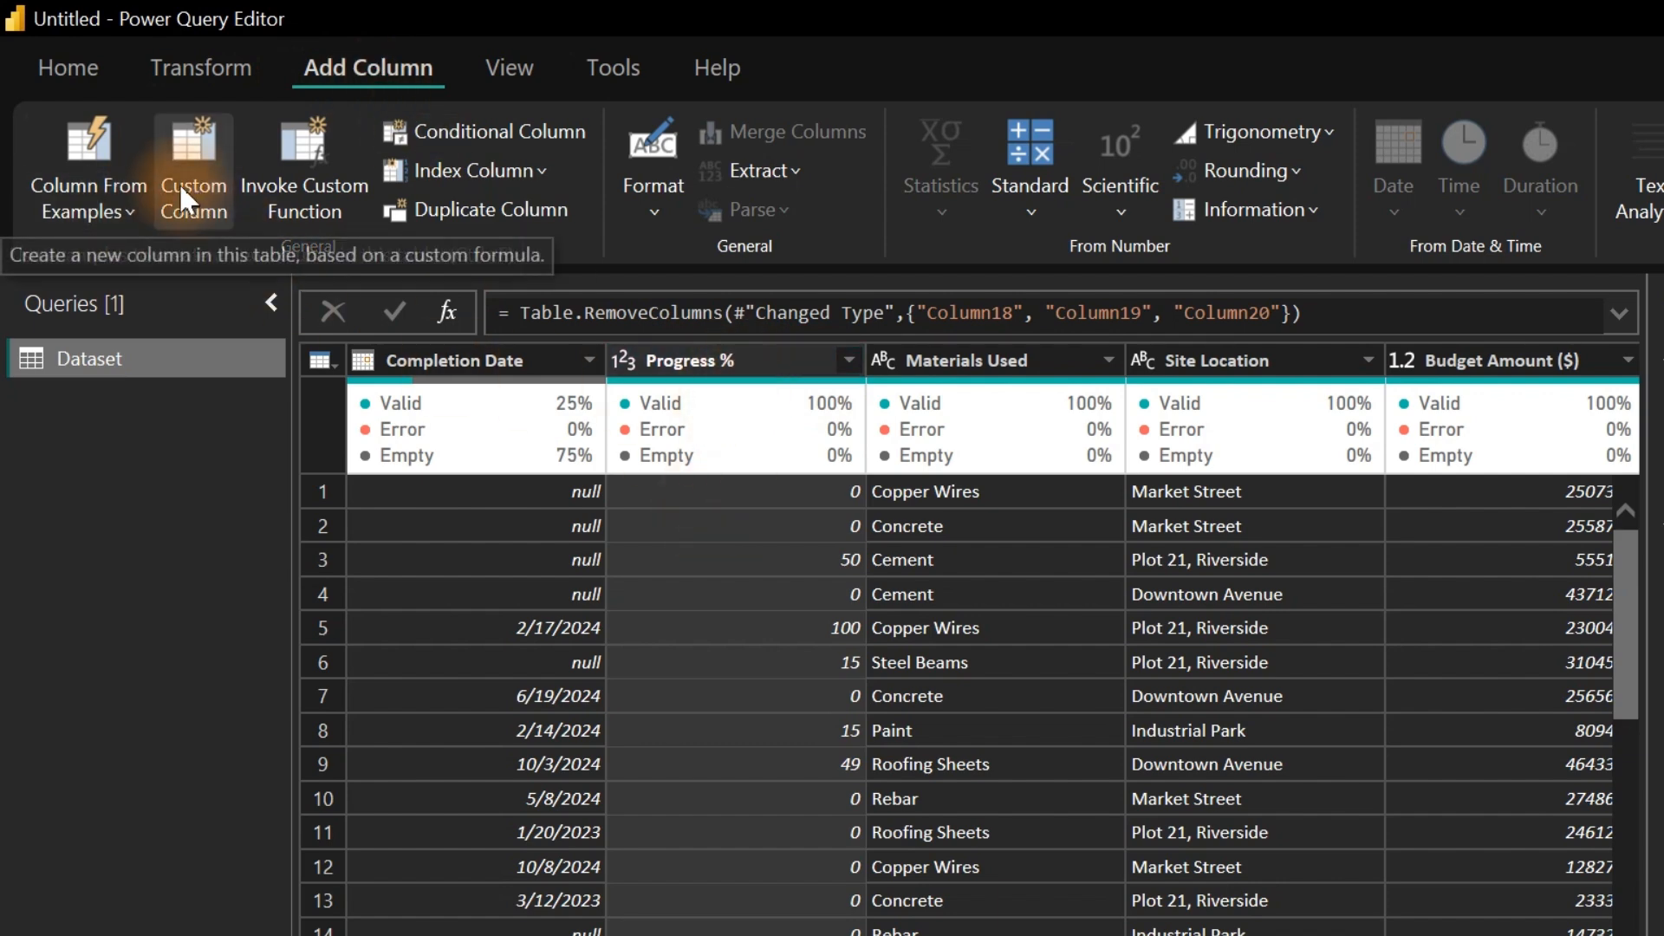
{"action": "left_click", "coordinate": [109, 206]}
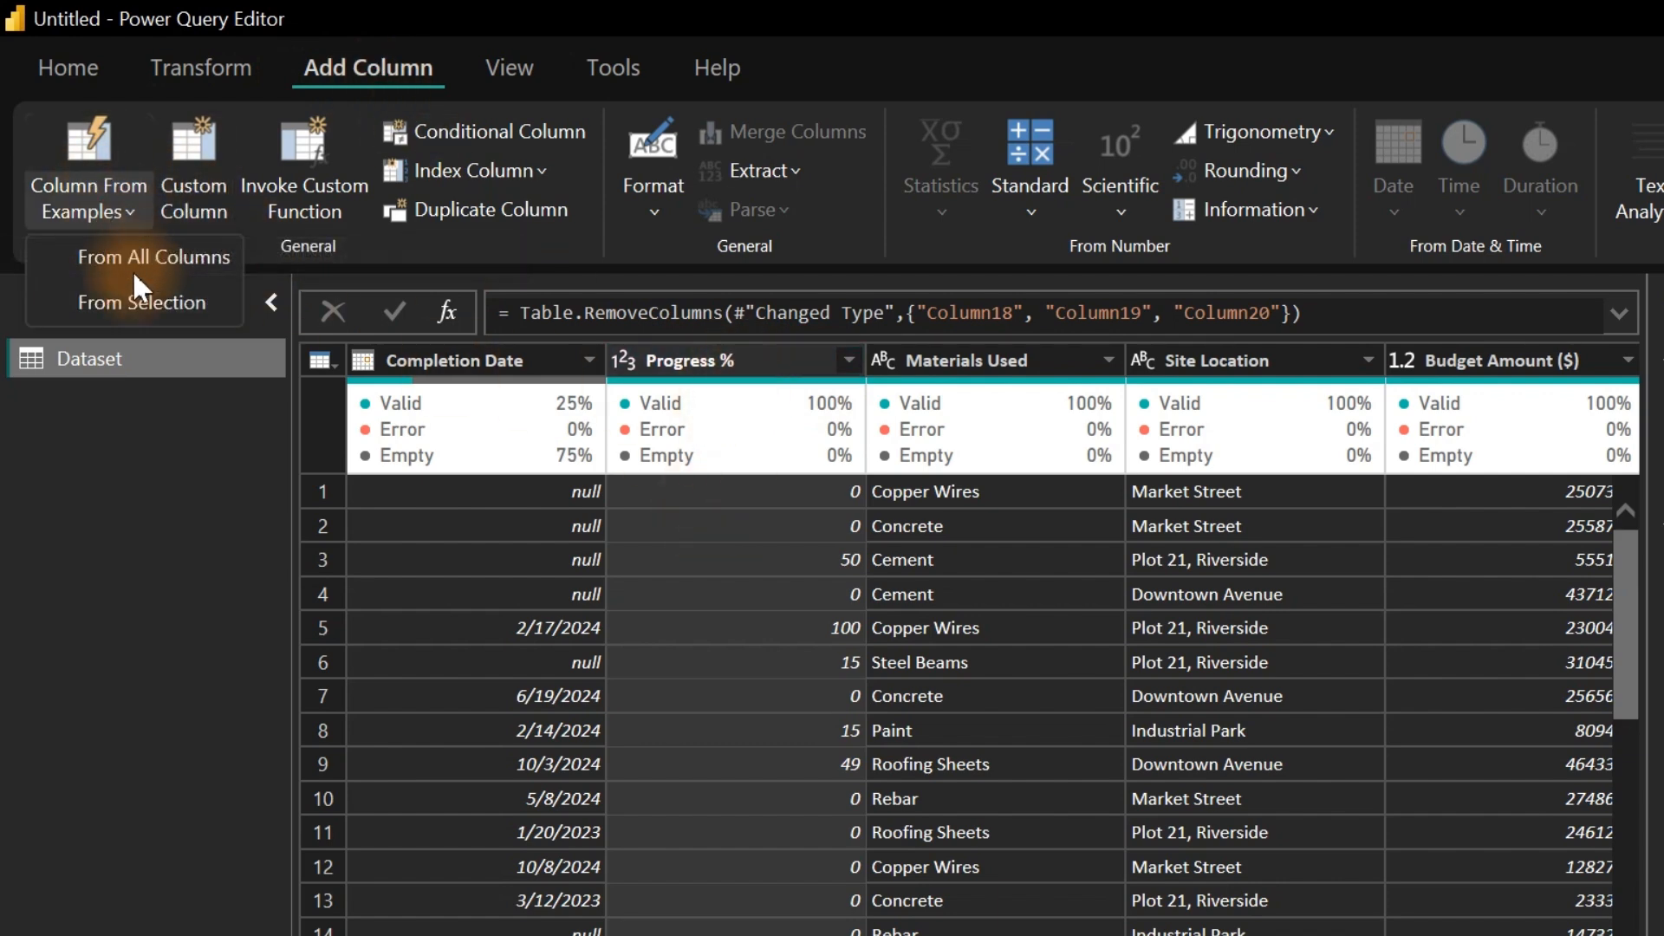
{"action": "left_click", "coordinate": [142, 314]}
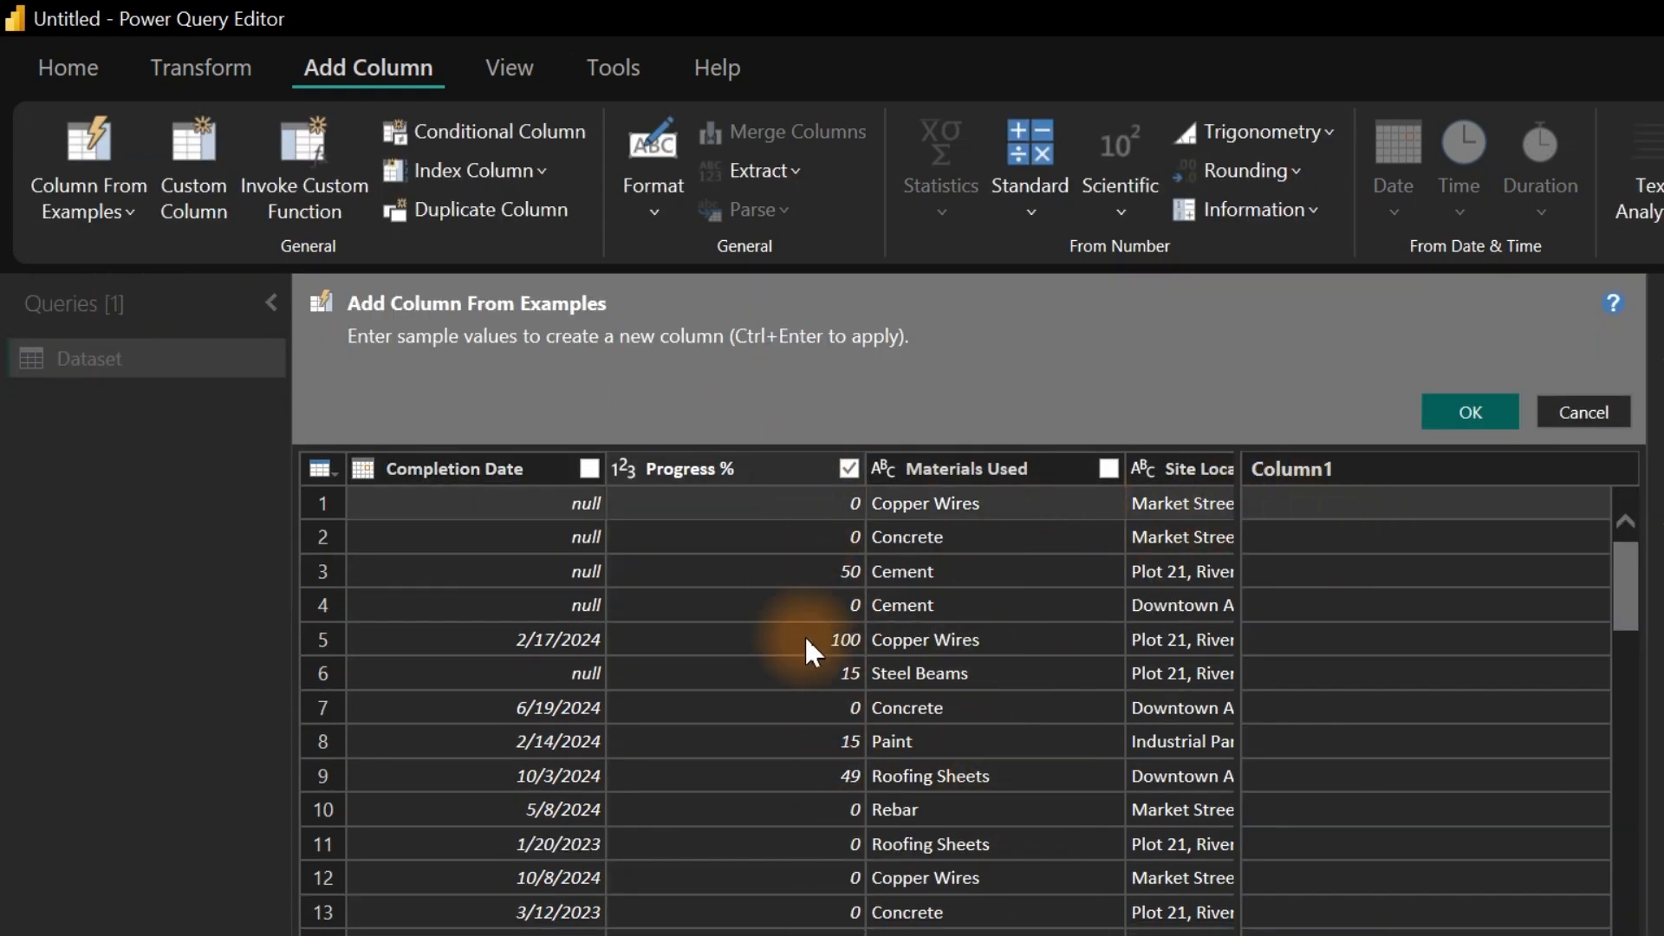
{"action": "left_click", "coordinate": [1406, 511]}
{"action": "type", "text": "0"}
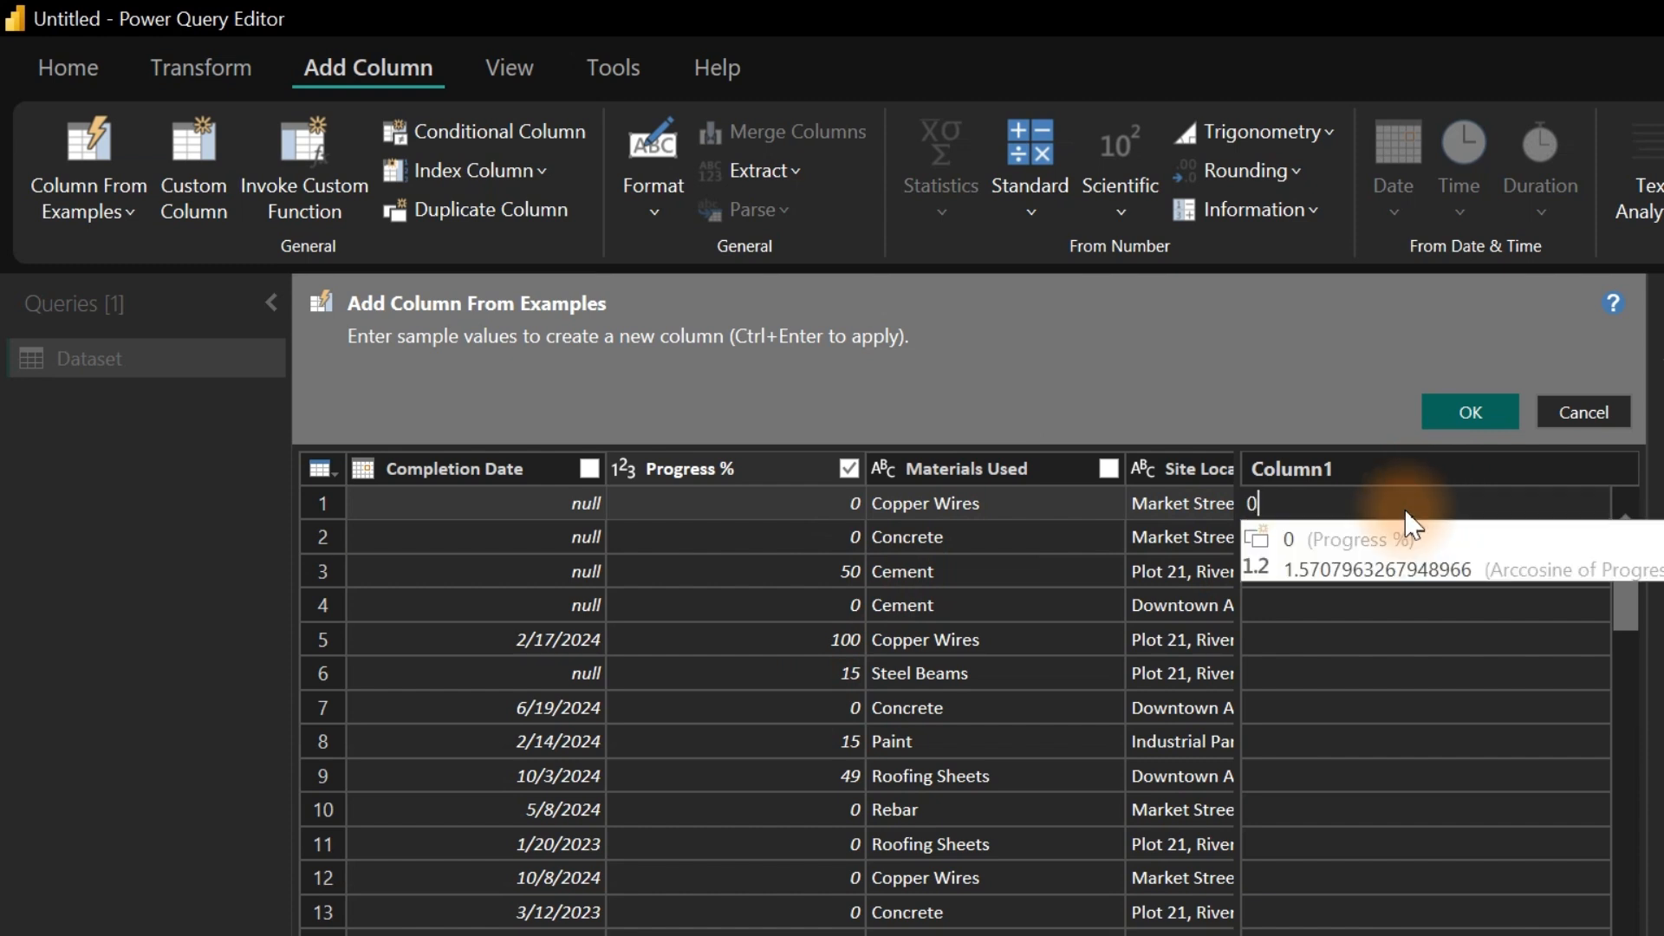
{"action": "type", "text": "%"}
{"action": "key", "text": "Return"}
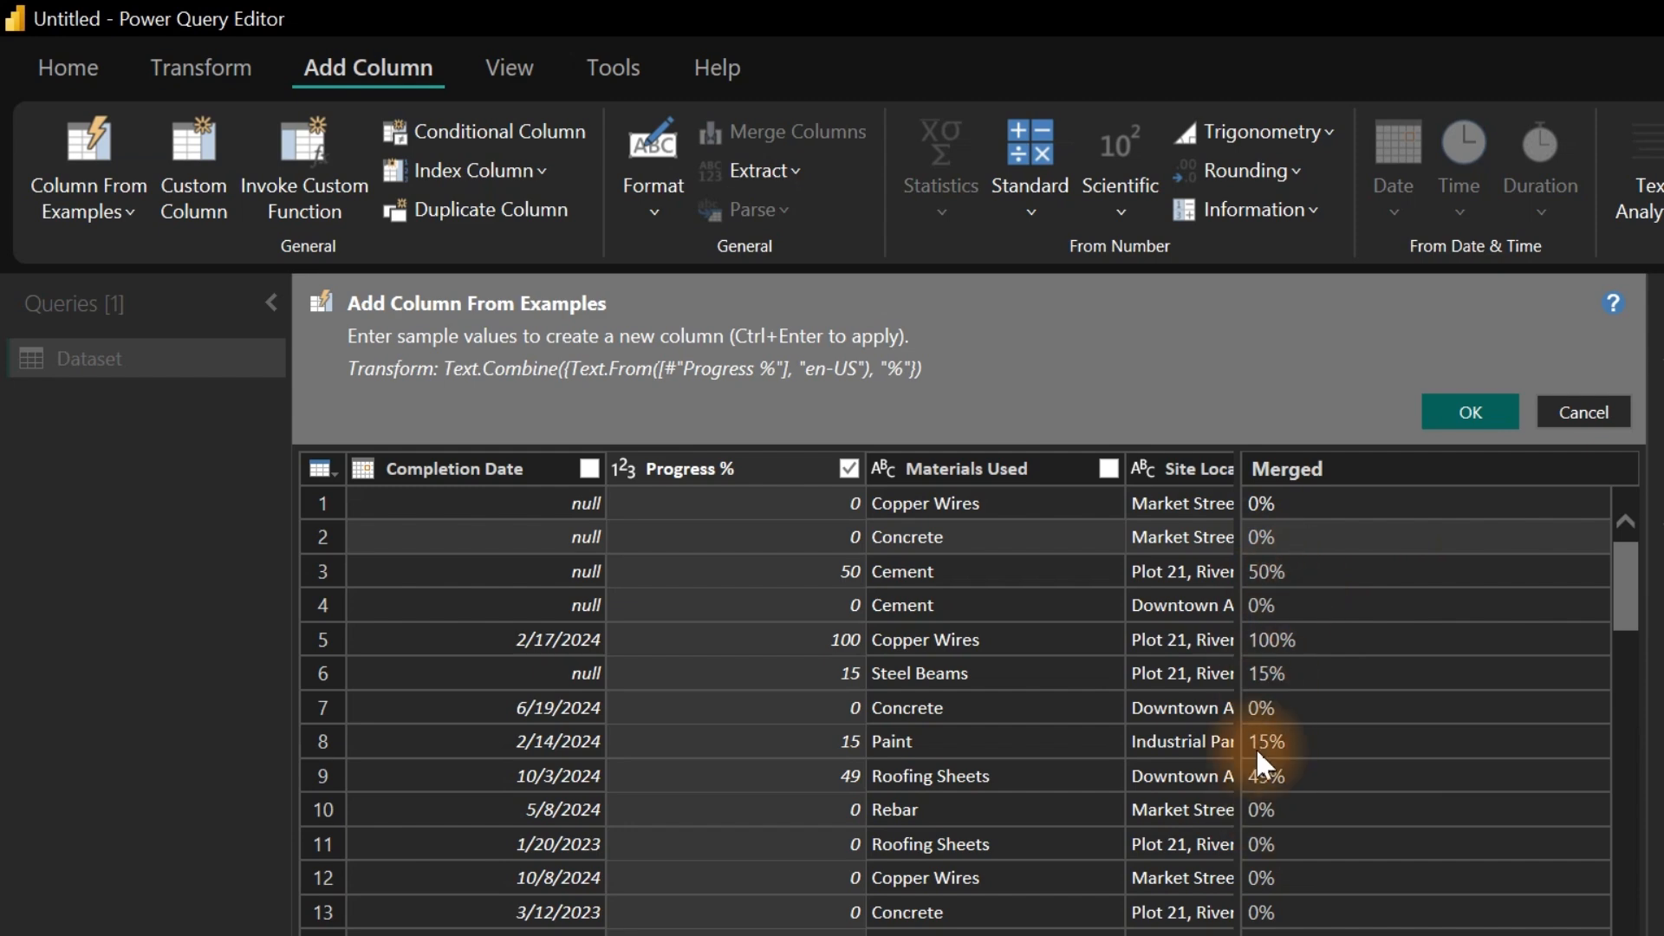
{"action": "left_click", "coordinate": [1457, 414]}
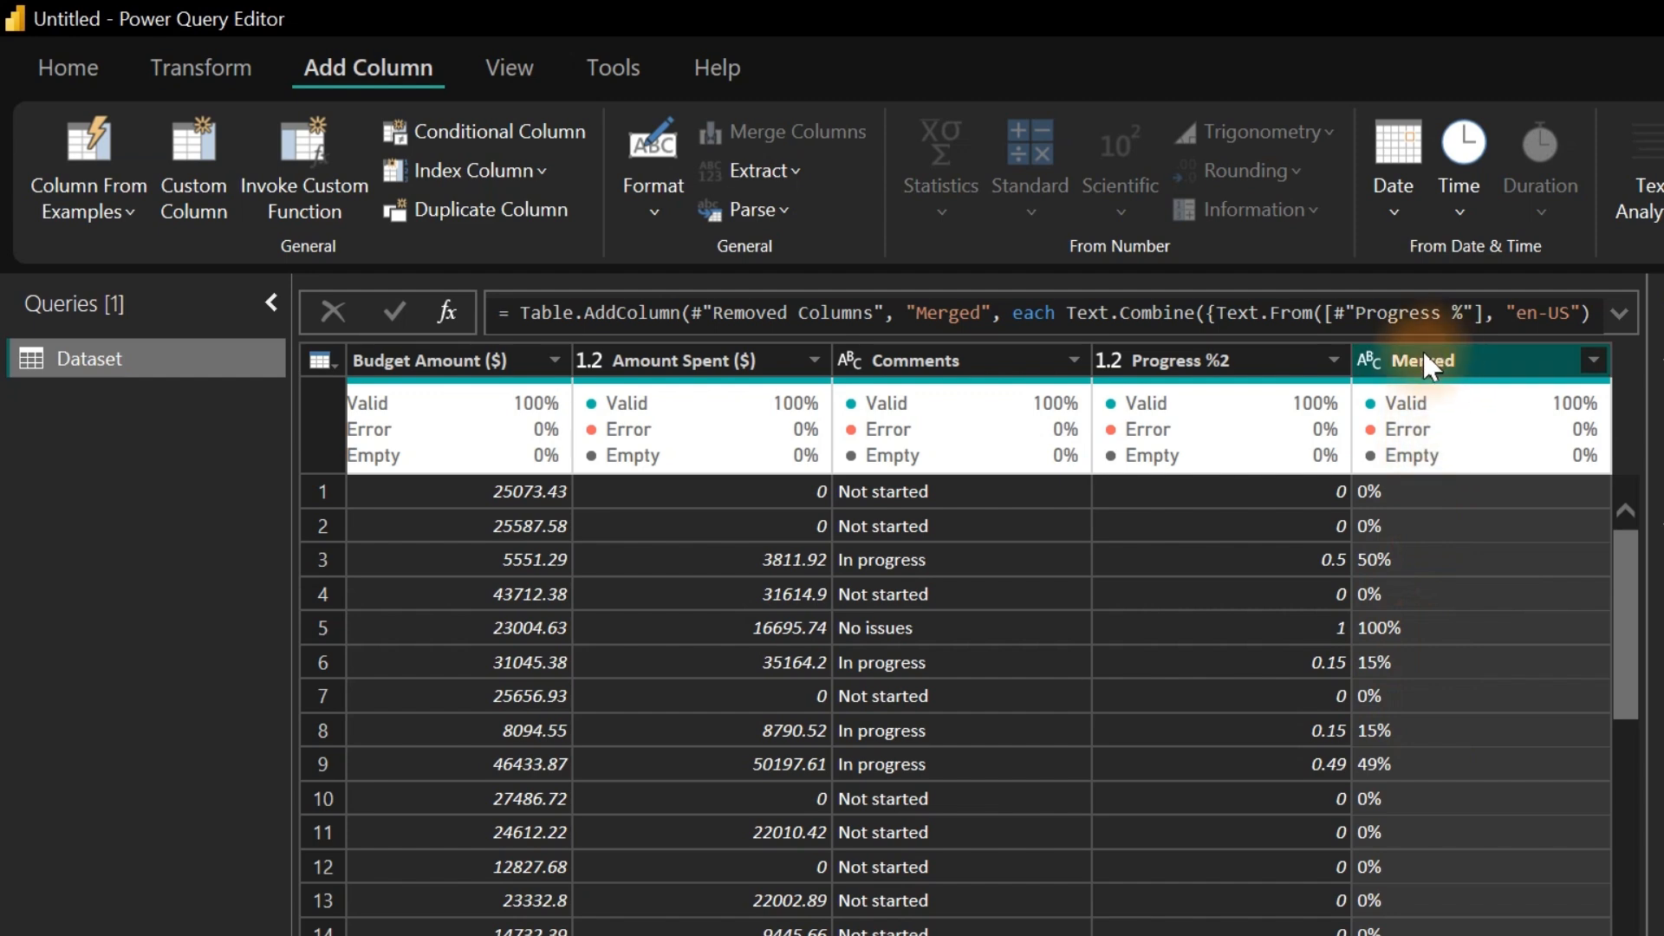
Set the data type of the Merged and Progress %2 columns to Percentage.
{"action": "left_click", "coordinate": [1373, 361]}
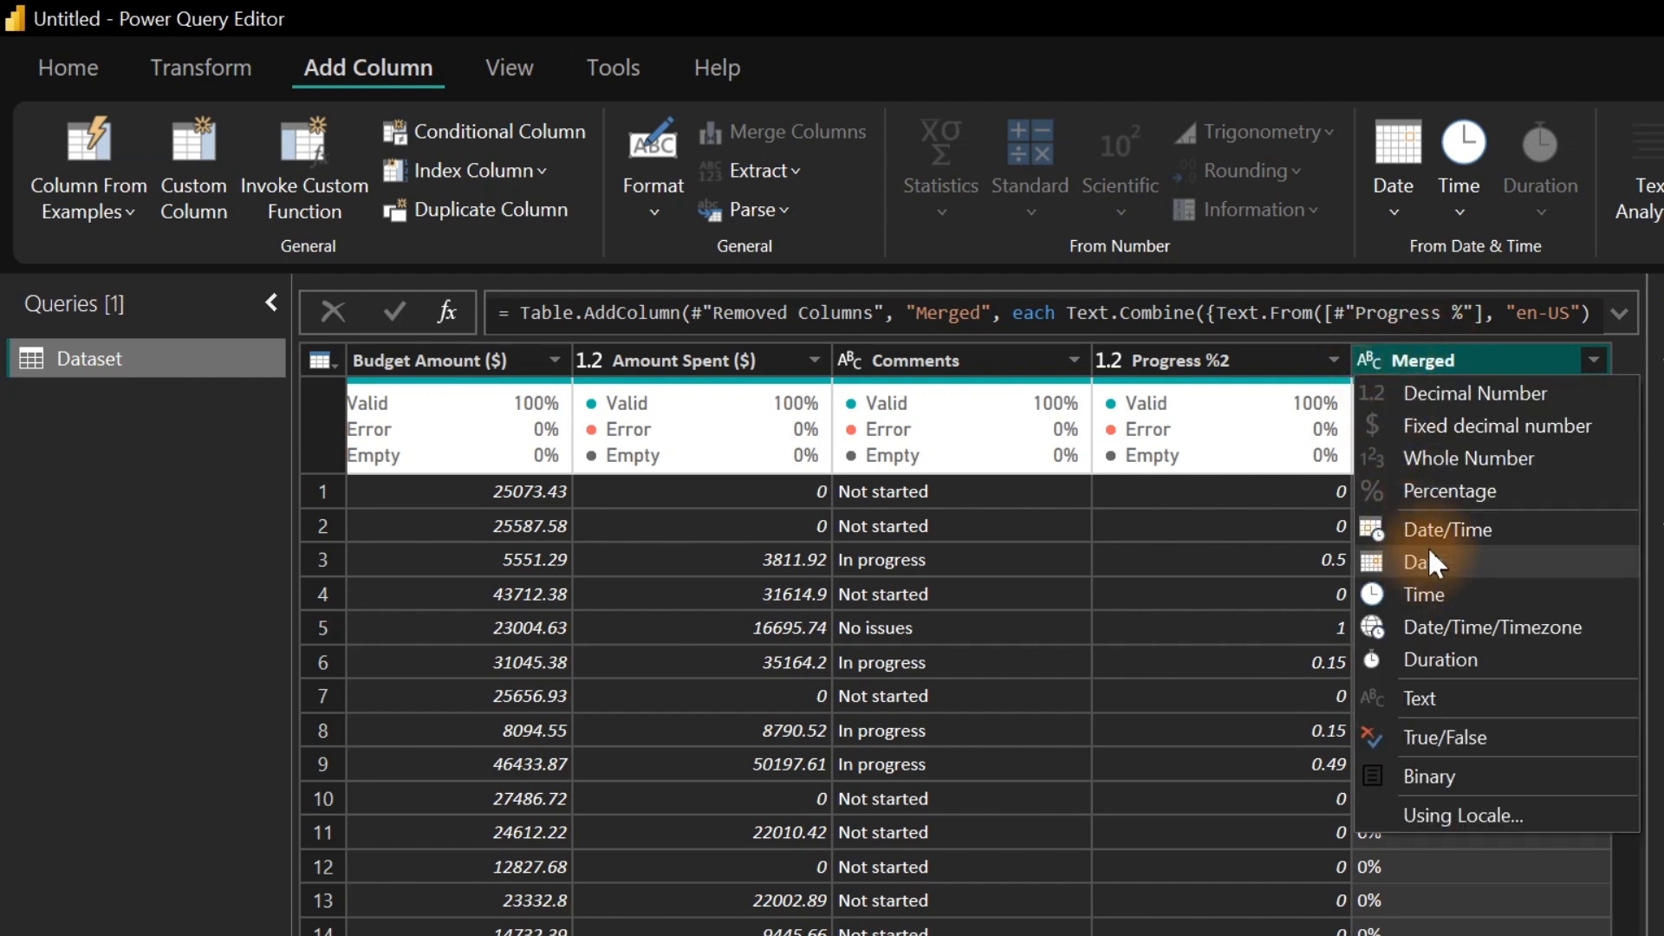
{"action": "left_click", "coordinate": [1436, 479]}
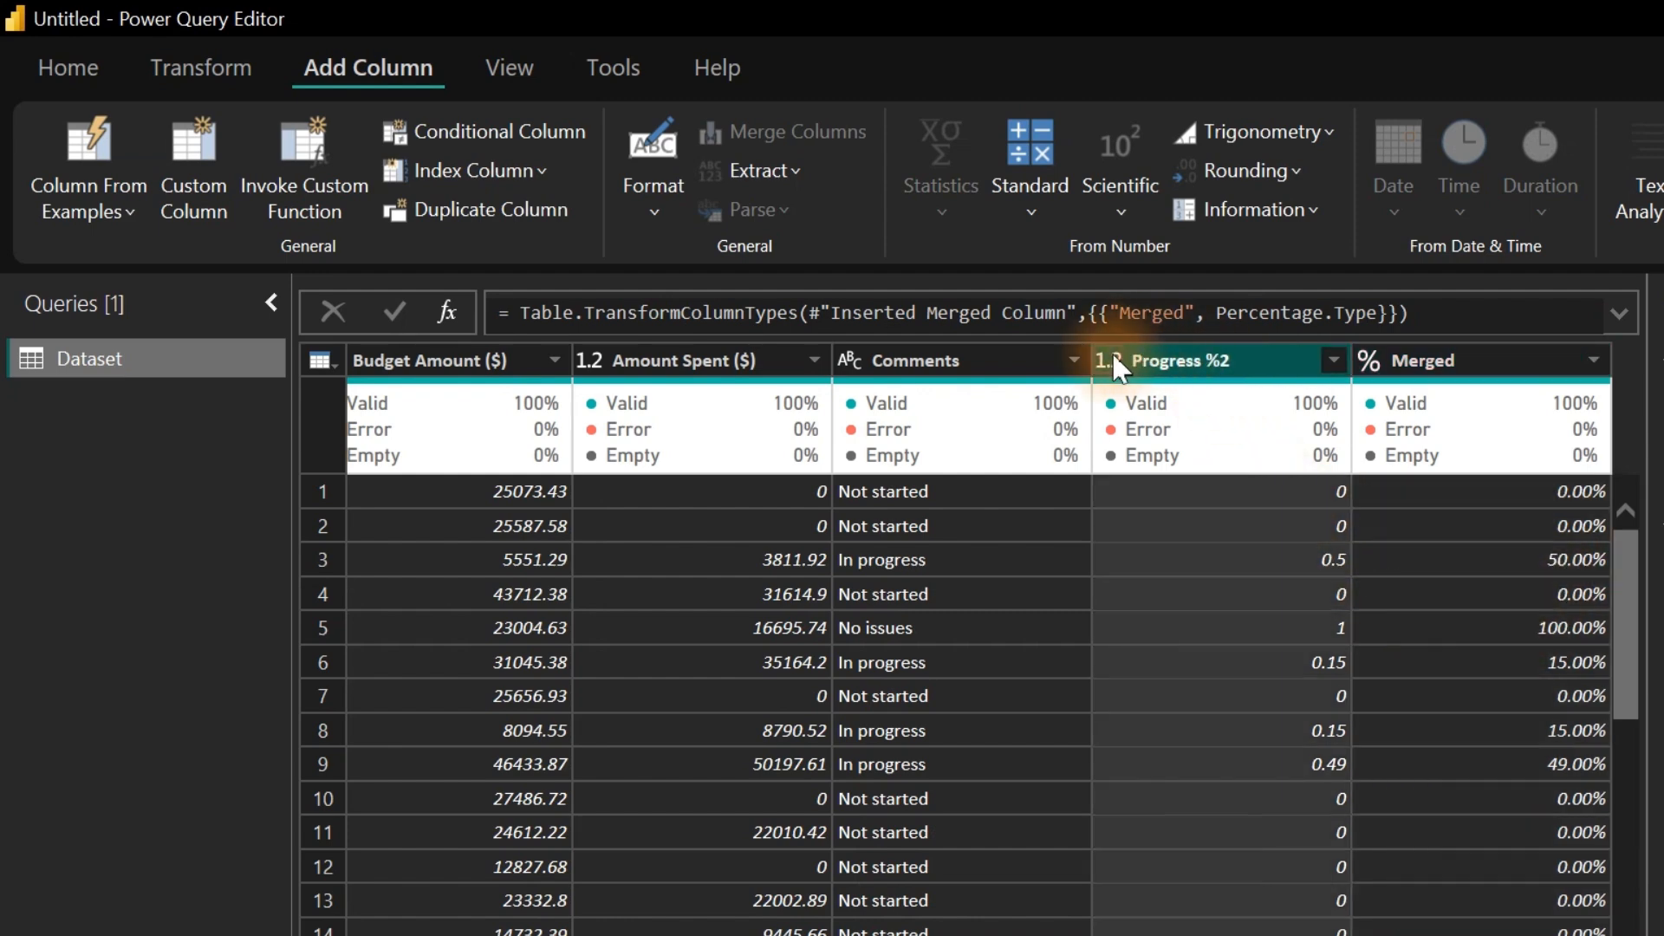
{"action": "left_click", "coordinate": [1108, 360]}
{"action": "left_click", "coordinate": [1196, 487]}
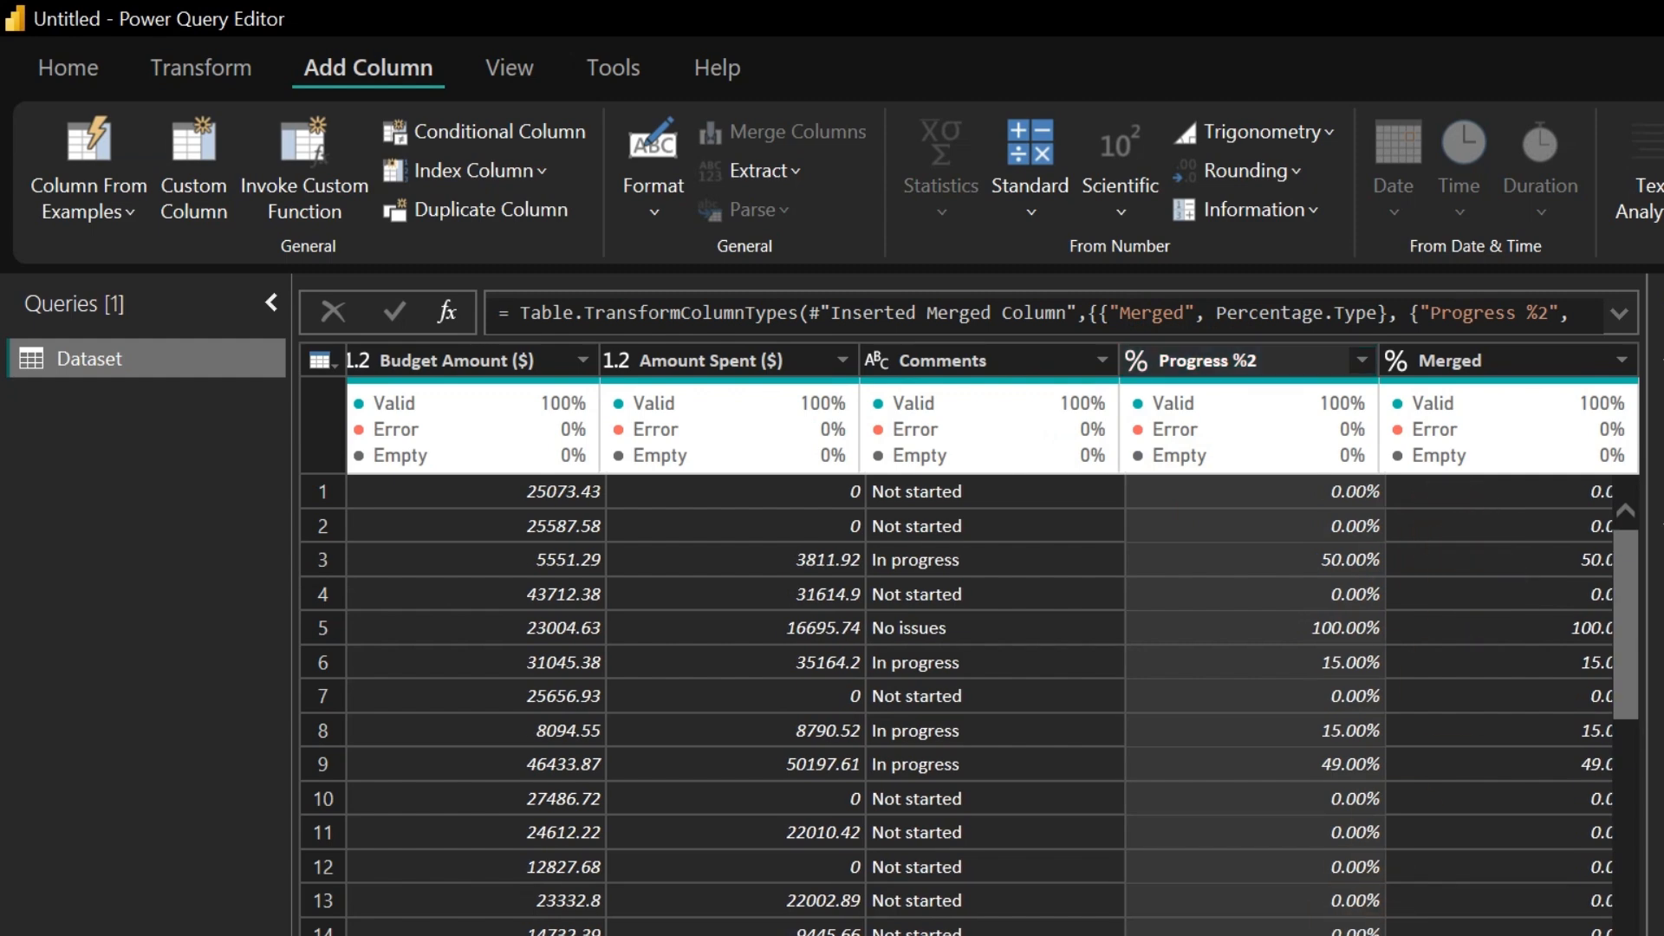
Try removing duplicates based on the original Progress % column, and delete that applied step.
{"action": "scroll", "coordinate": [792, 748], "scroll_direction": "left", "scroll_amount": 10}
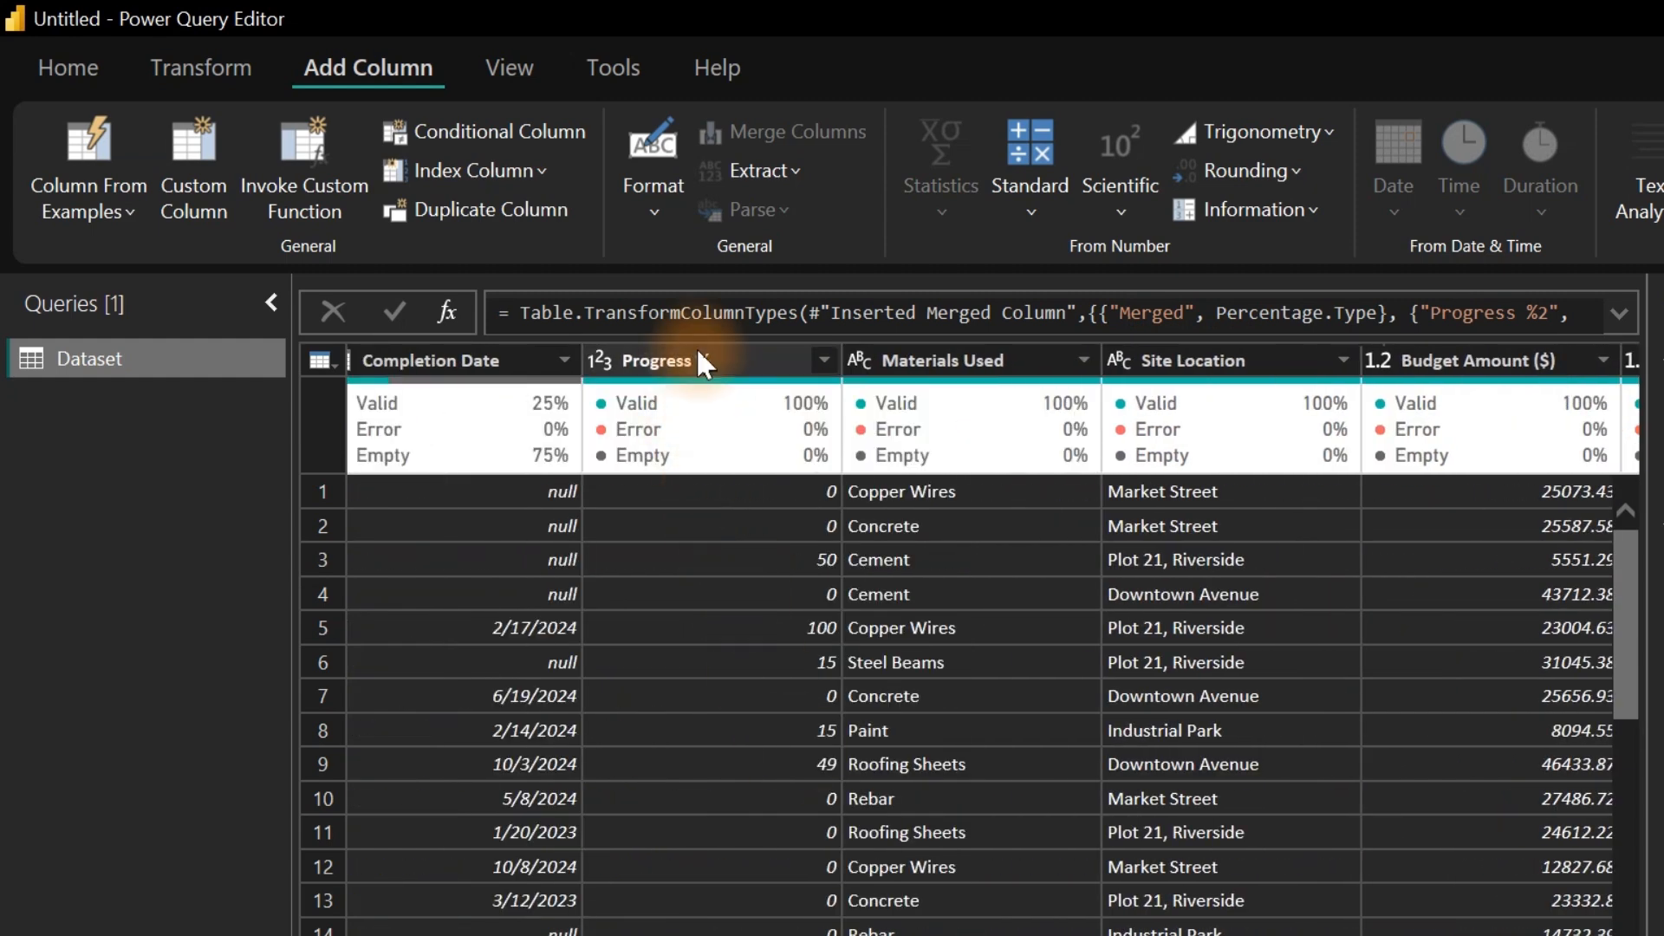
{"action": "left_click", "coordinate": [704, 363]}
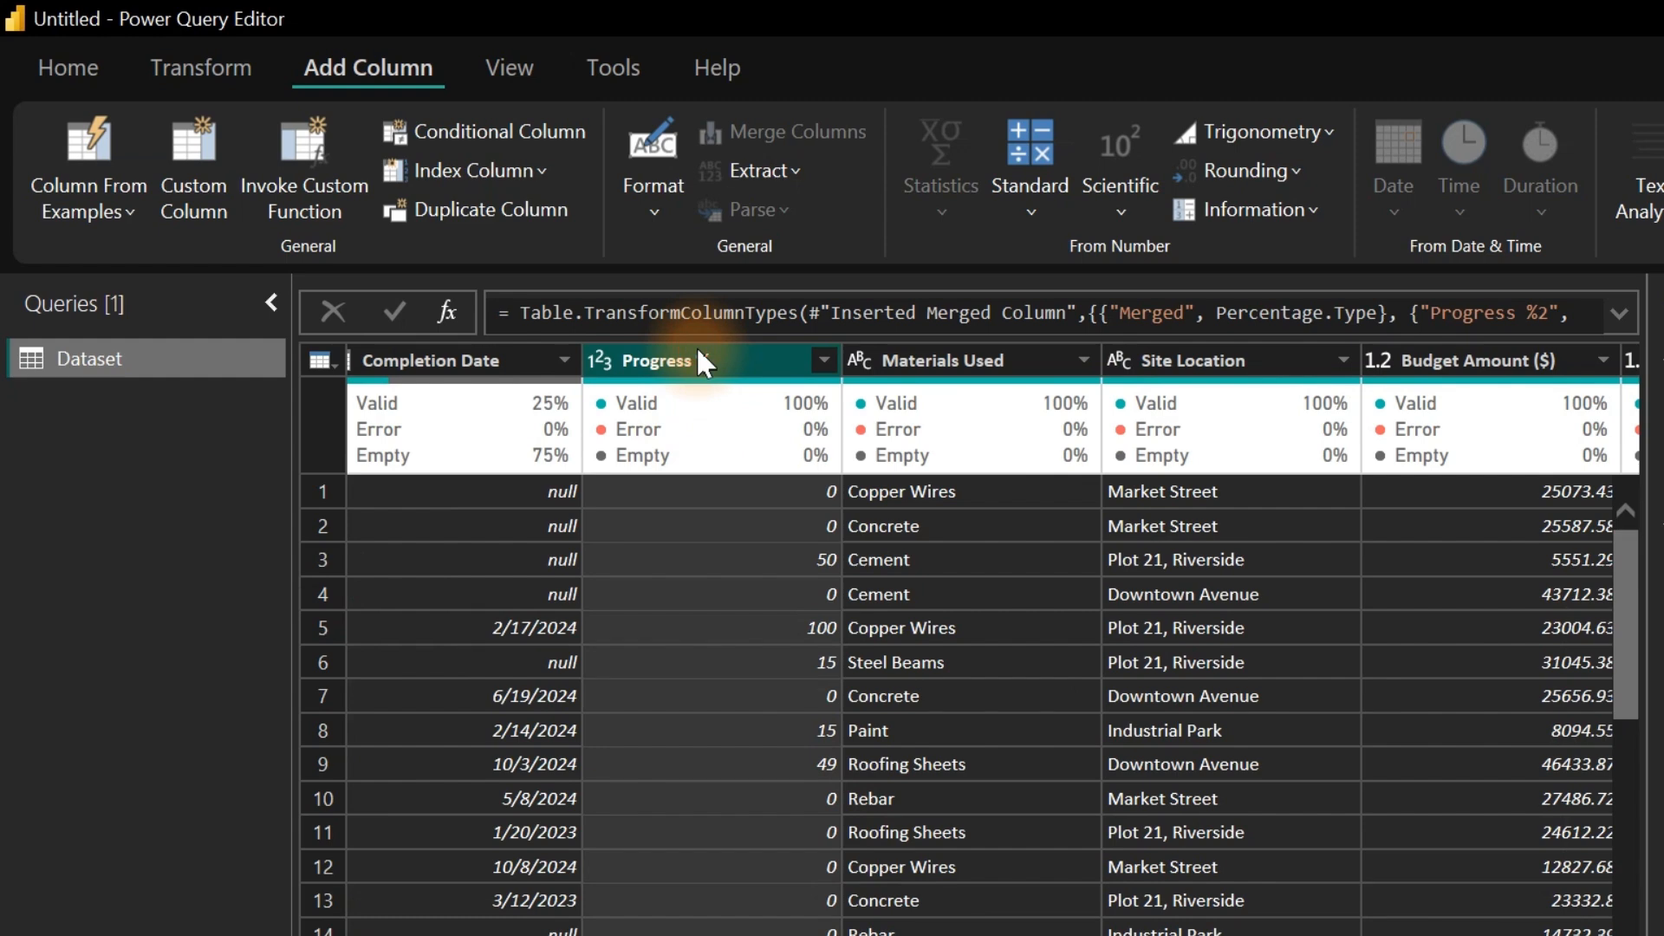
{"action": "right_click", "coordinate": [699, 351]}
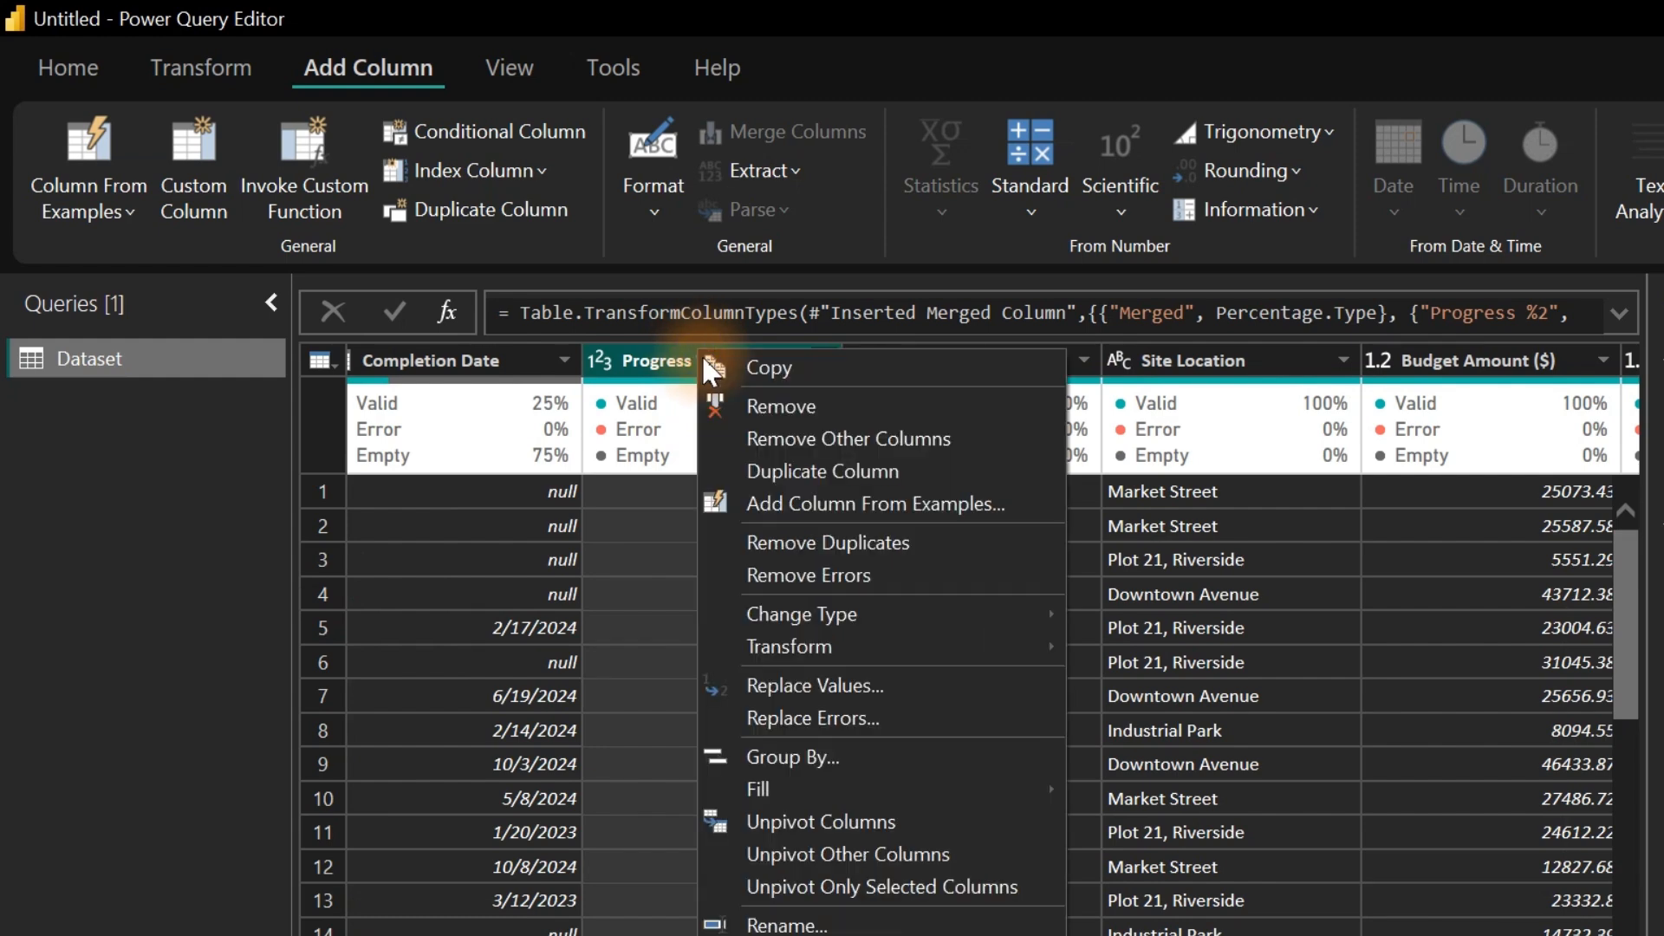
{"action": "left_click", "coordinate": [825, 543]}
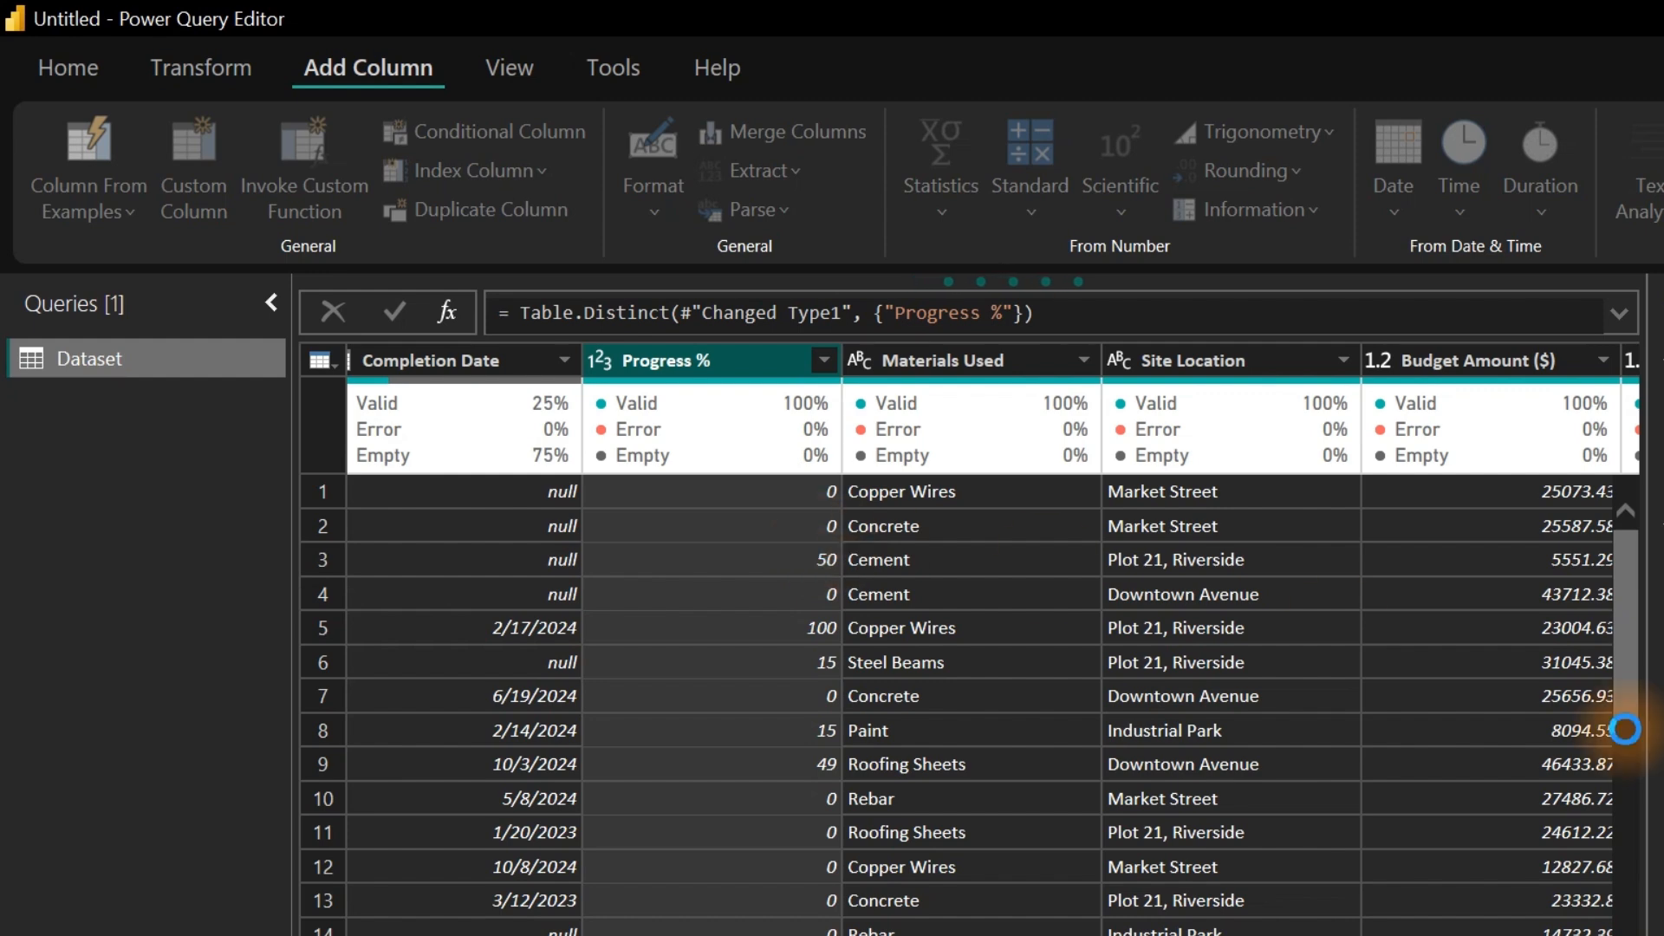
{"action": "left_click", "coordinate": [1662, 763]}
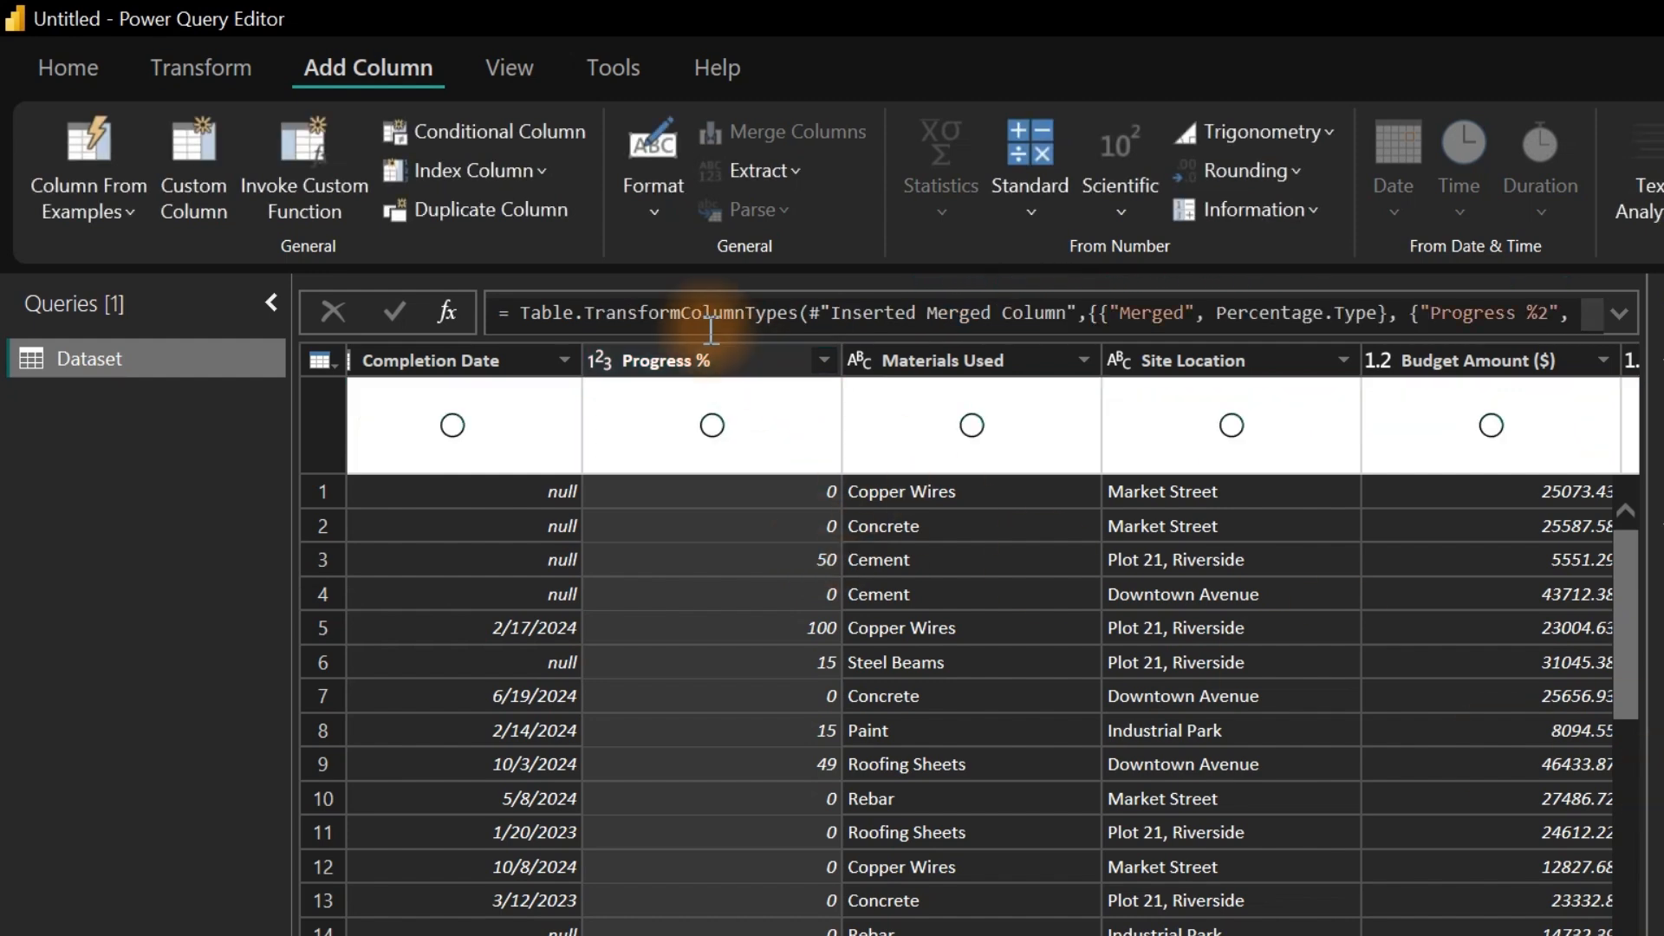
Remove the original Progress % column and the Merged column from the Dataset query.
{"action": "right_click", "coordinate": [704, 359]}
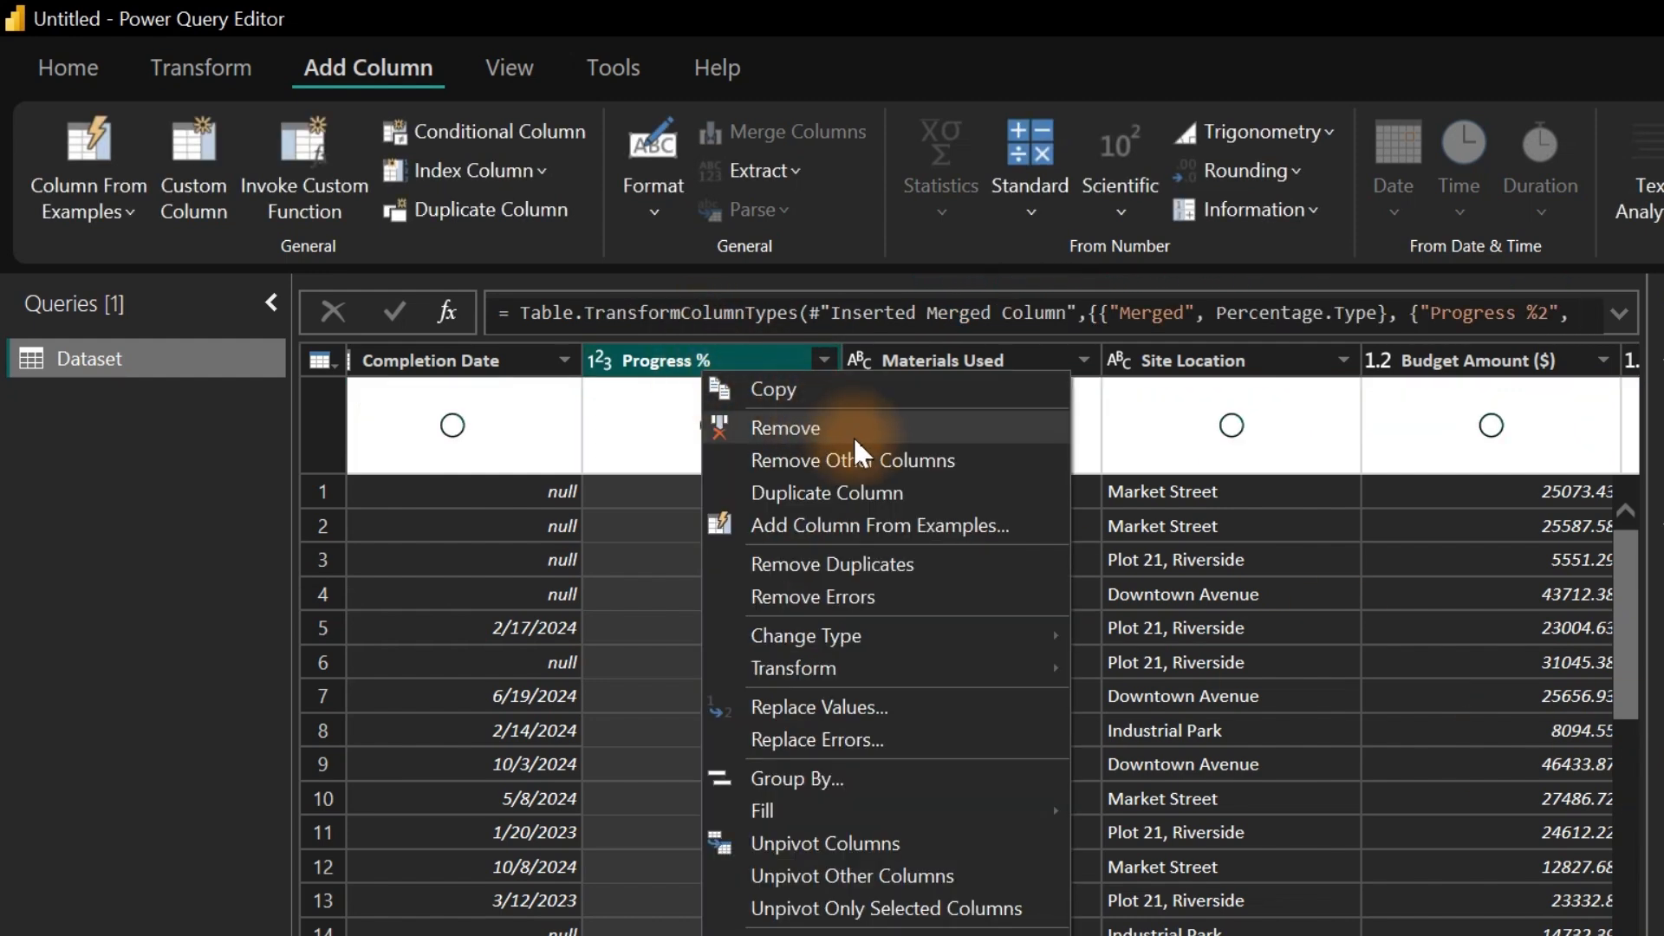
{"action": "left_click", "coordinate": [785, 429]}
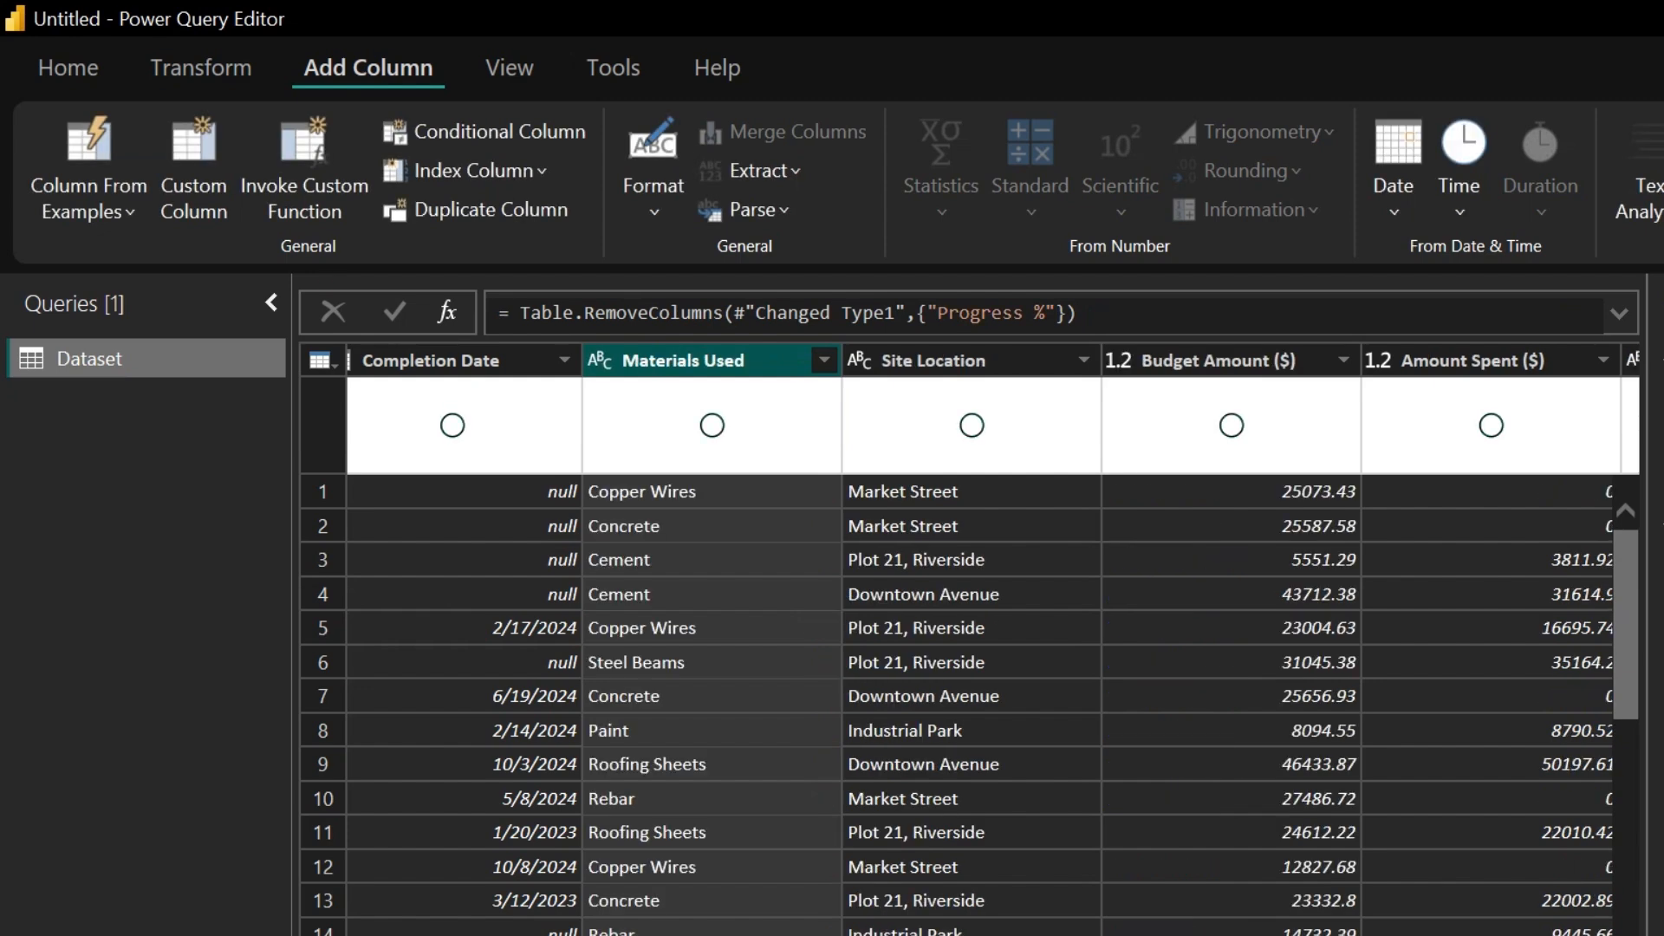
{"action": "left_click_drag", "start_coordinate": [997, 934], "coordinate": [1300, 935]}
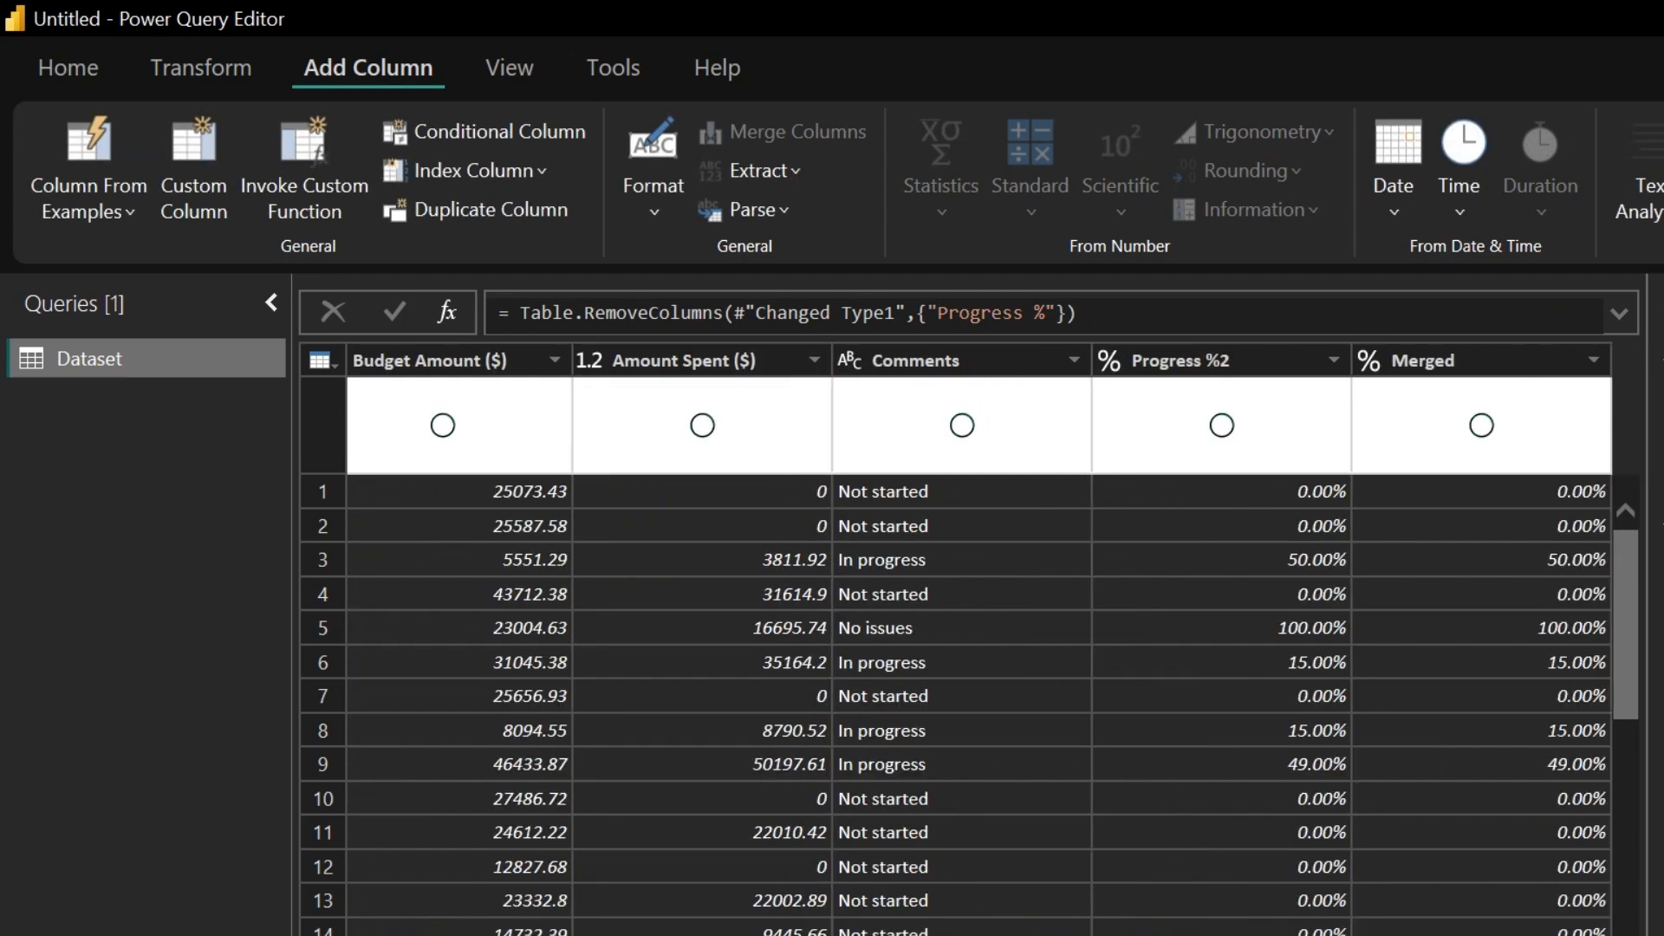
{"action": "left_click", "coordinate": [1248, 371]}
{"action": "right_click", "coordinate": [1249, 371]}
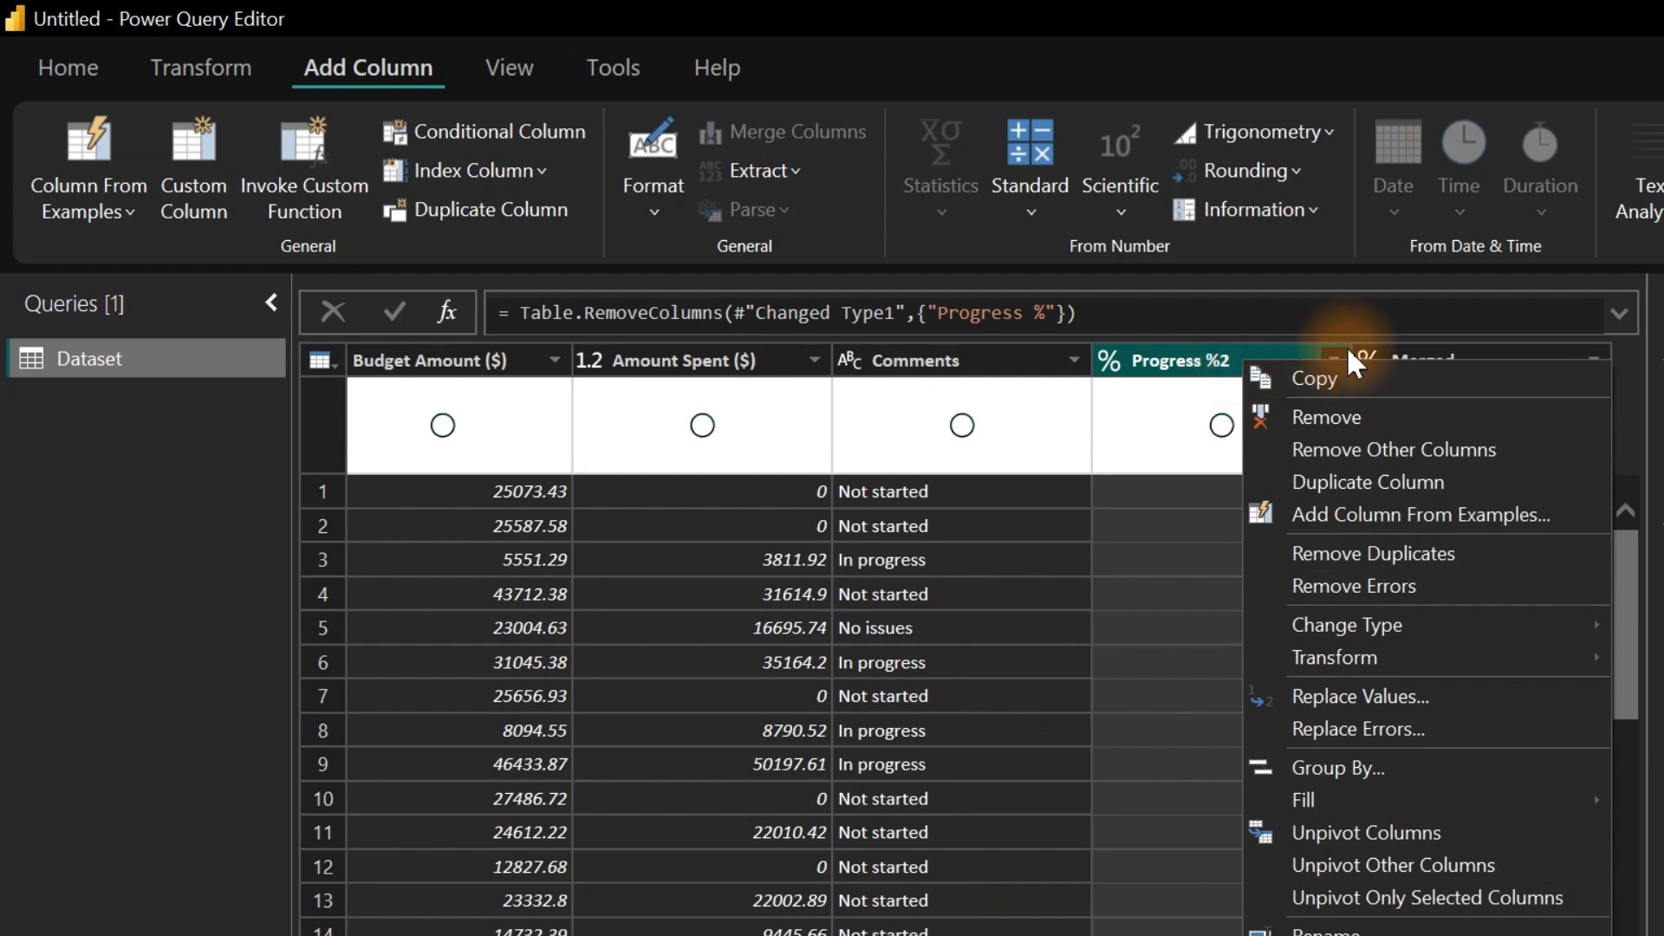
{"action": "left_click", "coordinate": [1481, 357]}
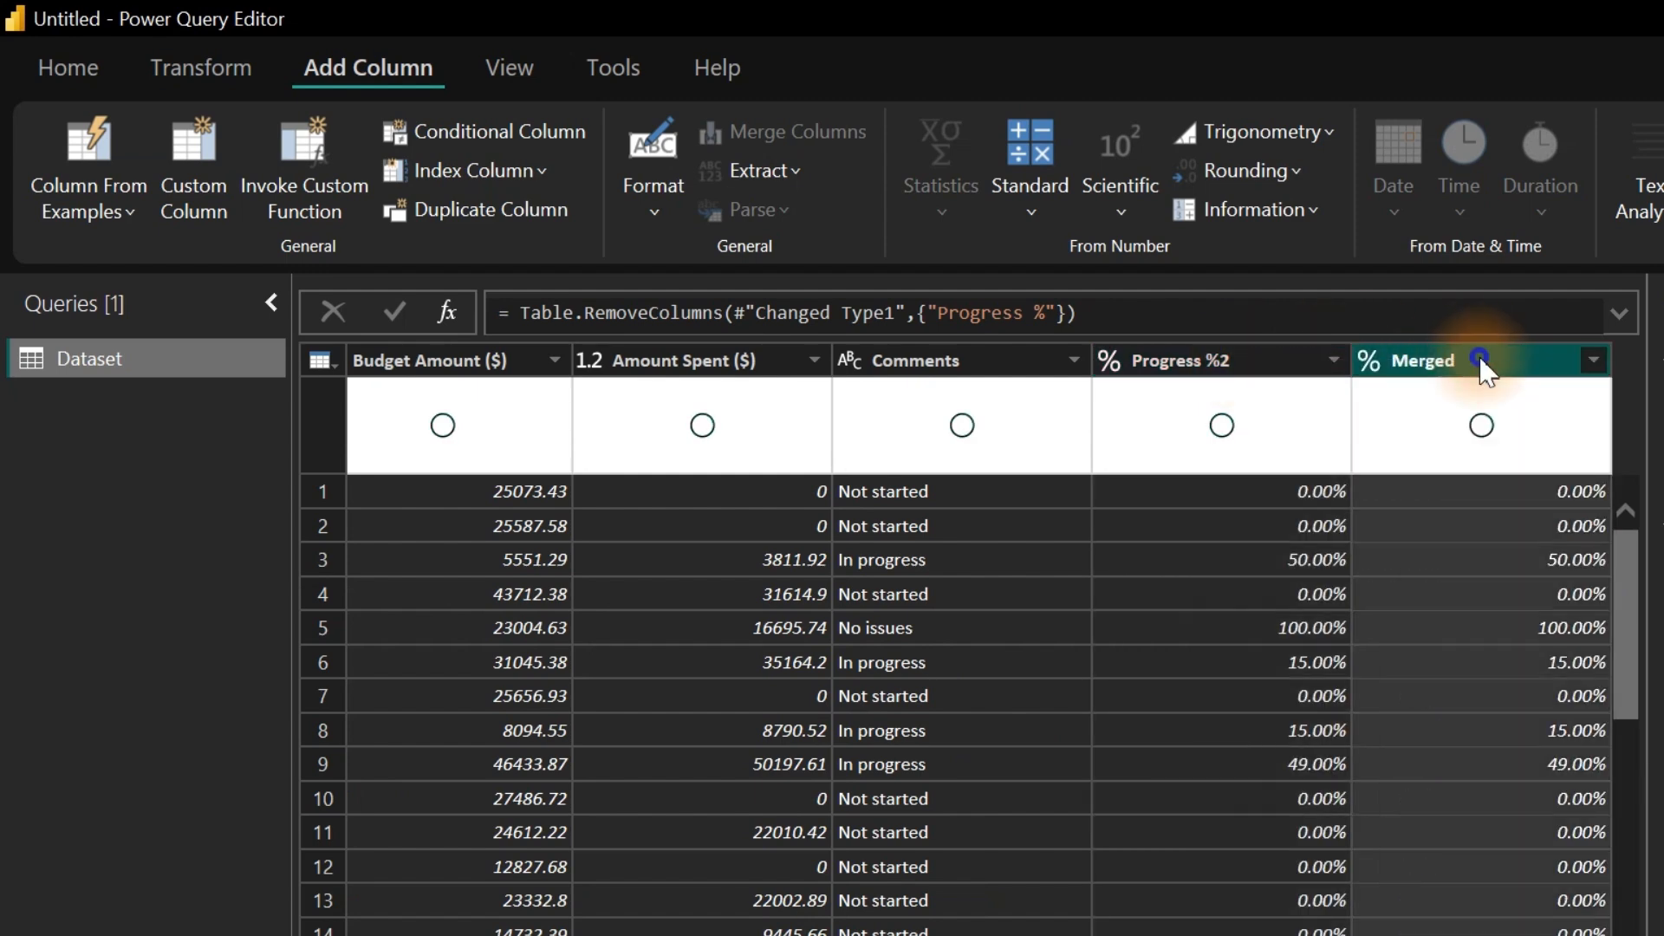
{"action": "right_click", "coordinate": [1482, 360]}
{"action": "left_click", "coordinate": [1573, 426]}
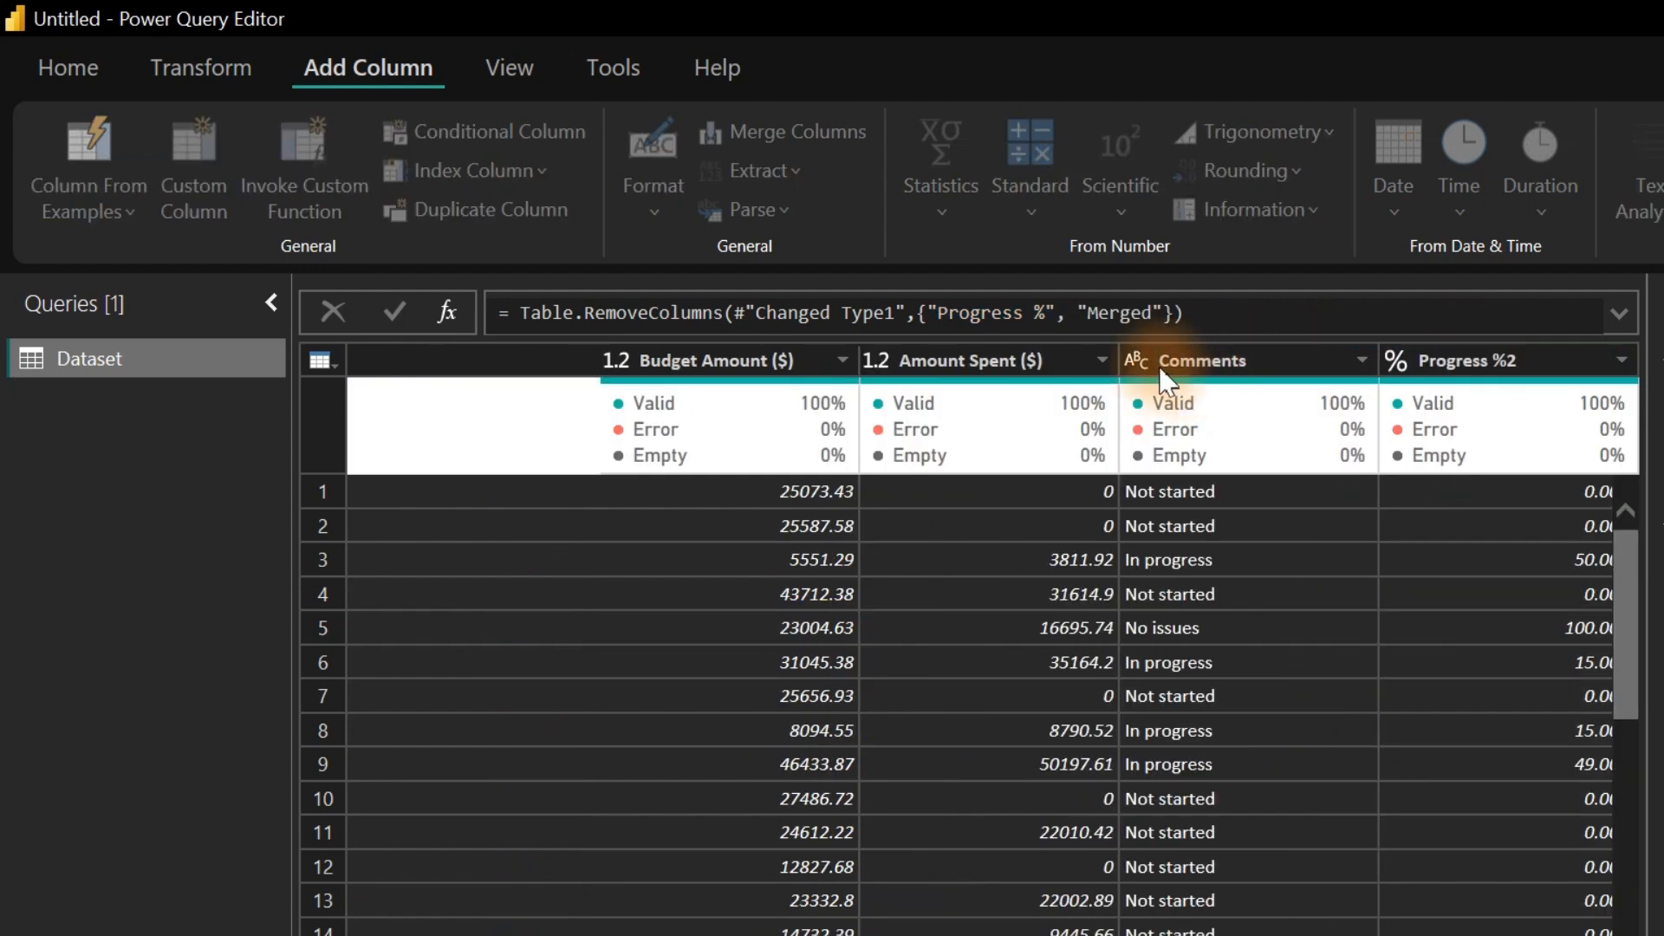
Rename the Progress %2 column as Progress %.
{"action": "double_click", "coordinate": [1477, 356]}
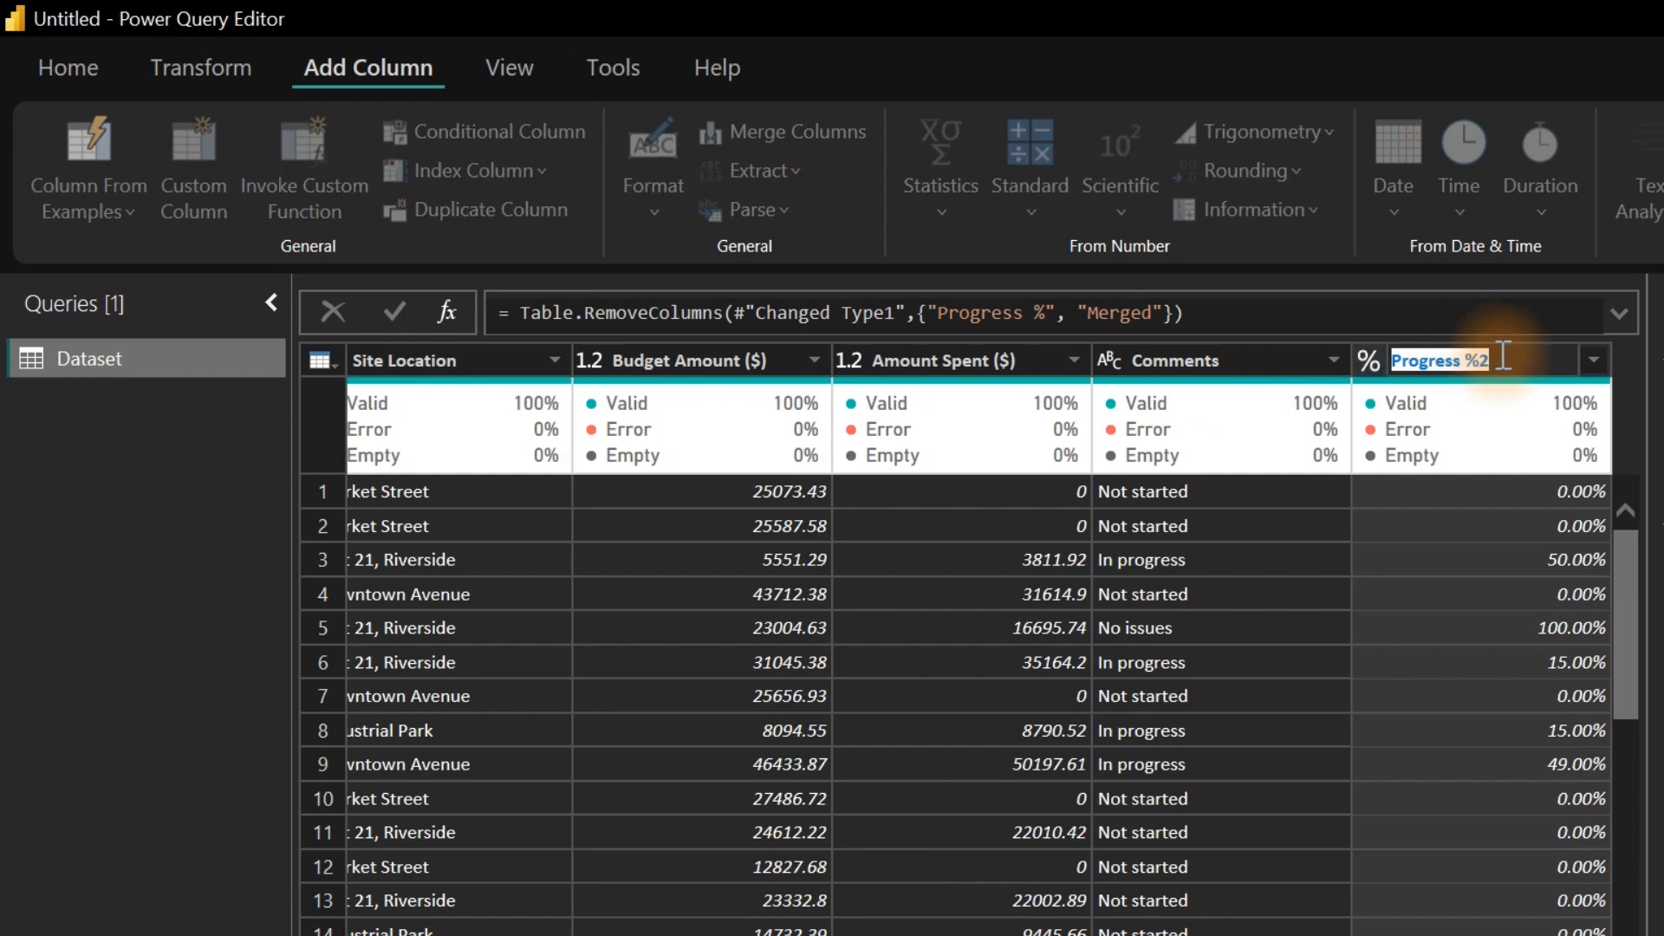
{"action": "left_click", "coordinate": [1502, 358]}
{"action": "key", "text": "BackSpace"}
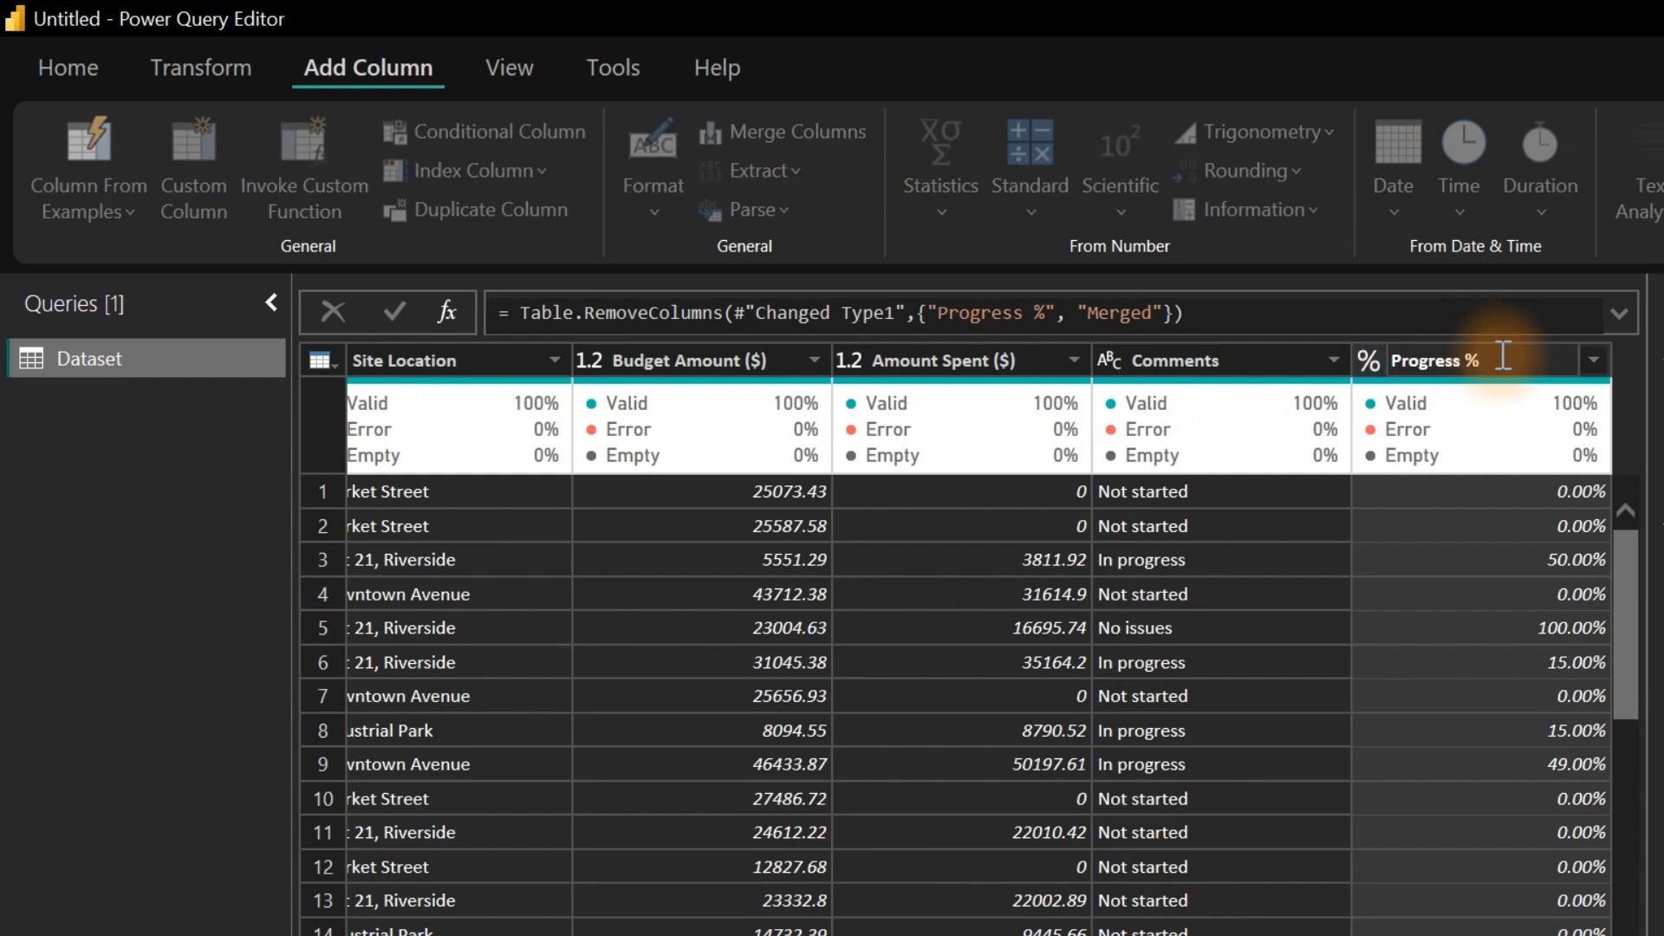
{"action": "key", "text": "Return"}
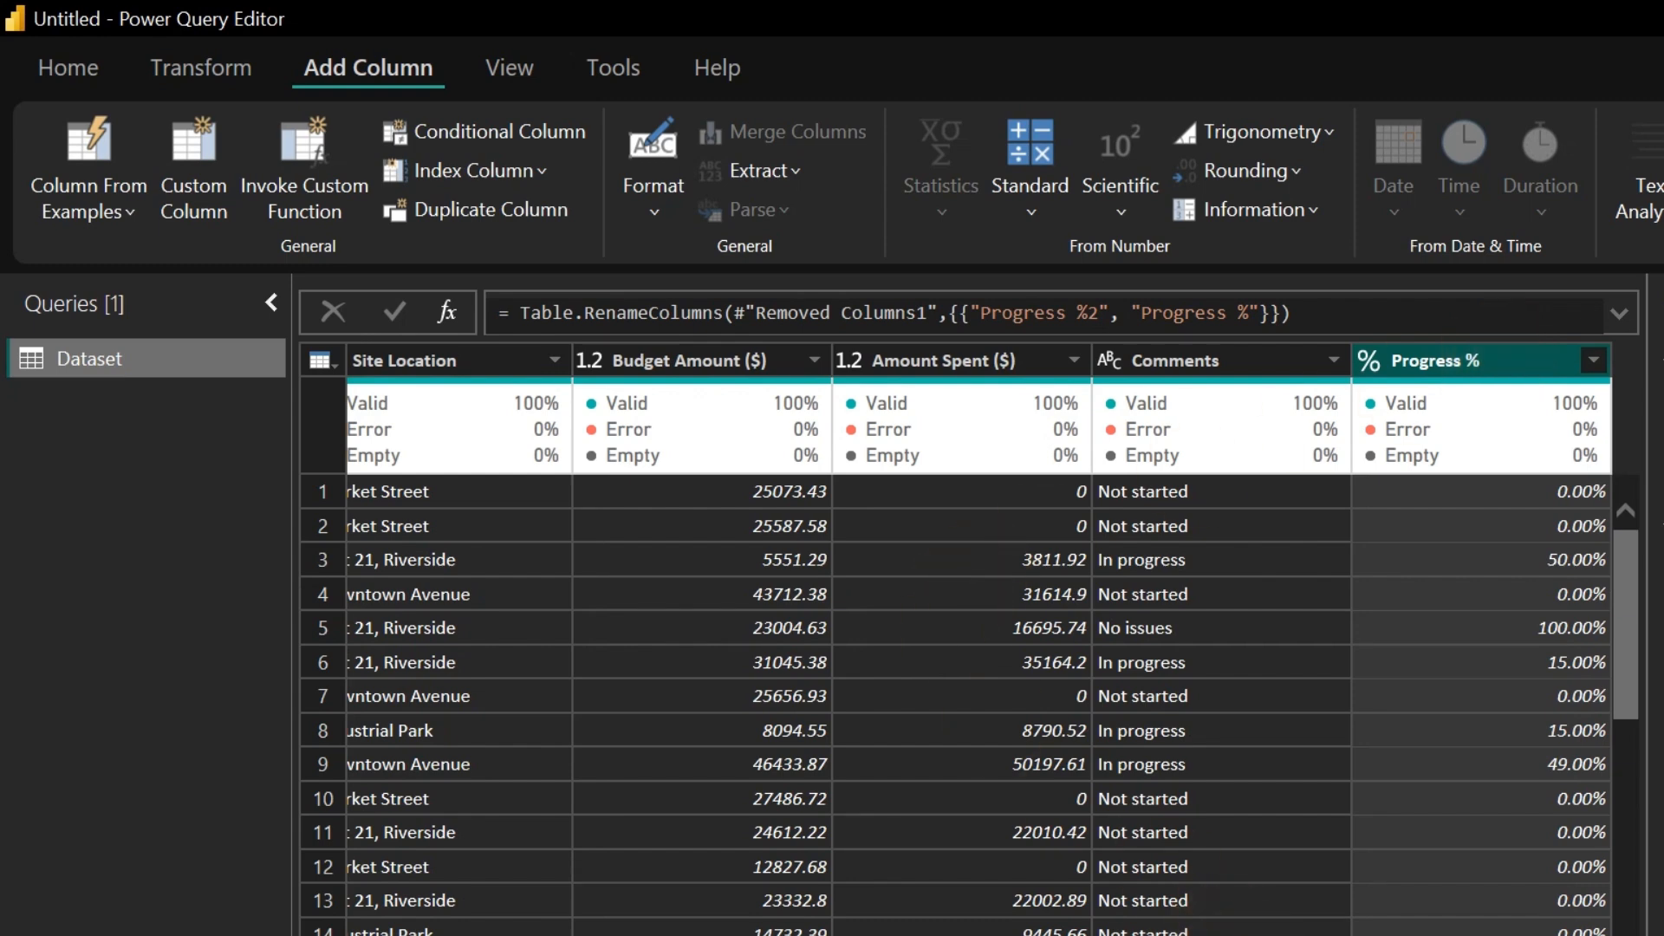
Apply the Dataset query changes to the report and close the query editor.
{"action": "scroll", "coordinate": [994, 638], "scroll_direction": "left", "scroll_amount": 10}
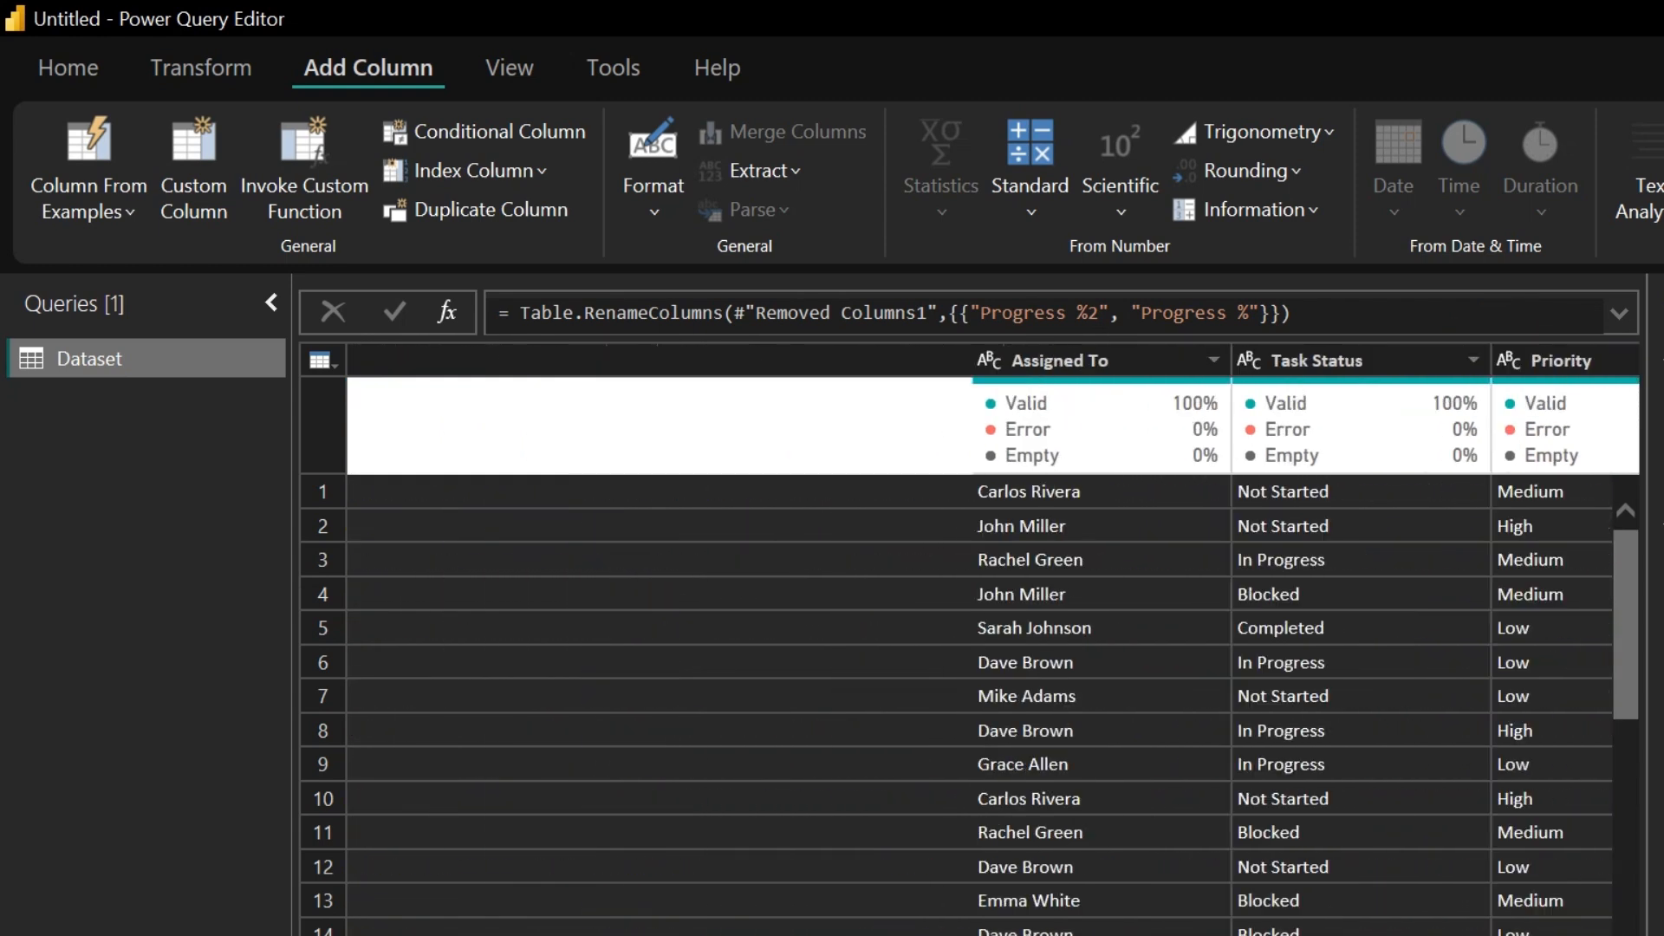
{"action": "scroll", "coordinate": [993, 638], "scroll_direction": "left", "scroll_amount": 3}
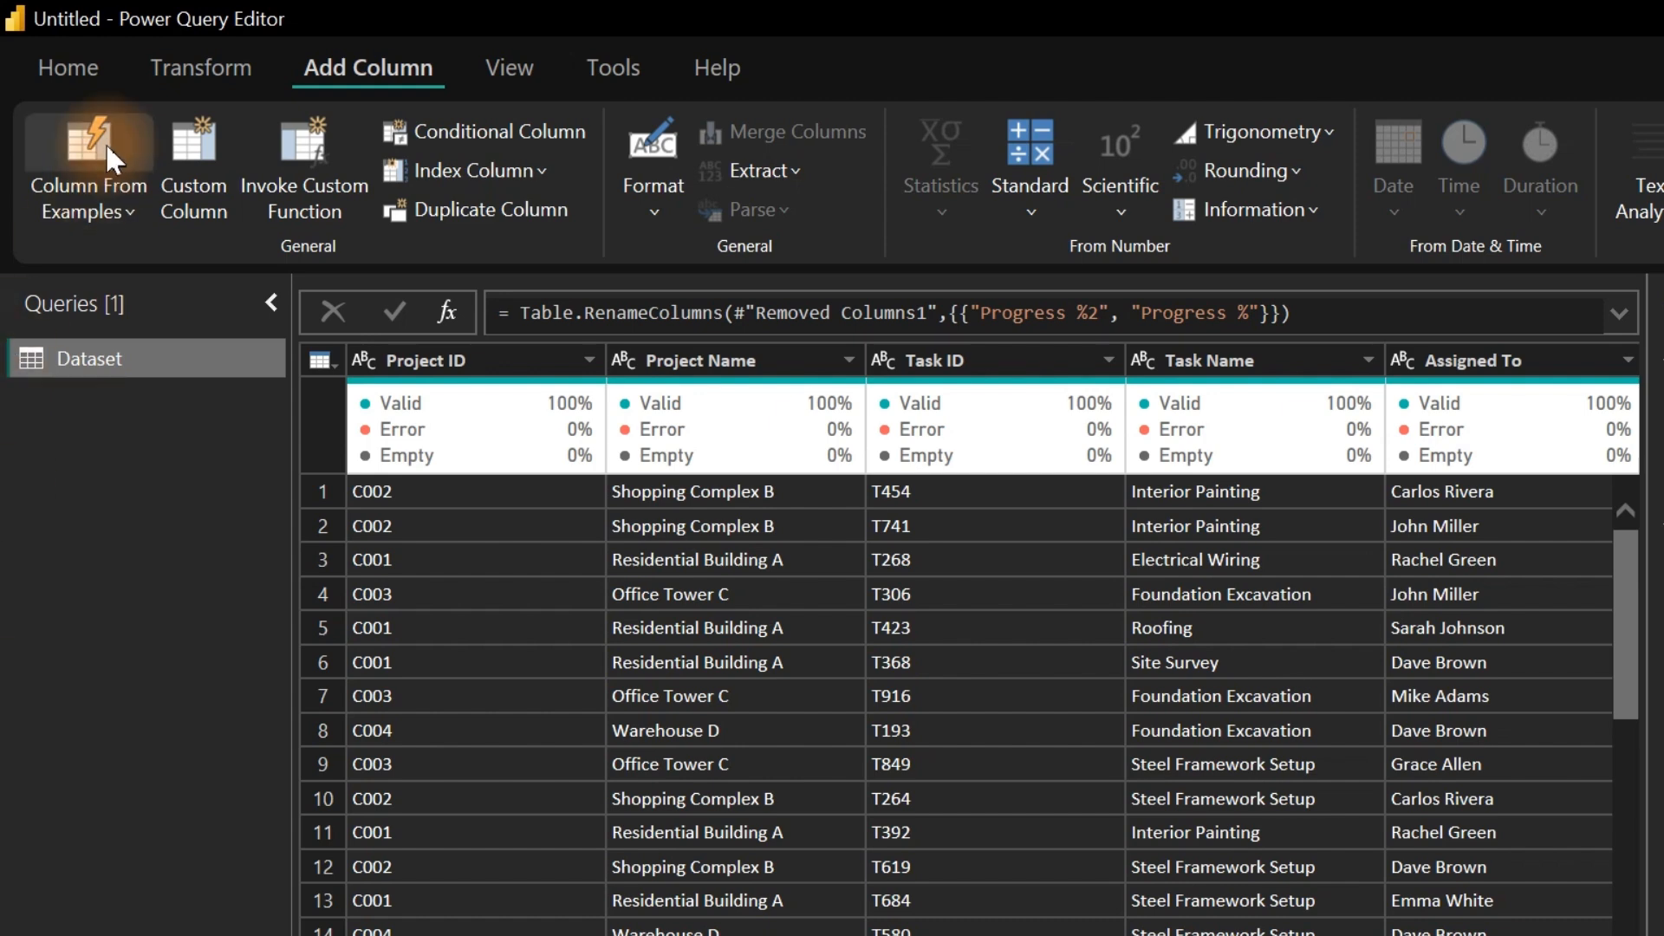
{"action": "left_click", "coordinate": [90, 78]}
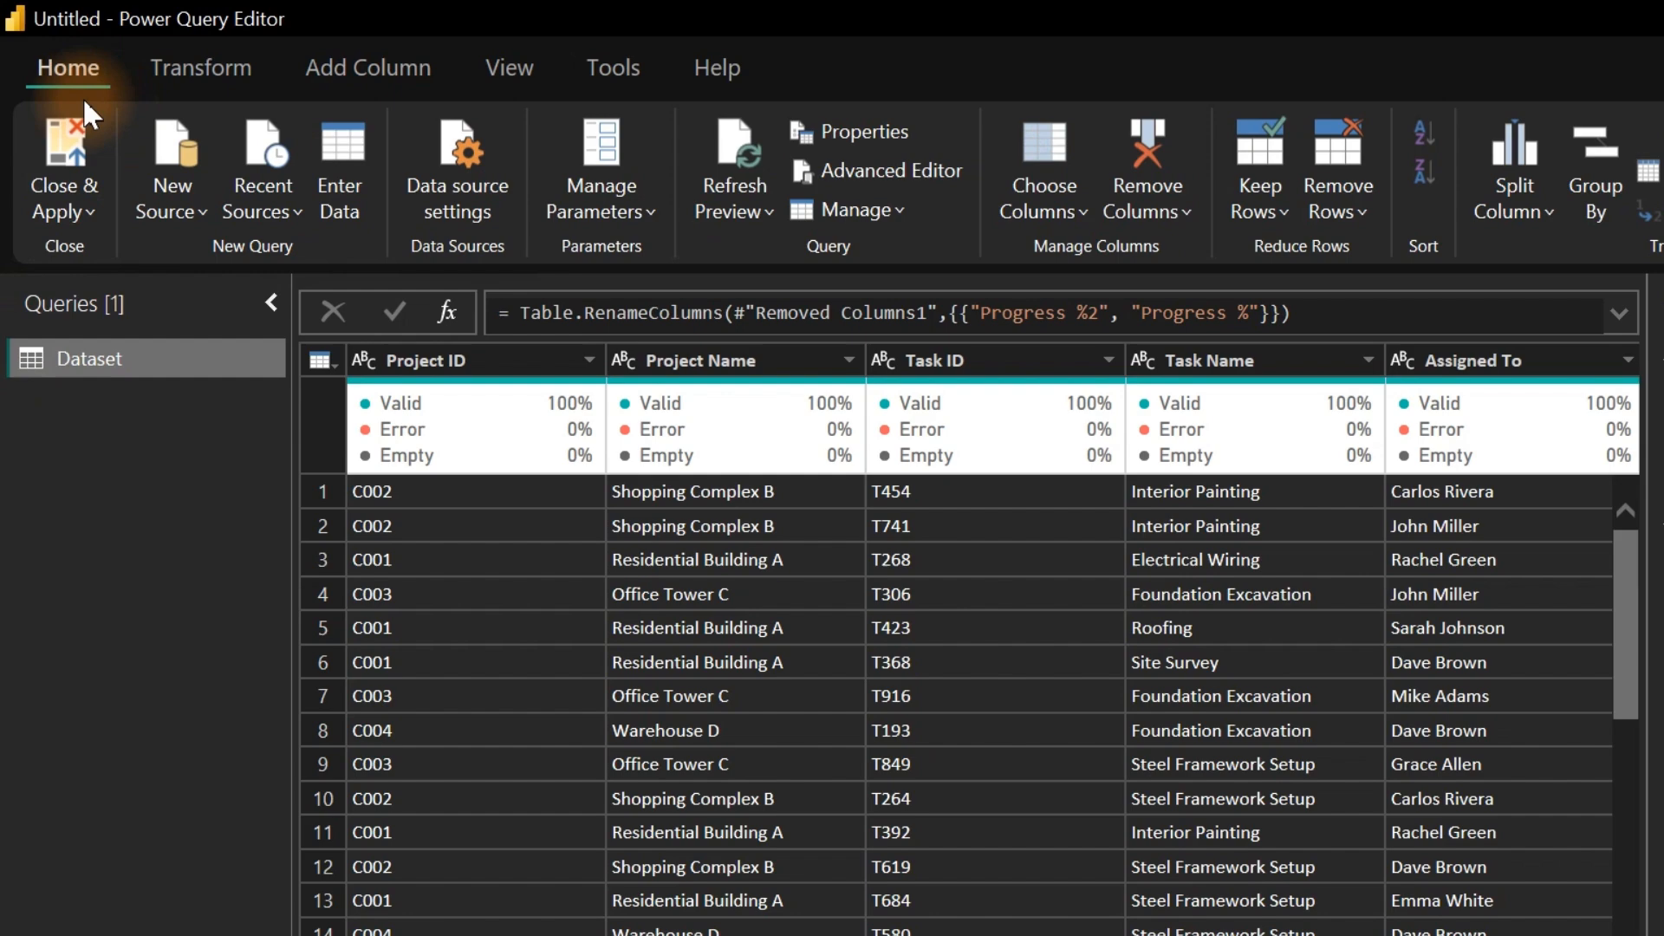
{"action": "left_click", "coordinate": [78, 147]}
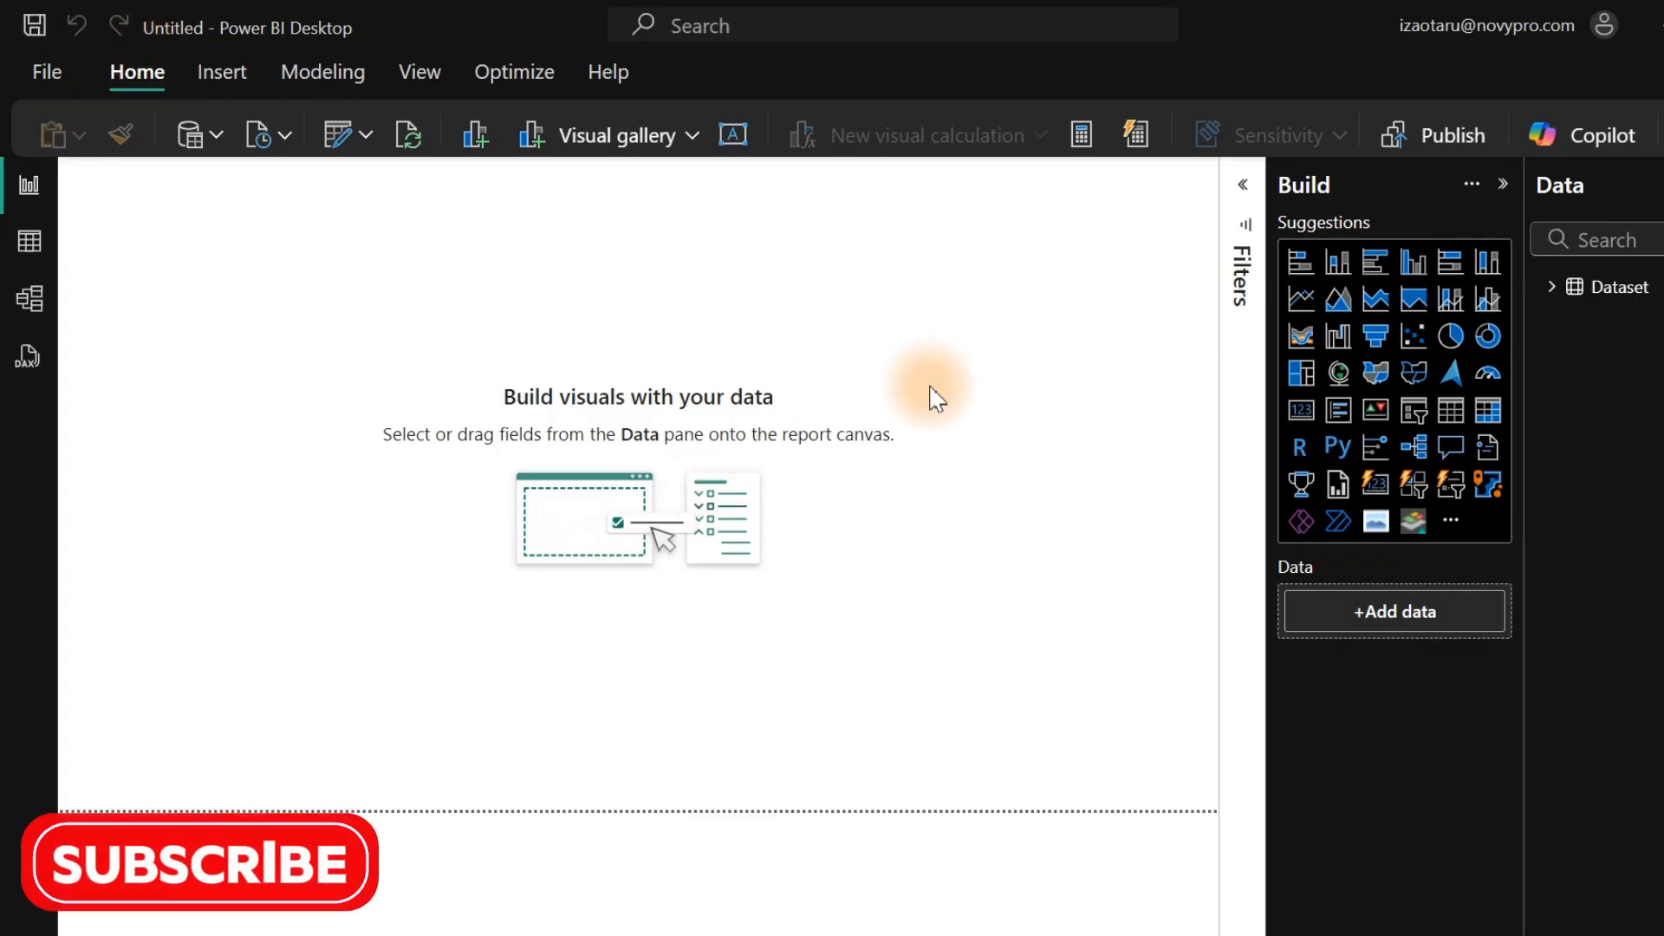
Show the Dataset table's rows in Table view, list its fields and select the Budget Amount ($) column.
{"action": "left_click", "coordinate": [1551, 292]}
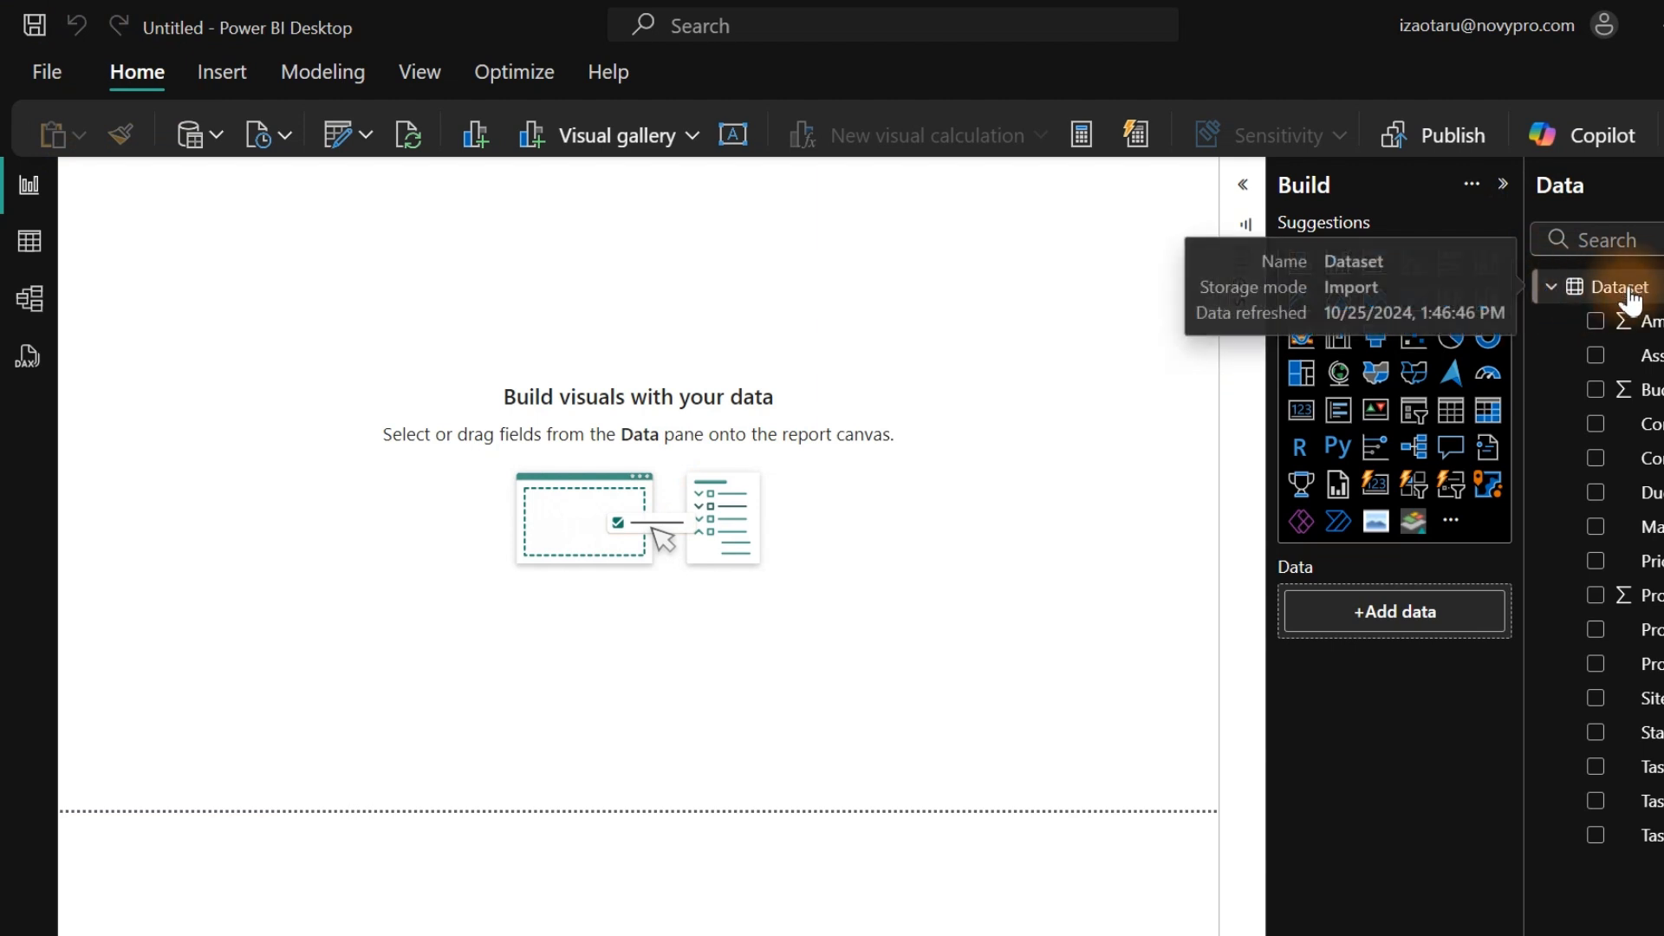
{"action": "left_click", "coordinate": [31, 244]}
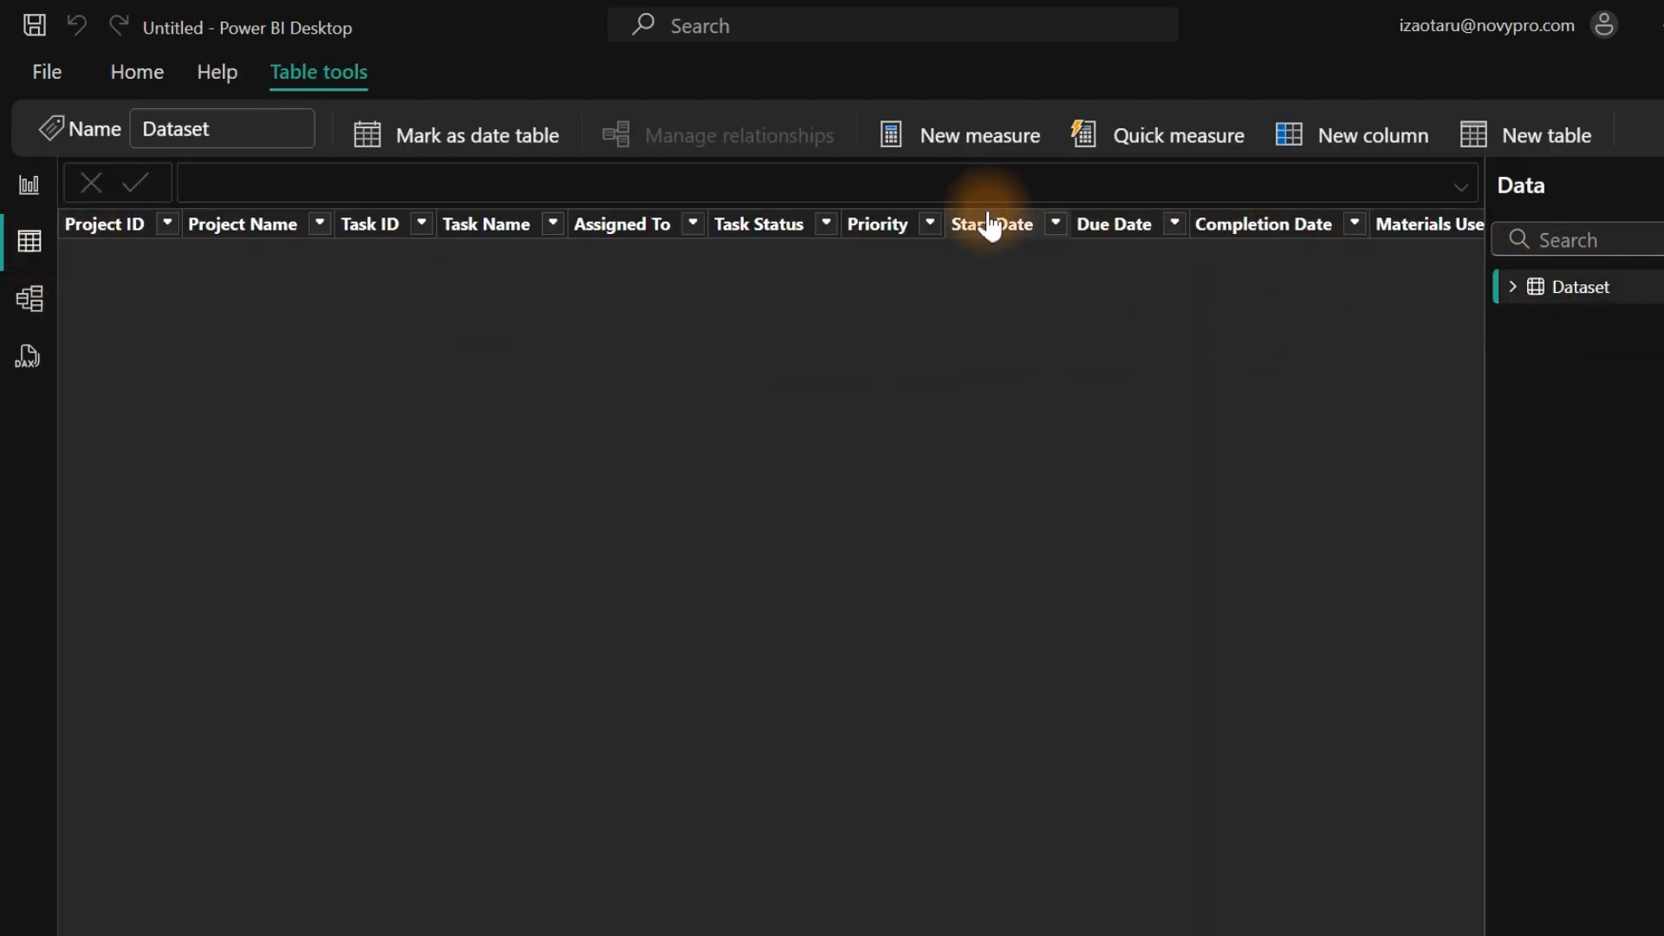
{"action": "left_click", "coordinate": [1506, 299]}
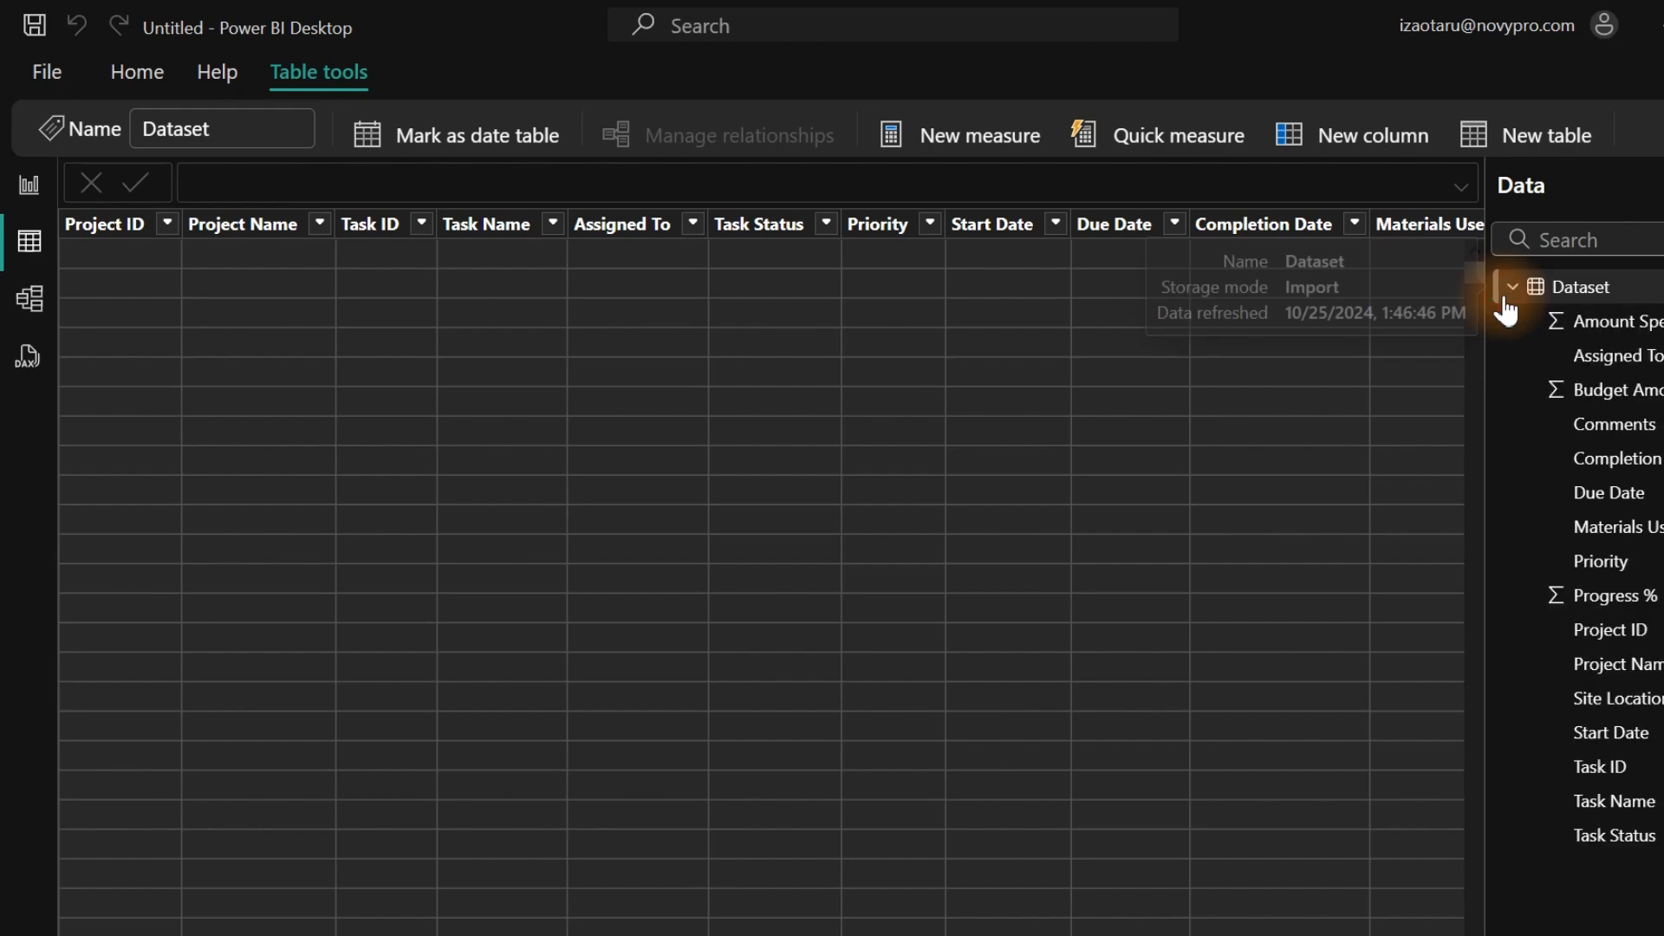
{"action": "left_click", "coordinate": [1610, 434]}
{"action": "left_click", "coordinate": [1605, 394]}
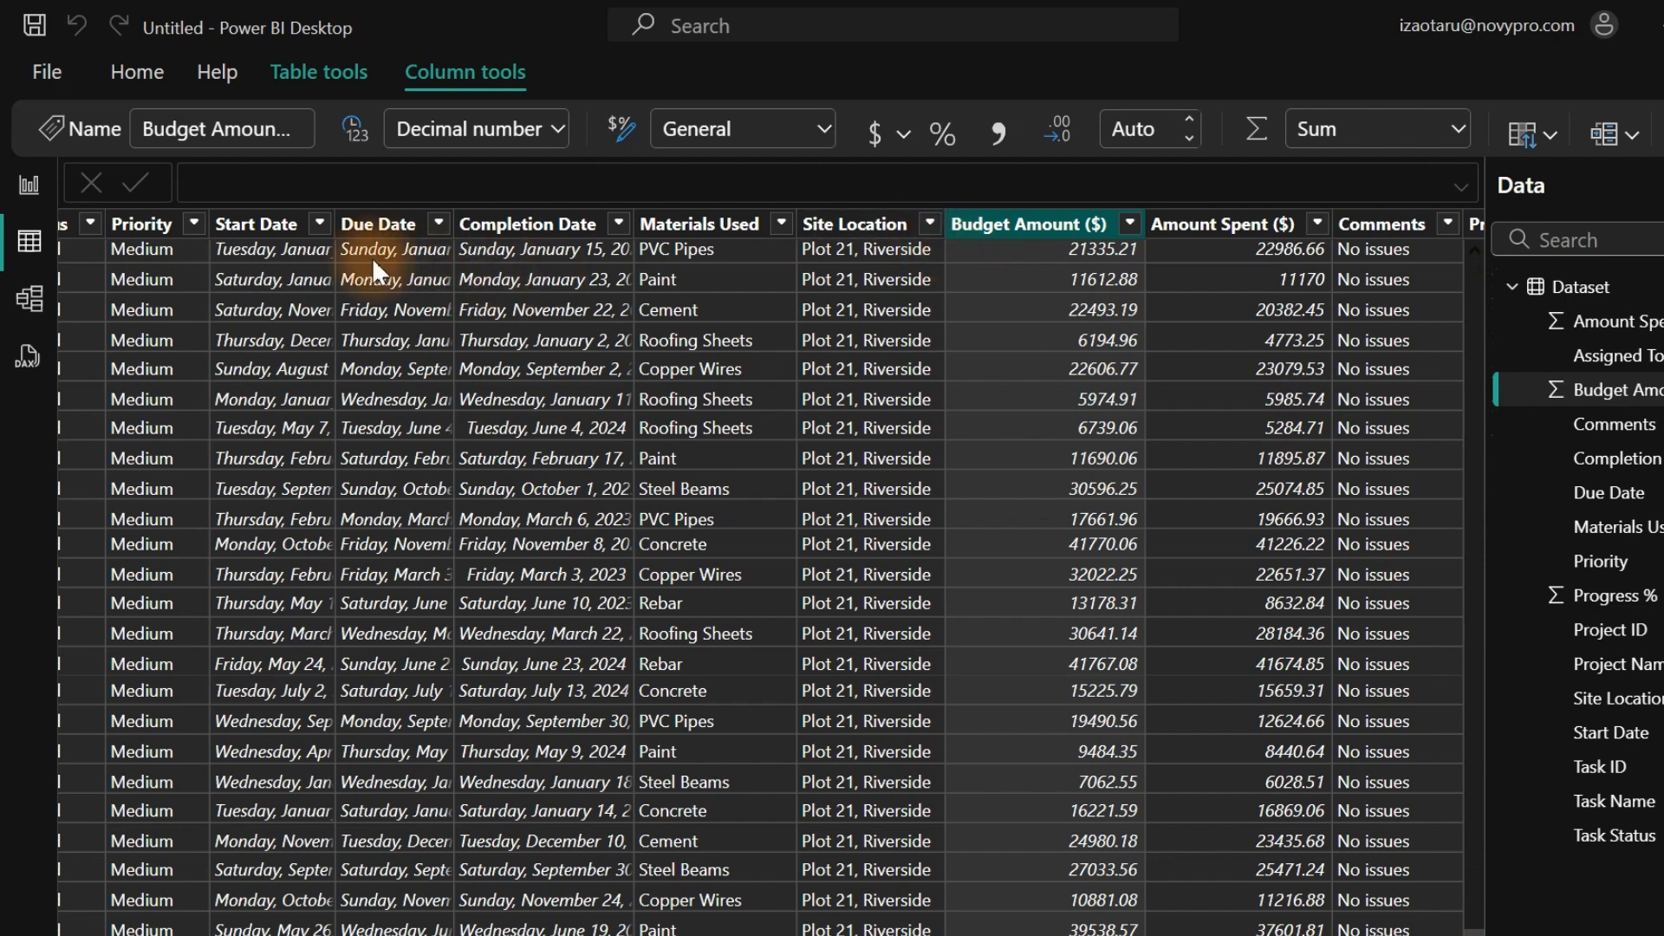
Set the display format of the Start Date, Due Date and Completion Date columns to Short Date.
{"action": "left_click", "coordinate": [279, 225]}
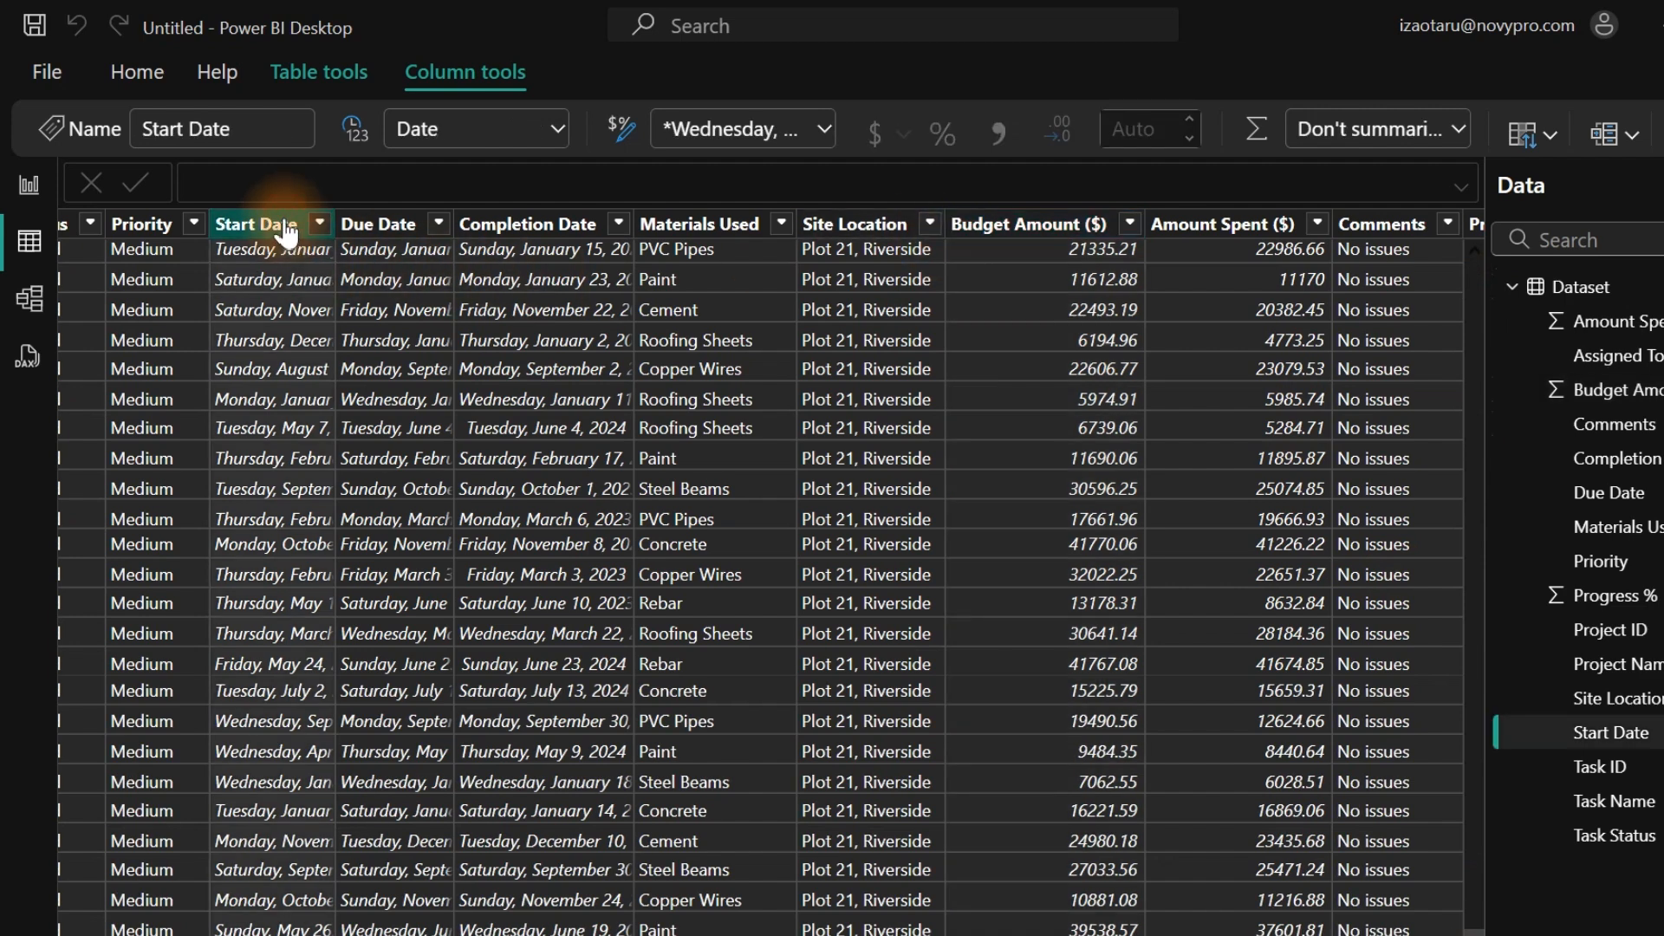
{"action": "left_click", "coordinate": [391, 234]}
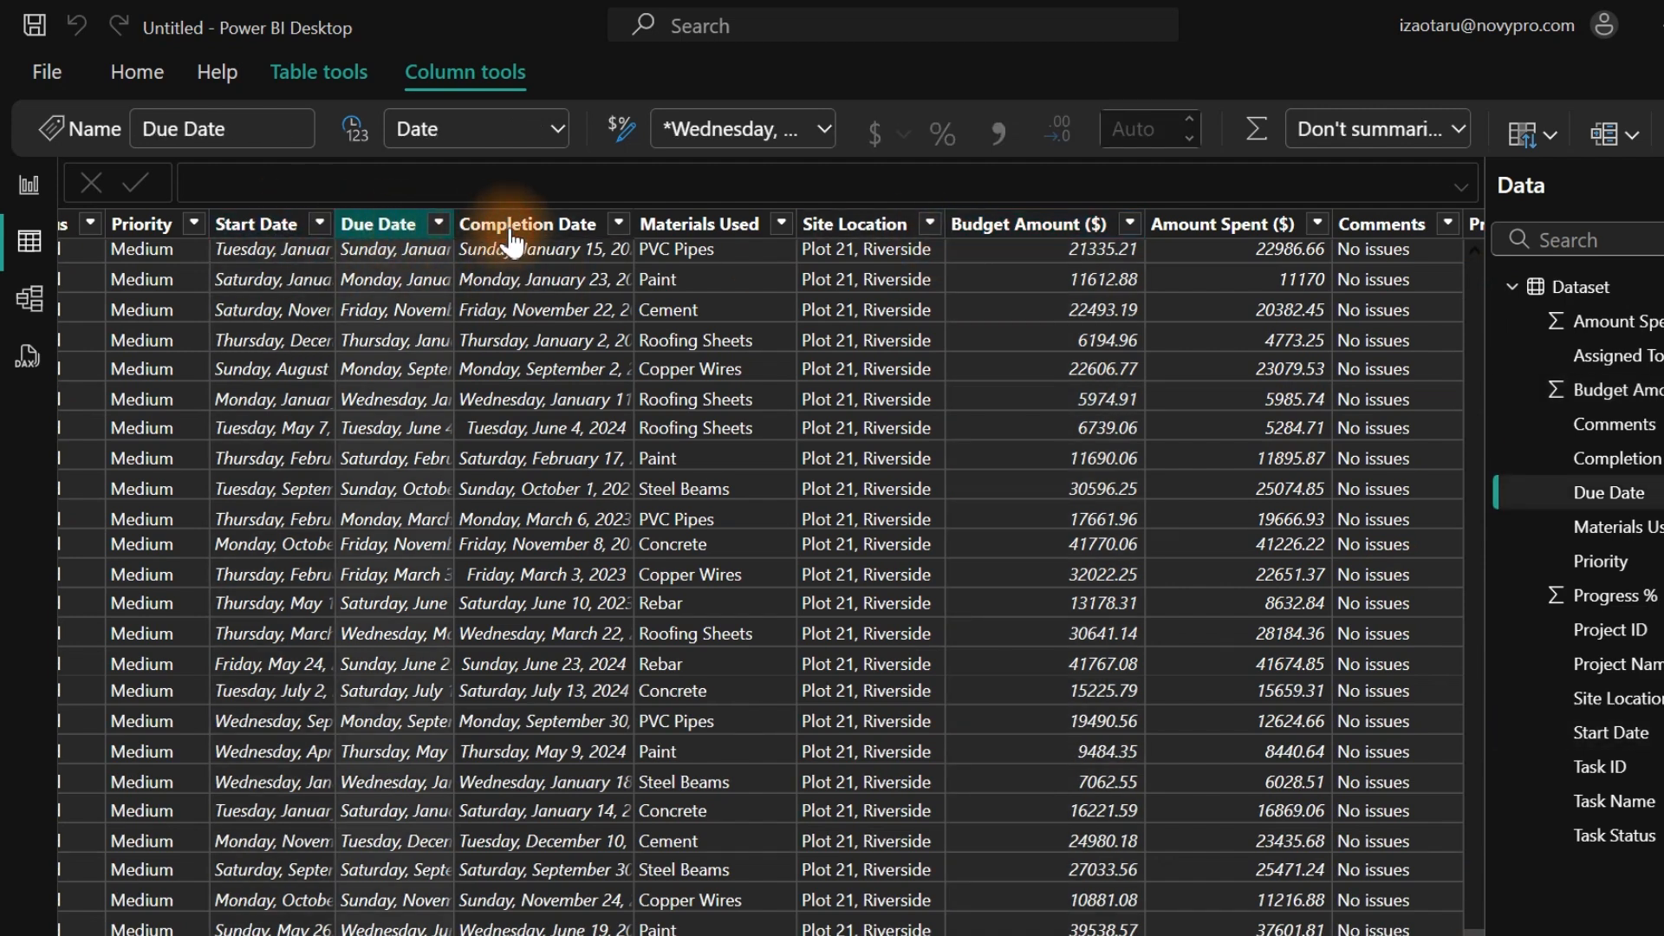
{"action": "left_click", "coordinate": [512, 243]}
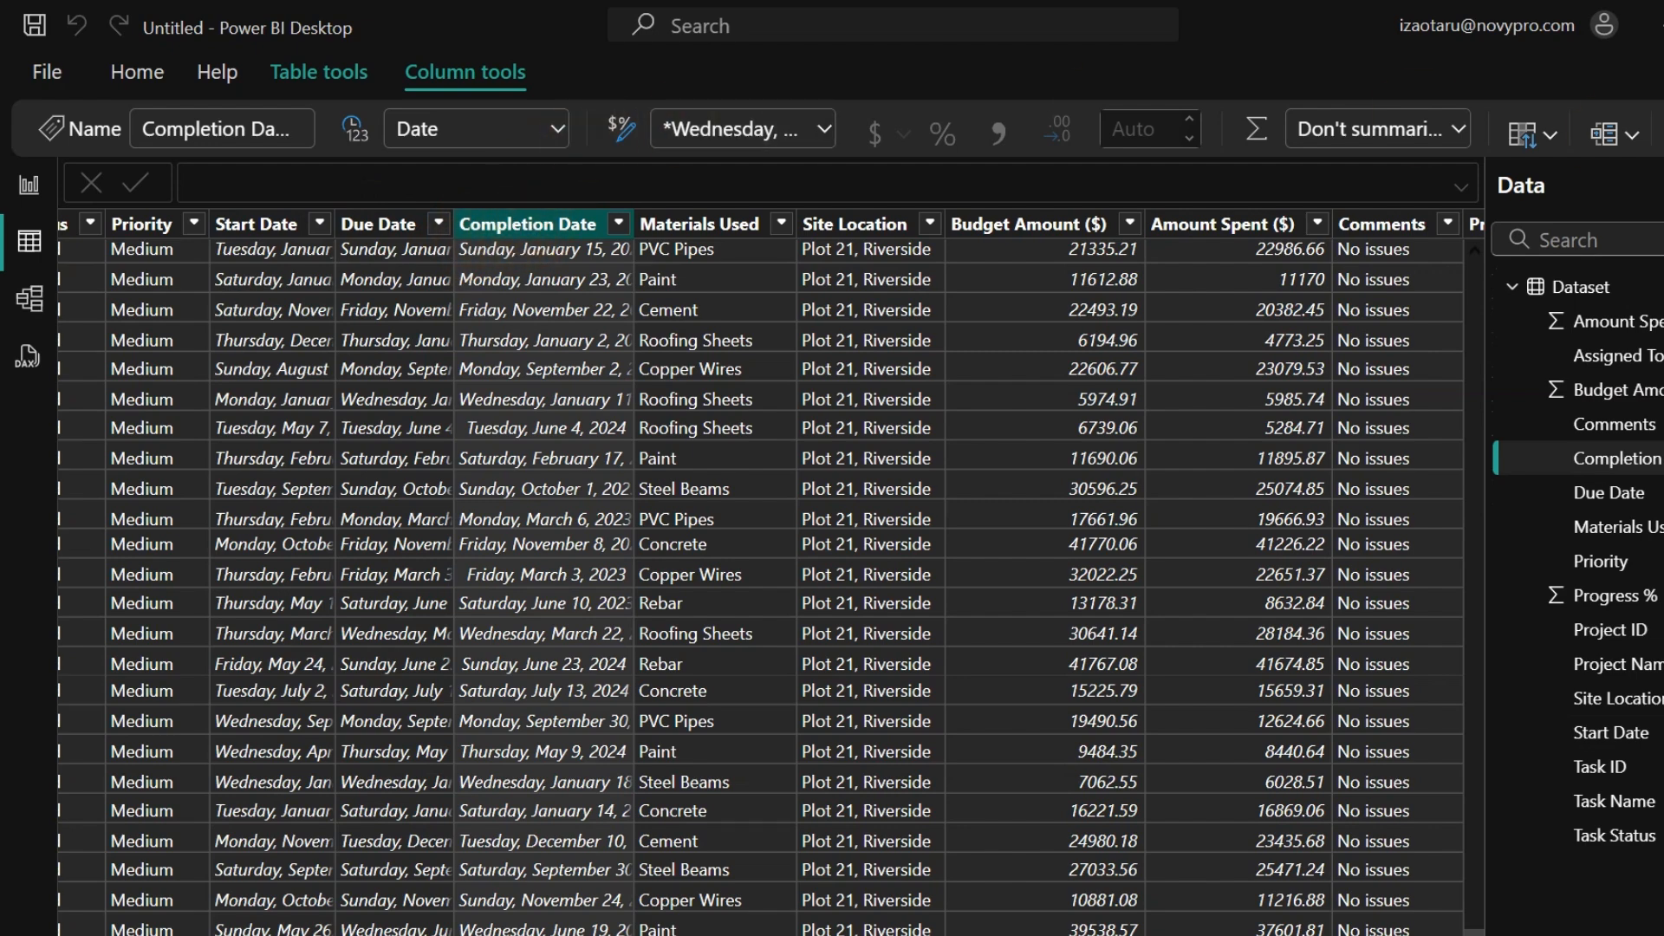
{"action": "key", "text": "ctrl+F1"}
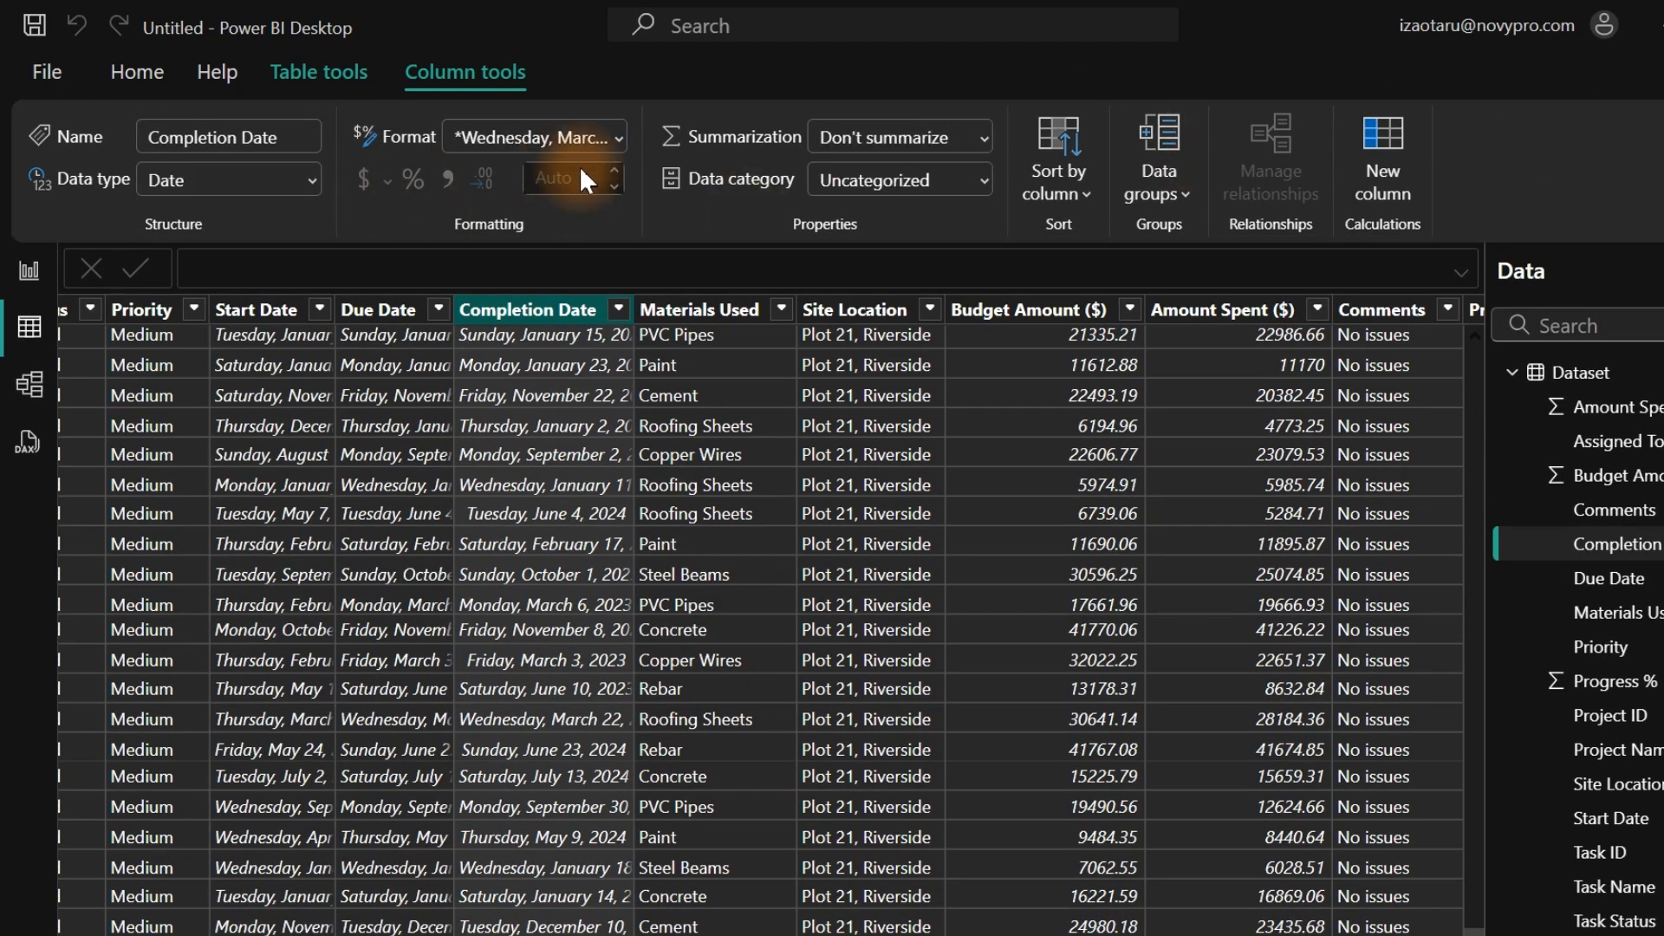
{"action": "left_click", "coordinate": [623, 136]}
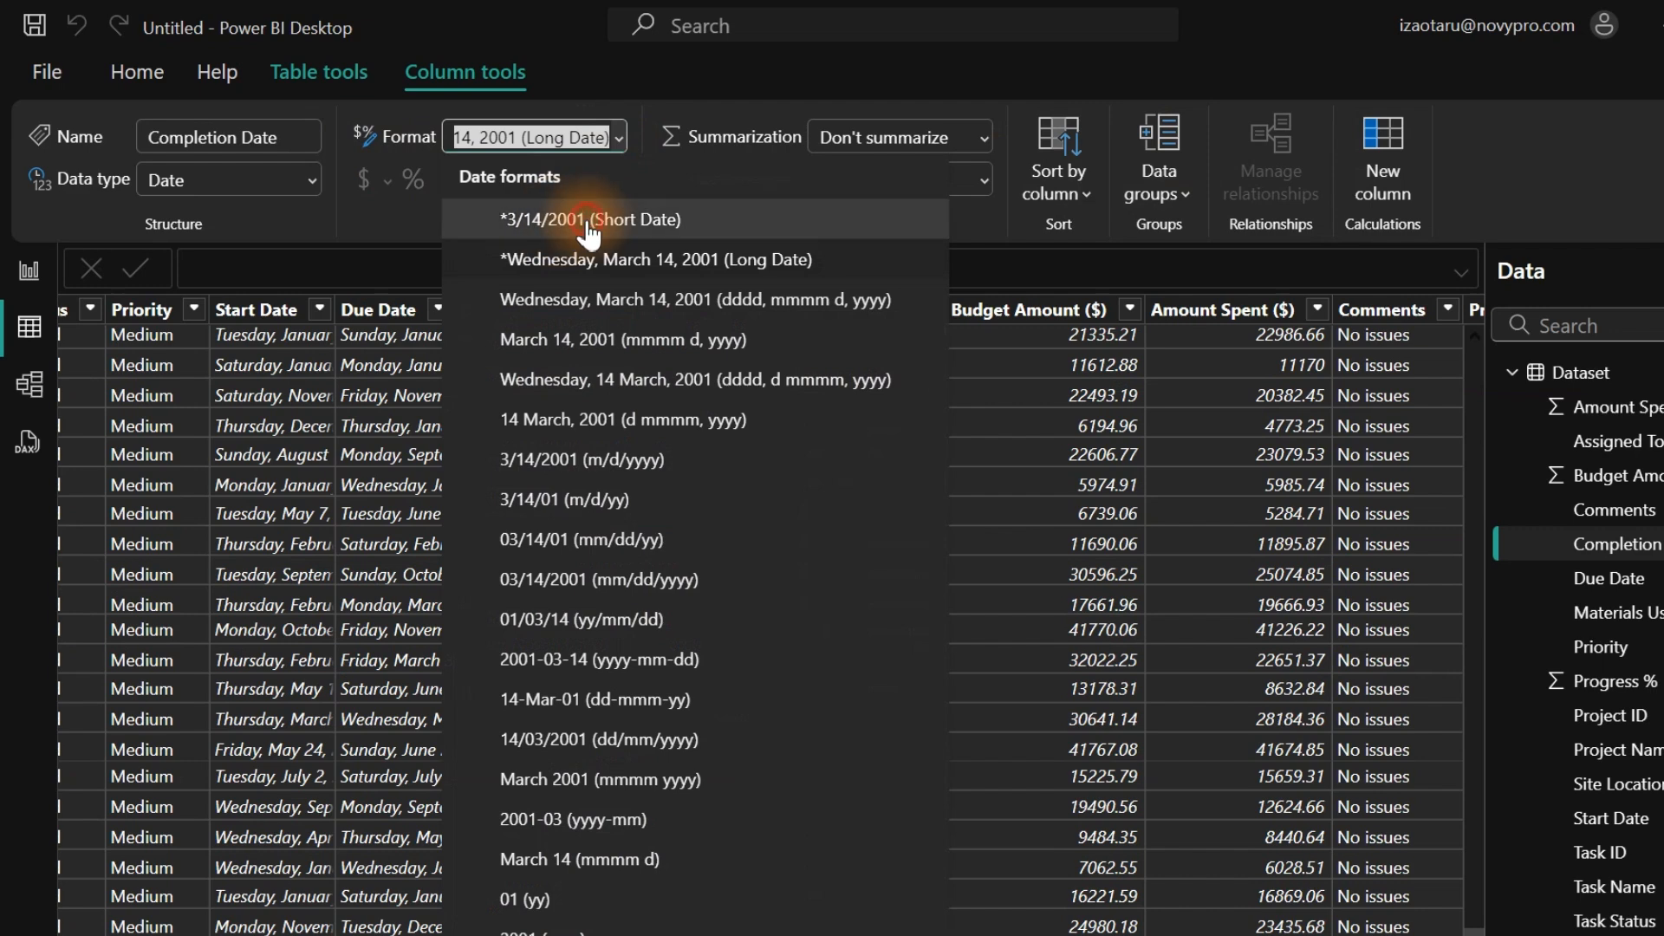
{"action": "left_click", "coordinate": [587, 221]}
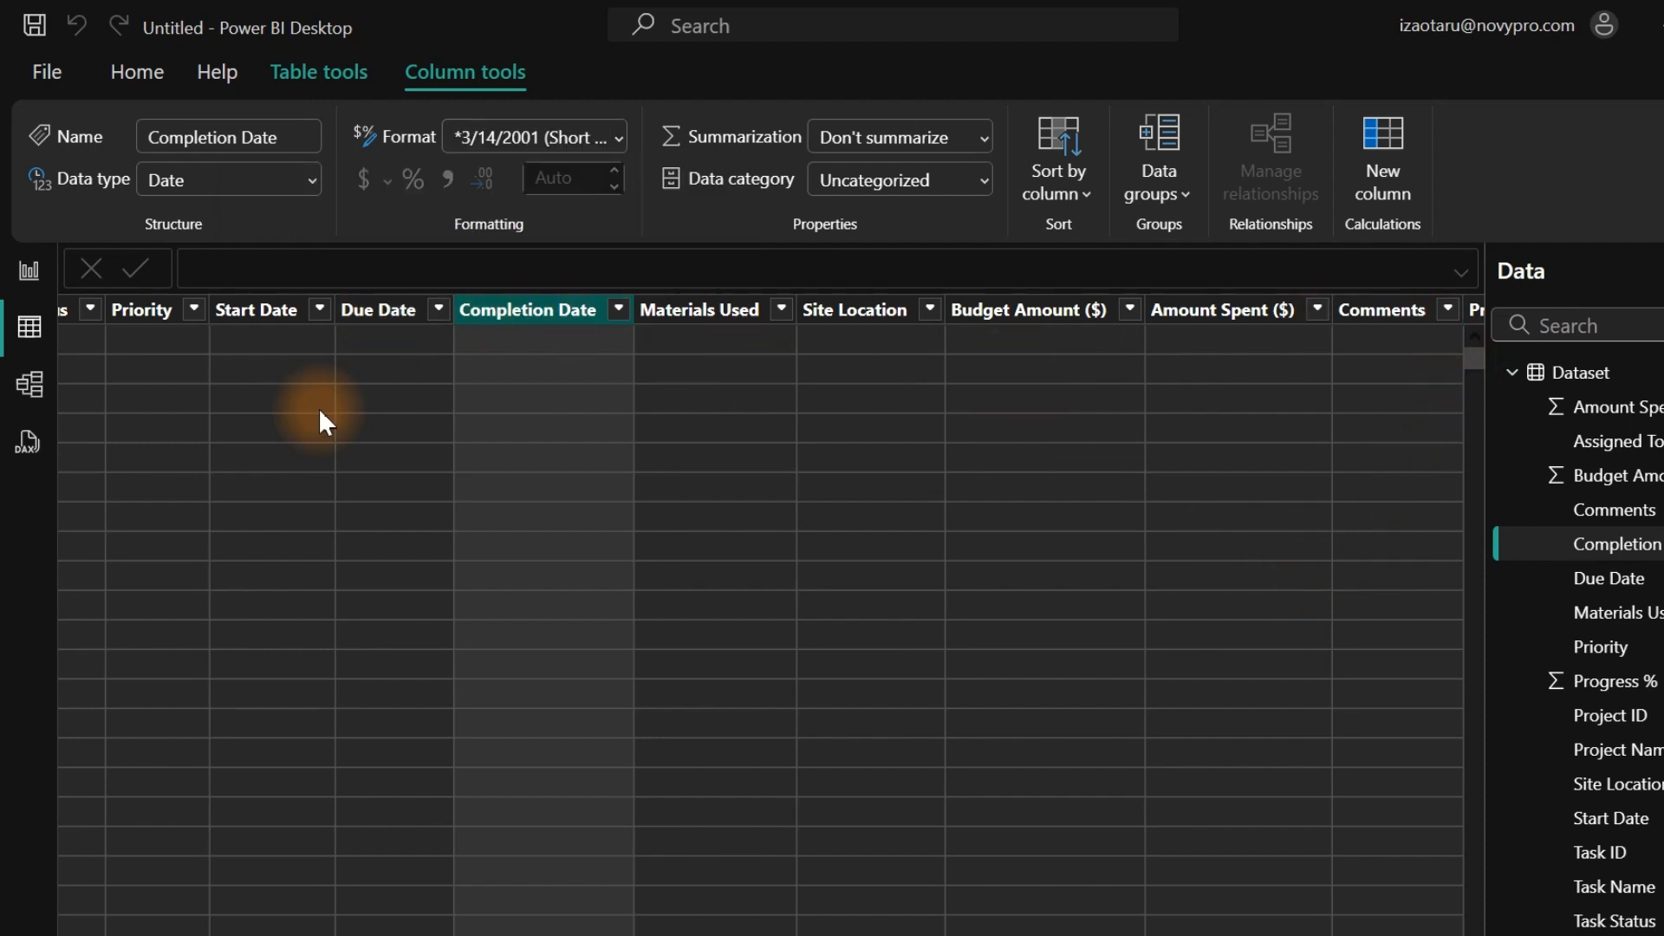
{"action": "left_click_drag", "start_coordinate": [1481, 346], "coordinate": [1465, 935]}
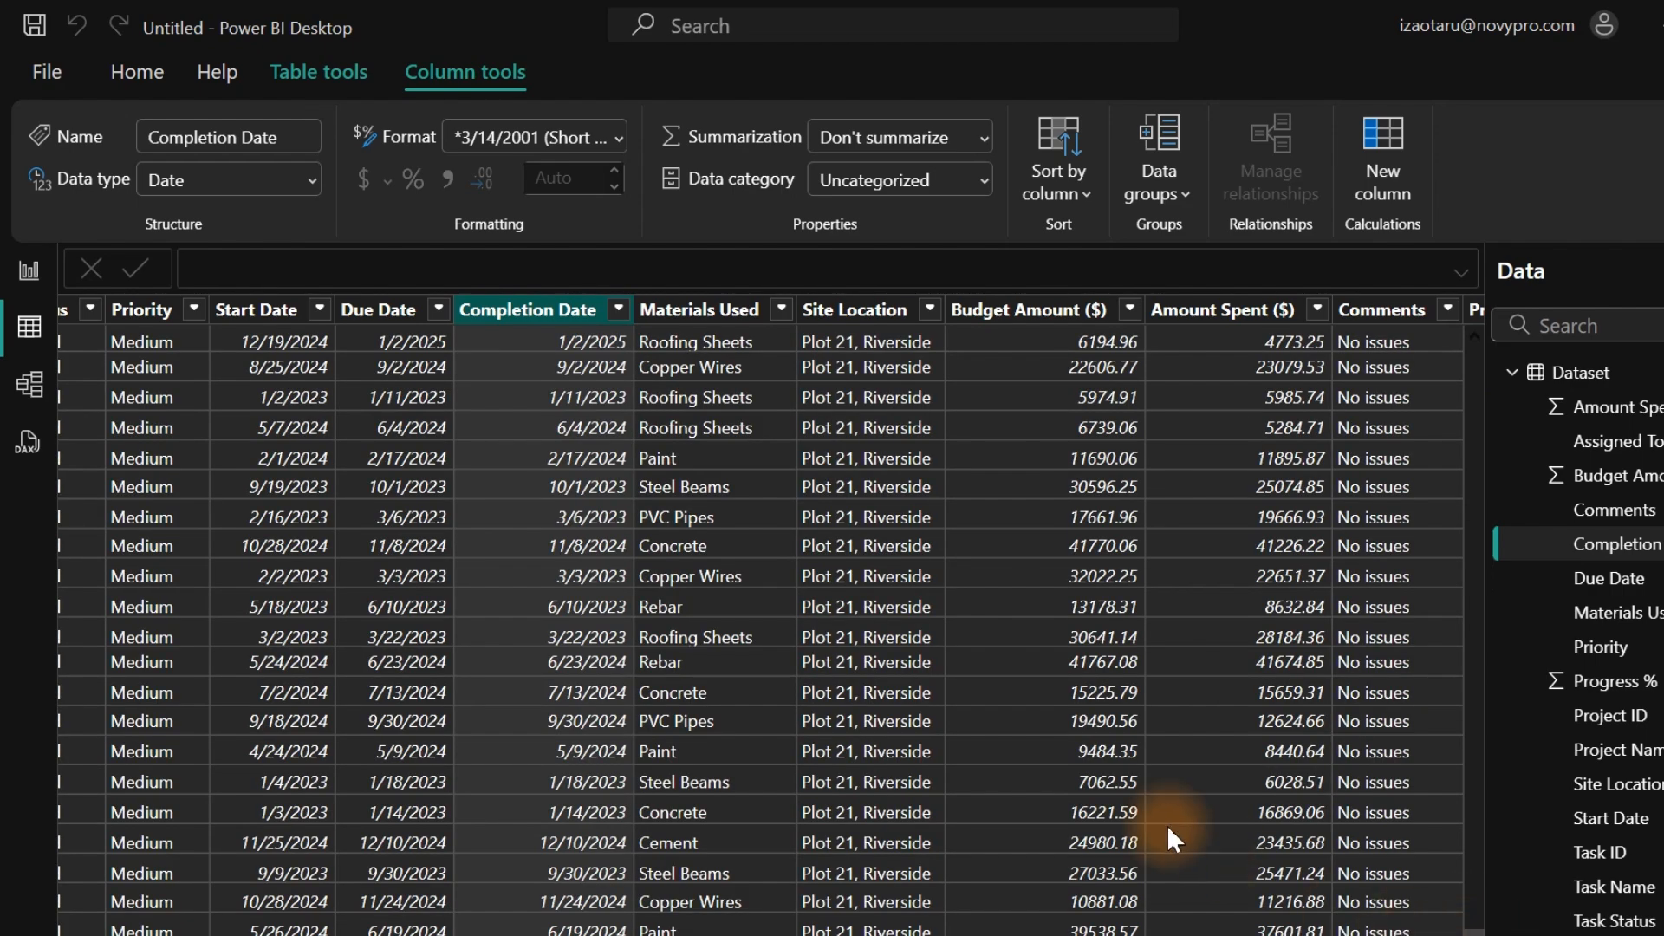
Reopen the Dataset query in Power Query Editor and review its columns from Start Date through Amount Spent ($).
{"action": "left_click", "coordinate": [136, 80]}
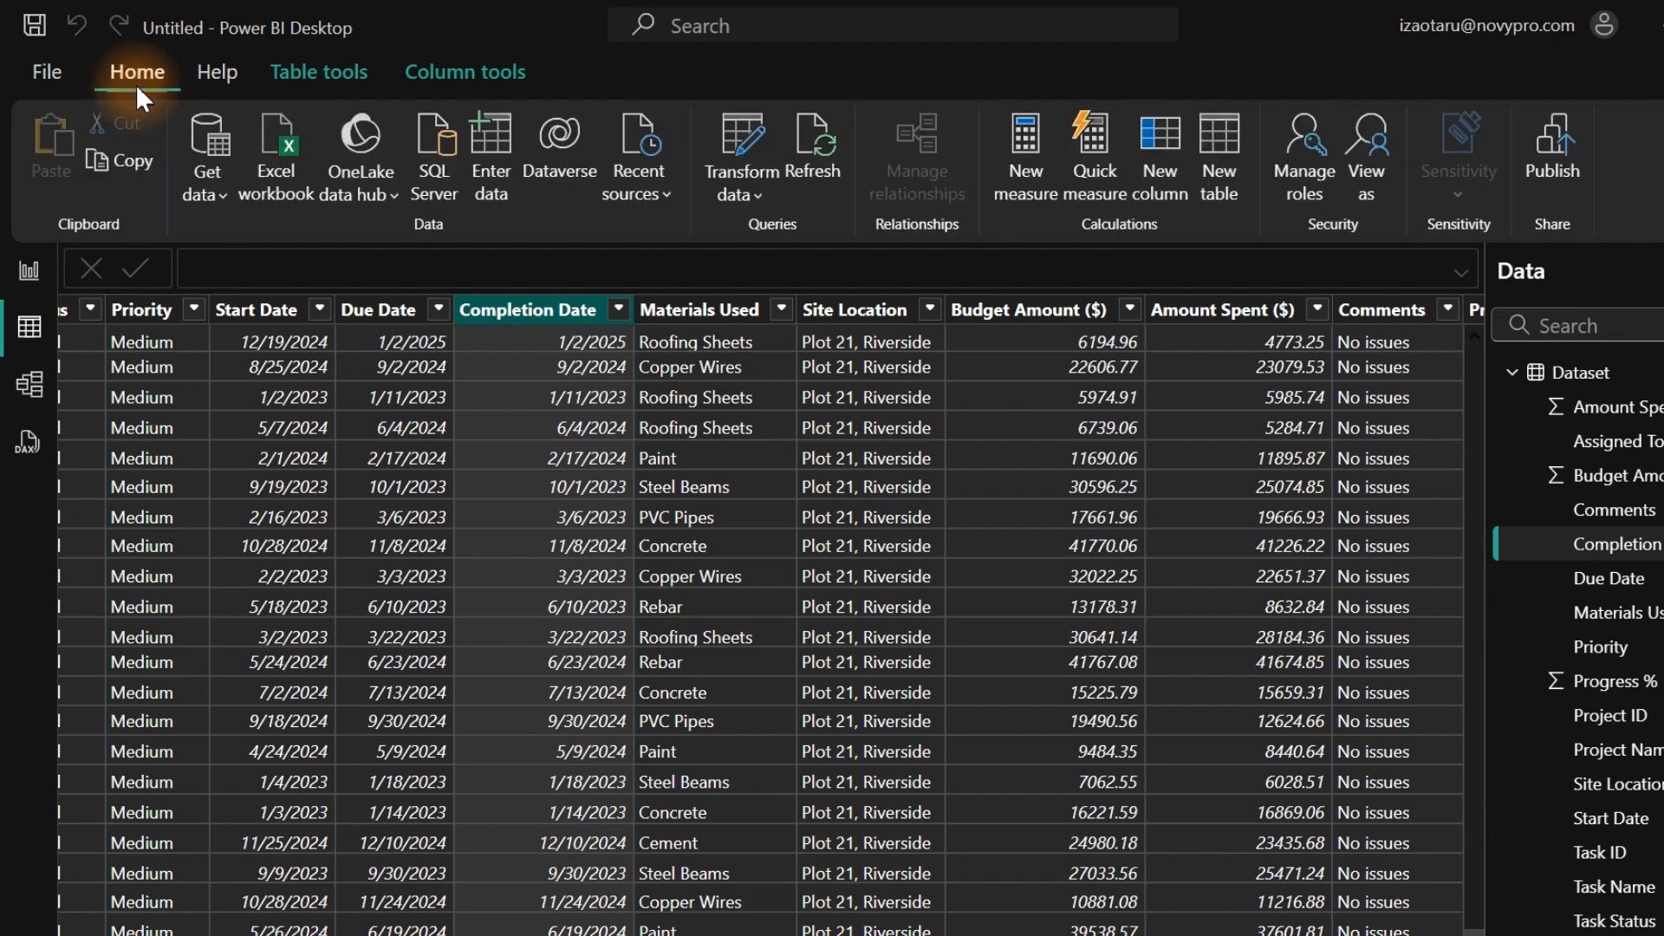
{"action": "left_click", "coordinate": [744, 135]}
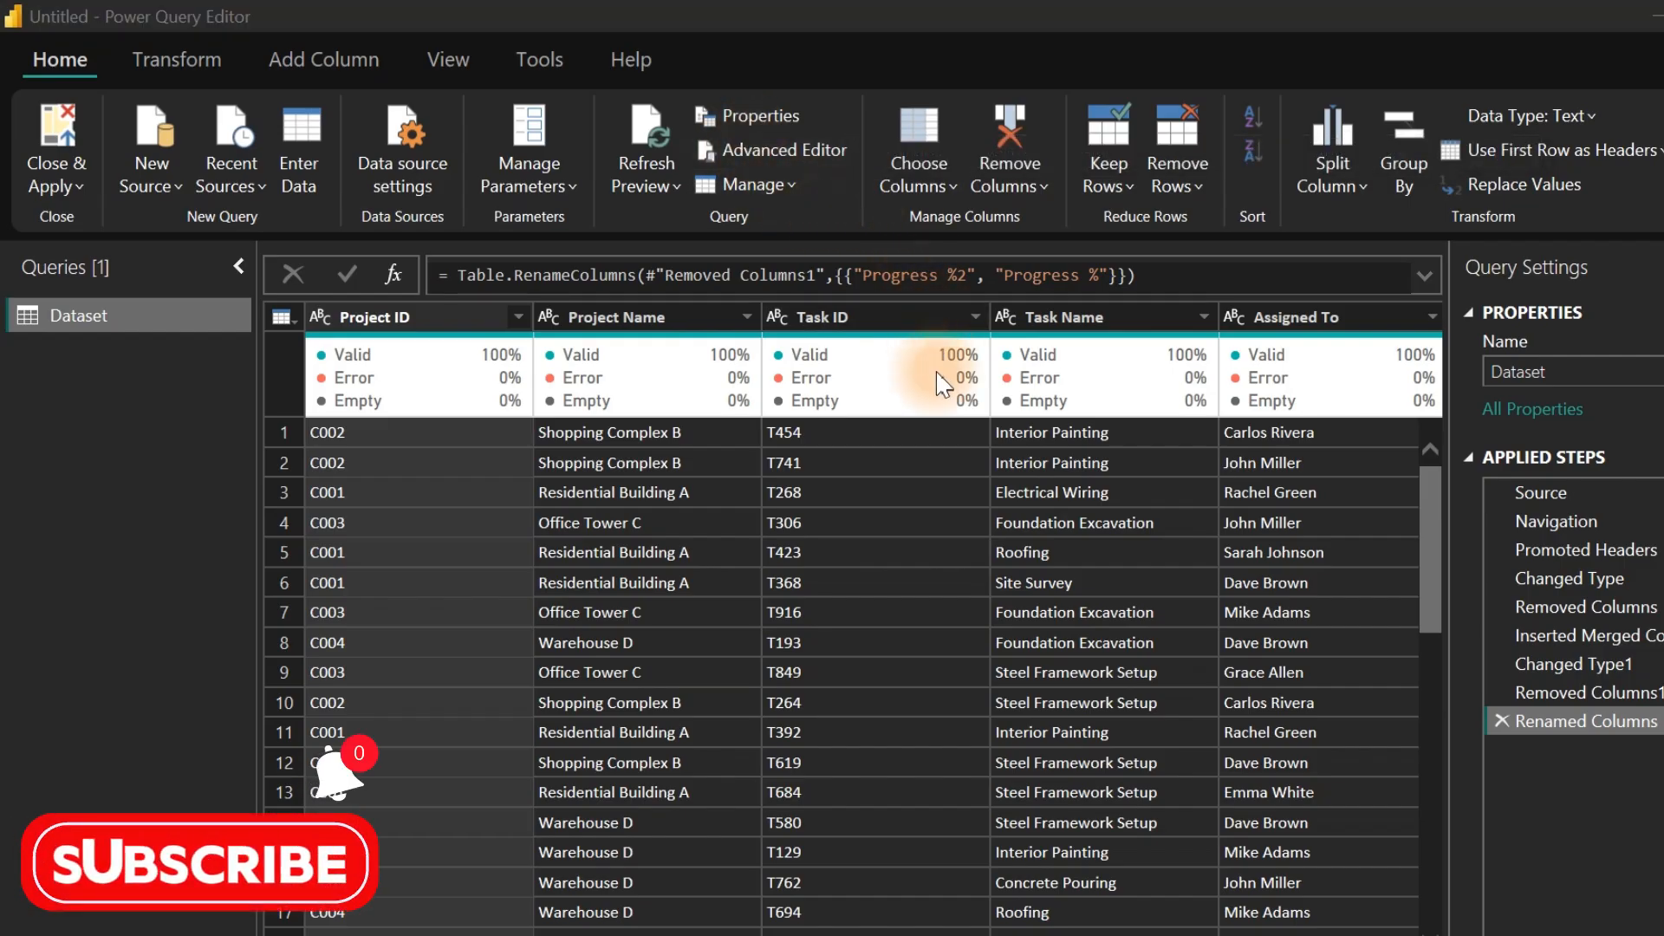
{"action": "mouse_move", "coordinate": [713, 394]}
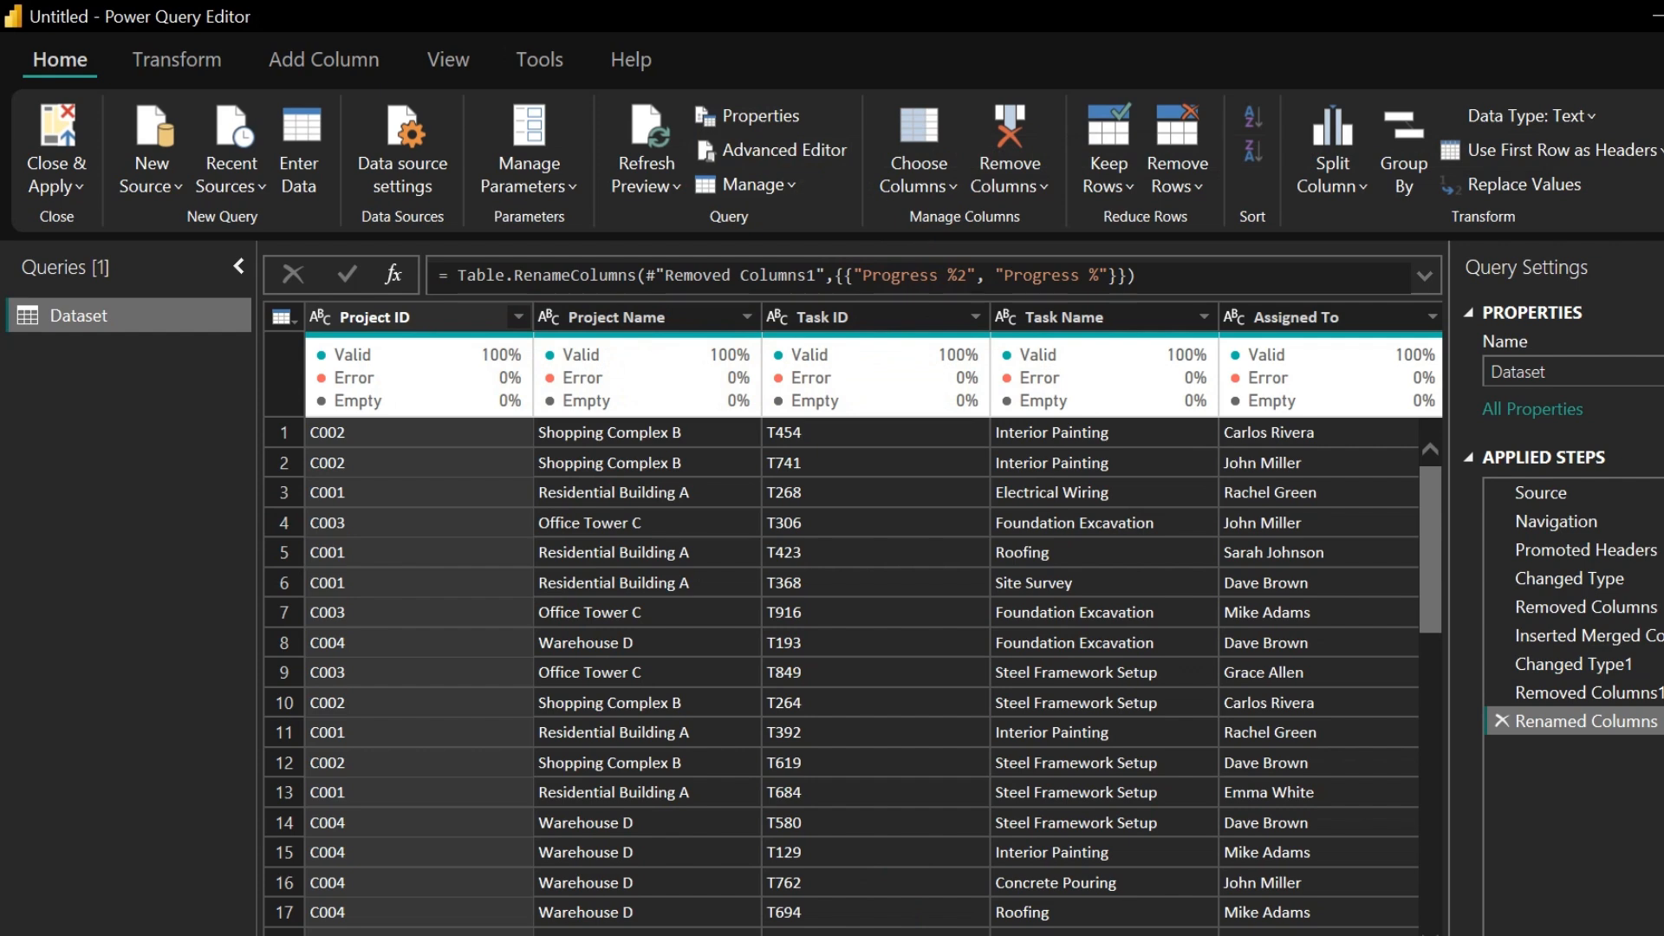
{"action": "scroll", "coordinate": [873, 614], "scroll_direction": "right", "scroll_amount": 10}
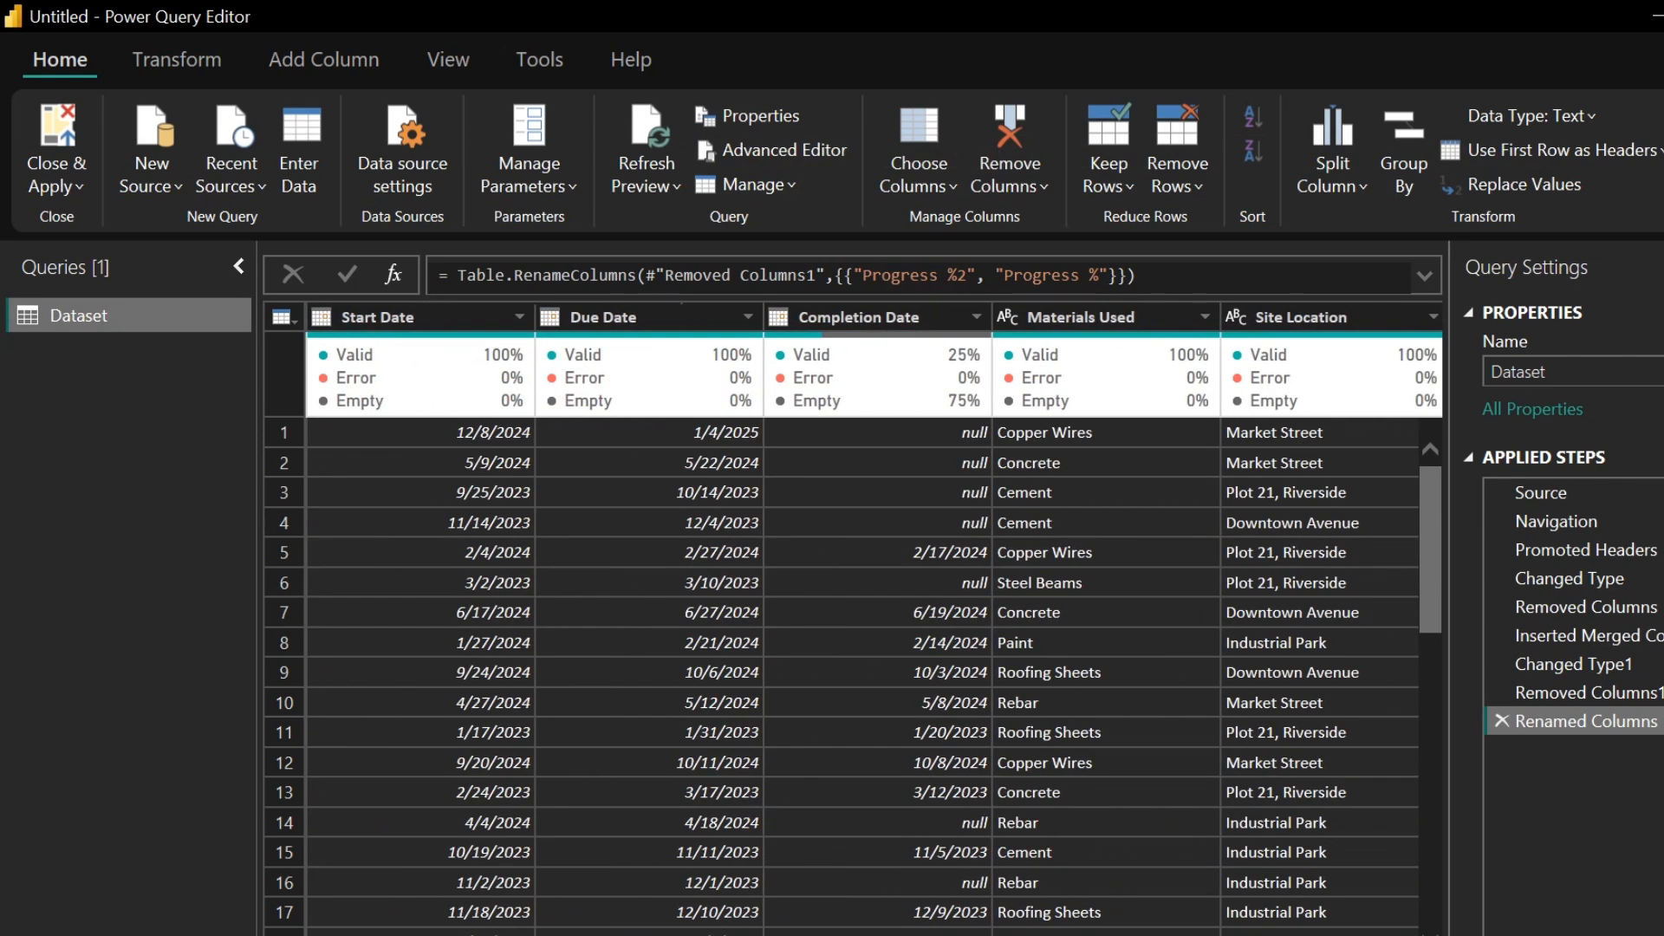
{"action": "mouse_move", "coordinate": [848, 413]}
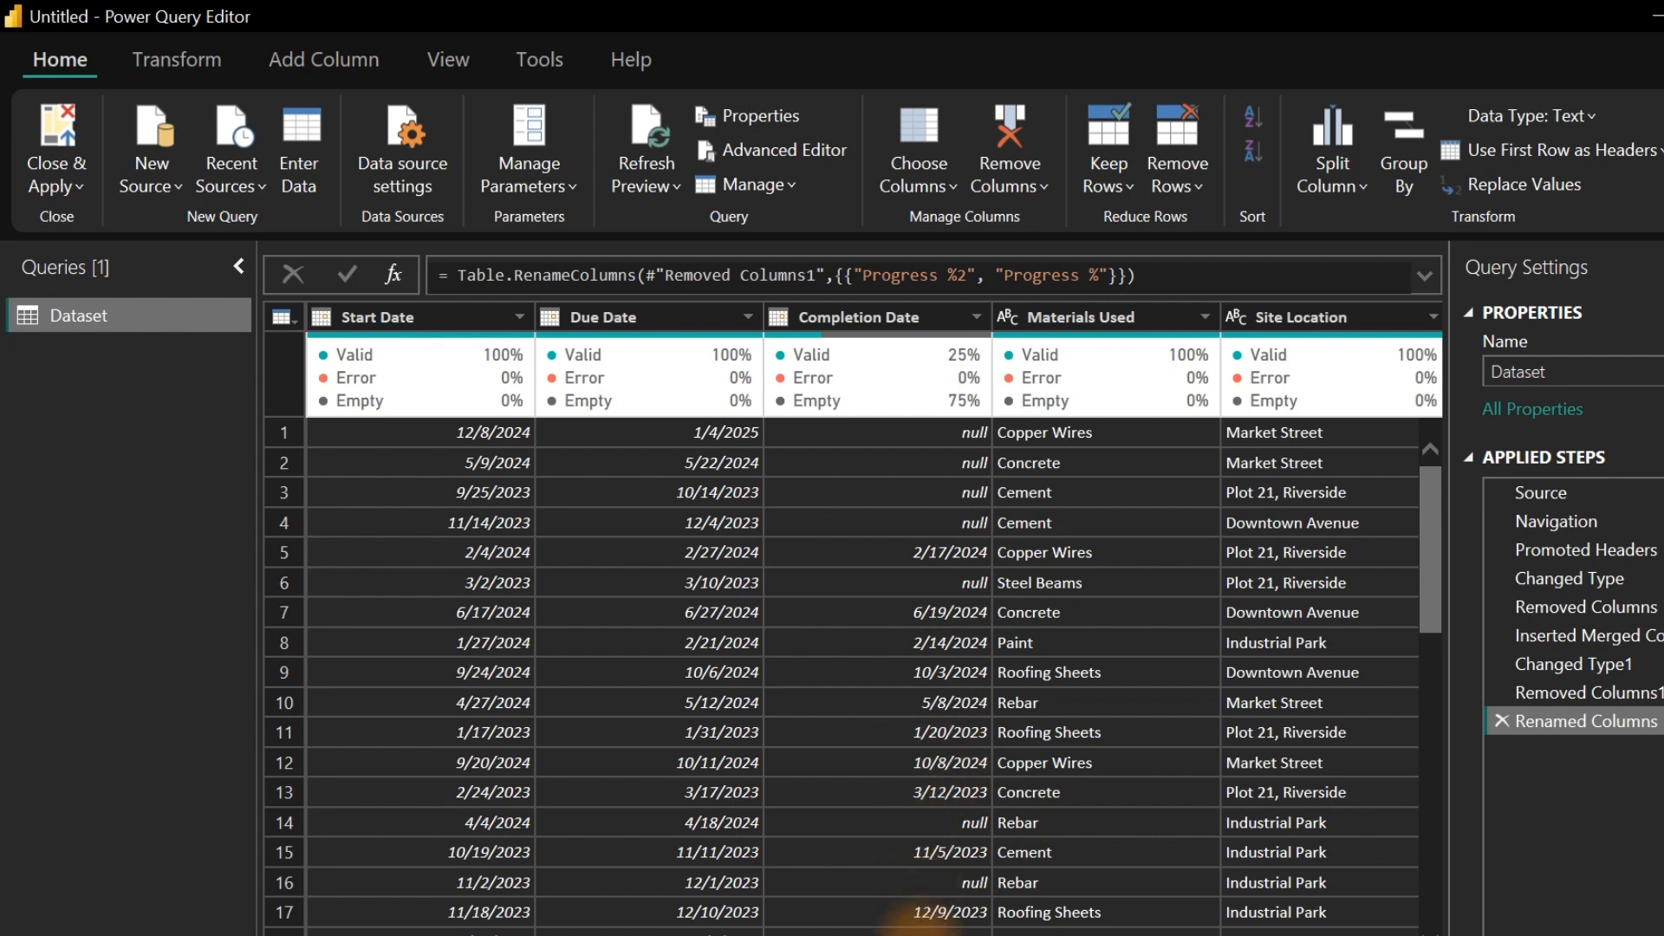
{"action": "scroll", "coordinate": [919, 927], "scroll_direction": "right", "scroll_amount": 5}
{"action": "scroll", "coordinate": [919, 928], "scroll_direction": "right", "scroll_amount": 3}
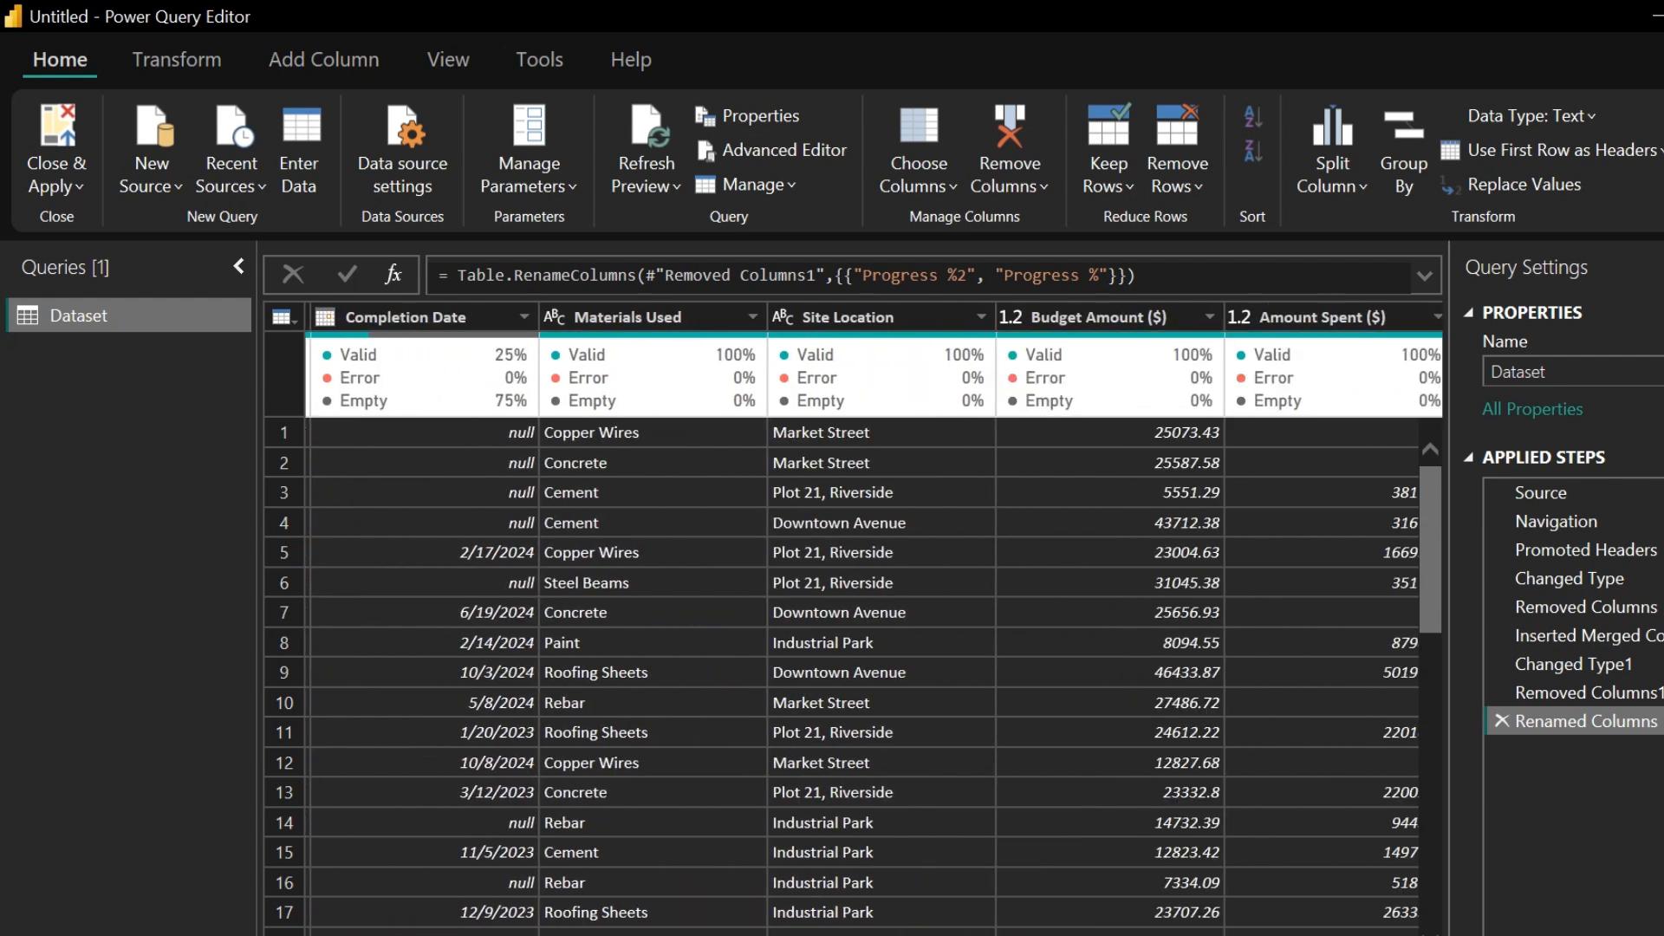
Close the query editor after reviewing the remaining columns, and filter (Blank) out of the Comments column in Table view.
{"action": "scroll", "coordinate": [919, 928], "scroll_direction": "right", "scroll_amount": 5}
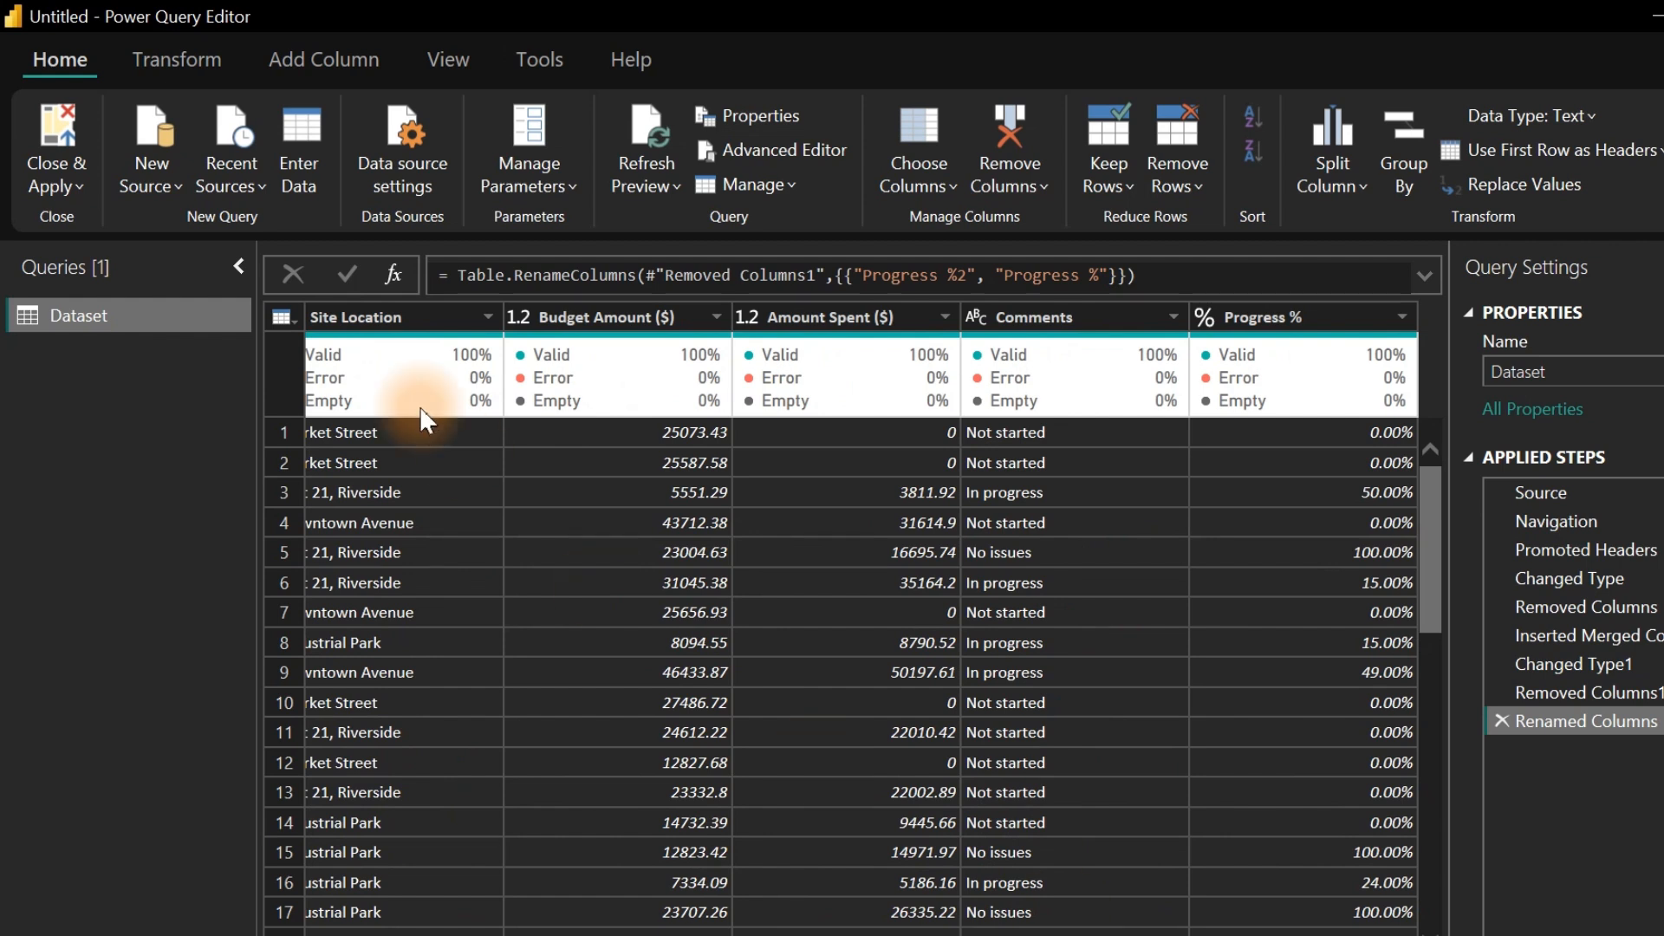
{"action": "left_click", "coordinate": [56, 128]}
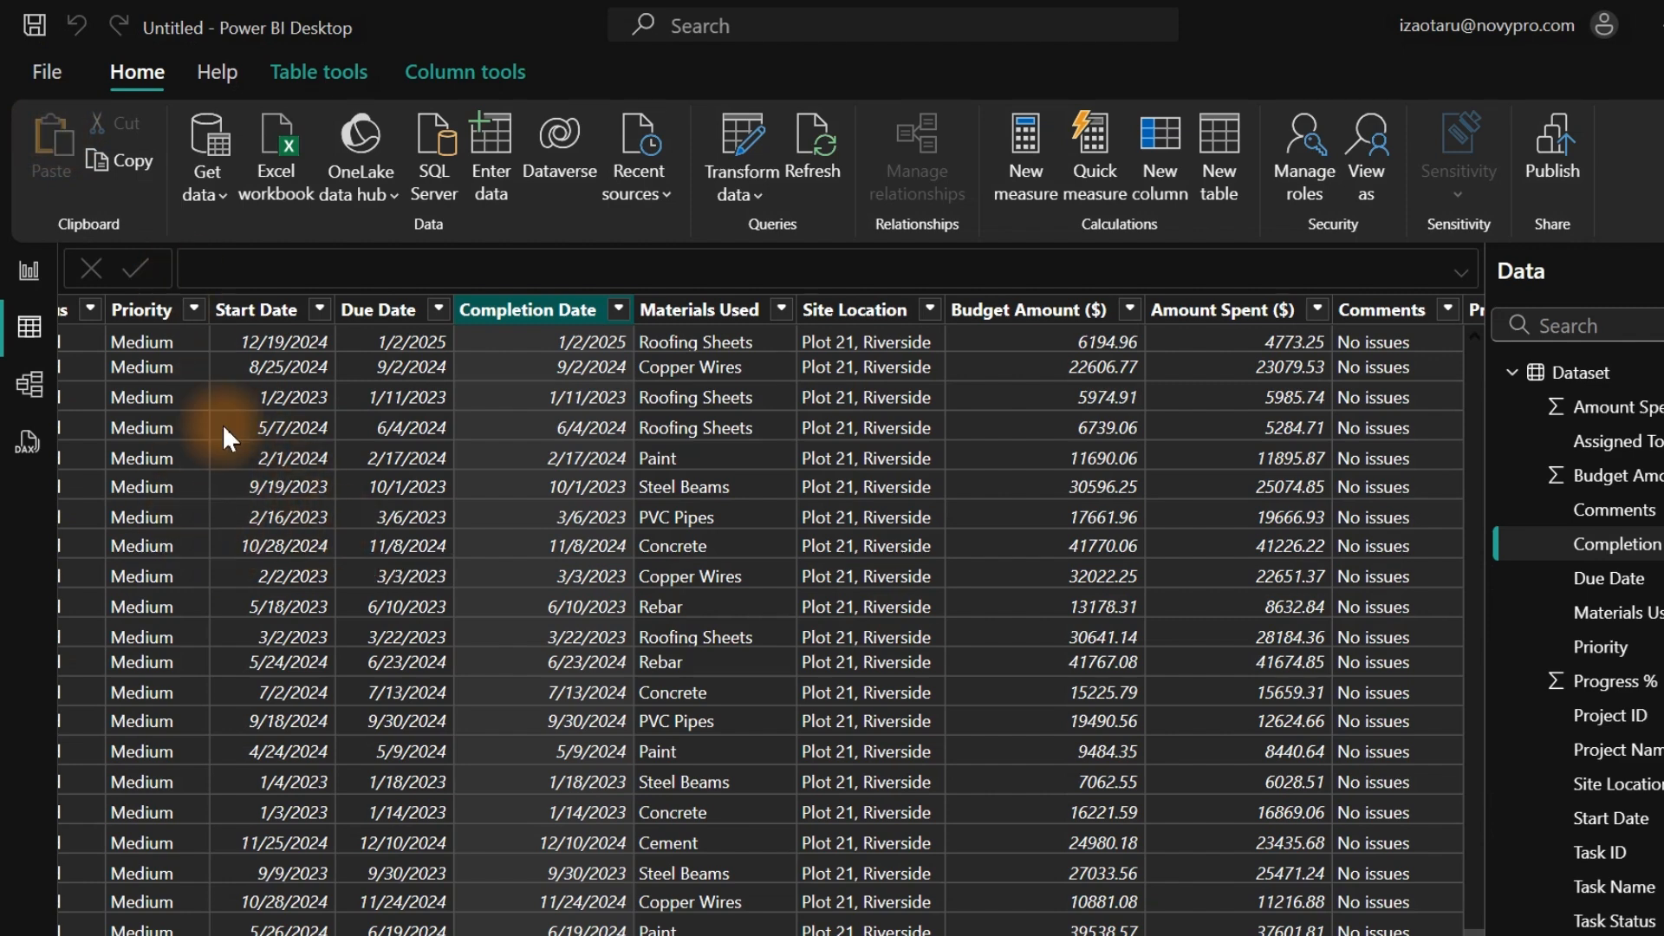
{"action": "left_click", "coordinate": [1446, 310]}
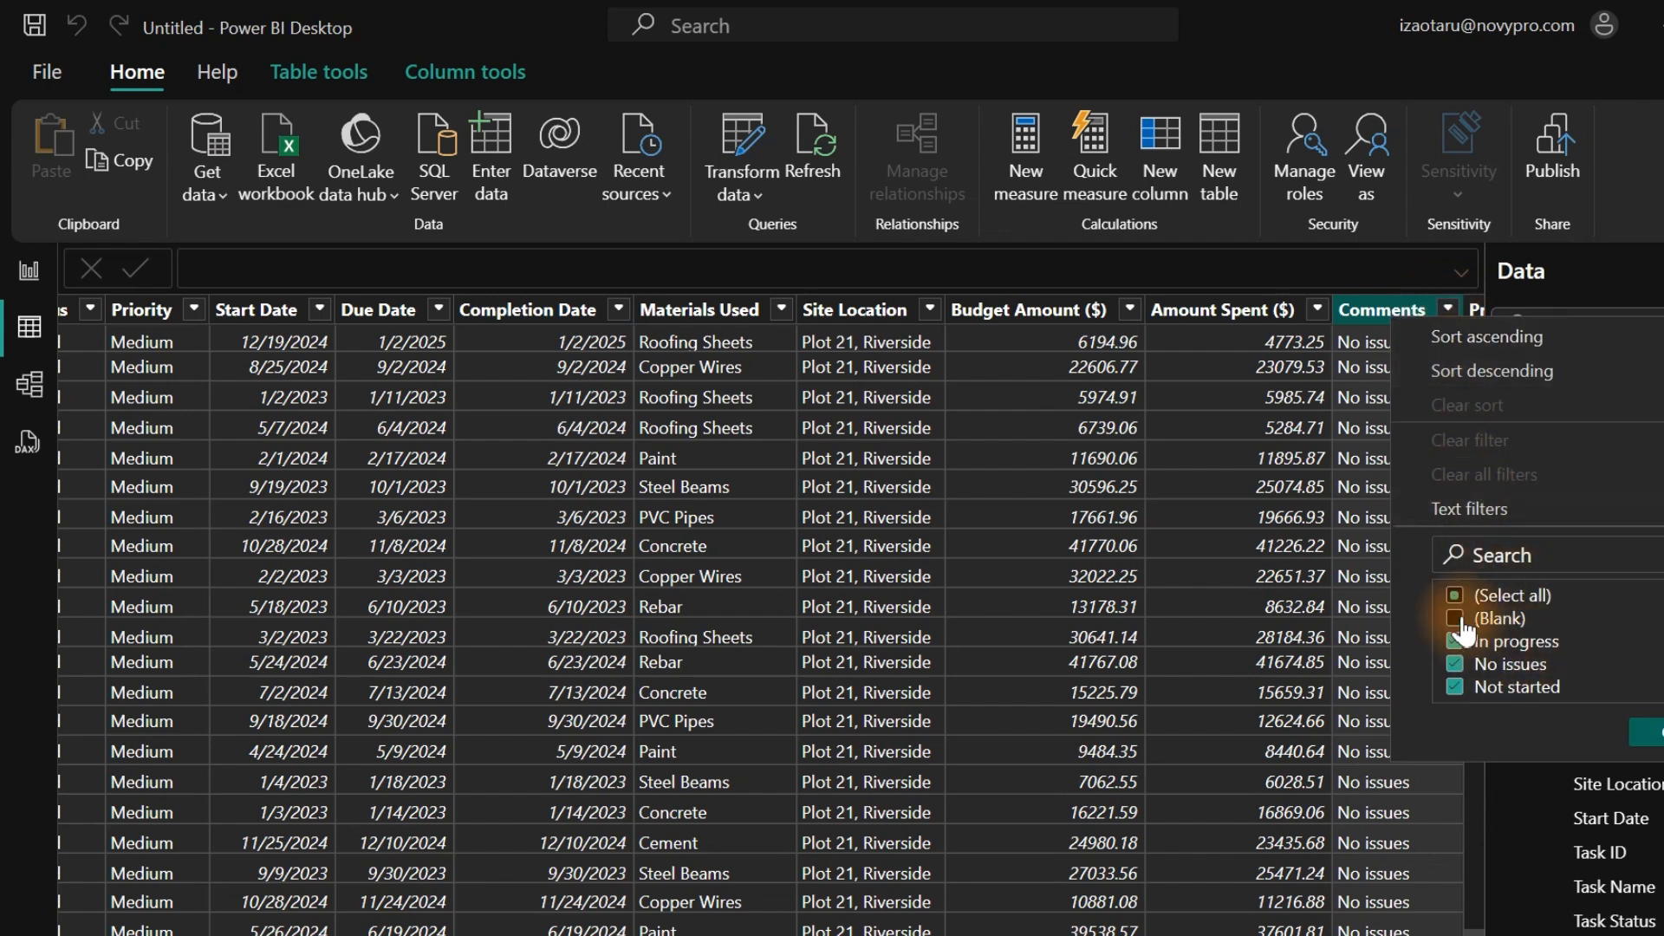
{"action": "left_click", "coordinate": [1645, 735]}
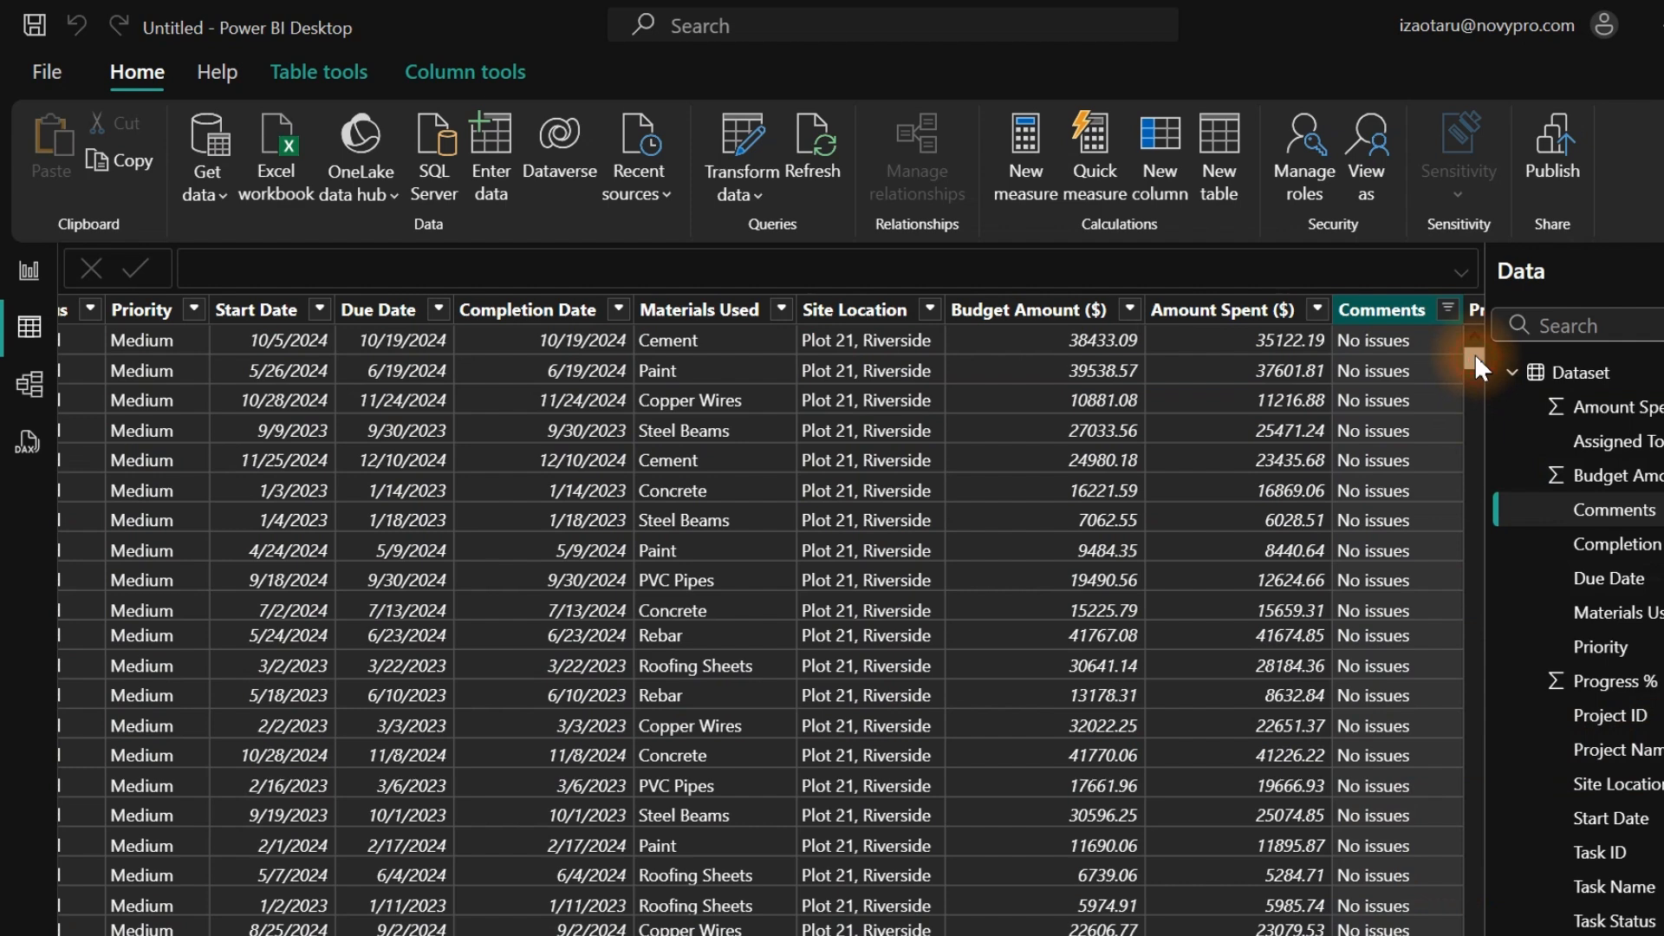
{"action": "left_click_drag", "start_coordinate": [1476, 374], "coordinate": [1486, 302]}
Include (Blank) in the Comments filter again to inspect the empty rows, and exclude it once more.
{"action": "left_click", "coordinate": [1447, 309]}
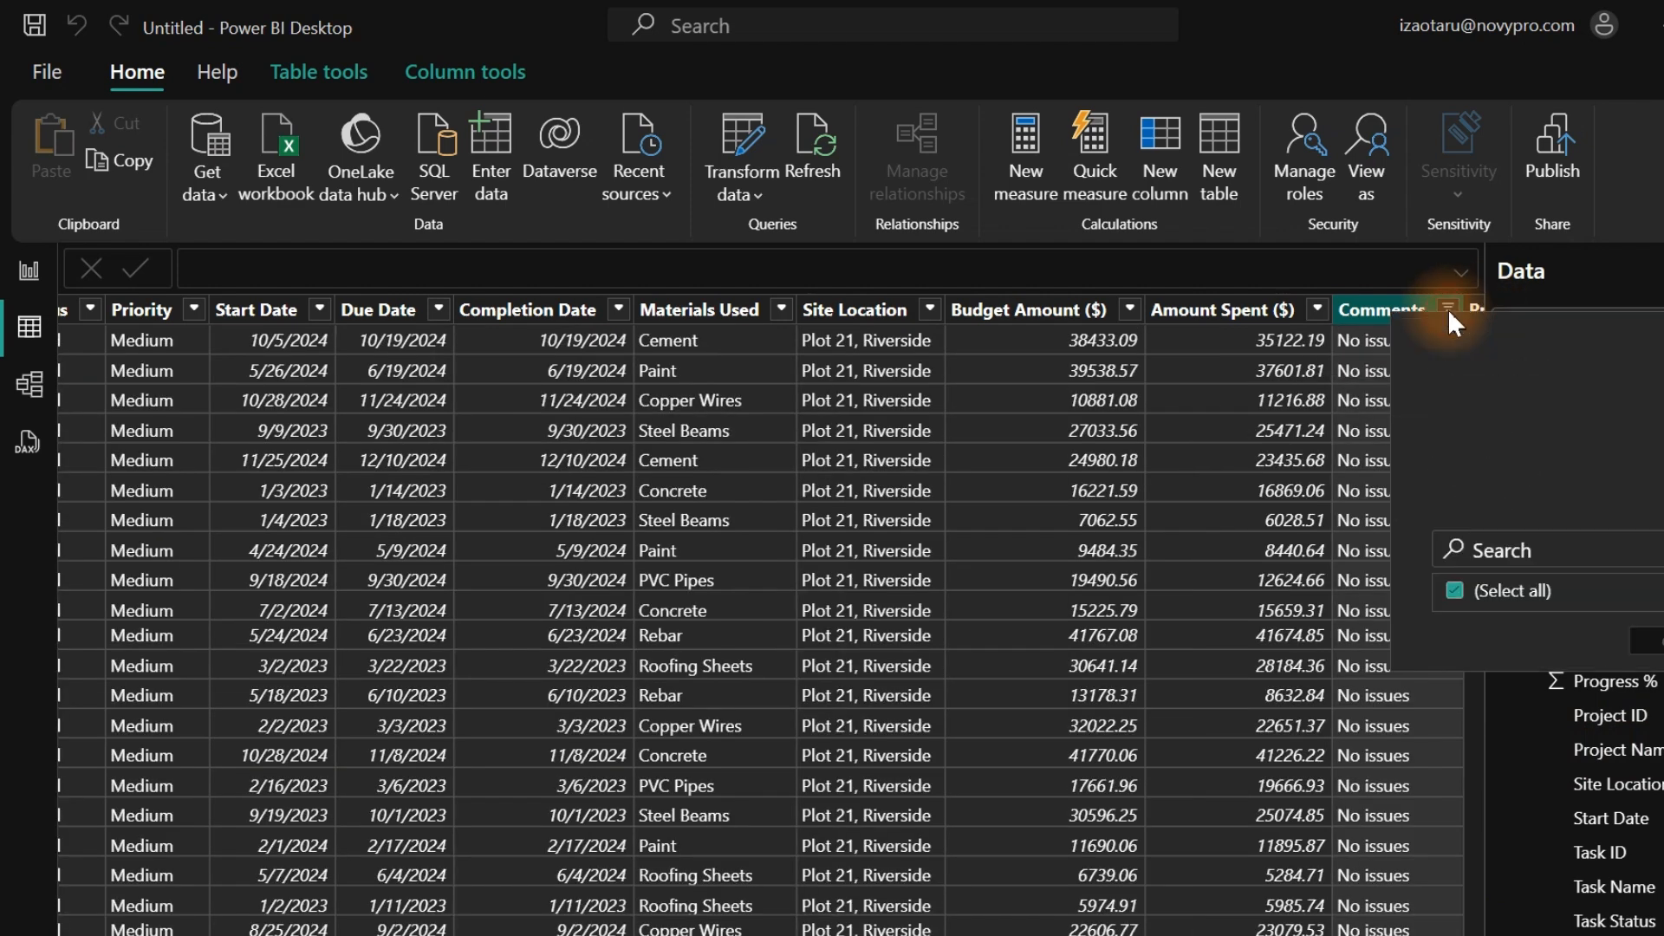
{"action": "left_click", "coordinate": [1464, 614]}
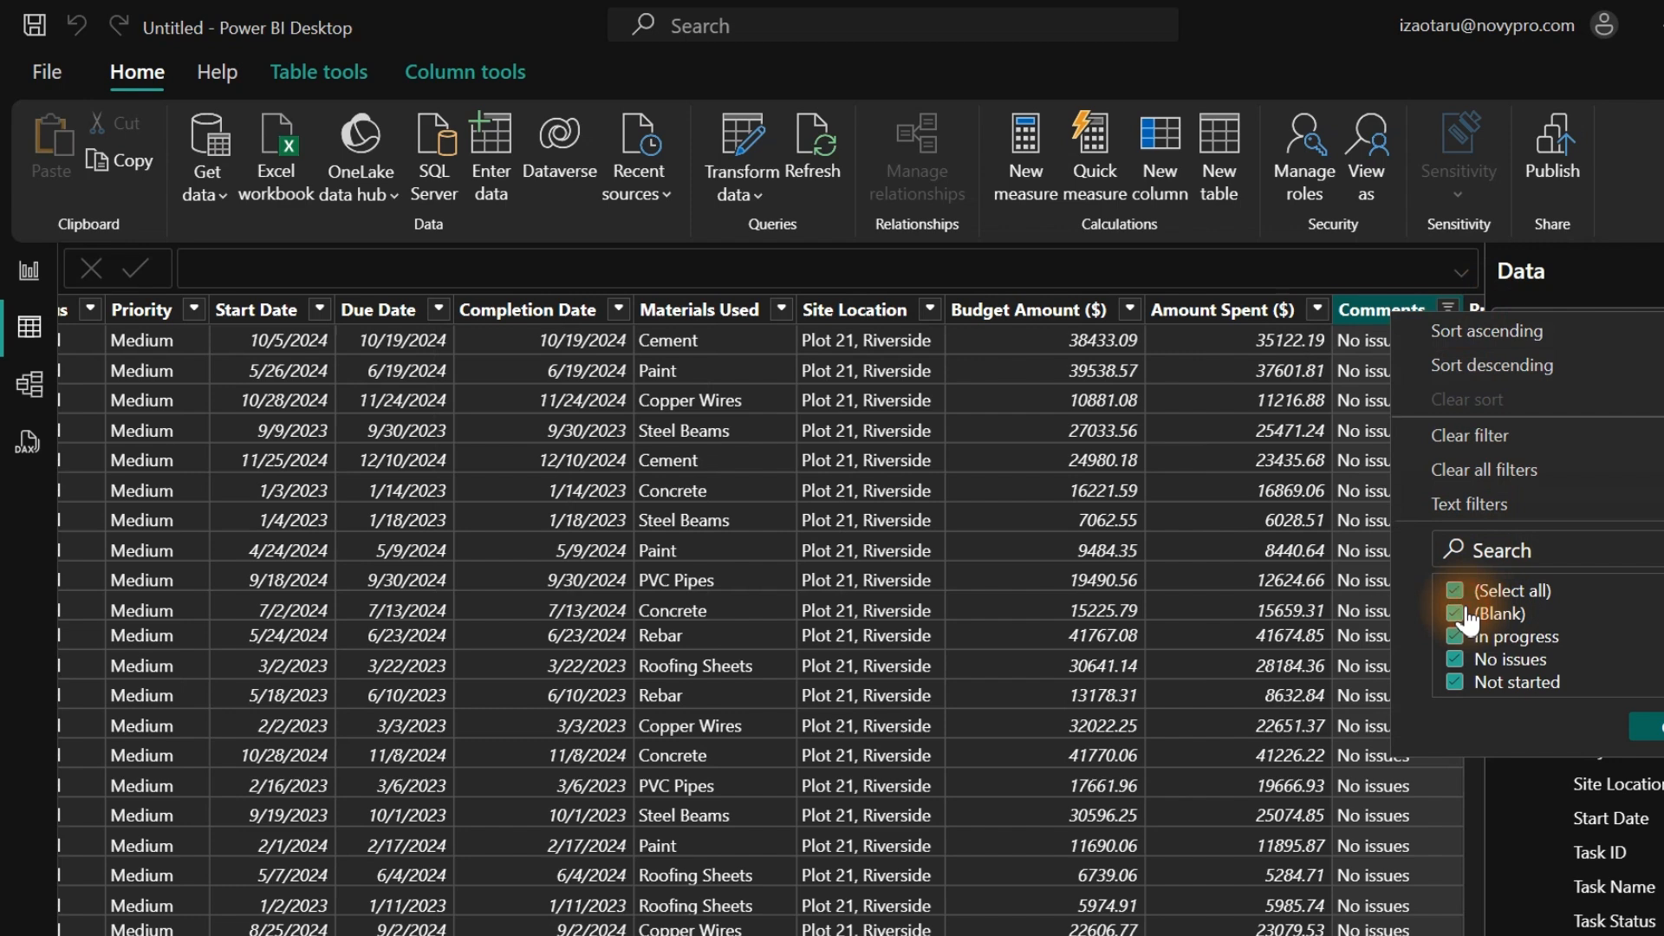
{"action": "left_click", "coordinate": [1647, 727]}
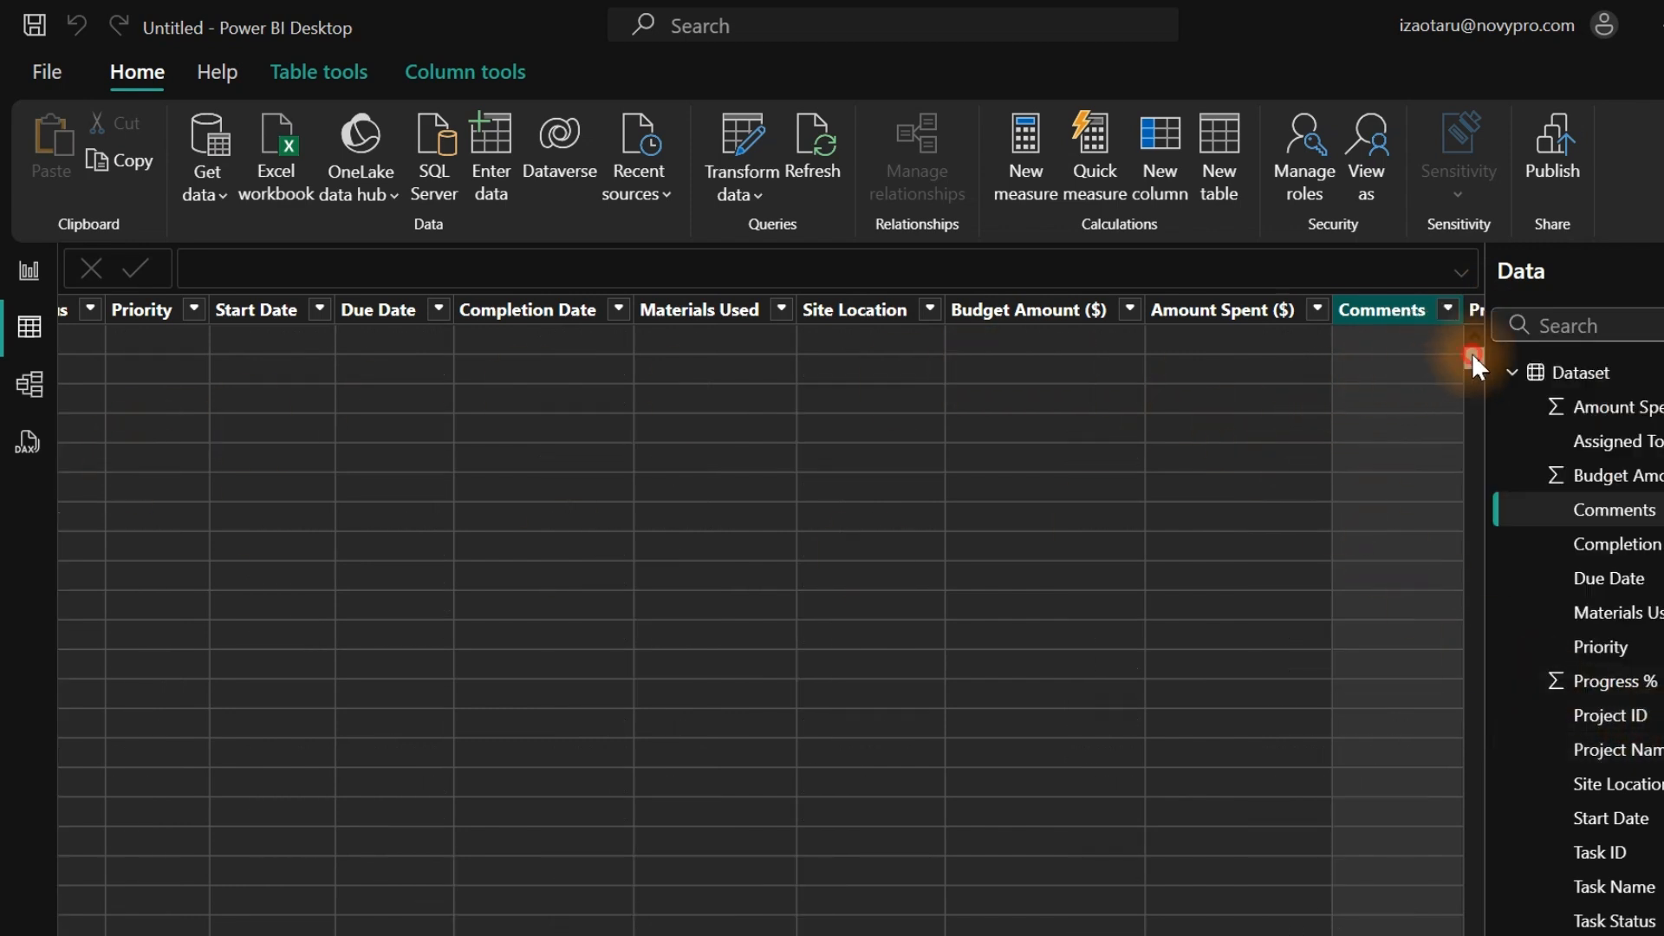
{"action": "left_click_drag", "start_coordinate": [1472, 352], "coordinate": [1458, 289]}
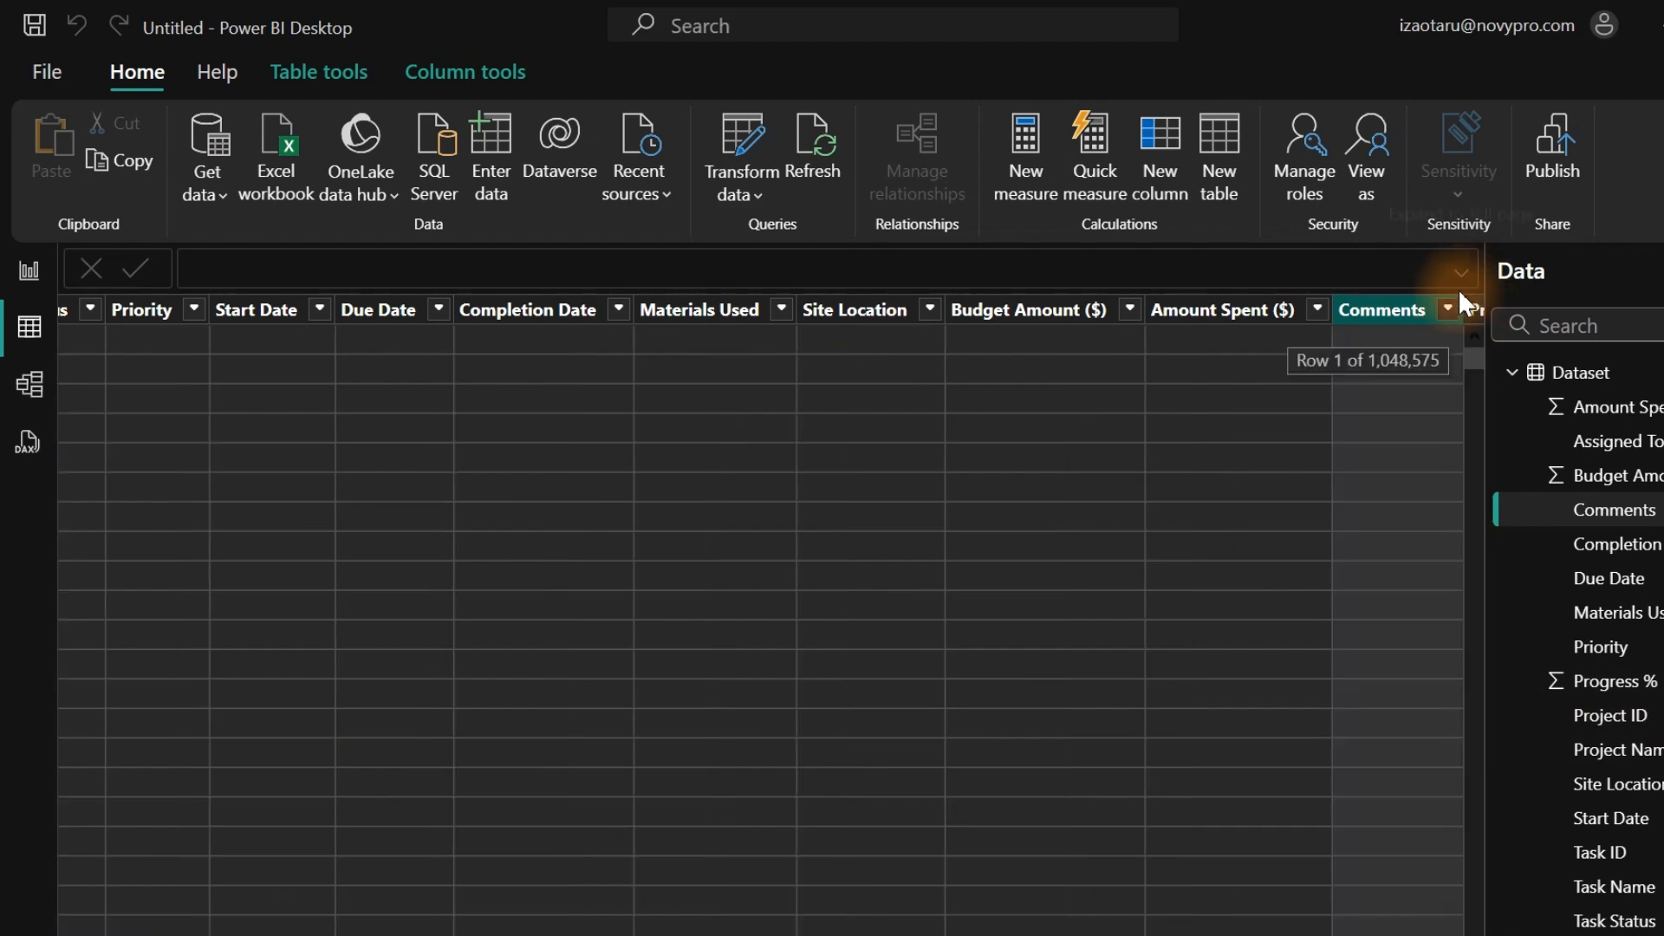
{"action": "left_click", "coordinate": [1448, 309]}
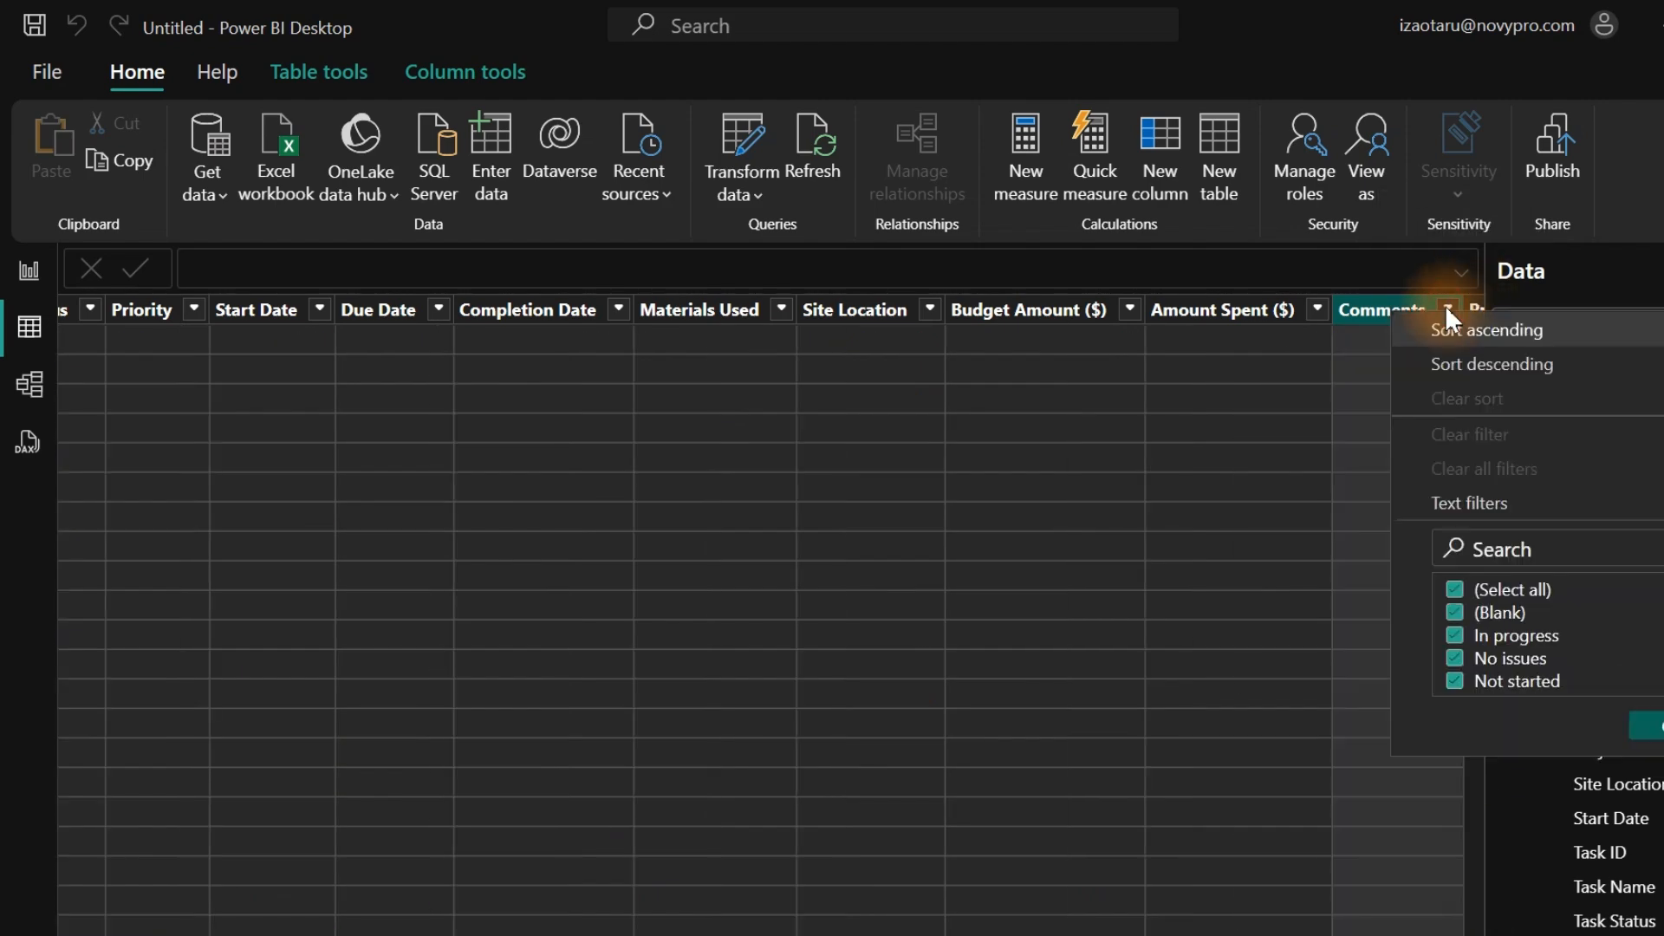
{"action": "left_click", "coordinate": [1455, 613]}
{"action": "left_click", "coordinate": [1649, 726]}
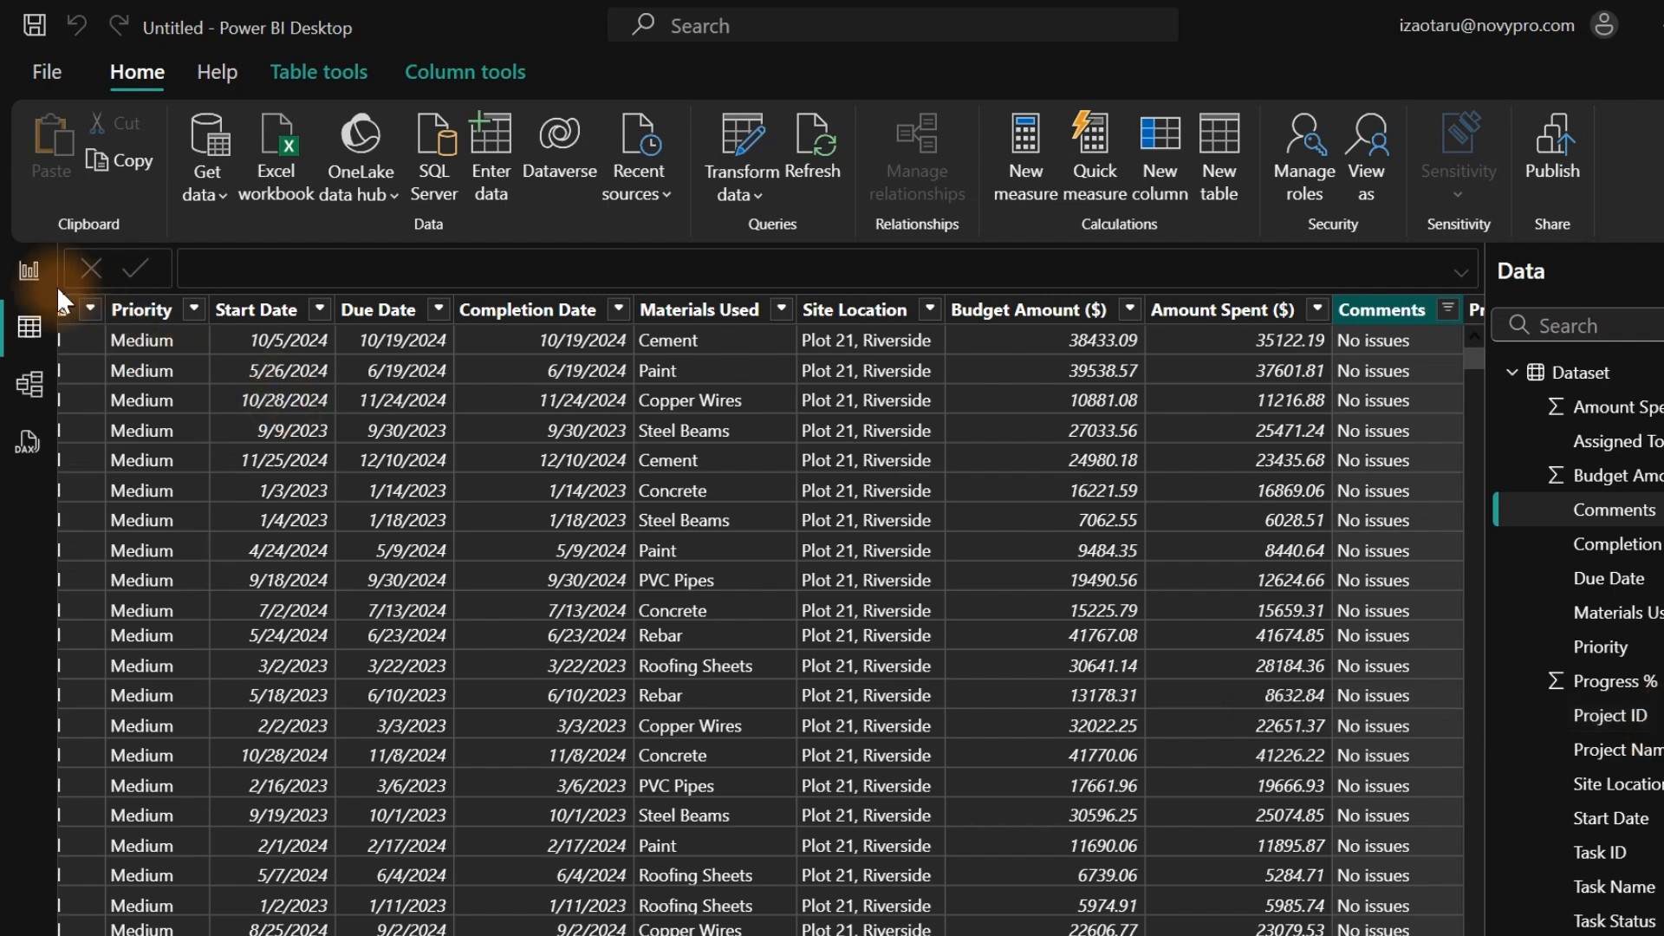
Import the custom visual file Gantt.0.5.1 into the report from Report view.
{"action": "left_click", "coordinate": [32, 266]}
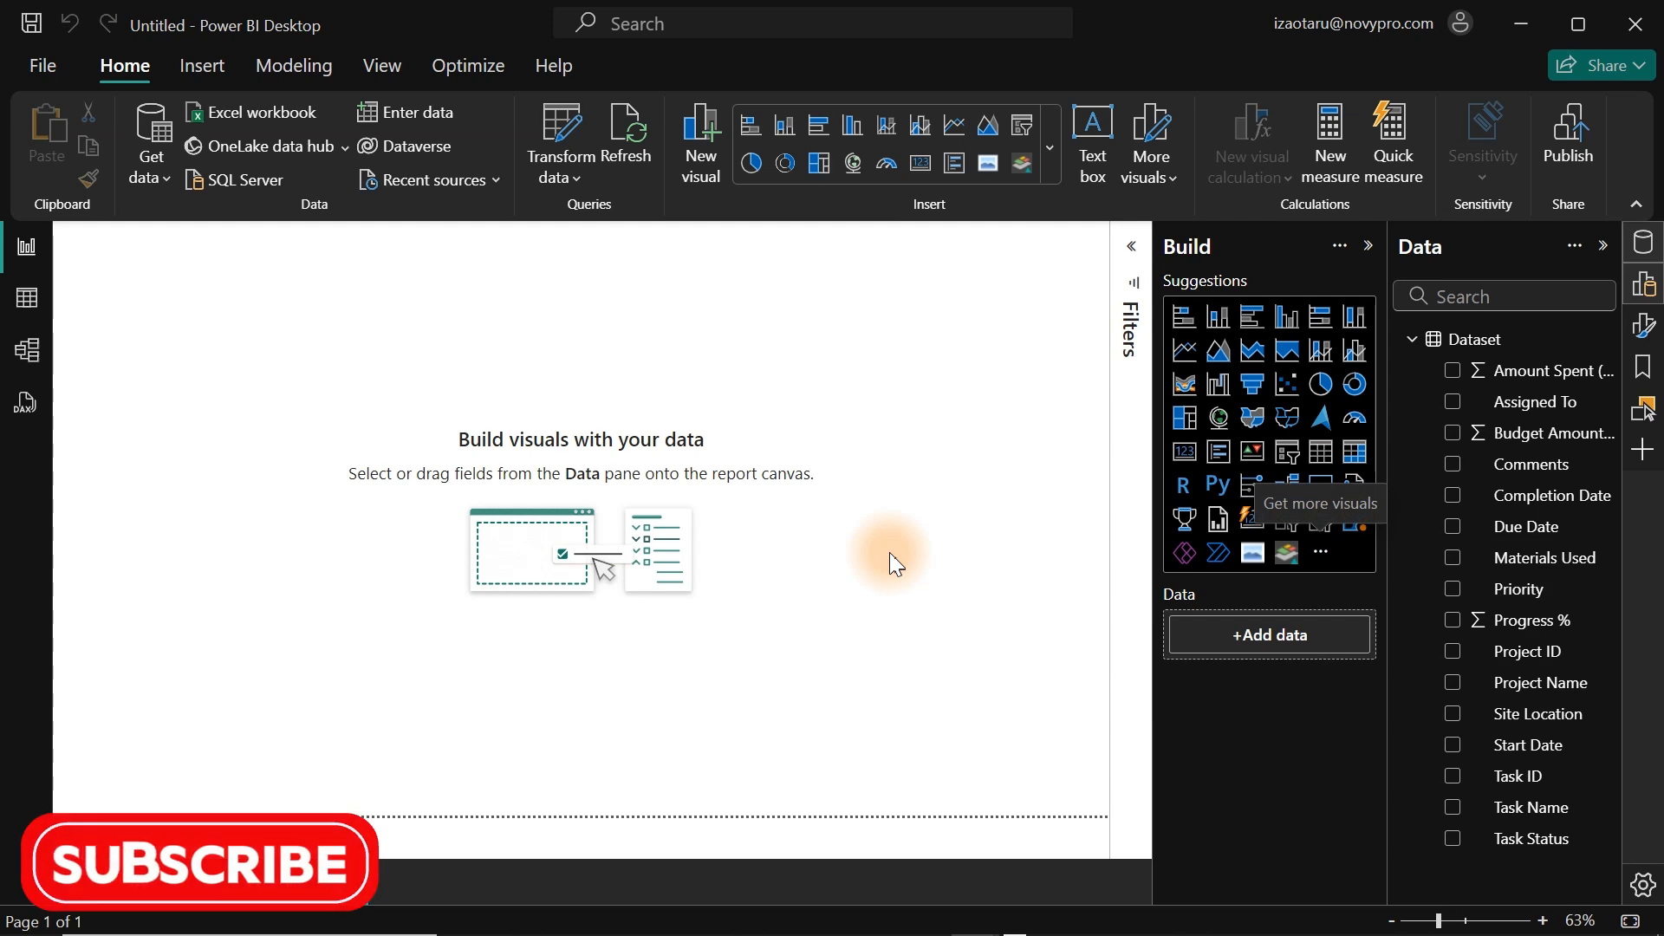
{"action": "left_click", "coordinate": [1323, 554]}
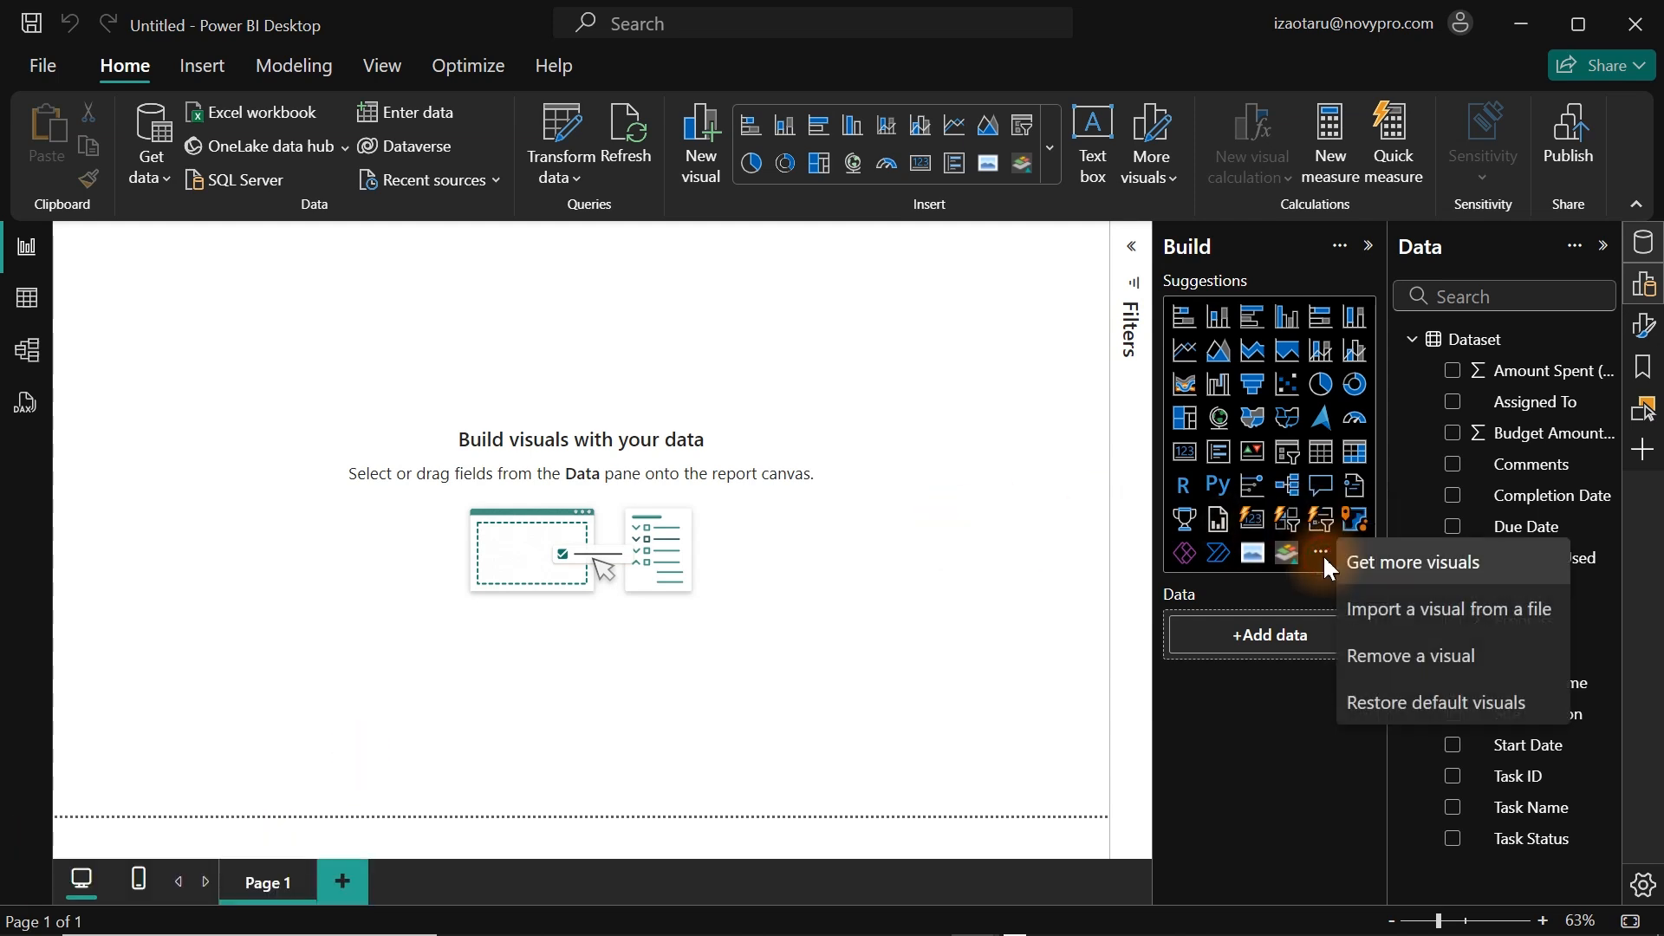
{"action": "left_click", "coordinate": [1437, 611]}
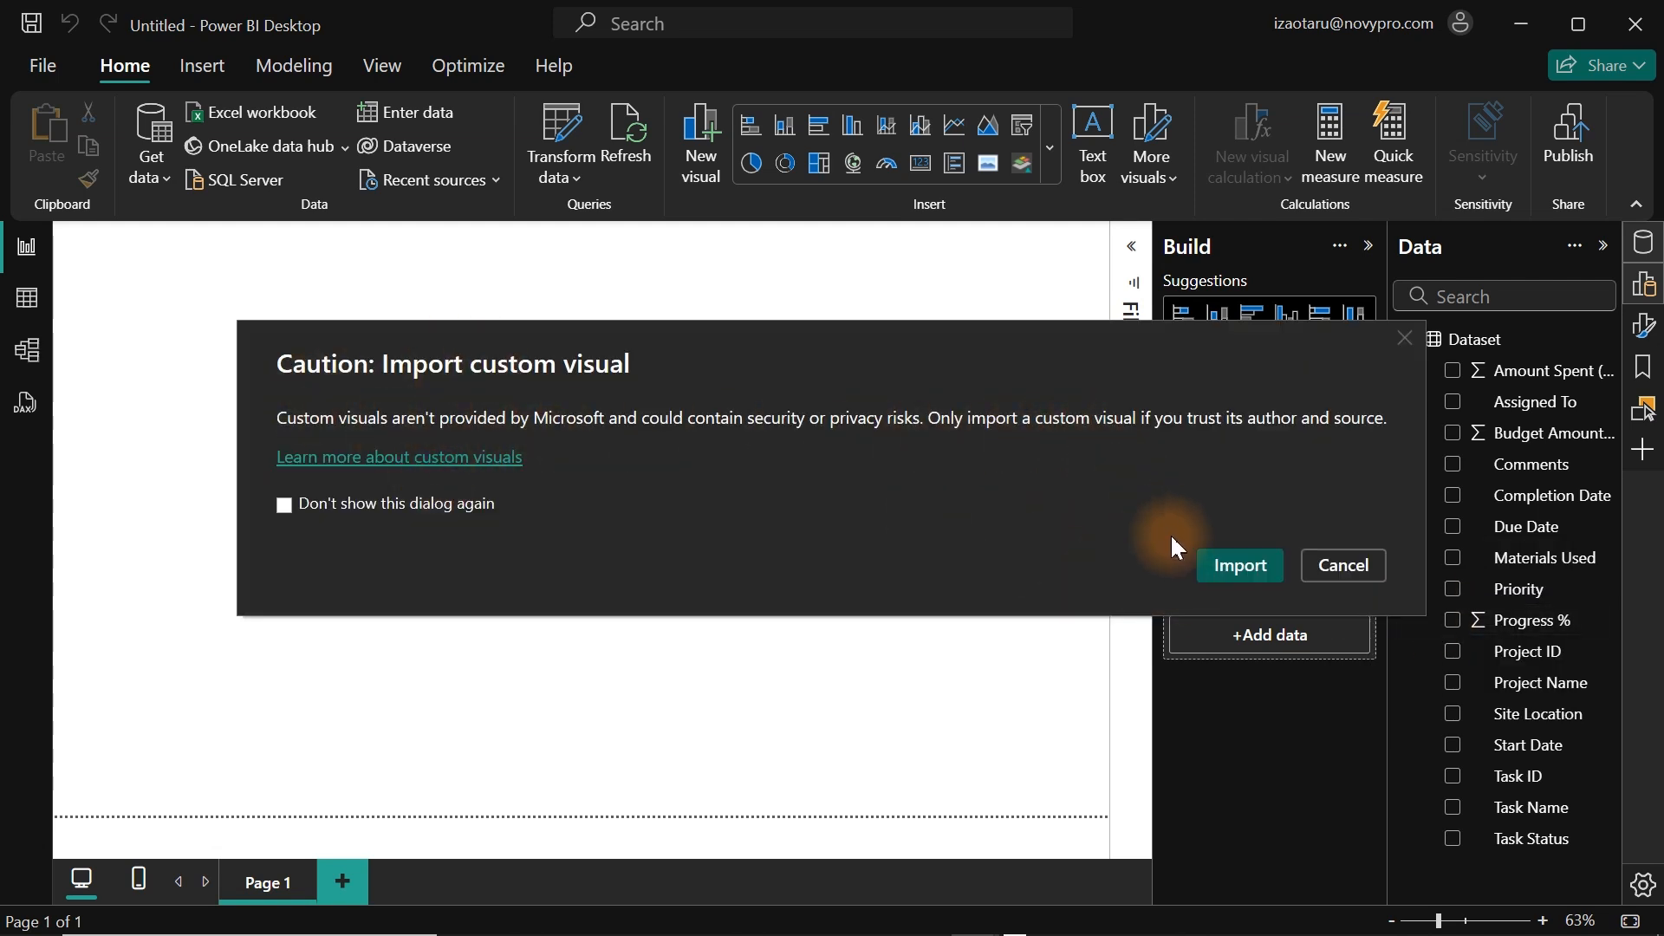
{"action": "left_click", "coordinate": [1224, 560]}
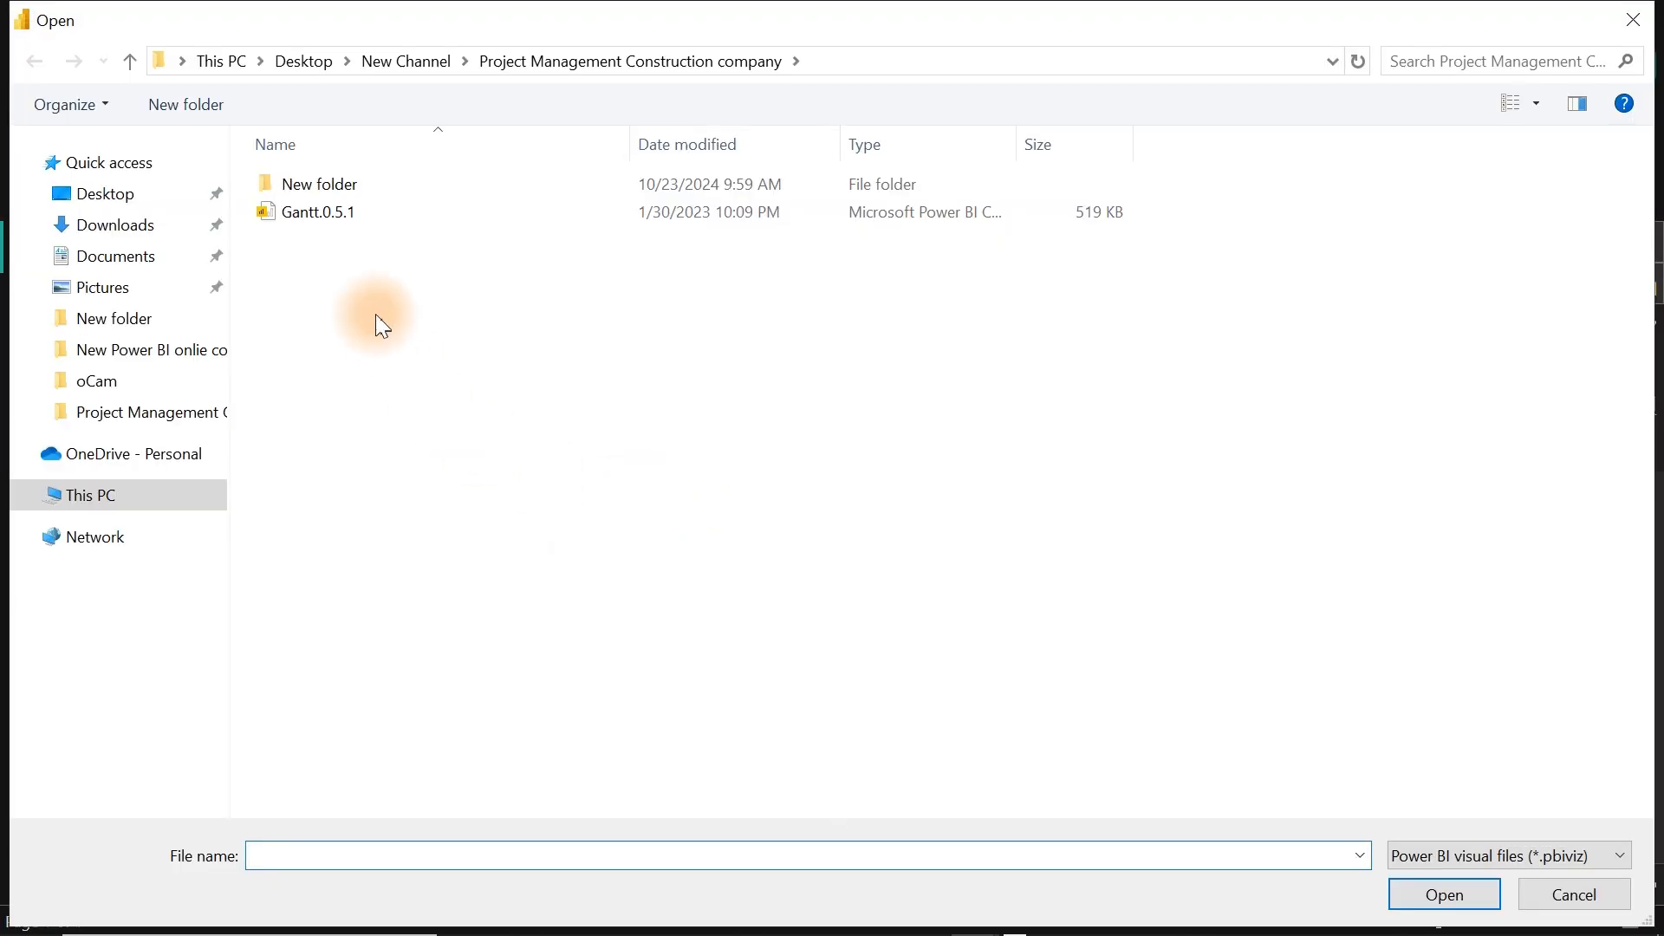
{"action": "left_click", "coordinate": [327, 222]}
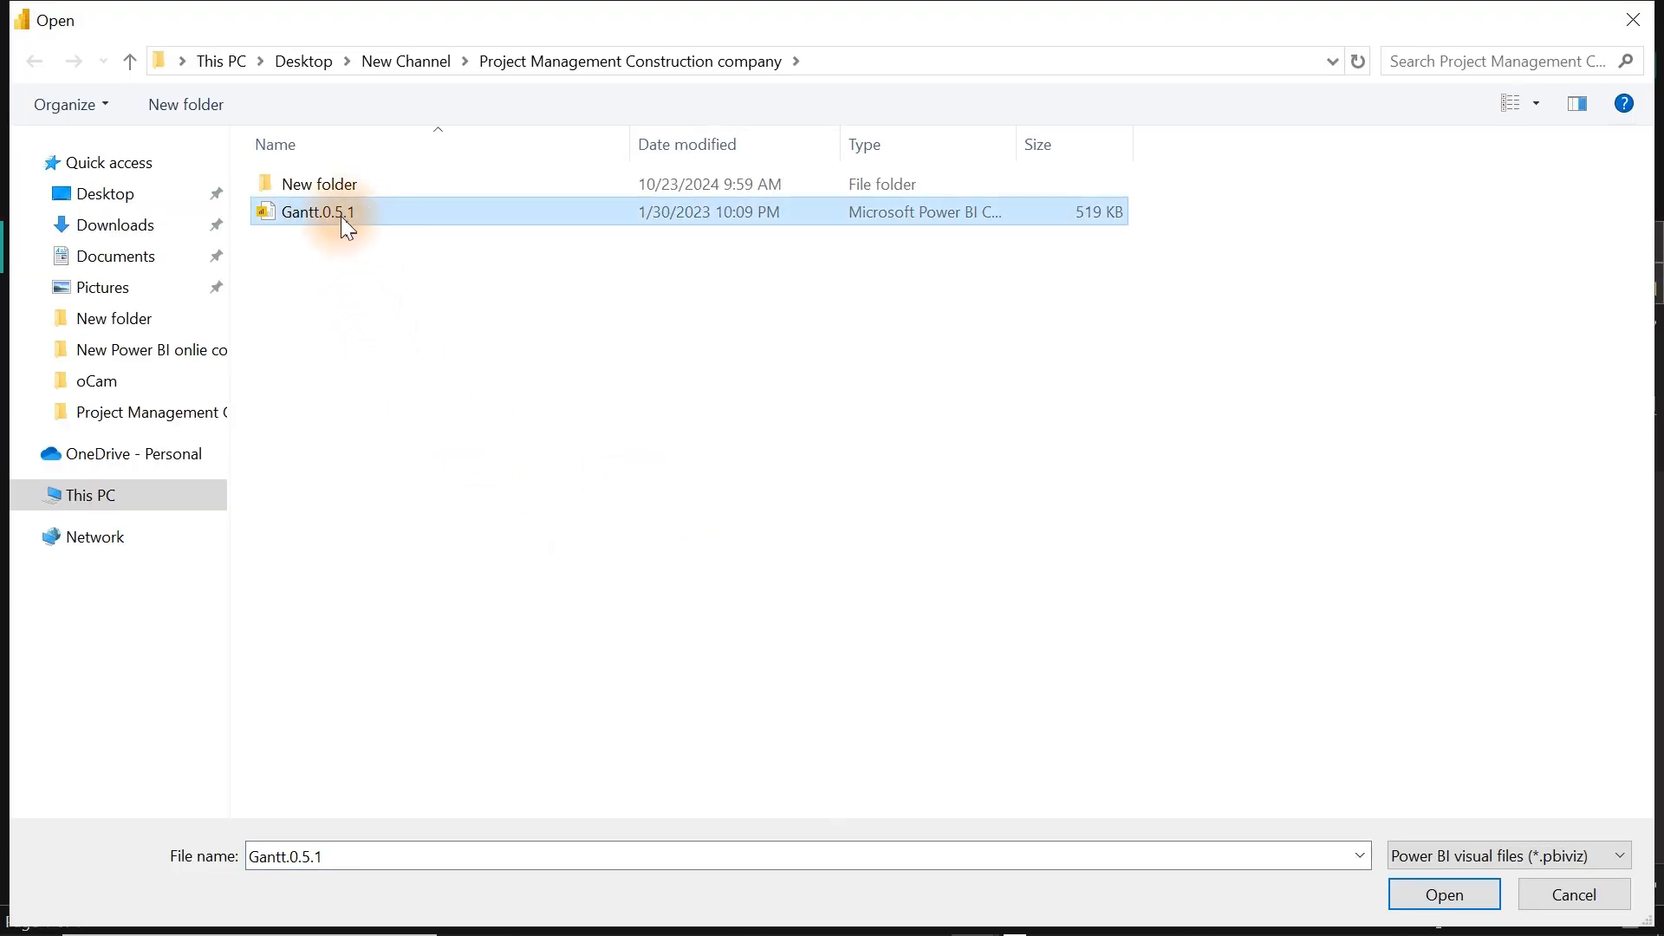
{"action": "left_click", "coordinate": [1430, 889]}
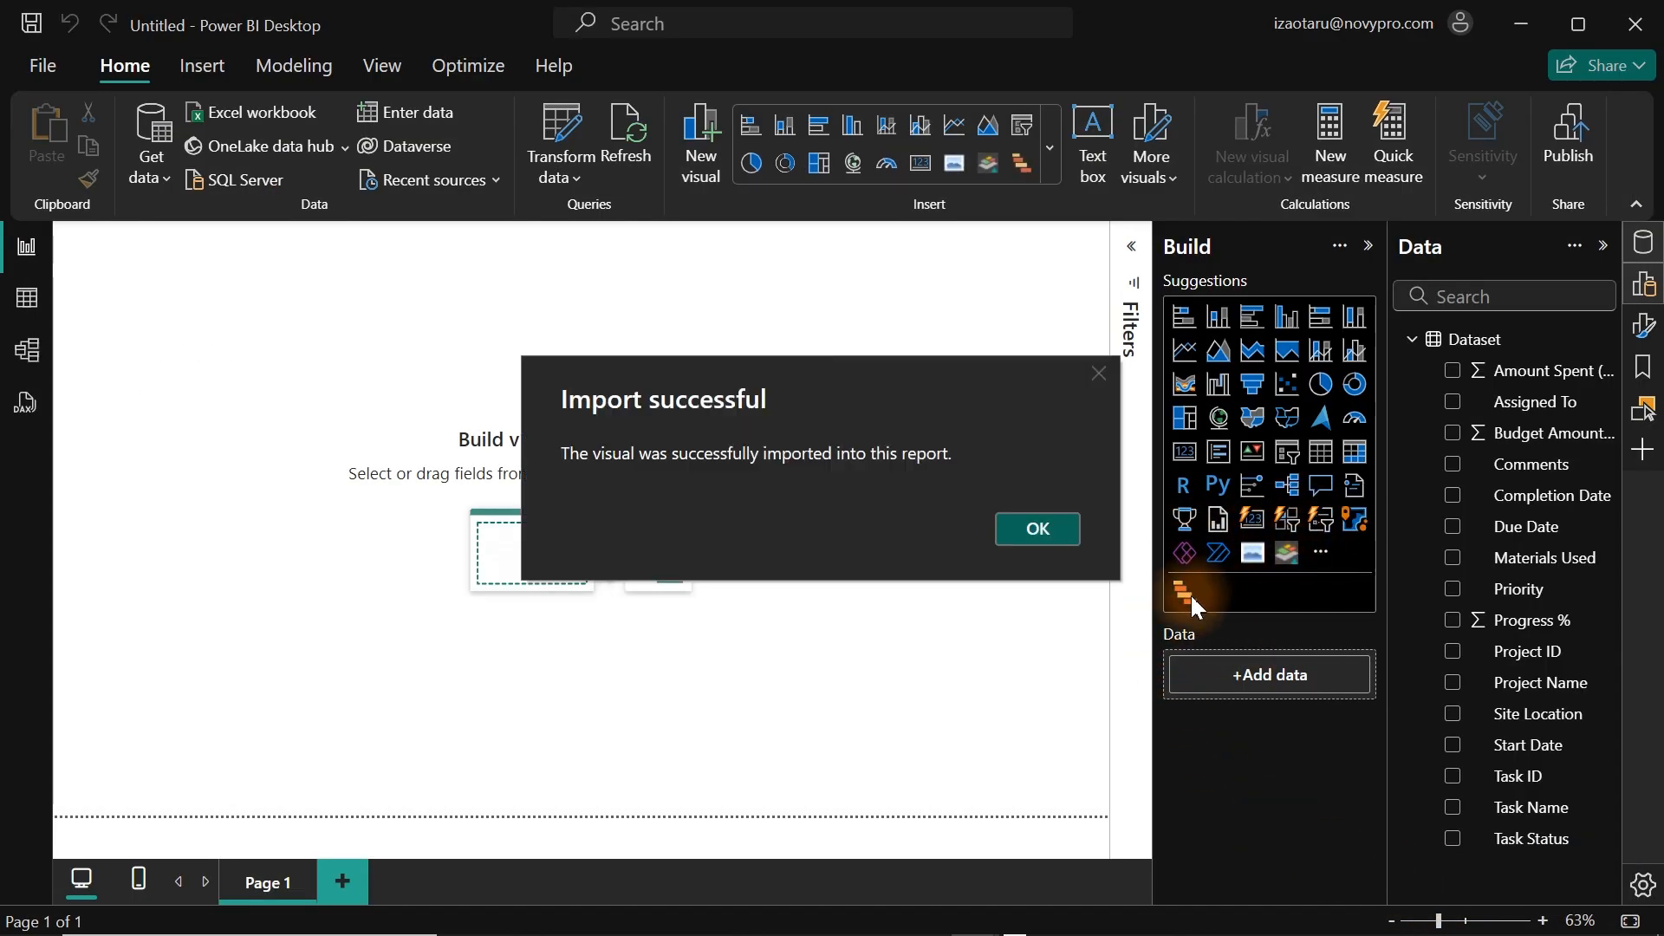
{"action": "left_click", "coordinate": [1032, 528]}
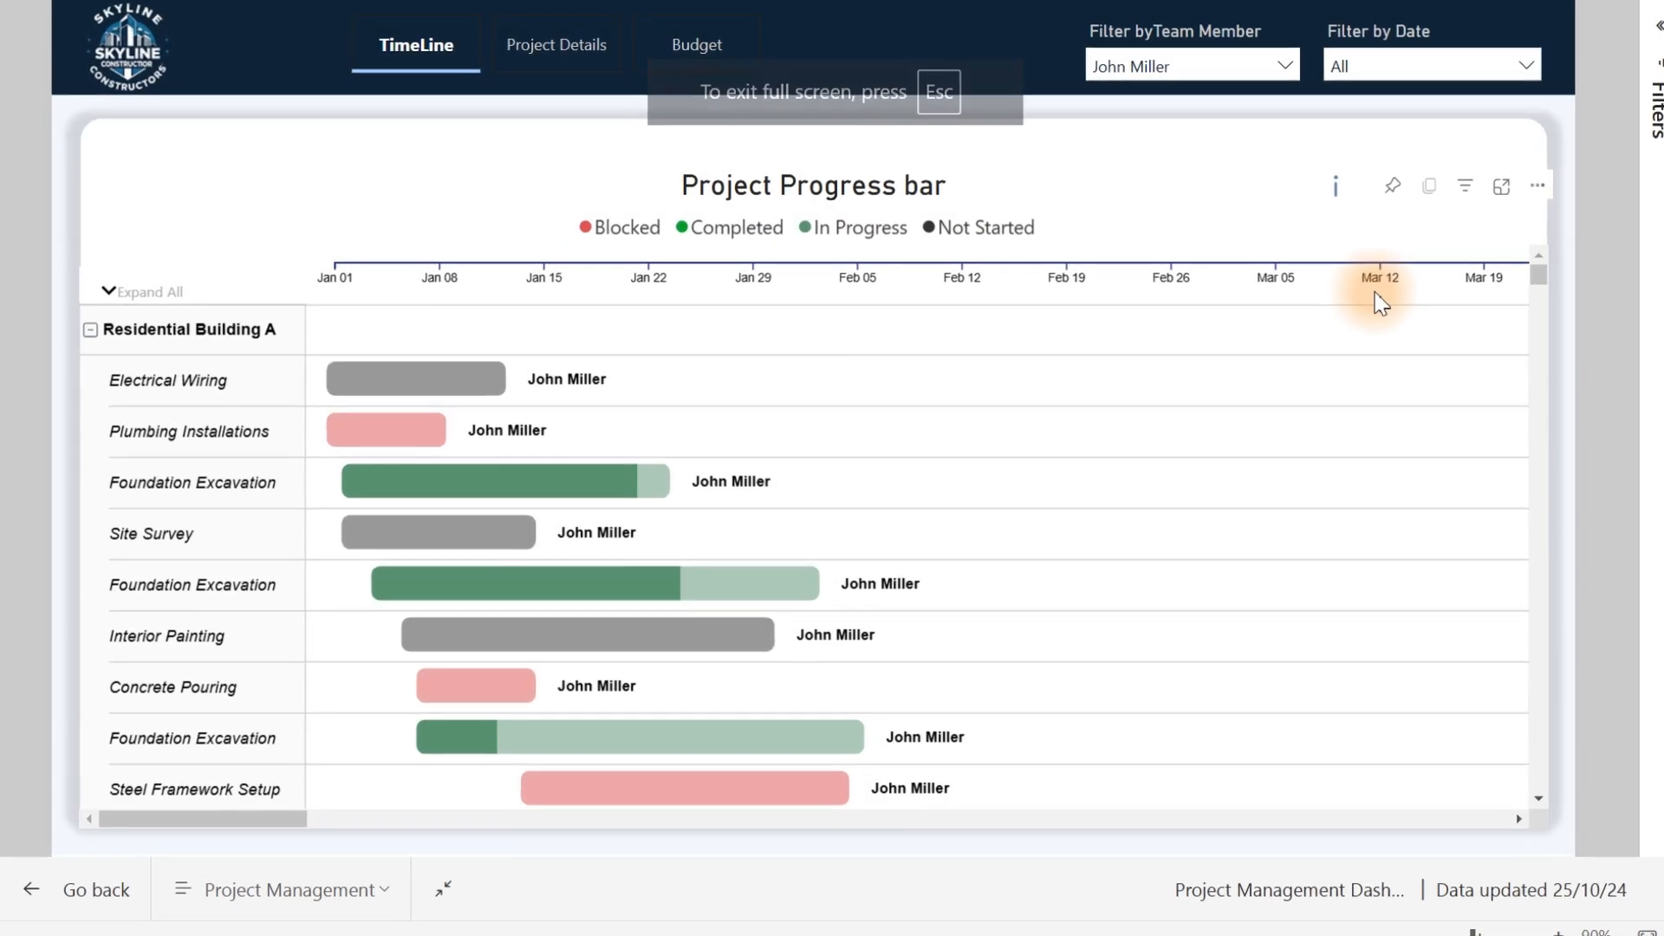
Switch to the published project management dashboard, inspect the TimeLine task details and filter the dates to Jan 2024.
{"action": "mouse_move", "coordinate": [385, 385]}
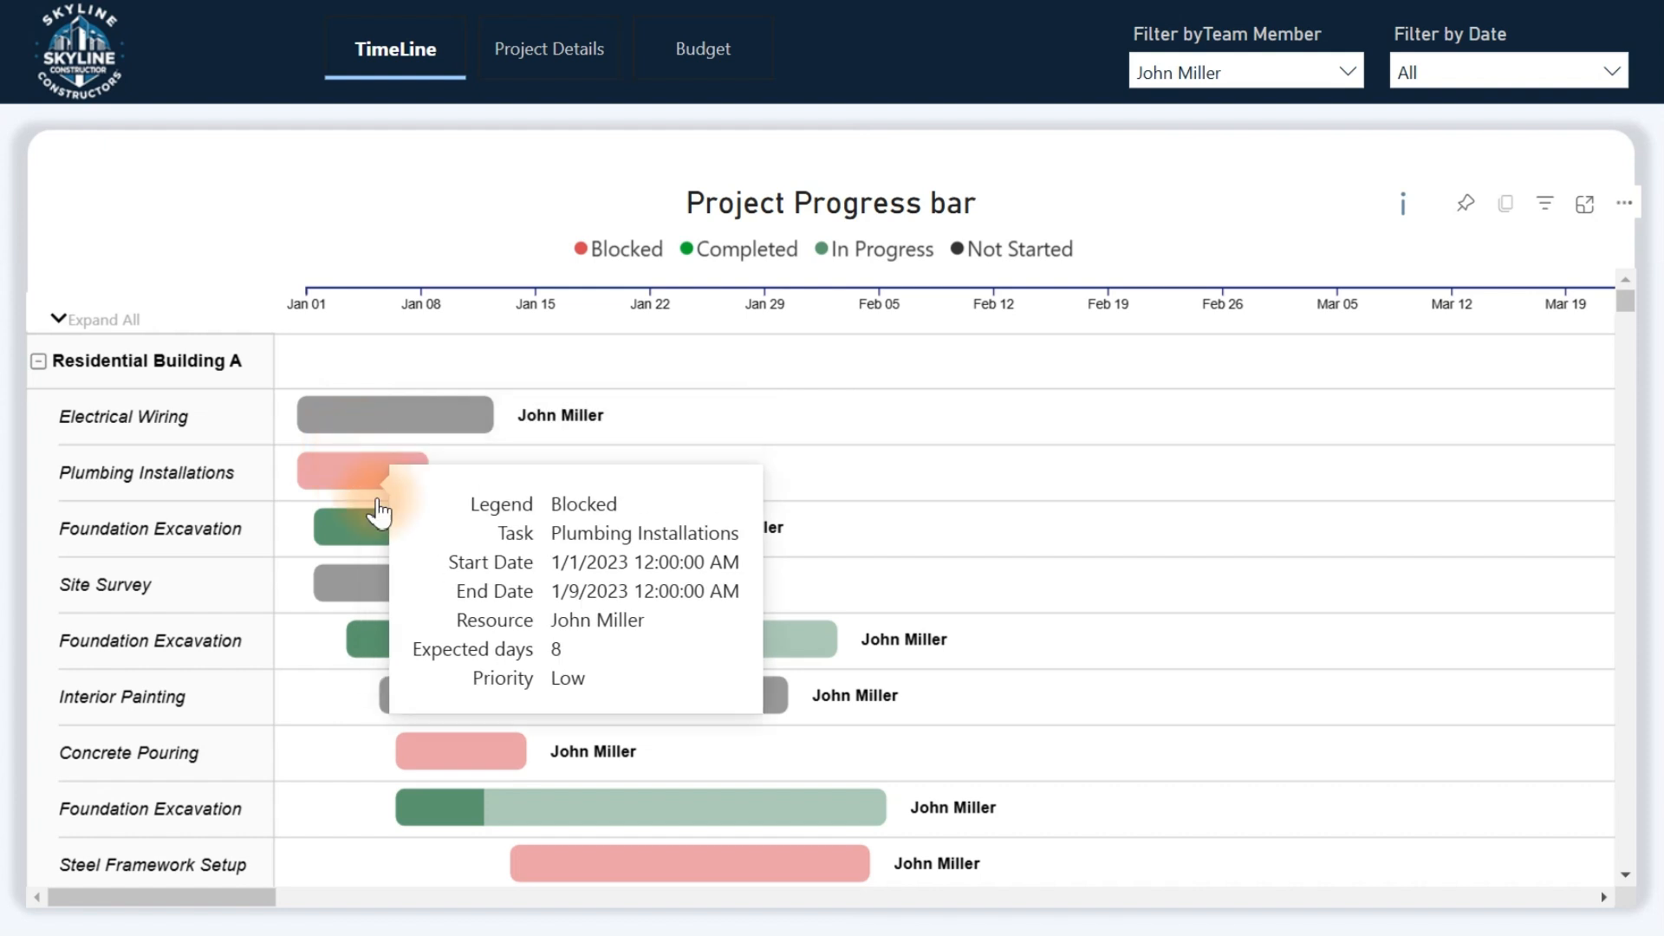
{"action": "mouse_move", "coordinate": [470, 591]}
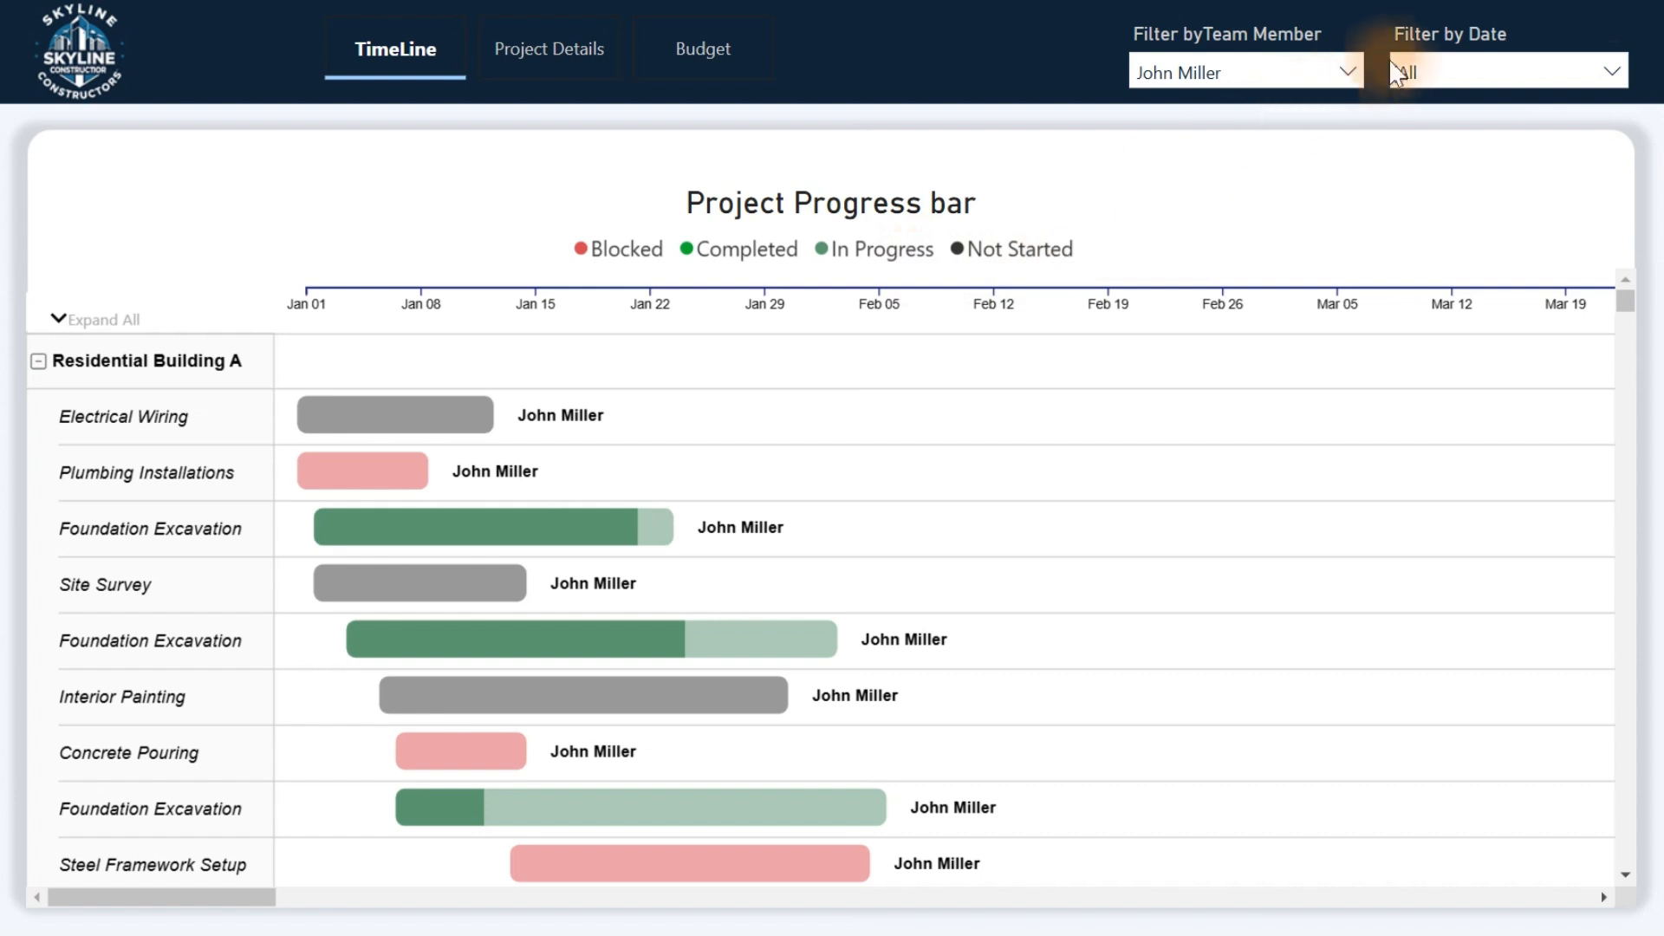
{"action": "left_click", "coordinate": [1429, 73]}
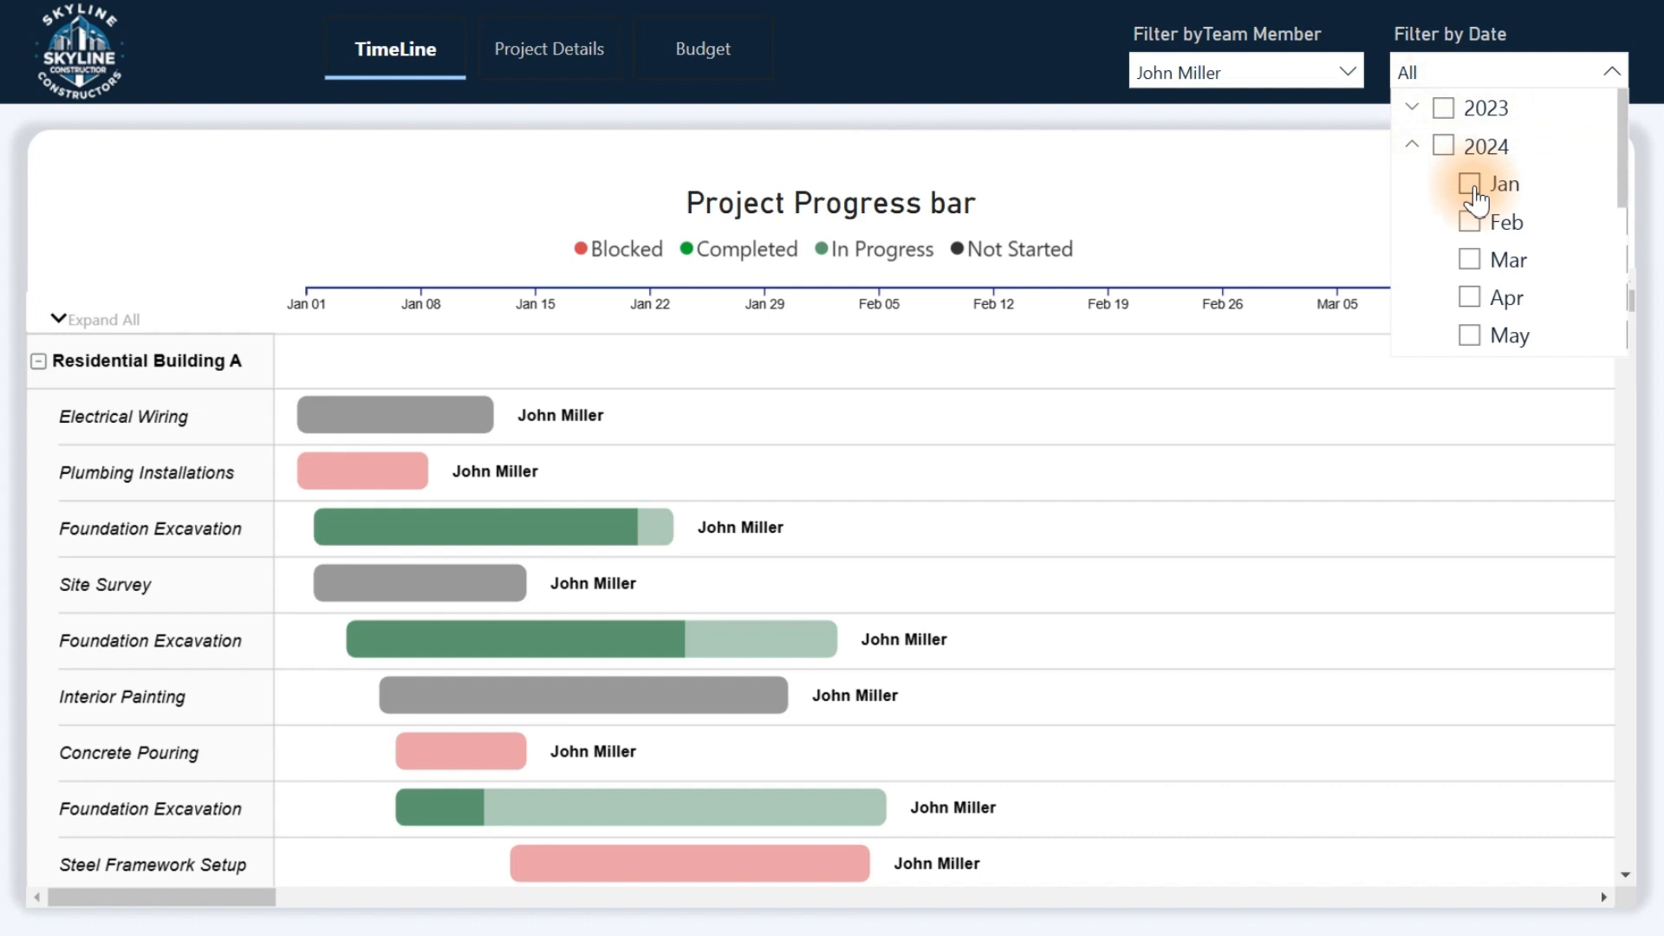
{"action": "left_click", "coordinate": [1472, 187]}
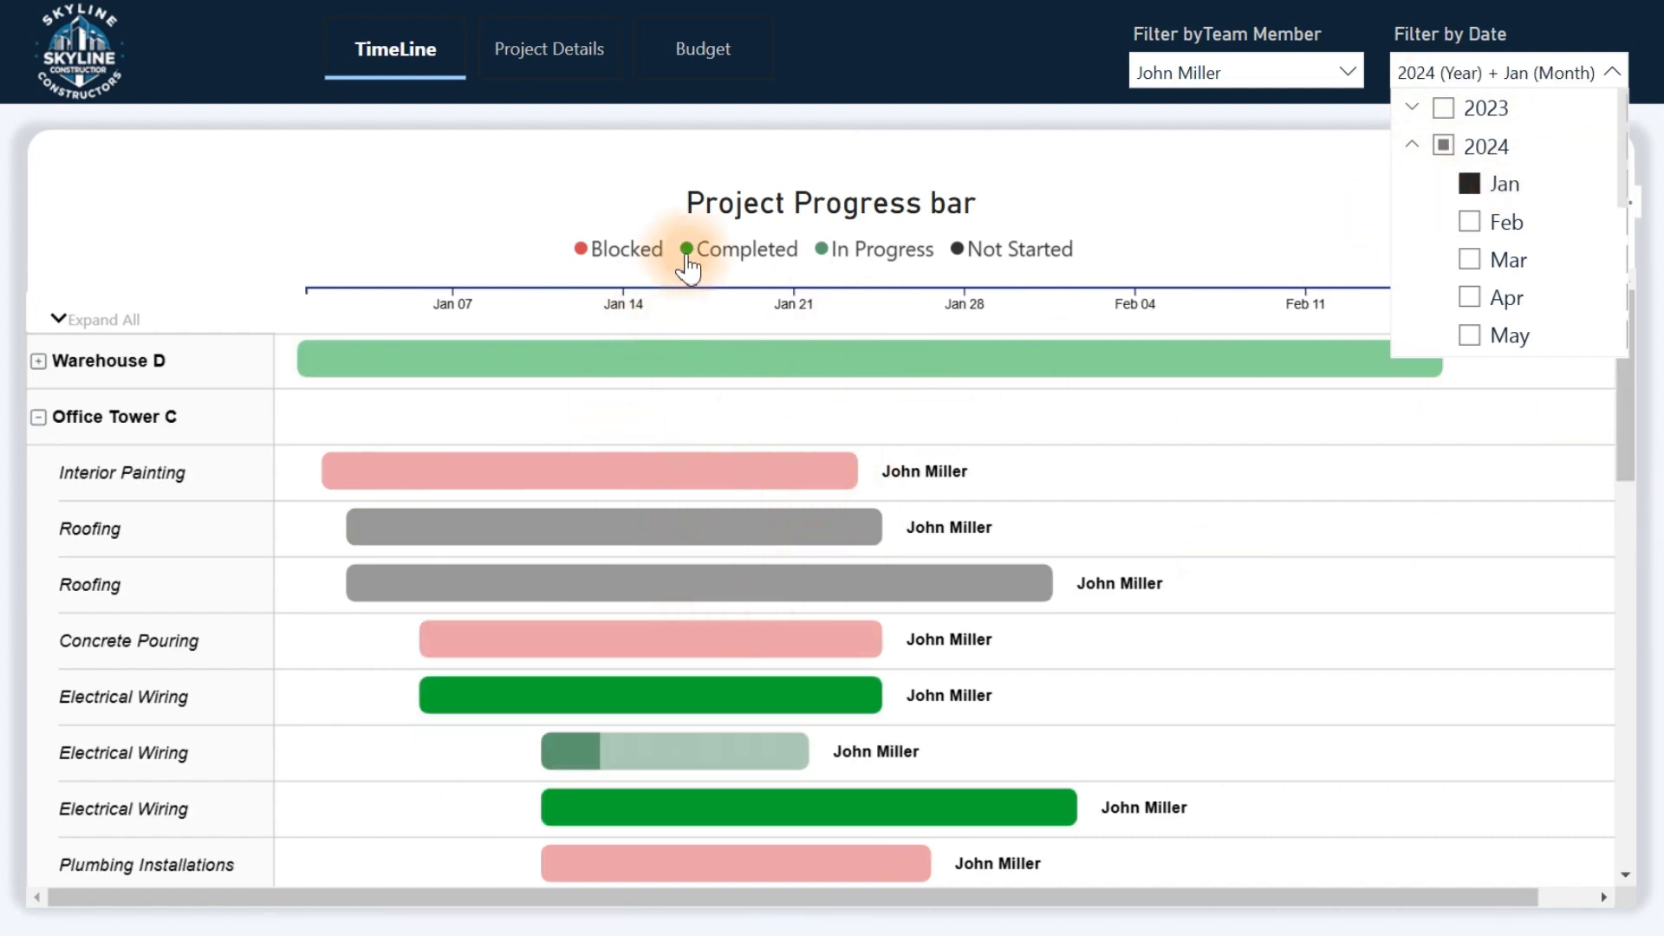
Examine the completed, in-progress and not-started task bars, and collapse the Office Tower C and Residential Building A groups.
{"action": "mouse_move", "coordinate": [497, 711]}
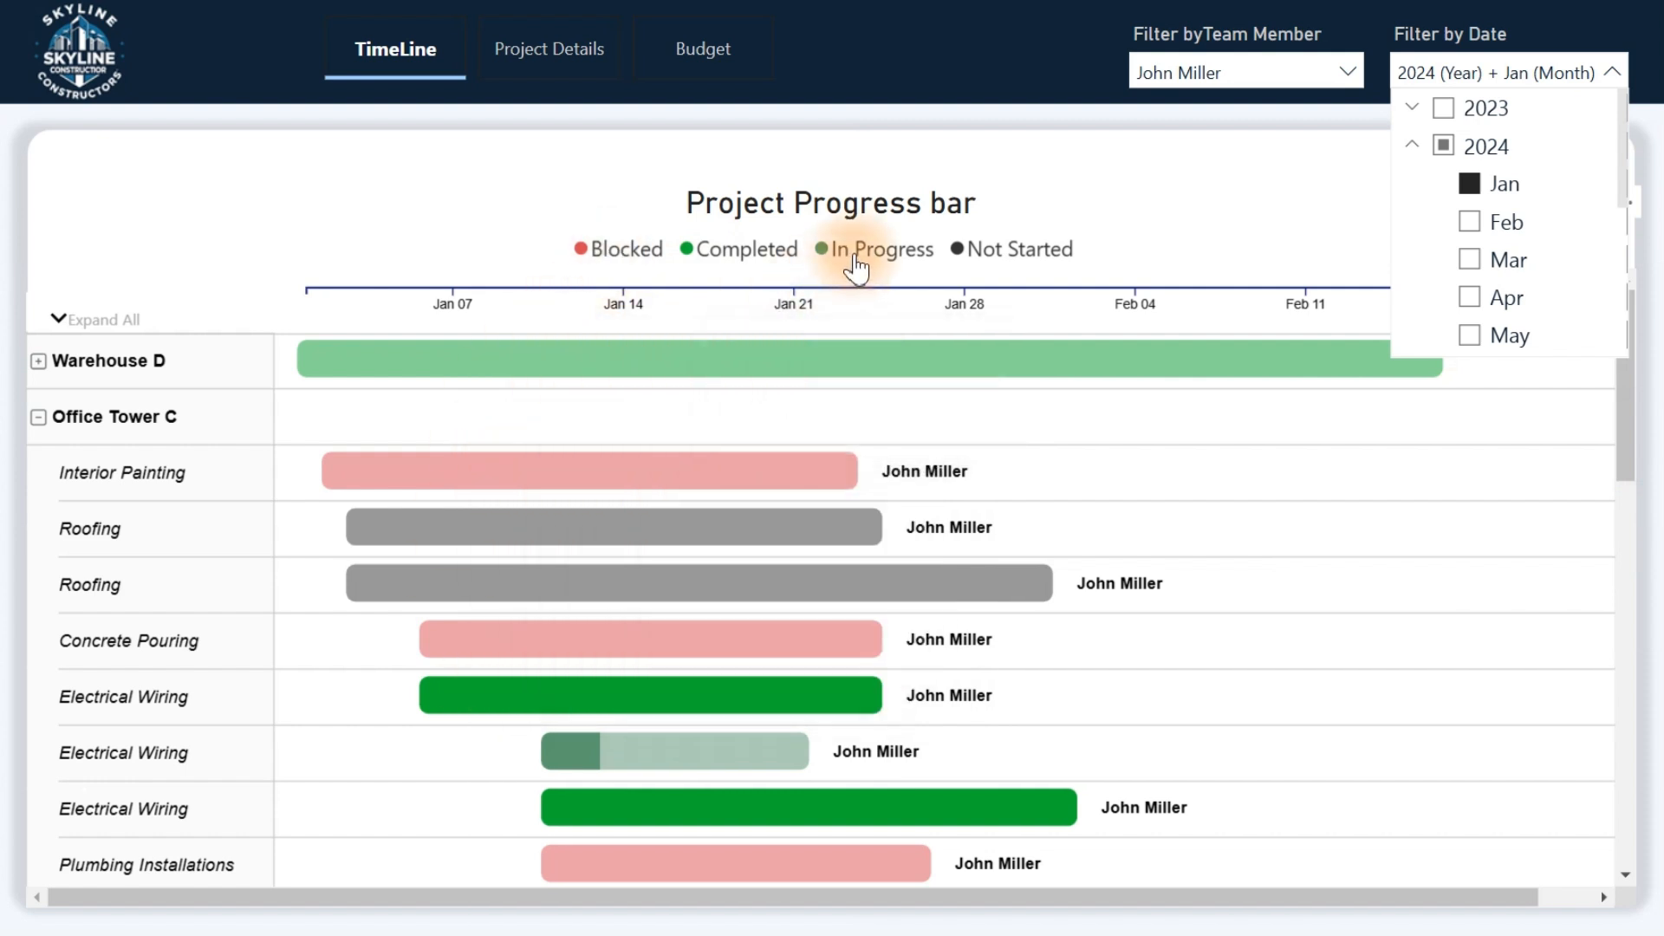
{"action": "mouse_move", "coordinate": [581, 779]}
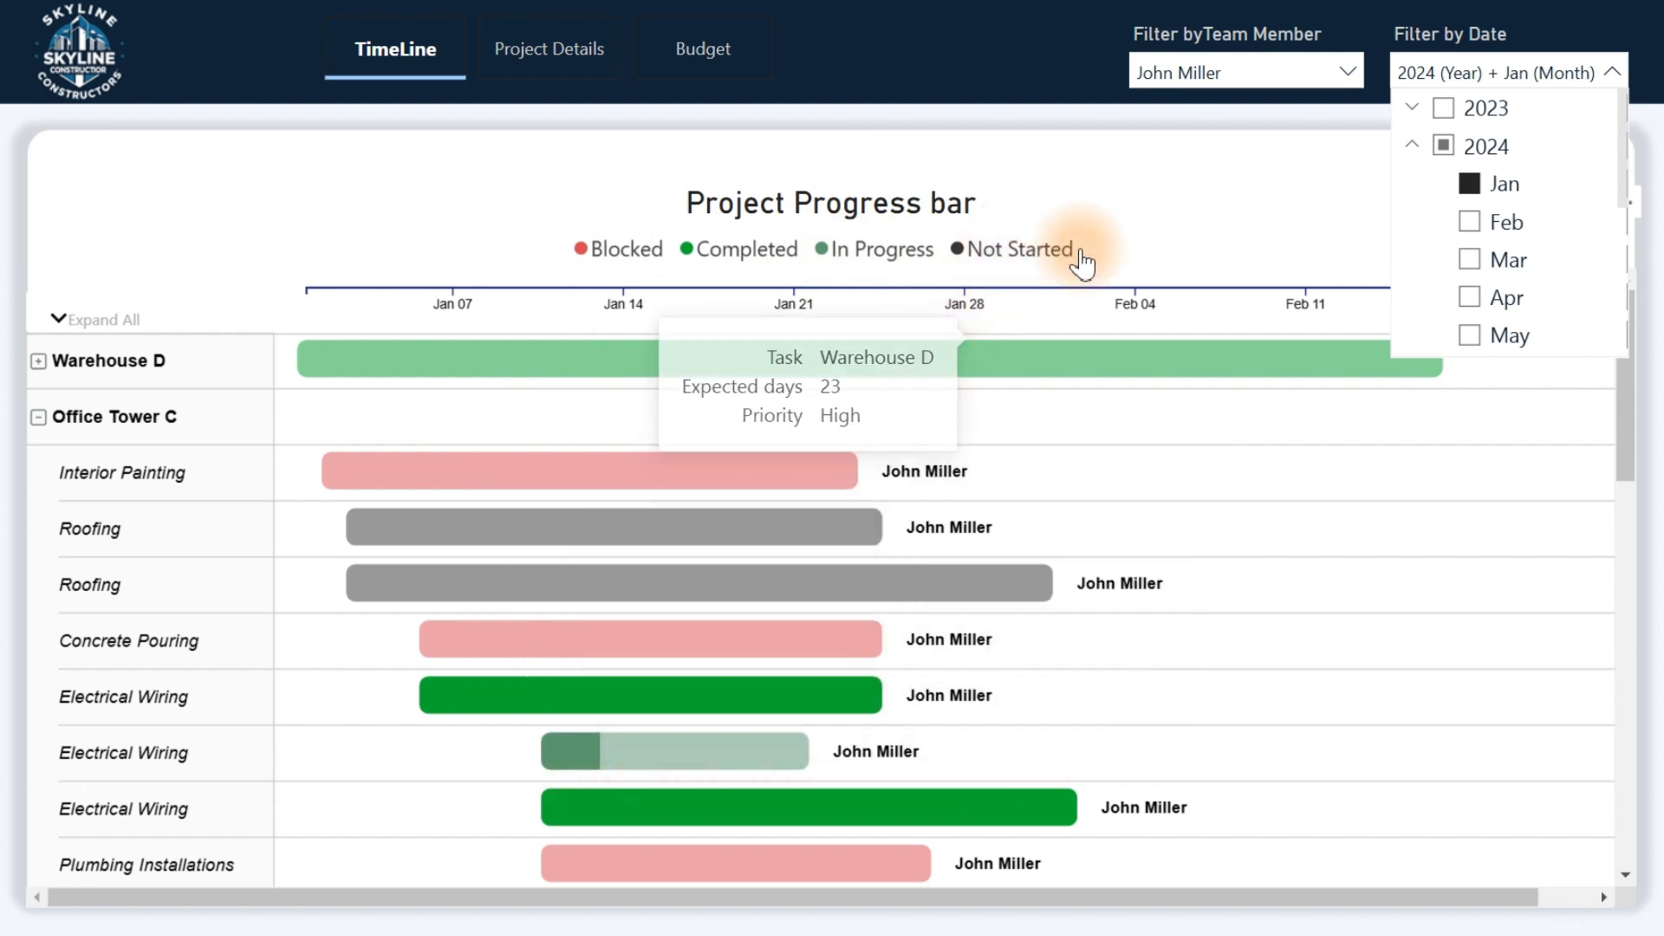
{"action": "mouse_move", "coordinate": [583, 598]}
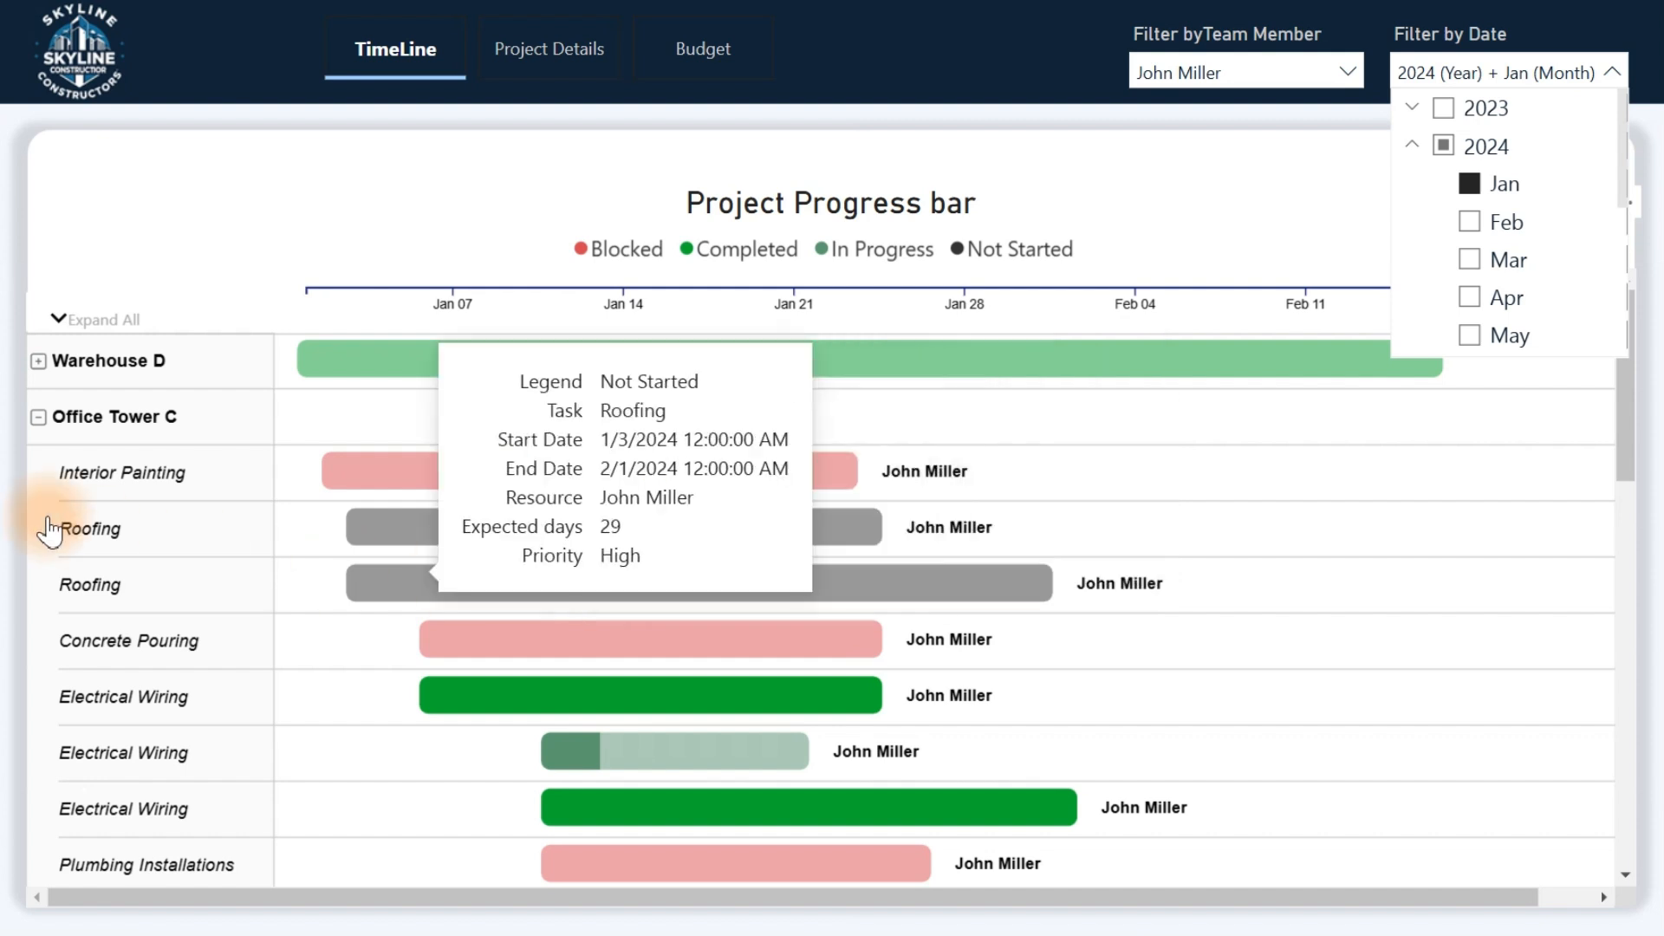
{"action": "left_click", "coordinate": [39, 418]}
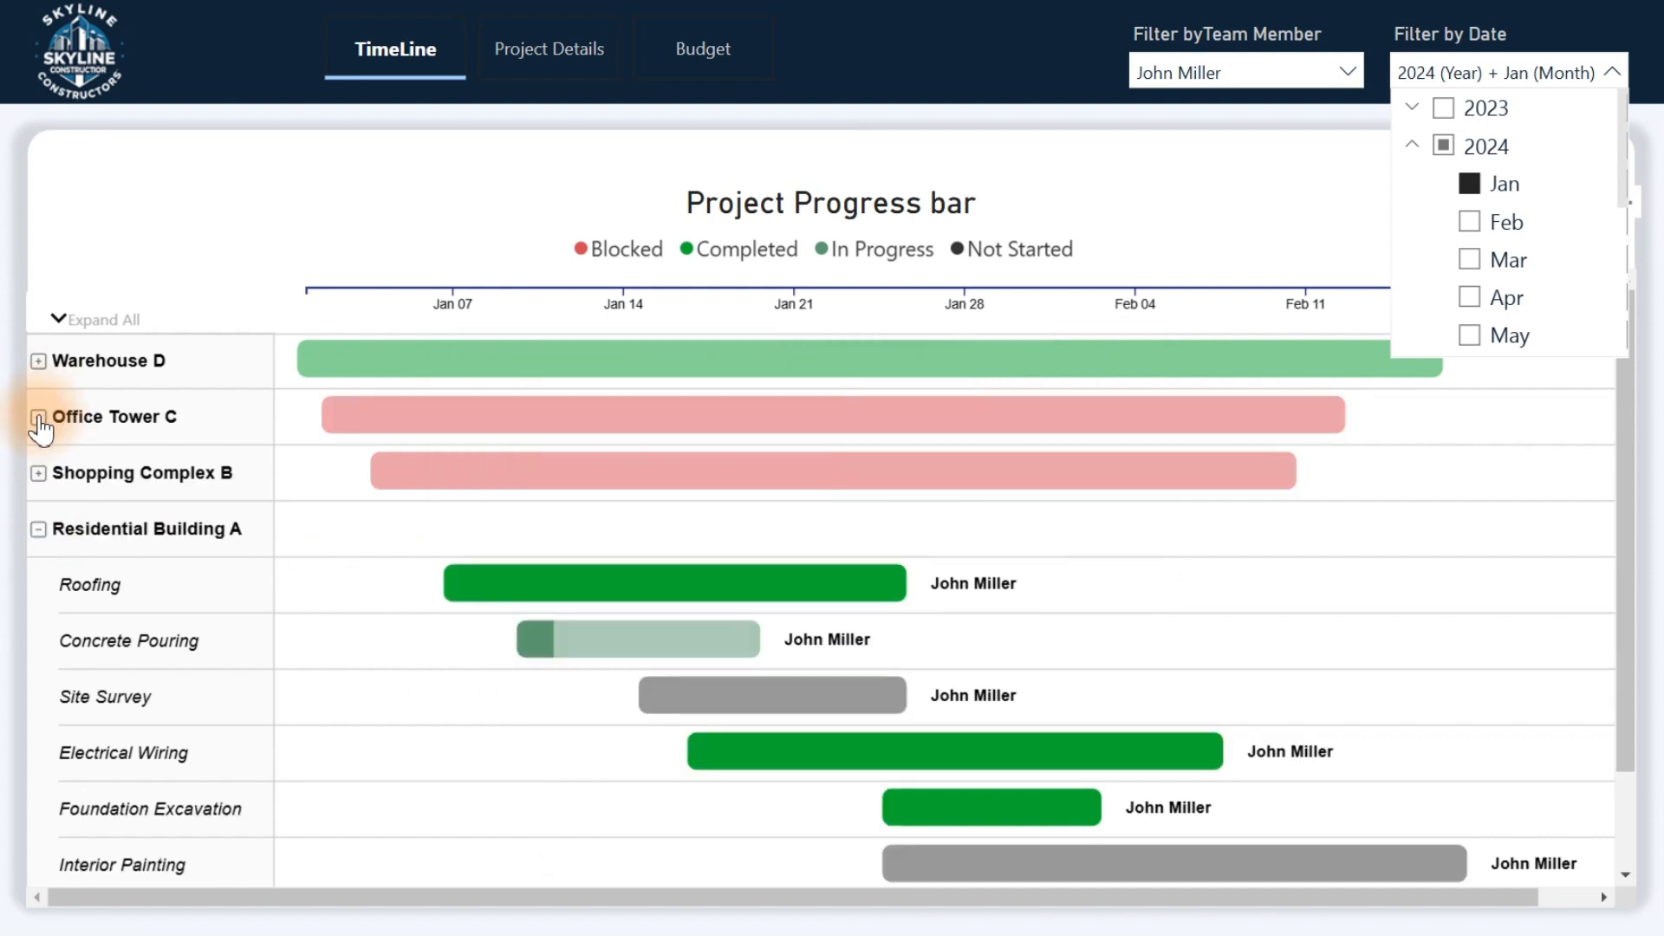
{"action": "left_click", "coordinate": [38, 529]}
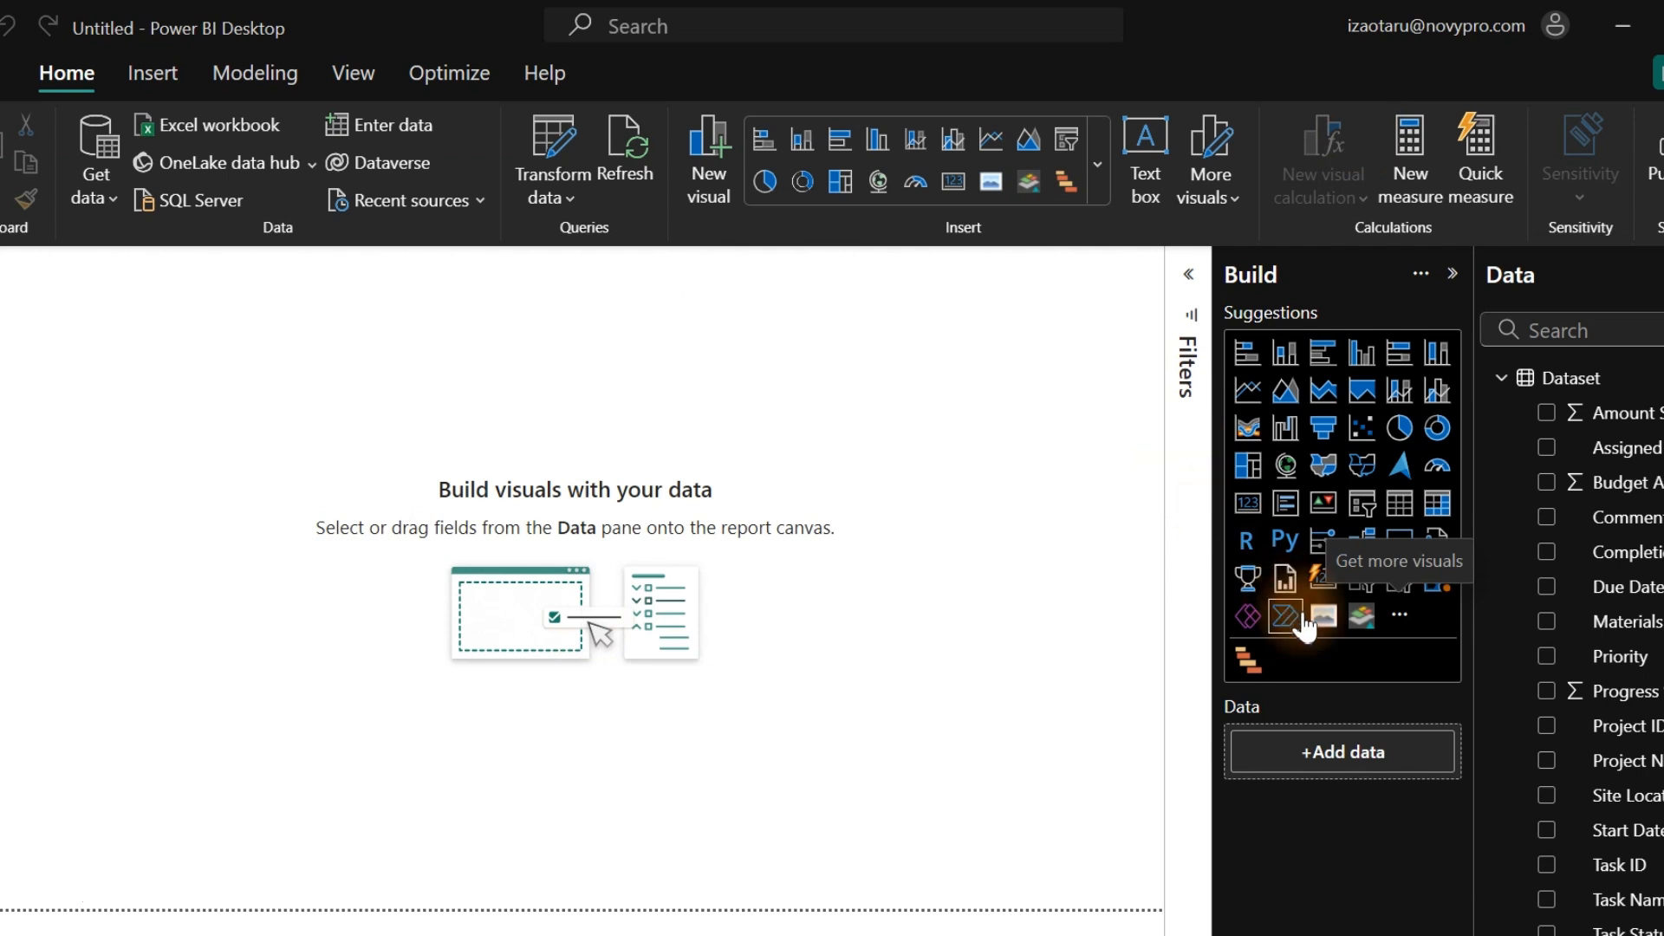
Back in the Power BI Desktop report, add the imported Gantt visual, enlarge it to nearly fill the page and collapse the filters area.
{"action": "left_click", "coordinate": [1248, 664]}
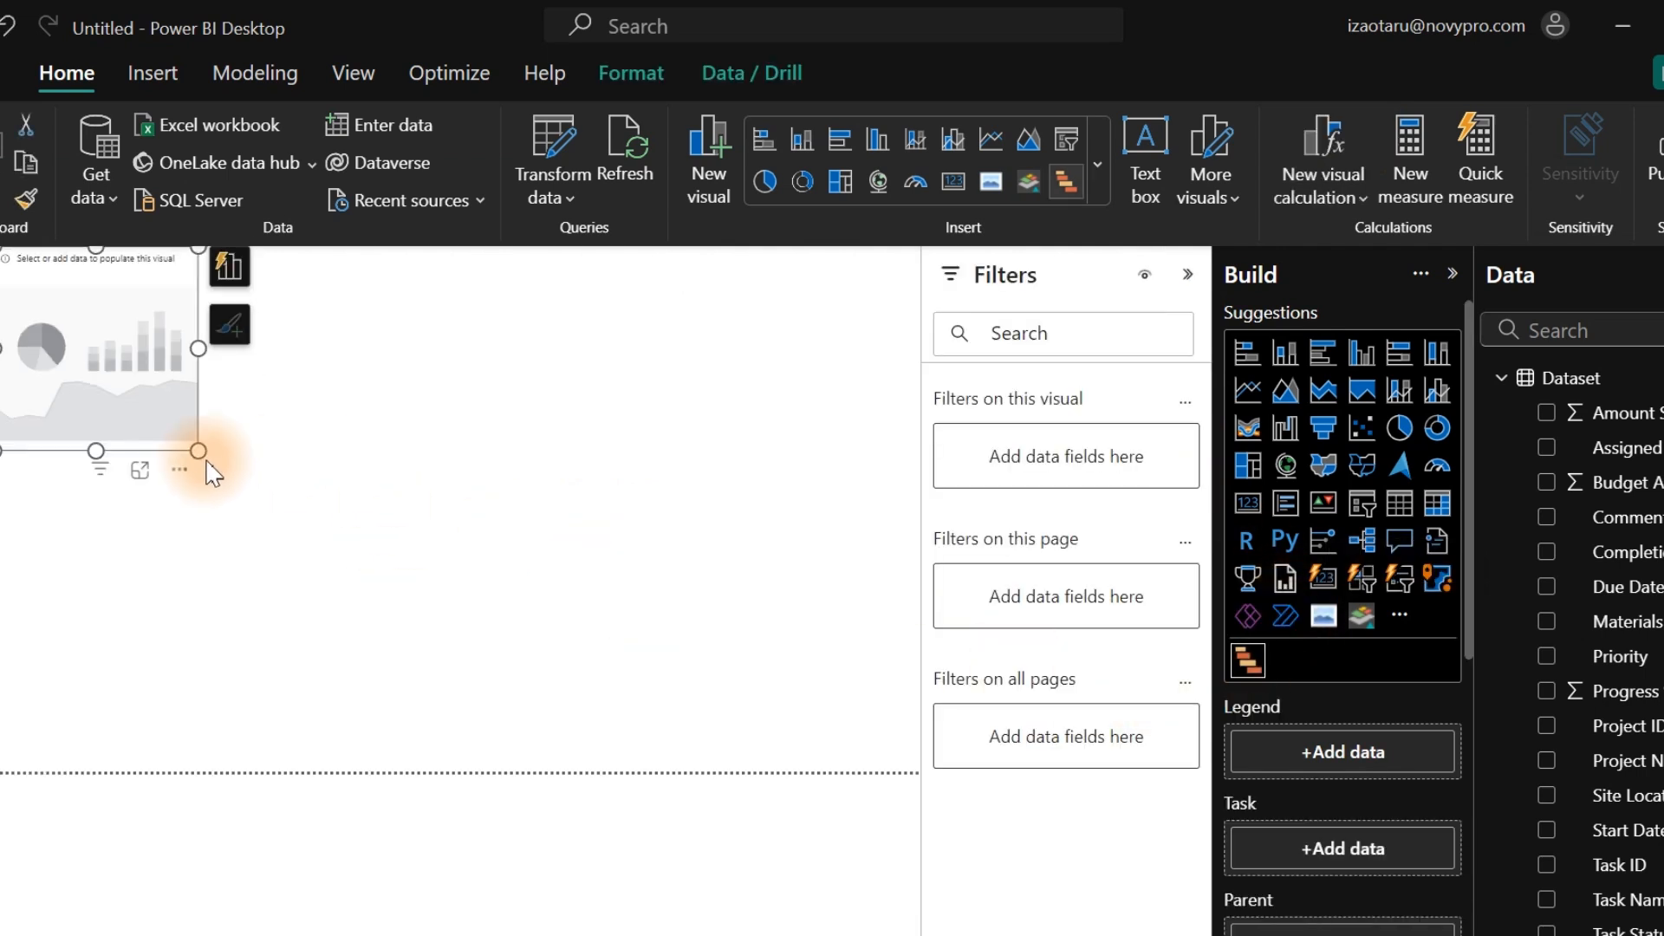
{"action": "left_click_drag", "start_coordinate": [197, 452], "coordinate": [919, 739]}
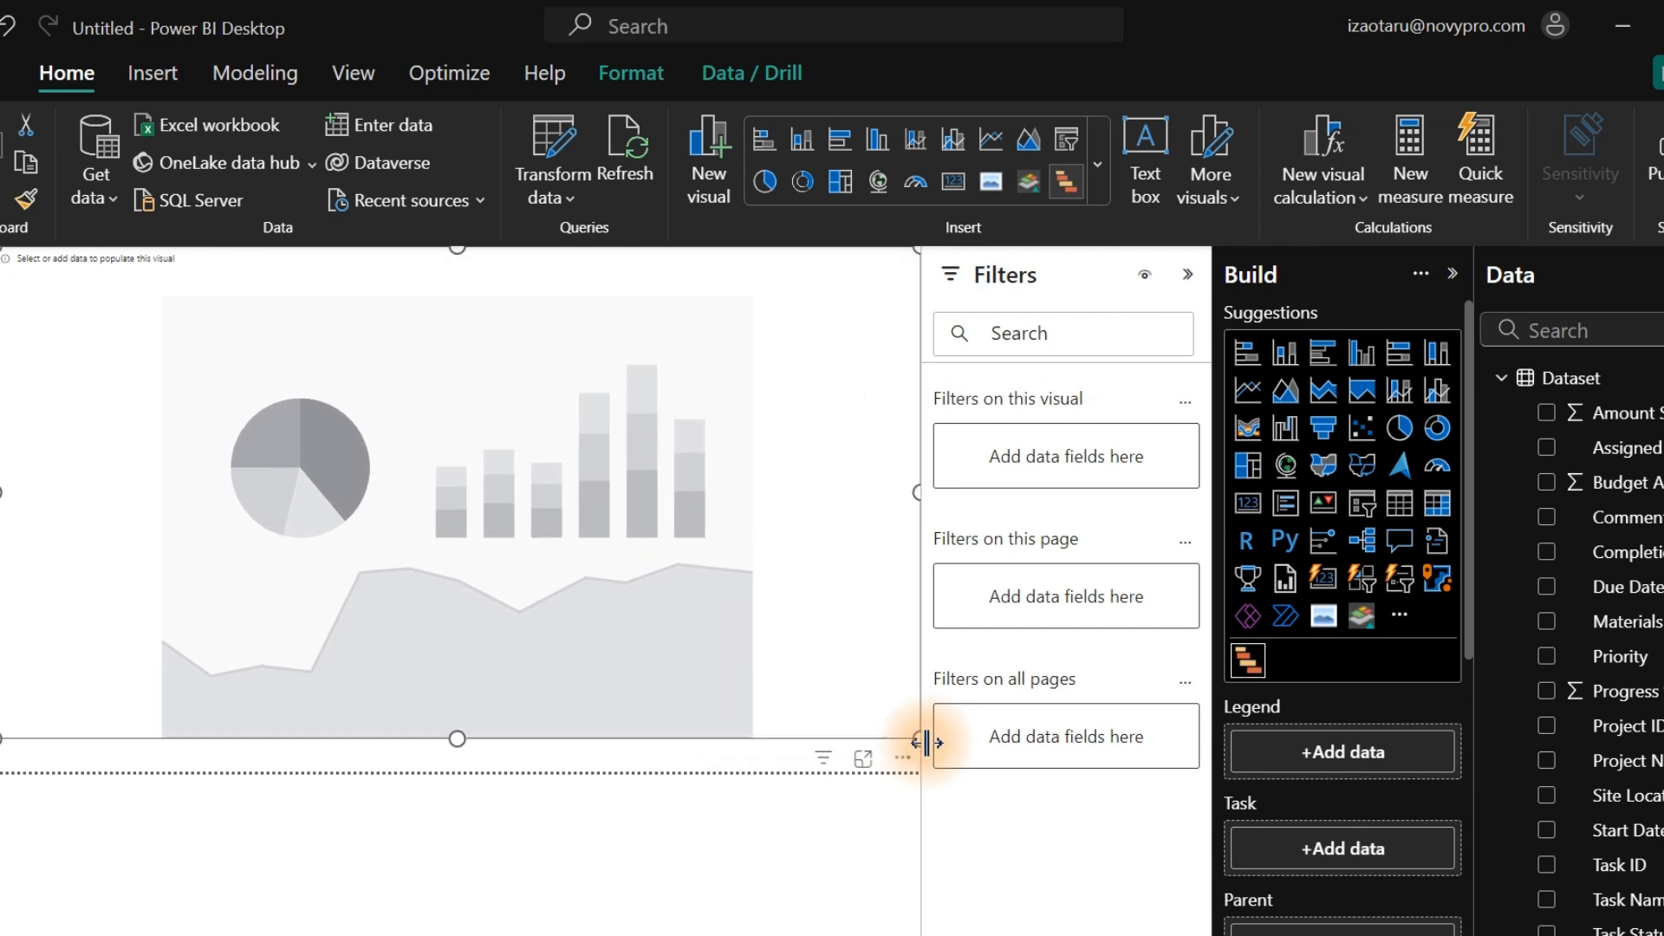
{"action": "left_click", "coordinate": [1188, 274]}
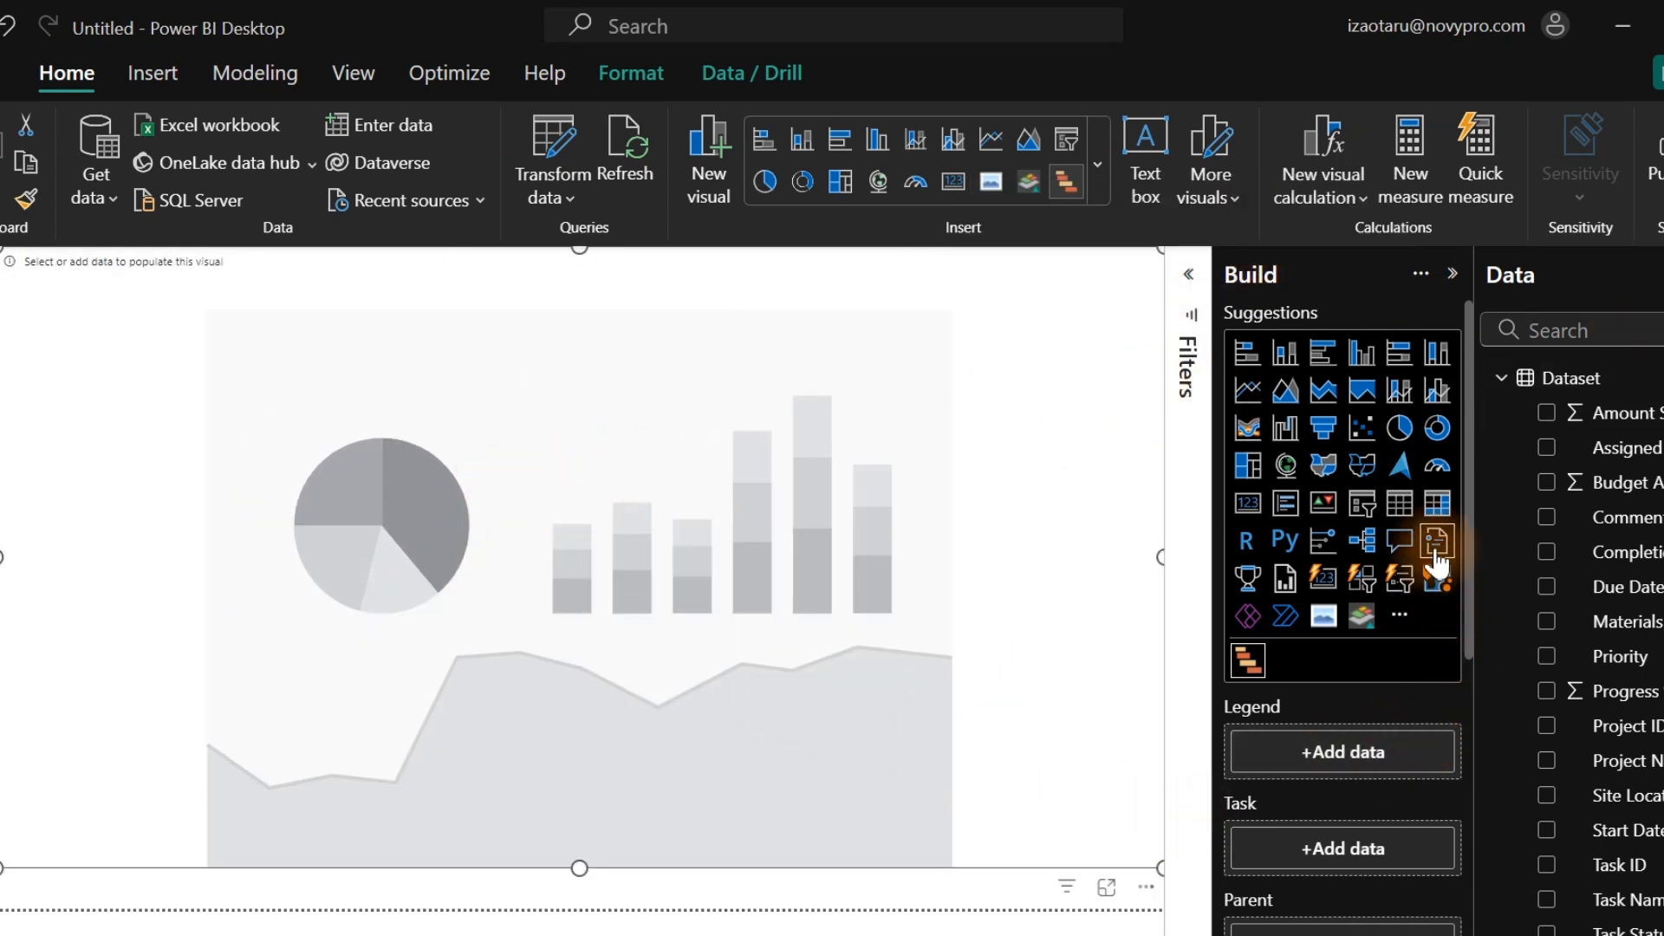
Assign Task Name as the Gantt chart's Task, Project Name as Parent, Start Date as Start Date and Due Date as End Date.
{"action": "left_click_drag", "start_coordinate": [1467, 520], "coordinate": [1458, 711]}
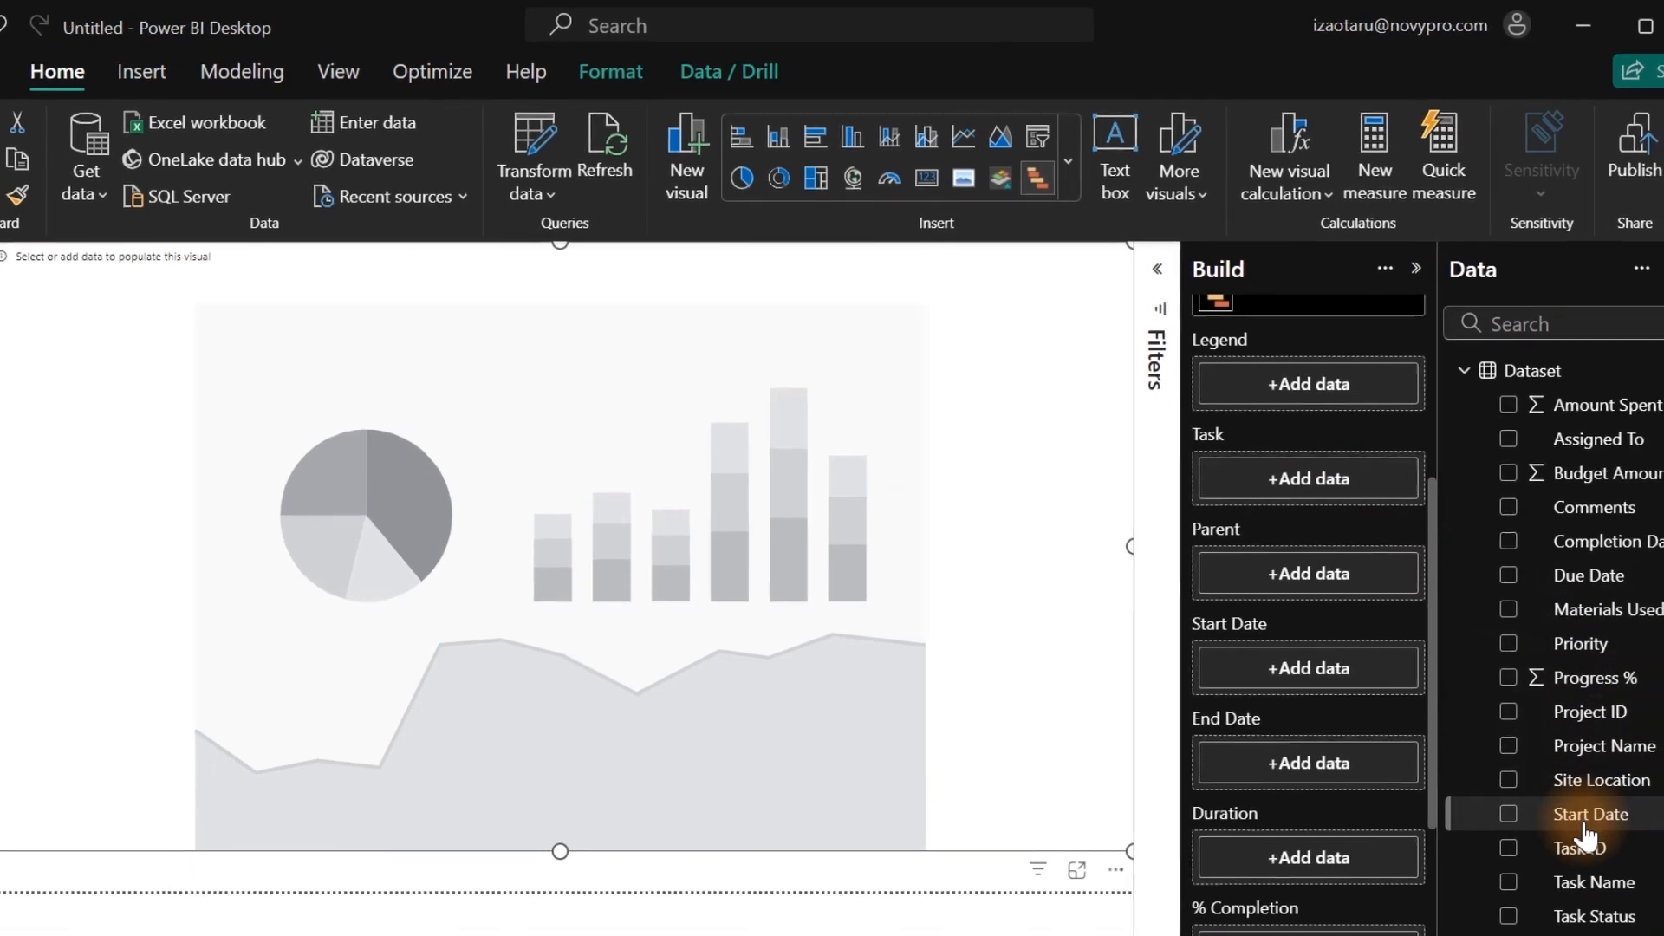
{"action": "left_click_drag", "start_coordinate": [1522, 863], "coordinate": [1261, 475]}
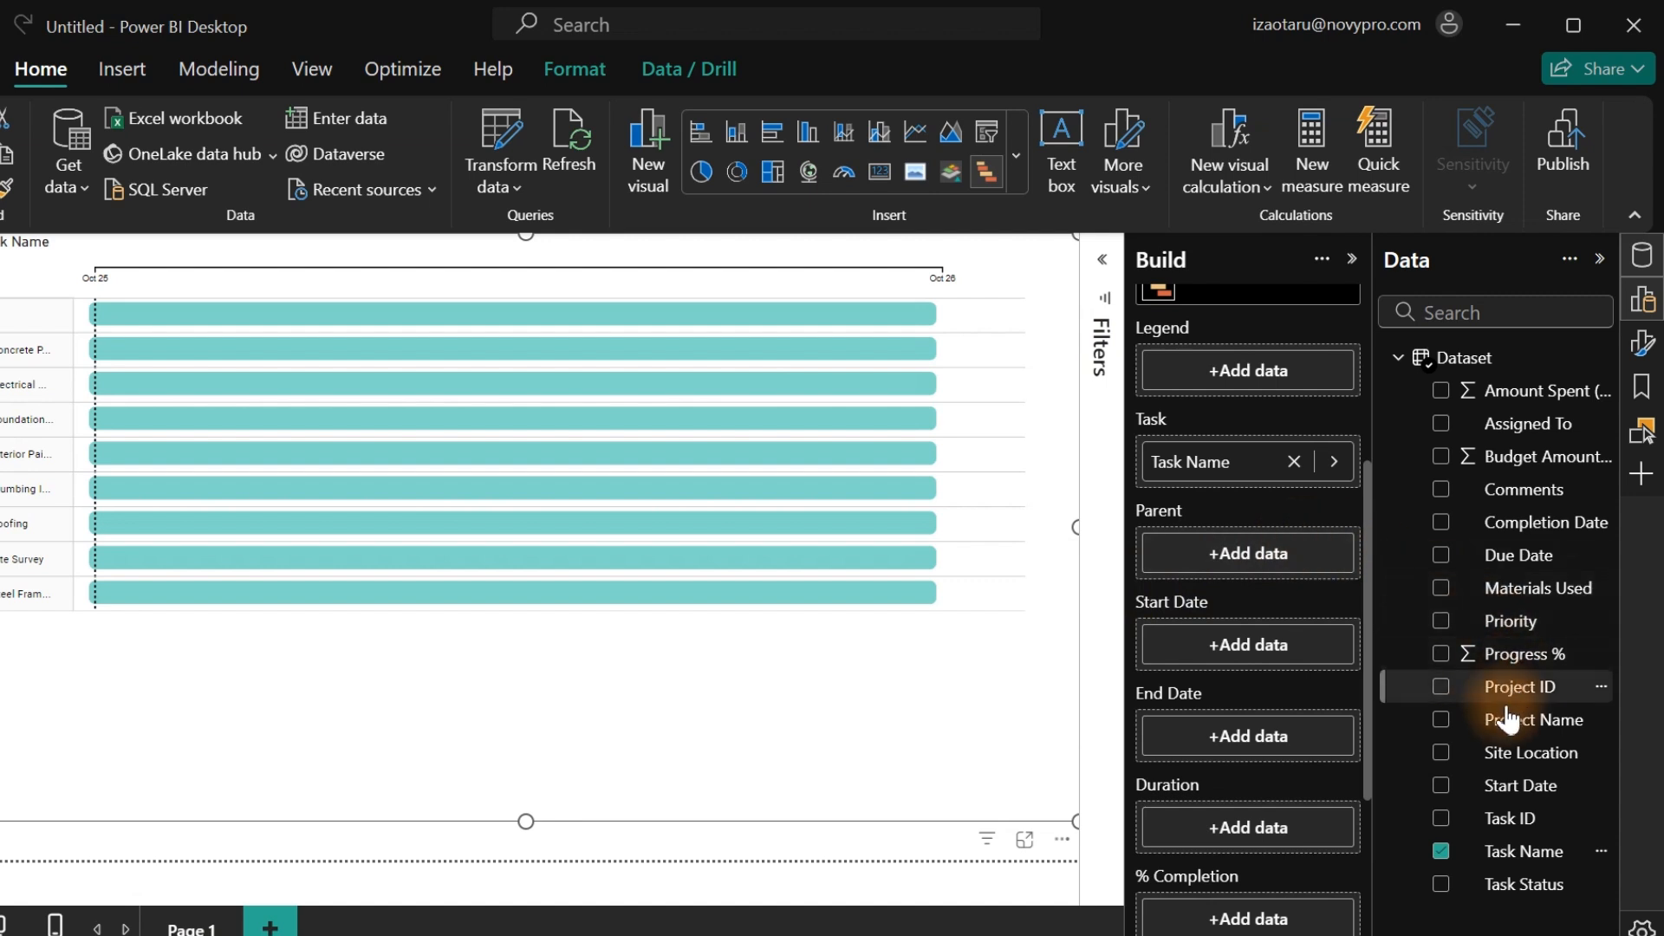
{"action": "left_click_drag", "start_coordinate": [1536, 741], "coordinate": [1272, 569]}
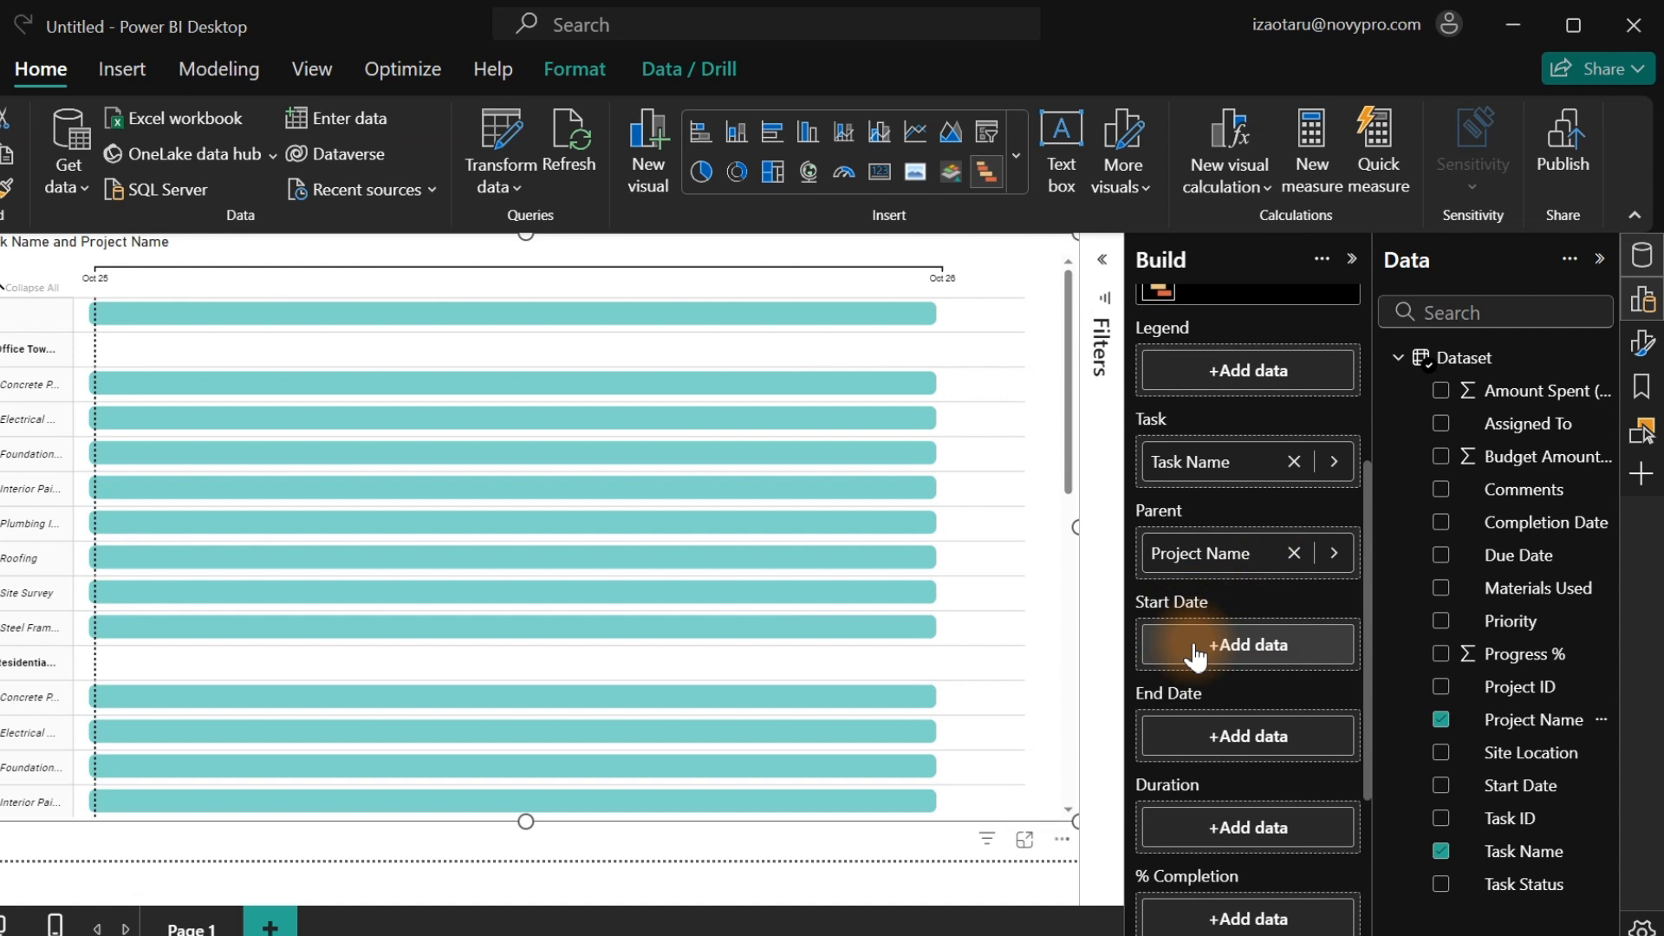
{"action": "left_click_drag", "start_coordinate": [1522, 785], "coordinate": [1283, 646]}
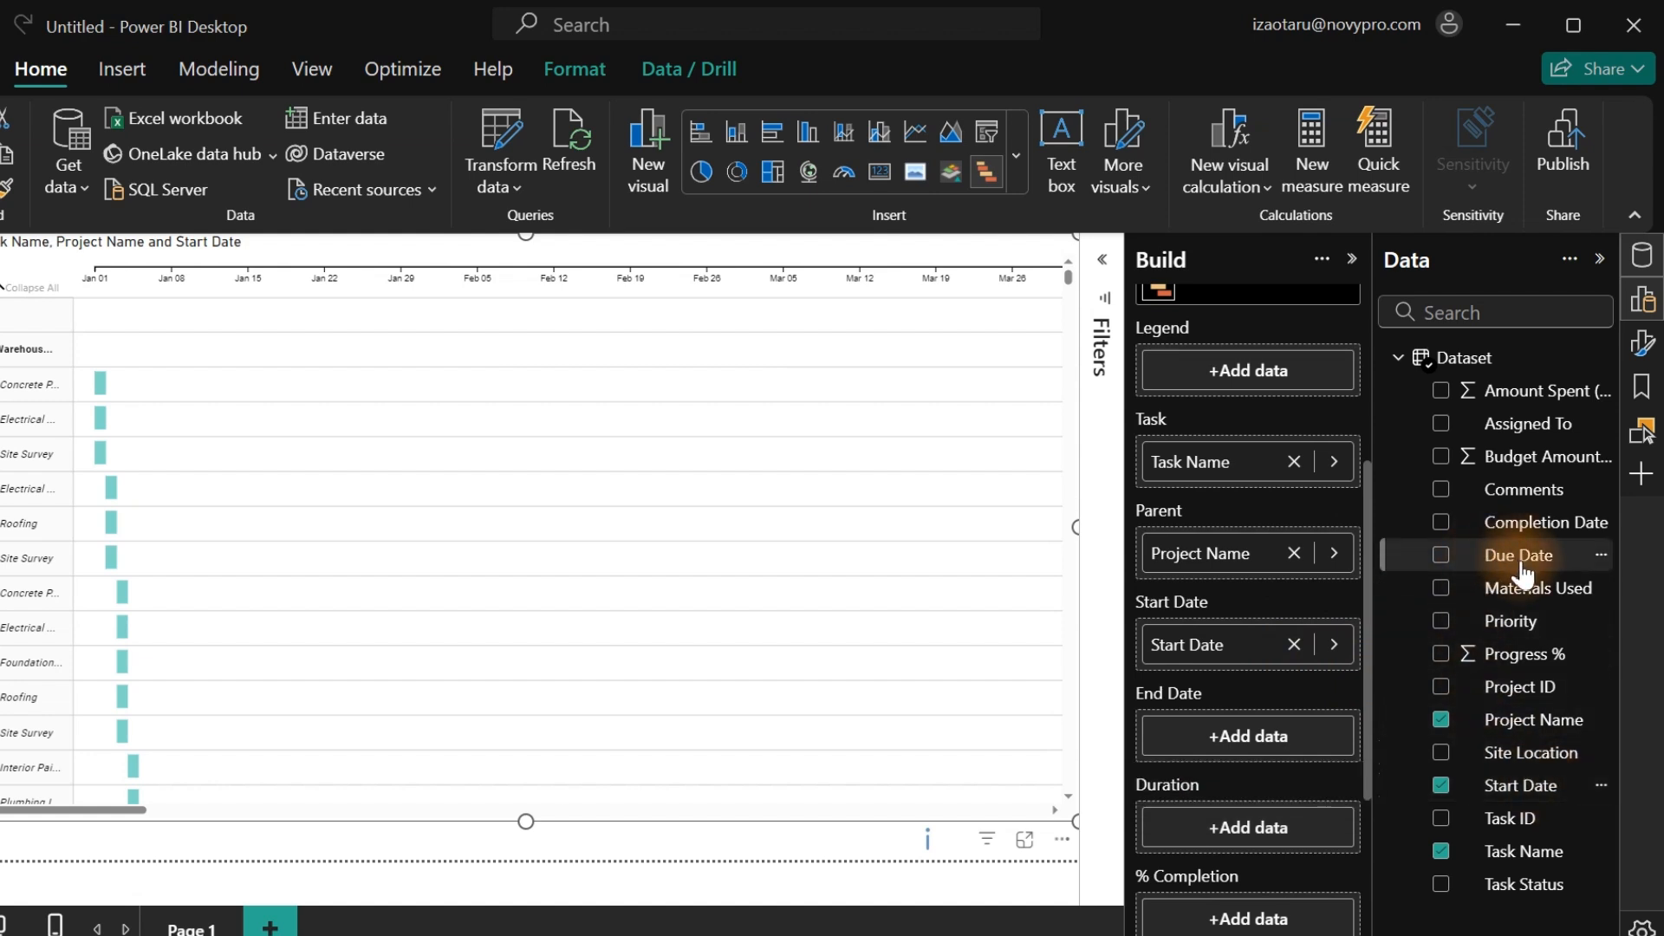
{"action": "left_click_drag", "start_coordinate": [1519, 555], "coordinate": [1290, 750]}
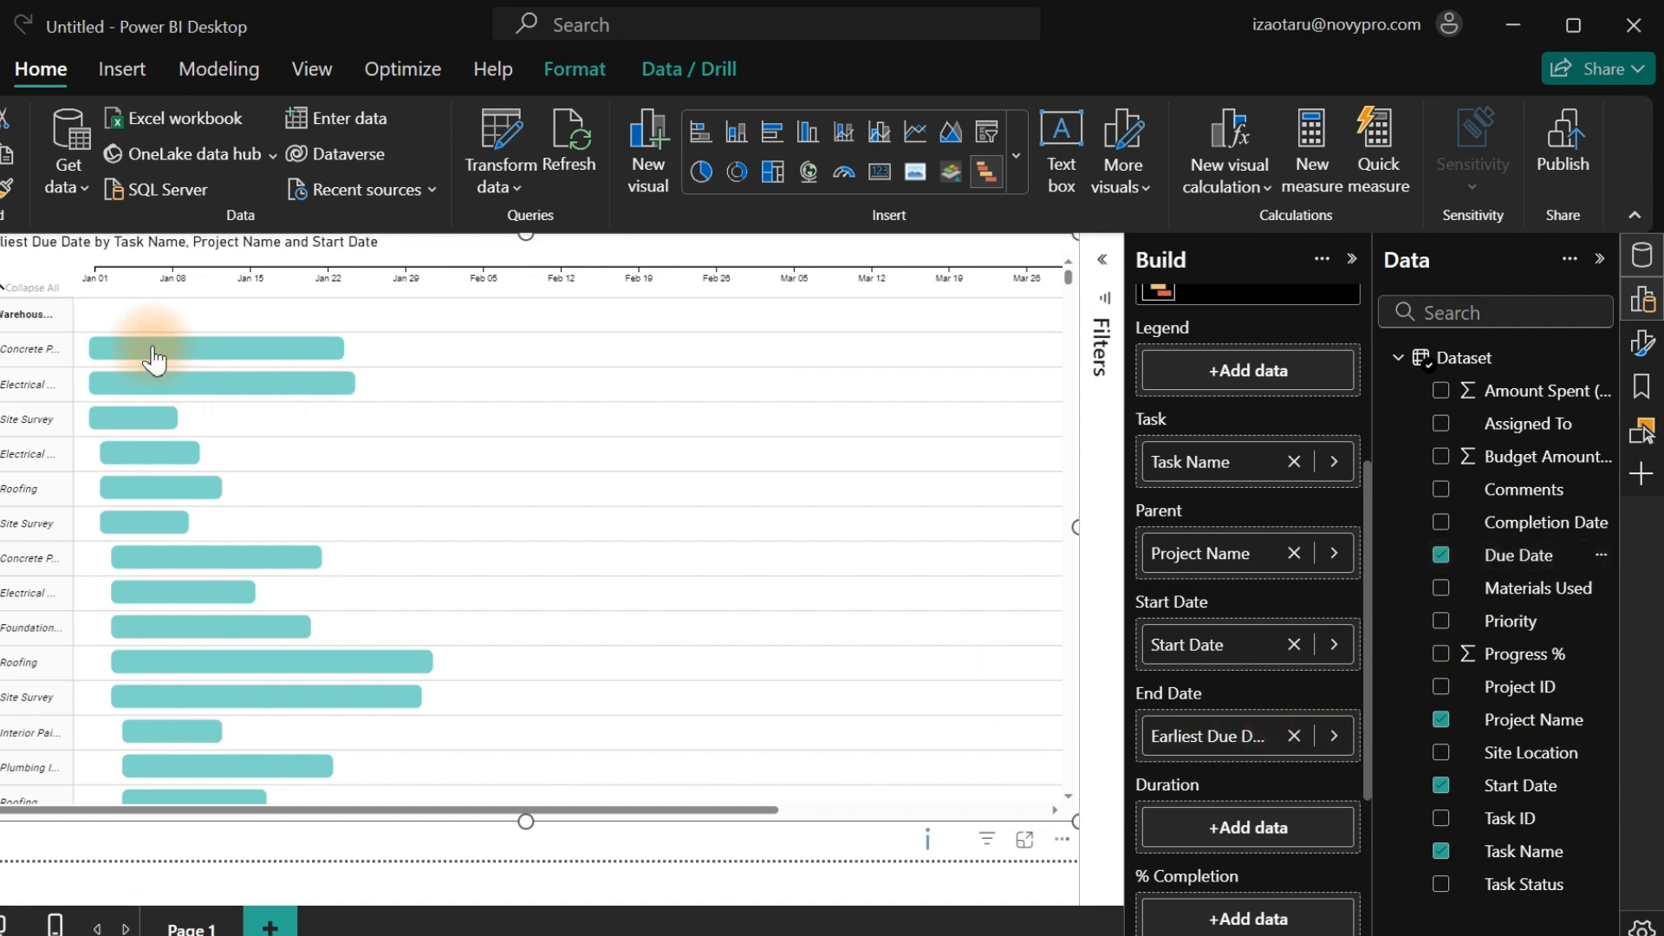
{"action": "mouse_move", "coordinate": [144, 398]}
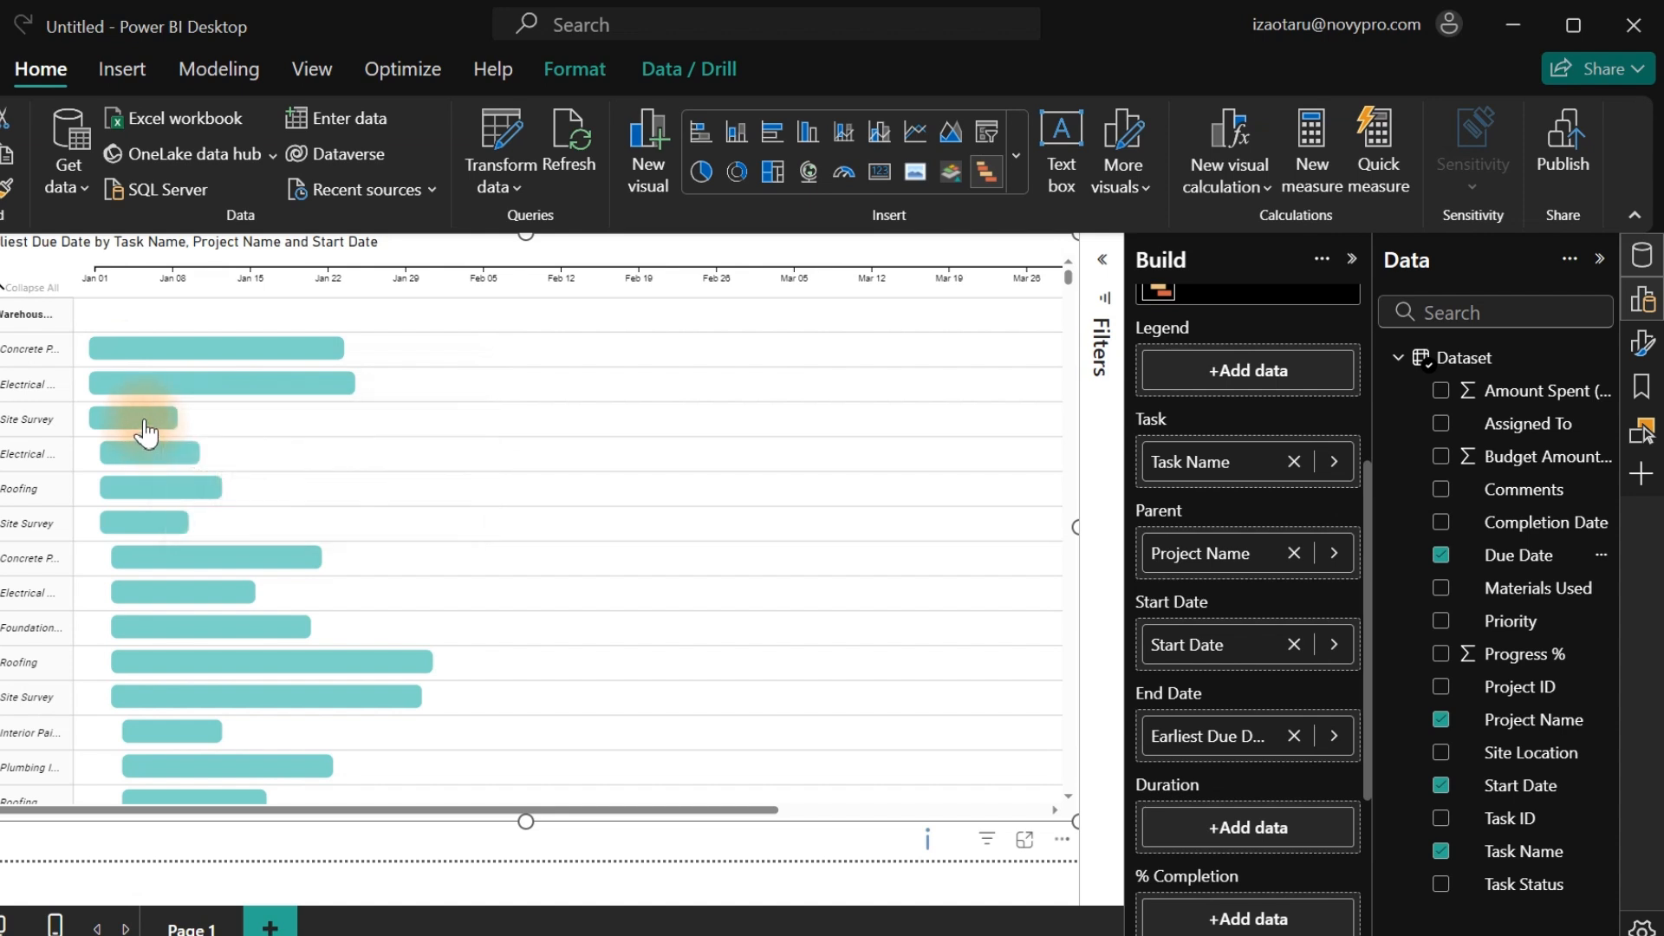
Assign Progress % as the Gantt chart's % Completion and Assigned To as its Resource.
{"action": "mouse_move", "coordinate": [145, 430]}
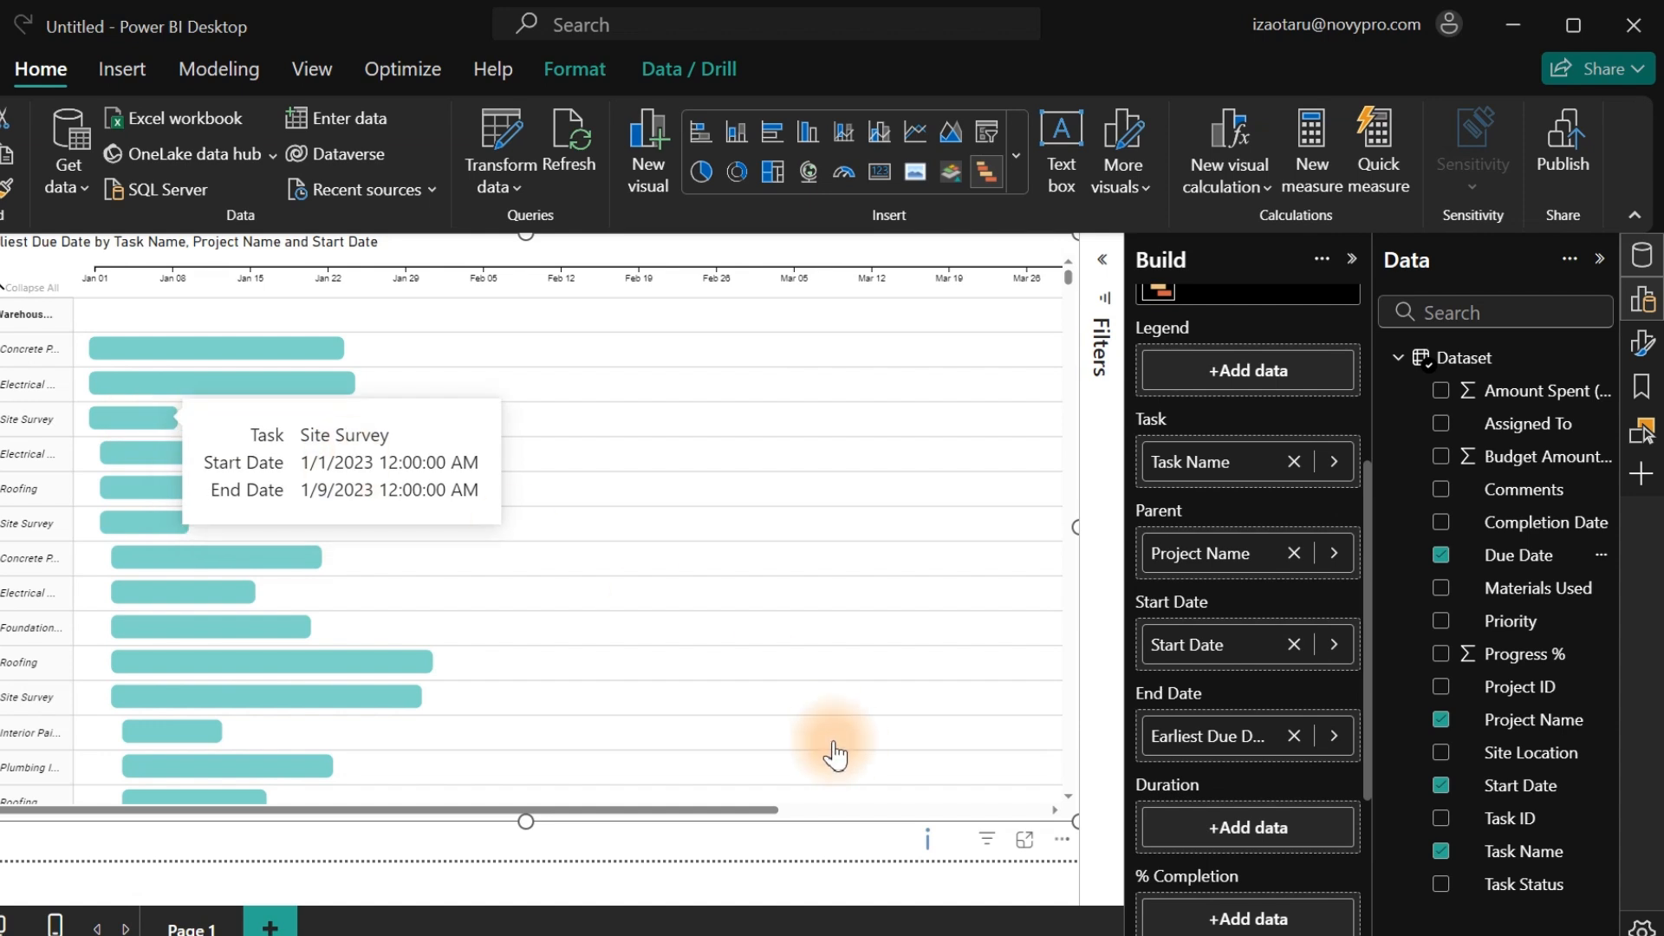
{"action": "left_click_drag", "start_coordinate": [1366, 619], "coordinate": [1364, 787]}
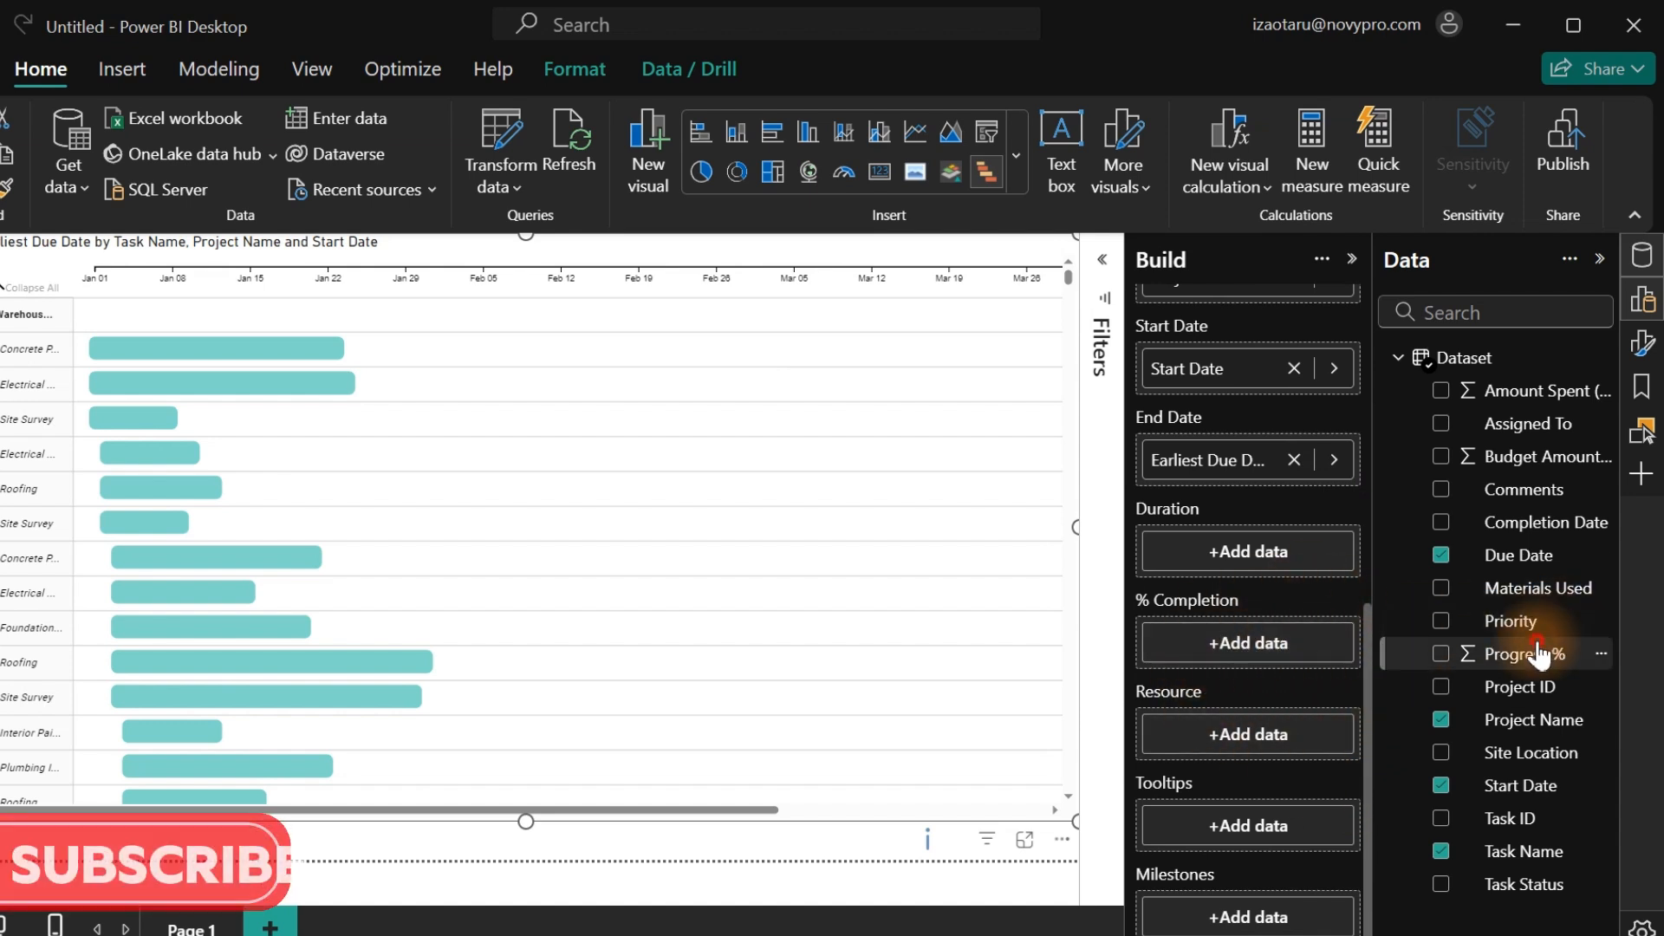
{"action": "left_click_drag", "start_coordinate": [1523, 653], "coordinate": [1274, 639]}
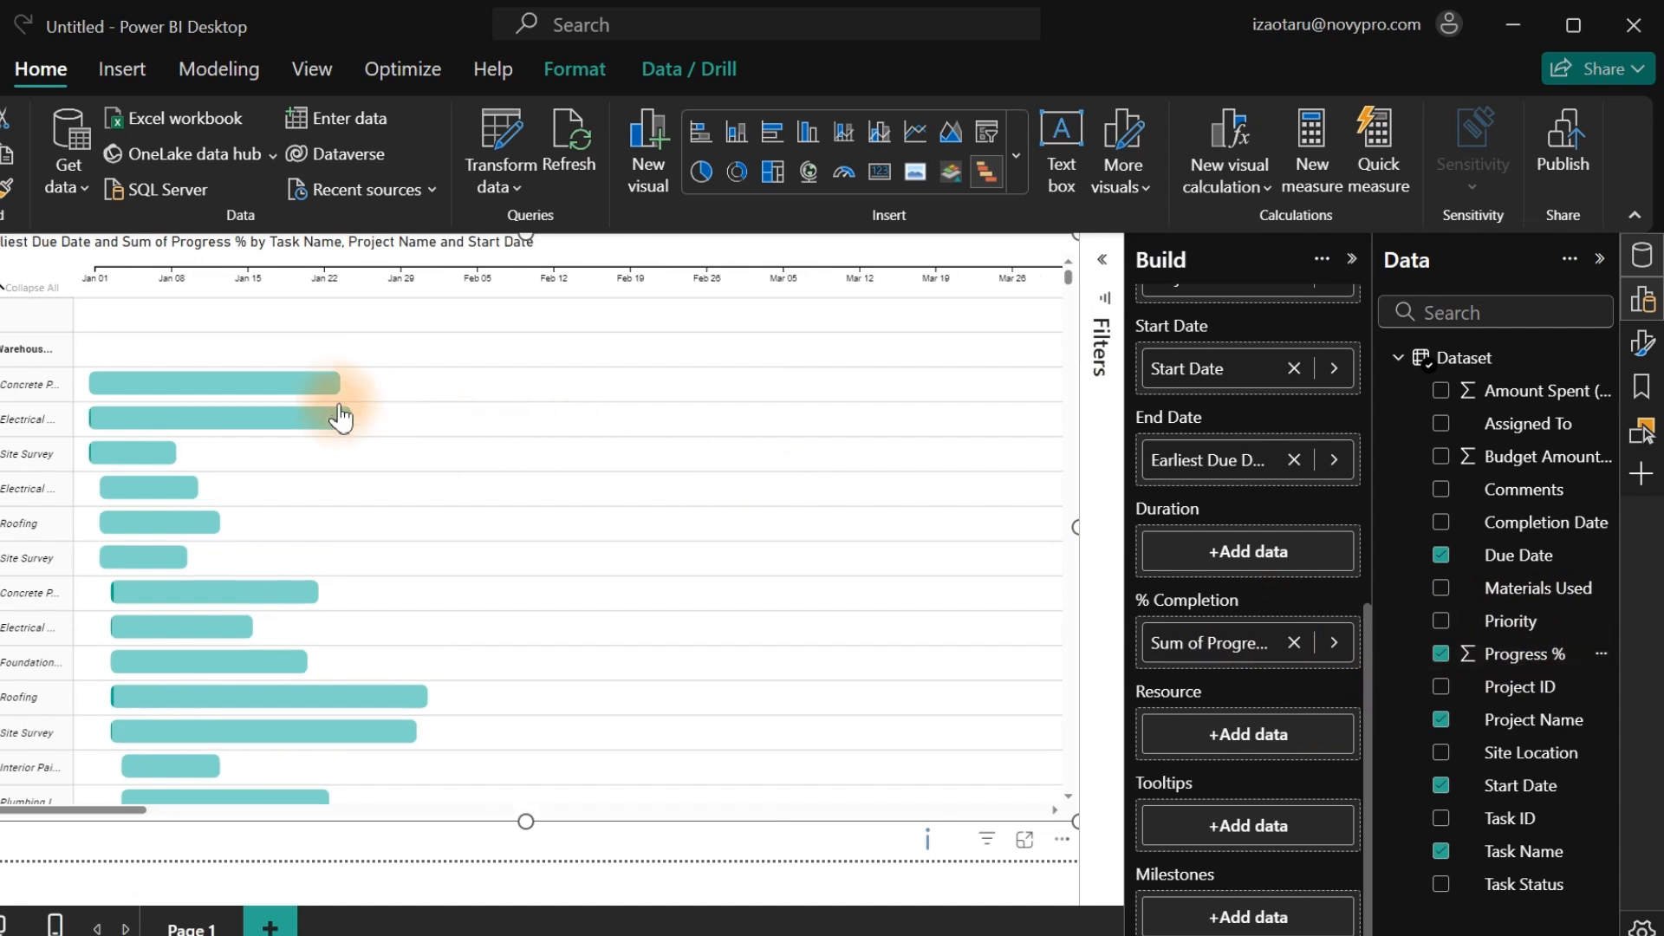
{"action": "mouse_move", "coordinate": [297, 426]}
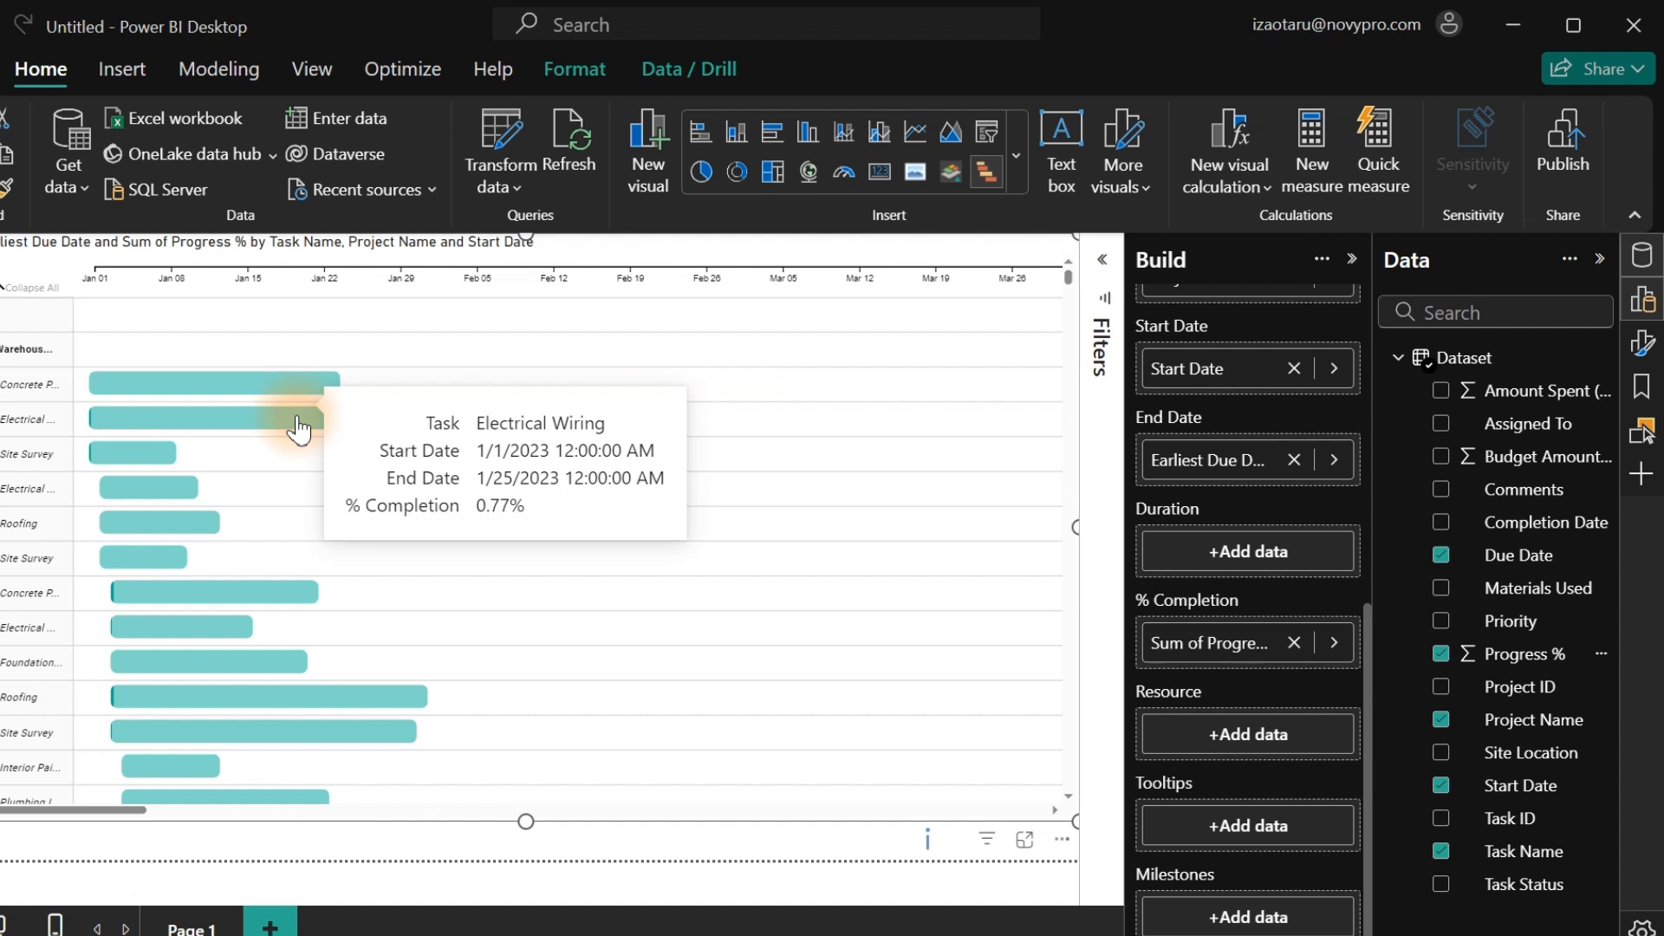
{"action": "mouse_move", "coordinate": [128, 473]}
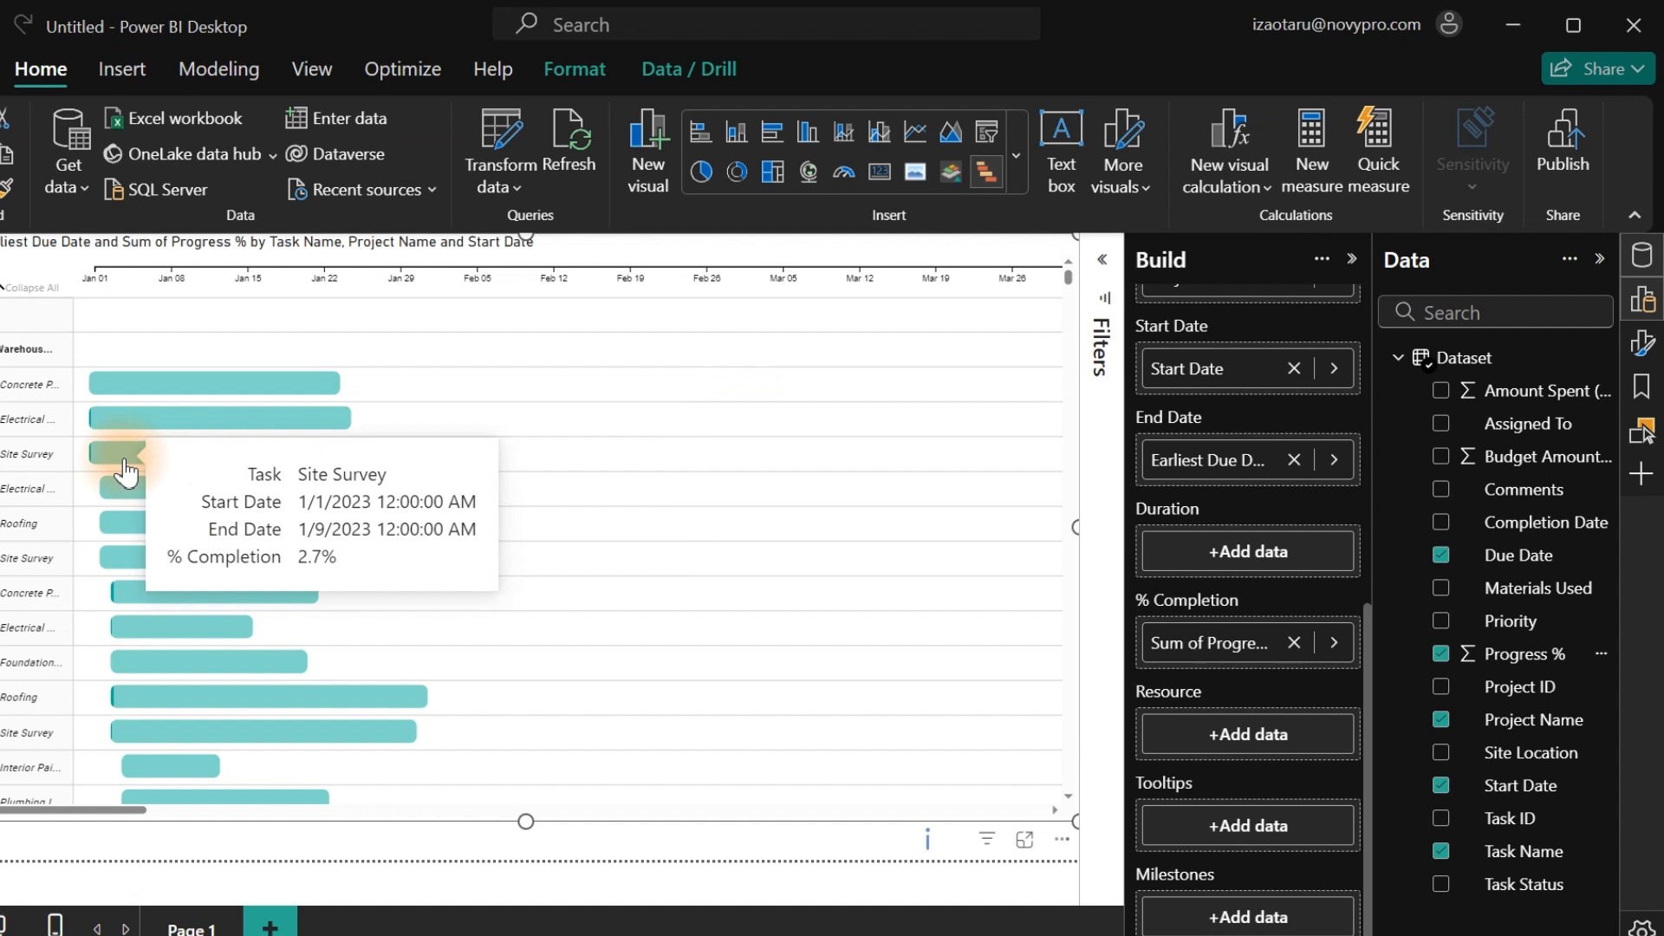
{"action": "mouse_move", "coordinate": [208, 438]}
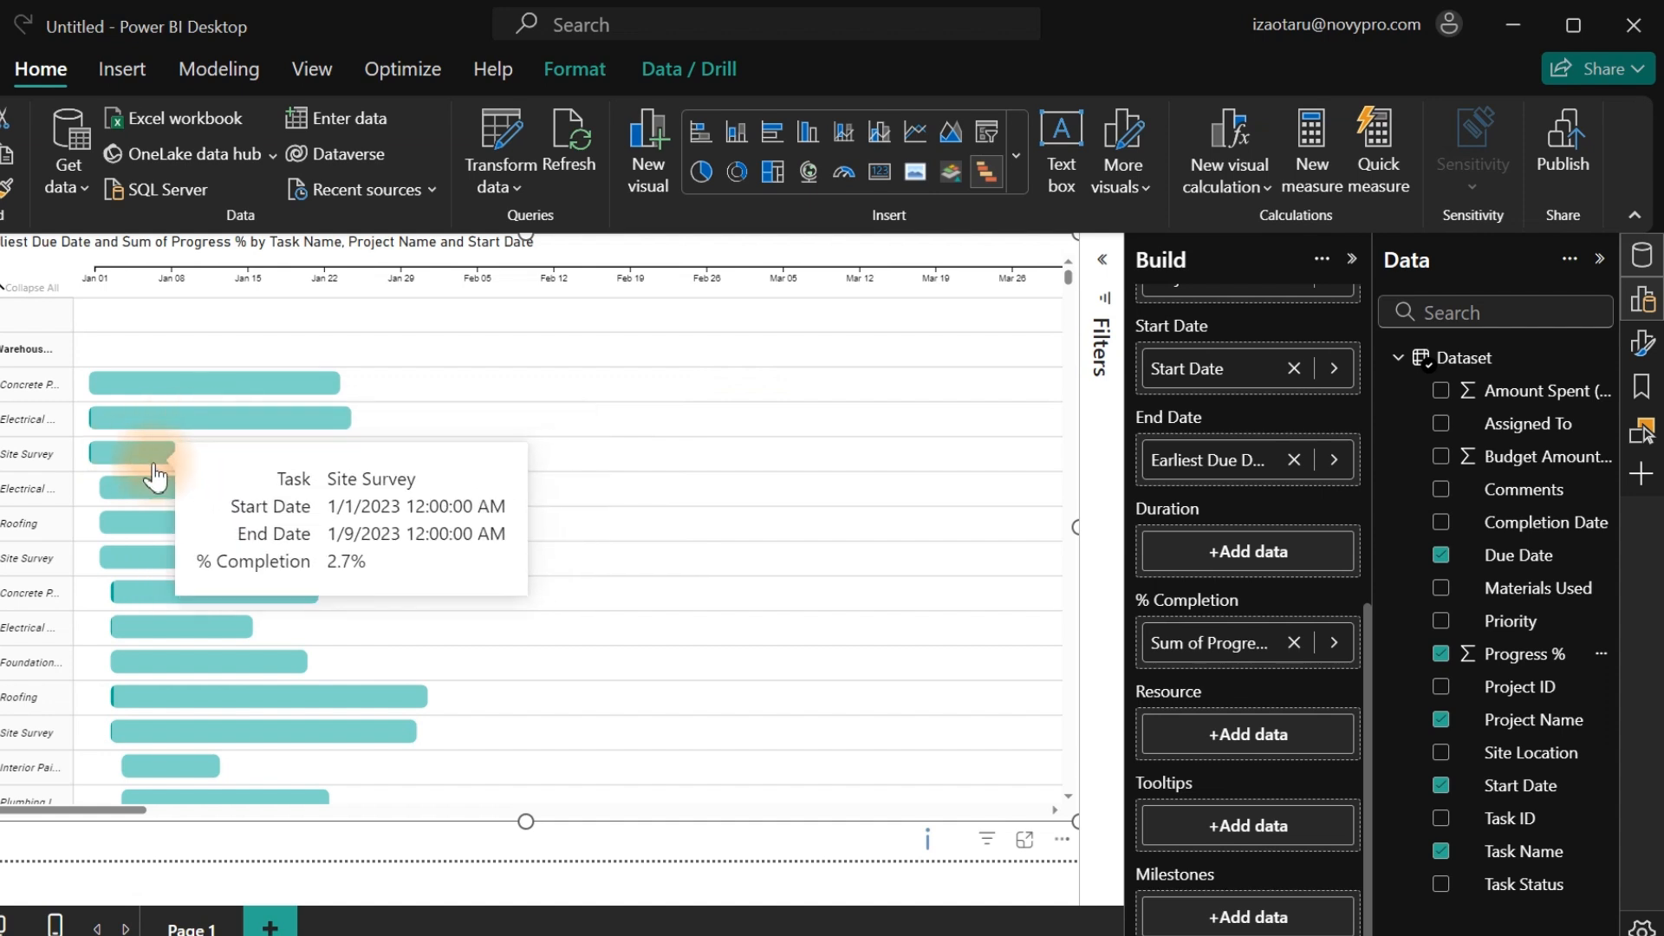
{"action": "mouse_move", "coordinate": [155, 565]}
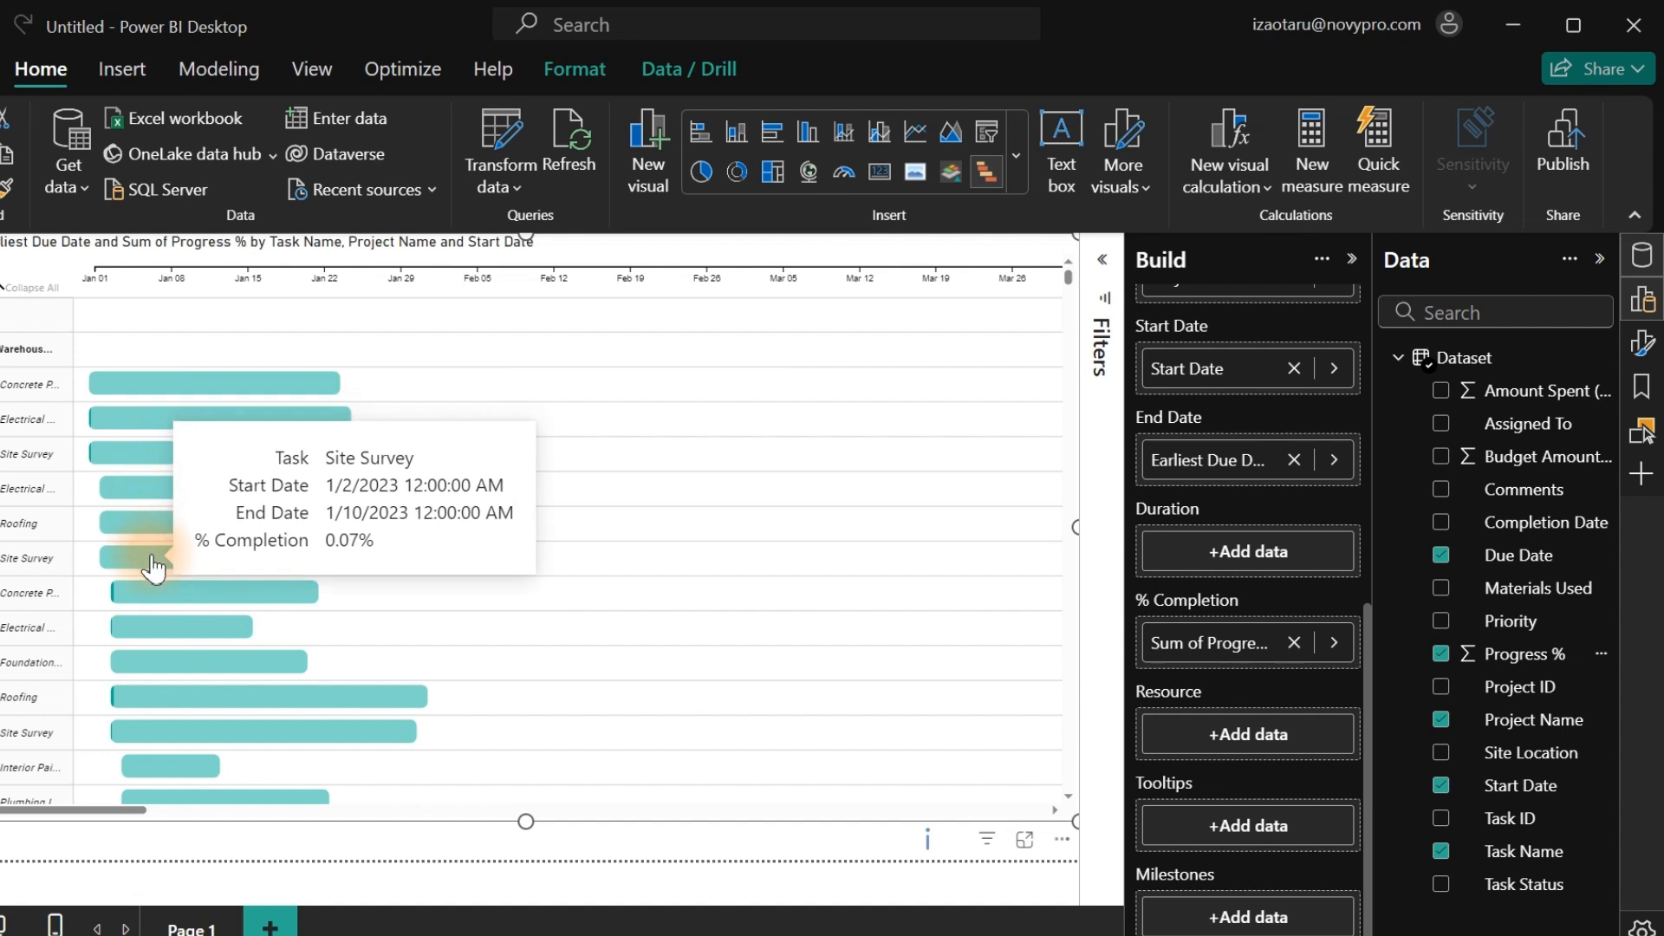
{"action": "mouse_move", "coordinate": [150, 606]}
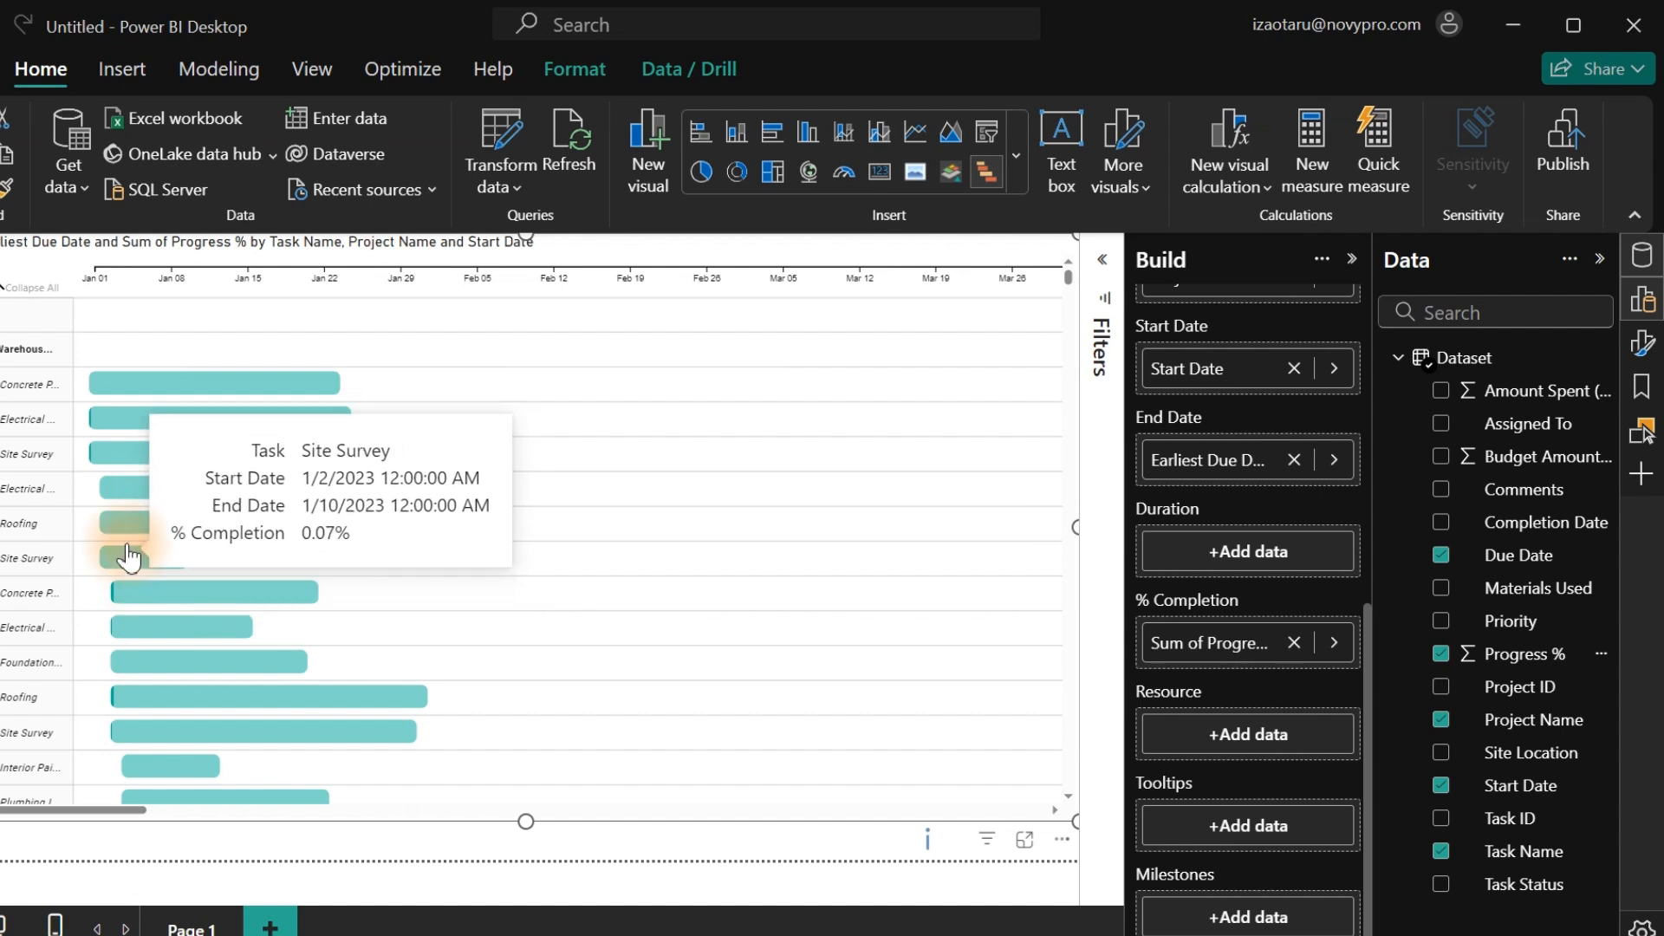
{"action": "mouse_move", "coordinate": [128, 538]}
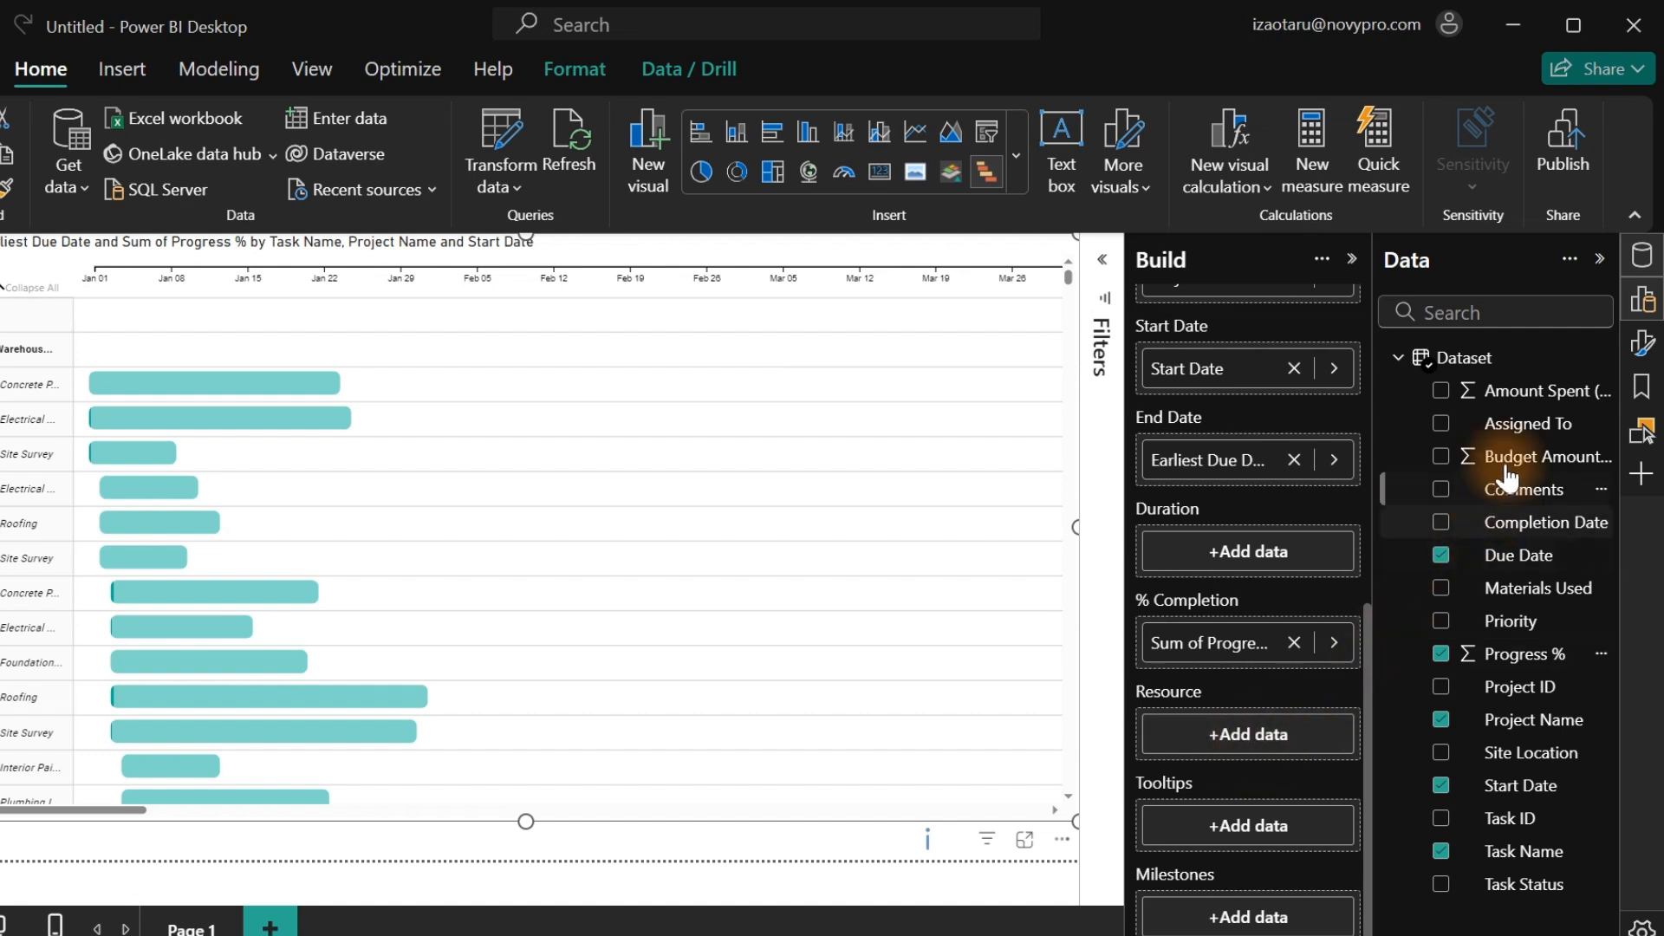
{"action": "left_click_drag", "start_coordinate": [1525, 423], "coordinate": [1267, 735]}
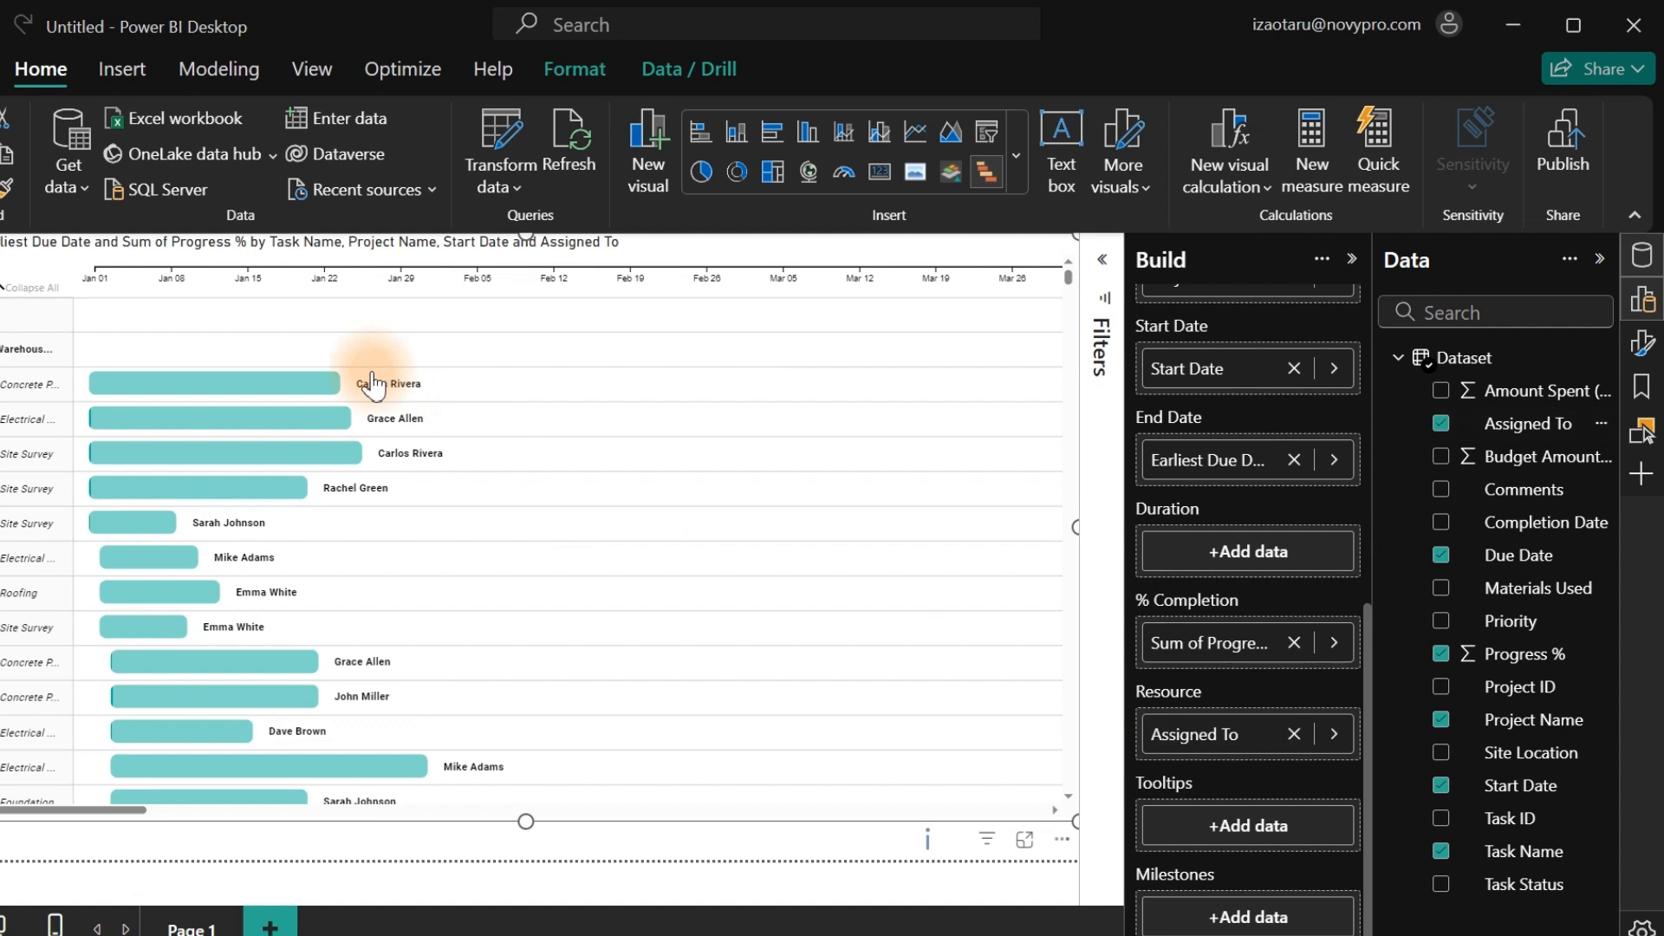
Assign Task Status as the Gantt chart's Legend and add Priority to its Tooltips.
{"action": "mouse_move", "coordinate": [161, 395]}
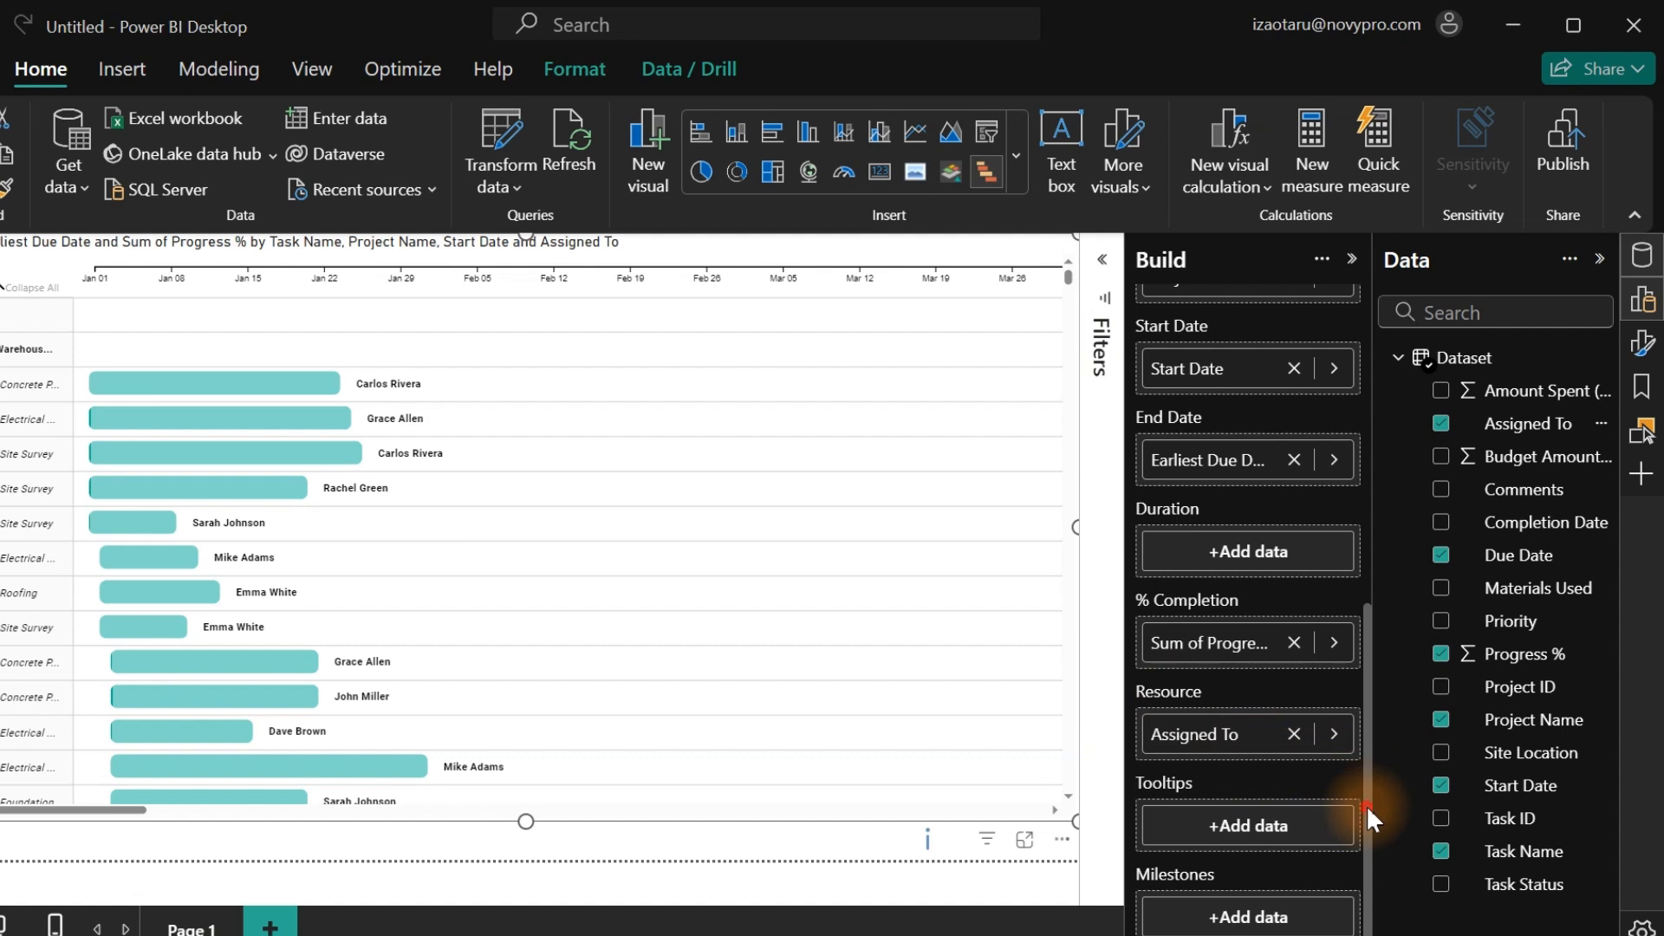
{"action": "left_click_drag", "start_coordinate": [1366, 806], "coordinate": [1348, 449]}
{"action": "left_click_drag", "start_coordinate": [1364, 520], "coordinate": [1366, 669]}
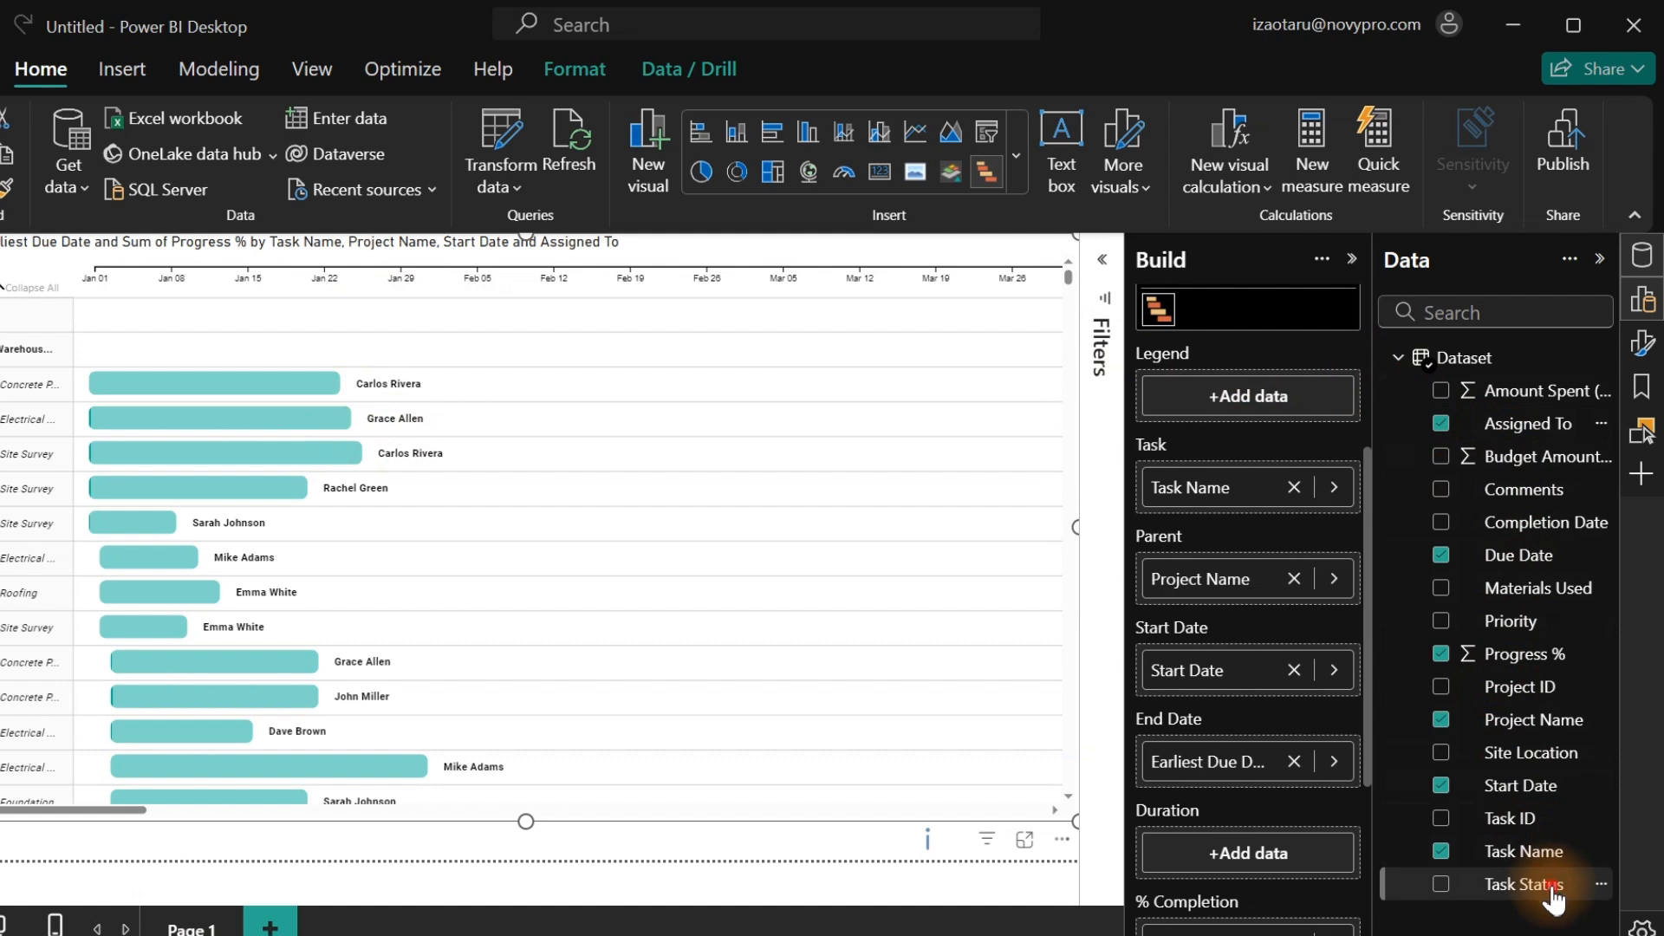
{"action": "left_click_drag", "start_coordinate": [1523, 884], "coordinate": [1298, 409]}
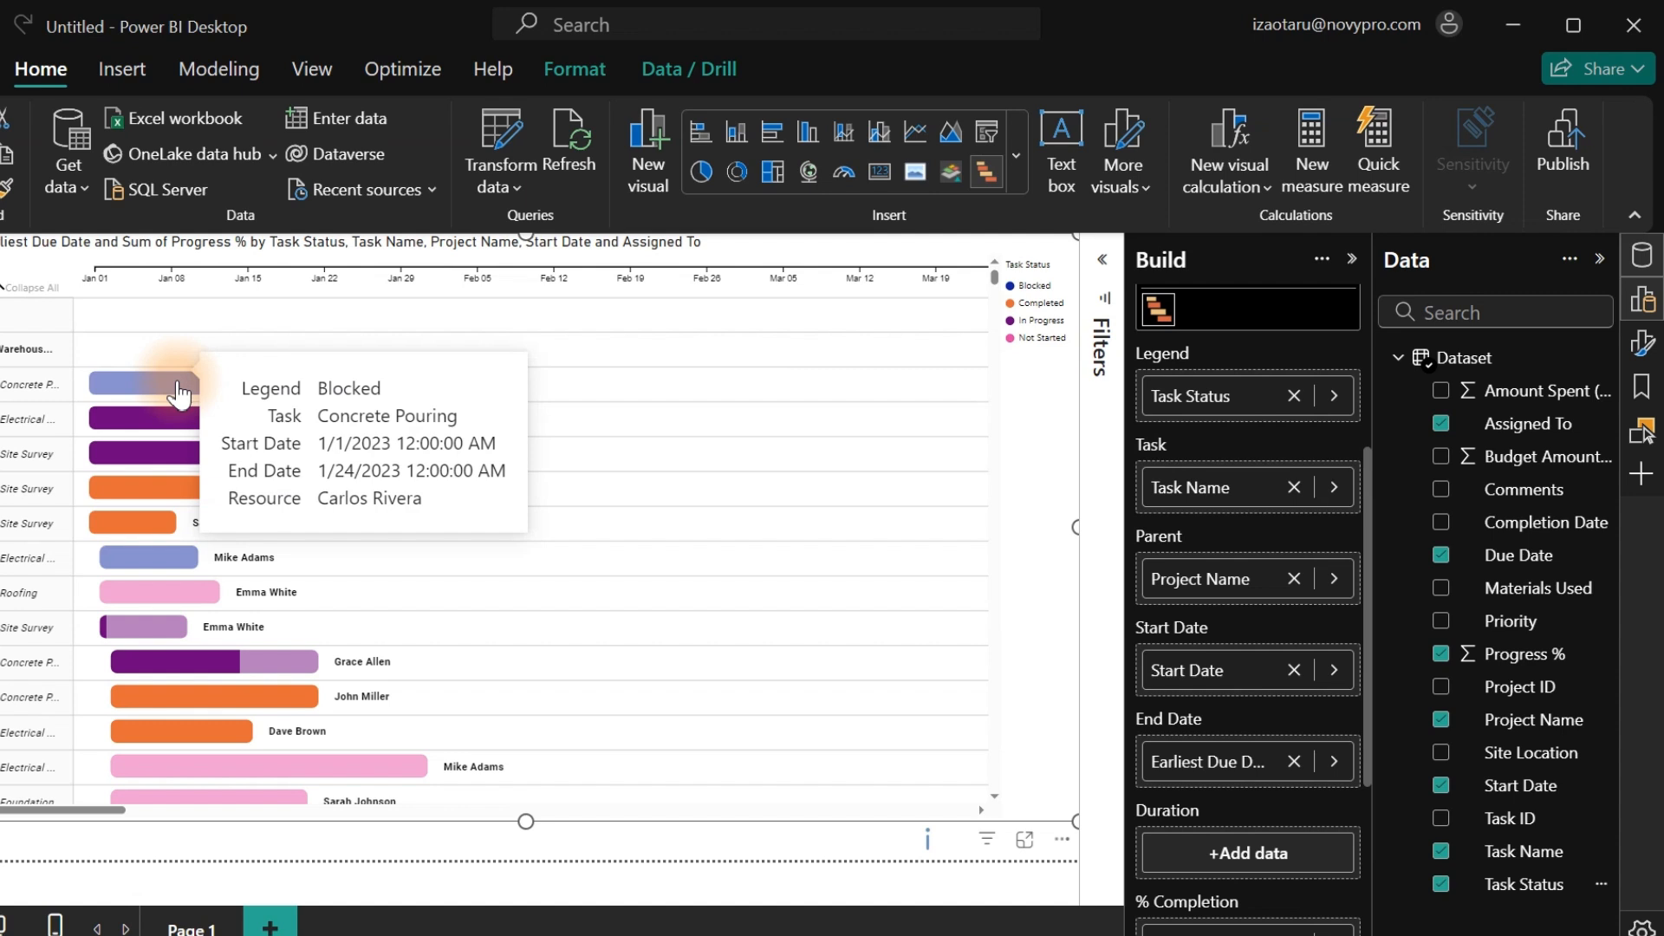
{"action": "mouse_move", "coordinate": [171, 429]}
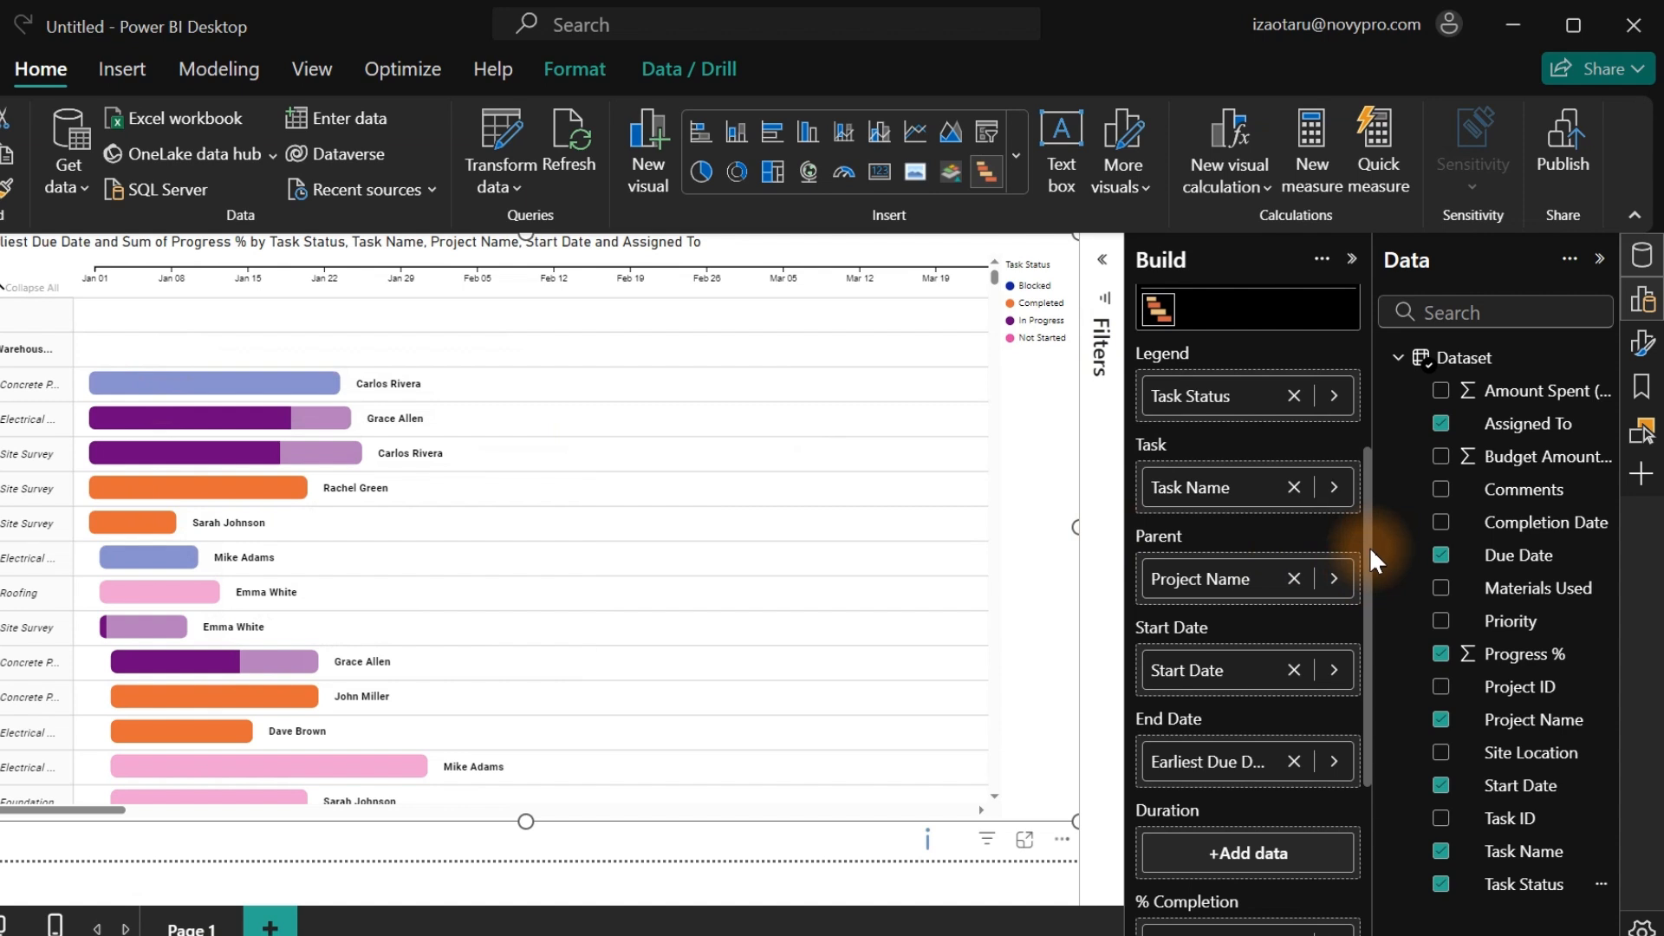
{"action": "left_click_drag", "start_coordinate": [1370, 546], "coordinate": [1375, 777]}
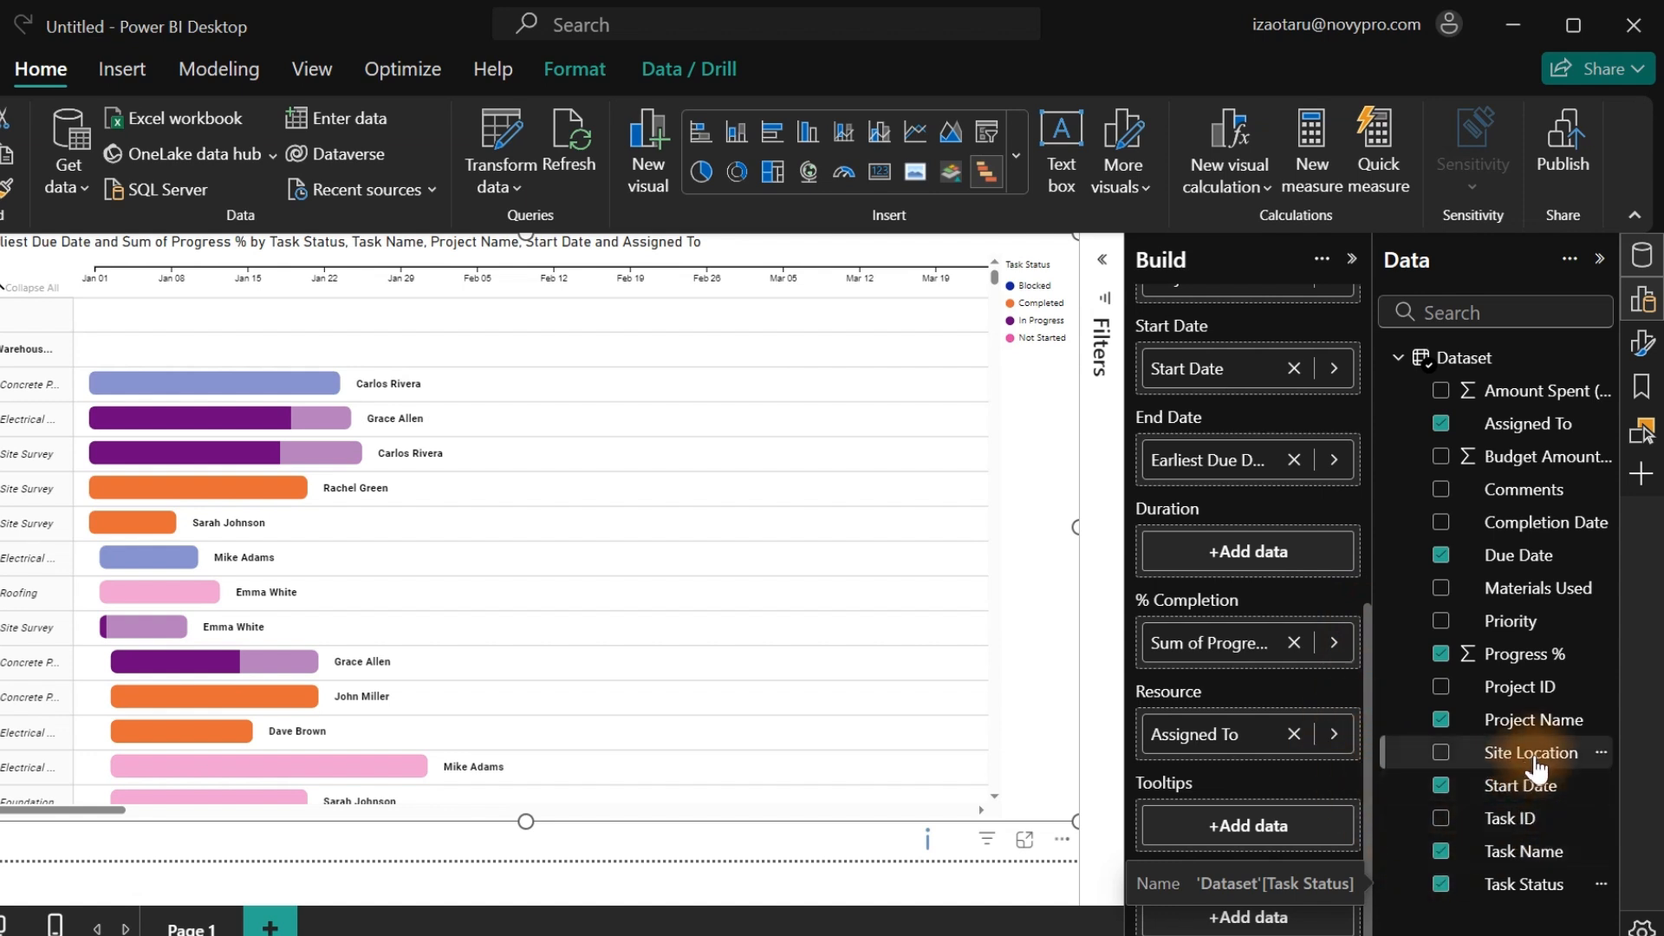
{"action": "left_click_drag", "start_coordinate": [1523, 636], "coordinate": [1309, 845]}
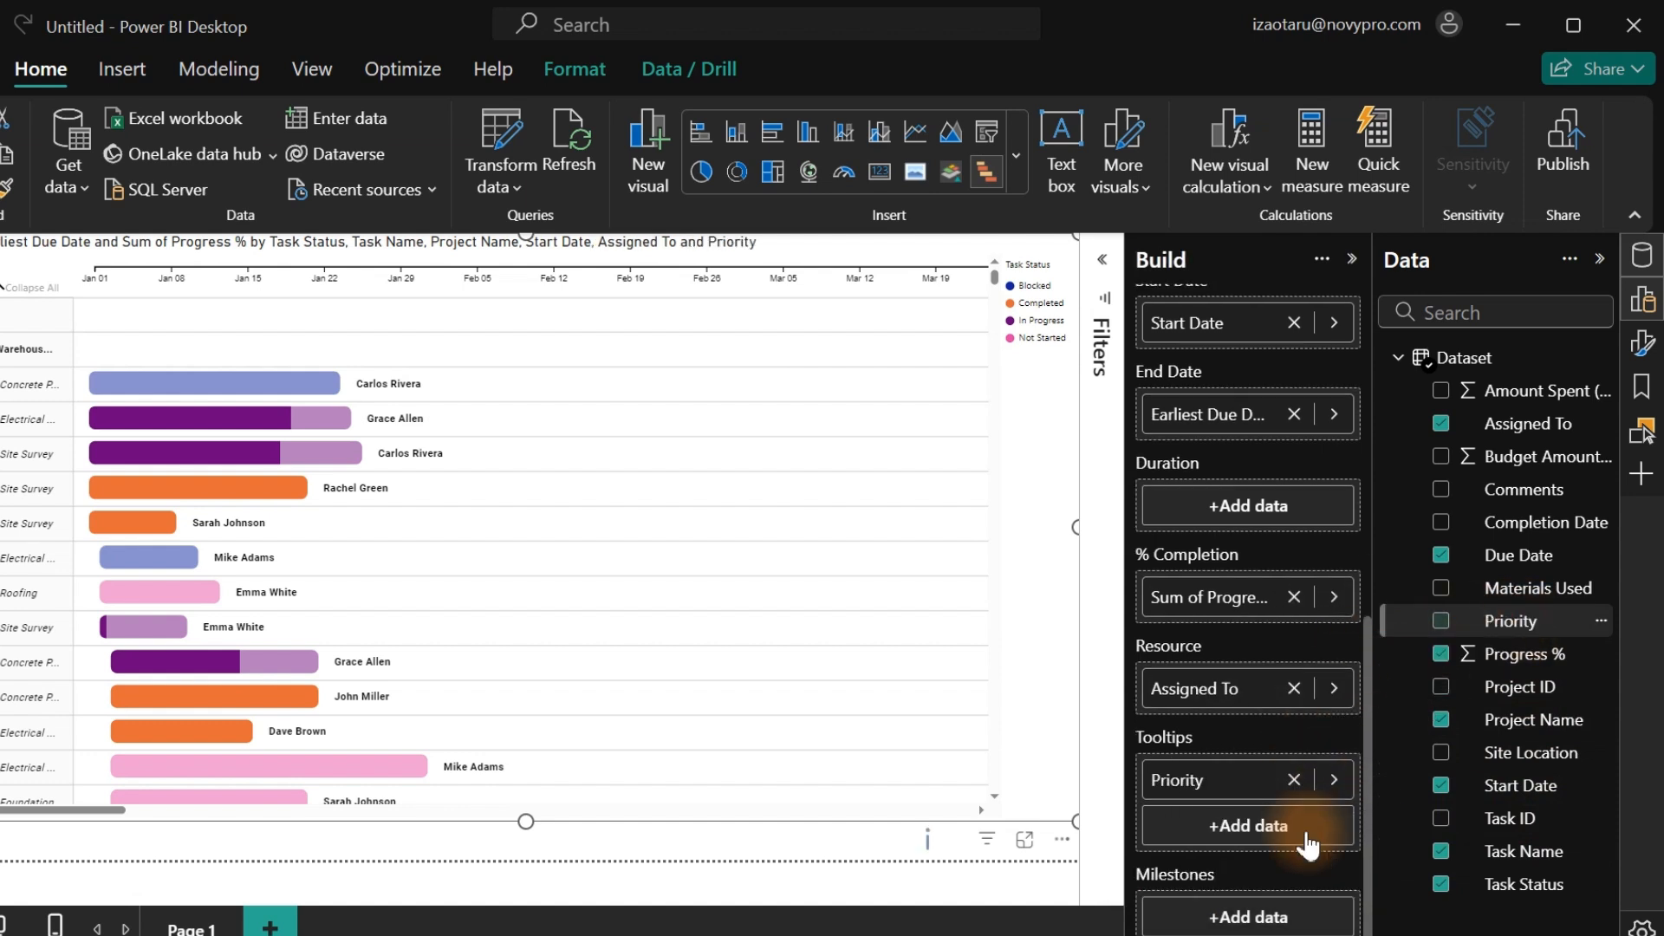
{"action": "mouse_move", "coordinate": [183, 472]}
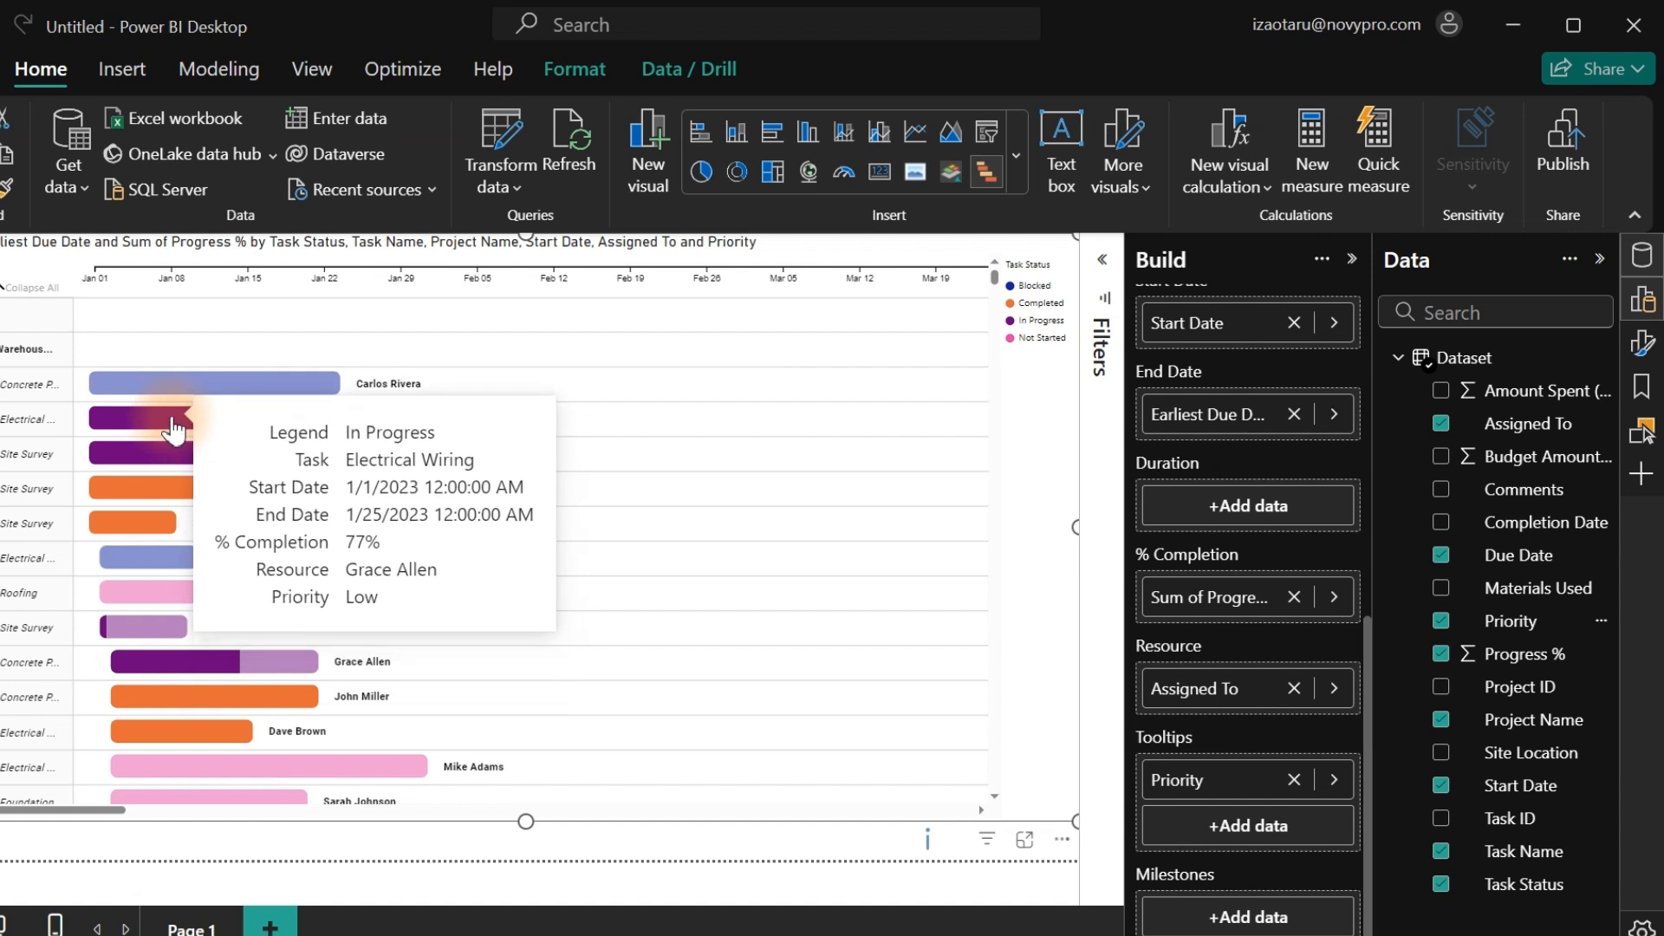
{"action": "mouse_move", "coordinate": [157, 393]}
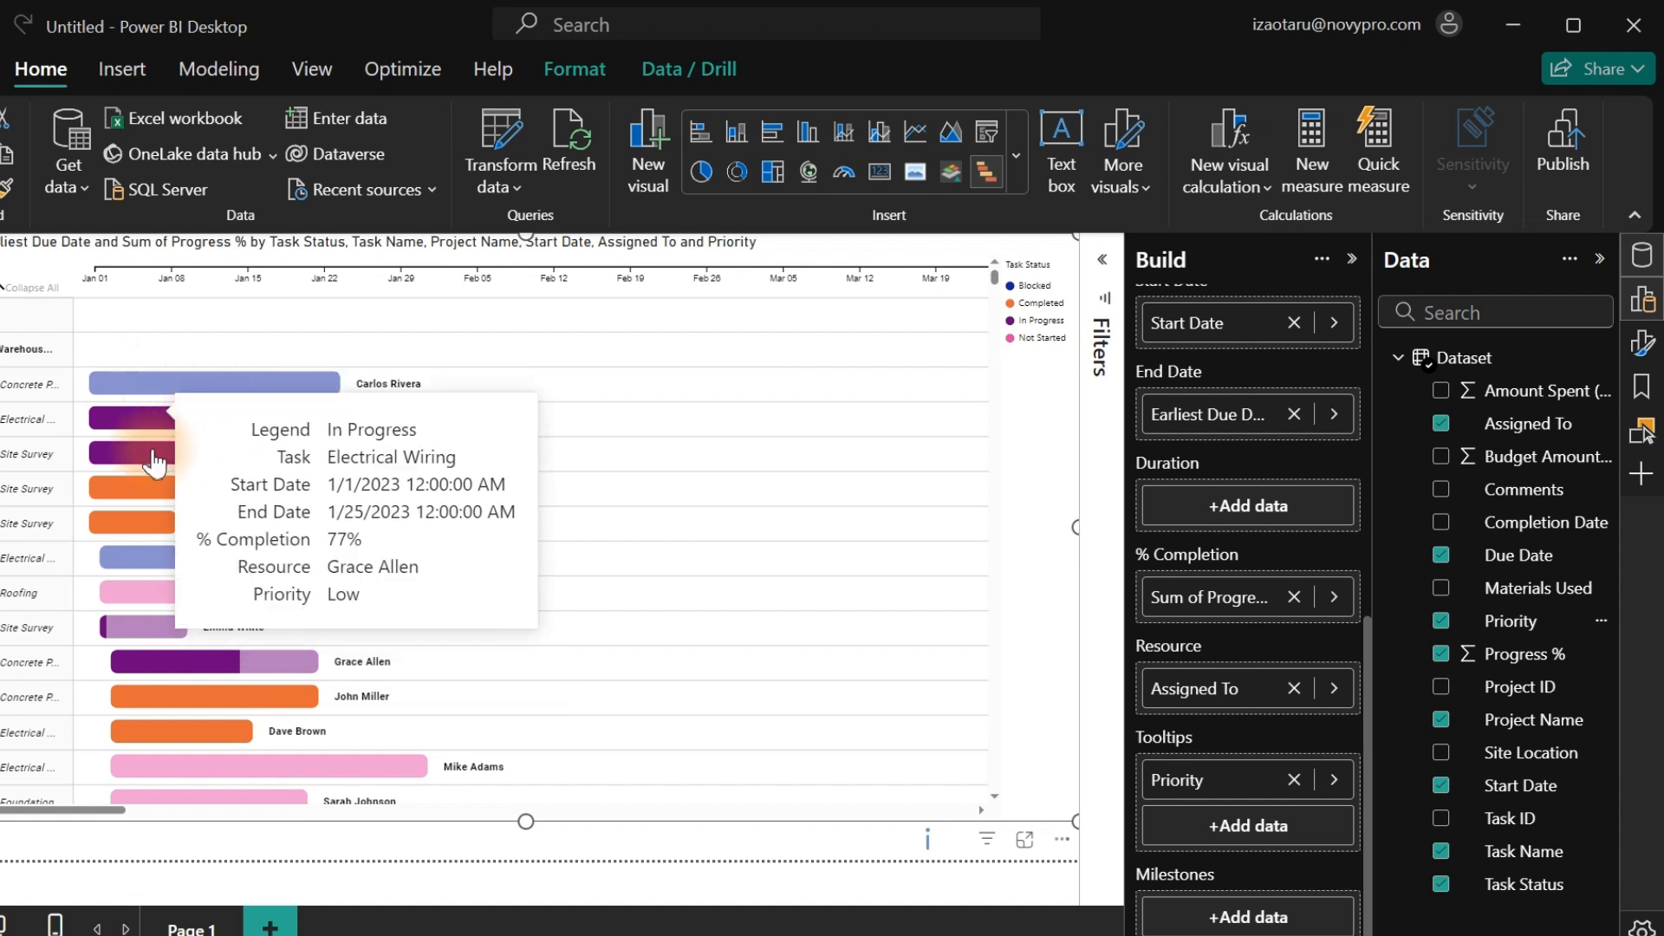
{"action": "mouse_move", "coordinate": [145, 529]}
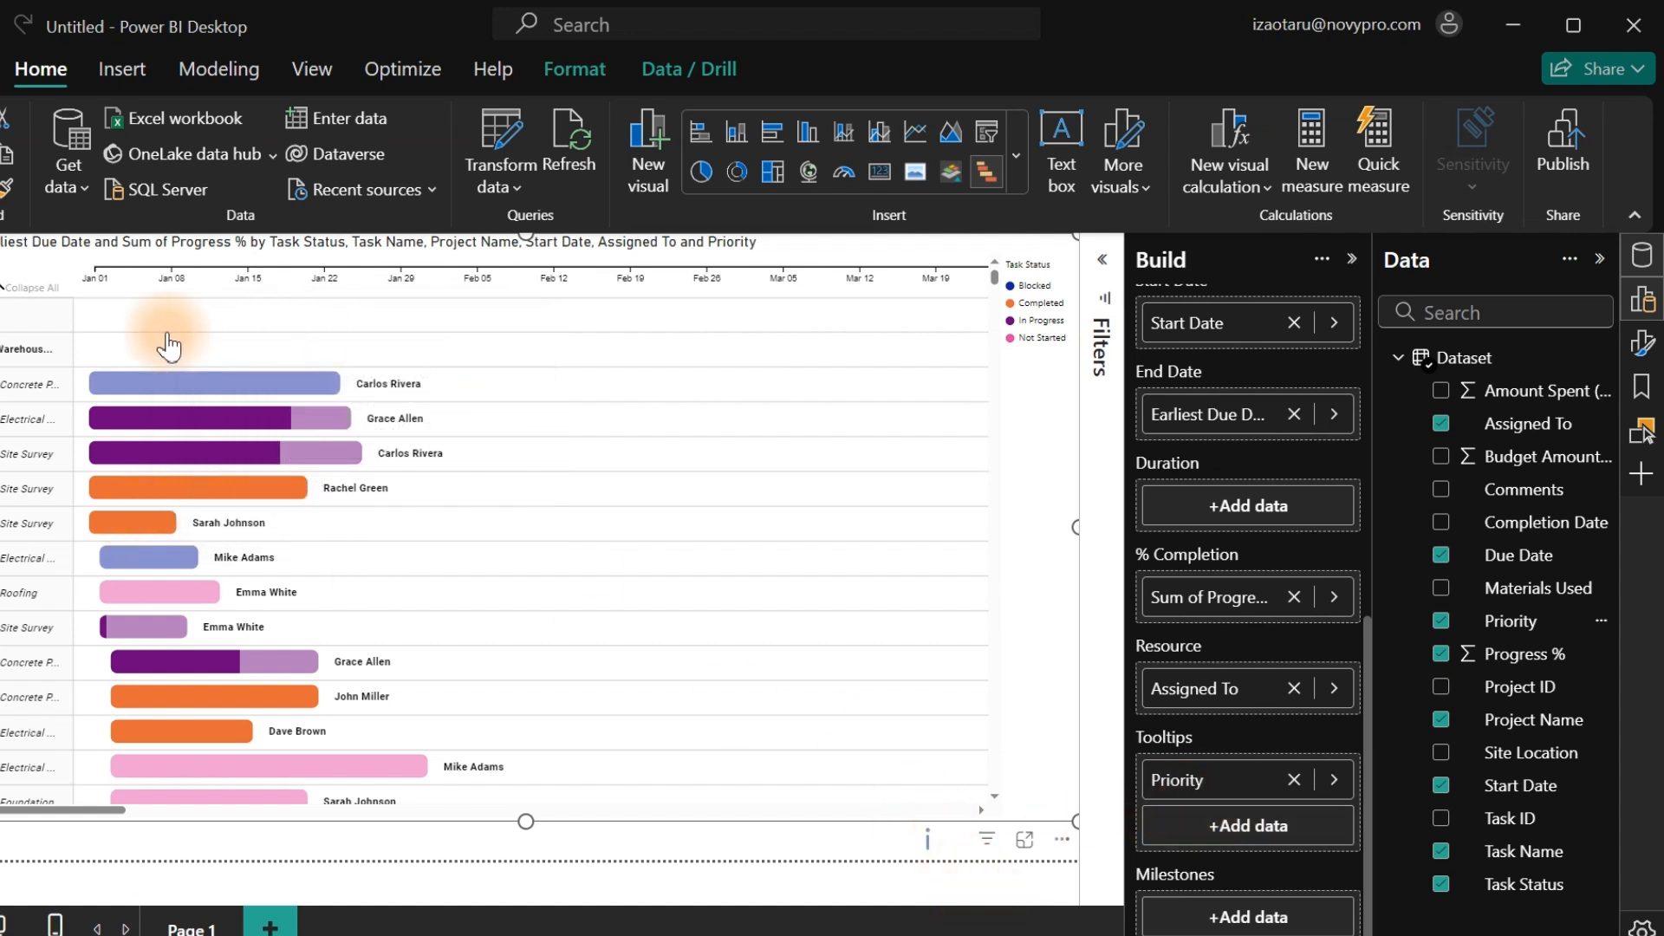
In the table view of Dataset, add a calculated column named Expected Days and enlarge the formula text.
{"action": "left_click", "coordinate": [3, 330]}
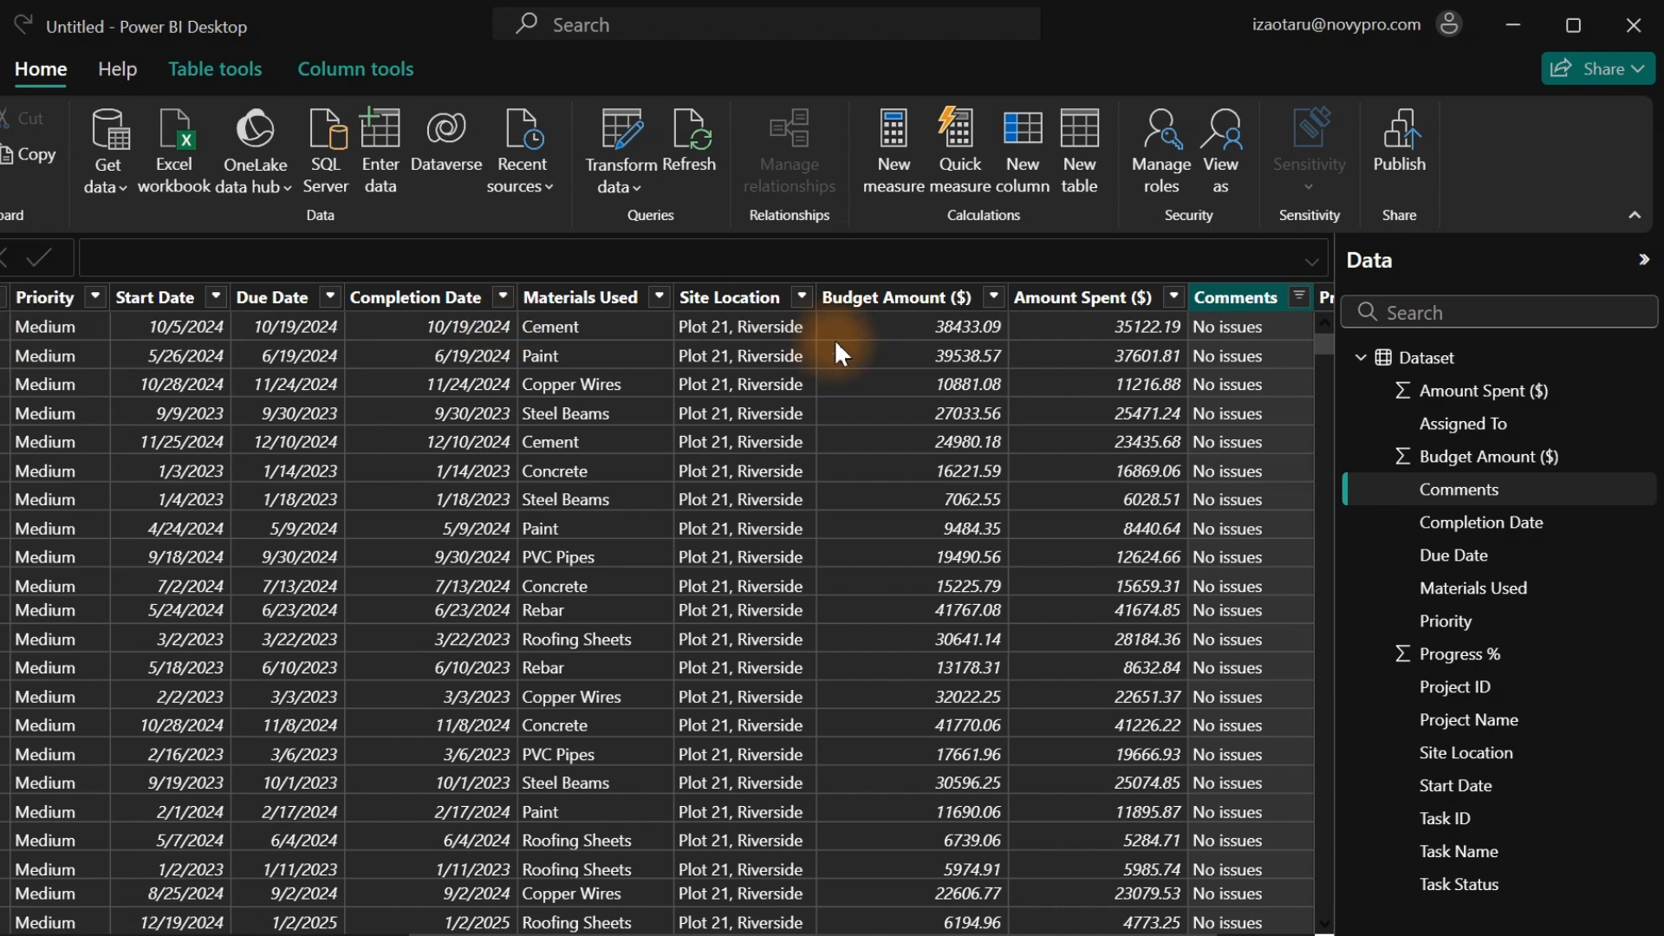
{"action": "right_click", "coordinate": [1228, 303]}
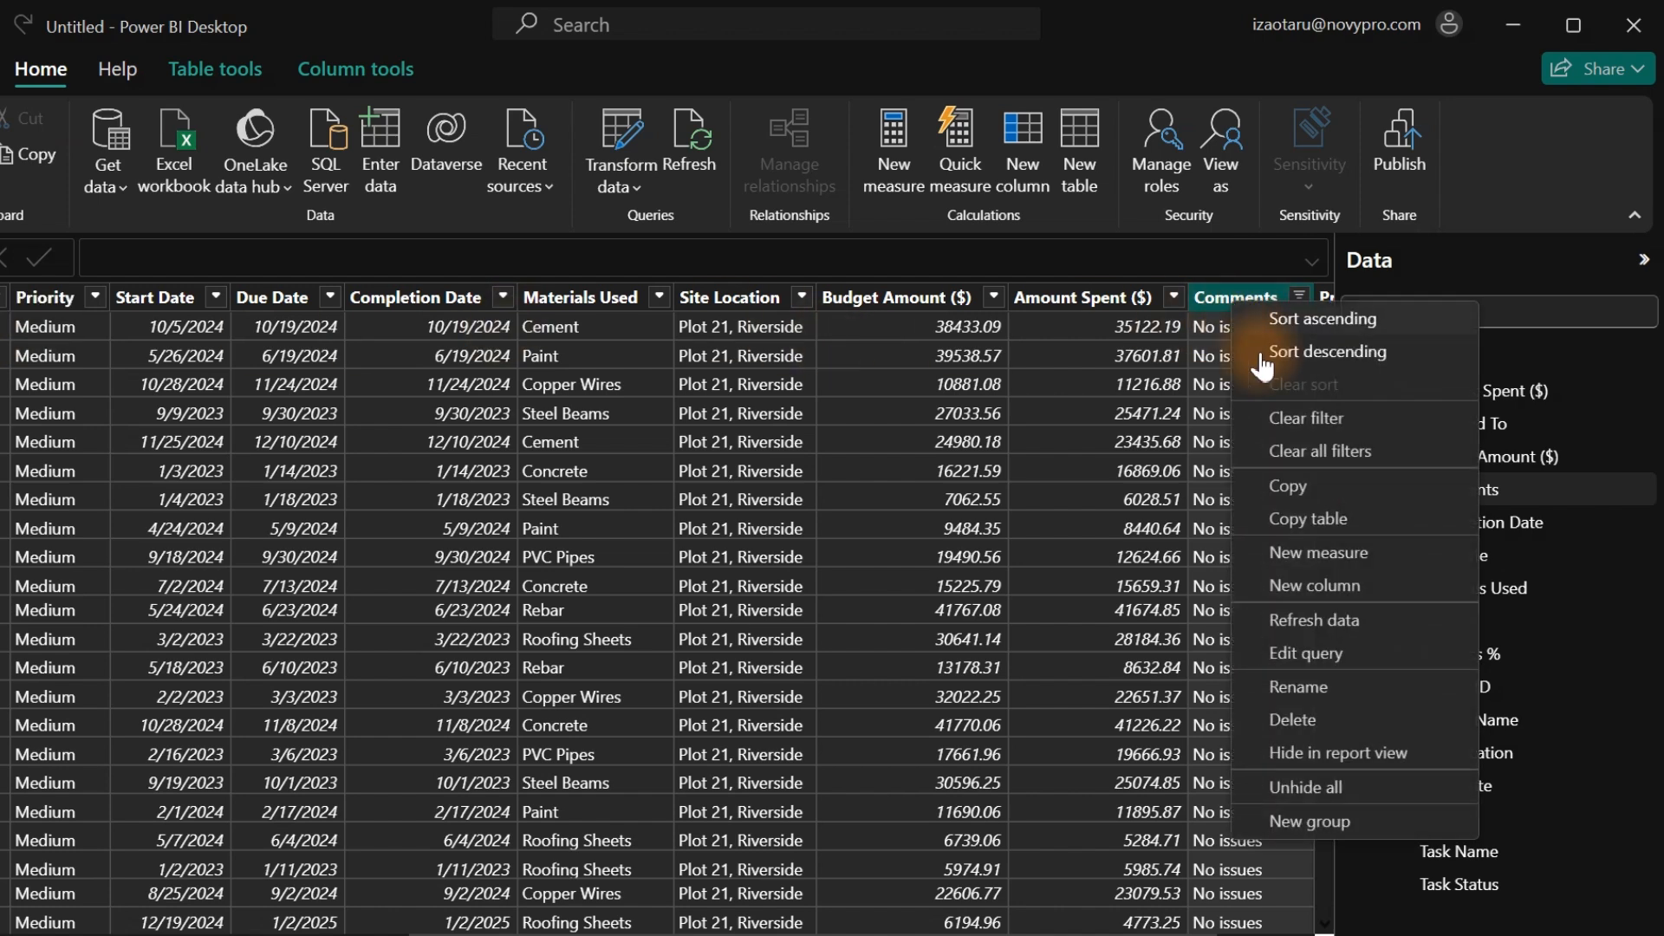
{"action": "left_click", "coordinate": [1325, 583]}
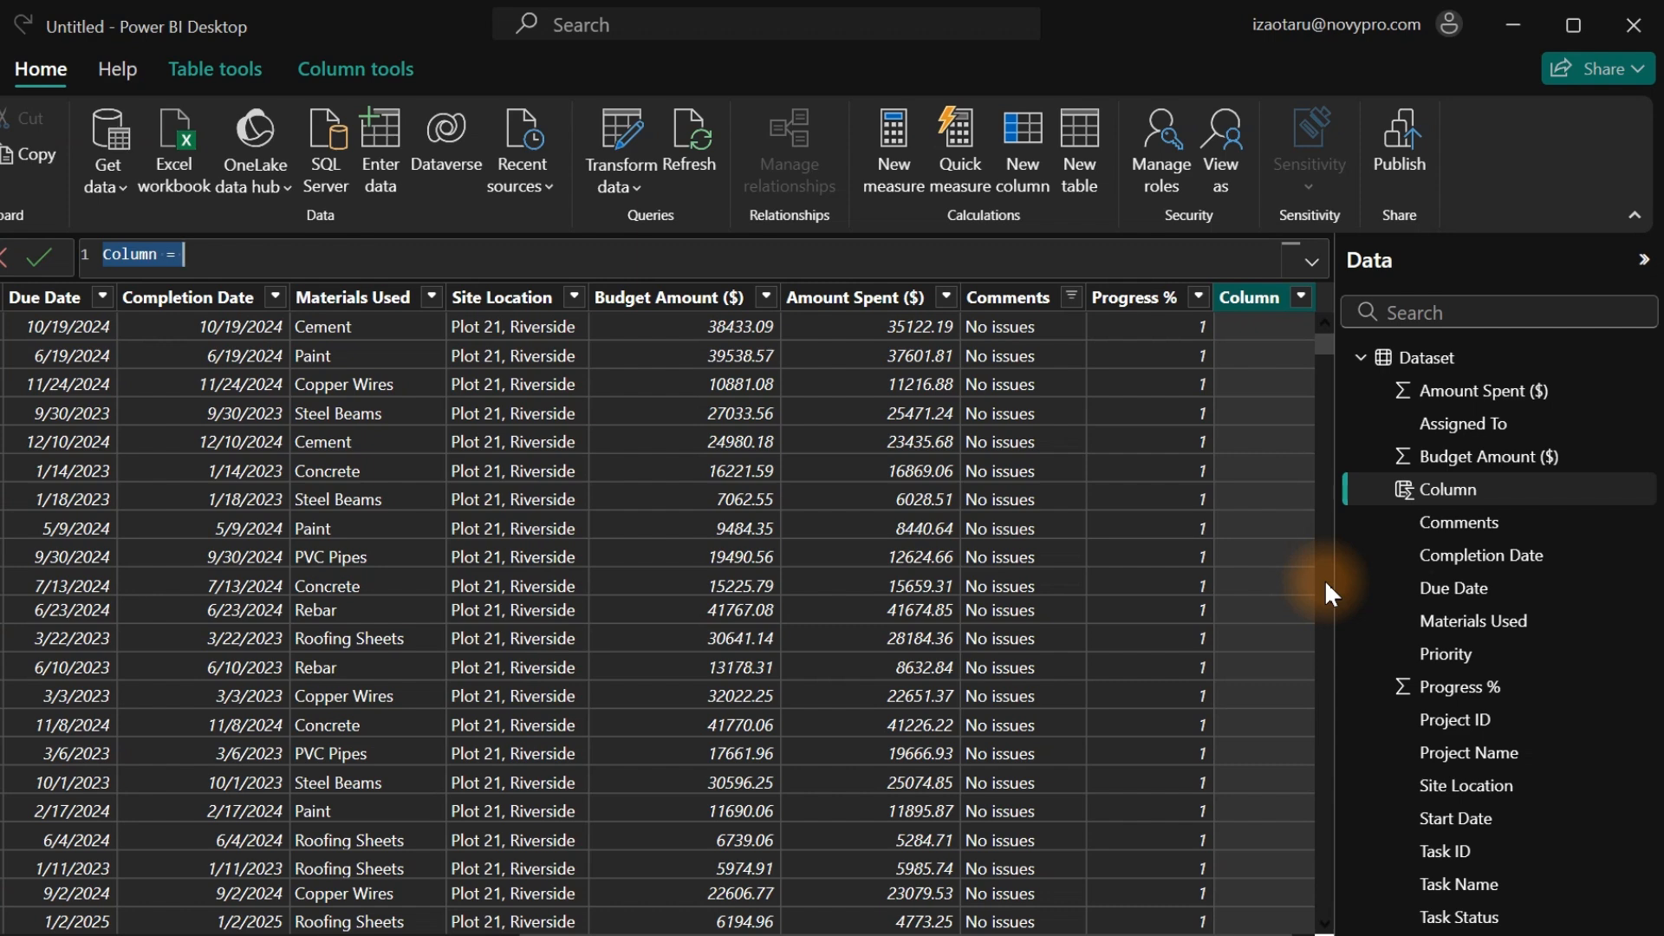
{"action": "key", "text": "ctrl+plus"}
{"action": "key", "text": "ctrl+plus"}
{"action": "key", "text": "ctrl+plus"}
{"action": "key", "text": "ctrl+plus"}
{"action": "key", "text": "ctrl+plus"}
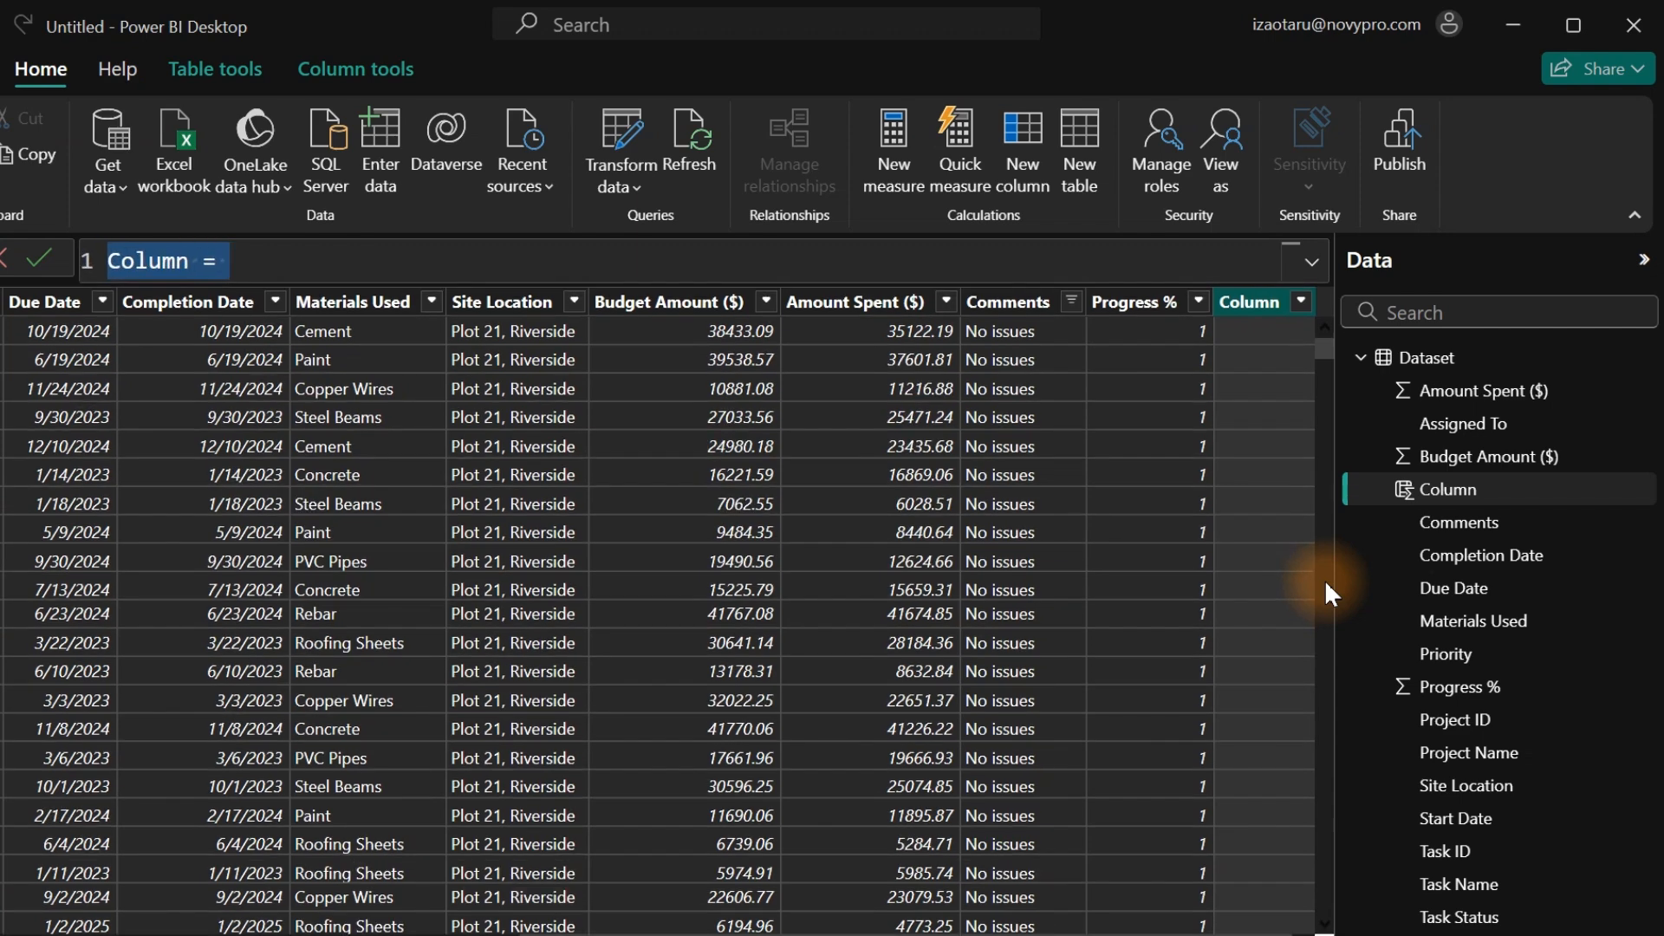
{"action": "type", "text": "Expecte"}
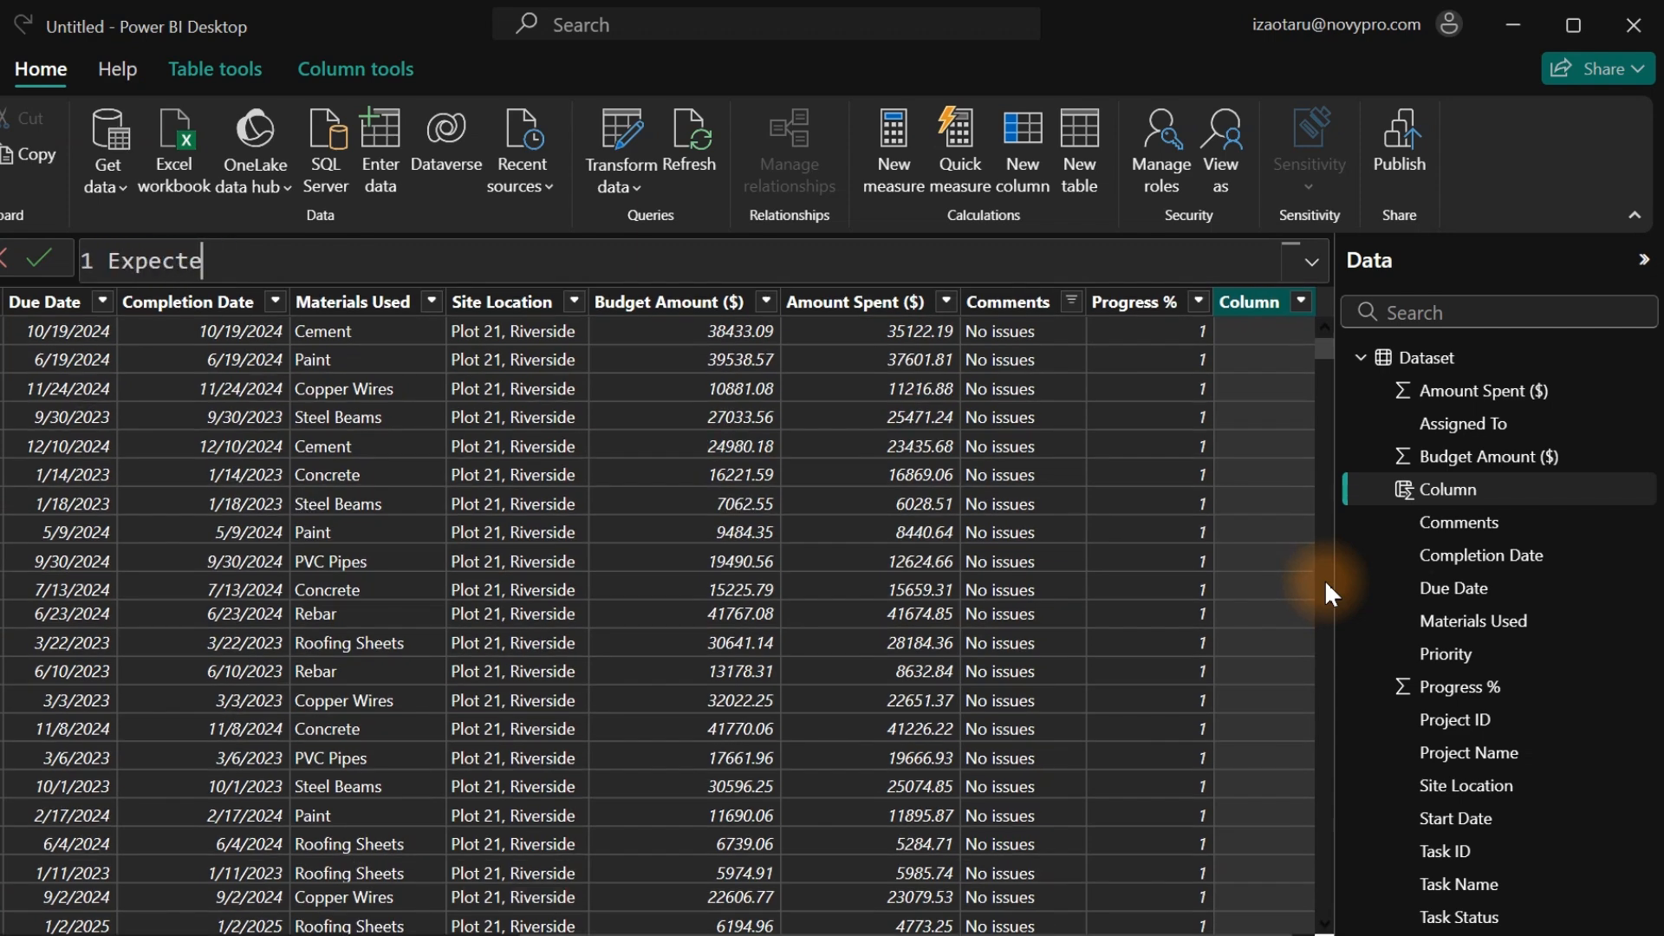
{"action": "type", "text": "d Days ="}
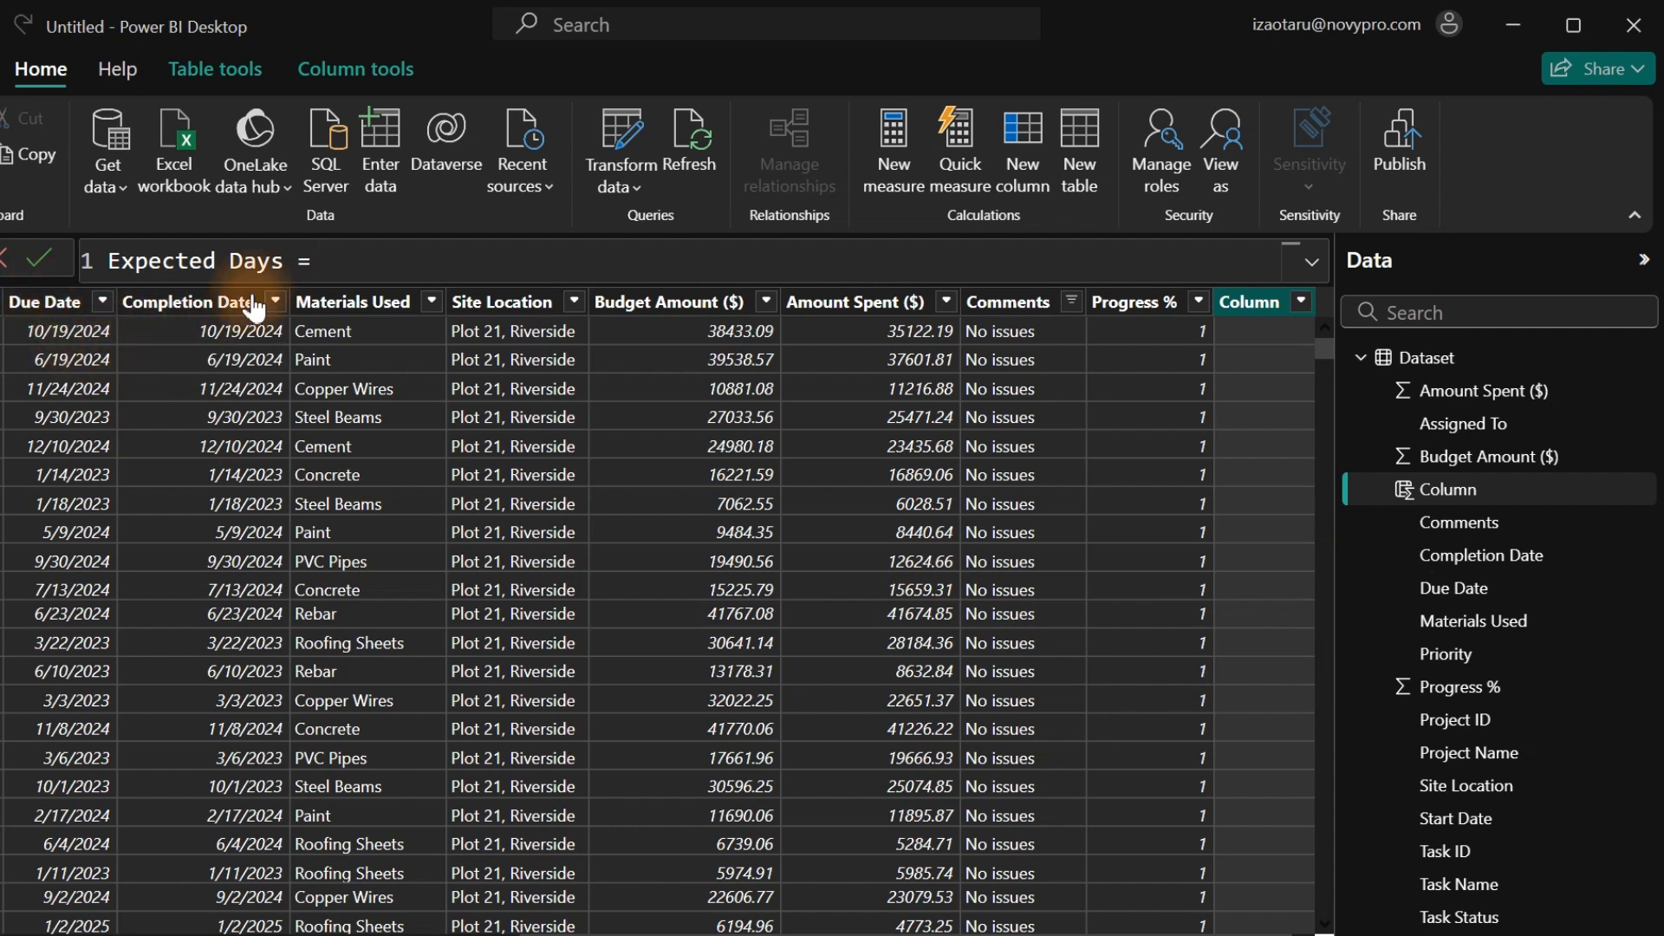
Begin the Expected Days formula with DATEDIFF on its own line, using 'Dataset'[Start Date] as the first date.
{"action": "left_click_drag", "start_coordinate": [620, 934], "coordinate": [529, 933]}
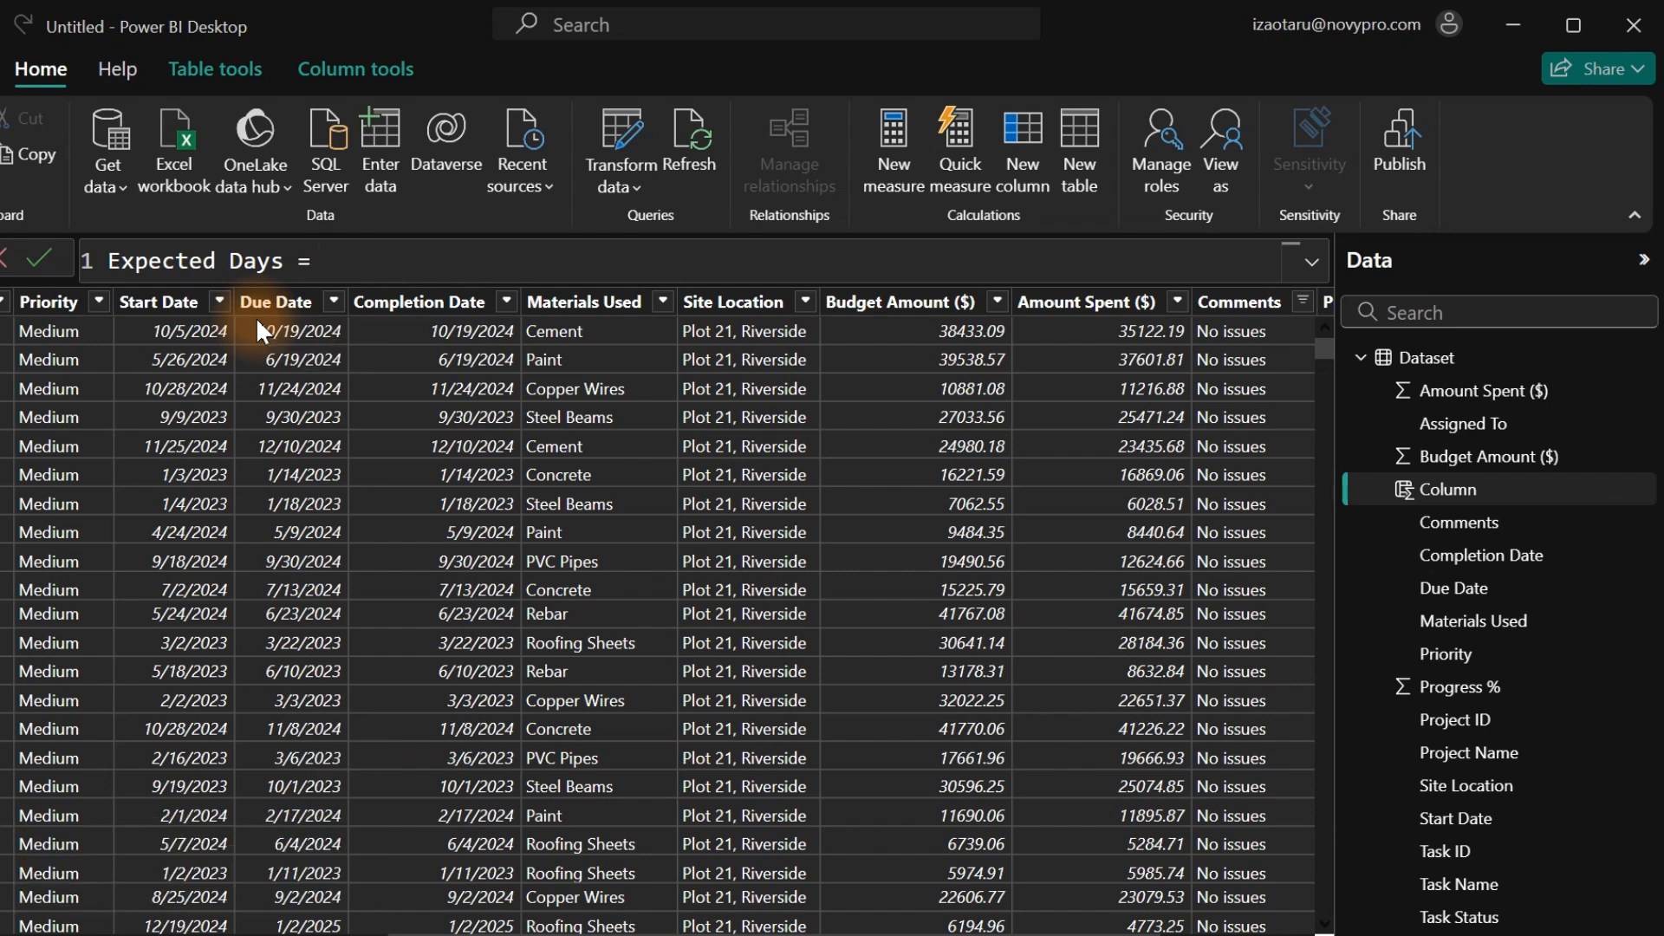
{"action": "key", "text": "shift+Return"}
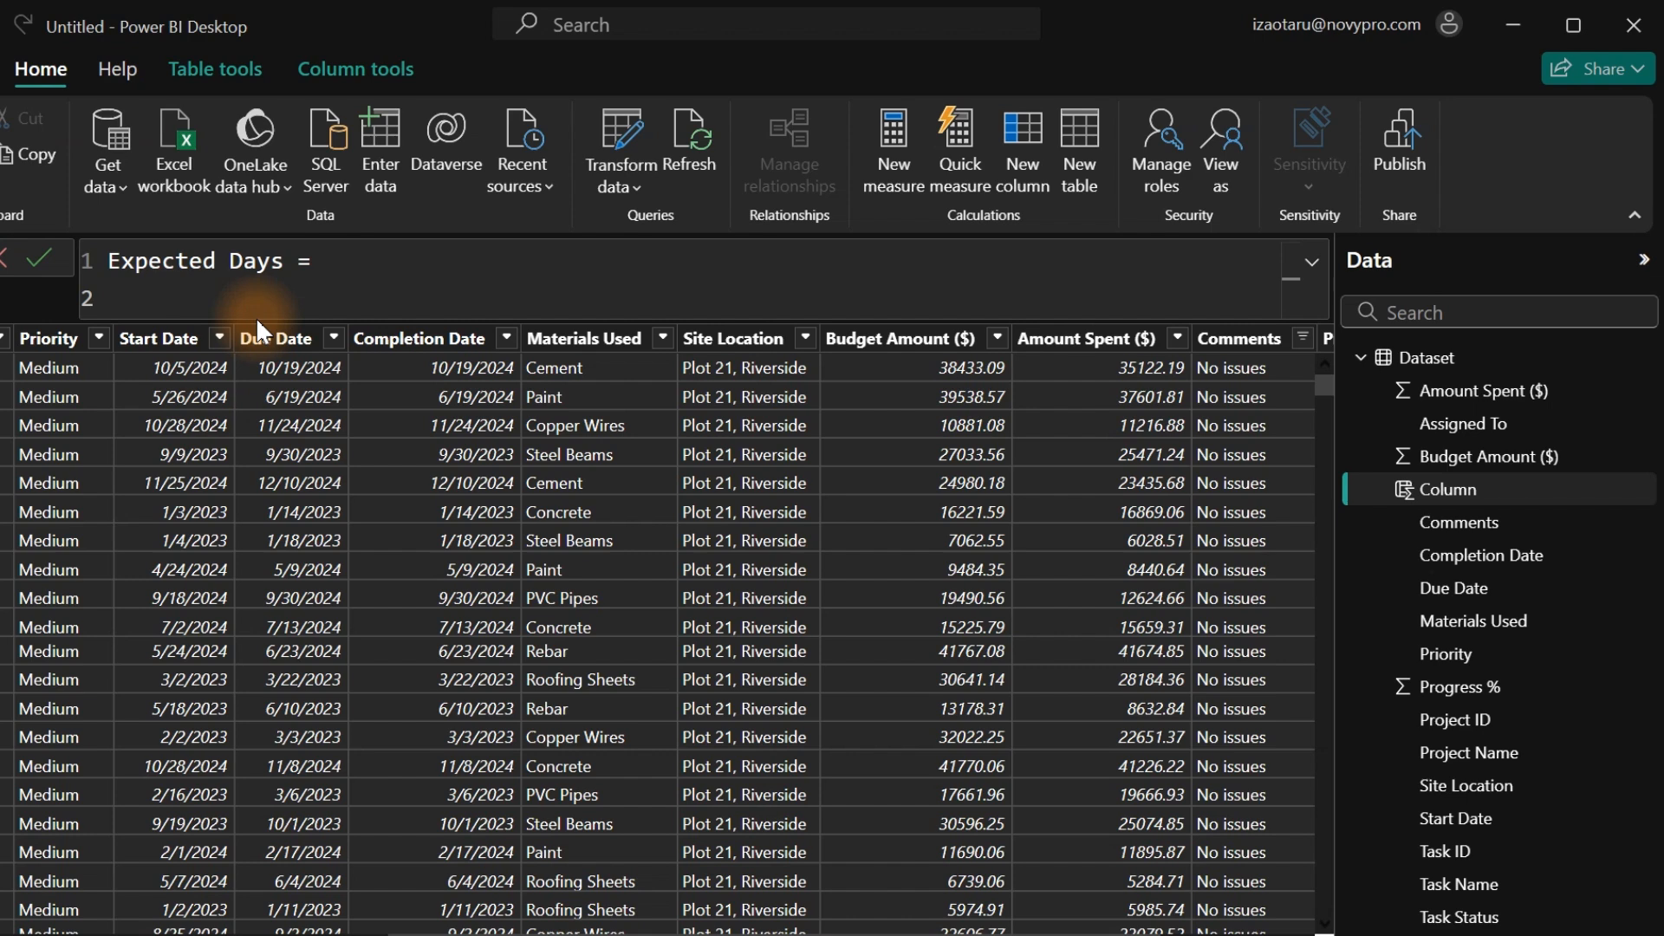
{"action": "type", "text": "dated"}
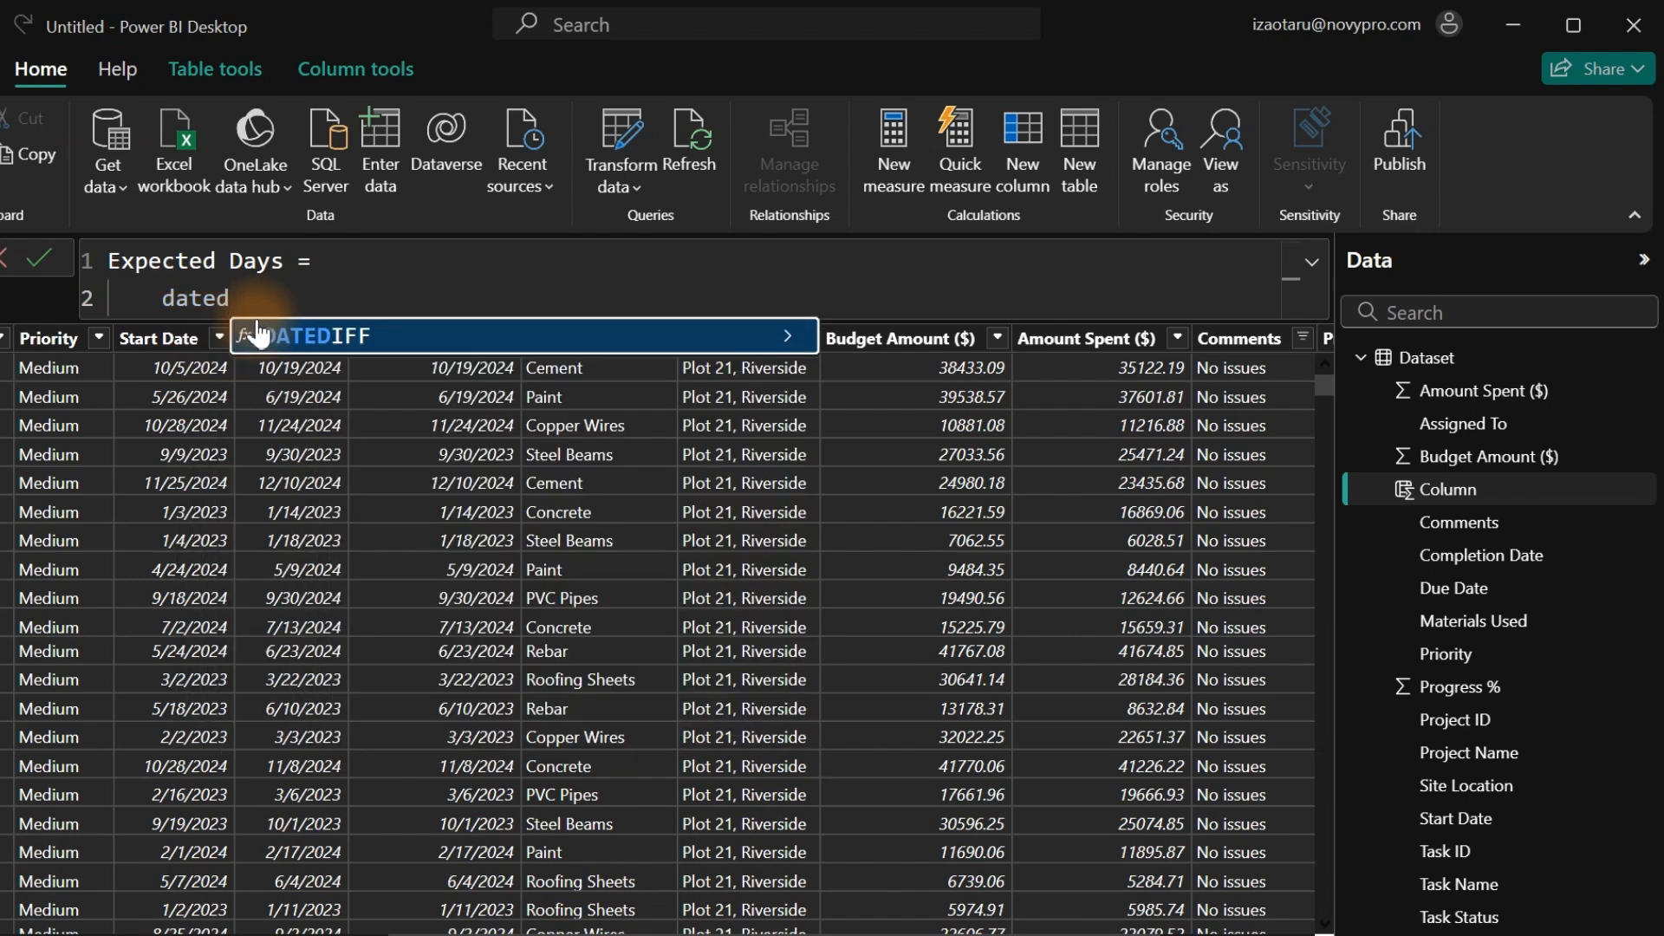
{"action": "left_click", "coordinate": [256, 333]}
{"action": "key", "text": "shift+Return"}
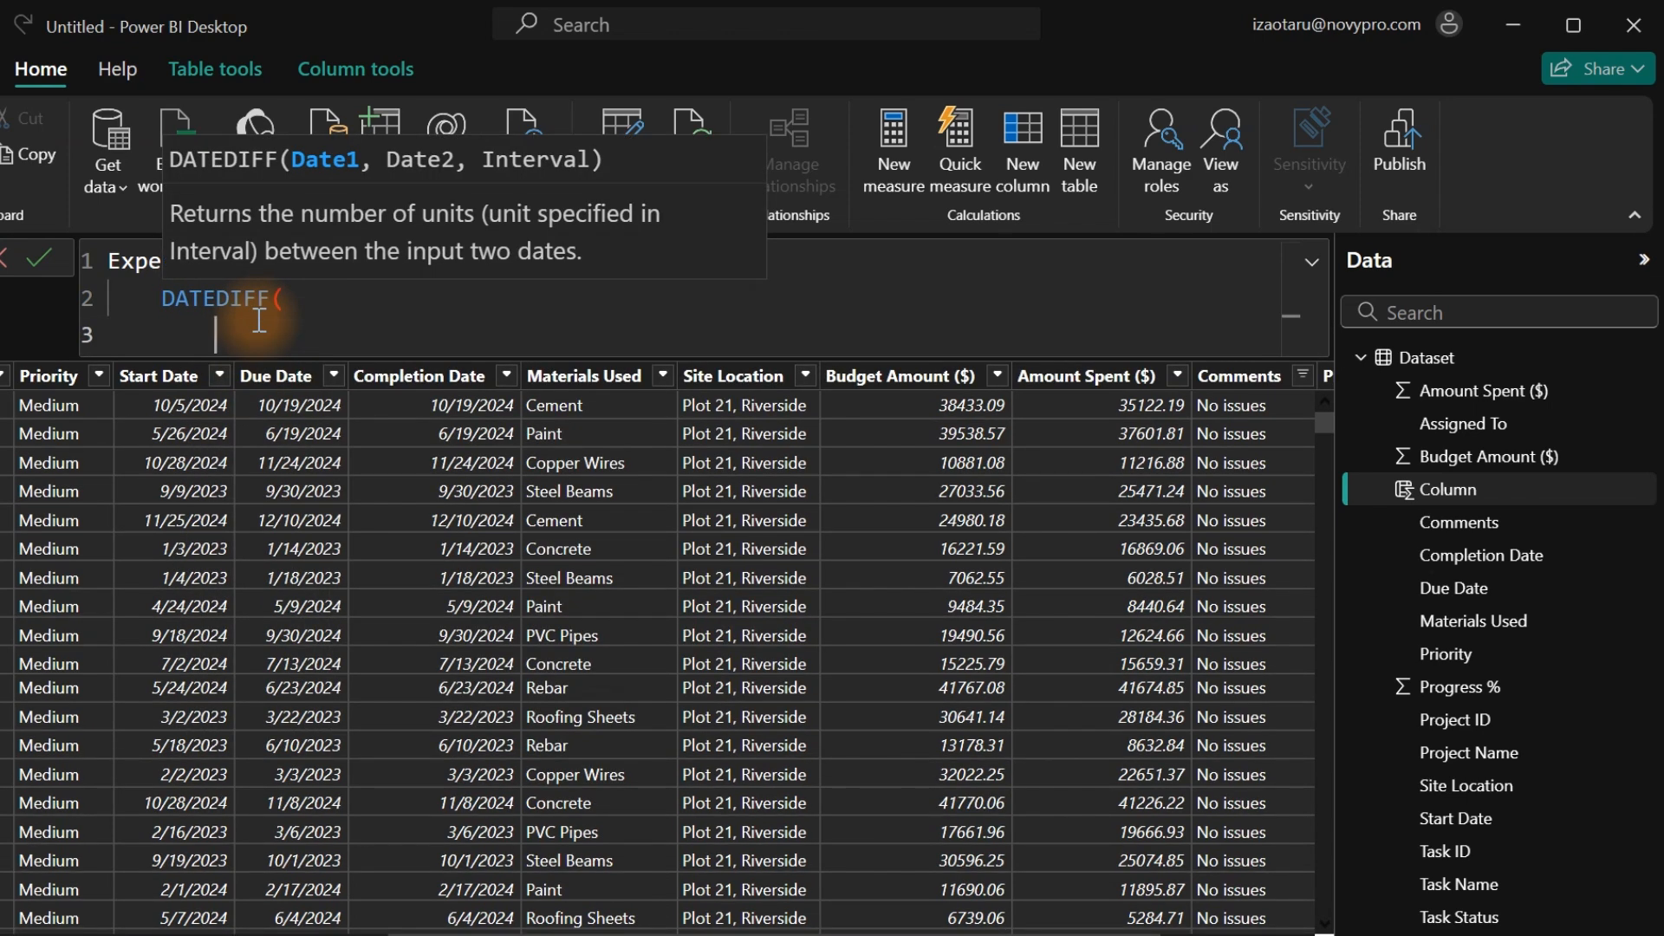
{"action": "type", "text": "start"}
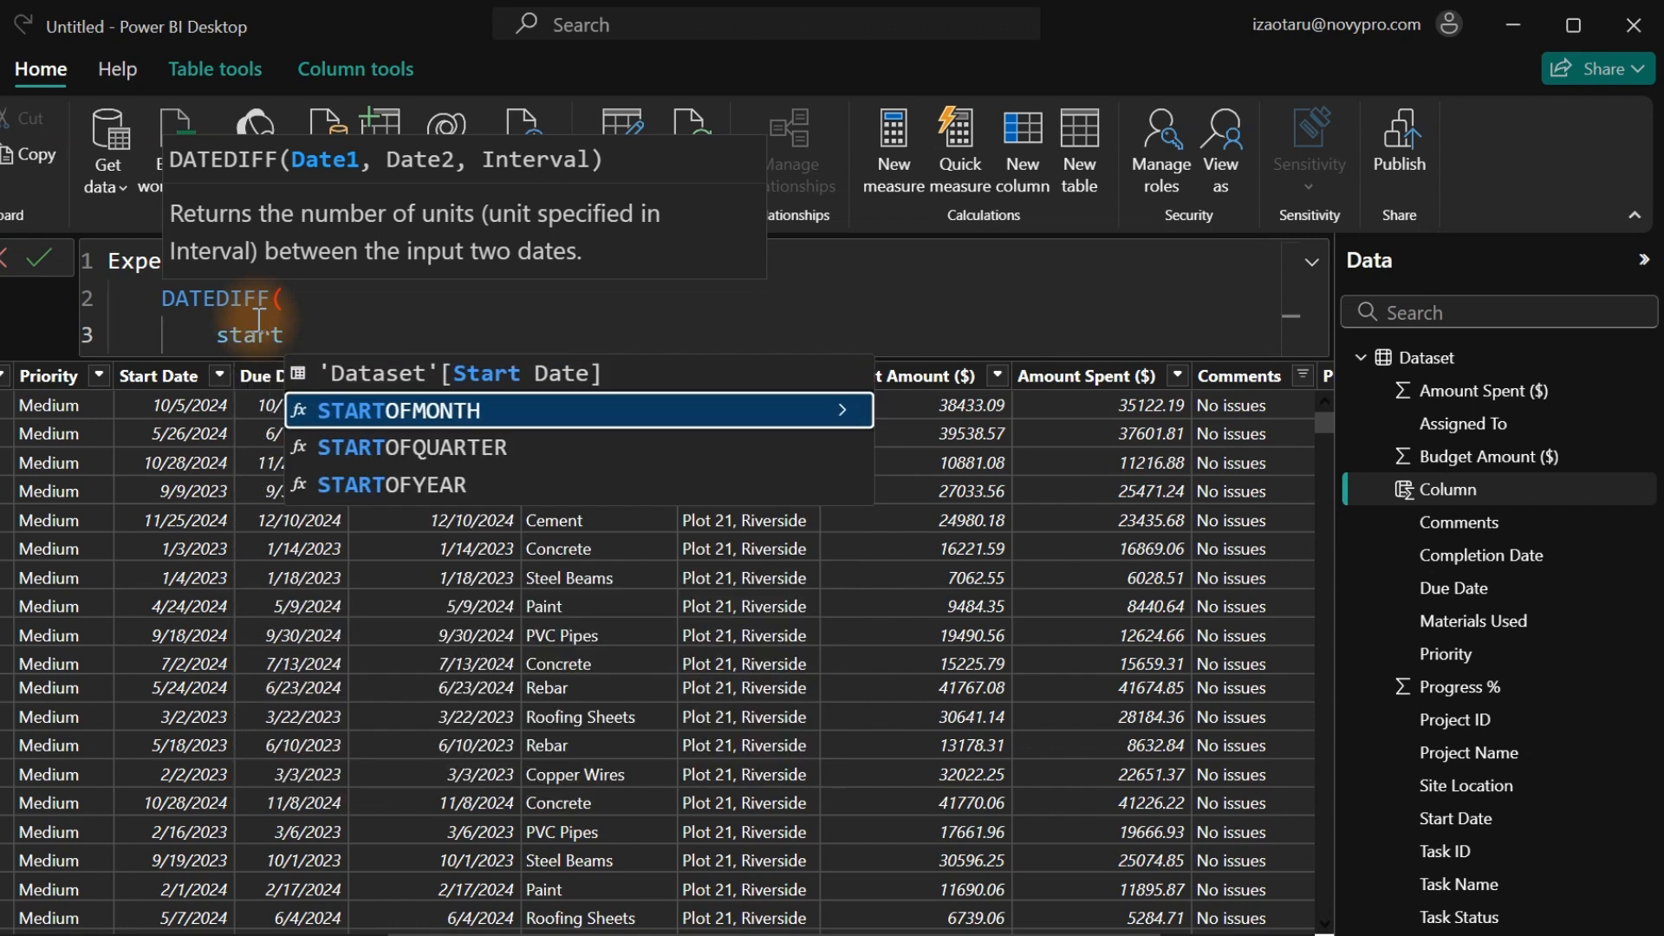
{"action": "key", "text": "Up"}
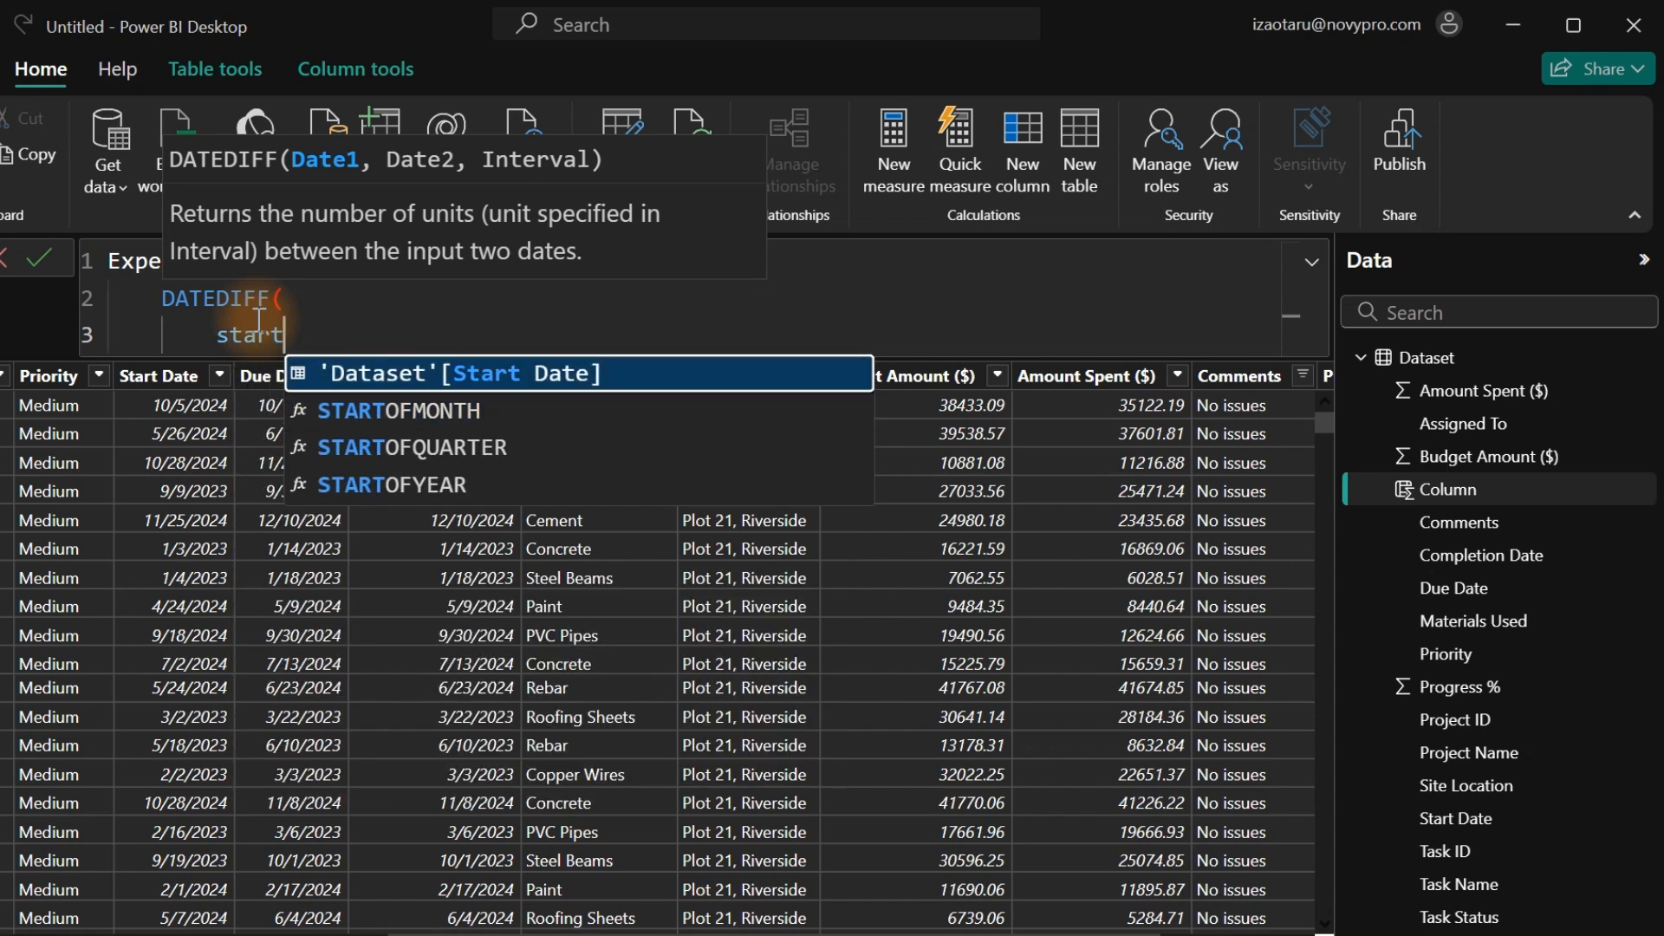
{"action": "key", "text": "Tab"}
{"action": "type", "text": ","}
{"action": "key", "text": "shift+Return"}
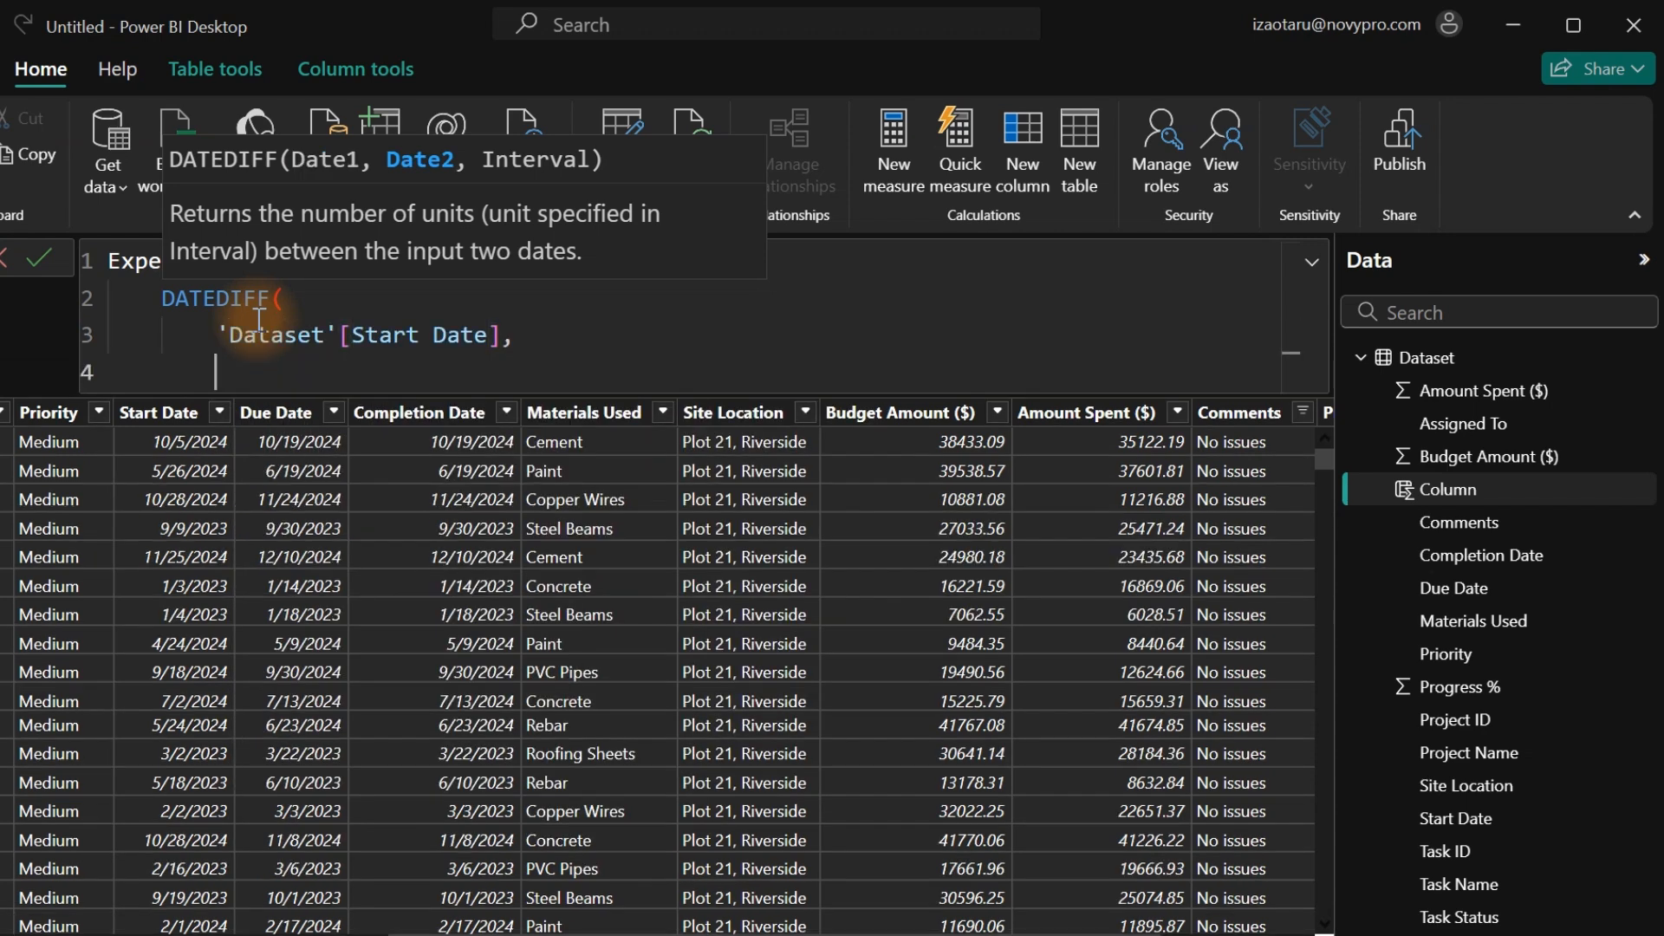
Complete the Expected Days DATEDIFF formula with 'Dataset'[Due Date] as the second date and DAY as the interval, and commit it.
{"action": "type", "text": "due"}
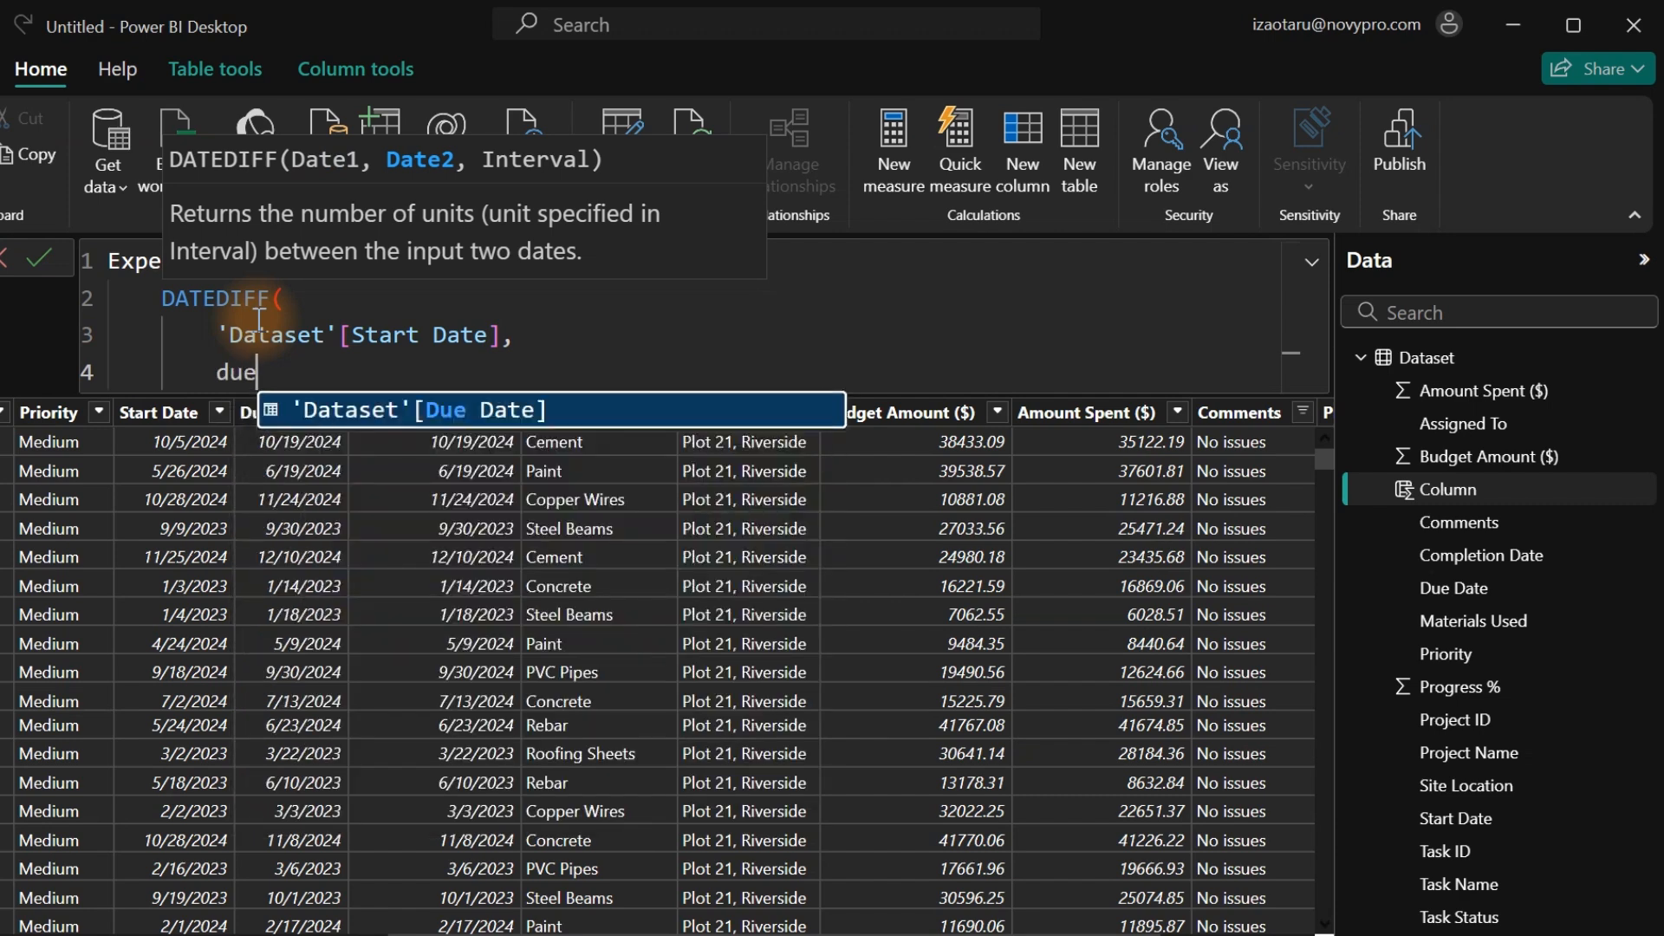
{"action": "key", "text": "Tab"}
{"action": "type", "text": ","}
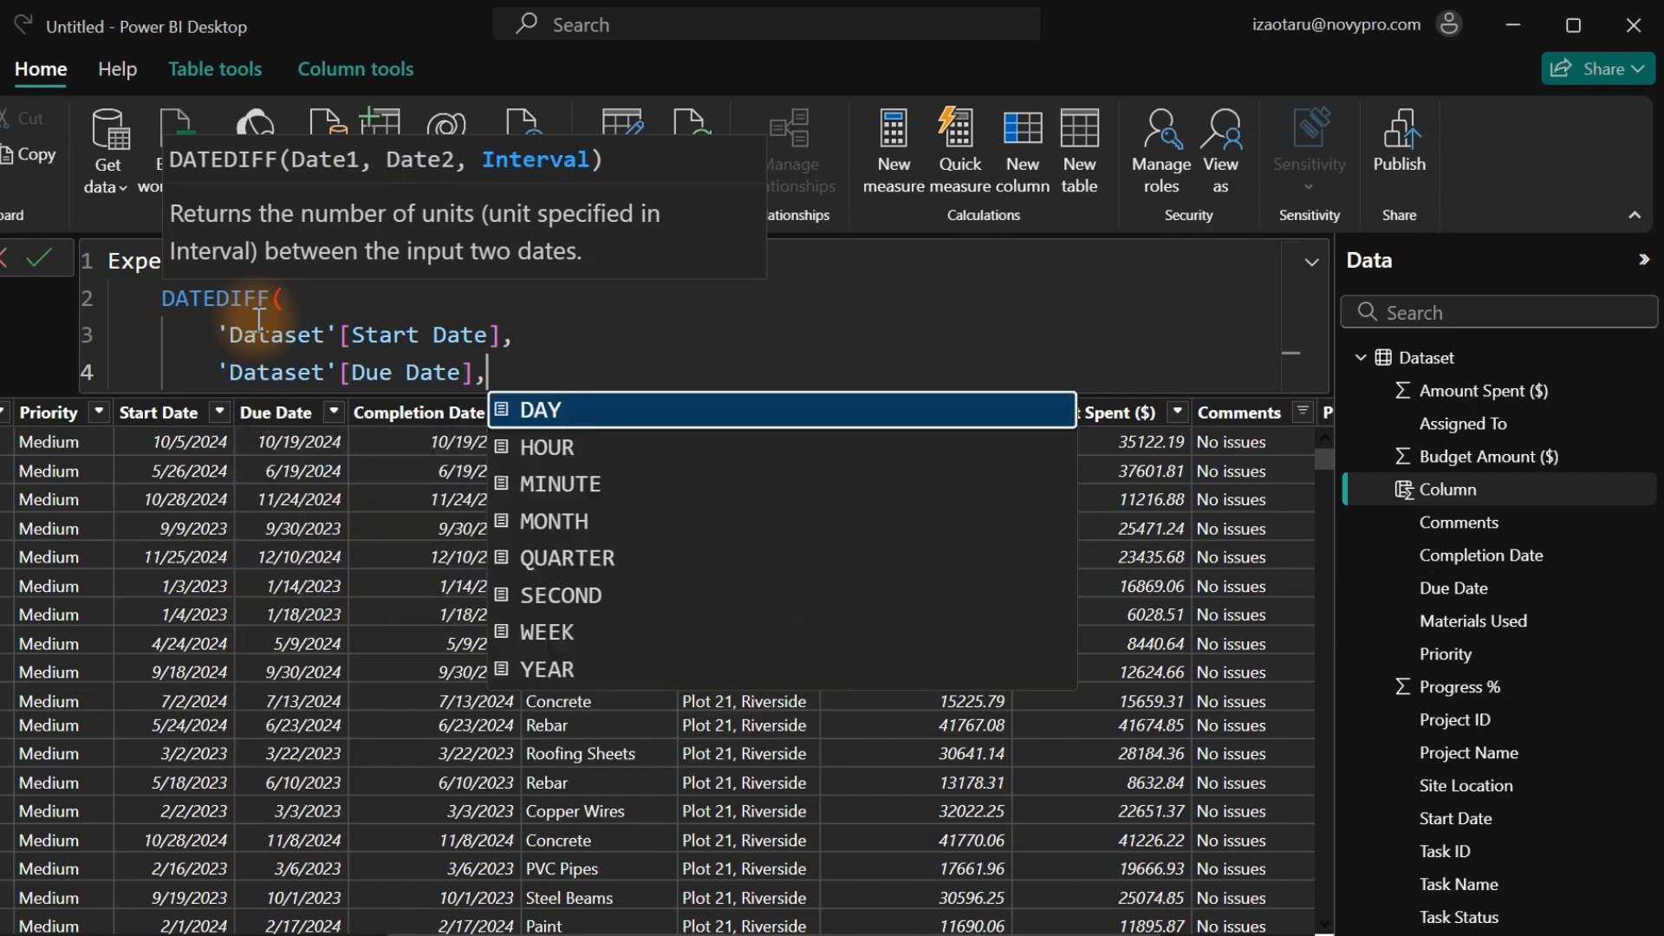
{"action": "key", "text": "shift+Return"}
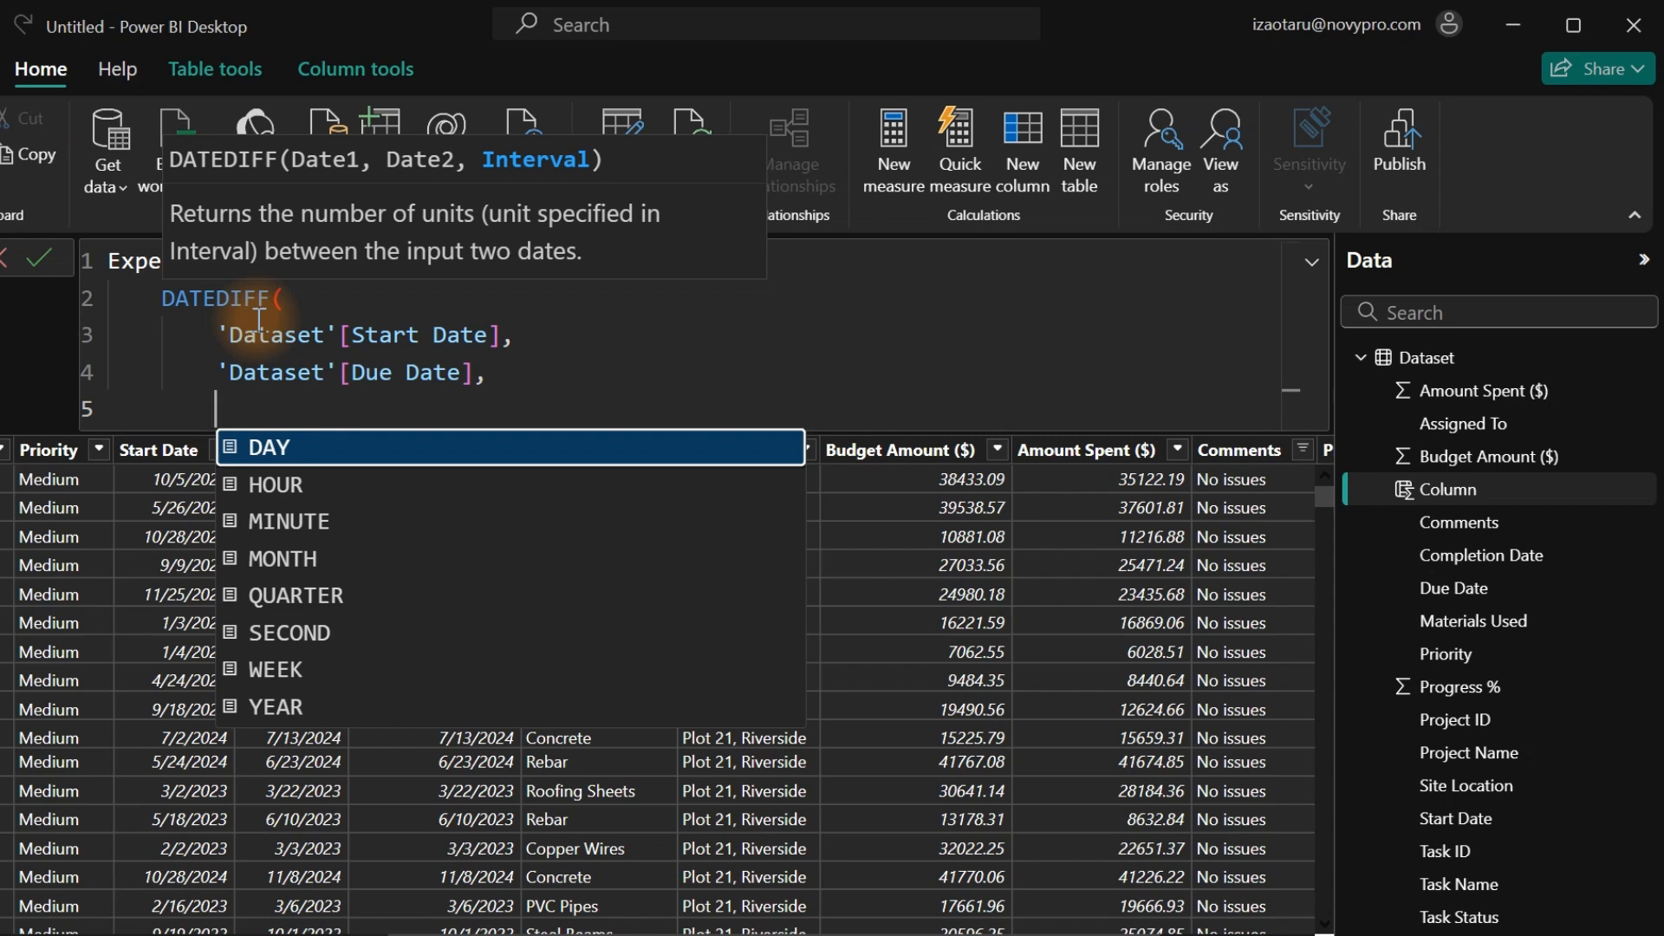
{"action": "key", "text": "Tab"}
{"action": "key", "text": "shift+Return"}
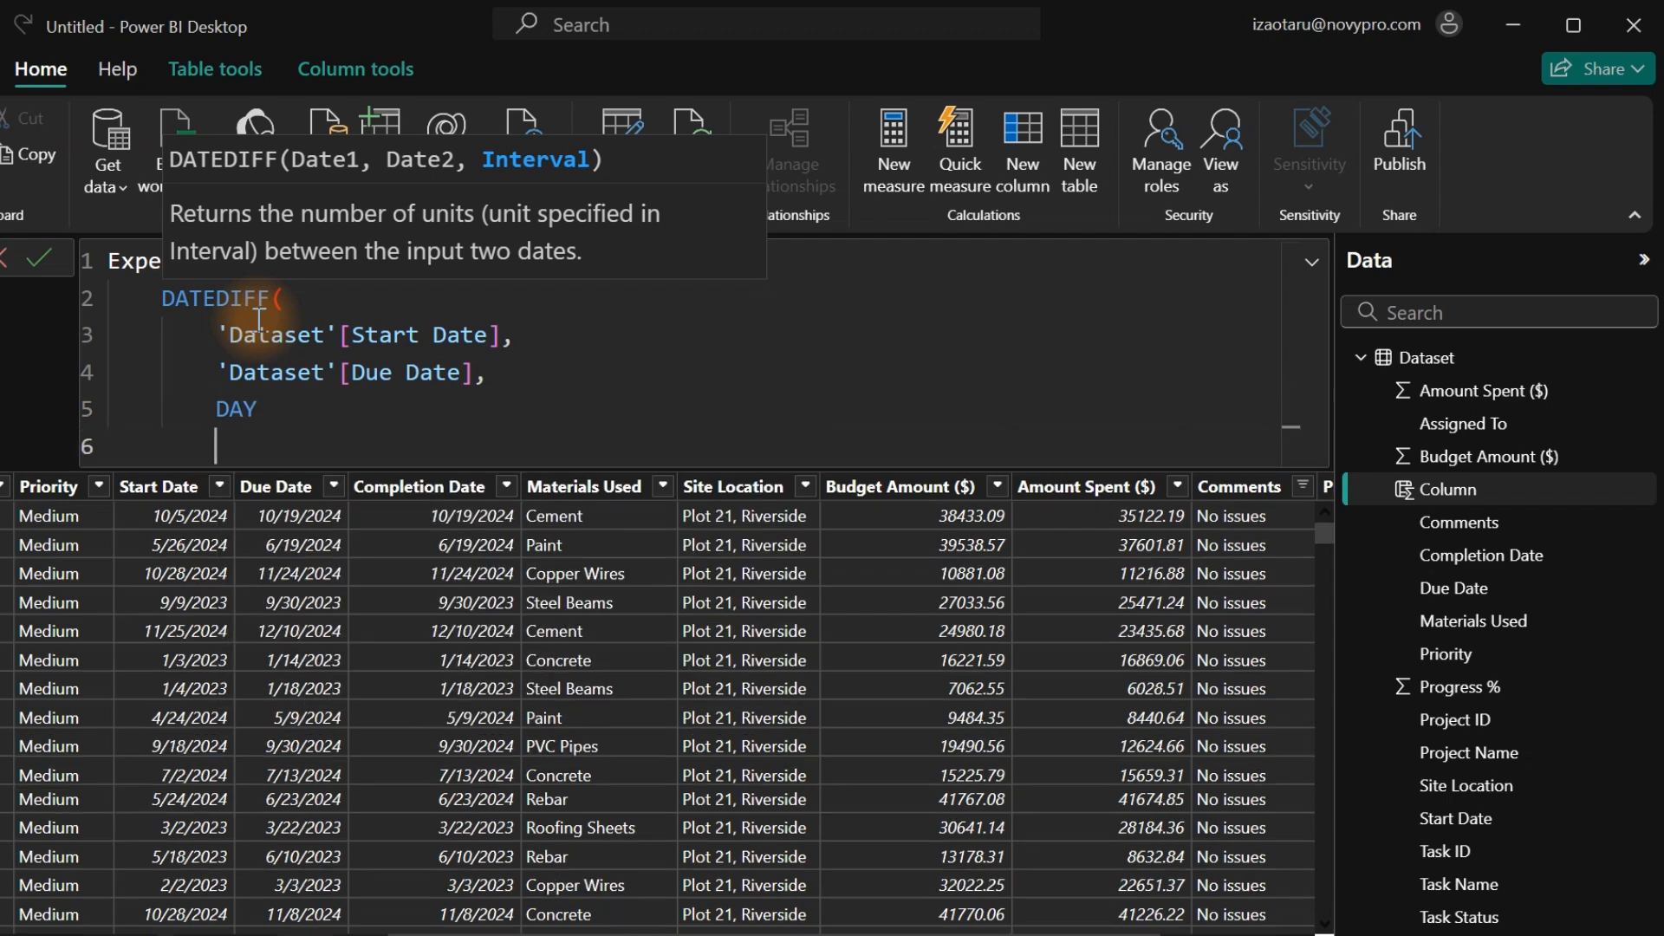
{"action": "type", "text": ")"}
{"action": "key", "text": "Return"}
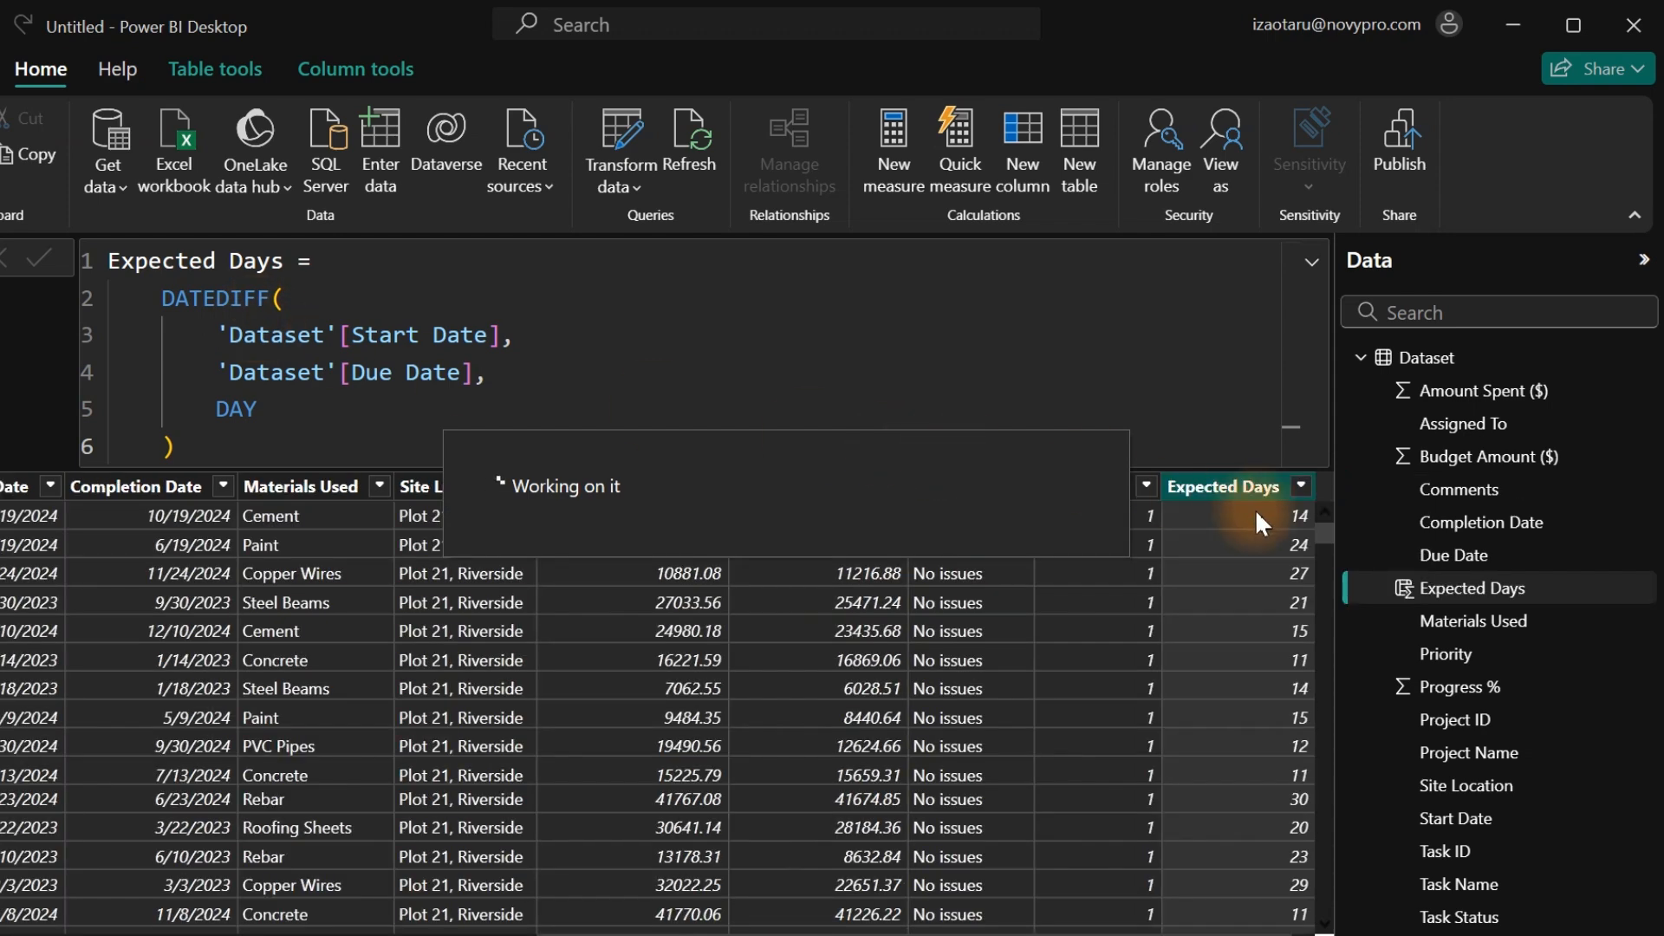
Review the distinct Expected Days values, and in the report view add Expected Days to the Gantt chart's Tooltips.
{"action": "left_click", "coordinate": [1302, 488]}
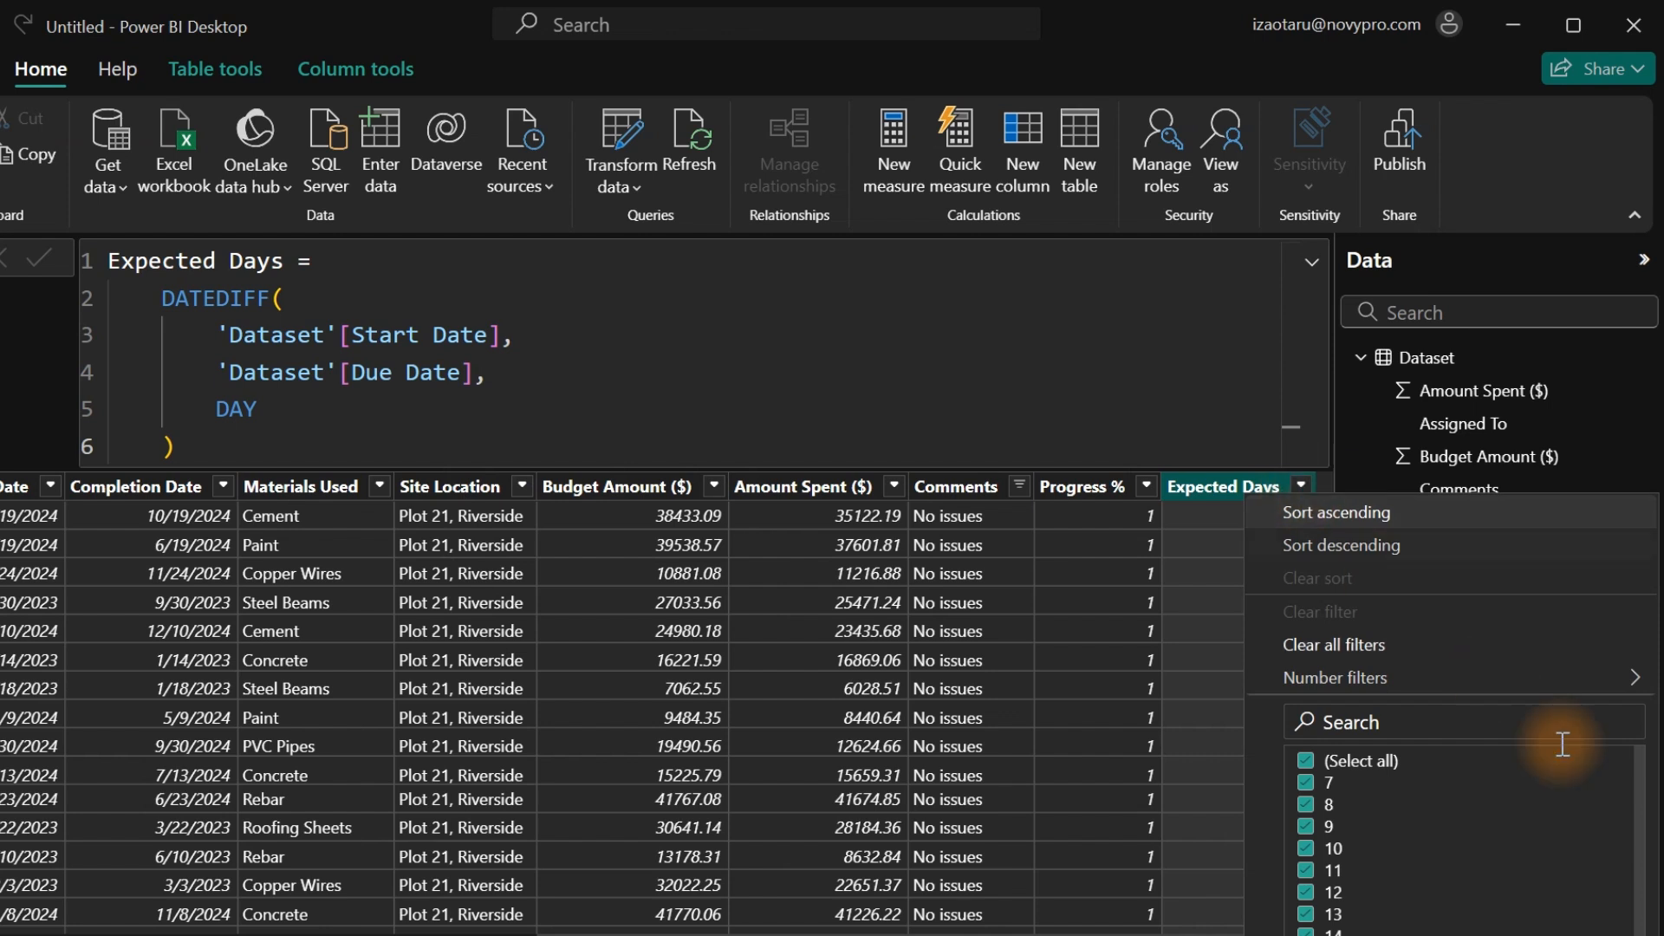
{"action": "scroll", "coordinate": [1645, 777], "scroll_direction": "down", "scroll_amount": 1}
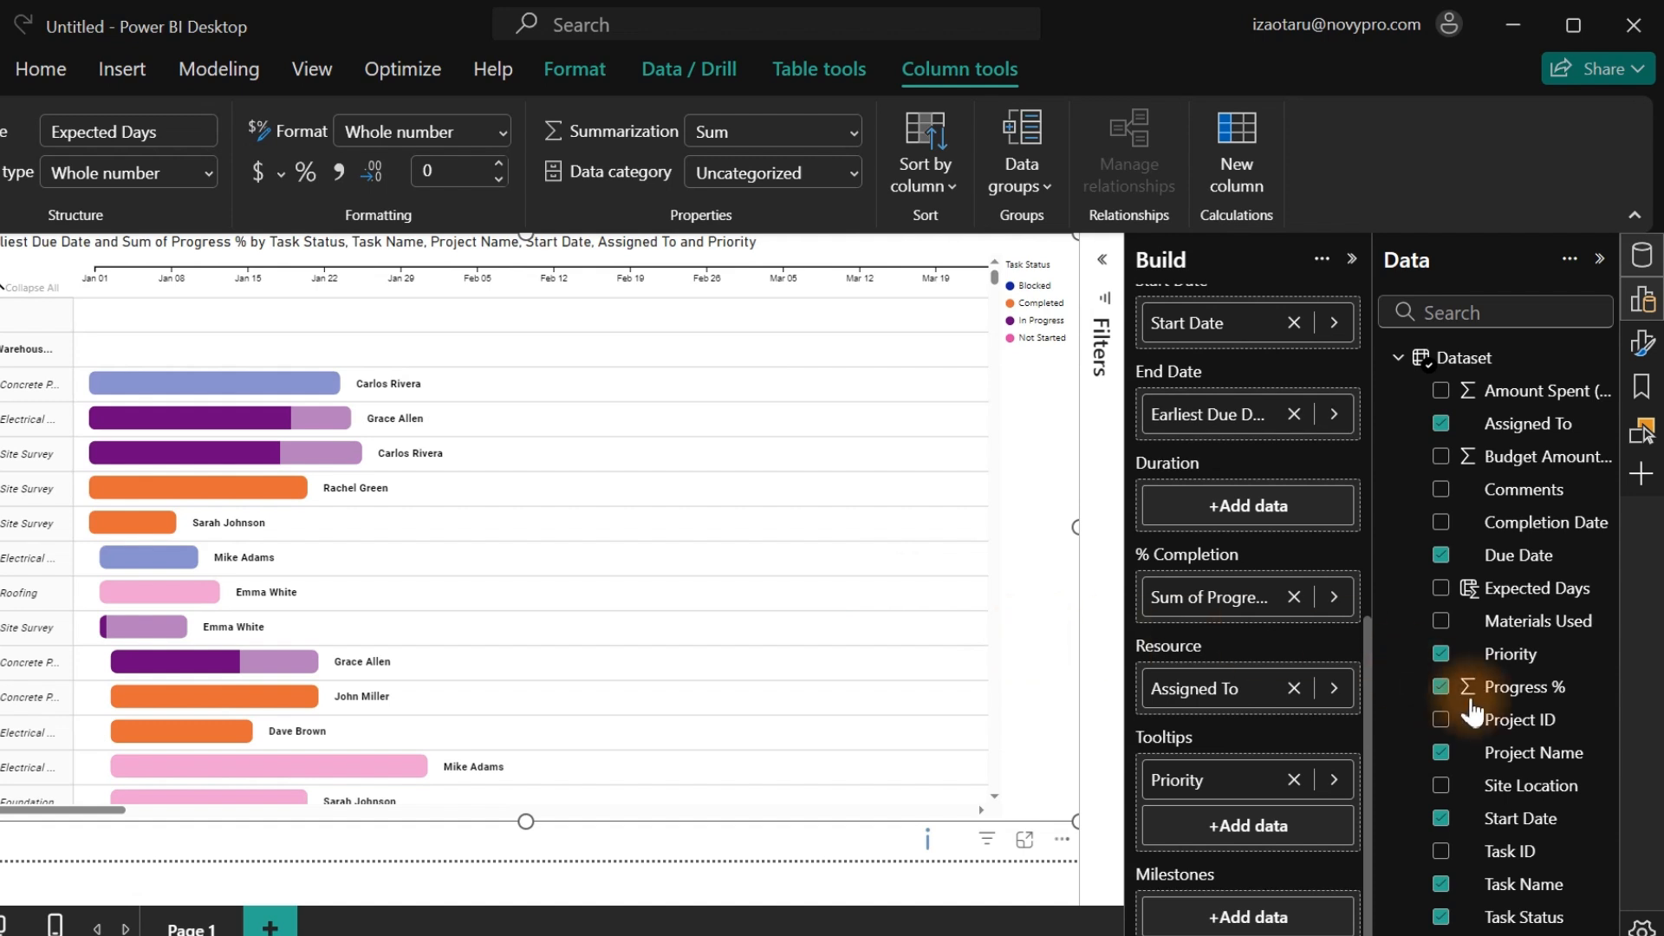
{"action": "left_click_drag", "start_coordinate": [1478, 589], "coordinate": [1274, 834]}
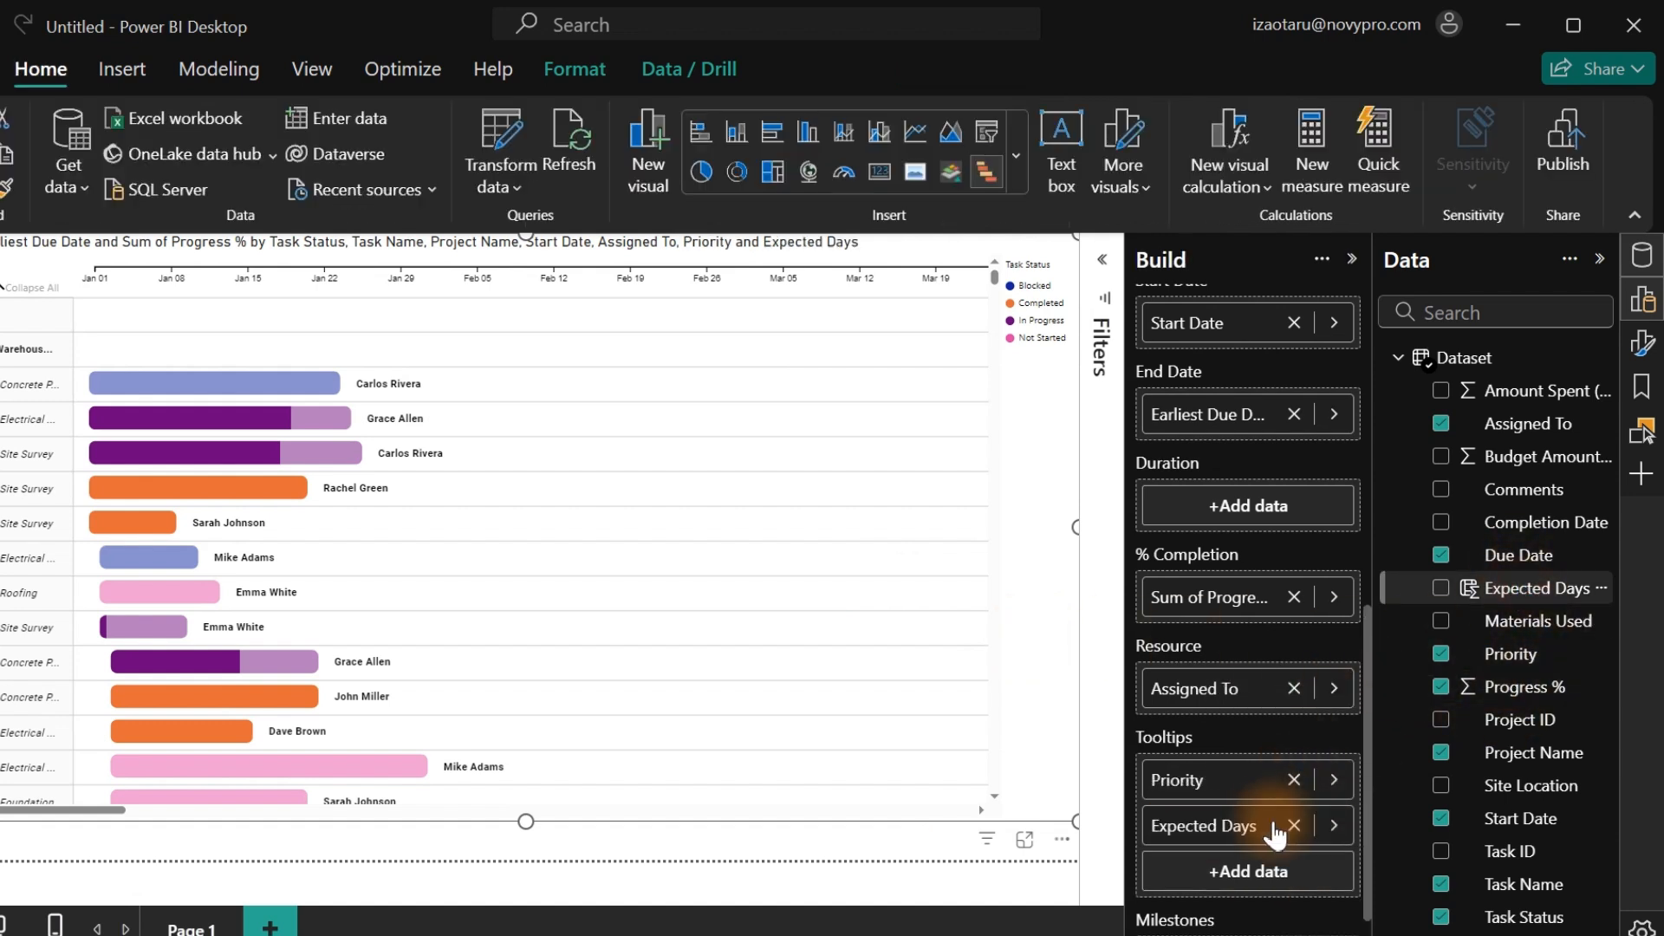
{"action": "mouse_move", "coordinate": [183, 425]}
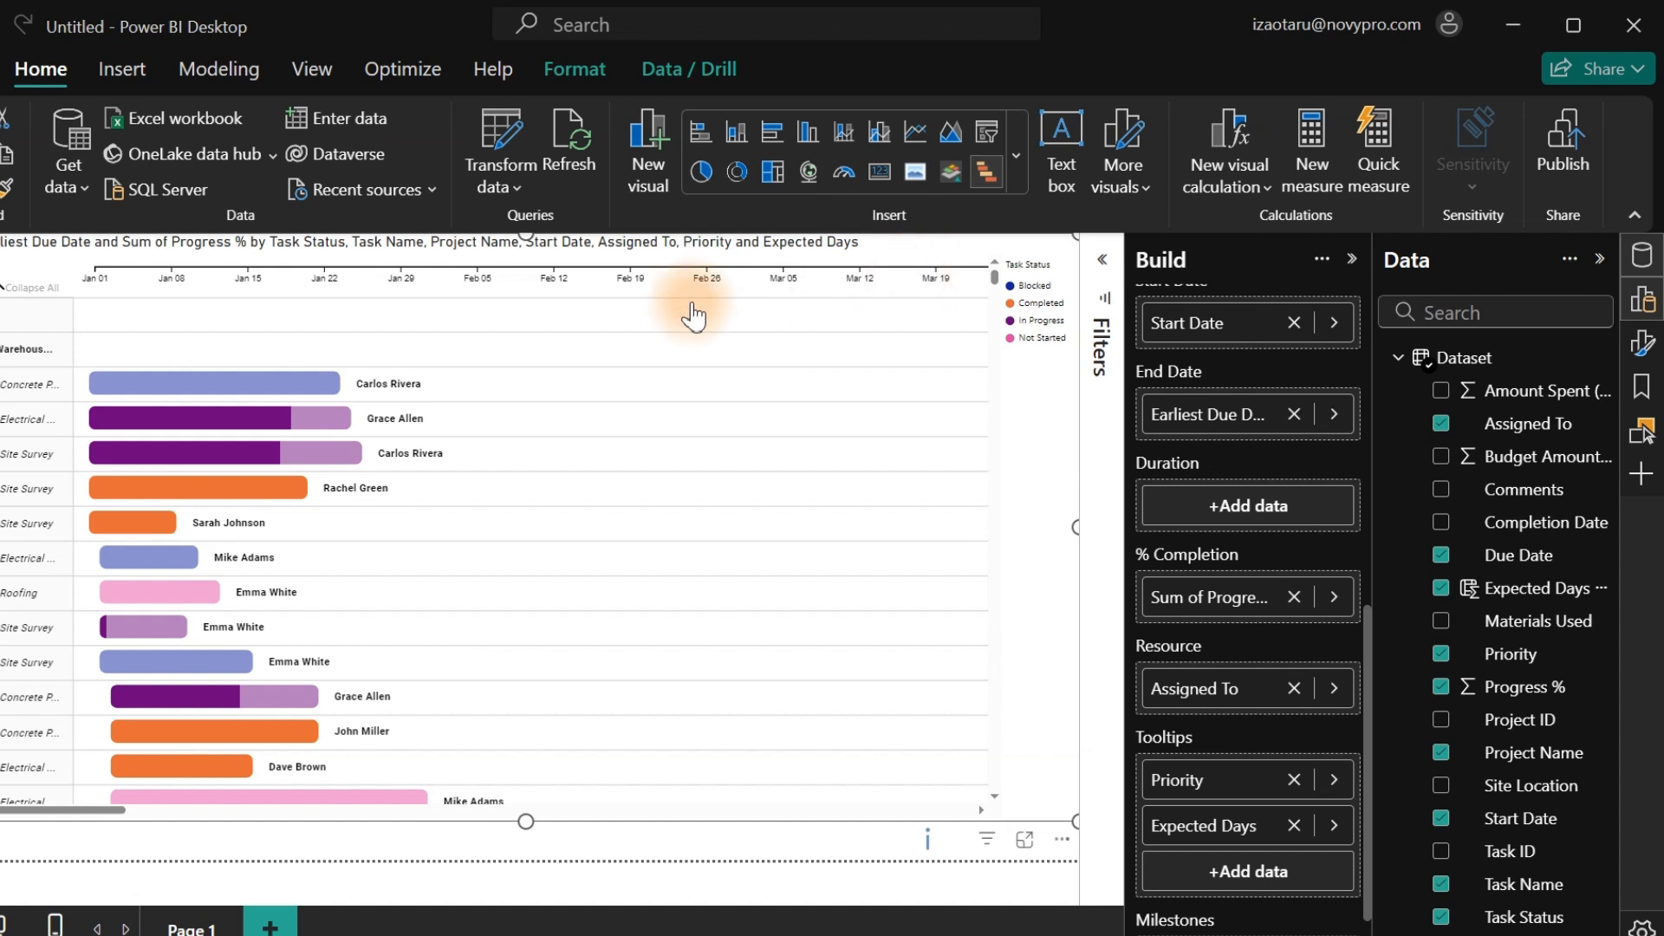
Lower the Gantt chart's upper edge to free space above it, and add an Assigned To slicer to the page.
{"action": "left_click_drag", "start_coordinate": [528, 233], "coordinate": [526, 382]}
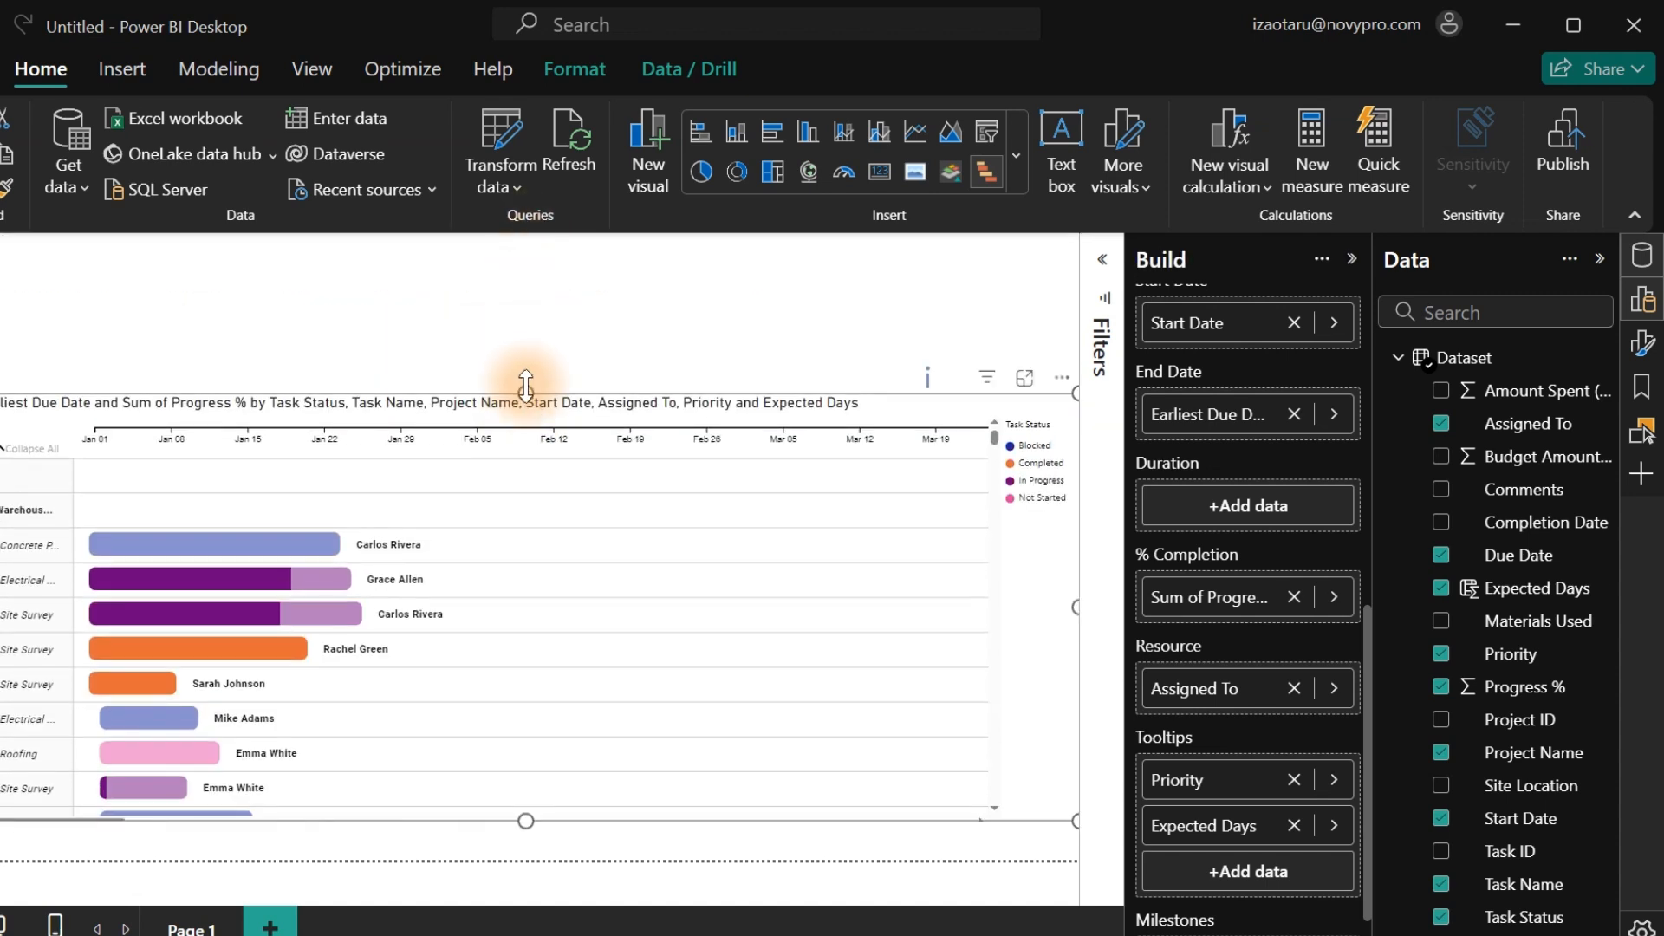
{"action": "left_click", "coordinate": [590, 283]}
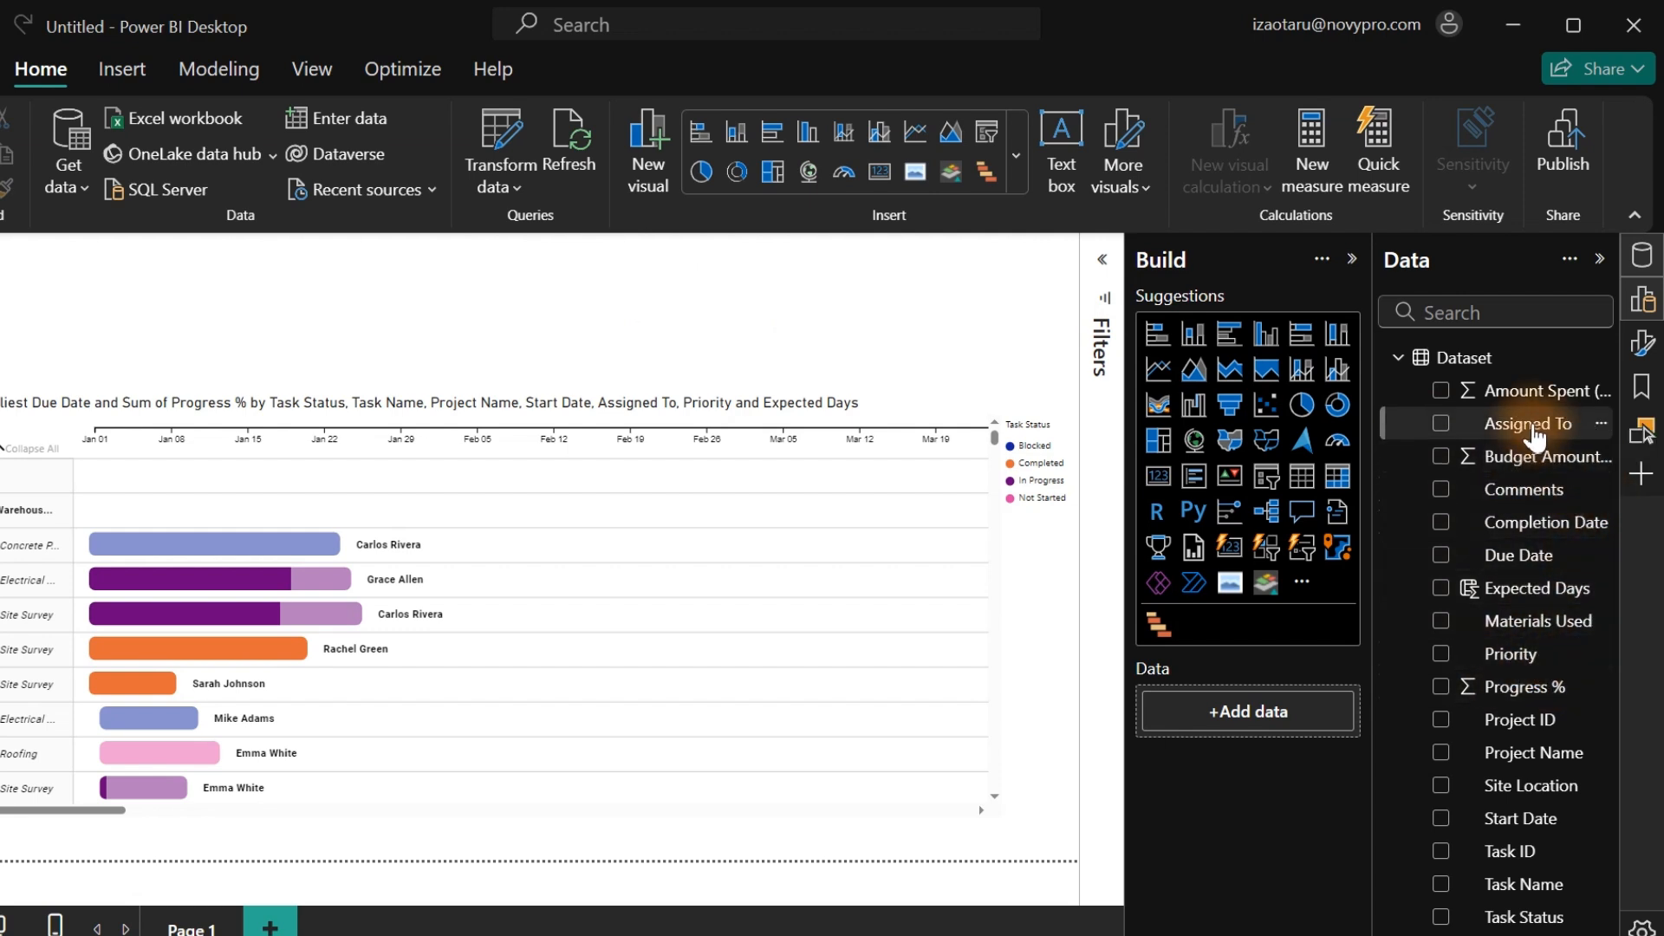
{"action": "left_click_drag", "start_coordinate": [1523, 424], "coordinate": [815, 329]}
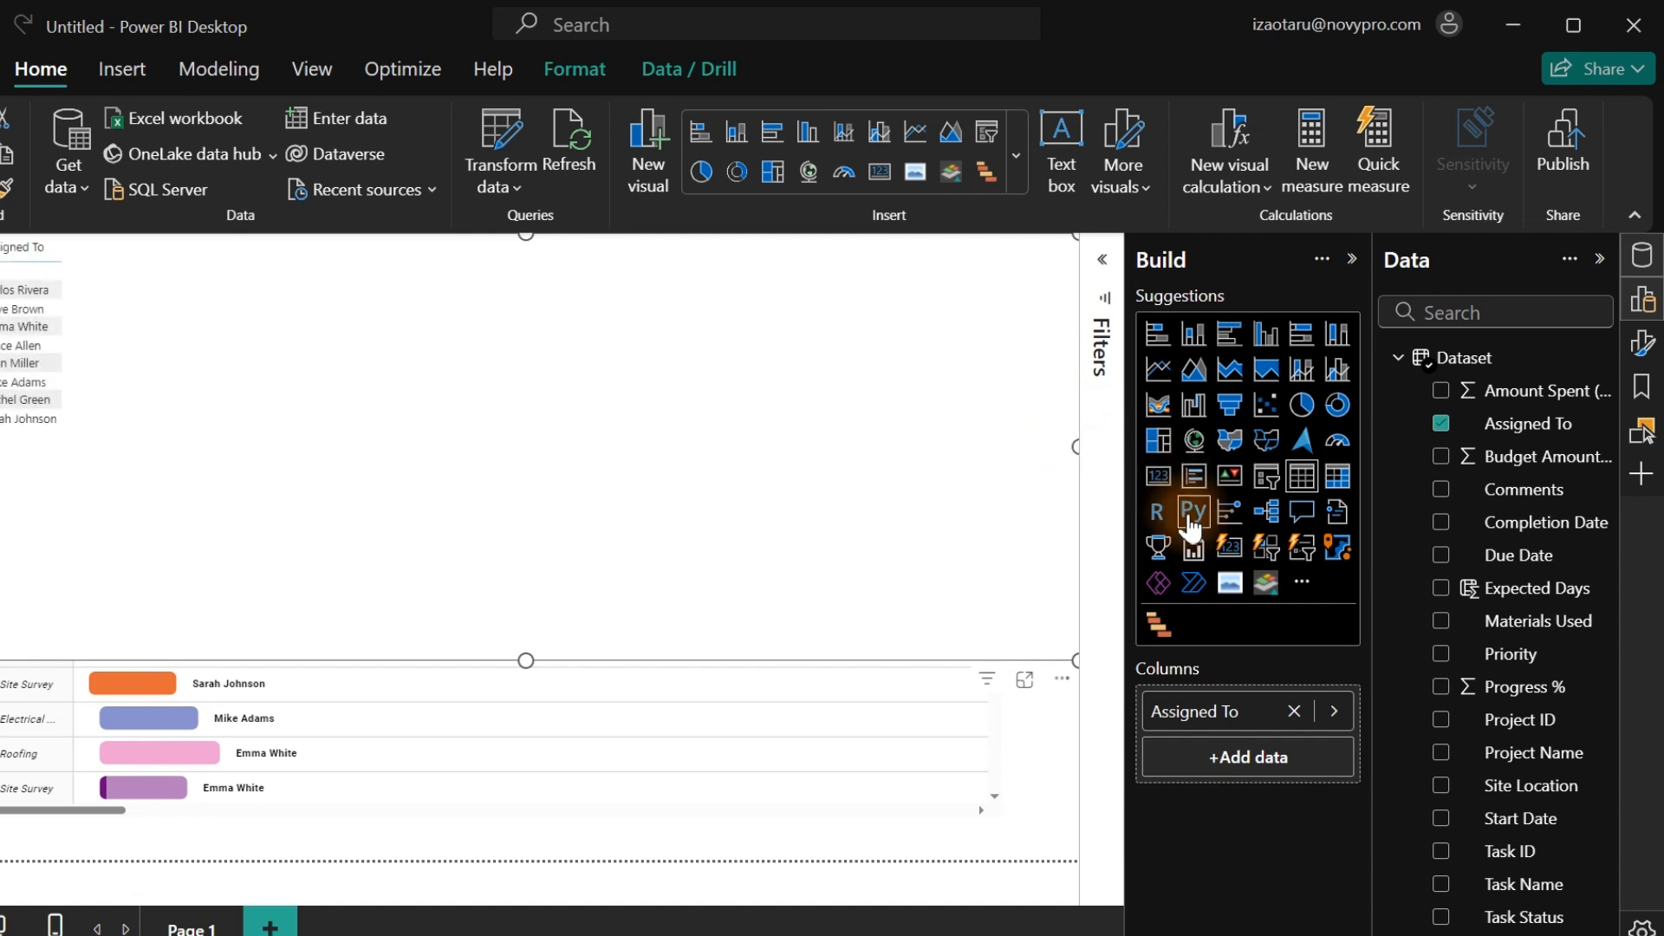
{"action": "left_click", "coordinate": [1266, 484]}
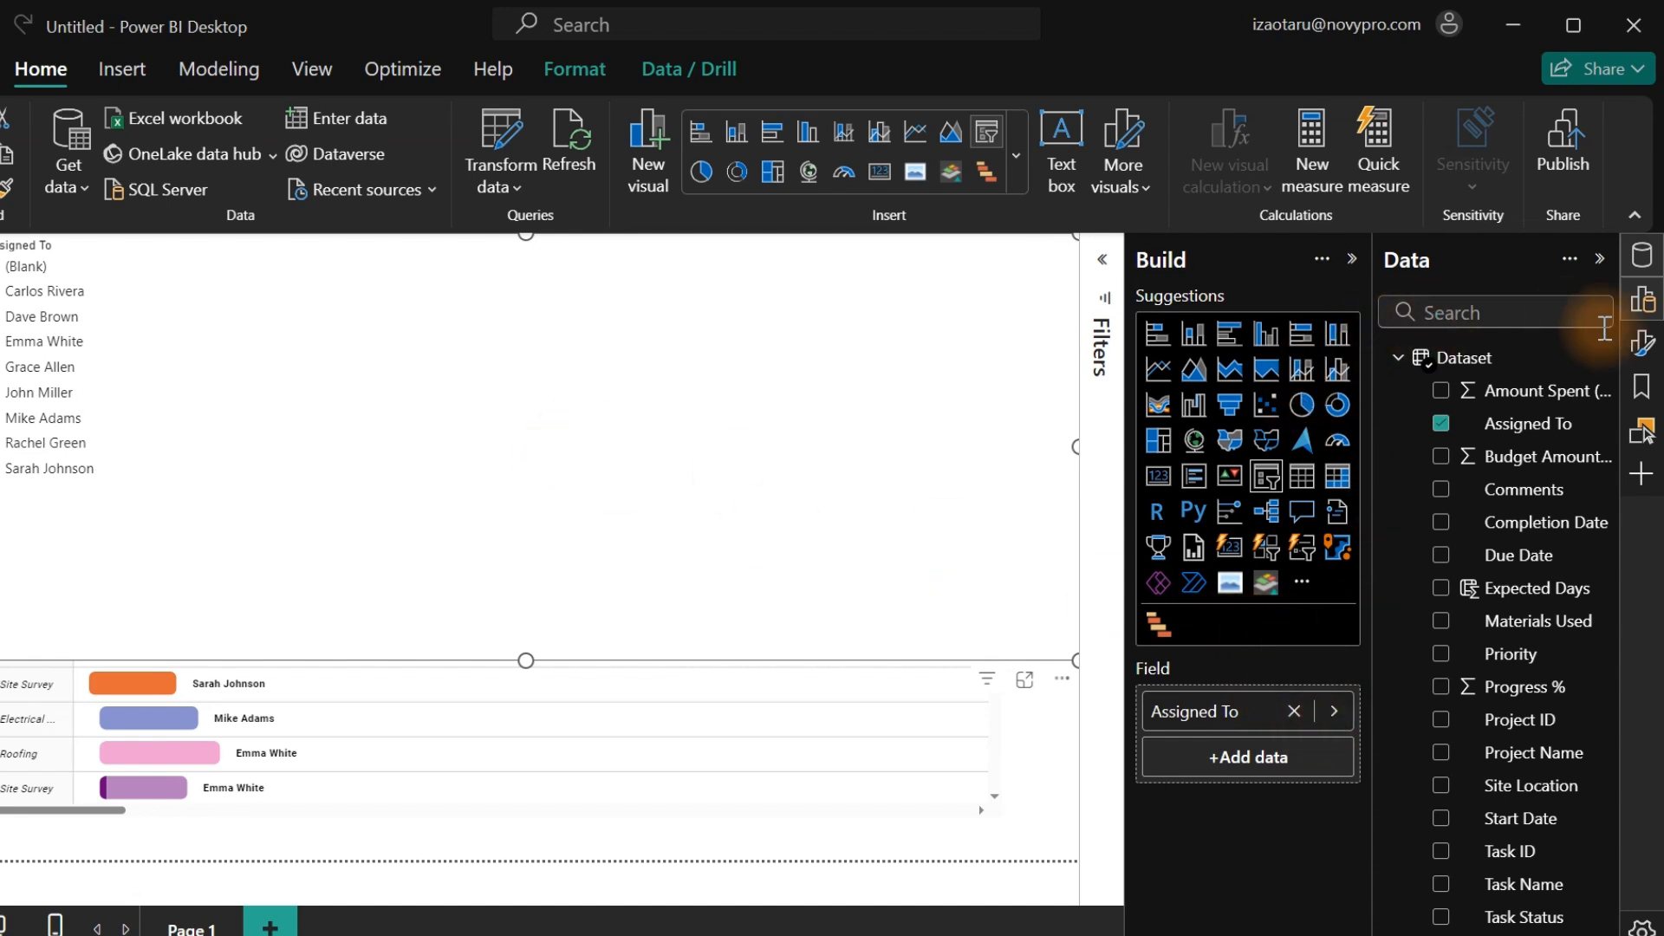
Set the Assigned To slicer's style to Dropdown and place it, reduced to a compact size, above the Gantt chart.
{"action": "left_click", "coordinate": [1644, 348]}
{"action": "left_click", "coordinate": [1644, 347]}
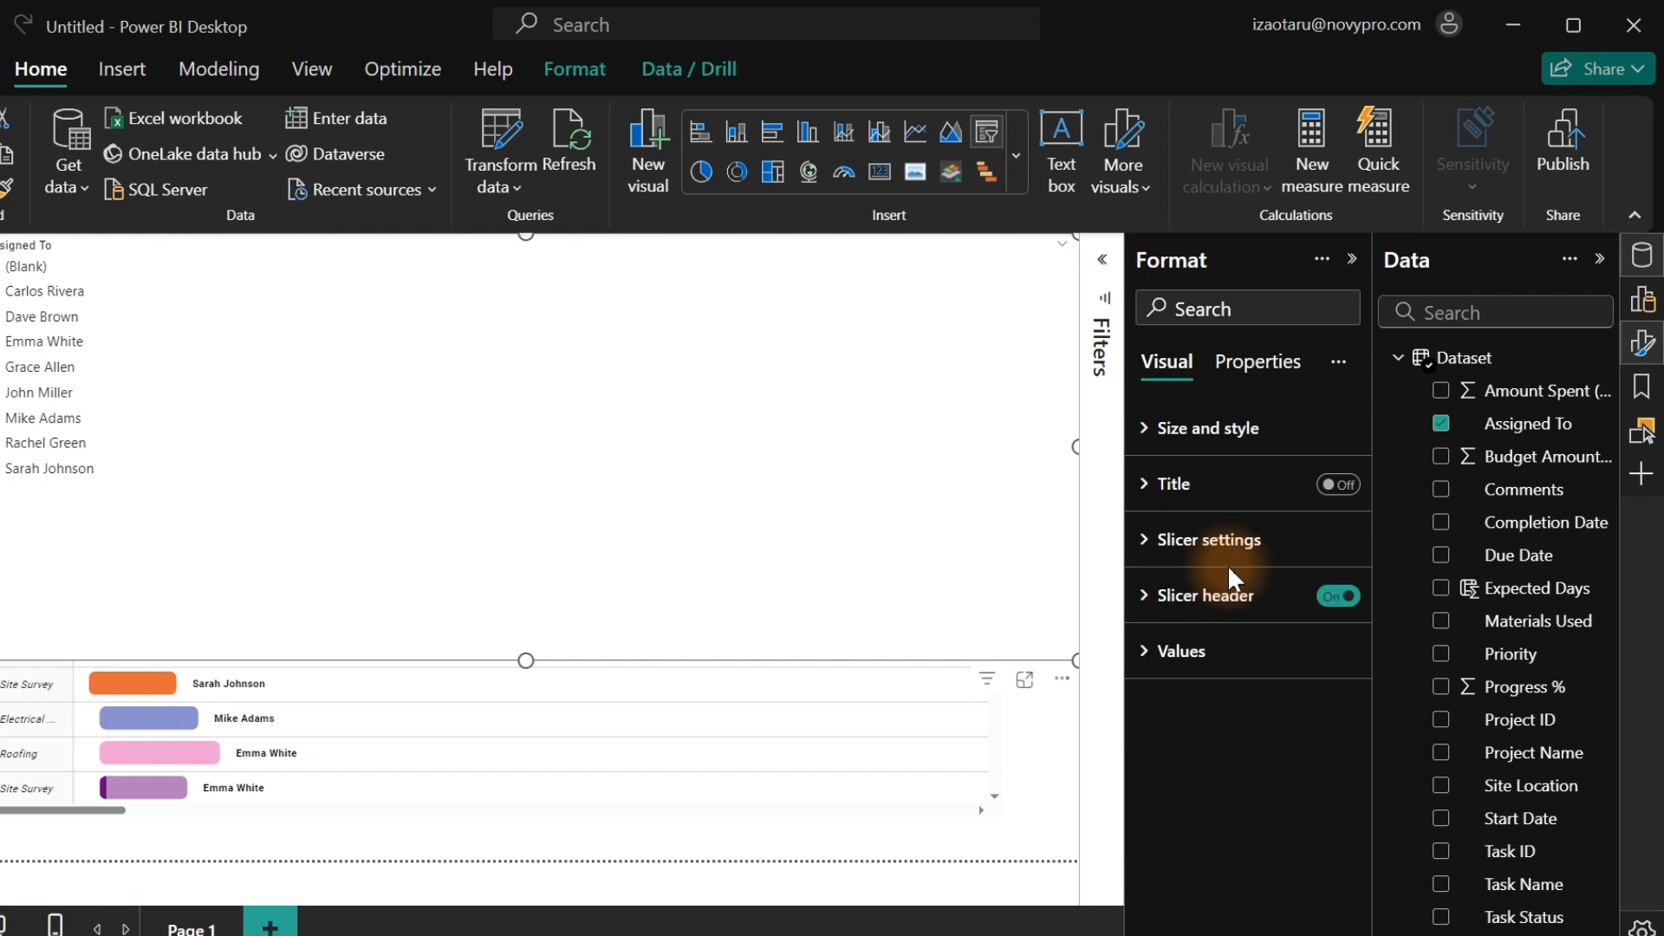
{"action": "left_click", "coordinate": [1175, 542]}
{"action": "left_click", "coordinate": [1216, 679]}
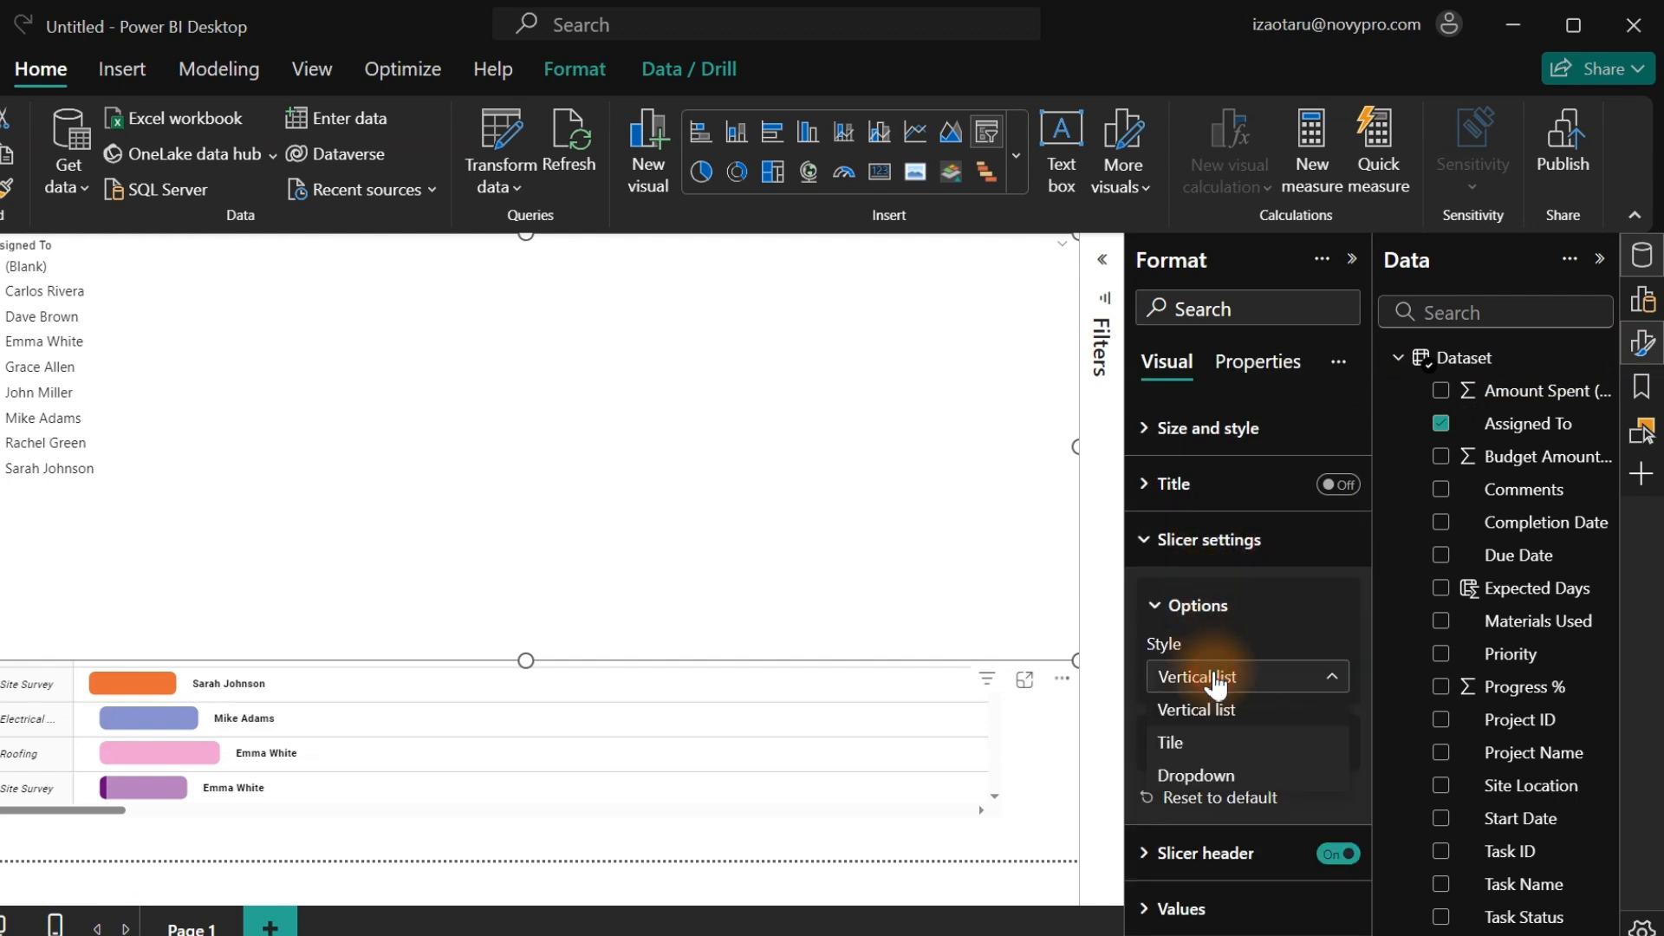
{"action": "left_click", "coordinate": [1194, 767]}
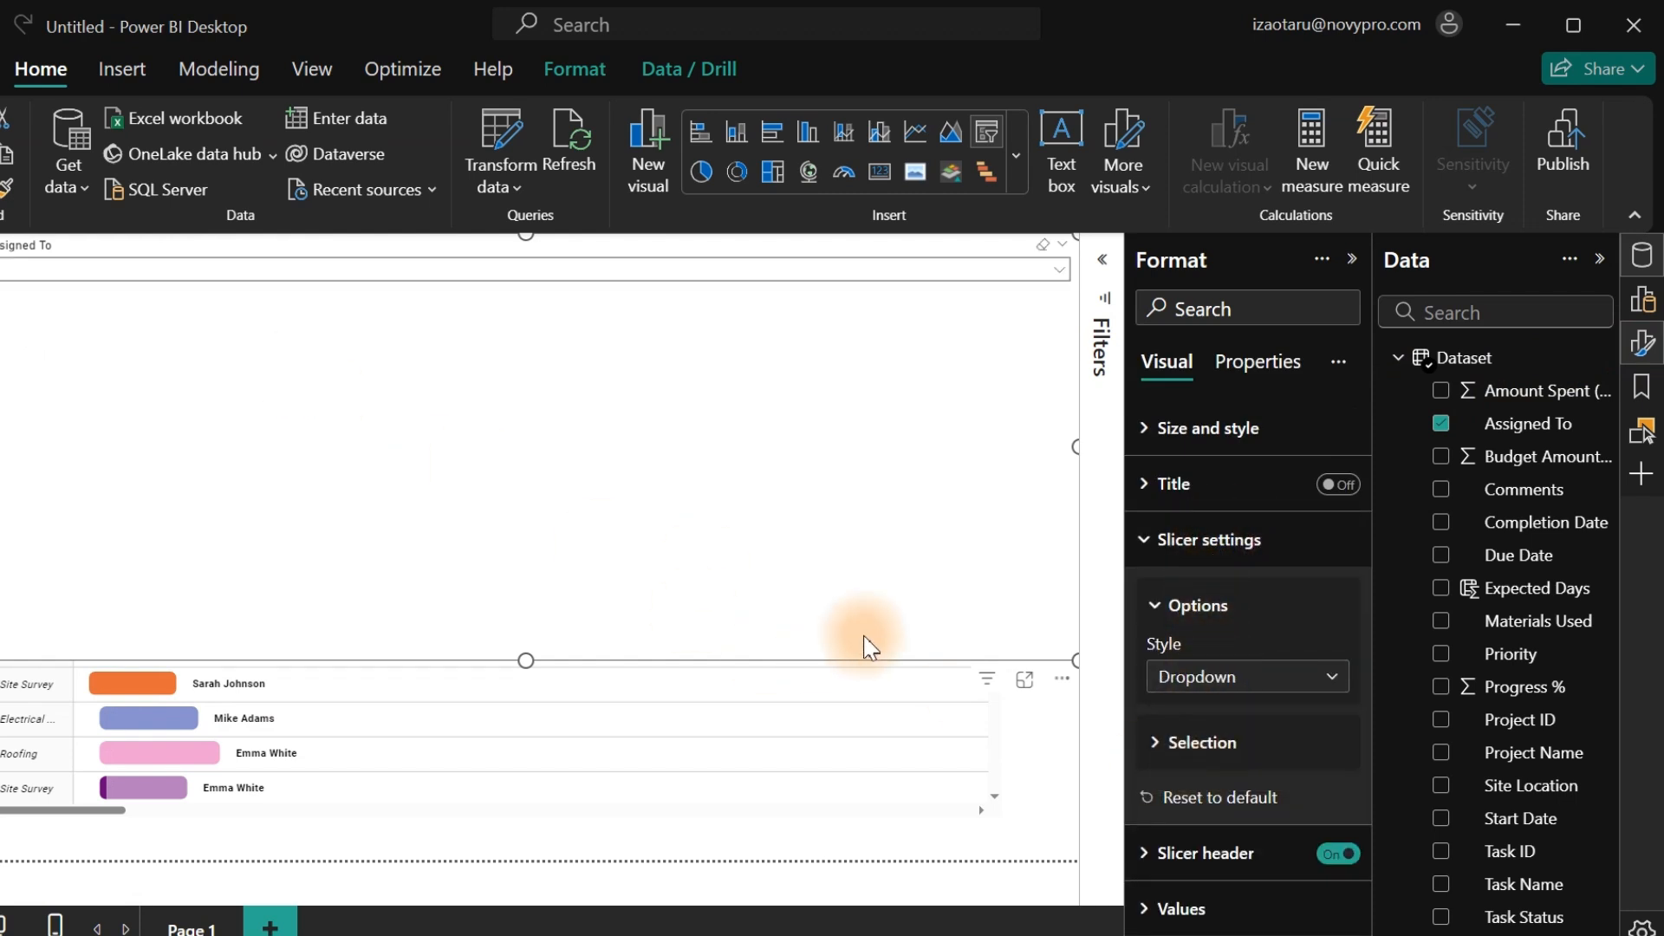
{"action": "left_click_drag", "start_coordinate": [1074, 660], "coordinate": [183, 291]}
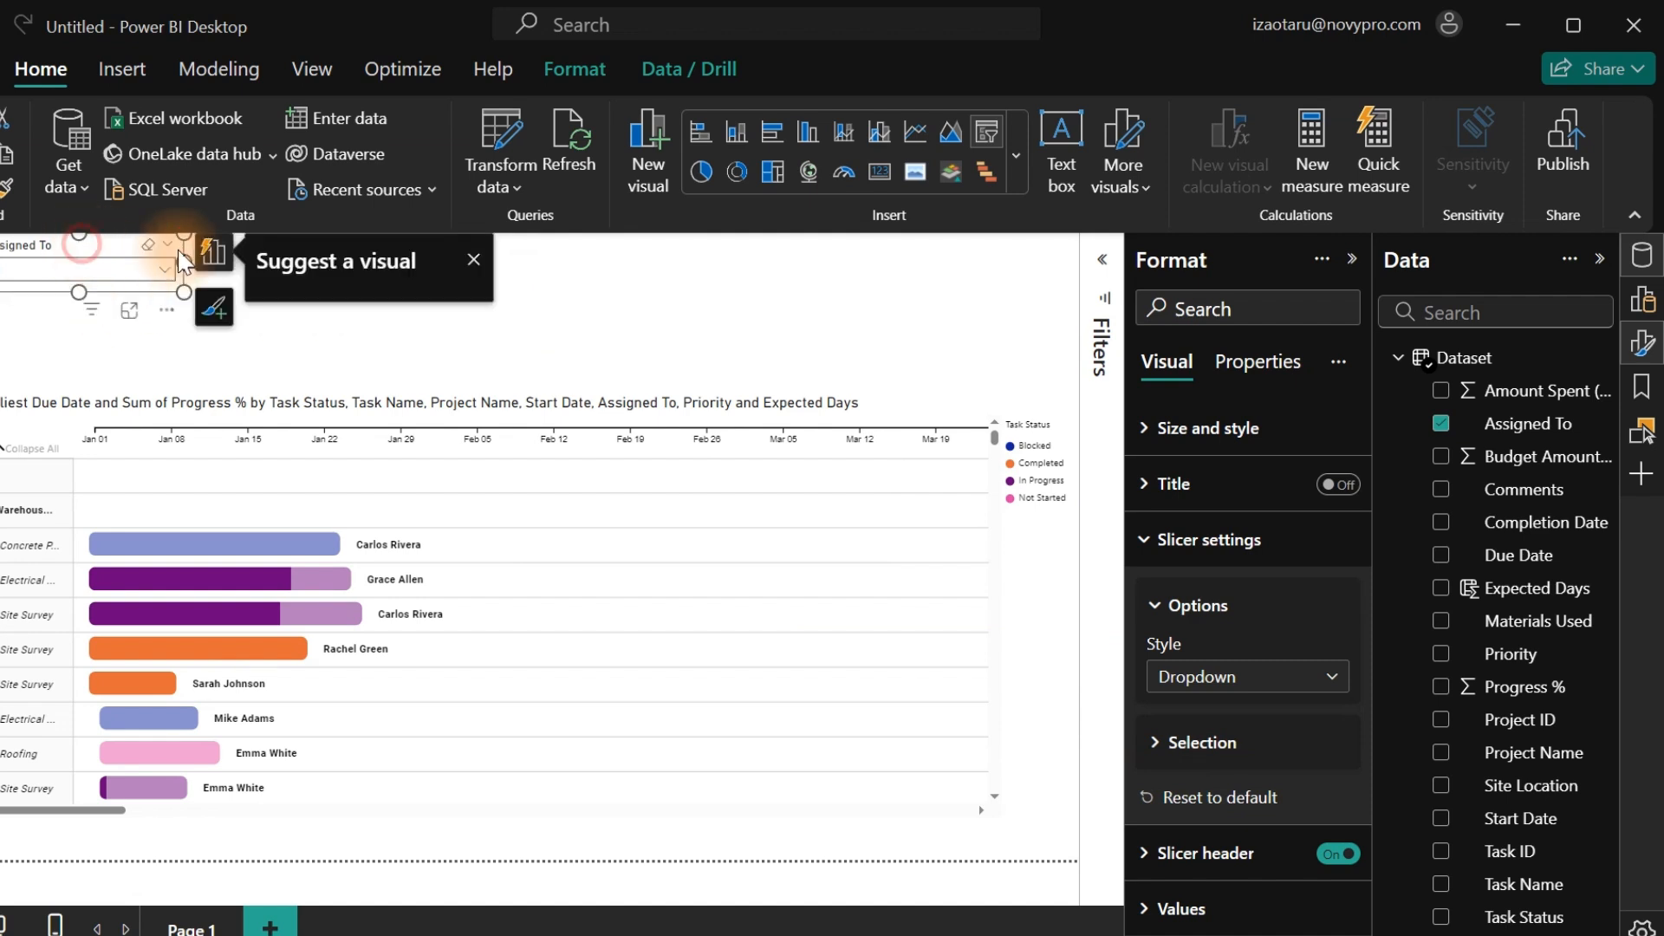
{"action": "left_click_drag", "start_coordinate": [87, 256], "coordinate": [709, 274]}
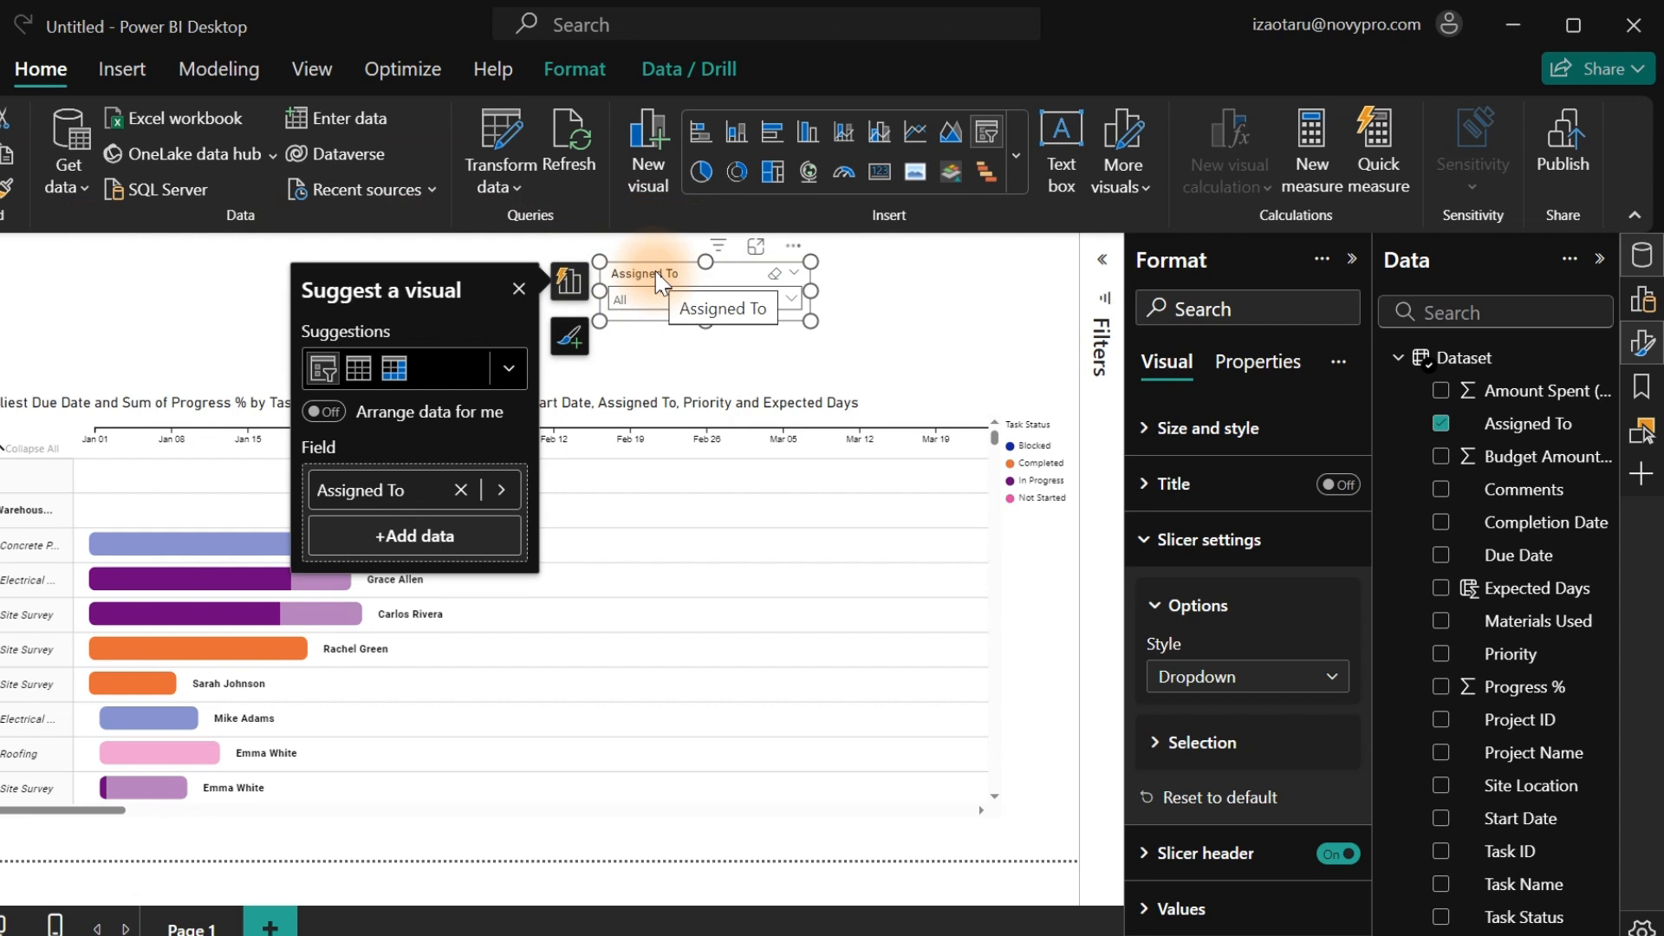
Change the slicer header's title text to "Filter by Team Member".
{"action": "left_click", "coordinate": [1192, 539]}
{"action": "left_click", "coordinate": [1222, 598]}
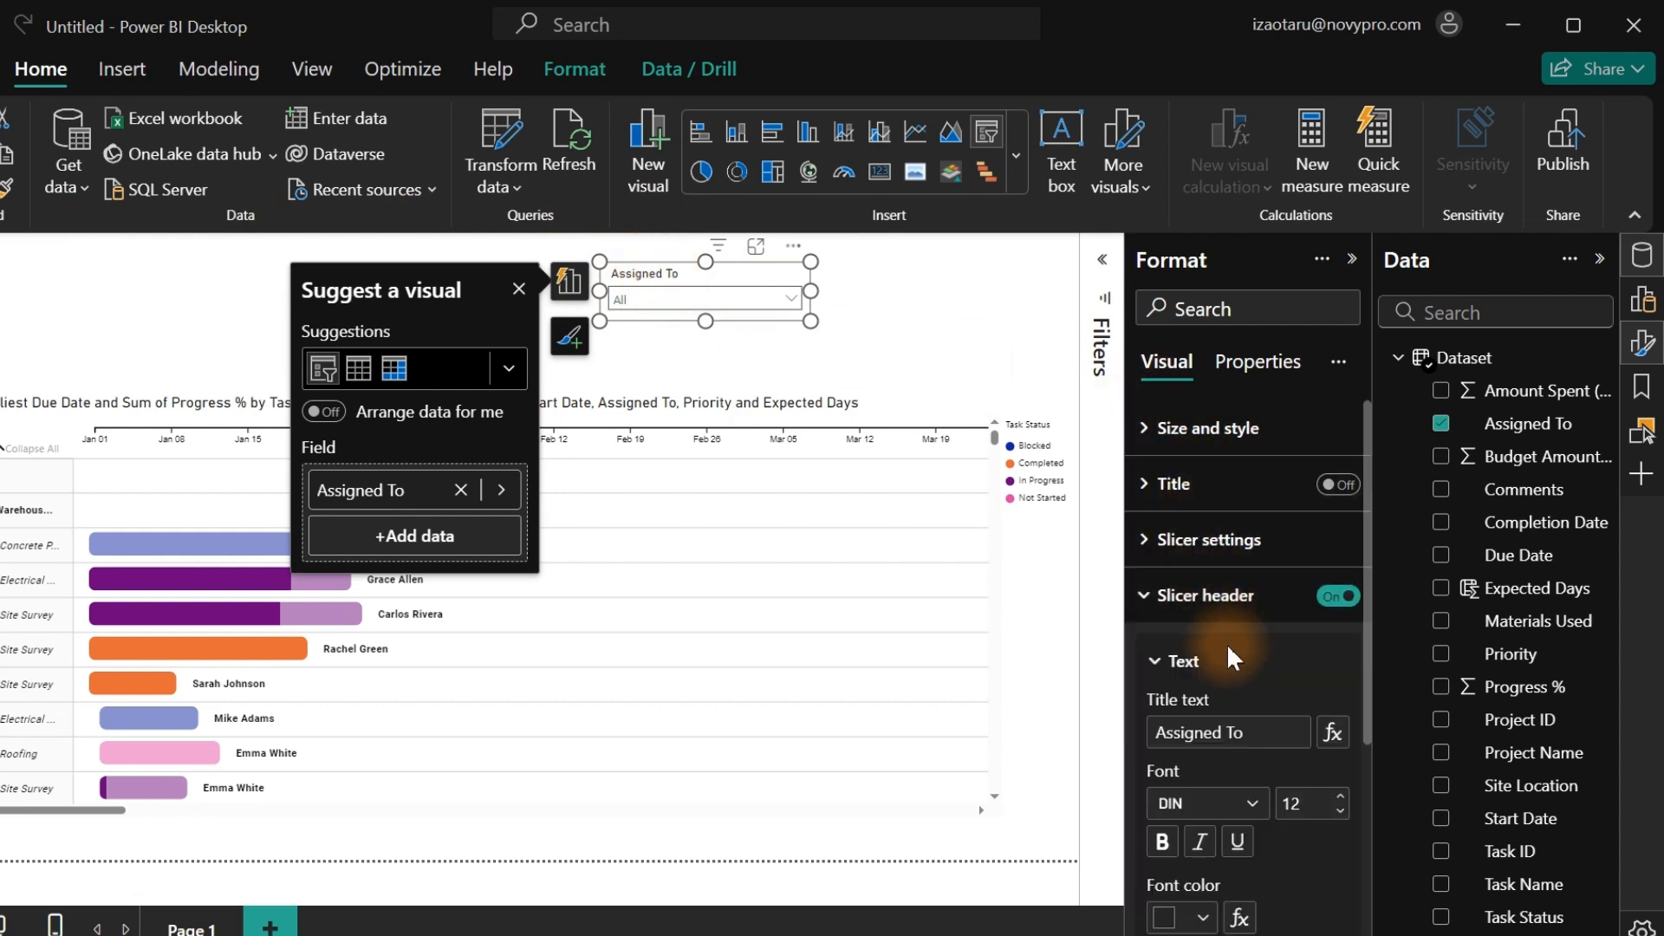
{"action": "left_click", "coordinate": [1264, 732]}
{"action": "left_click_drag", "start_coordinate": [1265, 732], "coordinate": [1151, 735]}
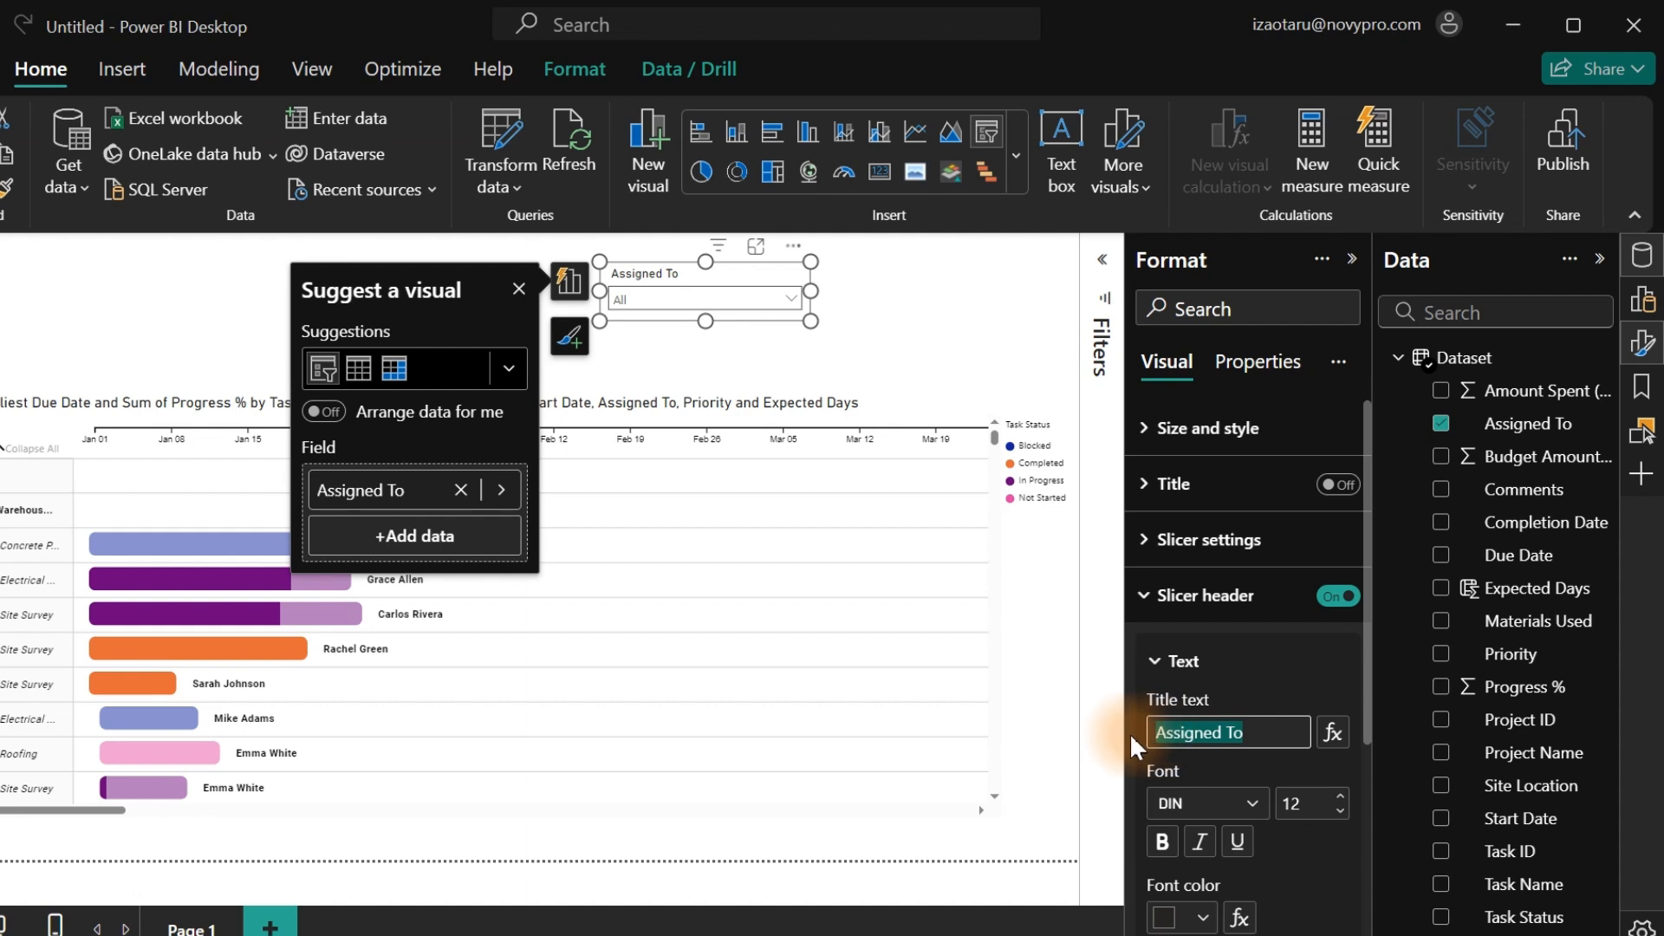
{"action": "type", "text": "Fil"}
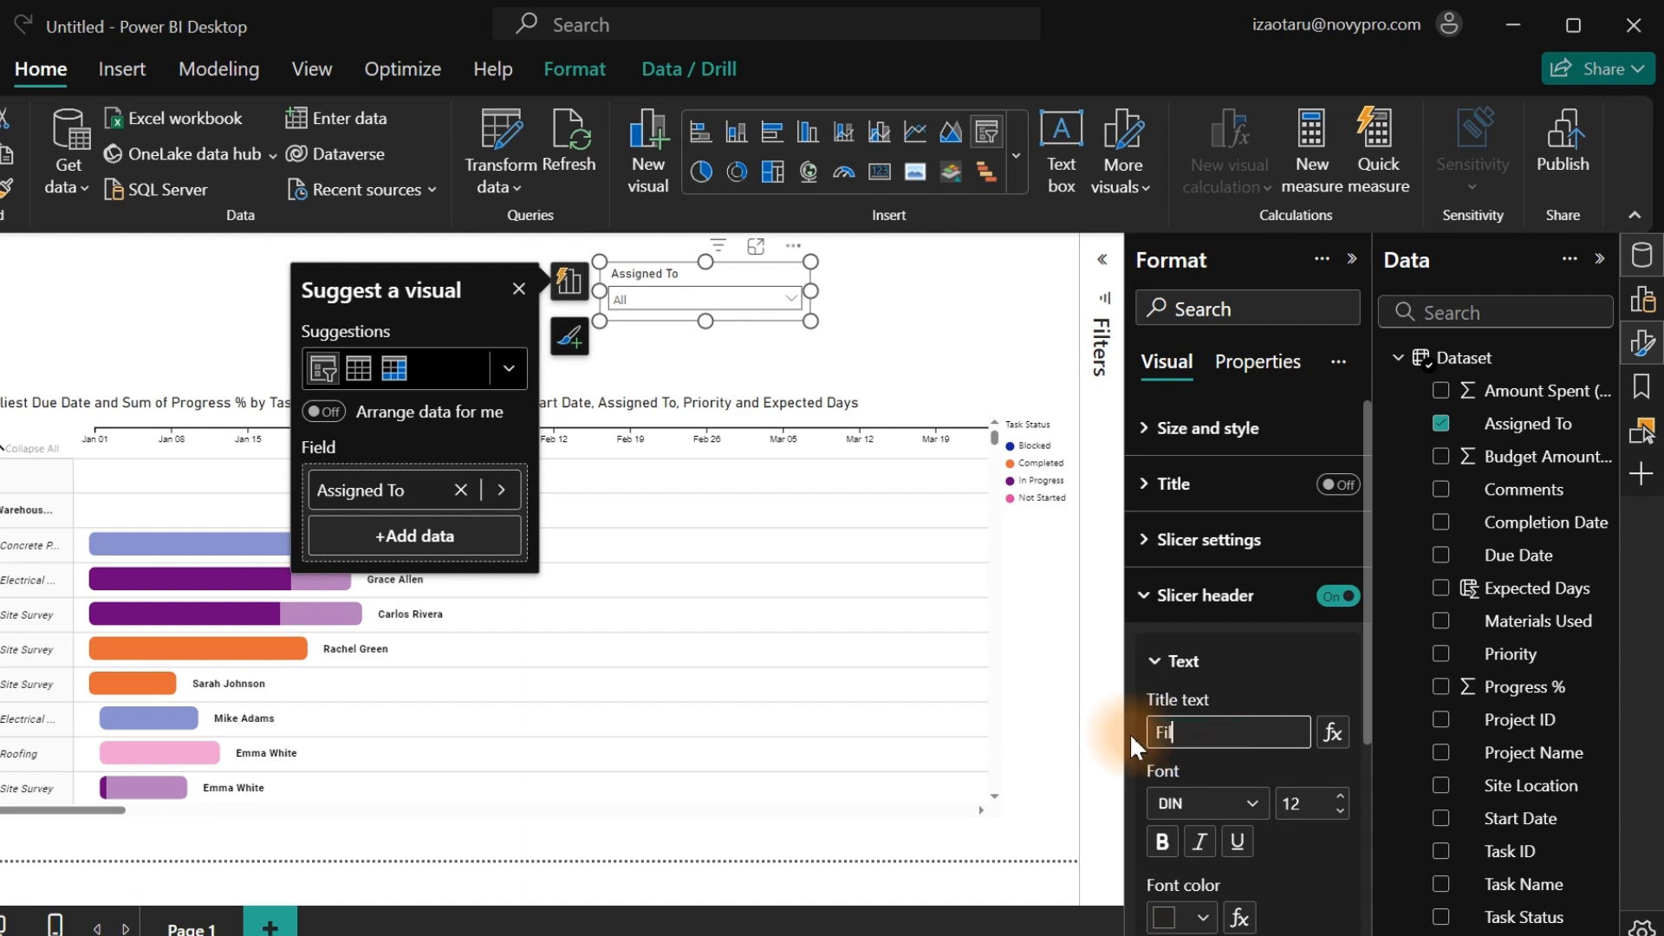
{"action": "type", "text": "ter by Team Memb"}
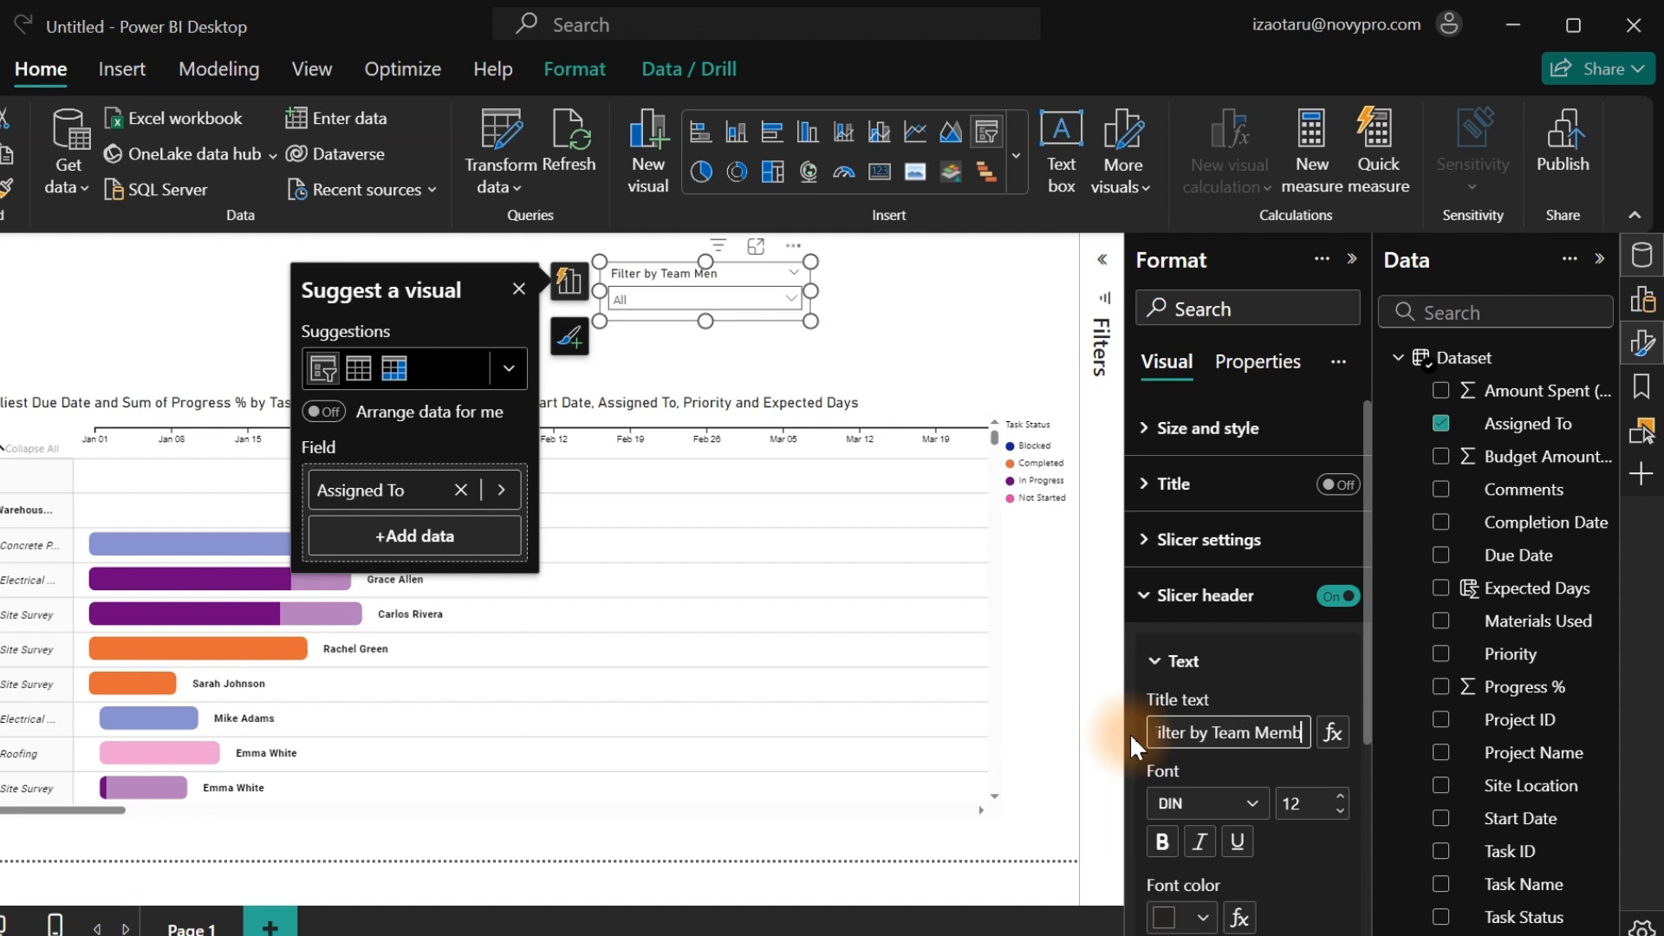
{"action": "type", "text": "er"}
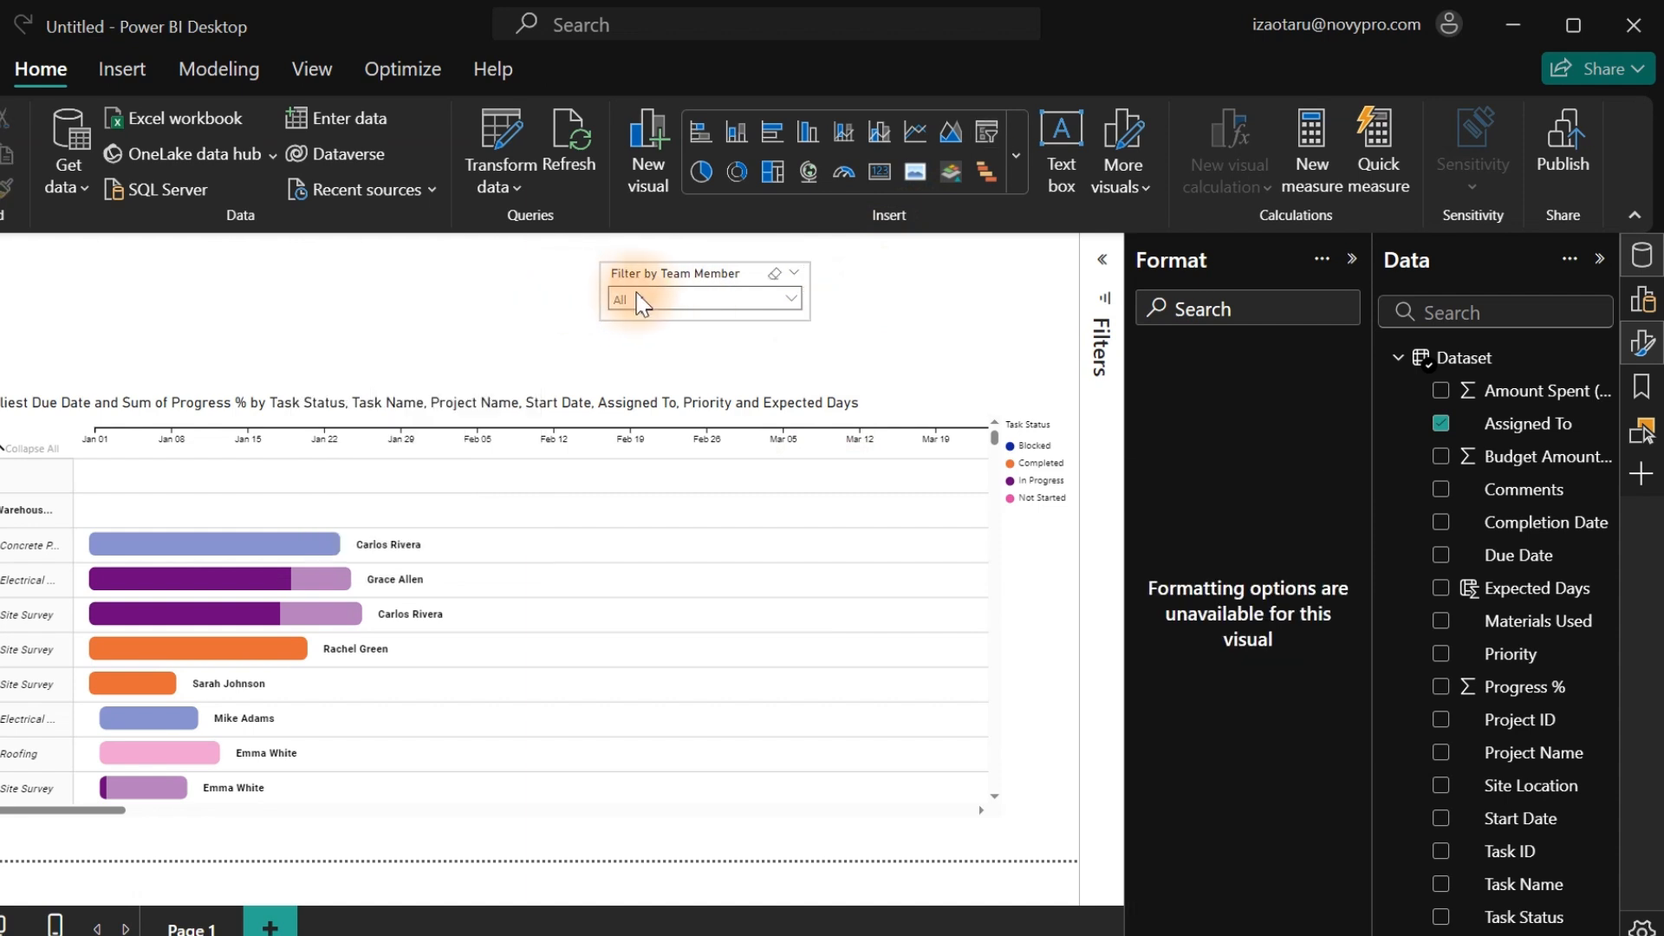
Filter the Gantt chart to the first named team member with the Filter by Team Member slicer.
{"action": "left_click", "coordinate": [488, 316]}
{"action": "left_click", "coordinate": [678, 295]}
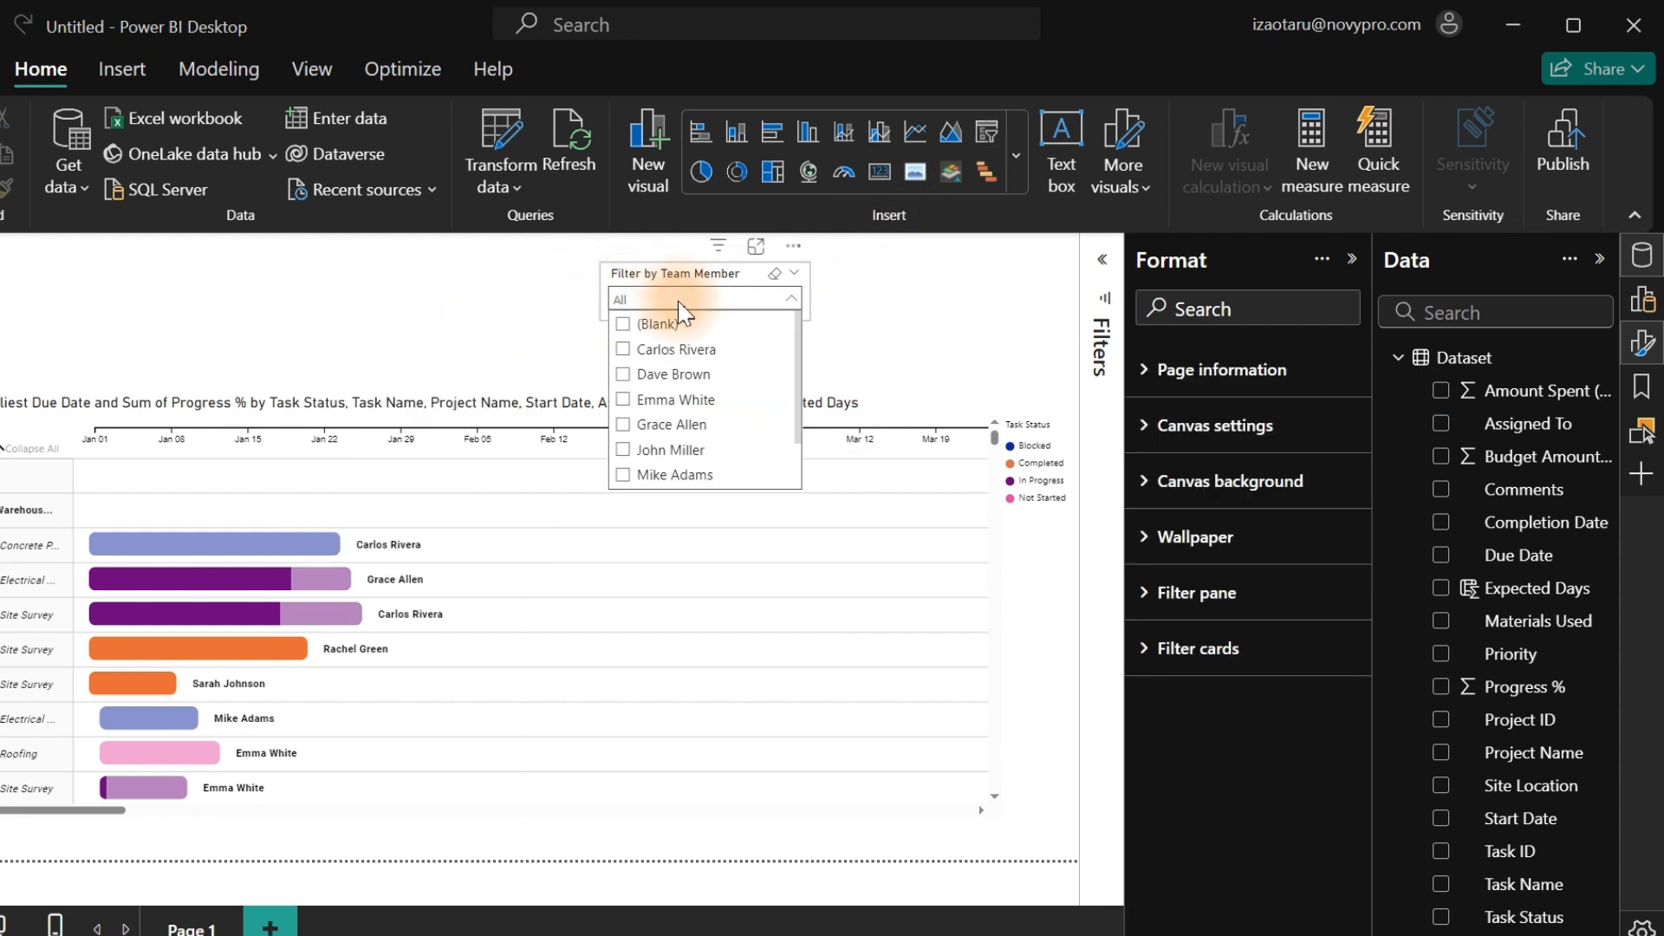
{"action": "left_click", "coordinate": [663, 354]}
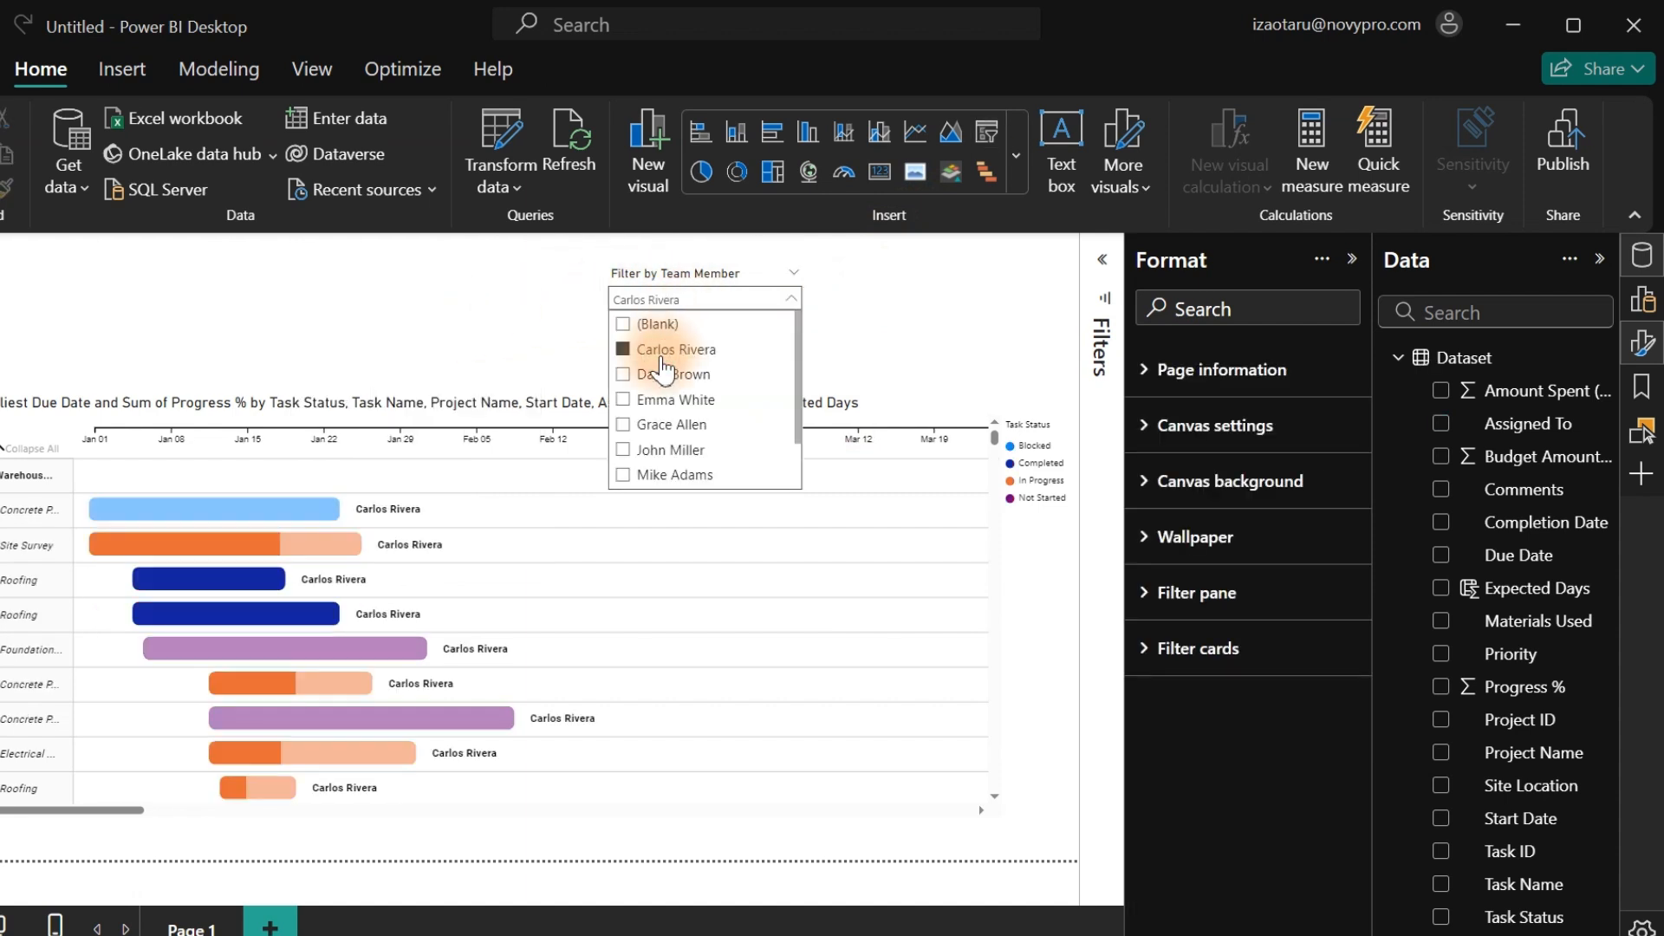
Exclude (Blank) from the slicer through its visual-level Assigned To filter, and check the slicer's list of choices.
{"action": "left_click", "coordinate": [673, 286]}
{"action": "left_click", "coordinate": [673, 286]}
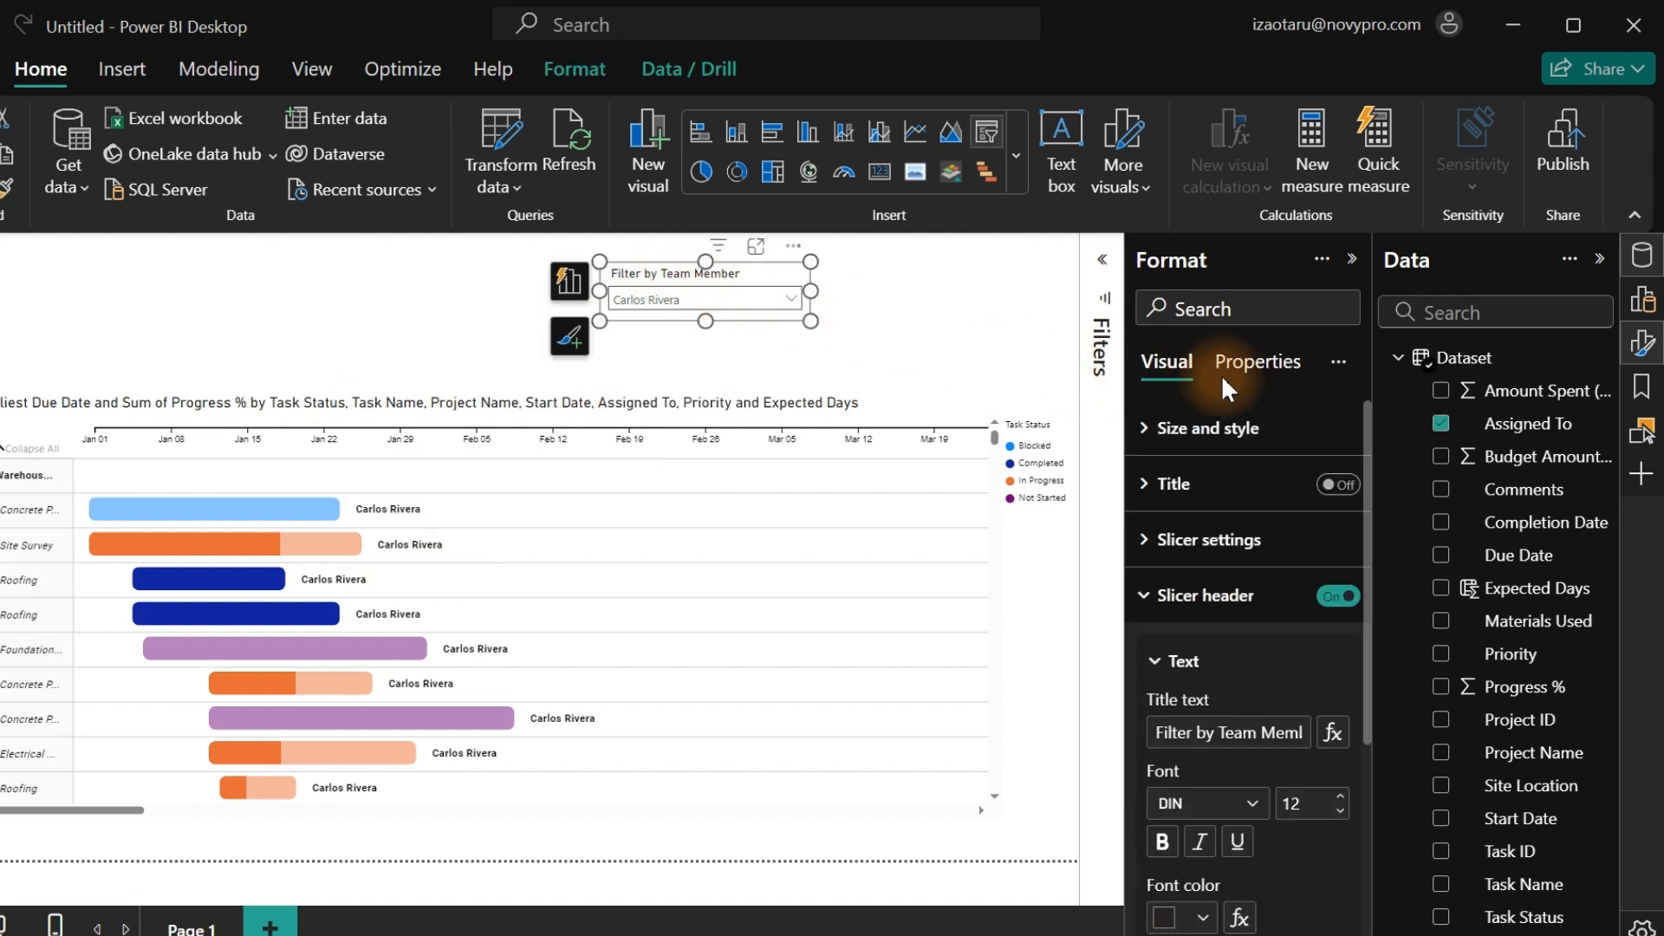
{"action": "left_click", "coordinate": [1354, 260]}
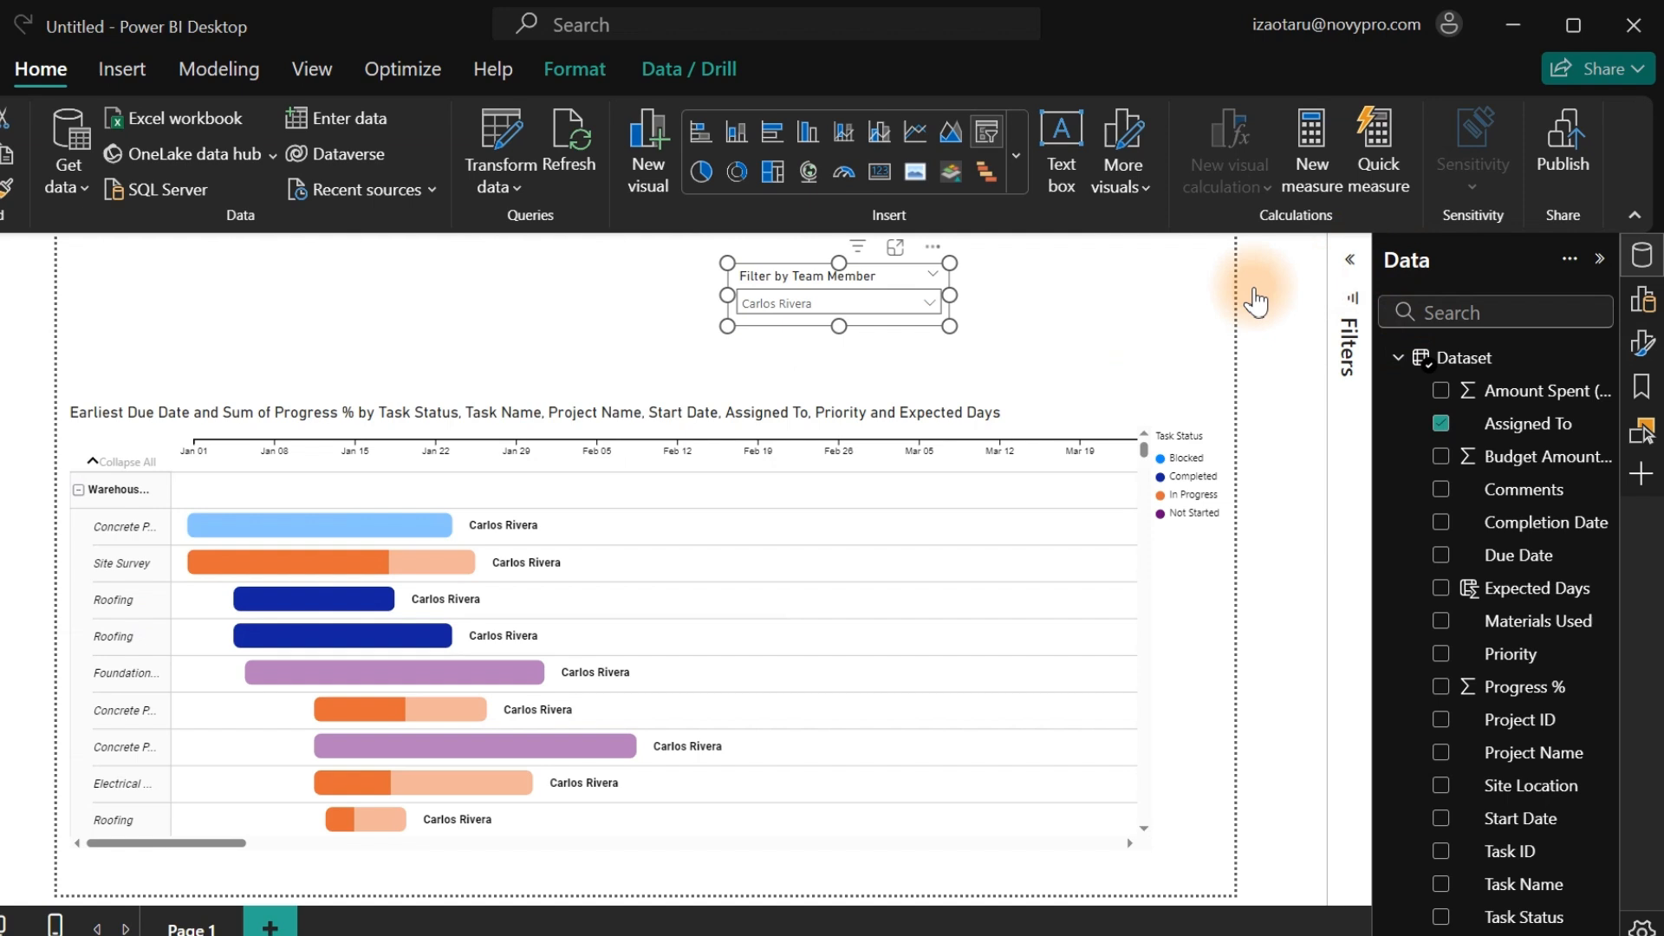
{"action": "left_click", "coordinate": [1346, 261]}
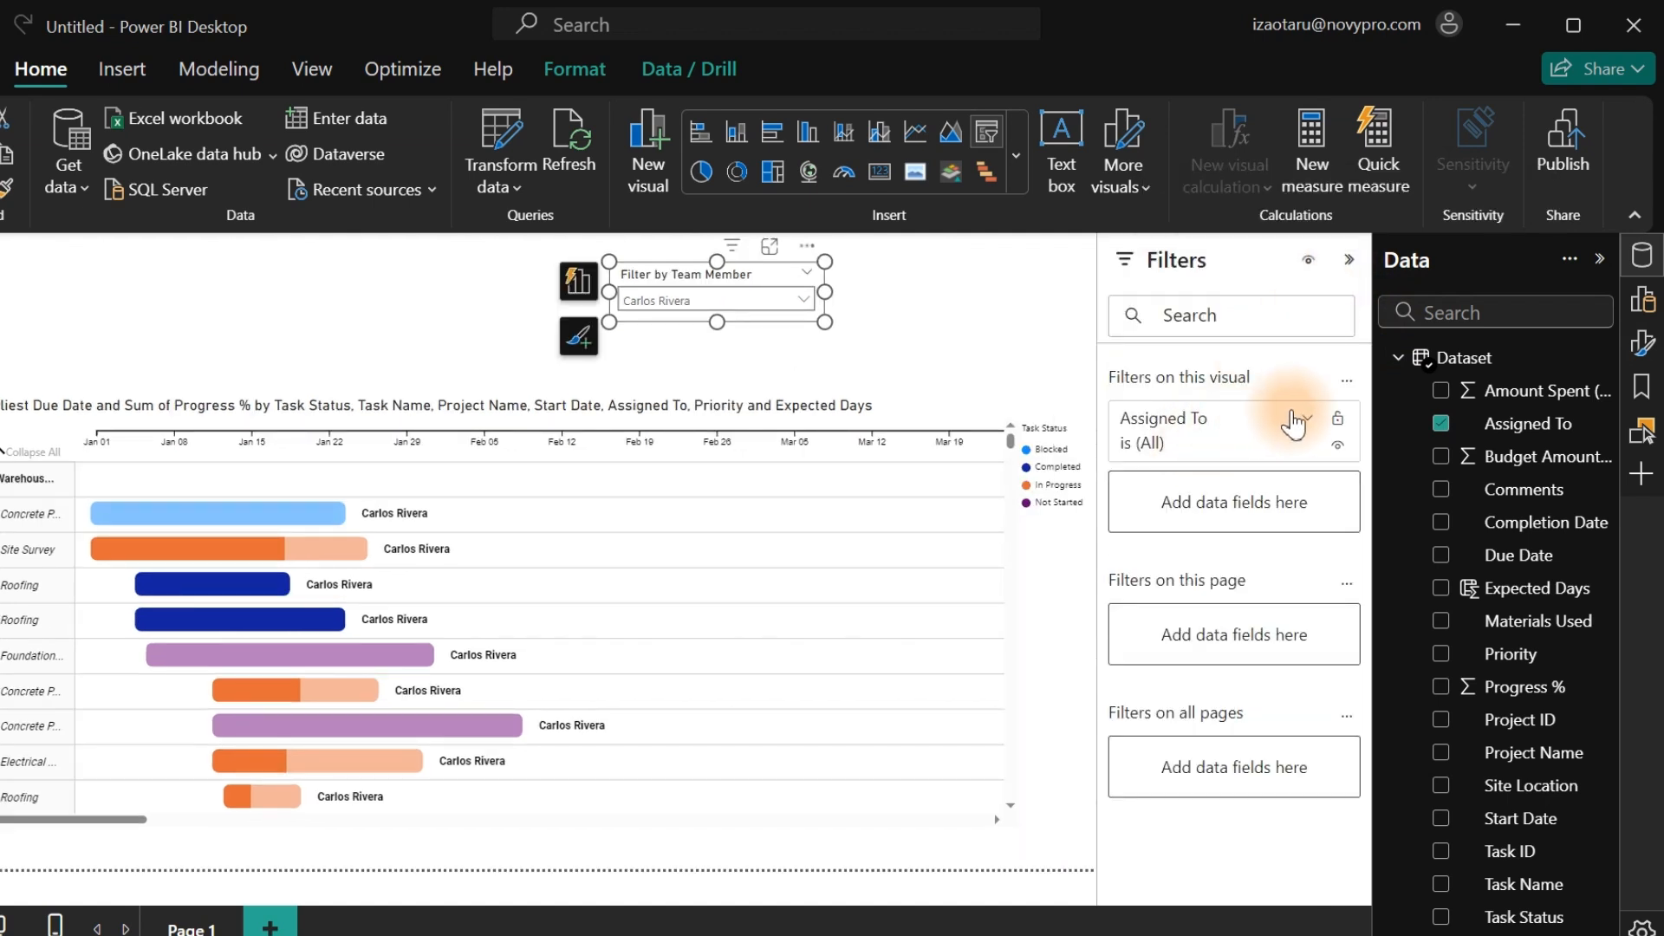
{"action": "left_click", "coordinate": [1297, 442]}
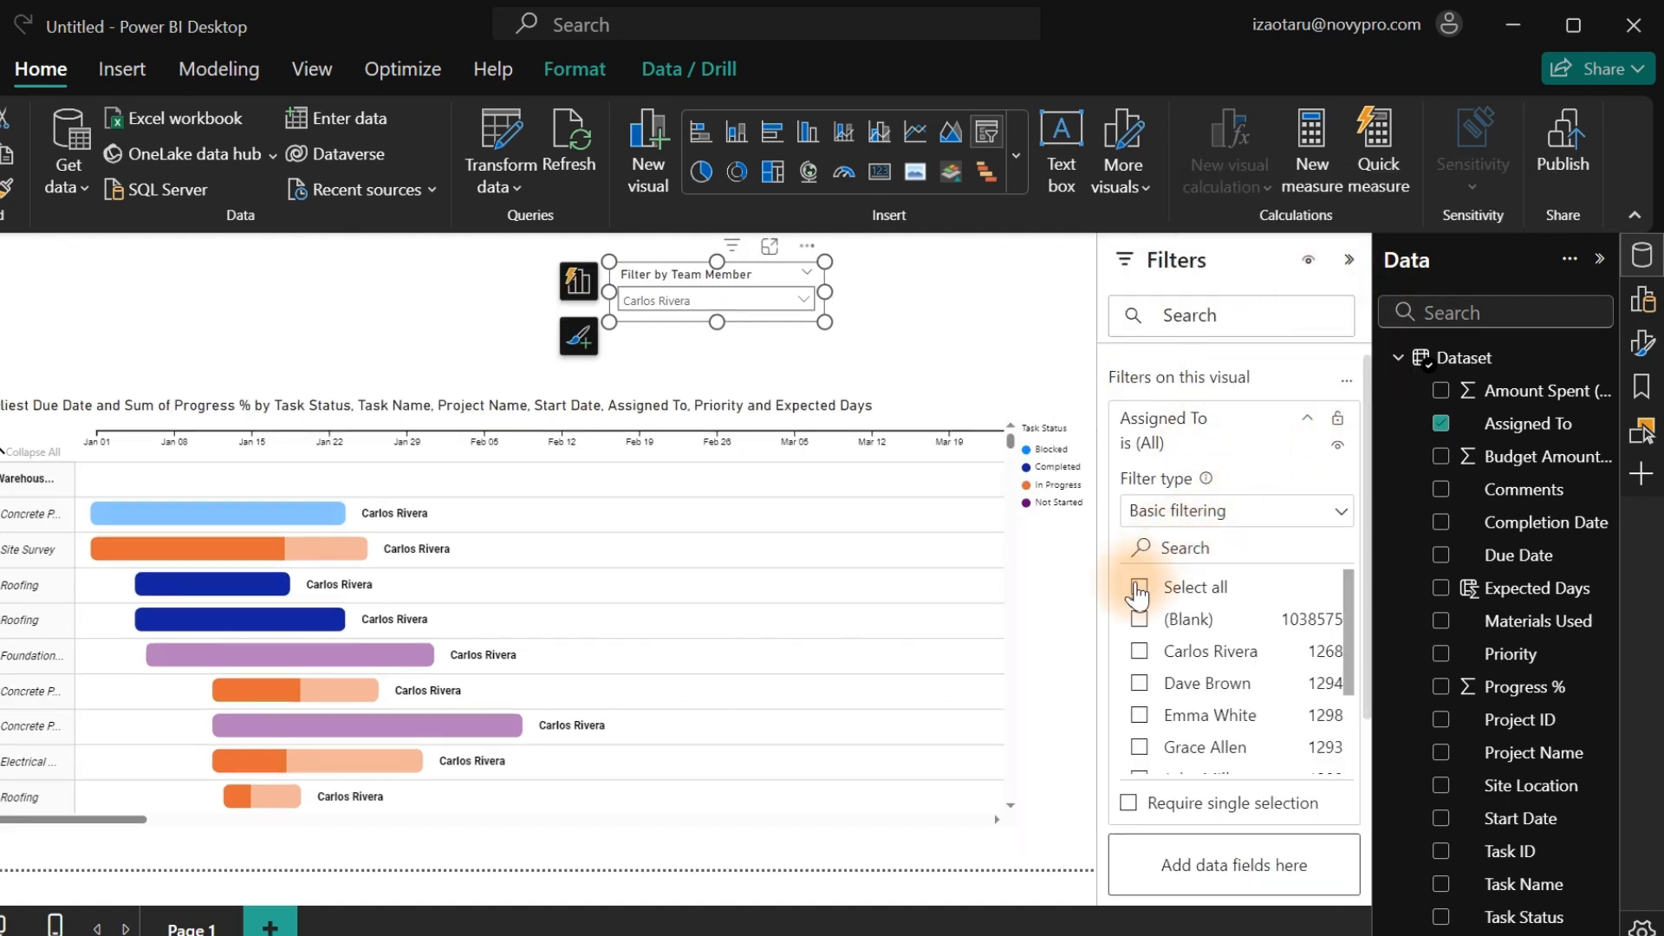
{"action": "left_click", "coordinate": [1140, 619]}
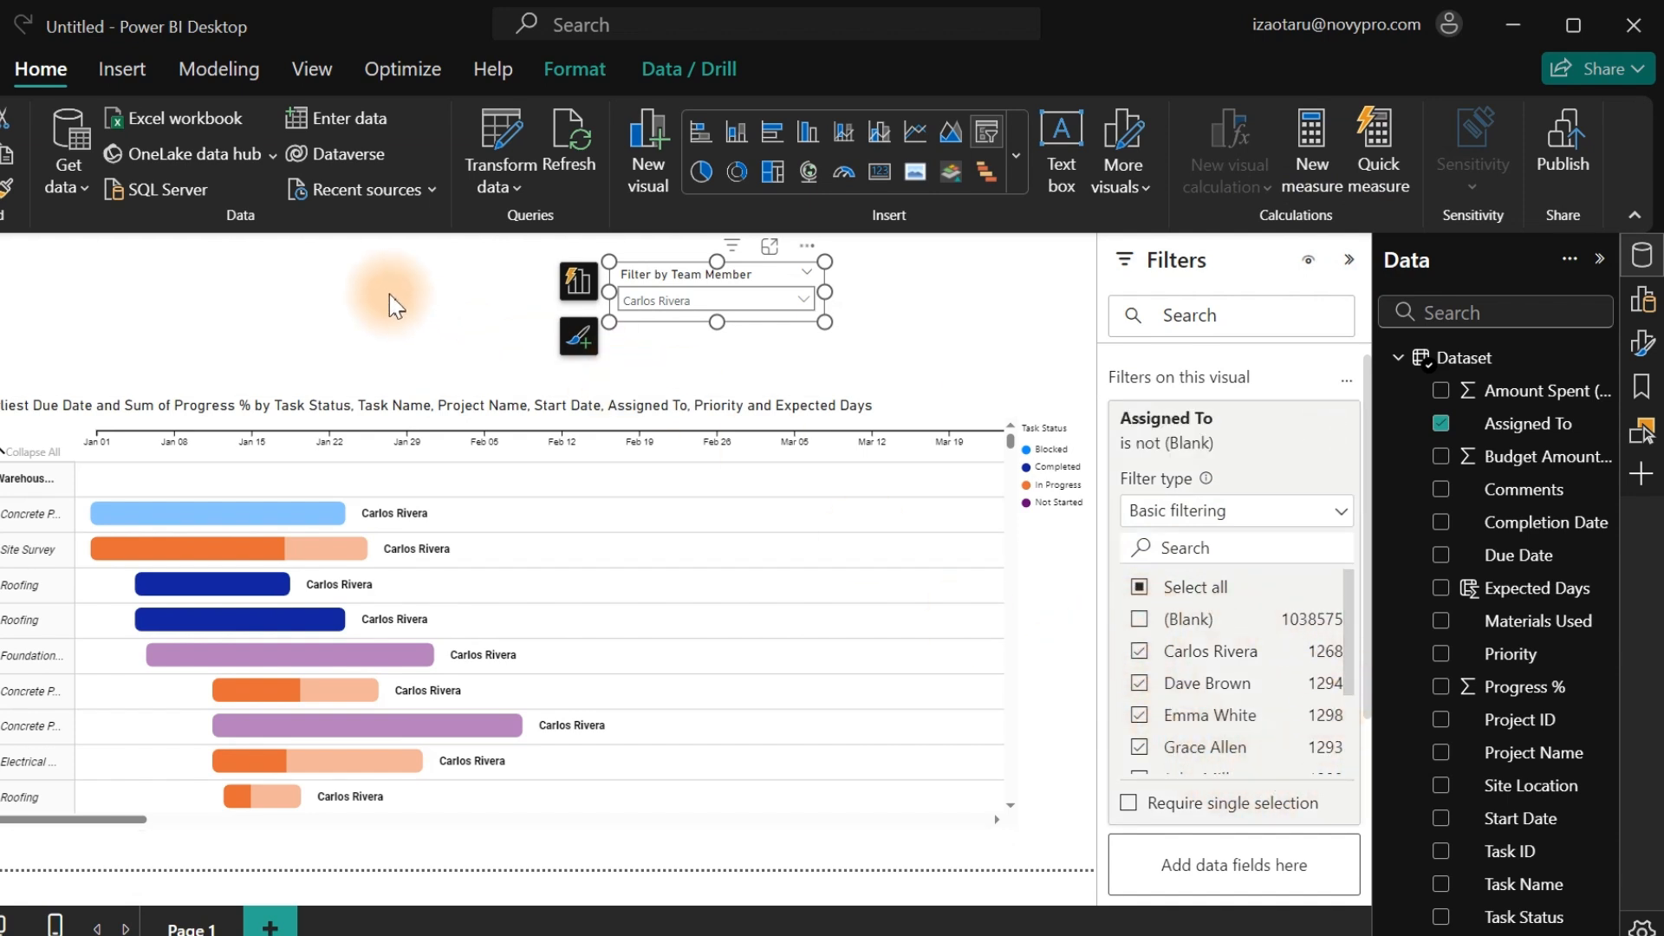
{"action": "left_click", "coordinate": [442, 299]}
{"action": "left_click", "coordinate": [706, 305]}
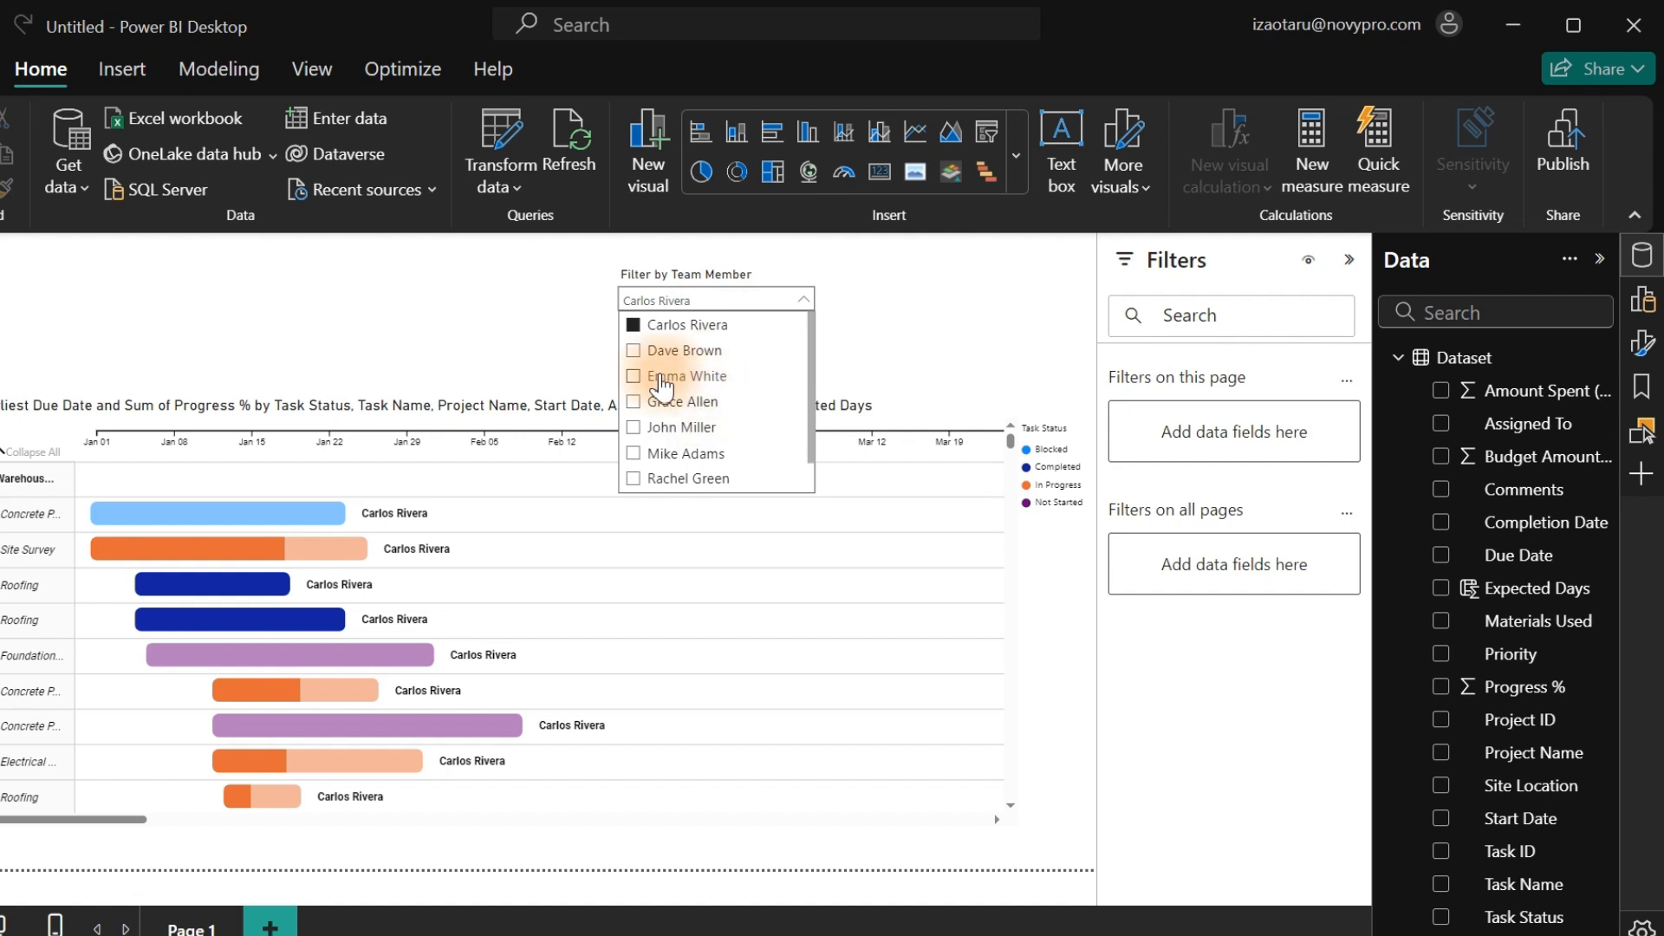
{"action": "left_click", "coordinate": [455, 312]}
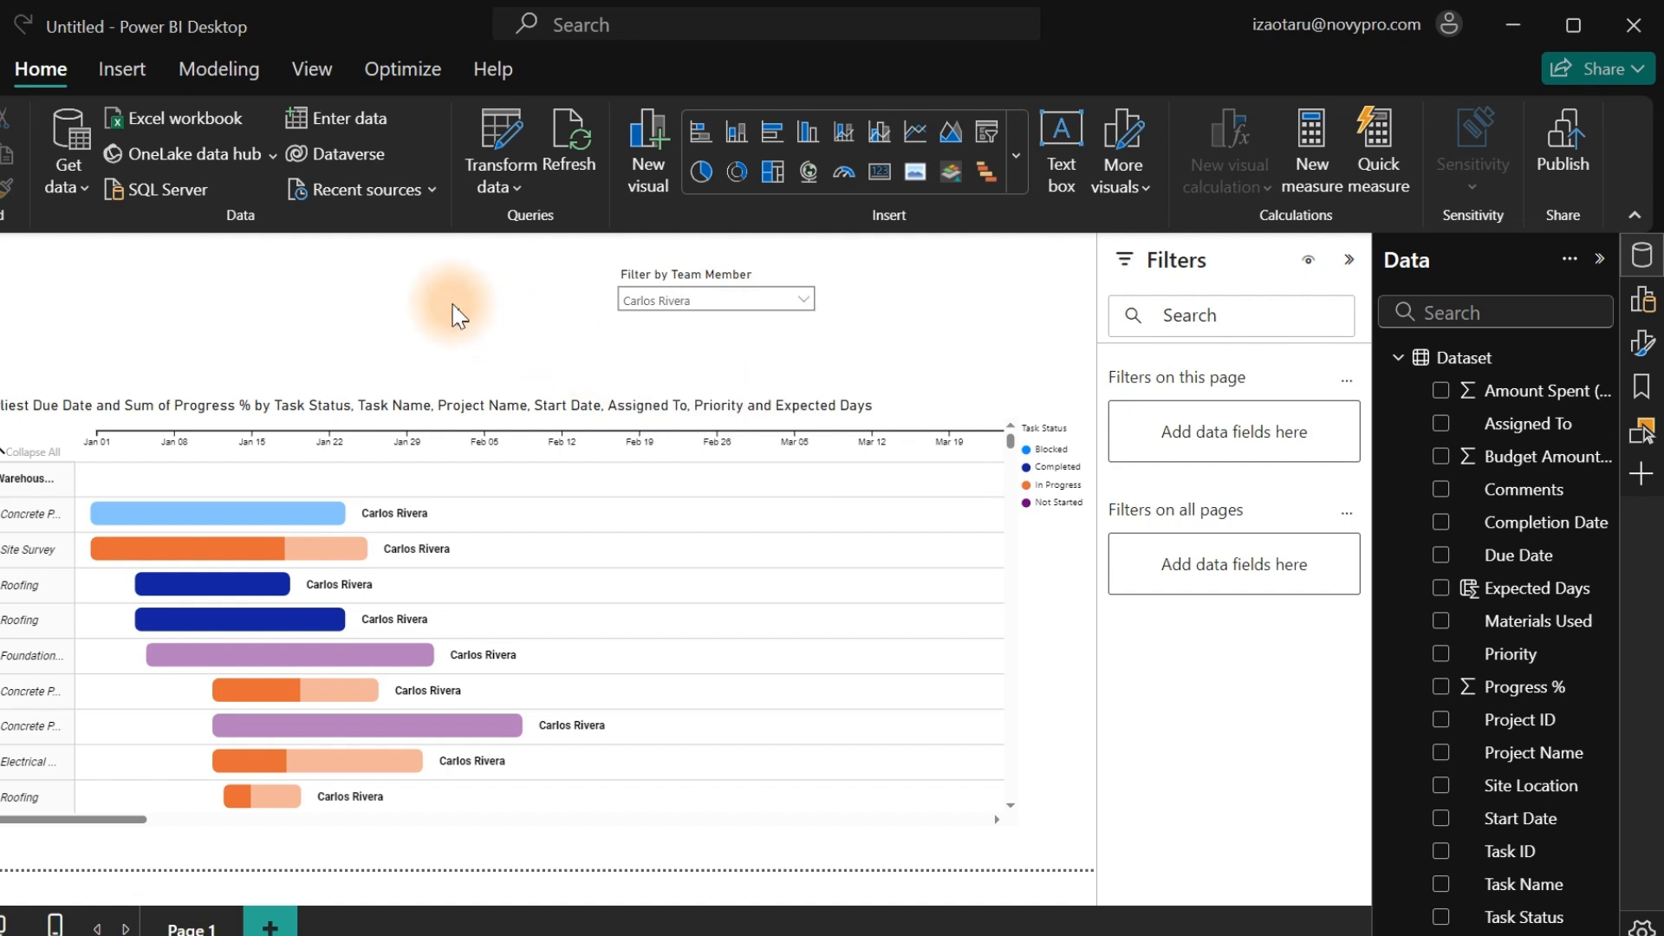
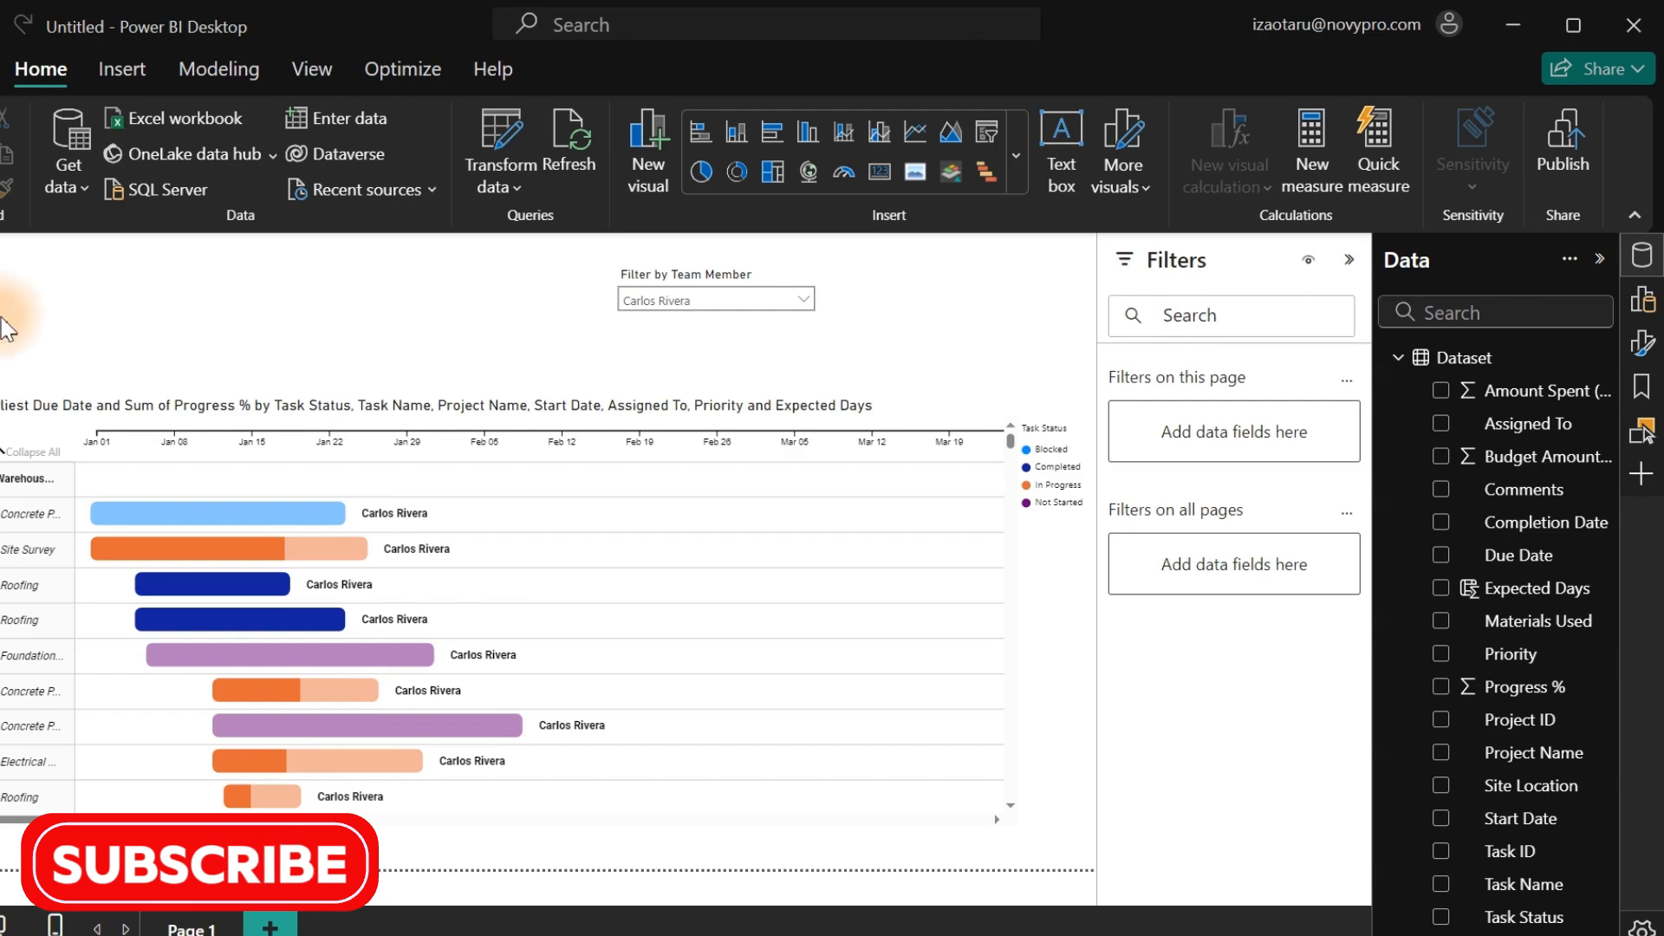
Create a calculated Calendar table using ADDCOLUMNS over CALENDARAUTO(), with Year, Month formatted as "mmm", and Month Number columns.
{"action": "left_click", "coordinate": [2, 328]}
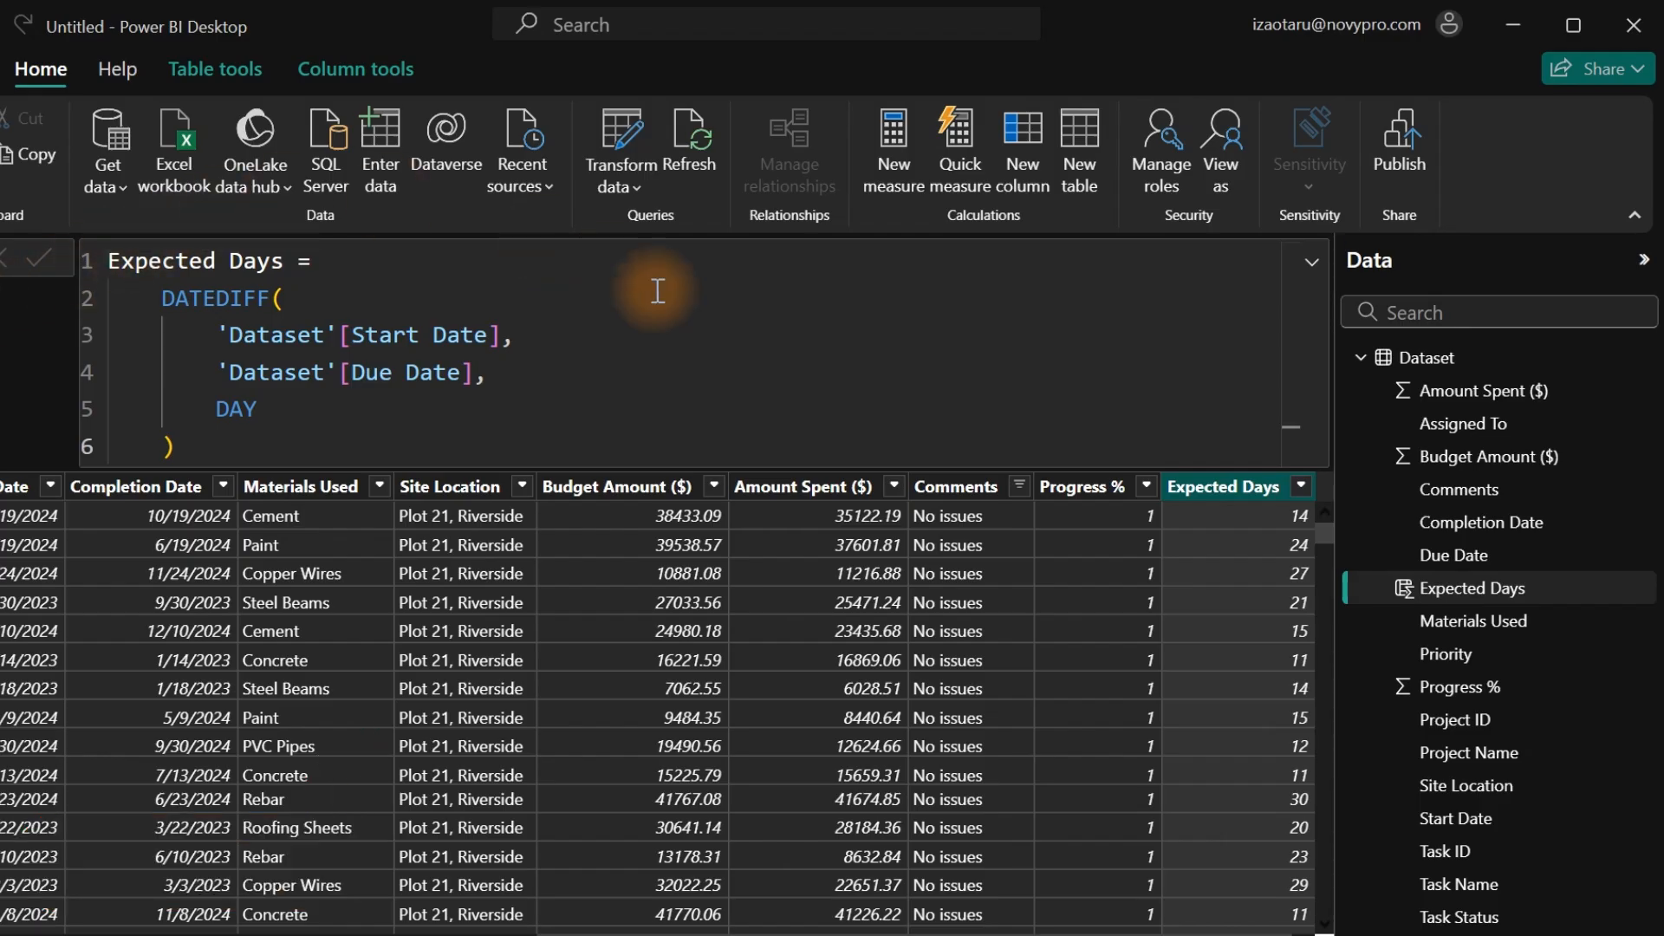
{"action": "left_click", "coordinate": [1097, 121]}
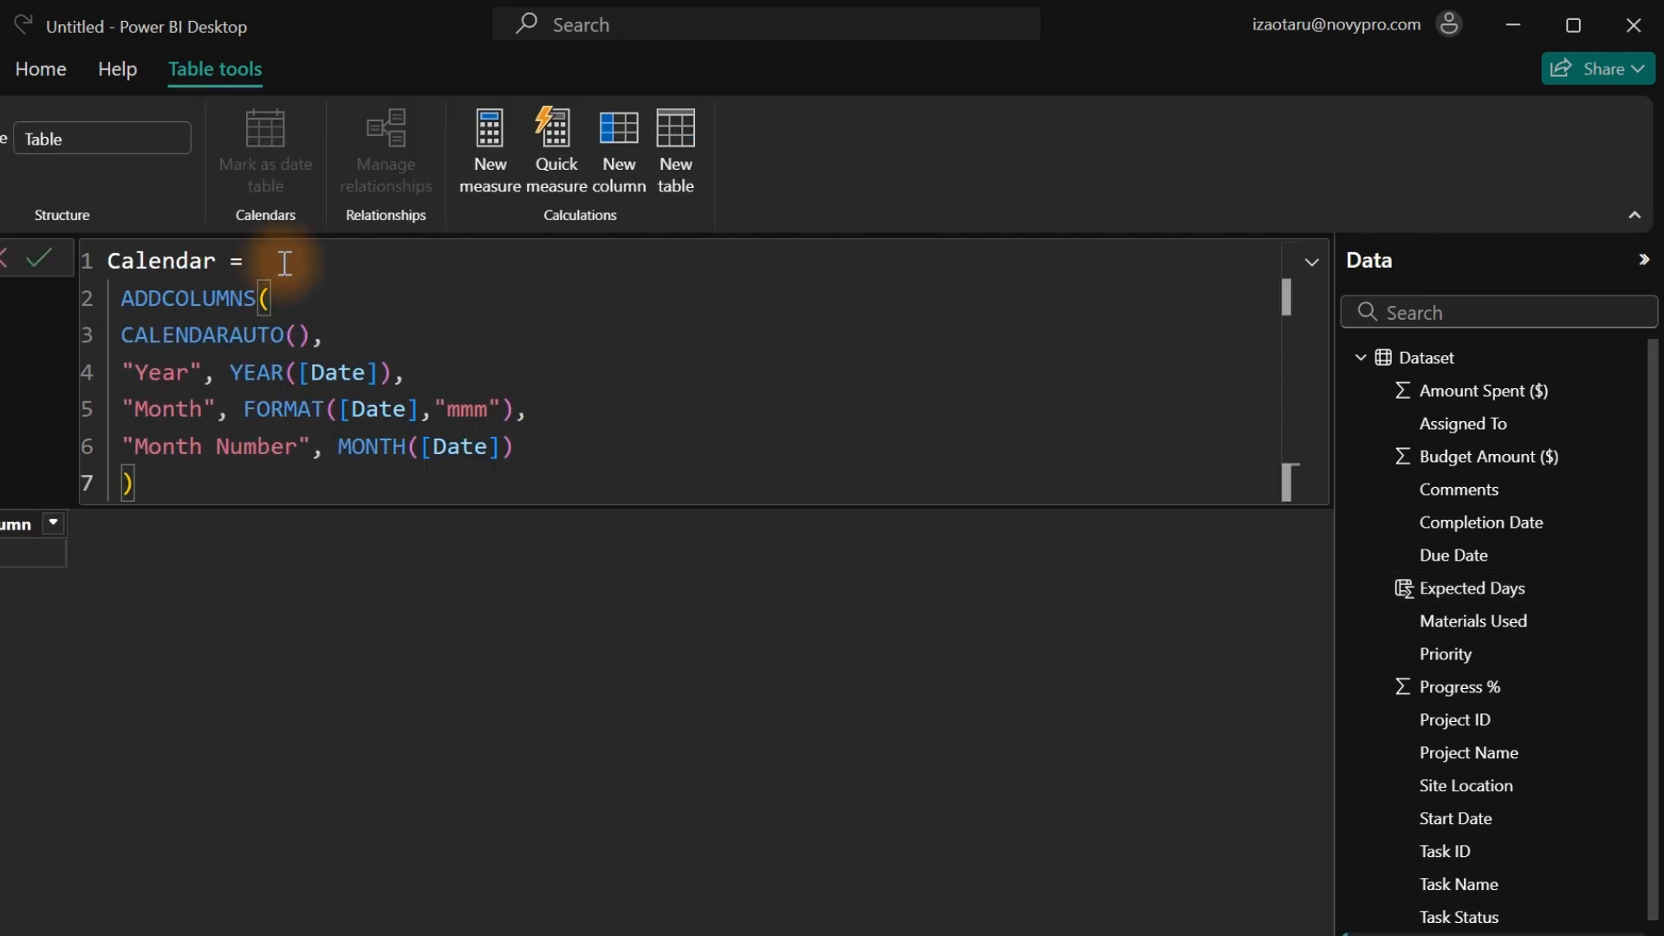
{"action": "left_click_drag", "start_coordinate": [278, 260], "coordinate": [60, 260]}
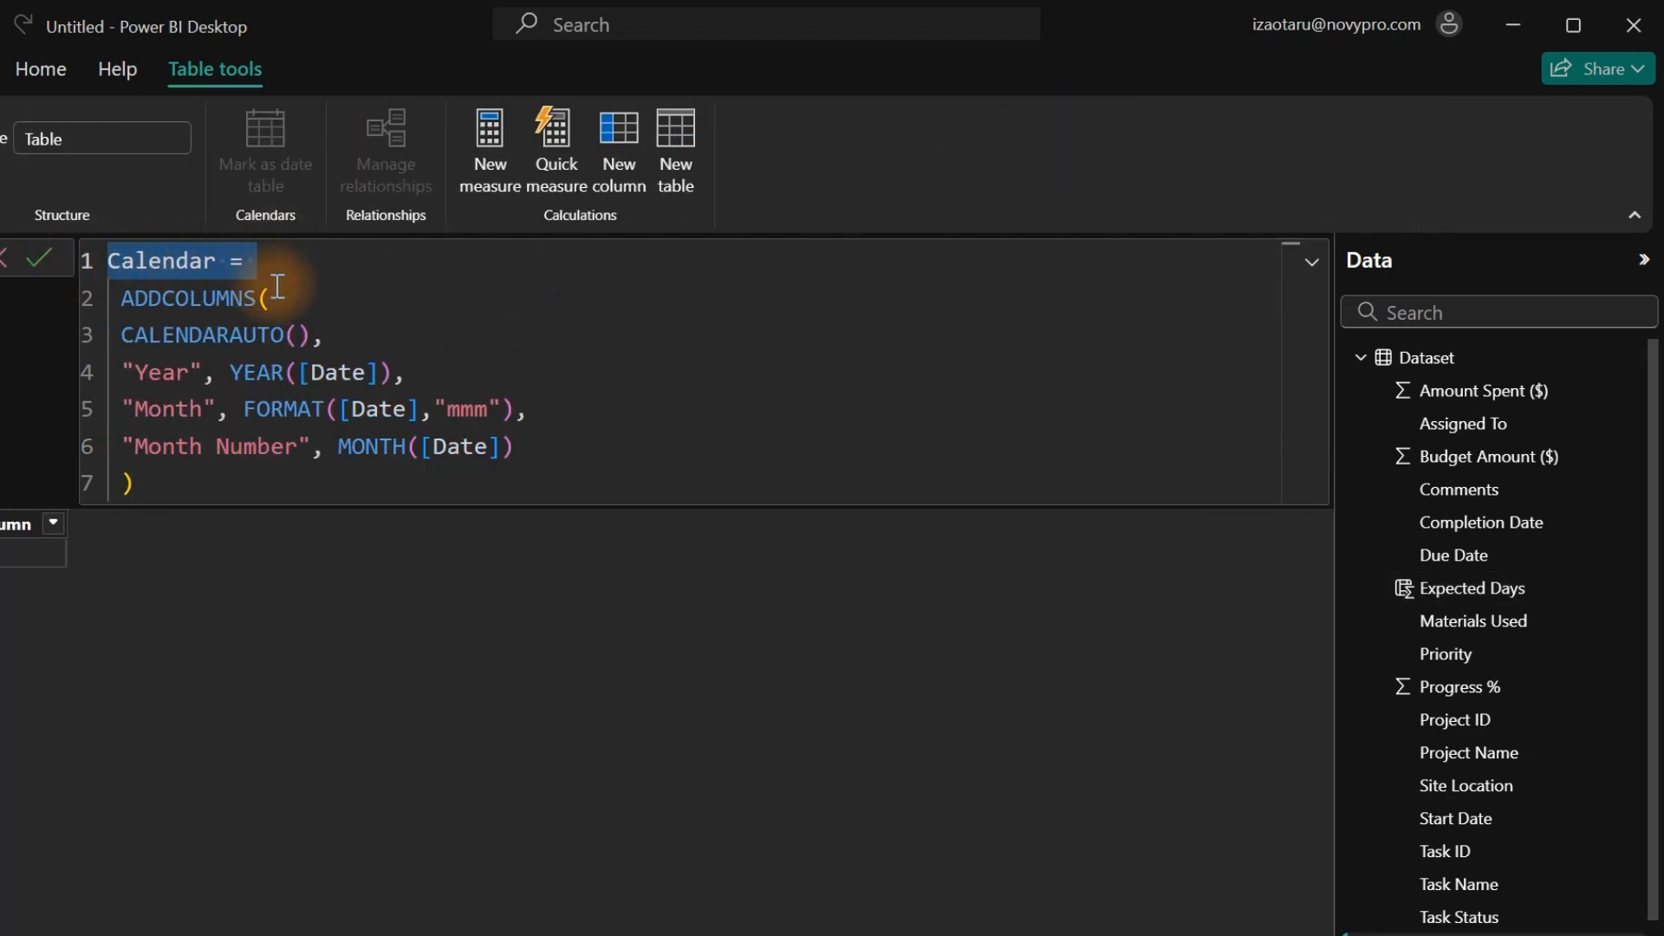
{"action": "left_click_drag", "start_coordinate": [271, 298], "coordinate": [110, 300]}
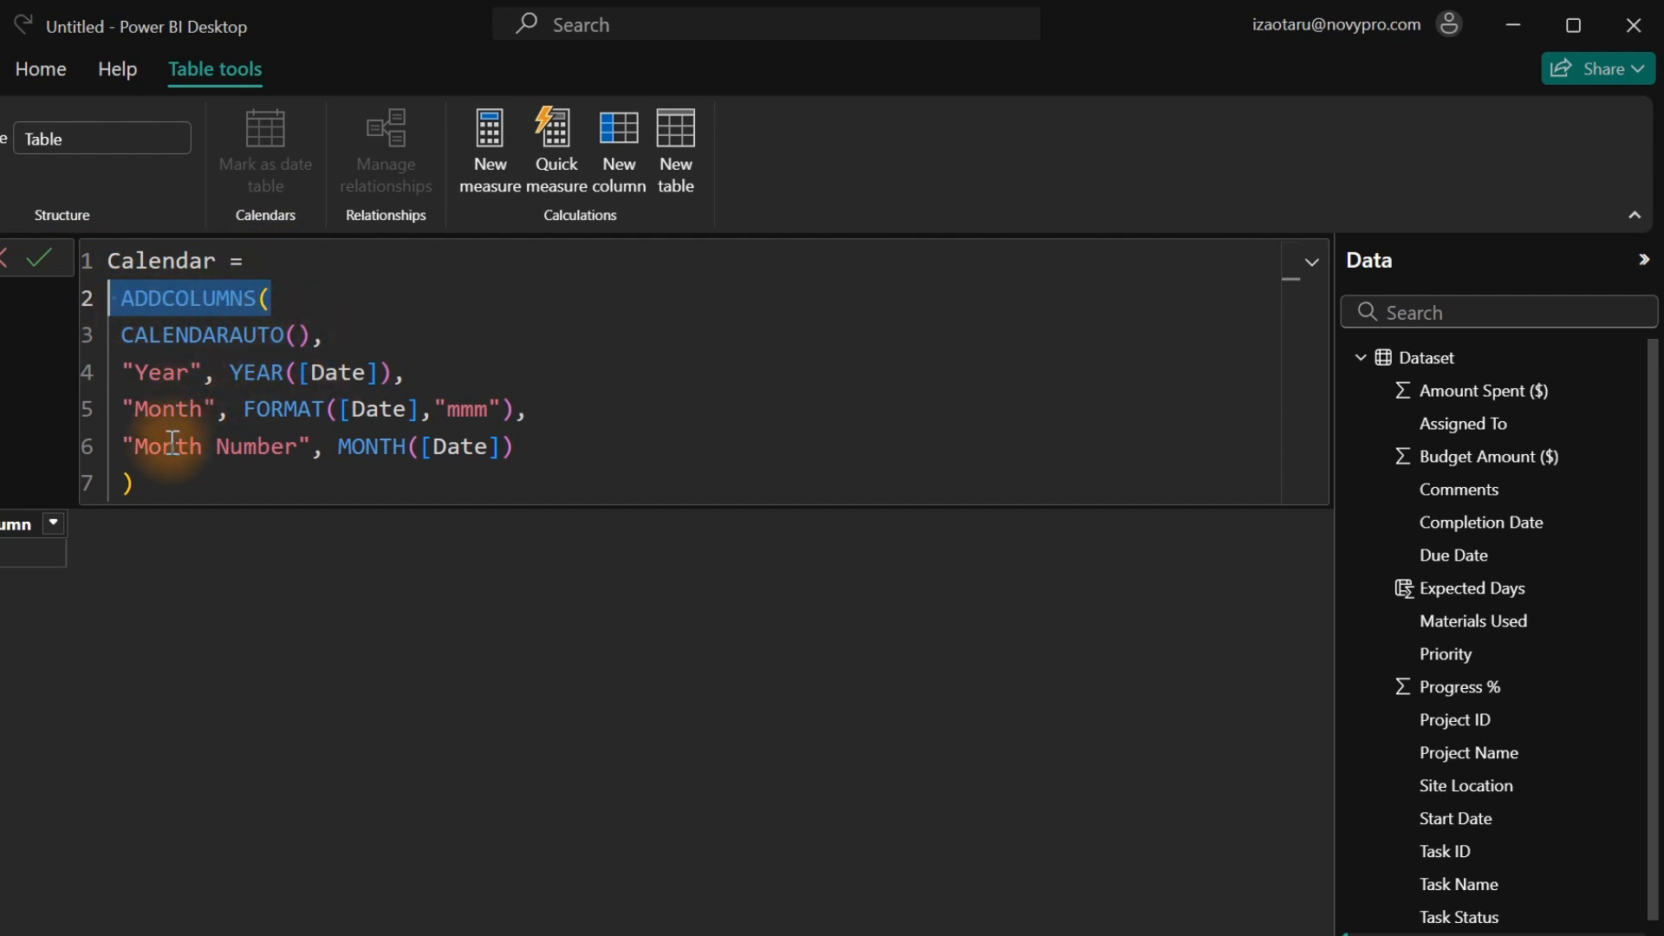
{"action": "left_click_drag", "start_coordinate": [325, 336], "coordinate": [113, 338]}
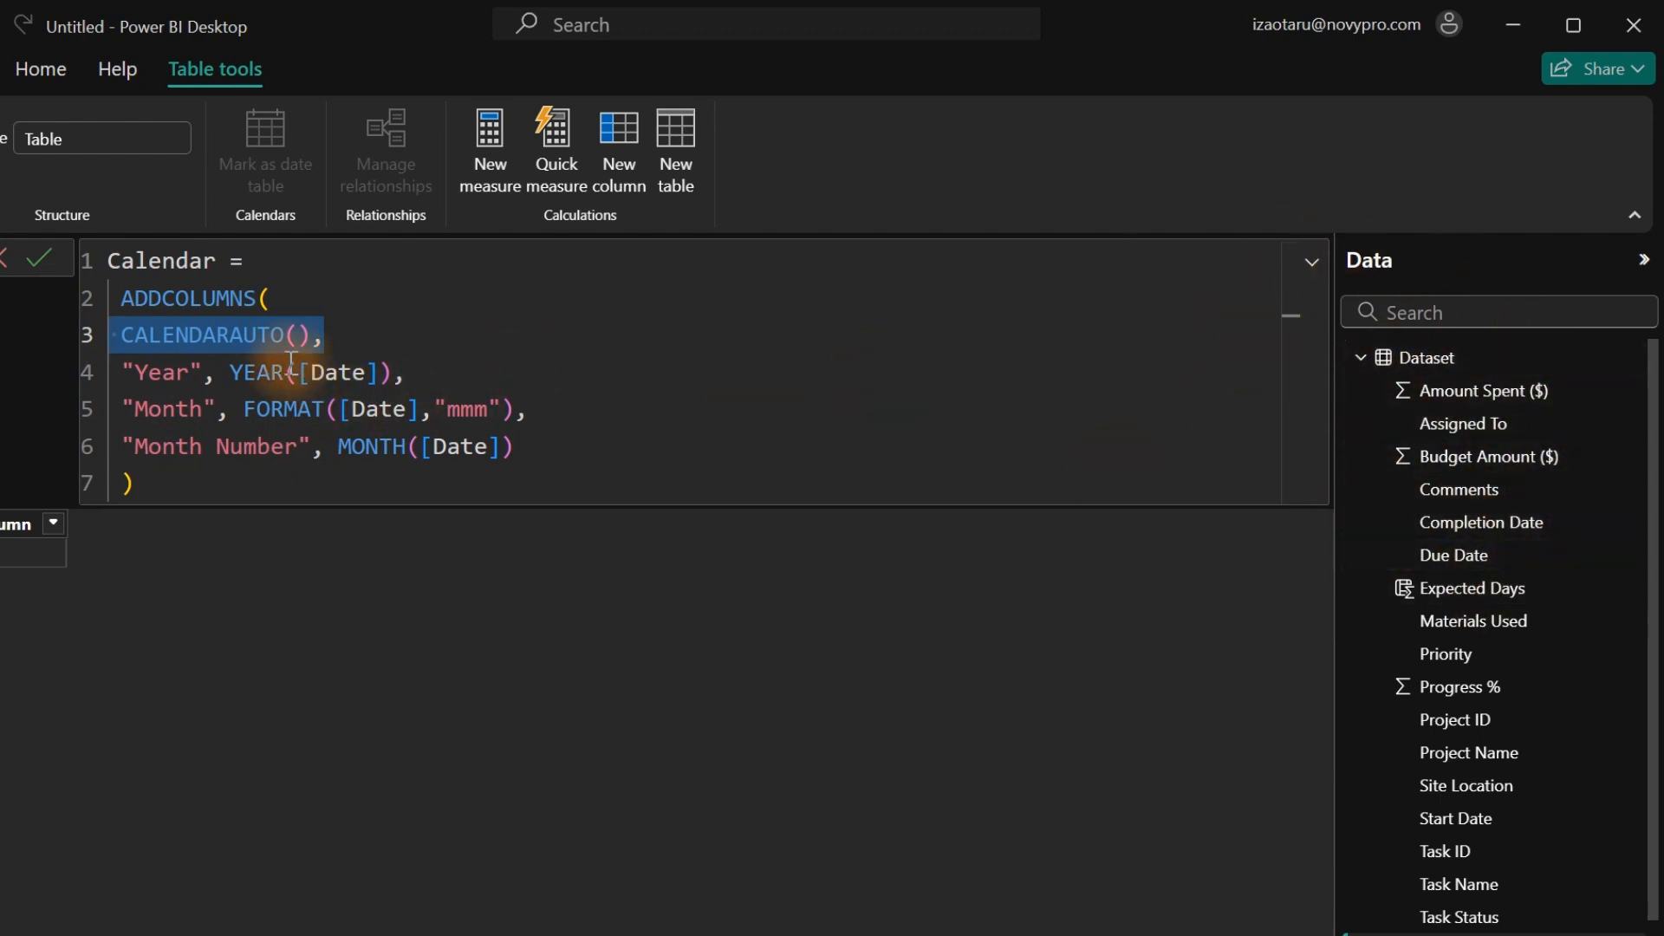
{"action": "left_click", "coordinate": [409, 341]}
{"action": "key", "text": "Return"}
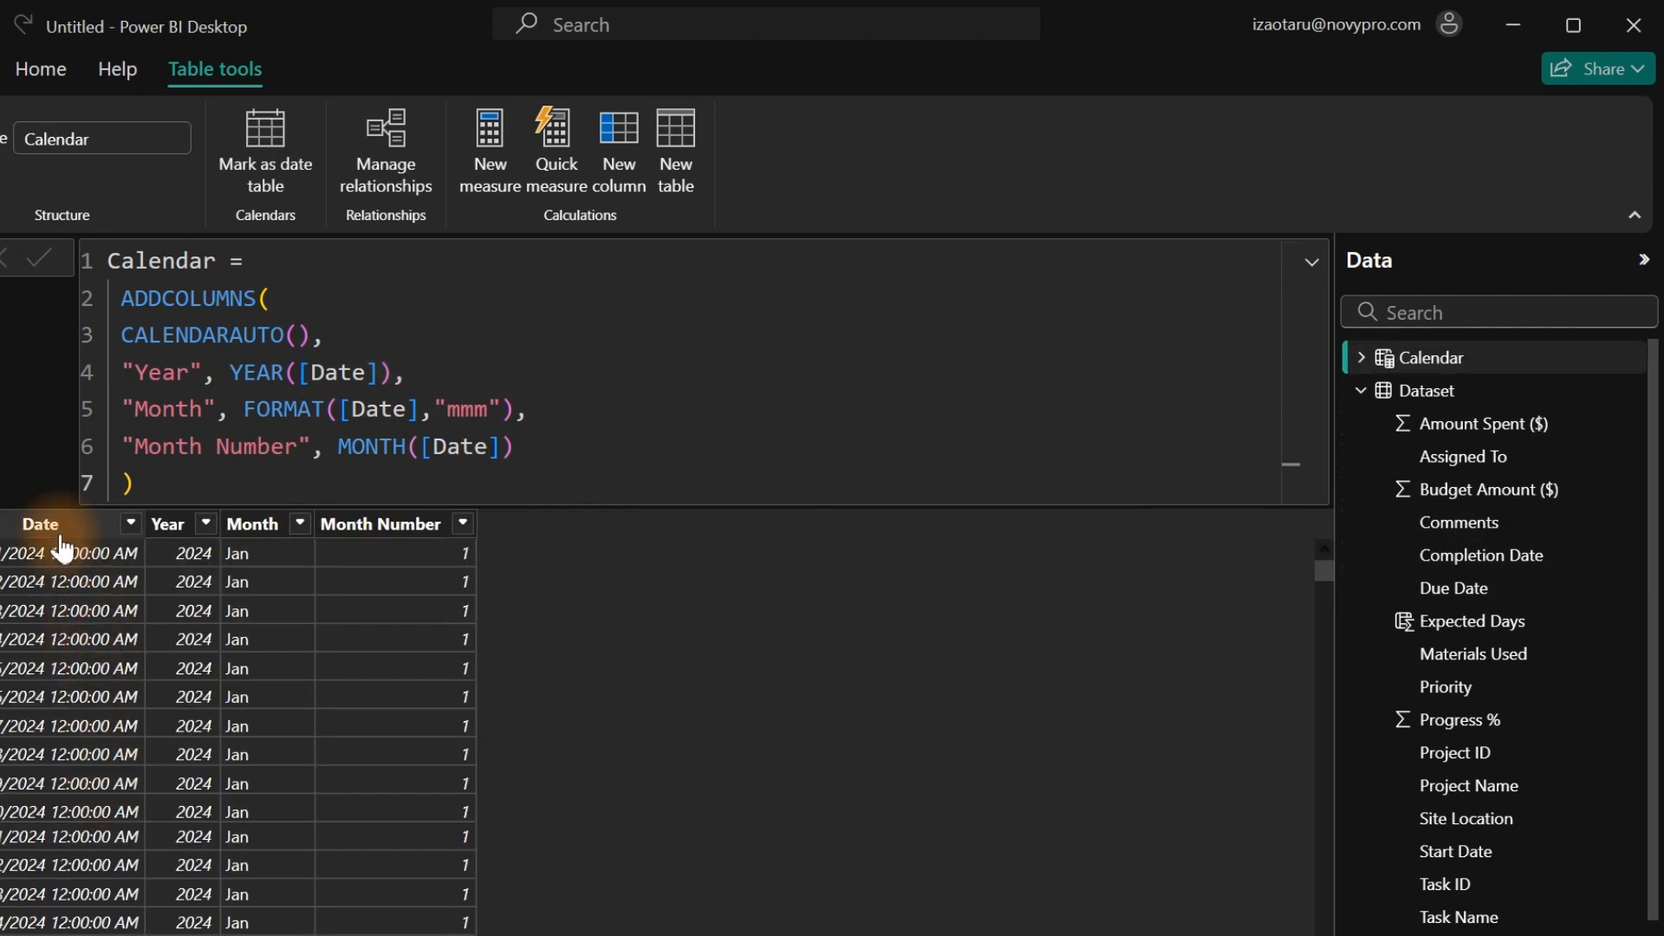
Sort the Calendar table's Month column by Month Number.
{"action": "left_click", "coordinate": [262, 527]}
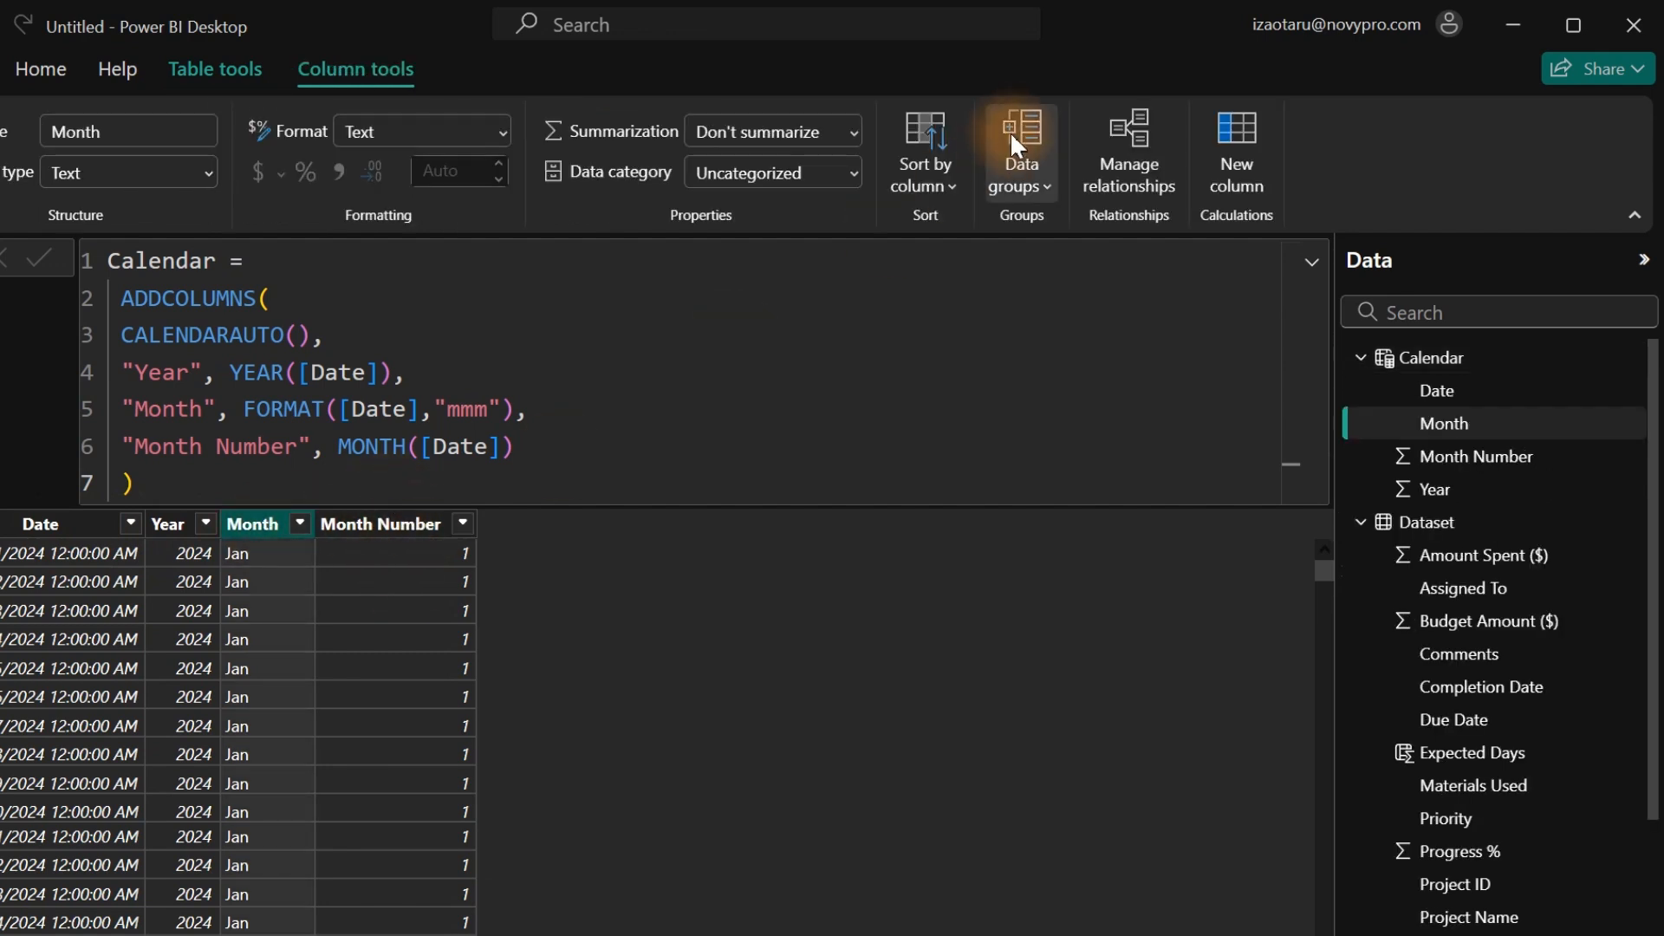
{"action": "left_click", "coordinate": [945, 175]}
{"action": "left_click", "coordinate": [949, 319]}
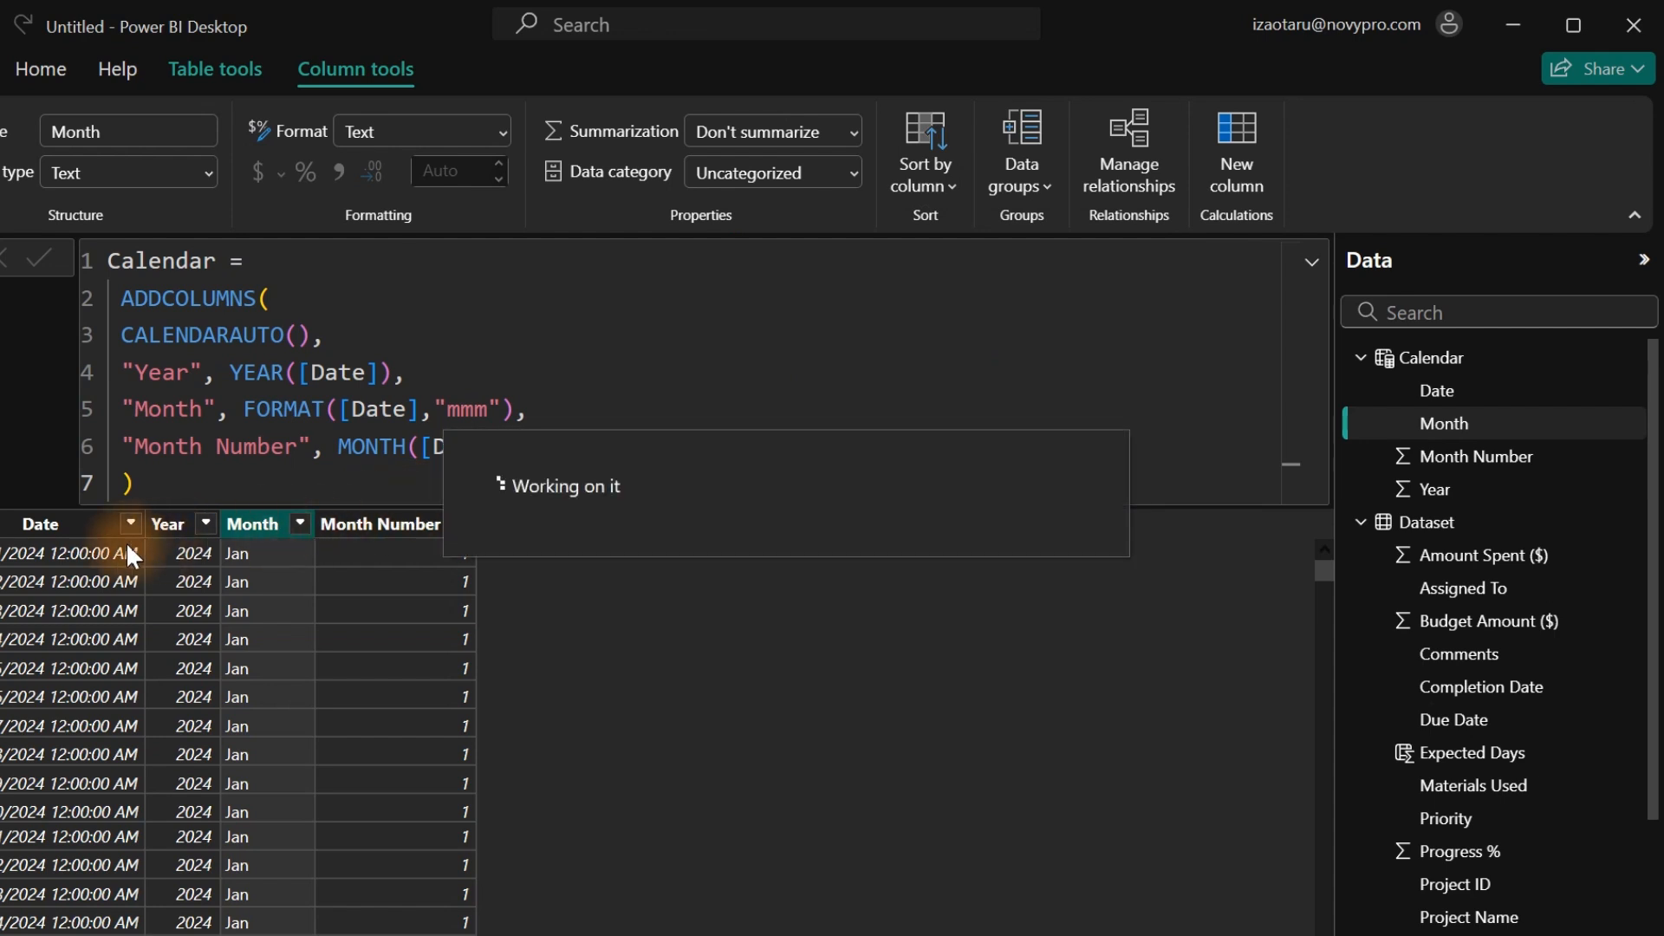
Mark the Calendar table as a date table, using Date as its date column.
{"action": "left_click", "coordinate": [228, 71]}
{"action": "left_click", "coordinate": [277, 169]}
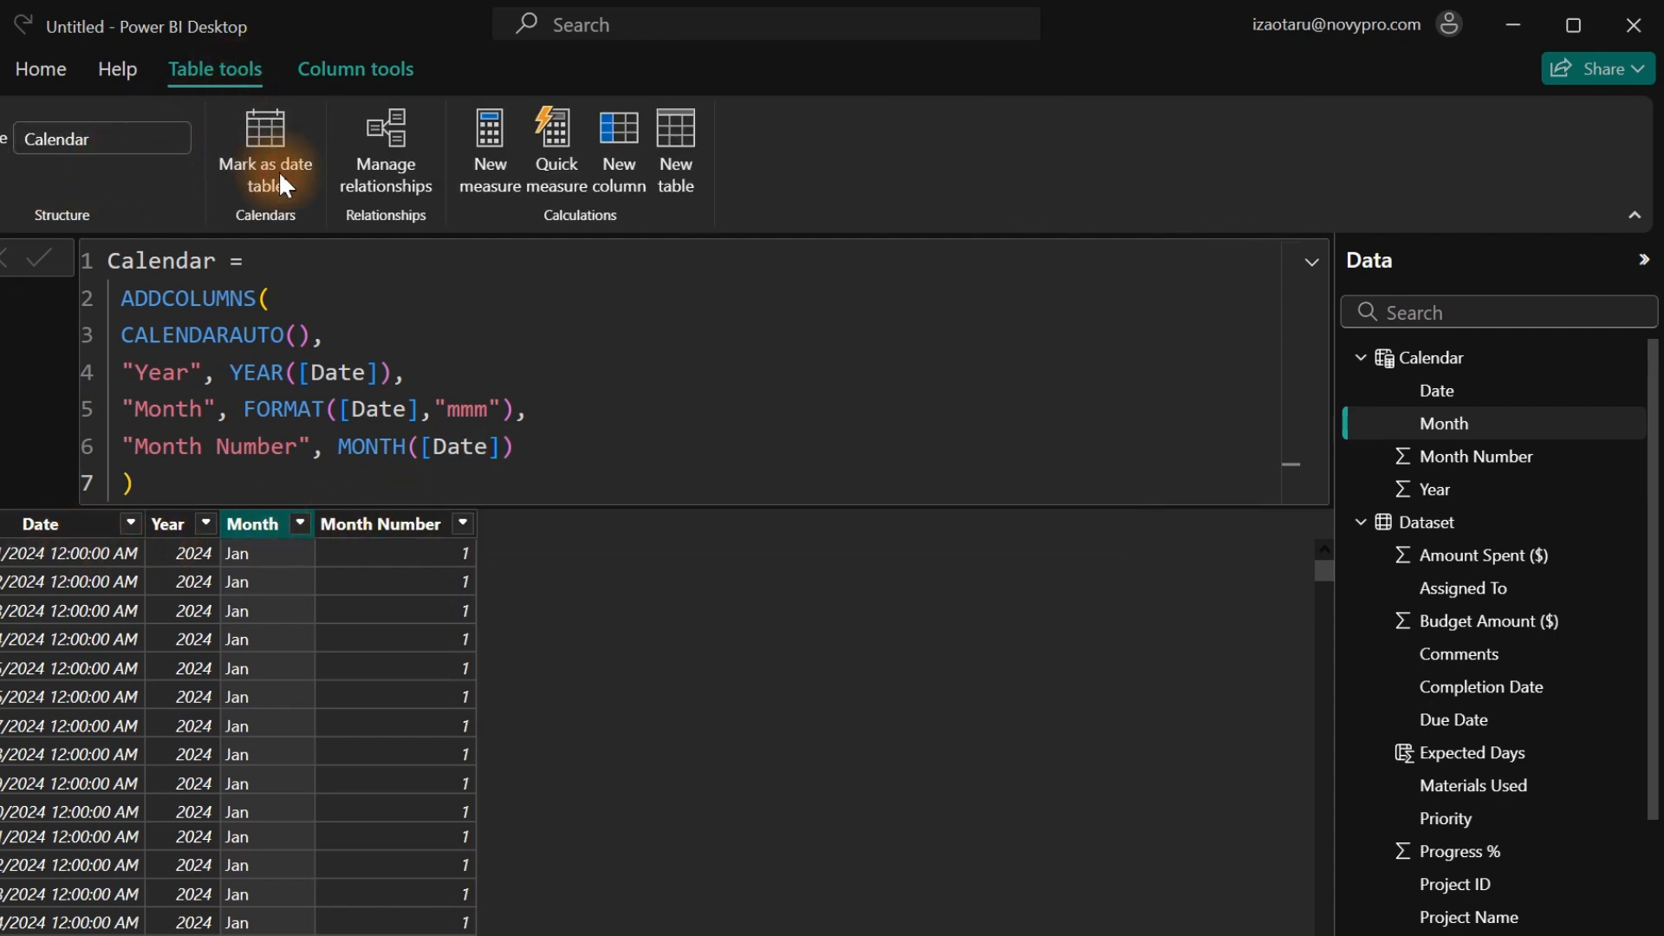
{"action": "left_click", "coordinate": [290, 306]}
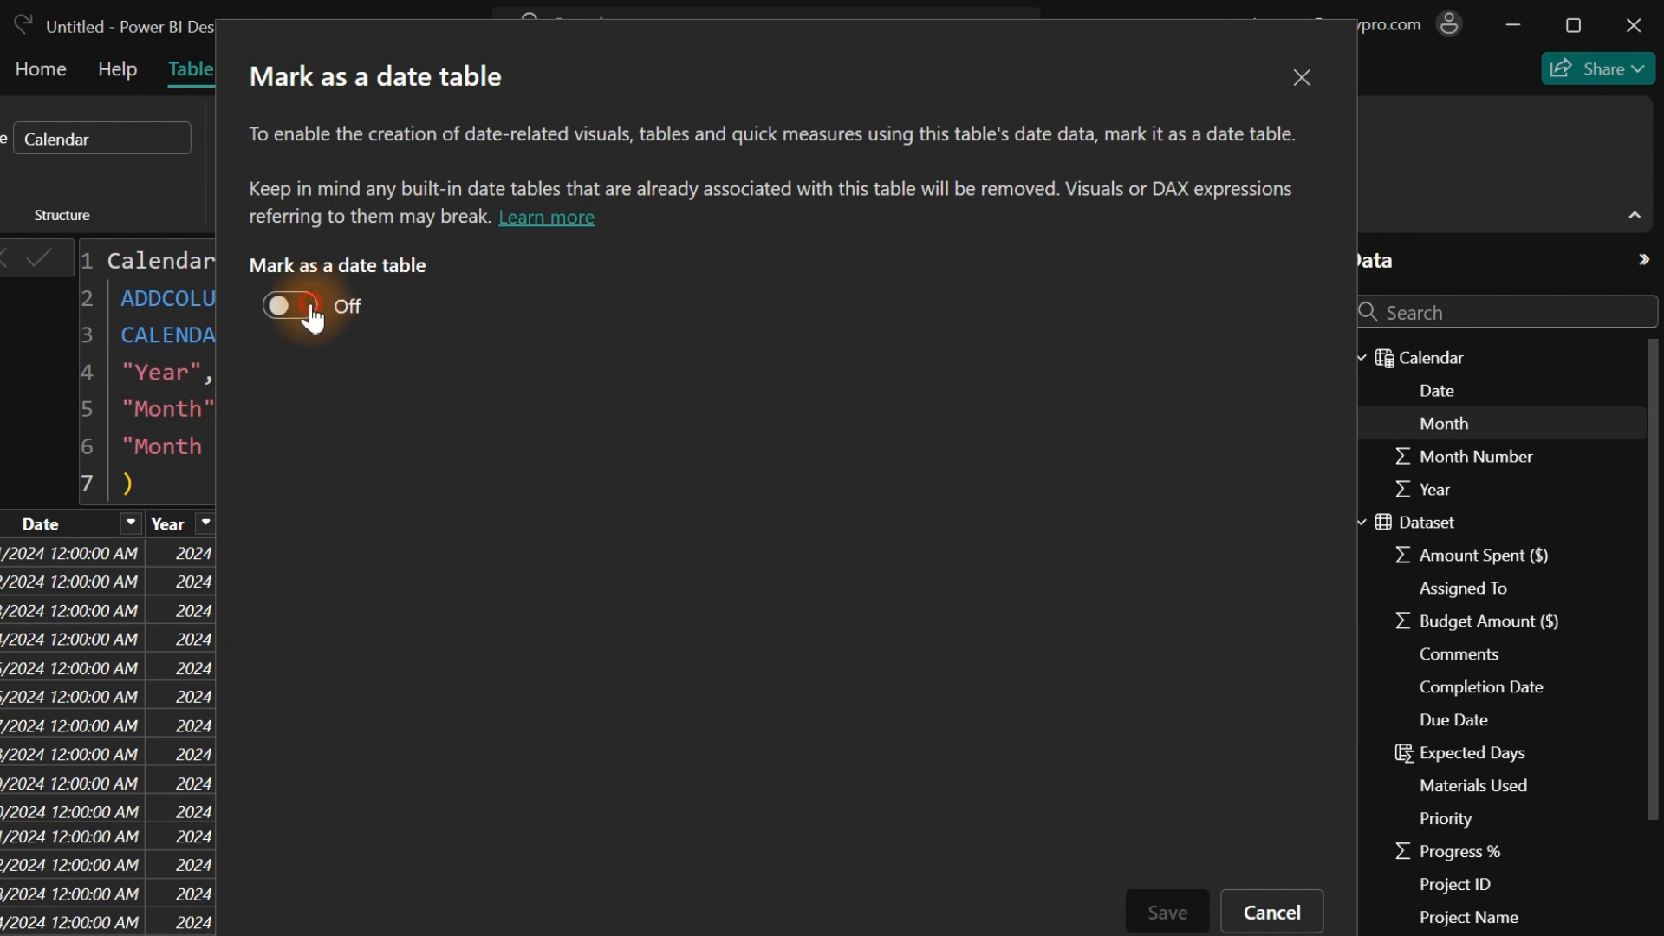
{"action": "left_click", "coordinate": [558, 414]}
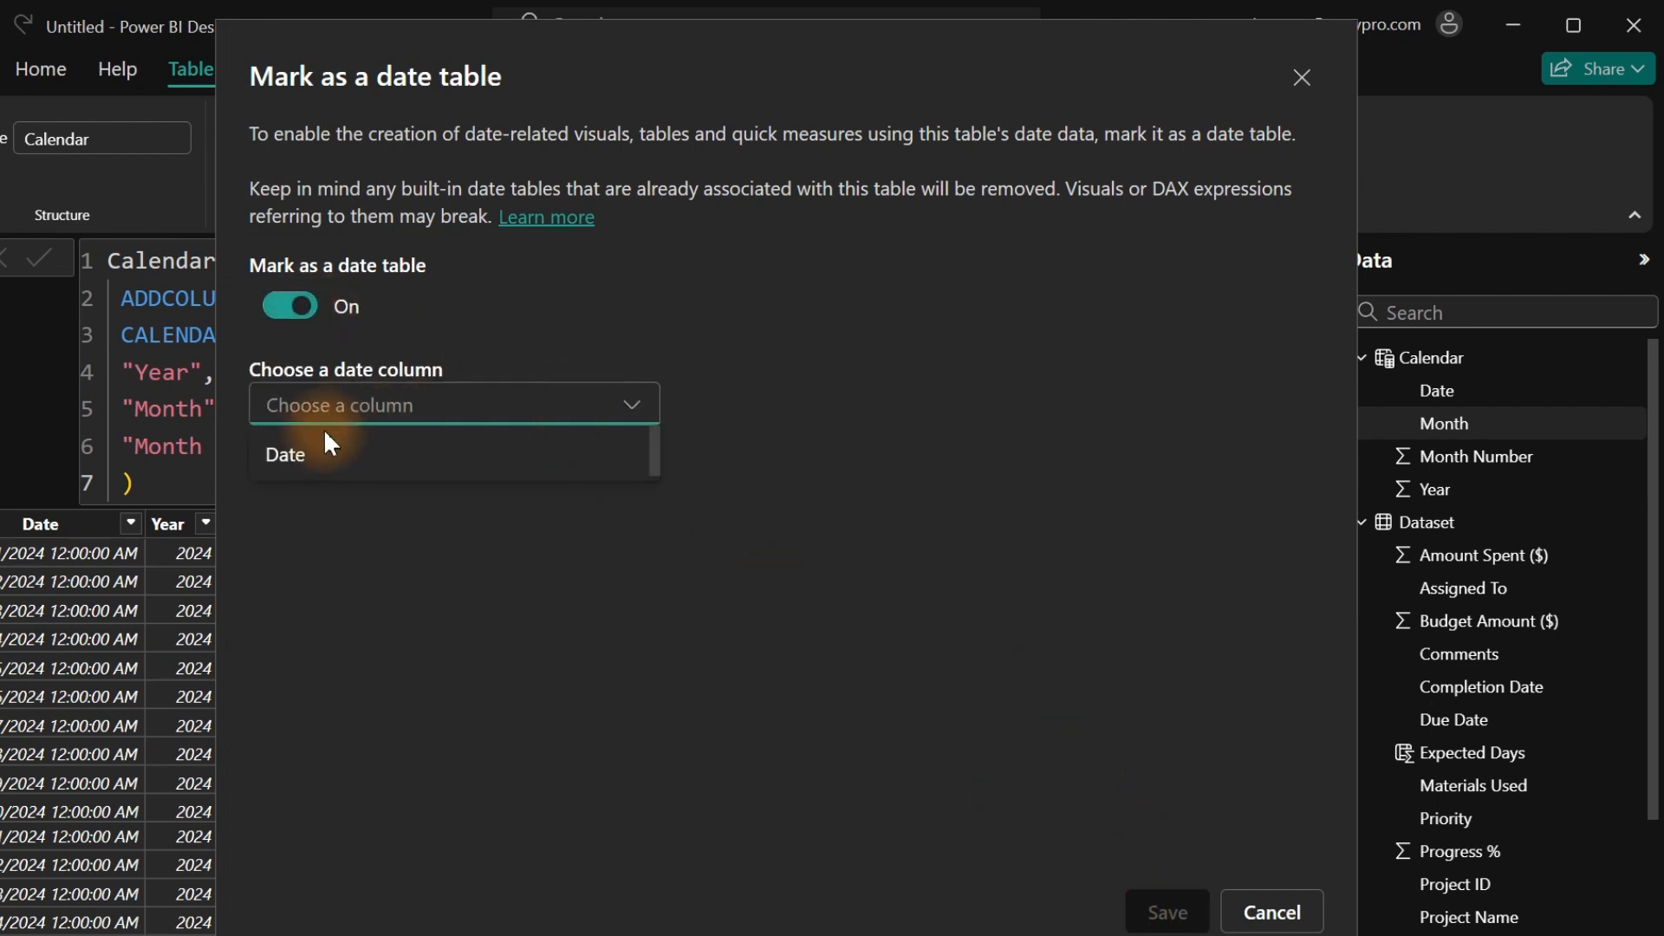
{"action": "left_click", "coordinate": [321, 440]}
{"action": "left_click", "coordinate": [1166, 915]}
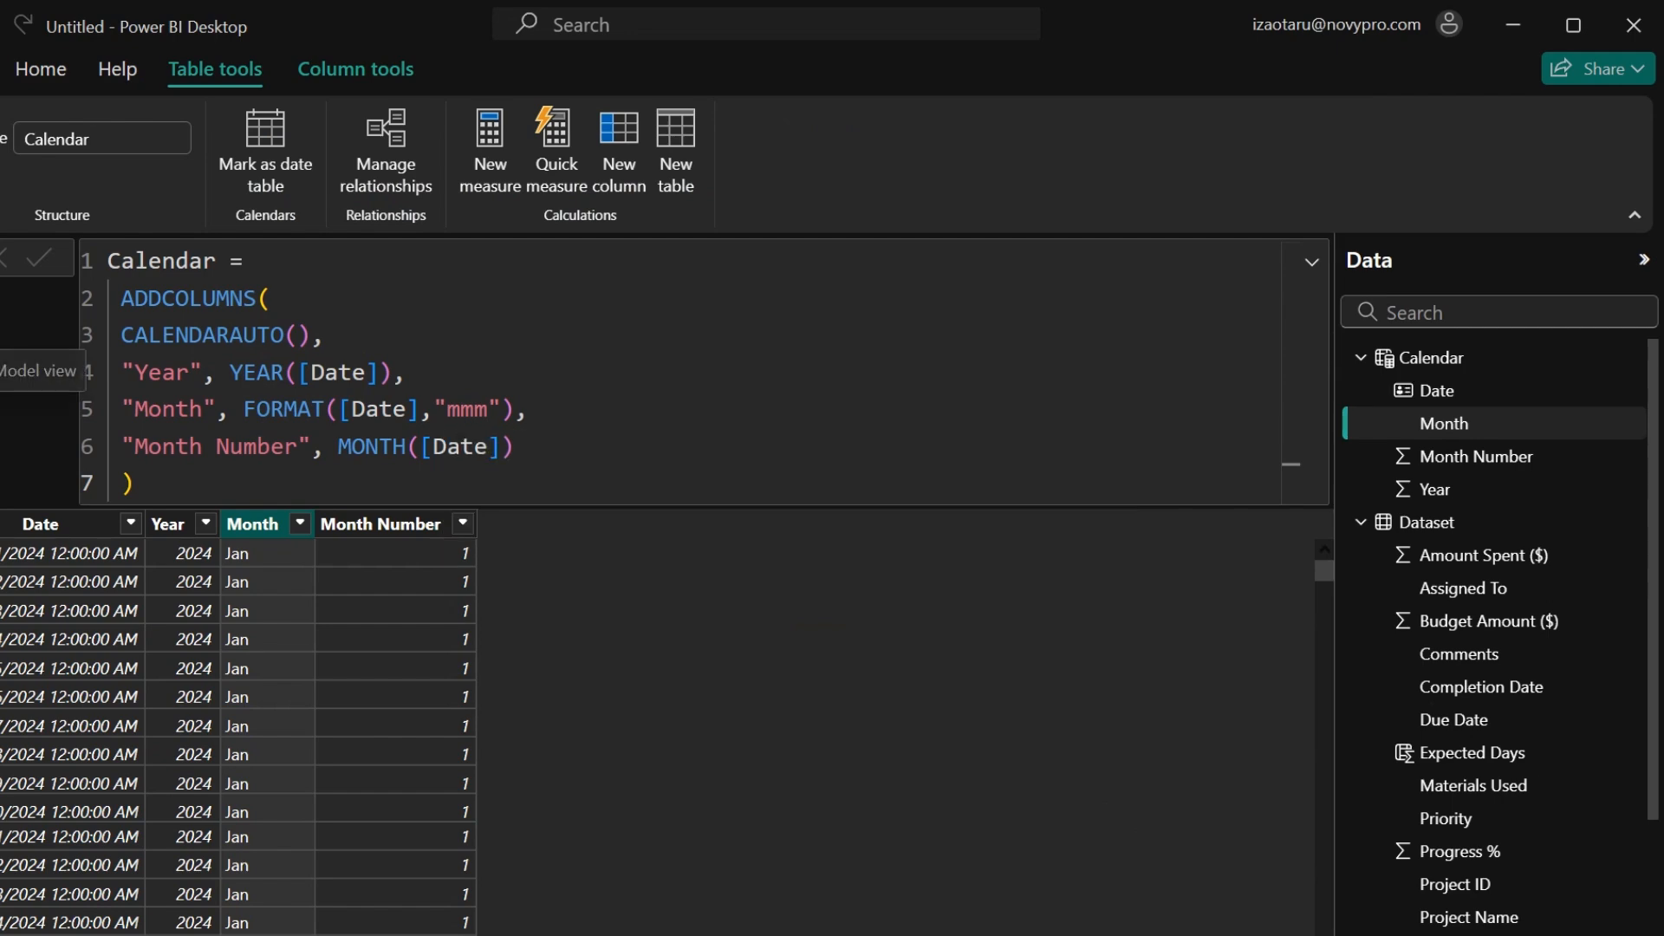
Create a many-to-one, single-direction relationship from the Dataset table's Start Date to the Calendar table's Date in the model.
{"action": "left_click", "coordinate": [2, 351]}
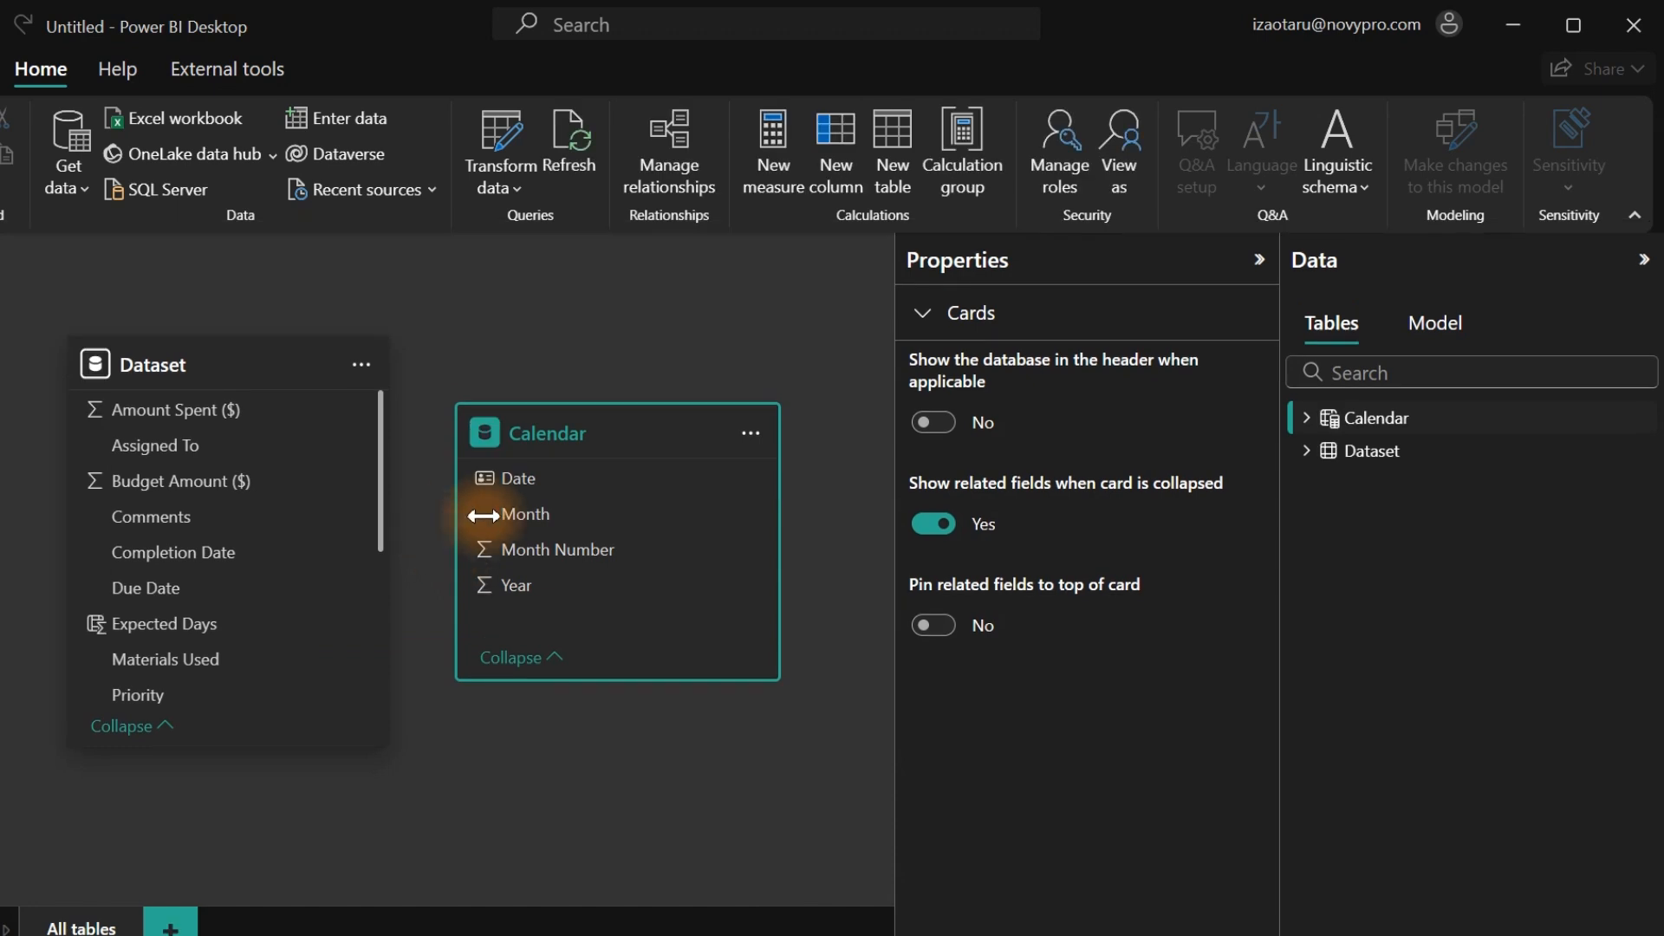
{"action": "left_click", "coordinate": [545, 477]}
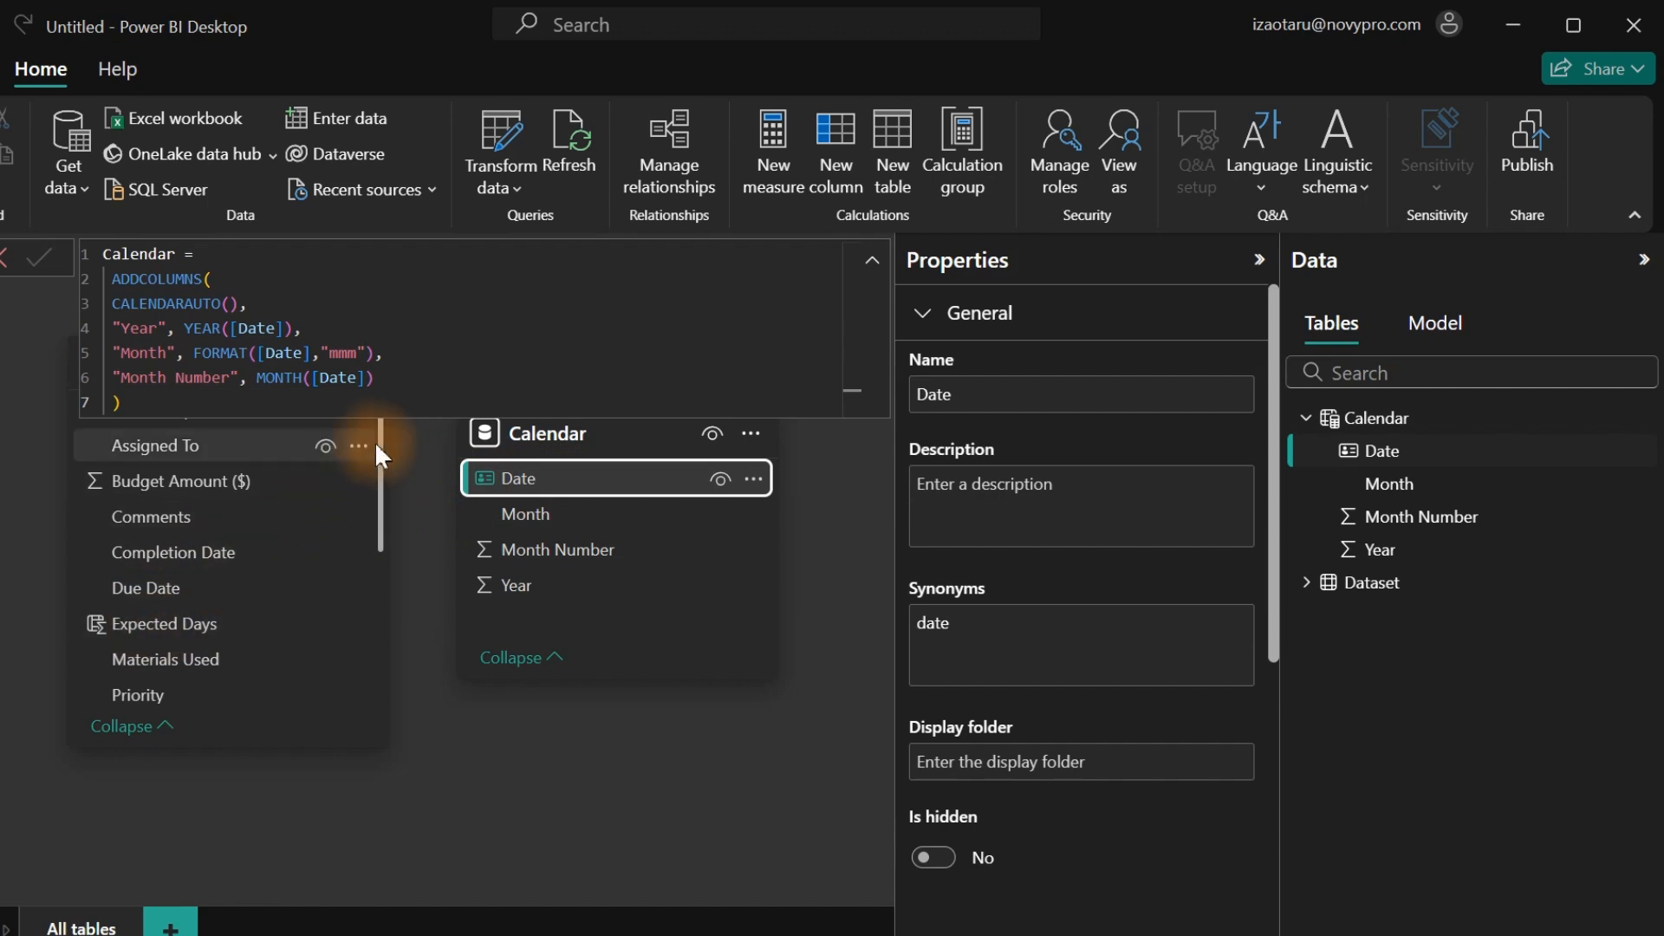
{"action": "left_click_drag", "start_coordinate": [381, 441], "coordinate": [375, 613]}
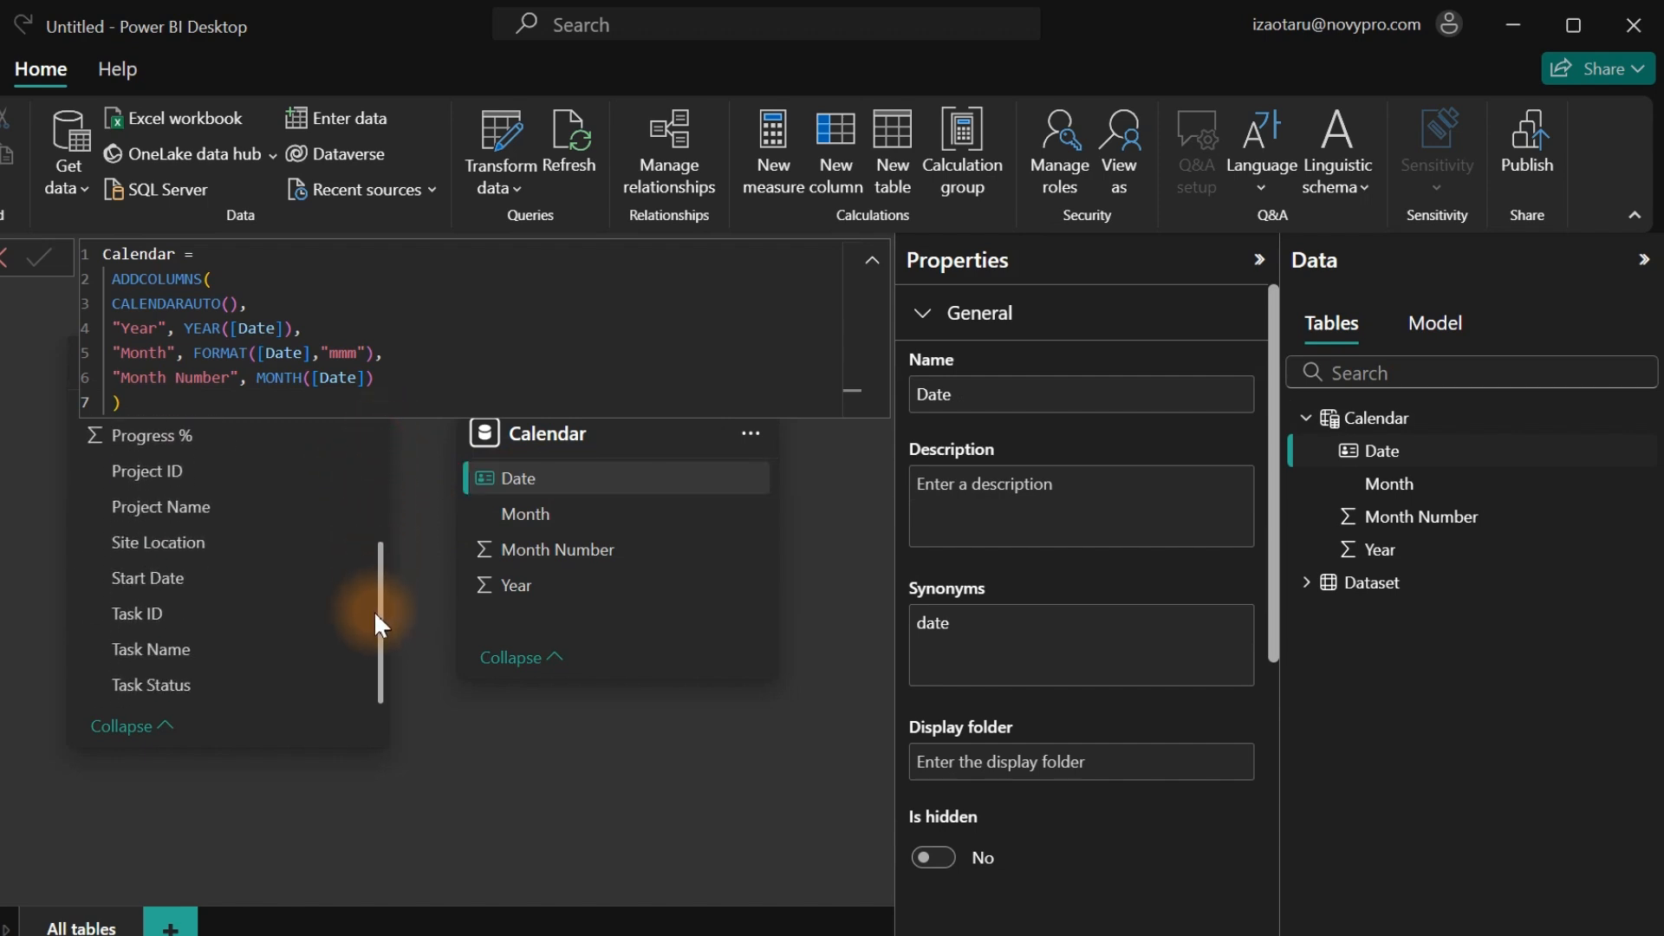
{"action": "left_click", "coordinate": [174, 579]}
{"action": "left_click_drag", "start_coordinate": [171, 579], "coordinate": [564, 484]}
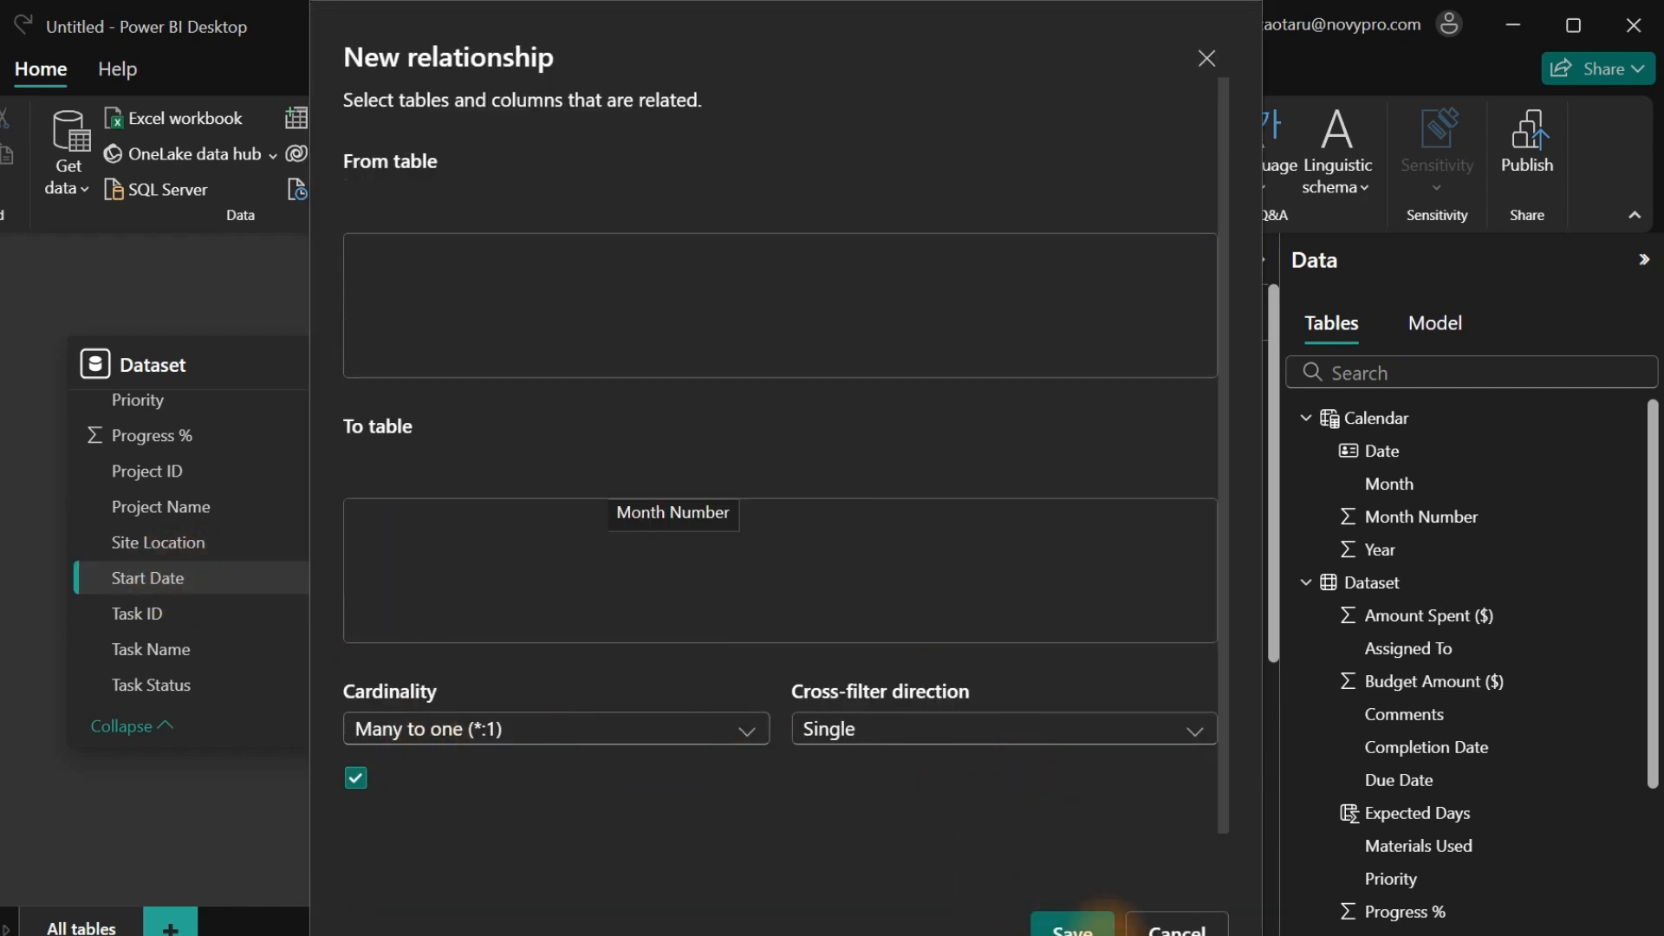
{"action": "left_click", "coordinate": [1081, 915]}
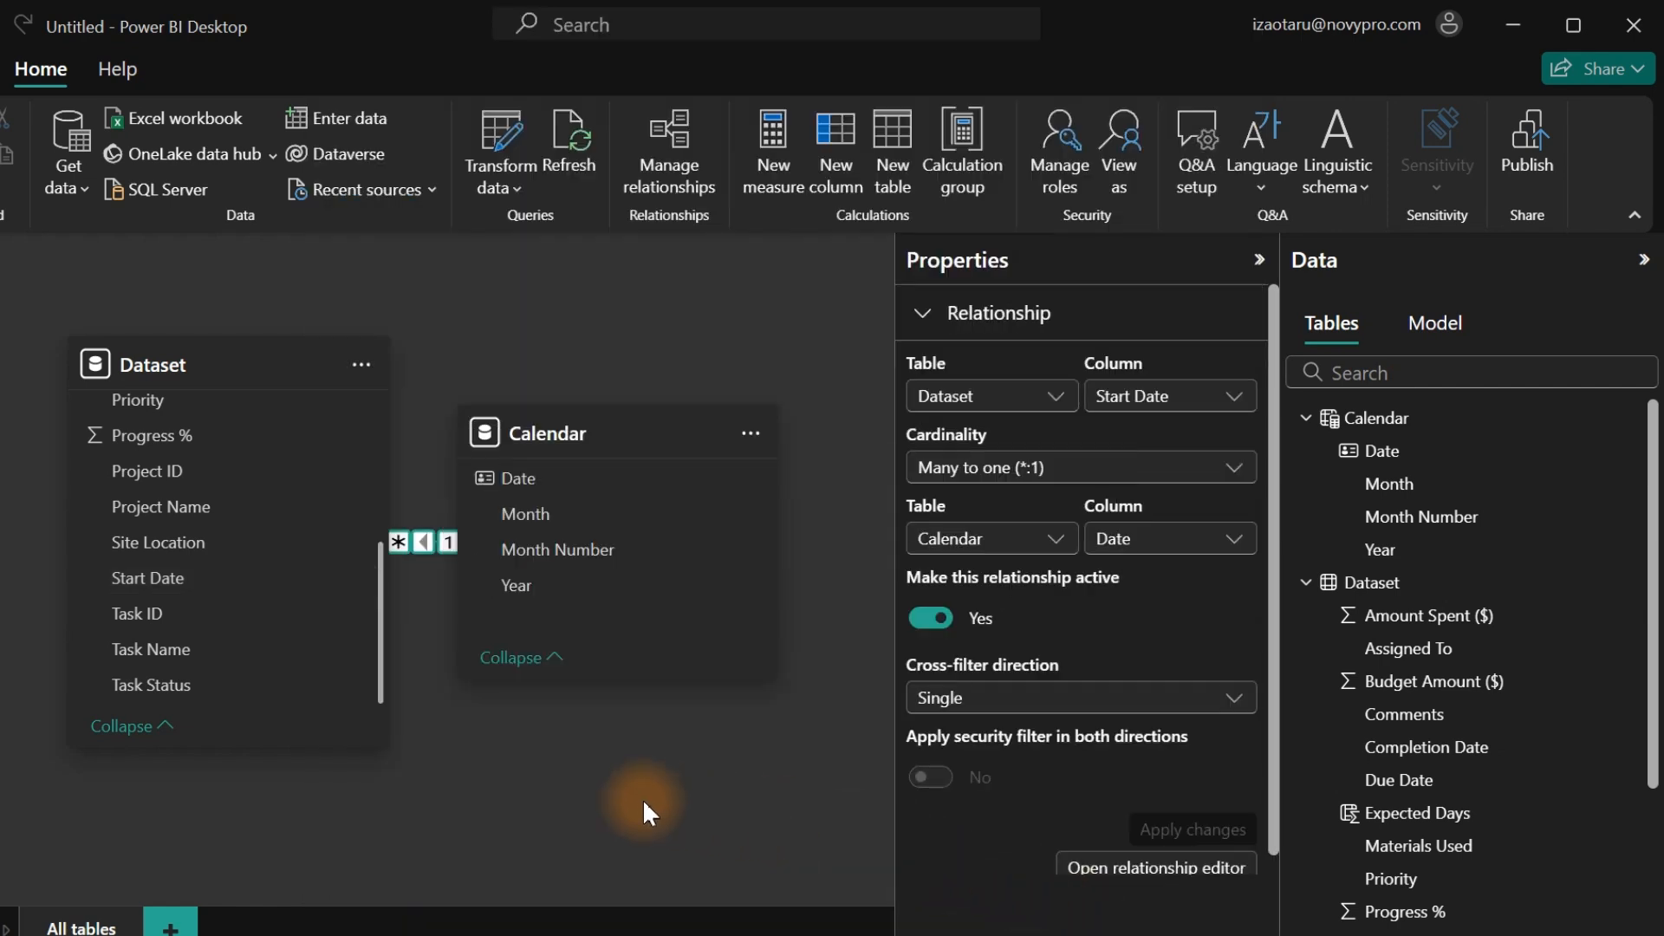
{"action": "left_click_drag", "start_coordinate": [549, 435], "coordinate": [629, 429]}
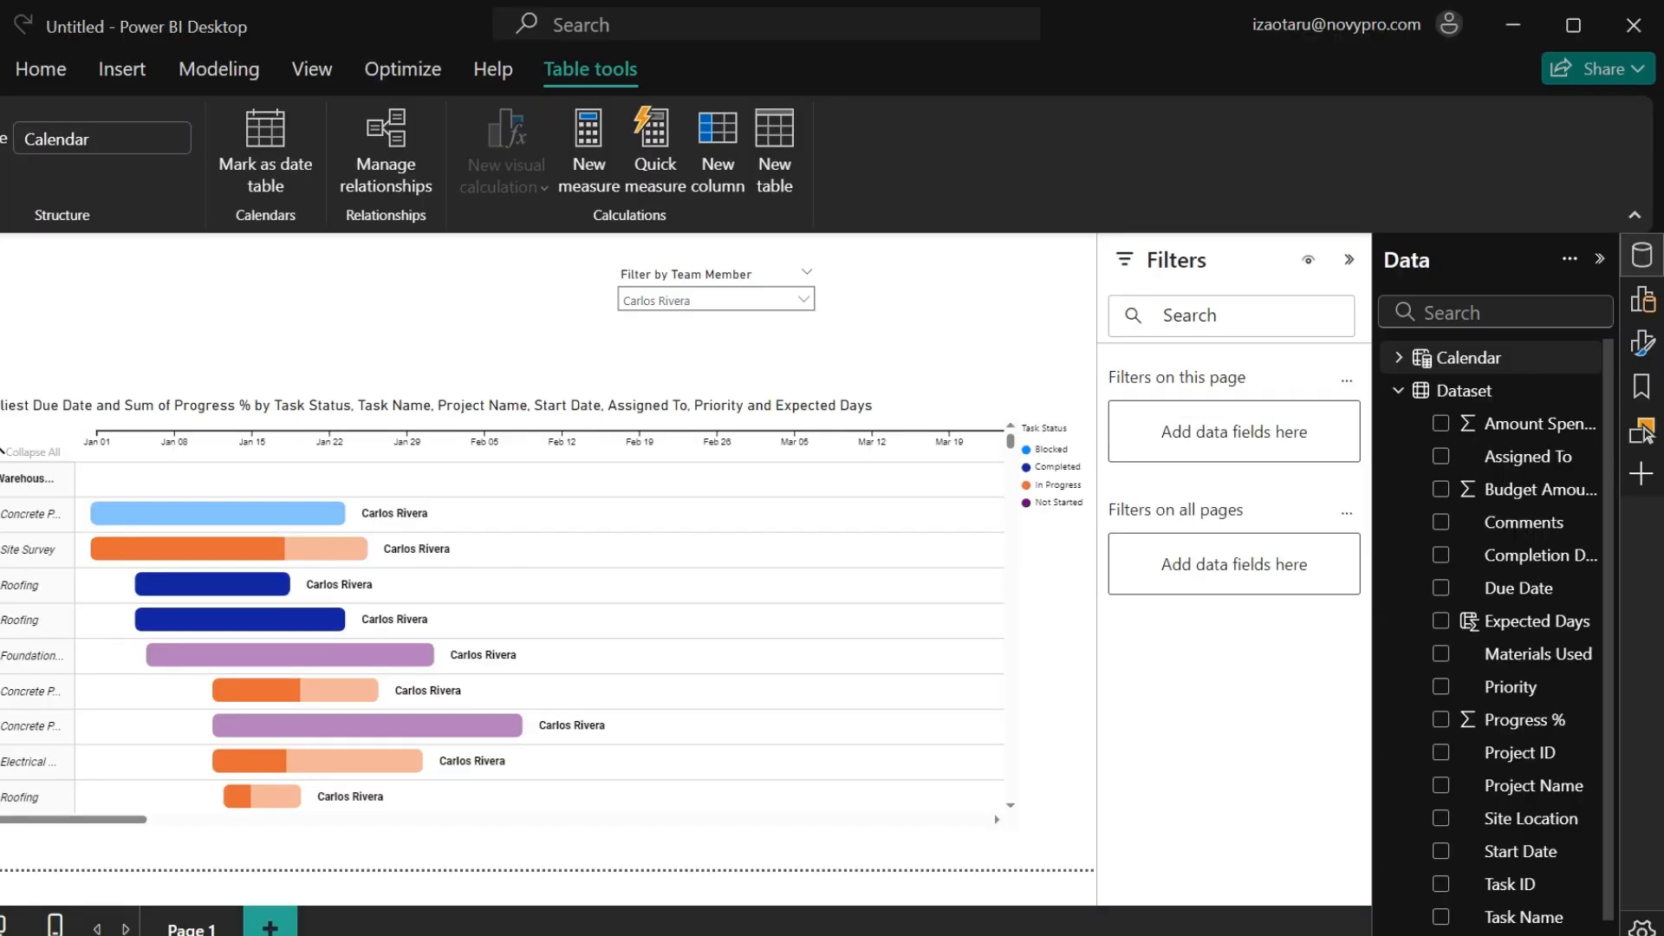
Duplicate the Filter by Team Member slicer on the report page and place the copy beside the original.
{"action": "left_click", "coordinate": [422, 307]}
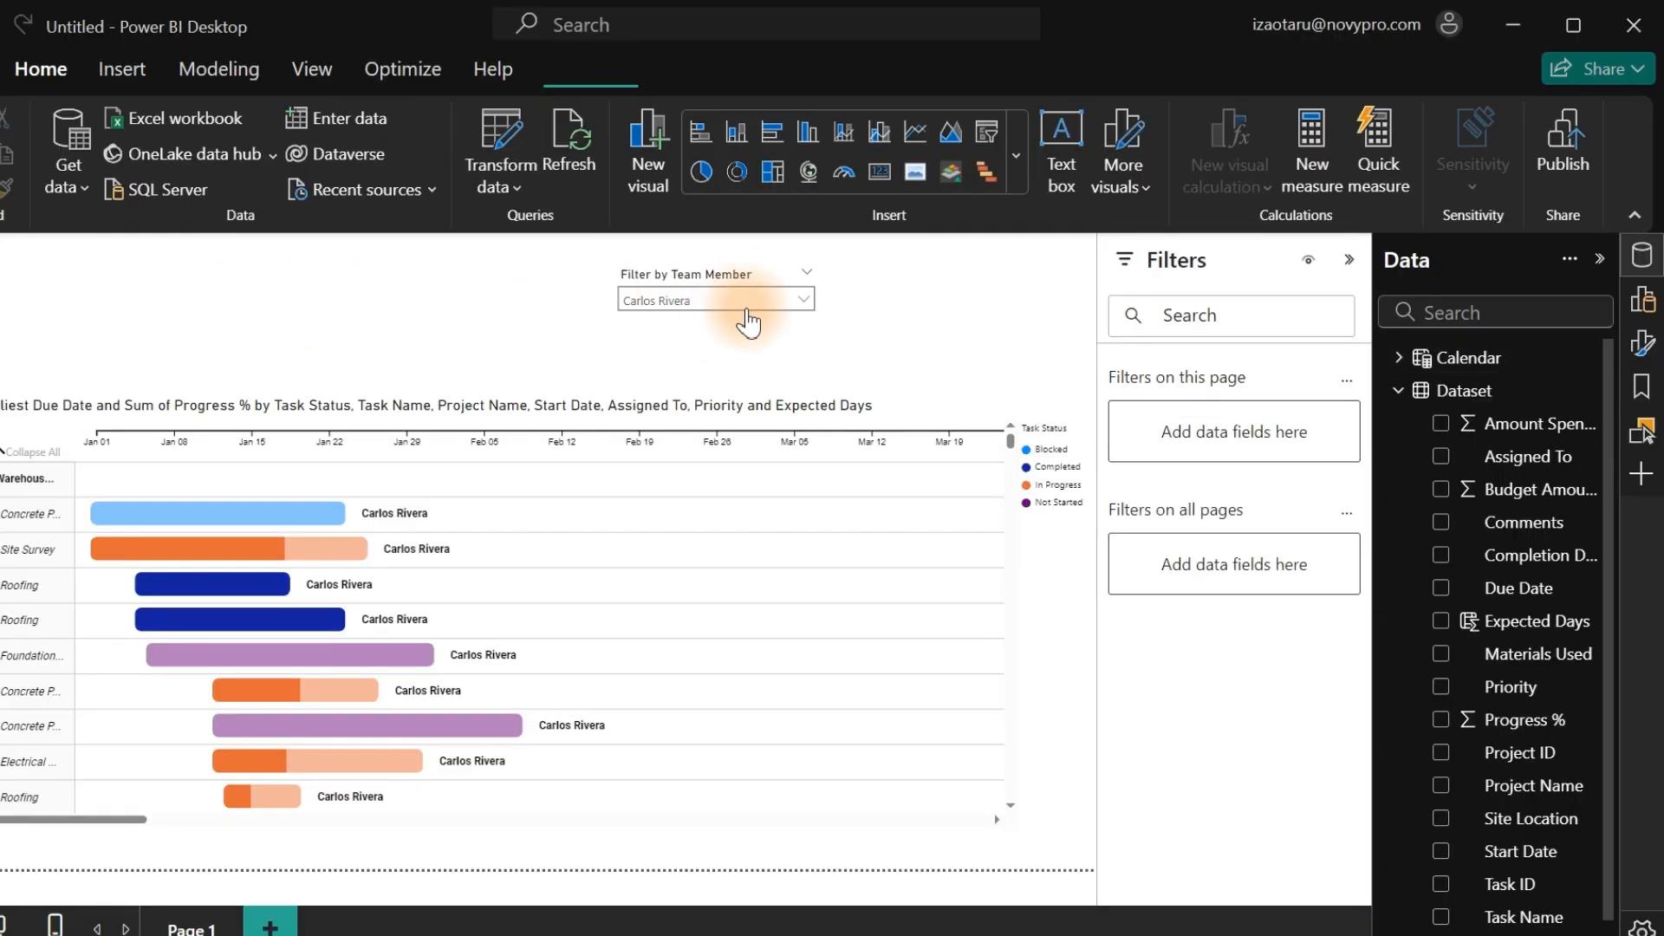
{"action": "left_click", "coordinate": [721, 267]}
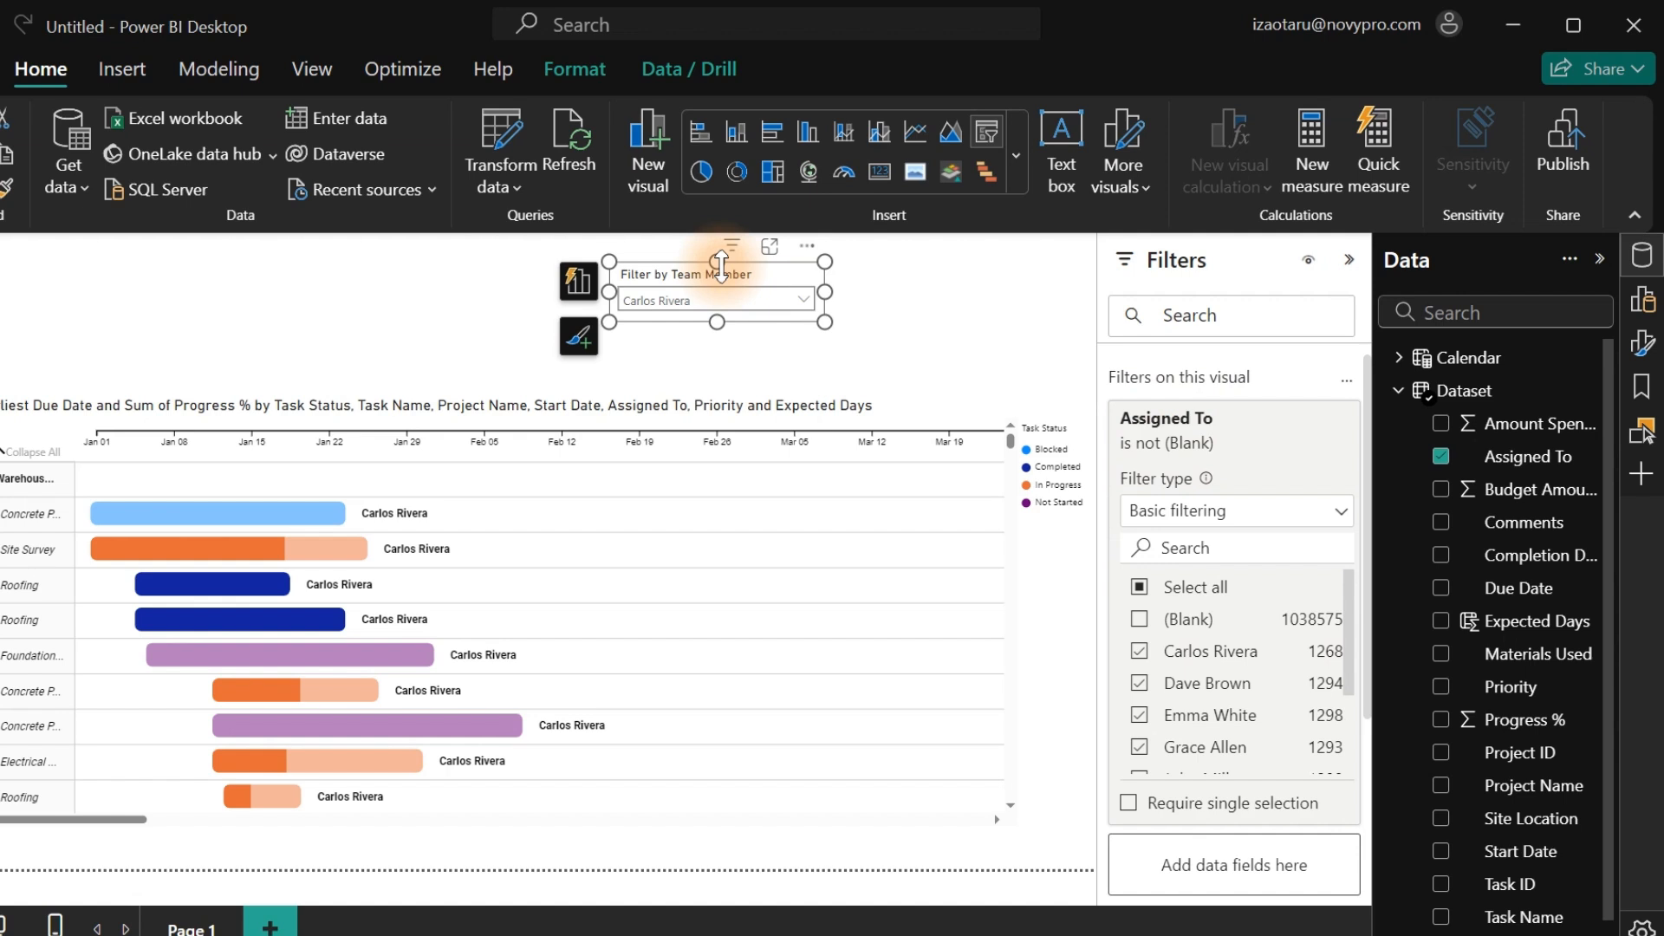
{"action": "left_click_drag", "start_coordinate": [721, 265], "coordinate": [730, 274]}
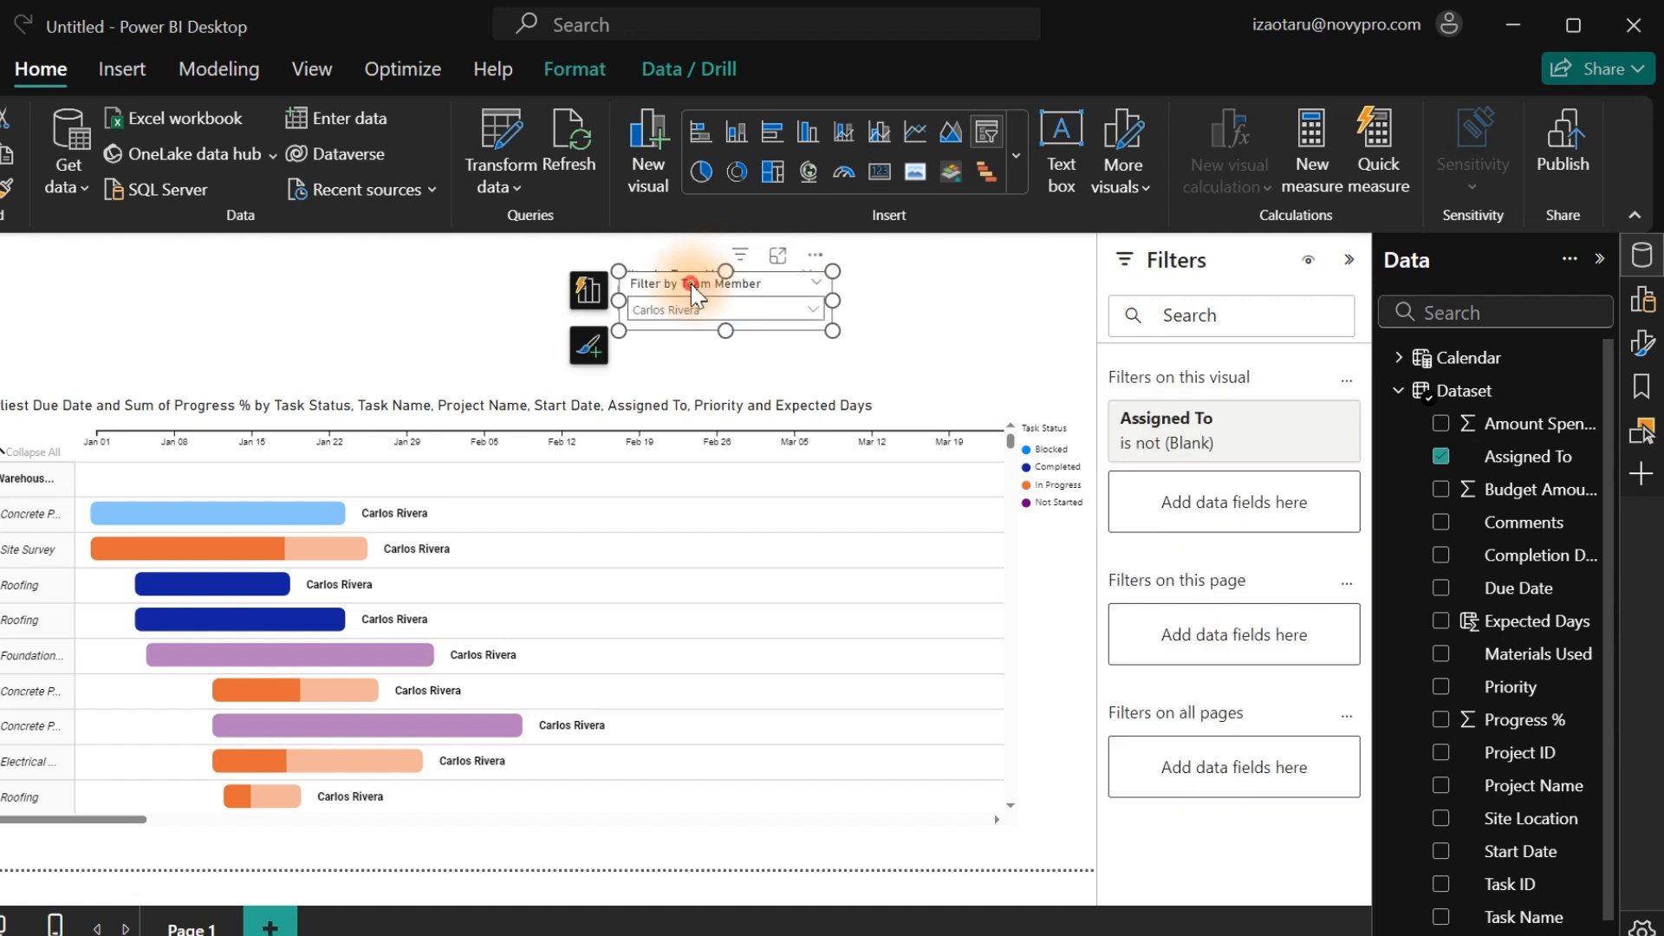
{"action": "key", "text": "ctrl+c"}
{"action": "key", "text": "ctrl+v"}
{"action": "left_click_drag", "start_coordinate": [940, 251], "coordinate": [930, 276]}
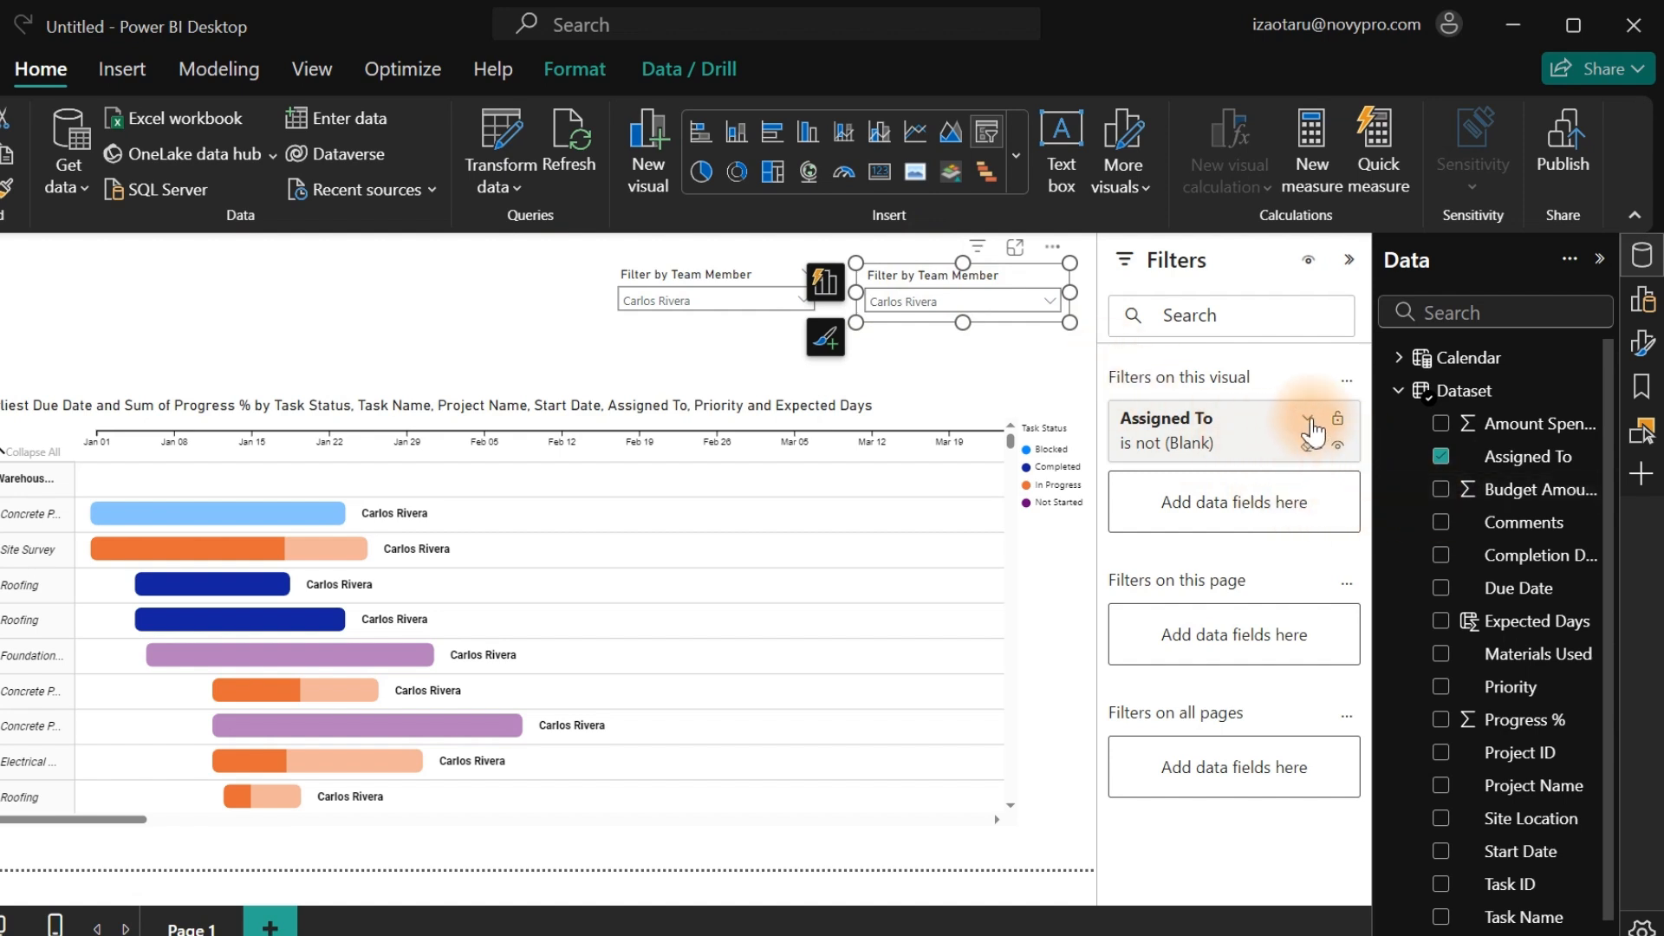
Clear the copied slicer's Assigned To filter and replace its field with Year and Month from the Calendar table.
{"action": "left_click", "coordinate": [1309, 423]}
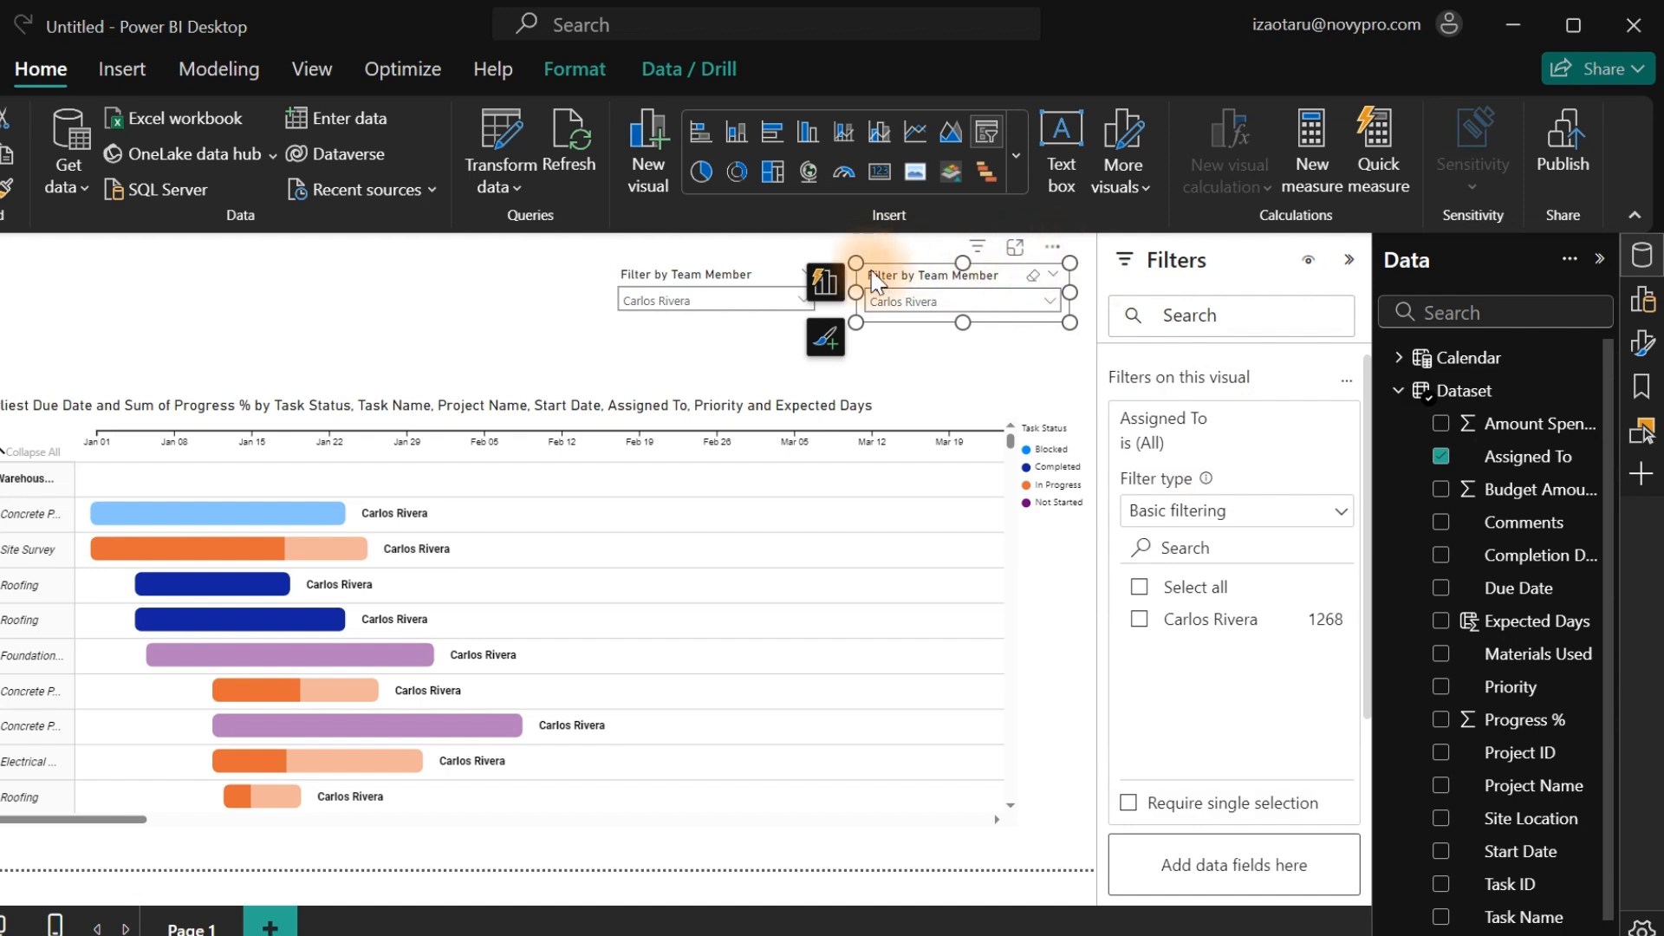
{"action": "left_click", "coordinate": [828, 290]}
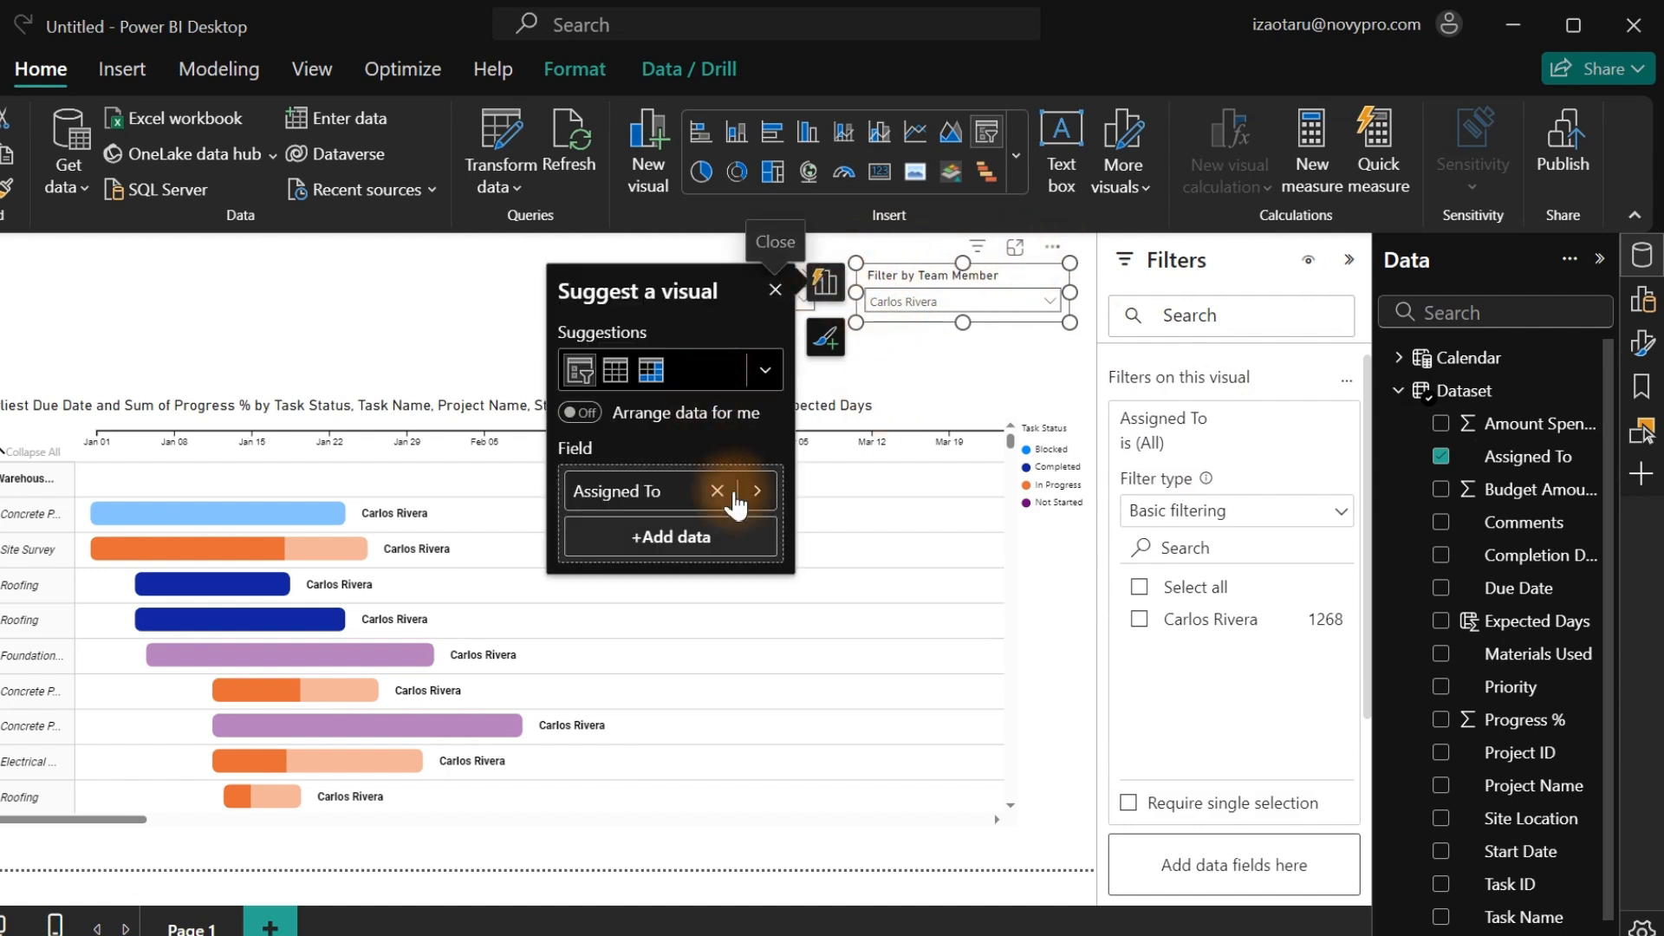
{"action": "left_click", "coordinate": [719, 491]}
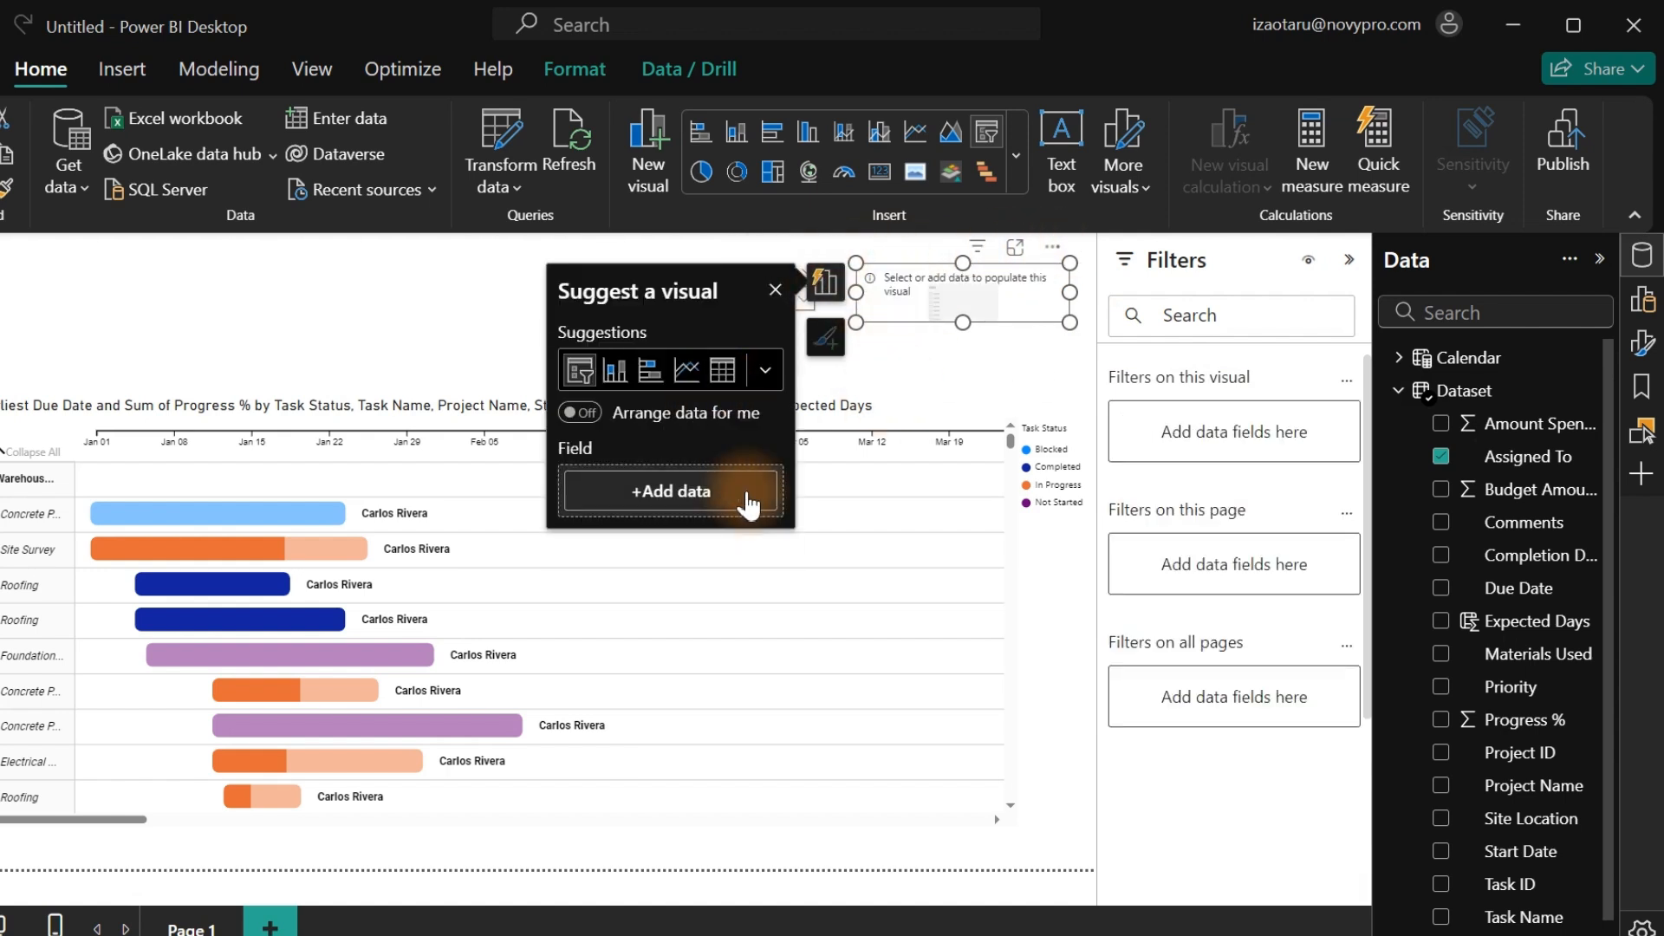
{"action": "left_click", "coordinate": [709, 490]}
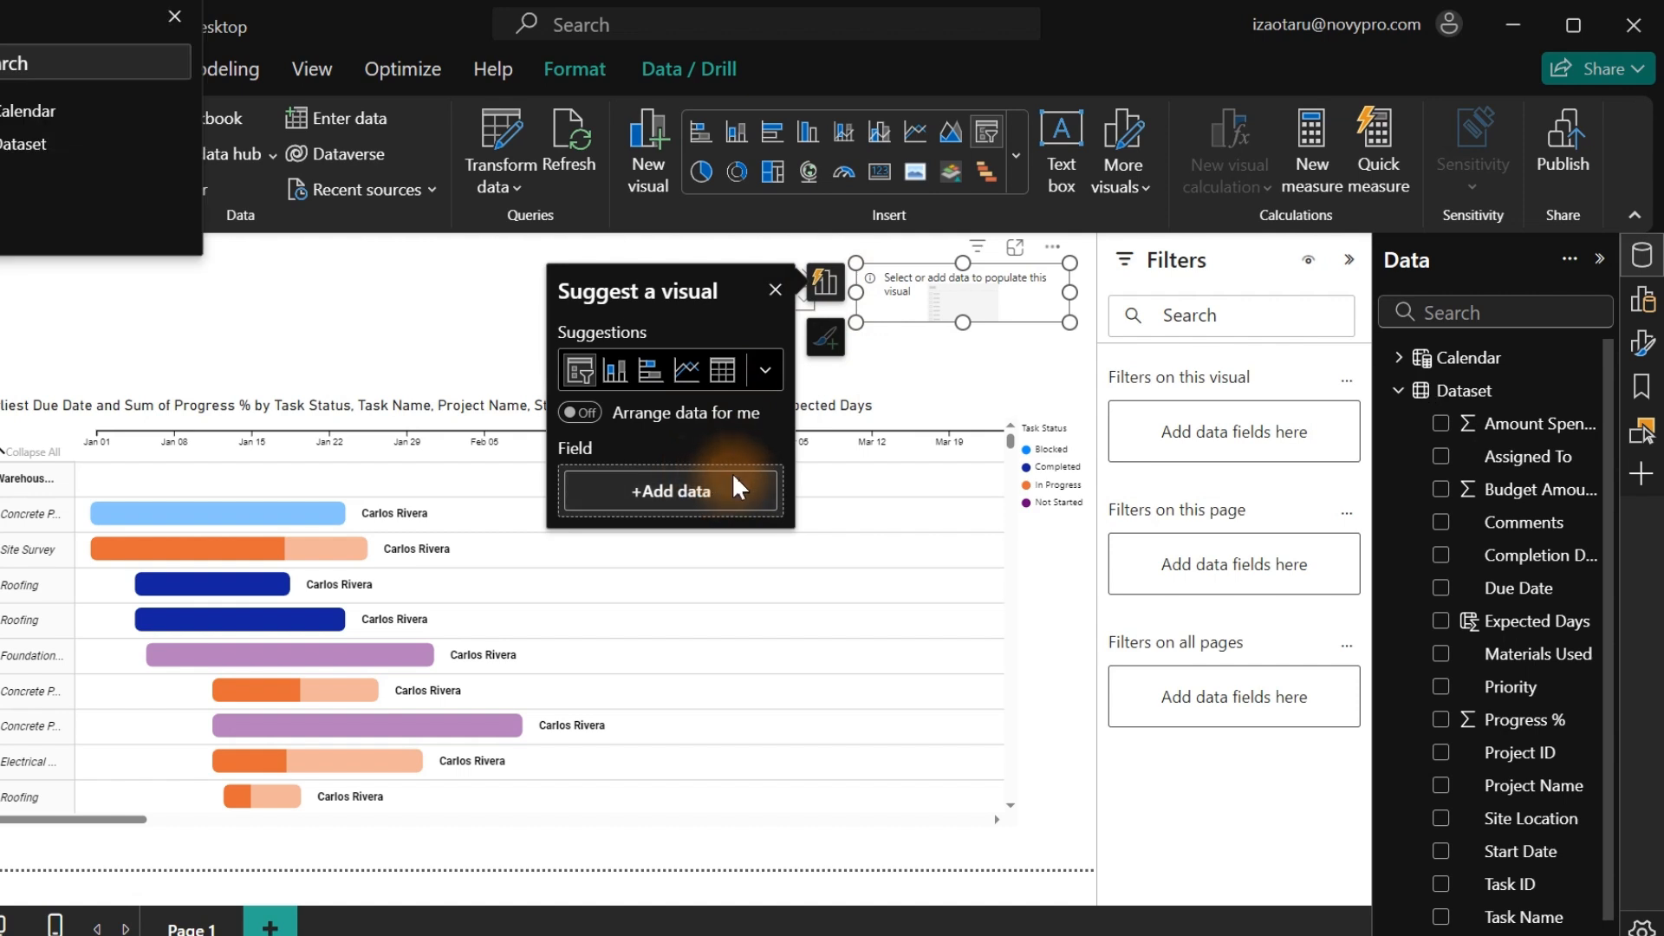
{"action": "left_click", "coordinate": [1396, 357]}
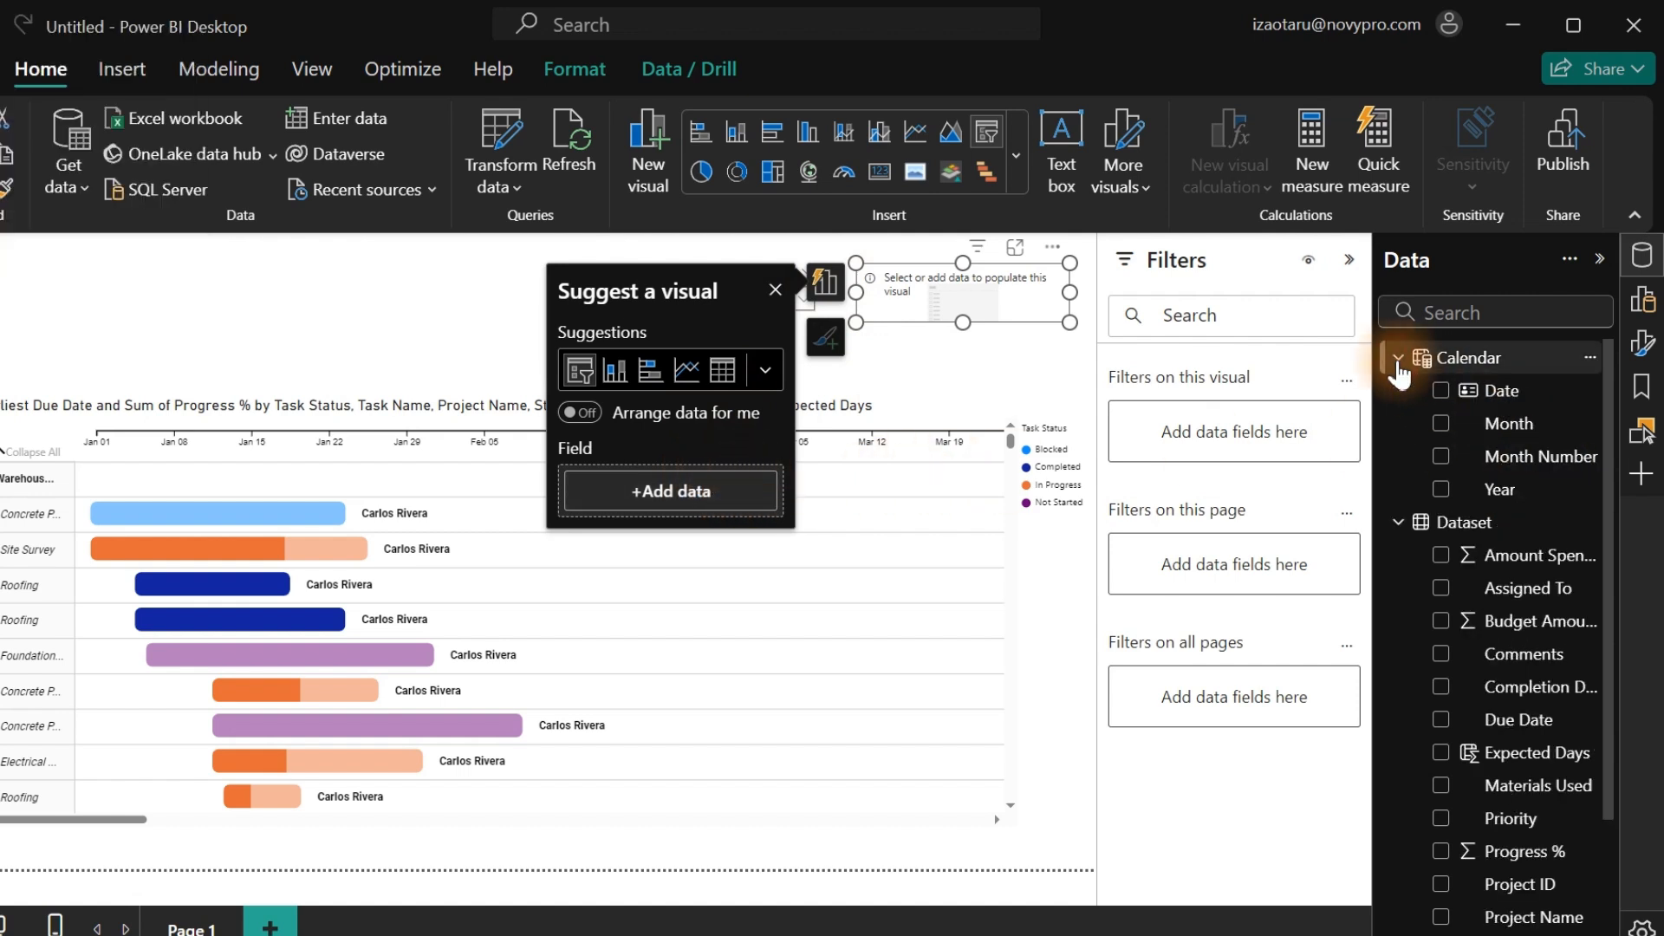
{"action": "left_click", "coordinate": [1443, 487]}
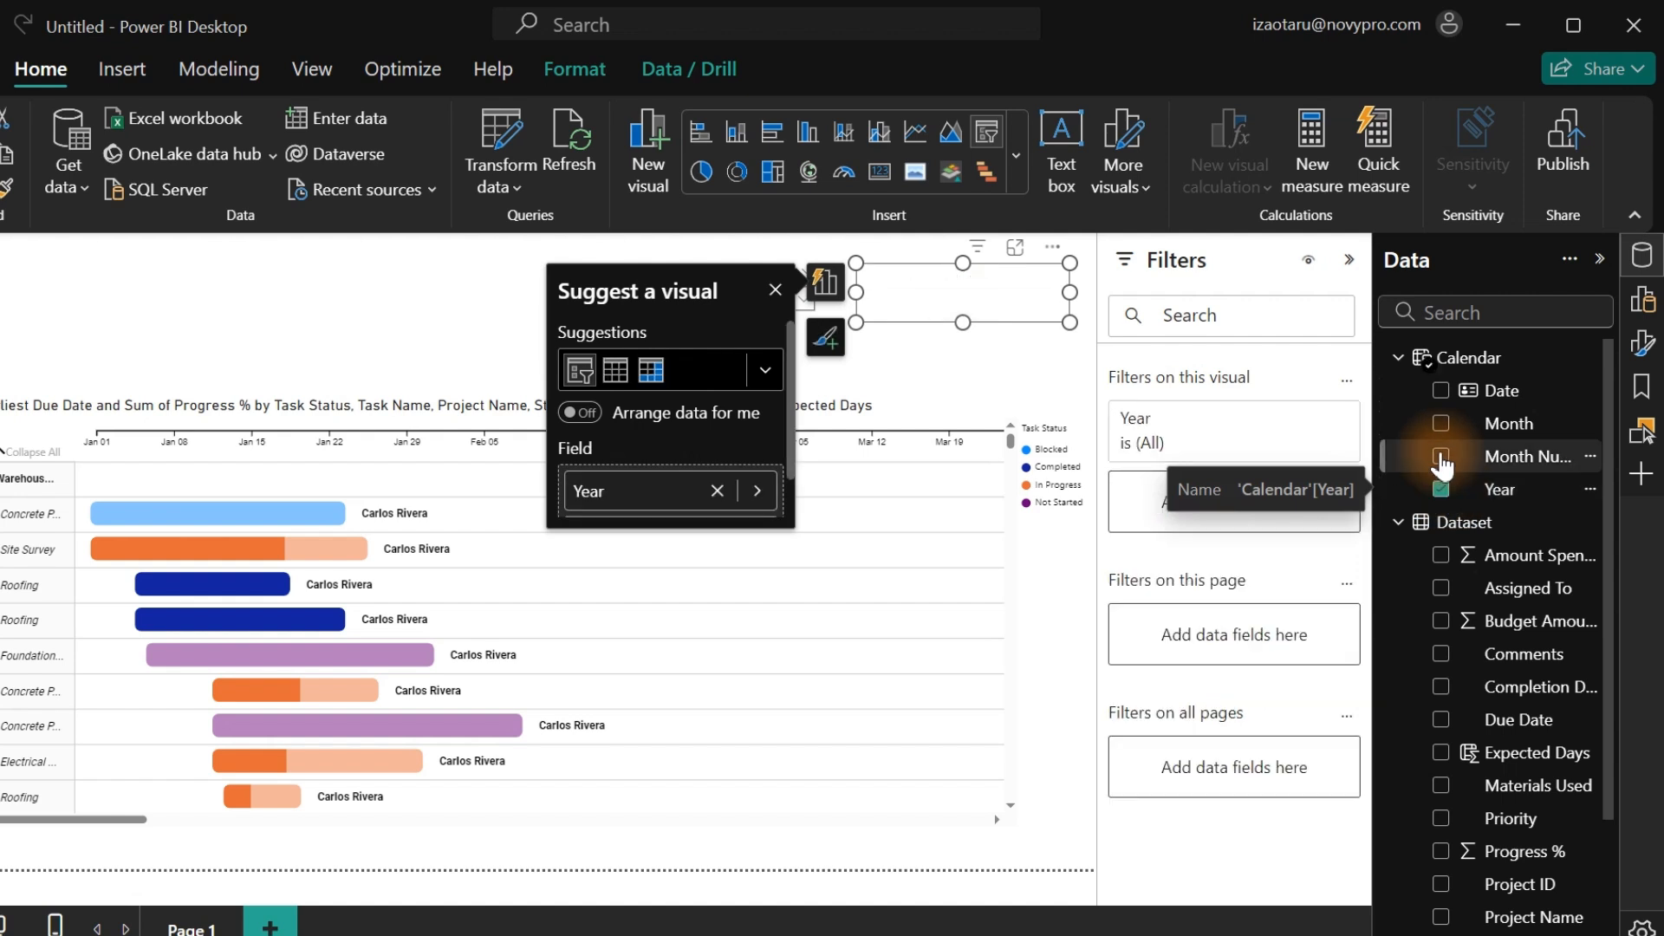
{"action": "left_click", "coordinate": [1441, 424]}
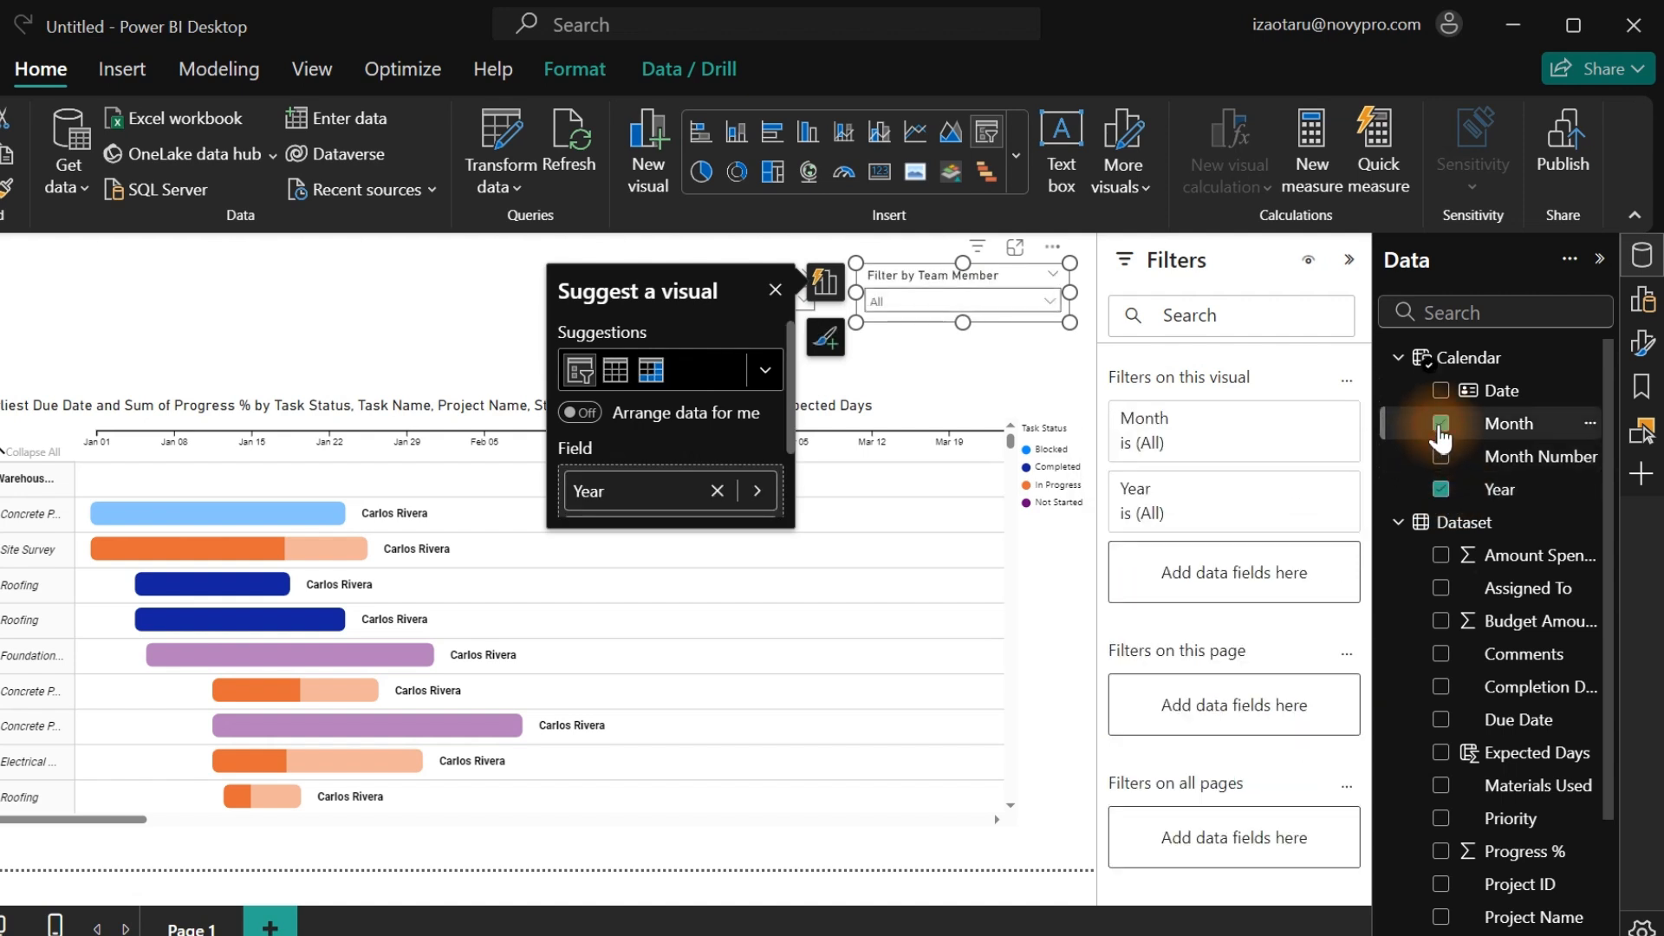
Exclude (Blank) from the date slicer through its visual-level Month filter, and check the slicer's list of years.
{"action": "left_click", "coordinate": [1023, 303]}
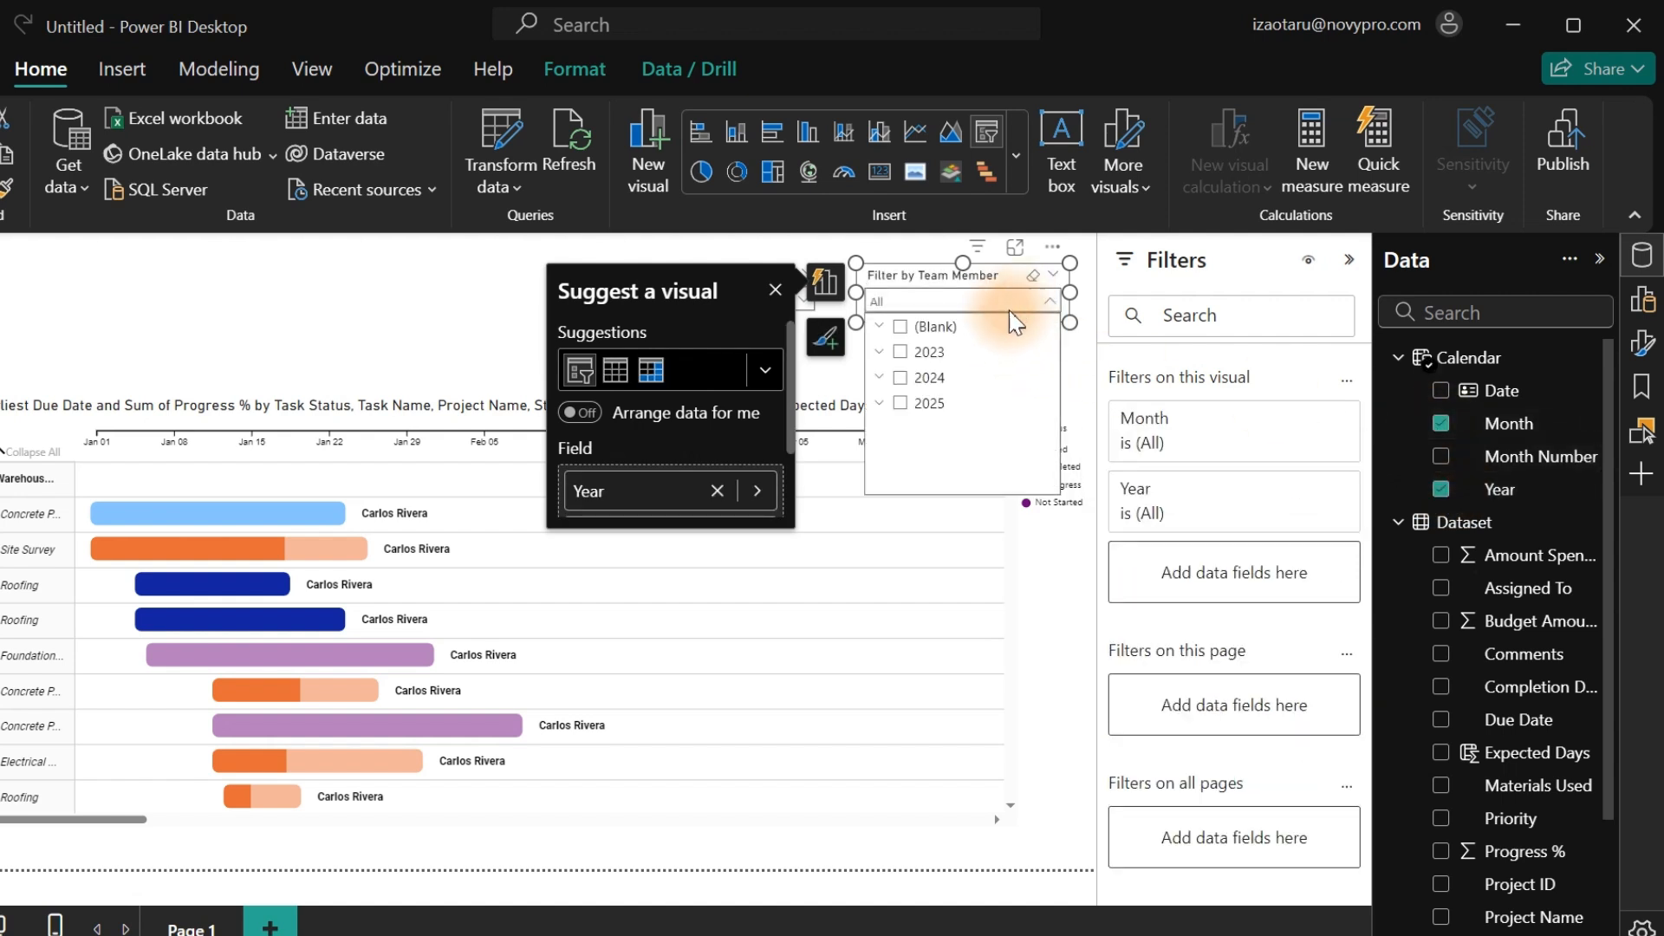
{"action": "left_click", "coordinate": [961, 274]}
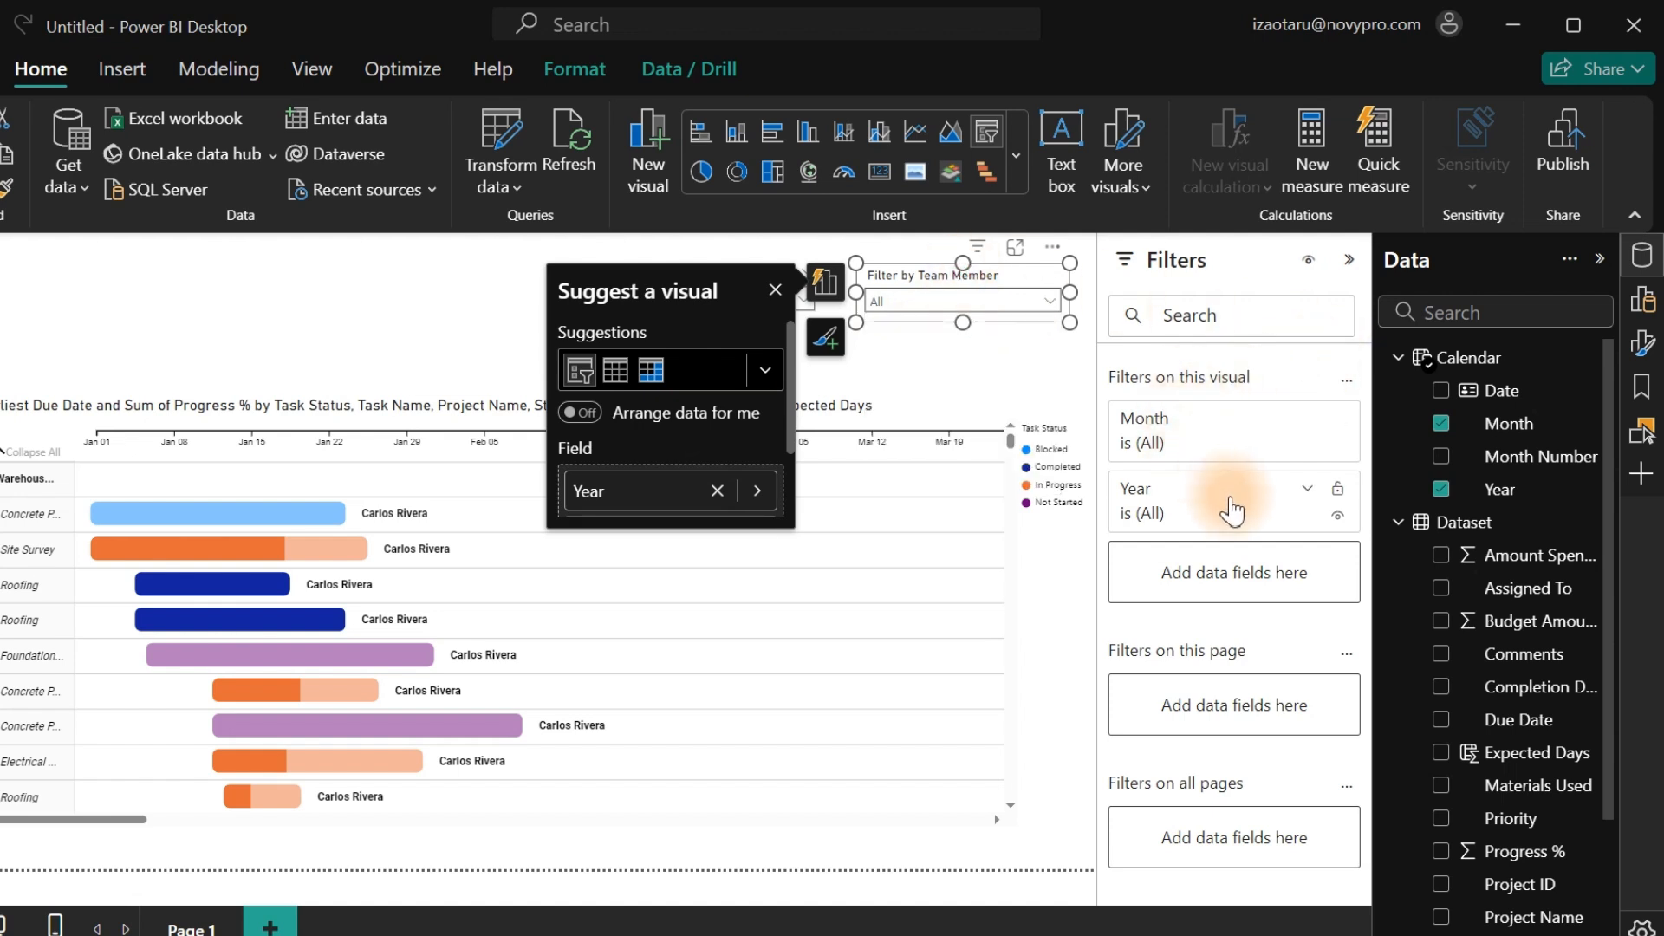
{"action": "left_click", "coordinate": [1302, 420]}
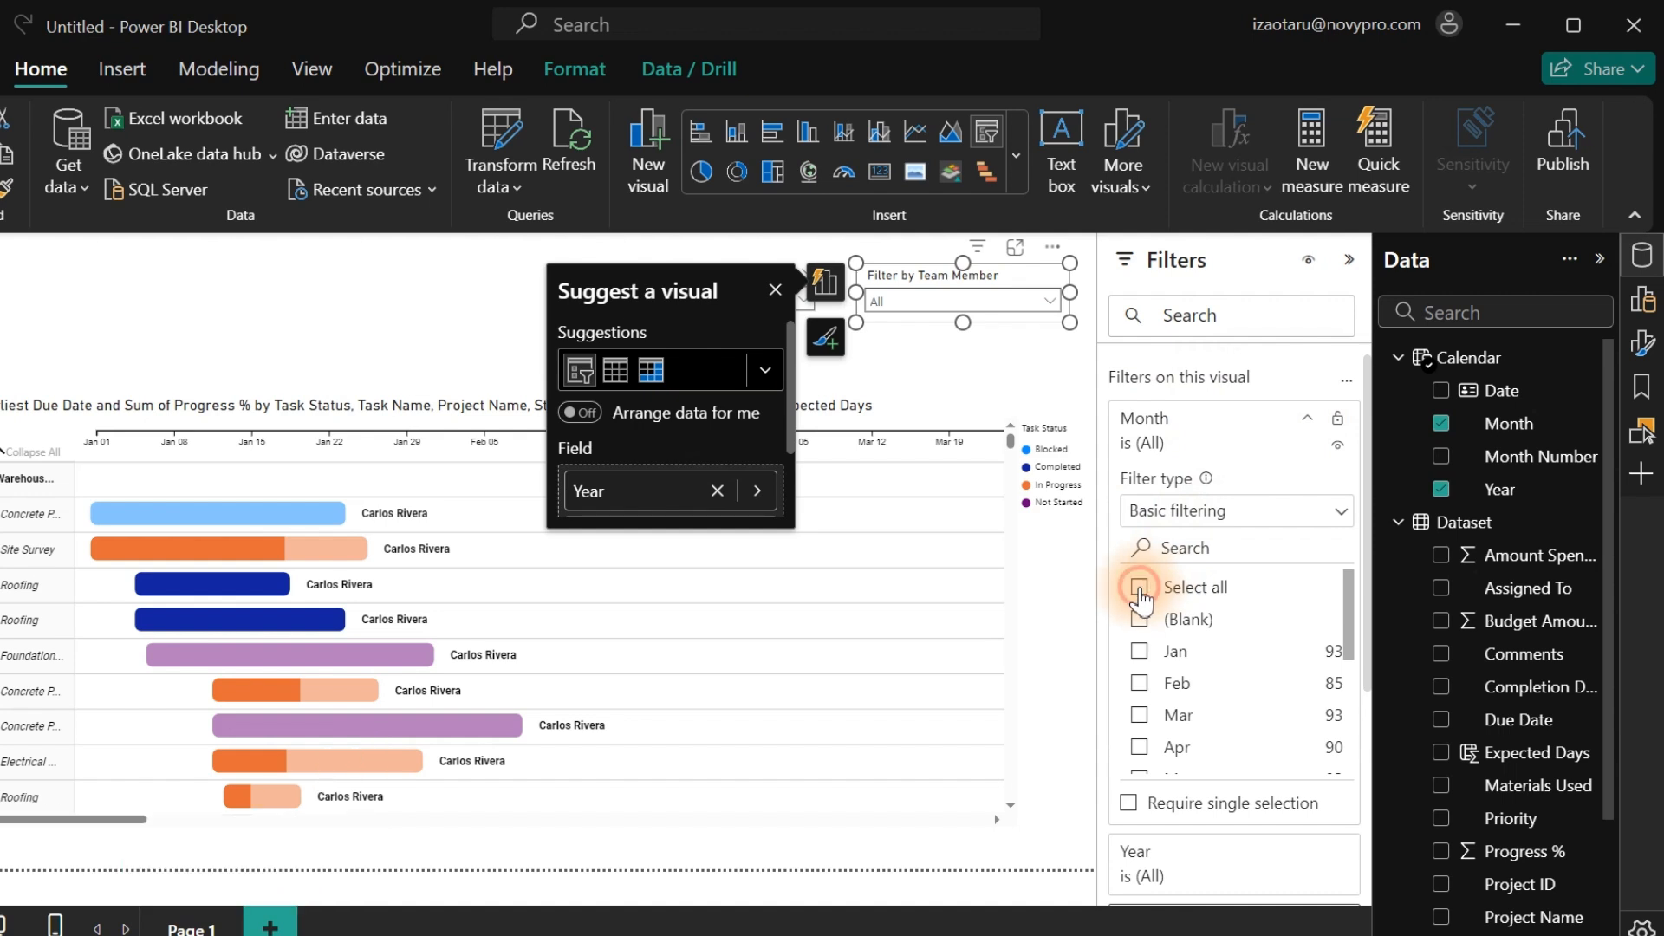
{"action": "left_click", "coordinate": [1139, 586]}
{"action": "left_click", "coordinate": [1140, 621]}
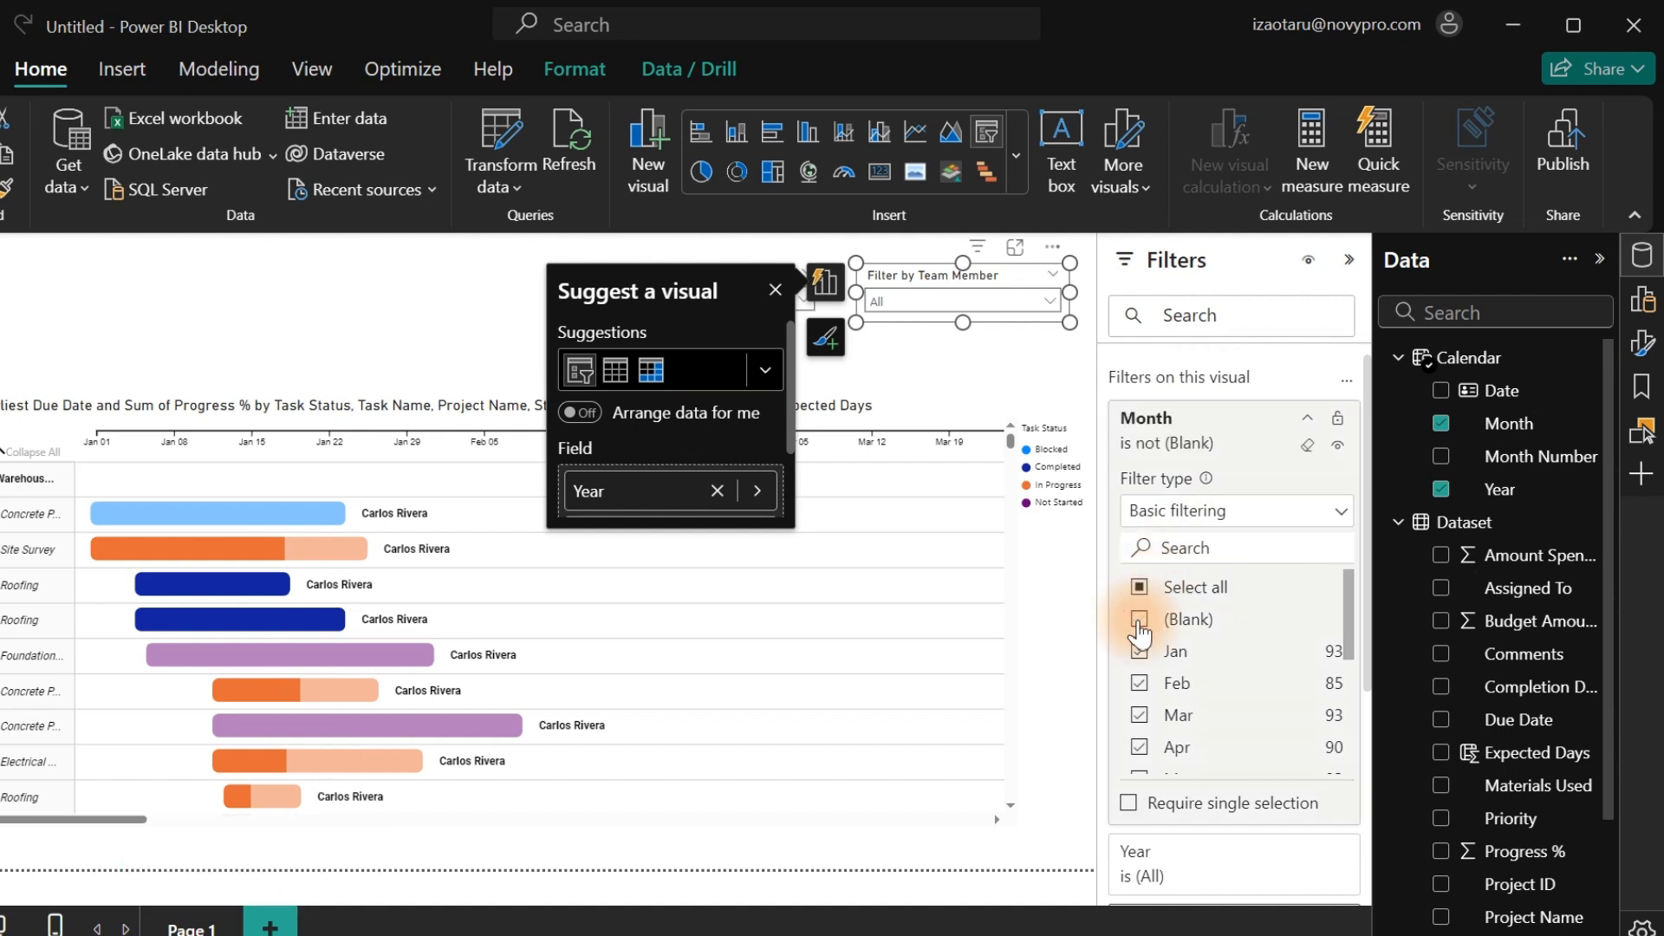
{"action": "left_click", "coordinate": [1048, 298]}
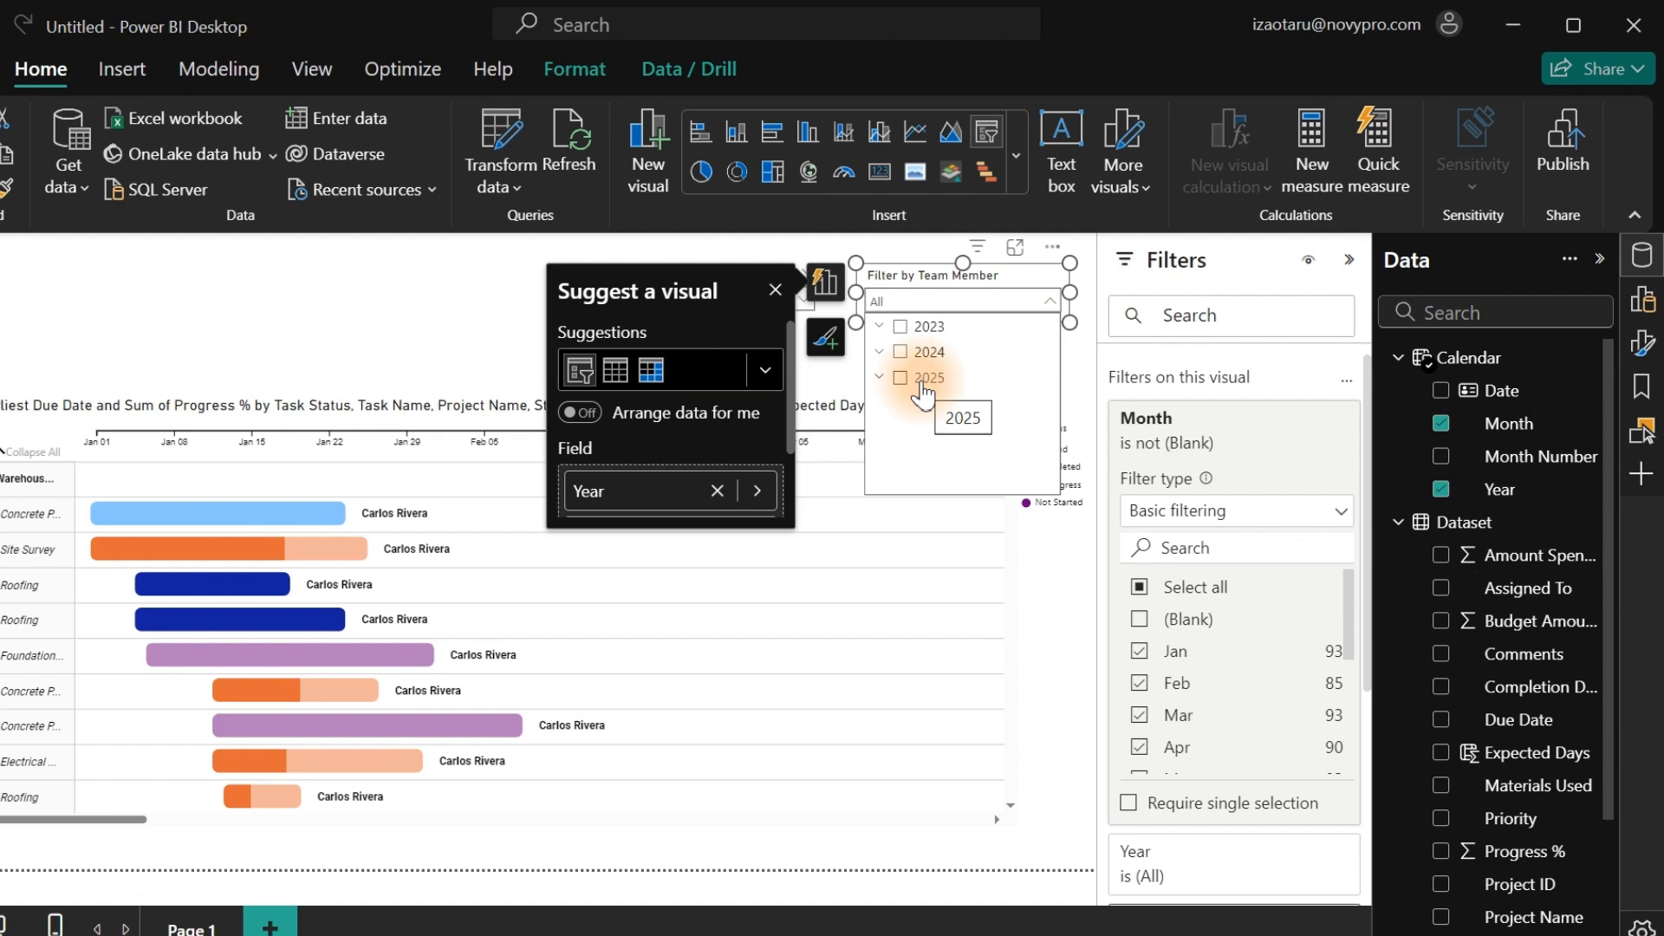
{"action": "left_click", "coordinate": [1308, 418]}
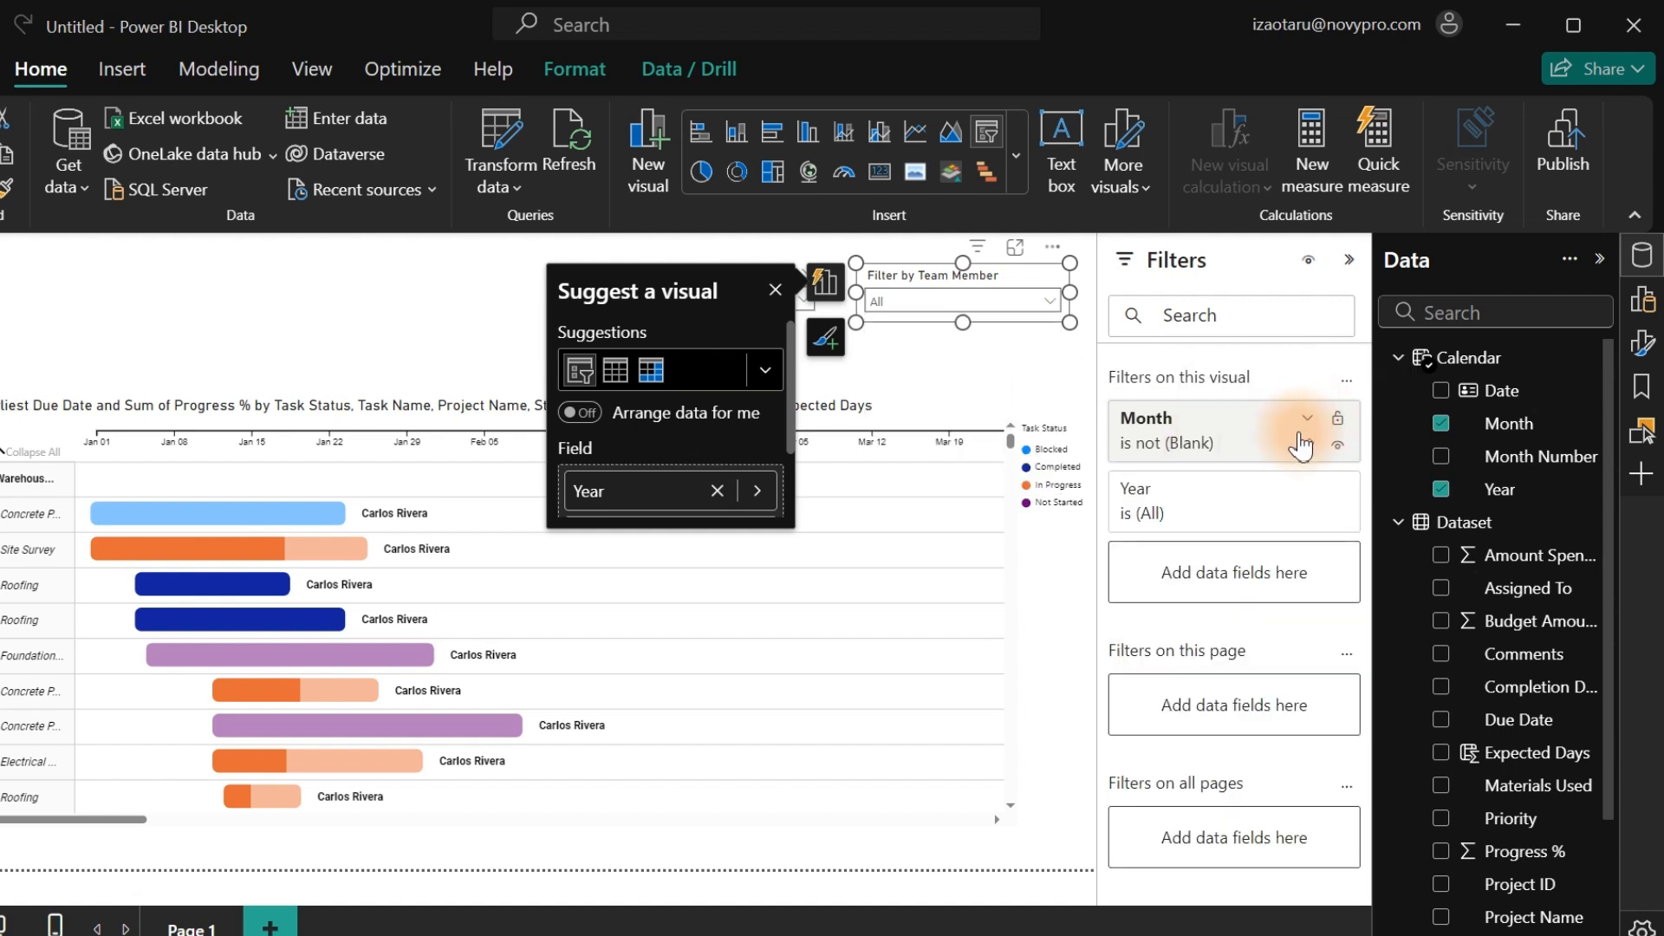
Filter the report to 2023 with the Year and Month slicer.
{"action": "left_click", "coordinate": [1306, 486]}
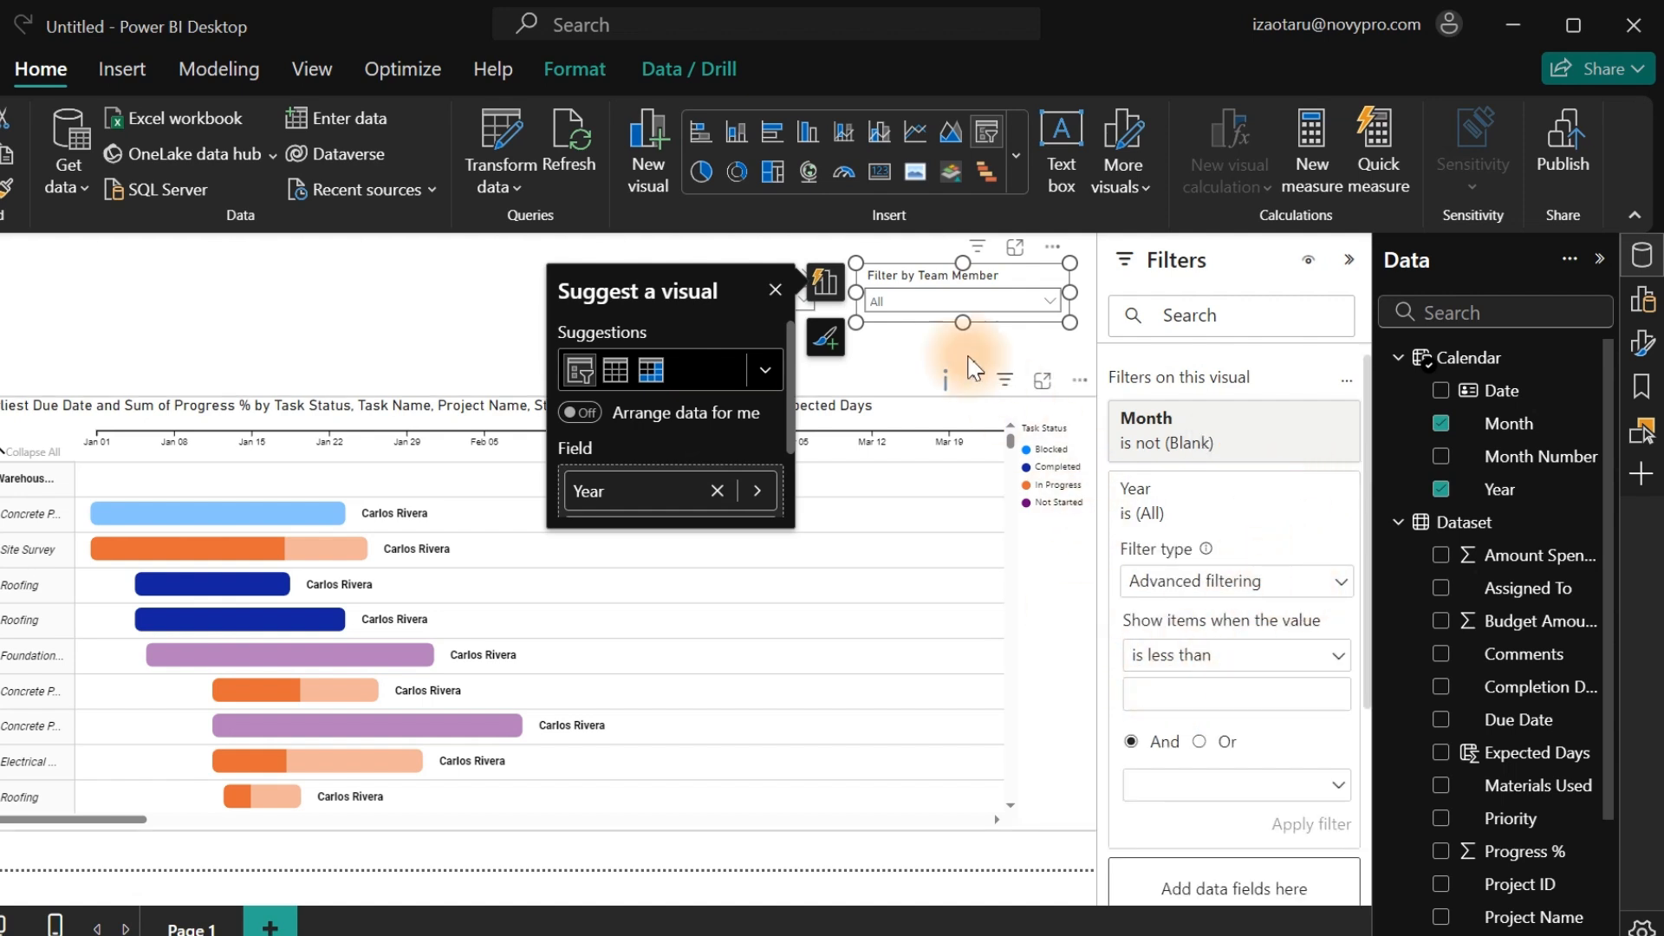
{"action": "left_click", "coordinate": [421, 293]}
{"action": "left_click", "coordinate": [945, 301]}
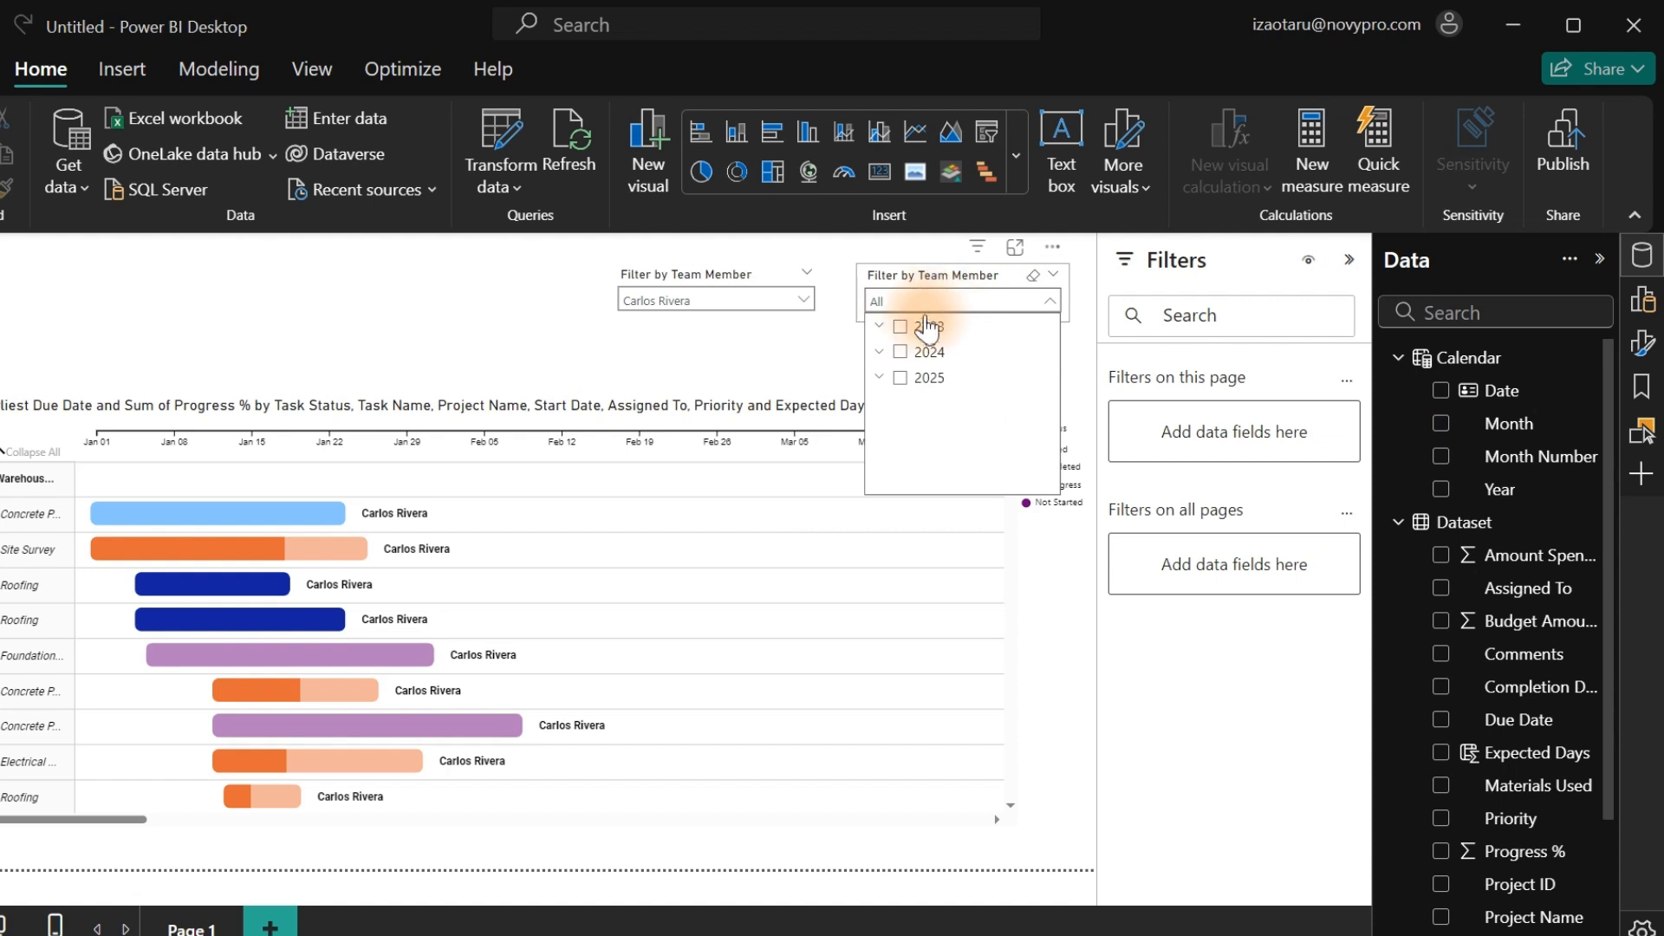
{"action": "left_click", "coordinate": [907, 330]}
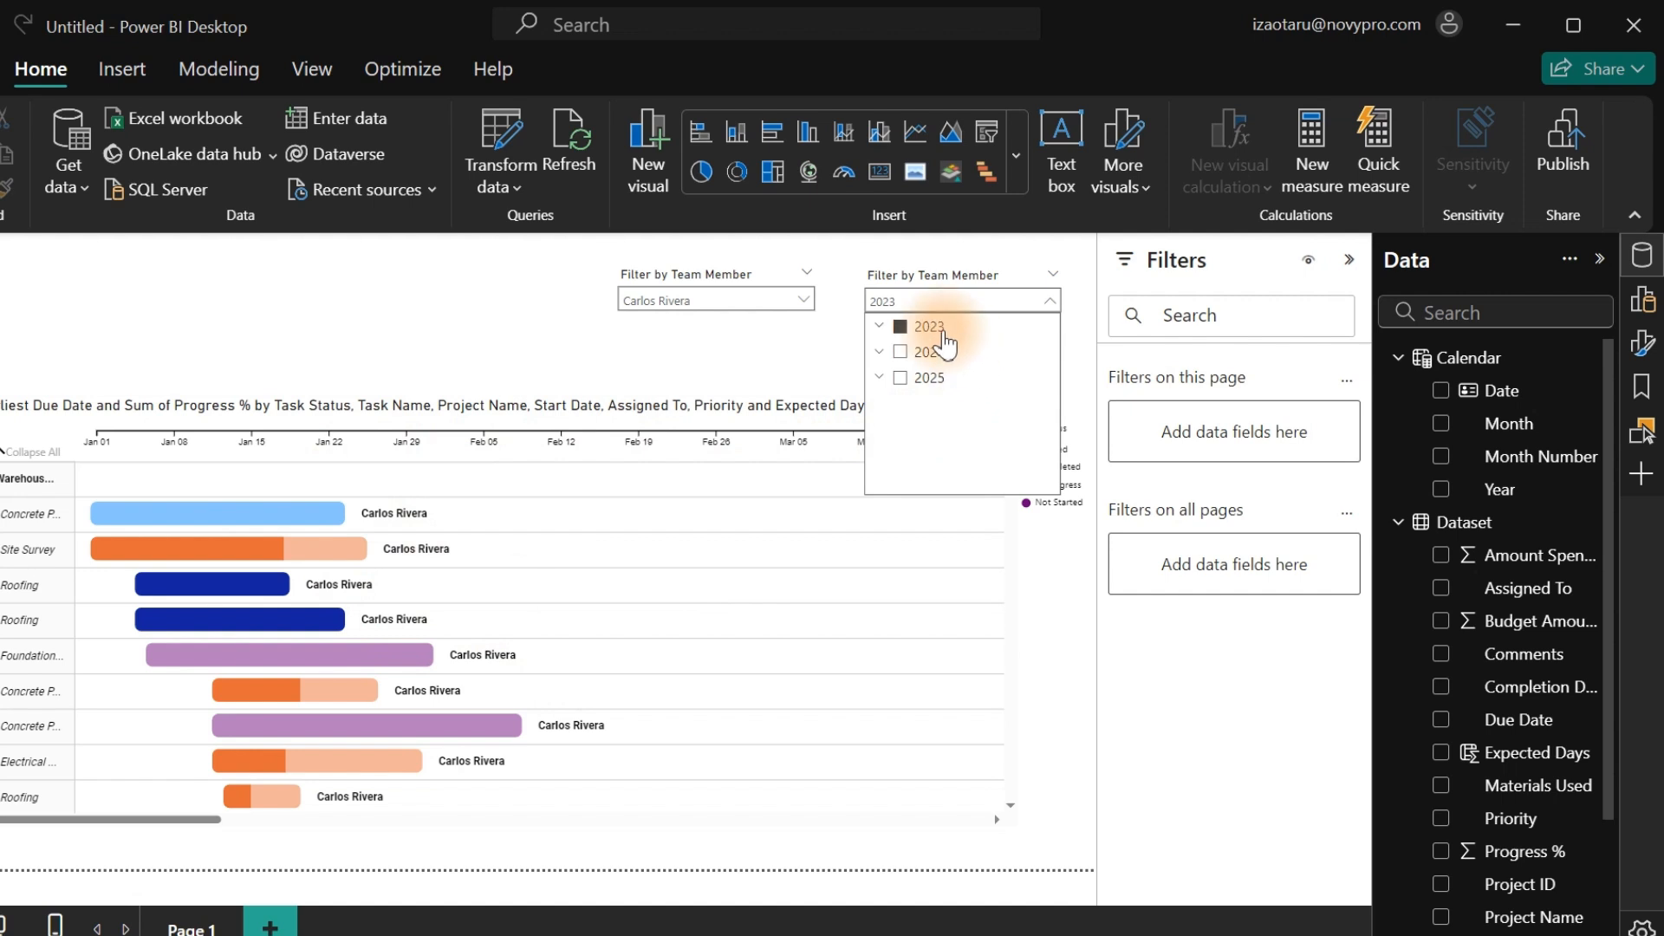
{"action": "left_click", "coordinate": [386, 303]}
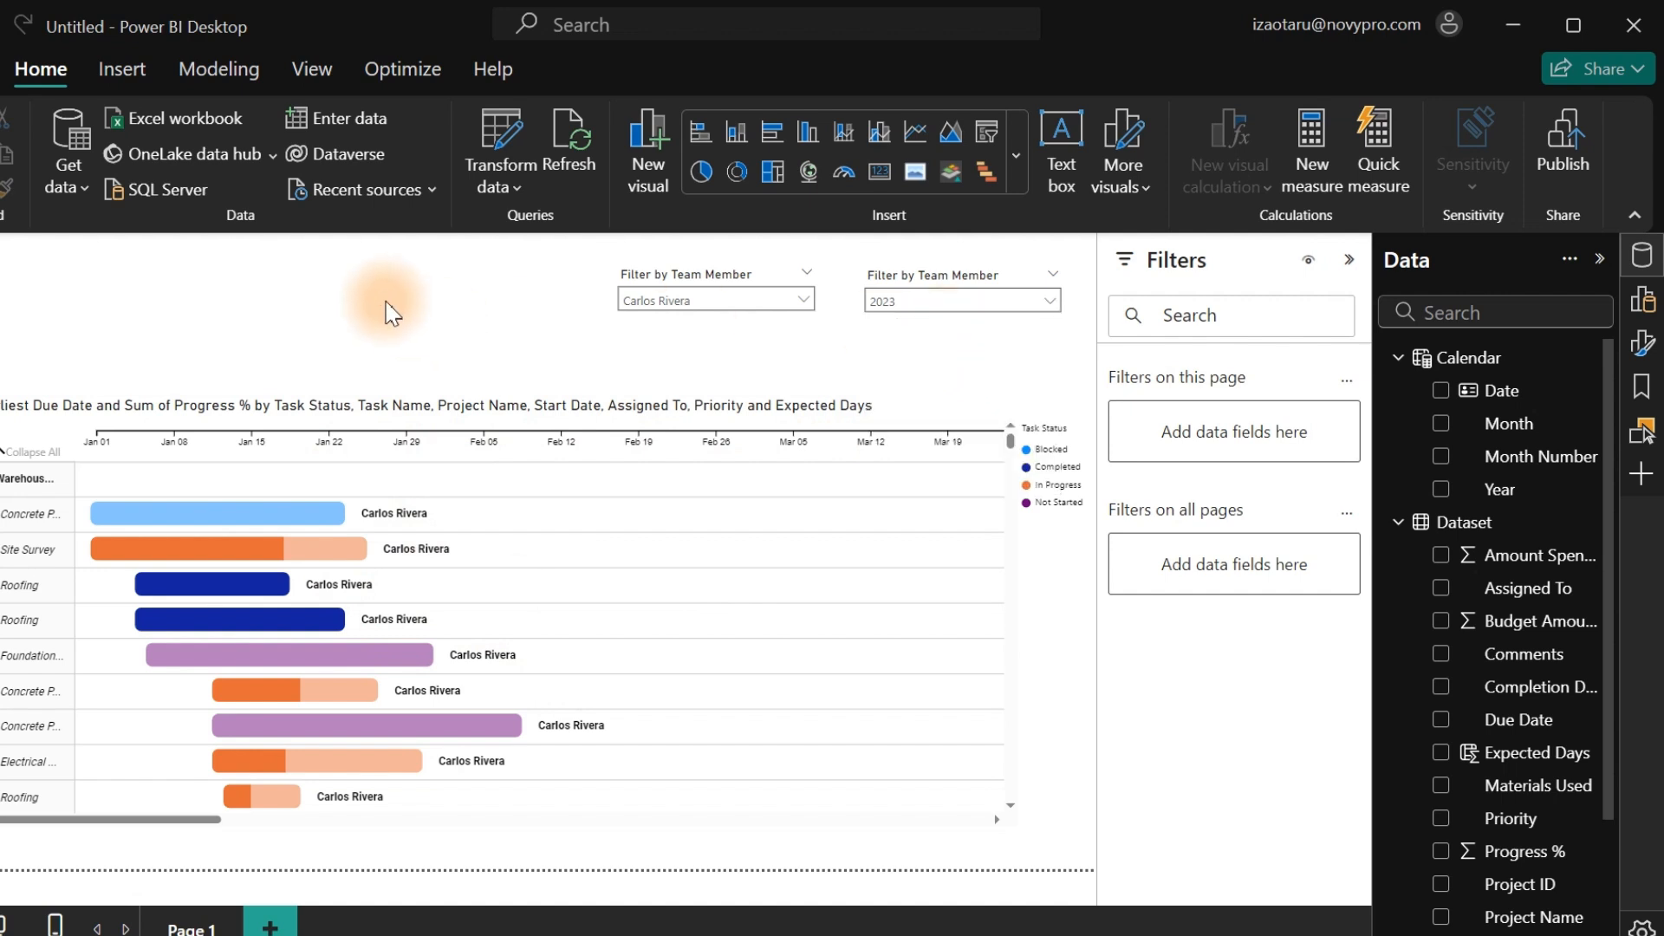
Set the Gantt chart's legend position to Top Center and its legend text size to 11.
{"action": "left_click", "coordinate": [939, 419]}
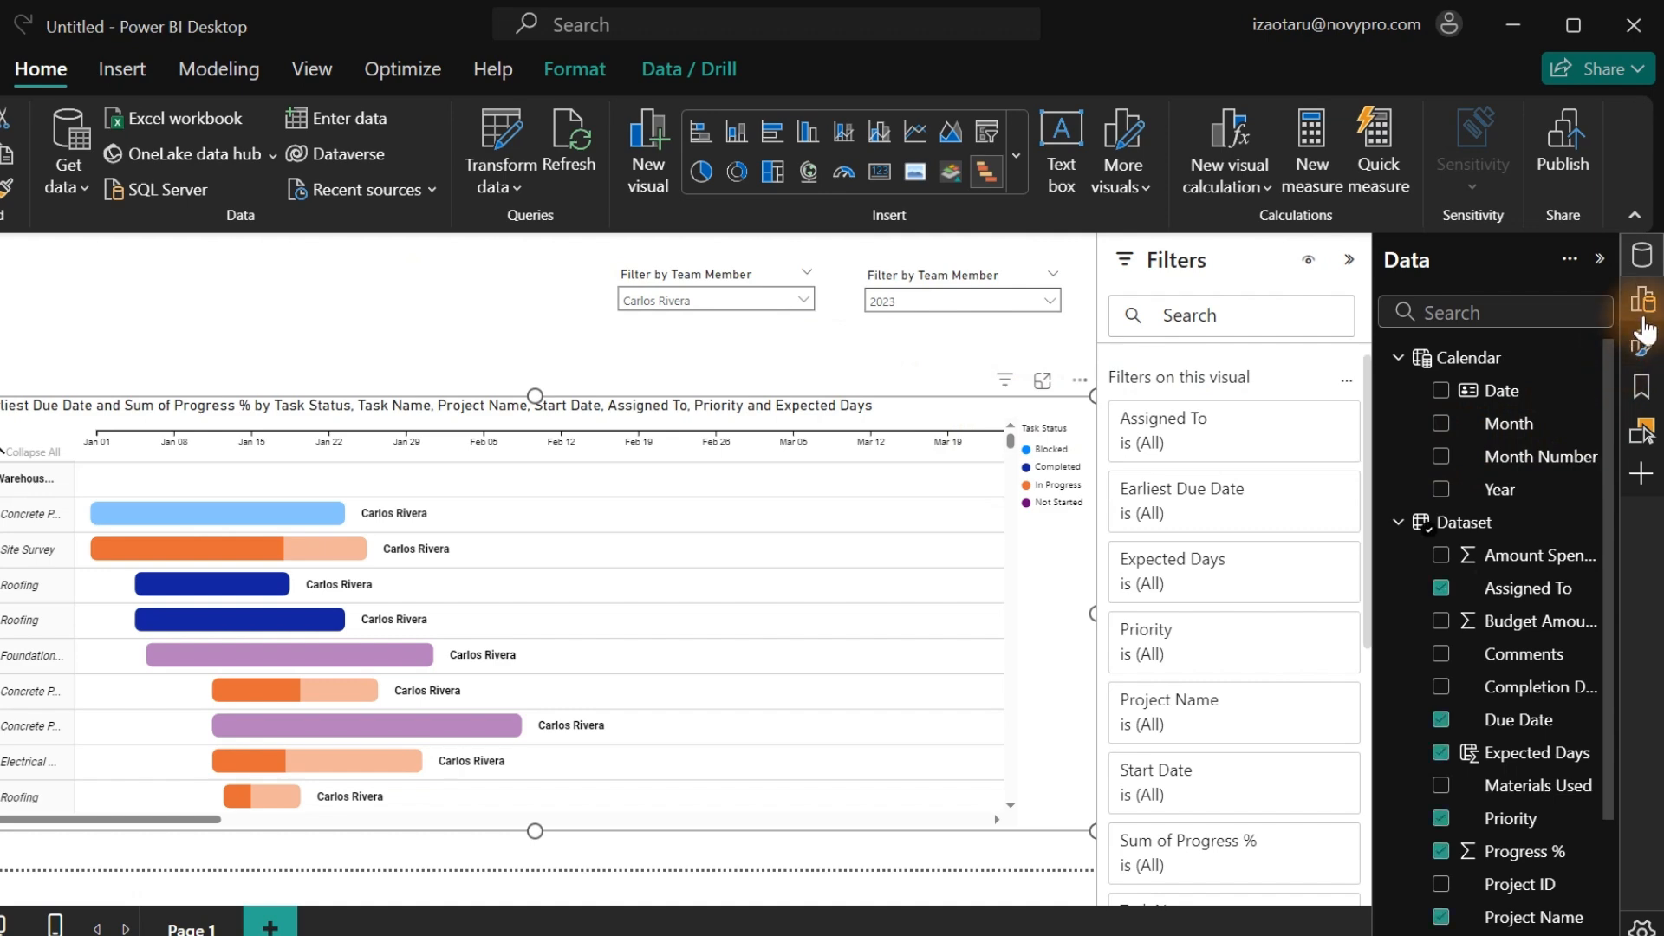
{"action": "left_click", "coordinate": [1645, 260]}
{"action": "left_click", "coordinate": [1642, 342]}
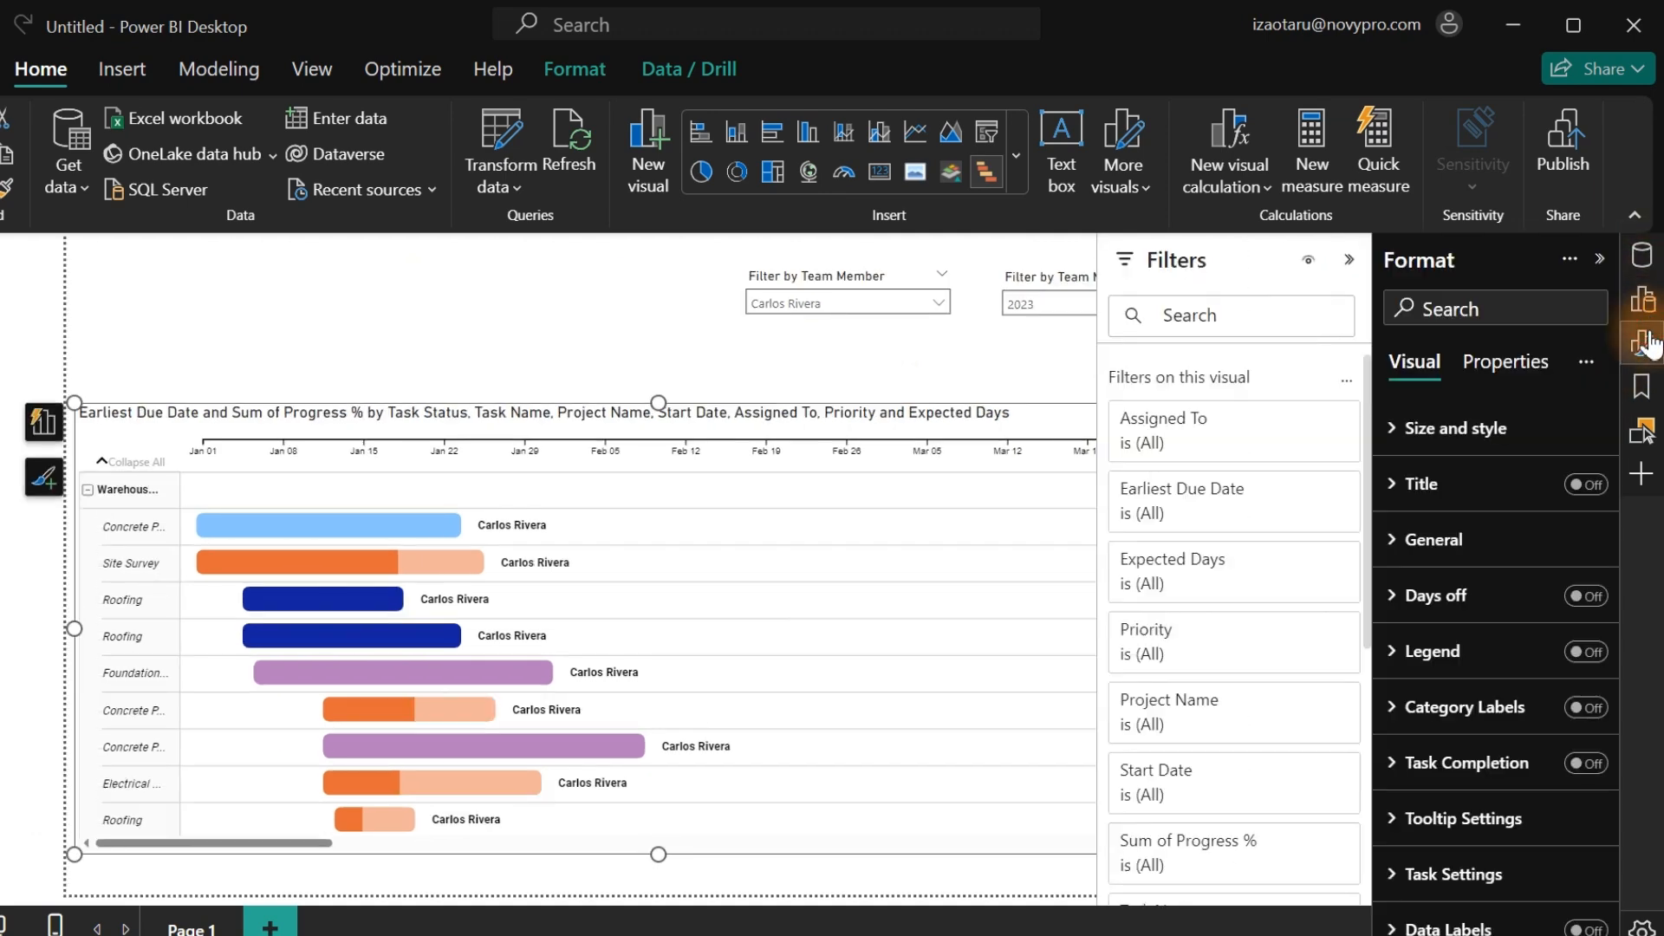
{"action": "left_click", "coordinate": [1349, 260]}
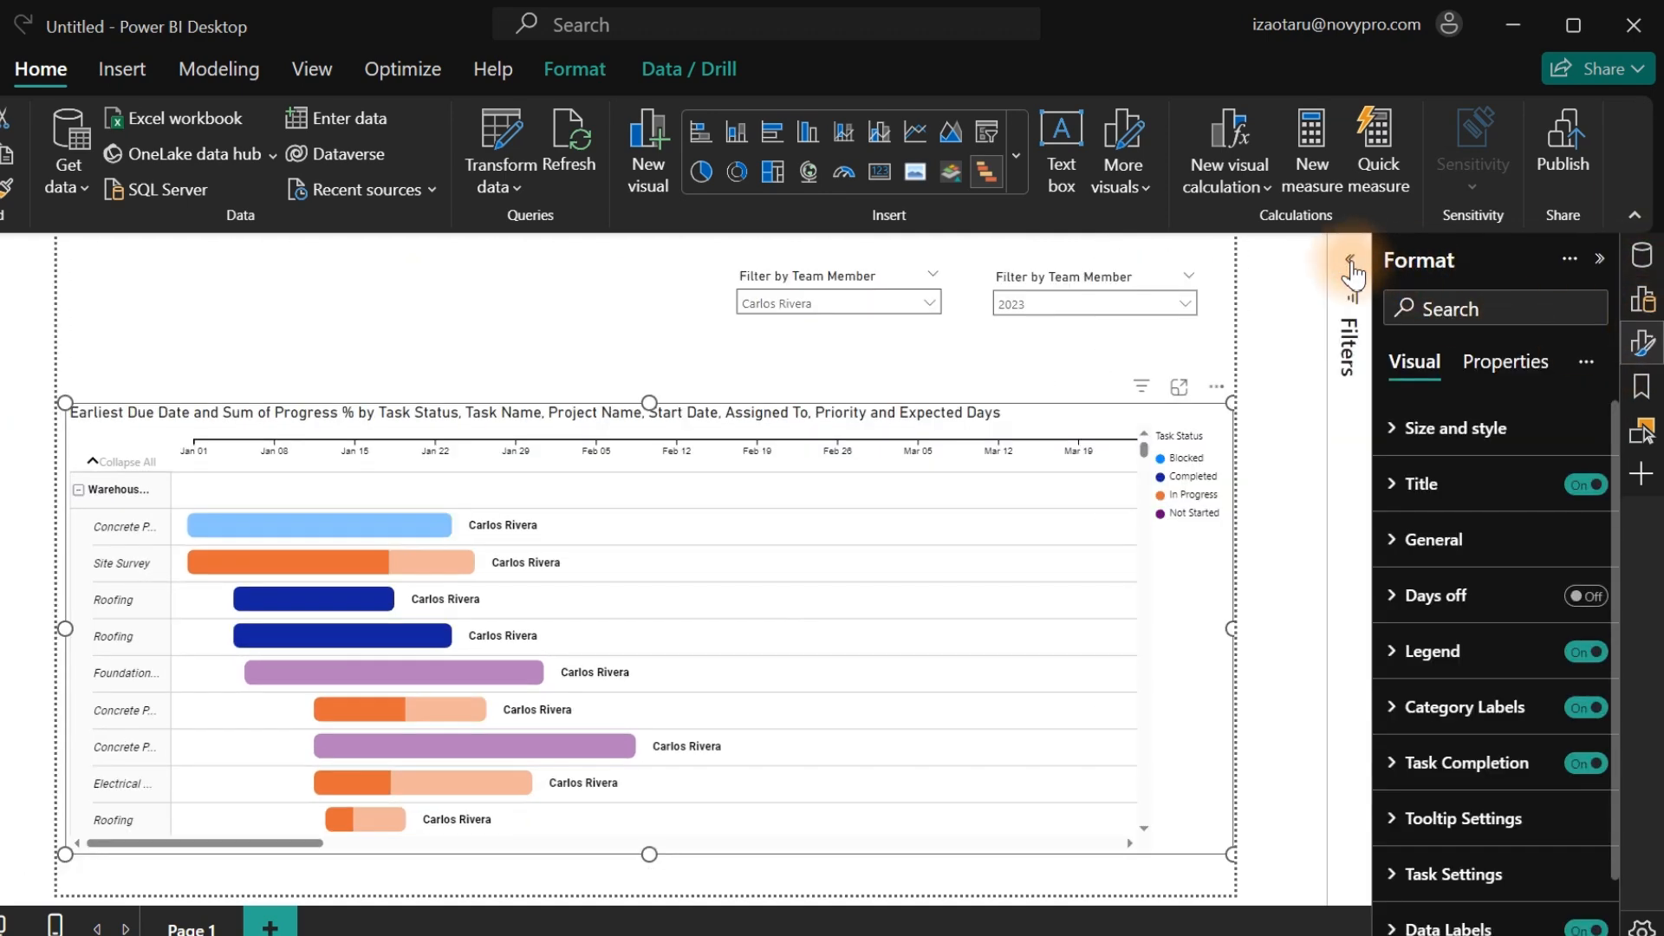
{"action": "left_click", "coordinate": [1635, 215]}
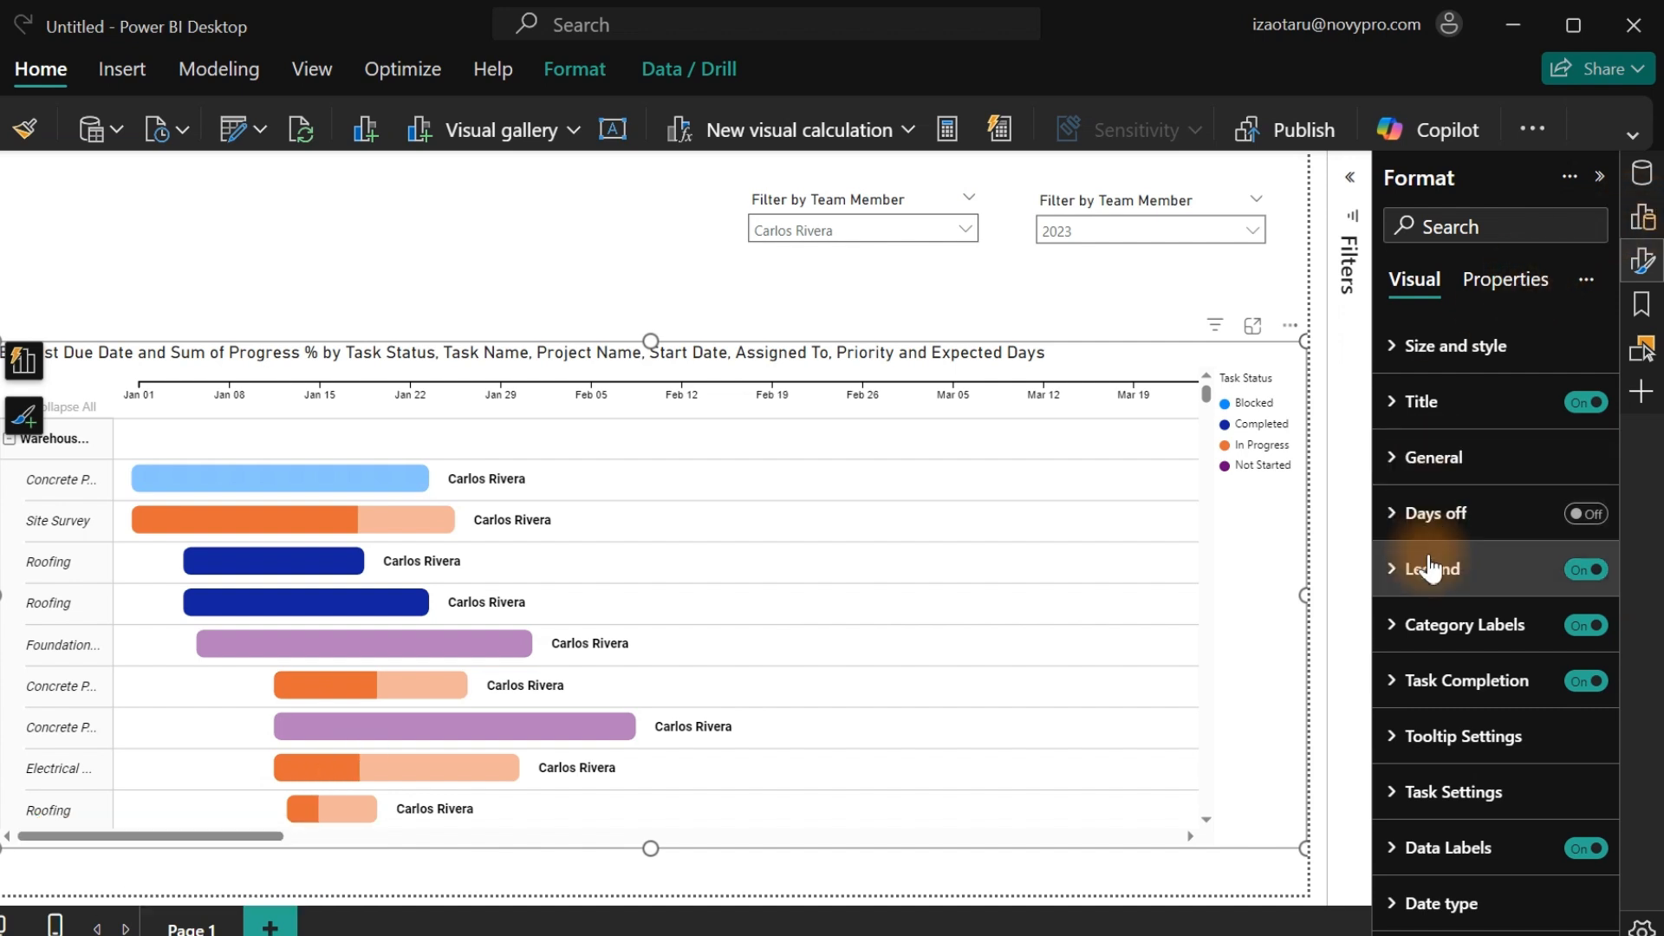
{"action": "left_click", "coordinate": [1404, 577]}
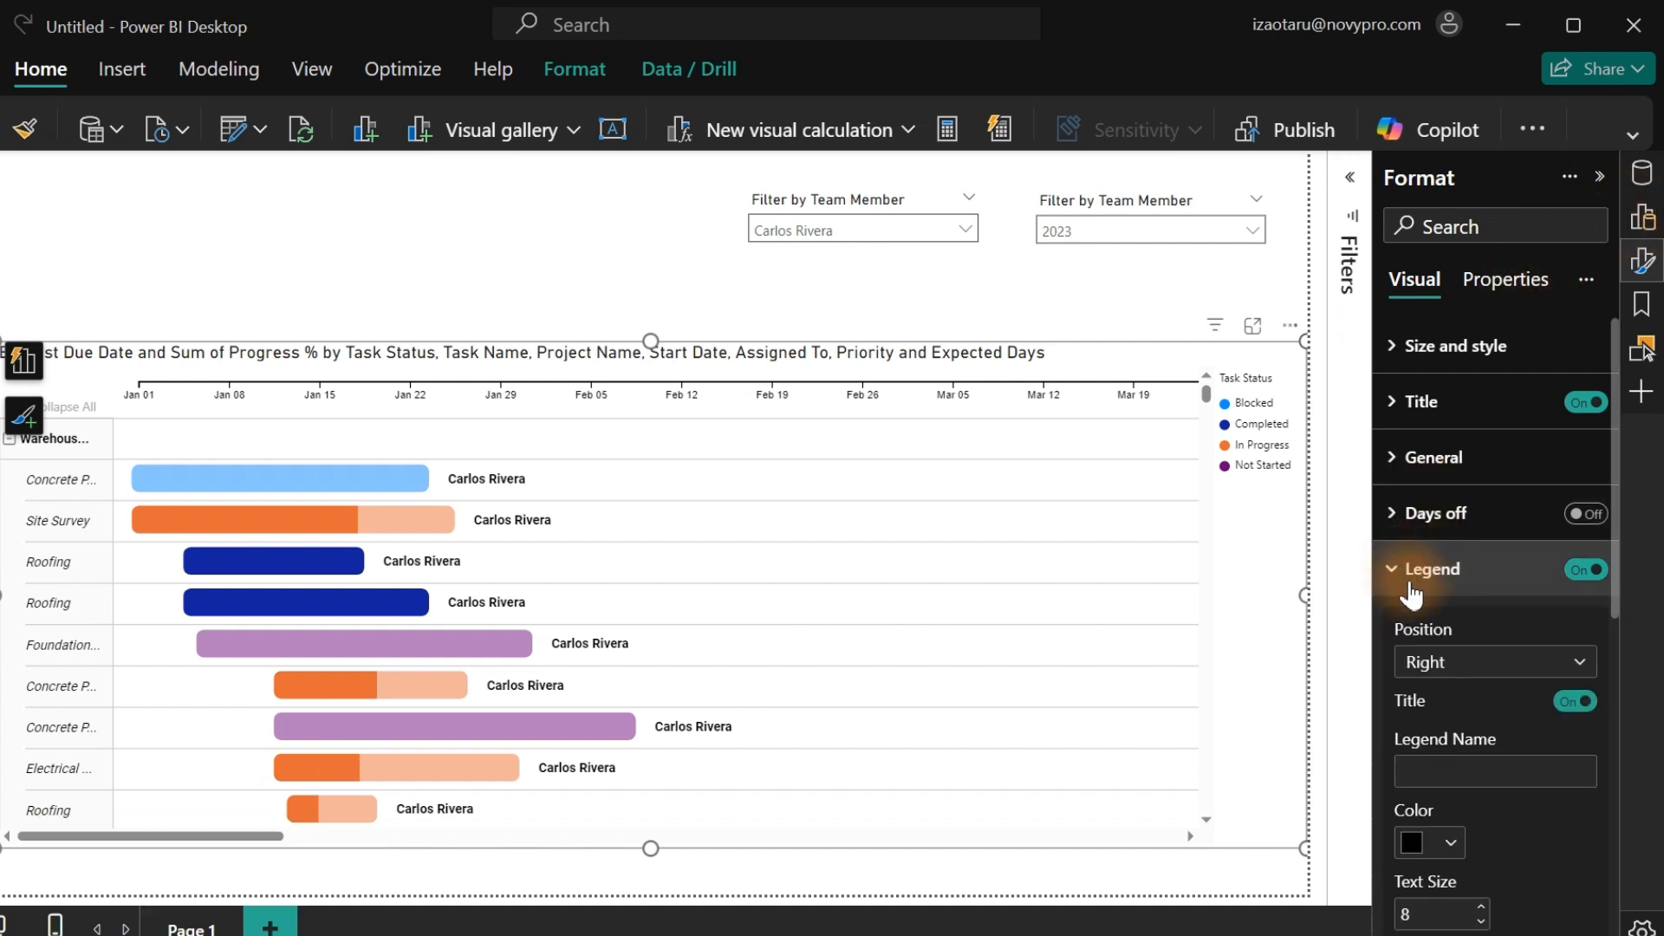
{"action": "left_click", "coordinate": [1476, 680]}
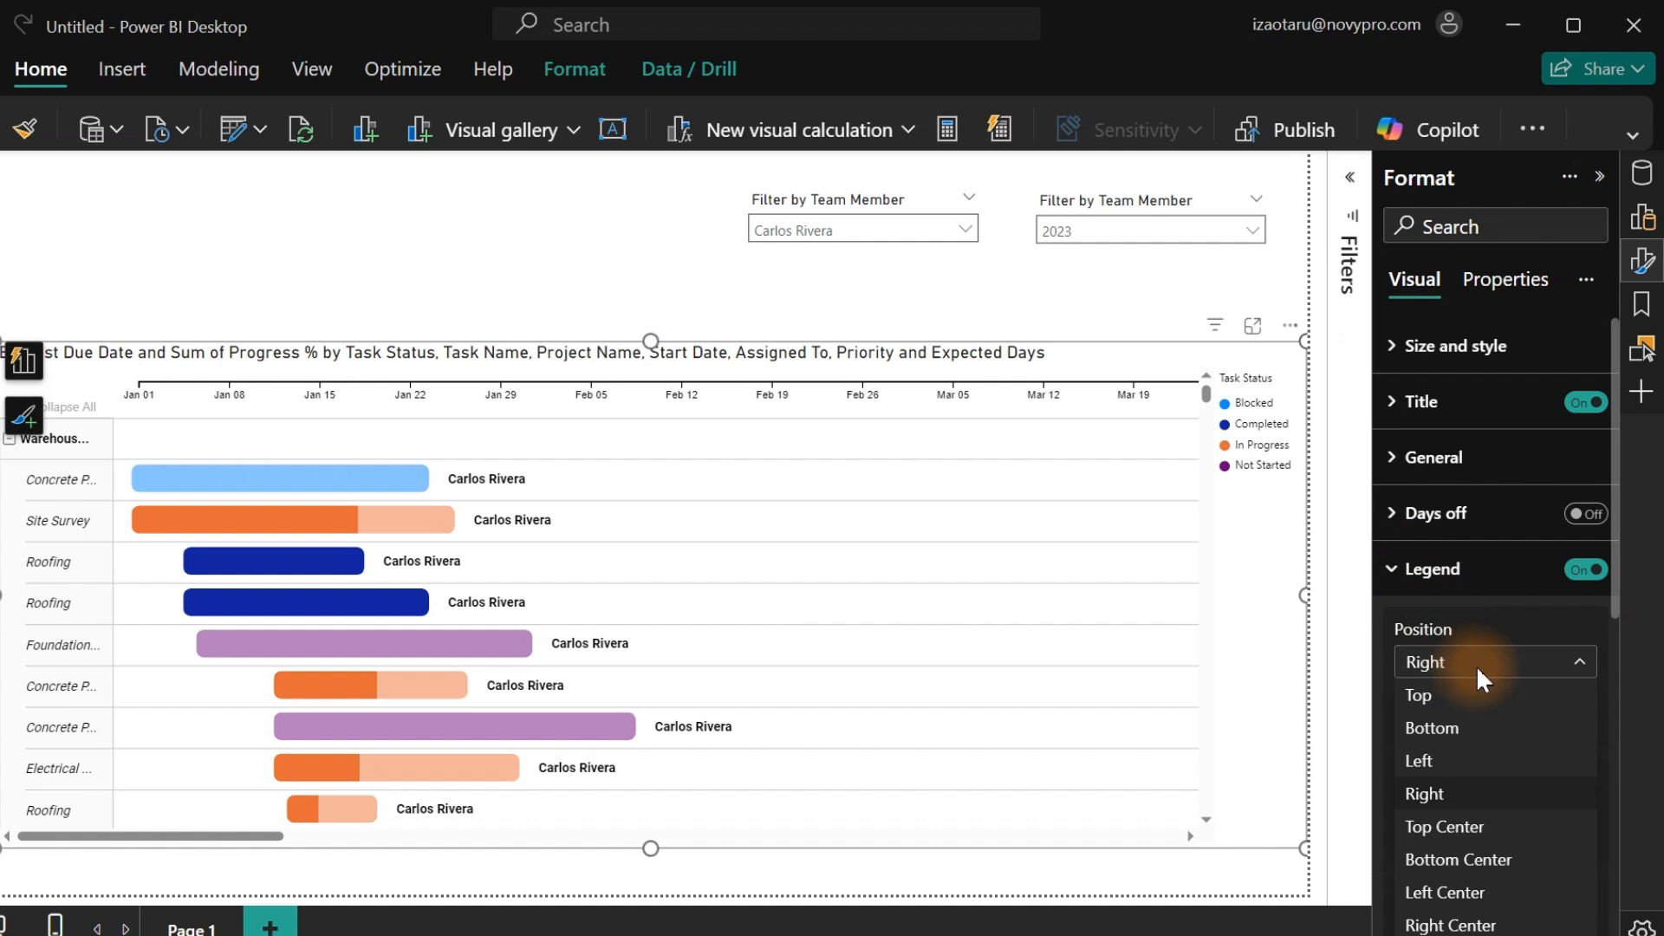
{"action": "left_click", "coordinate": [1464, 832]}
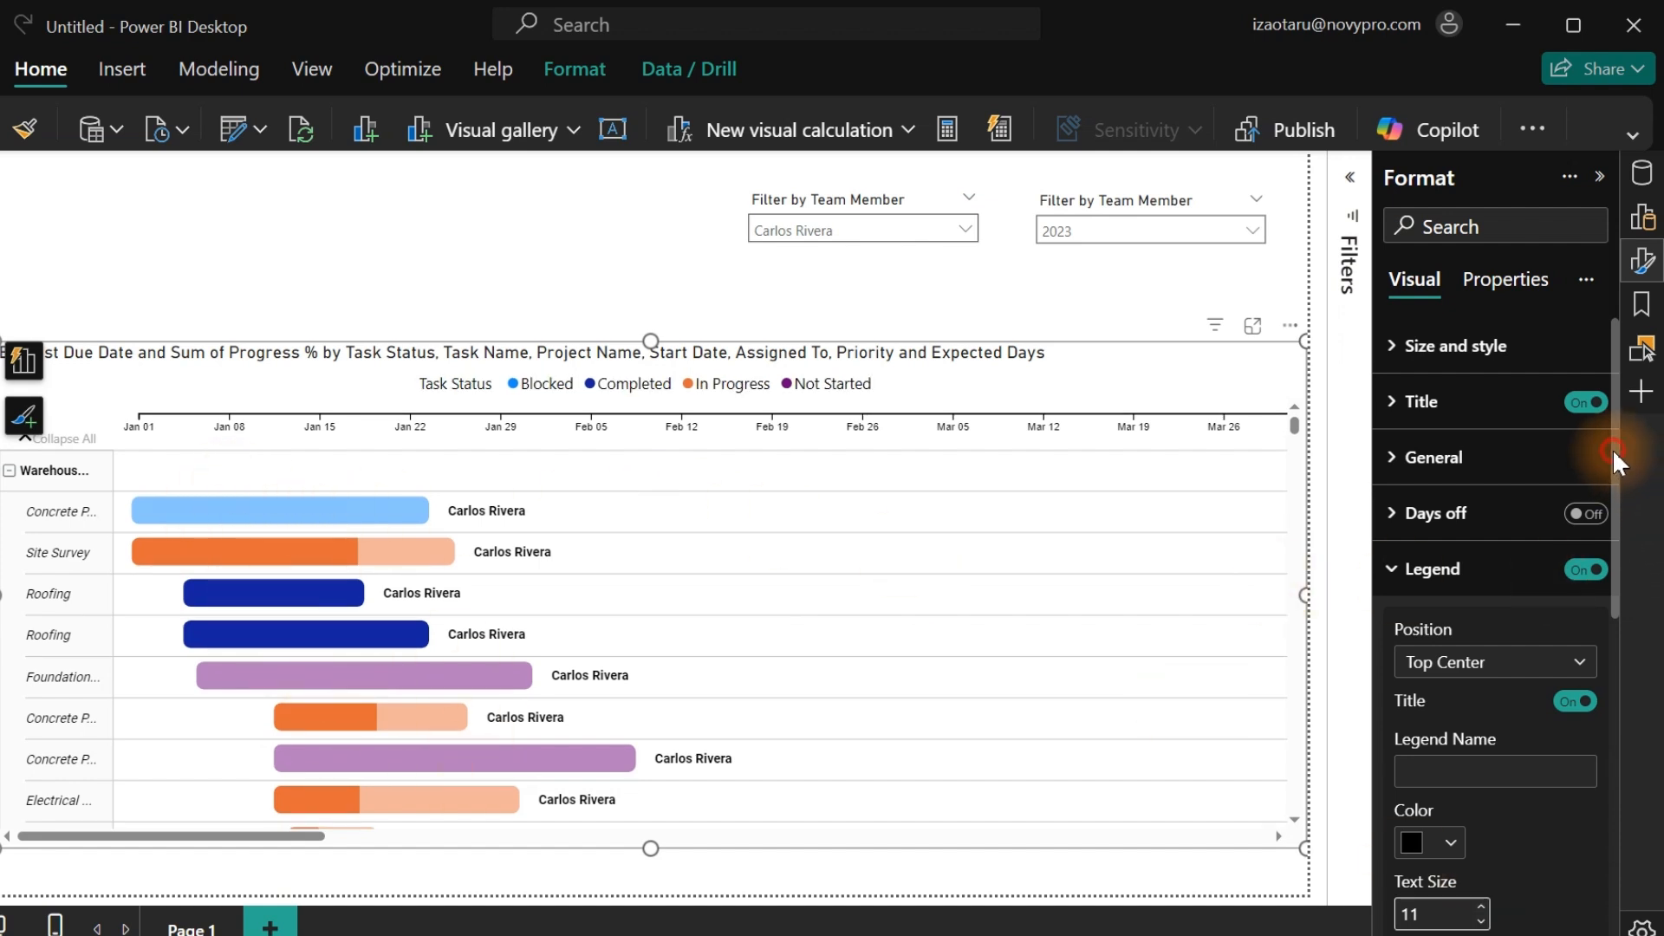
Set the Gantt legend colour of the Blocked task status to the red theme colour.
{"action": "left_click_drag", "start_coordinate": [1612, 450], "coordinate": [1602, 671]}
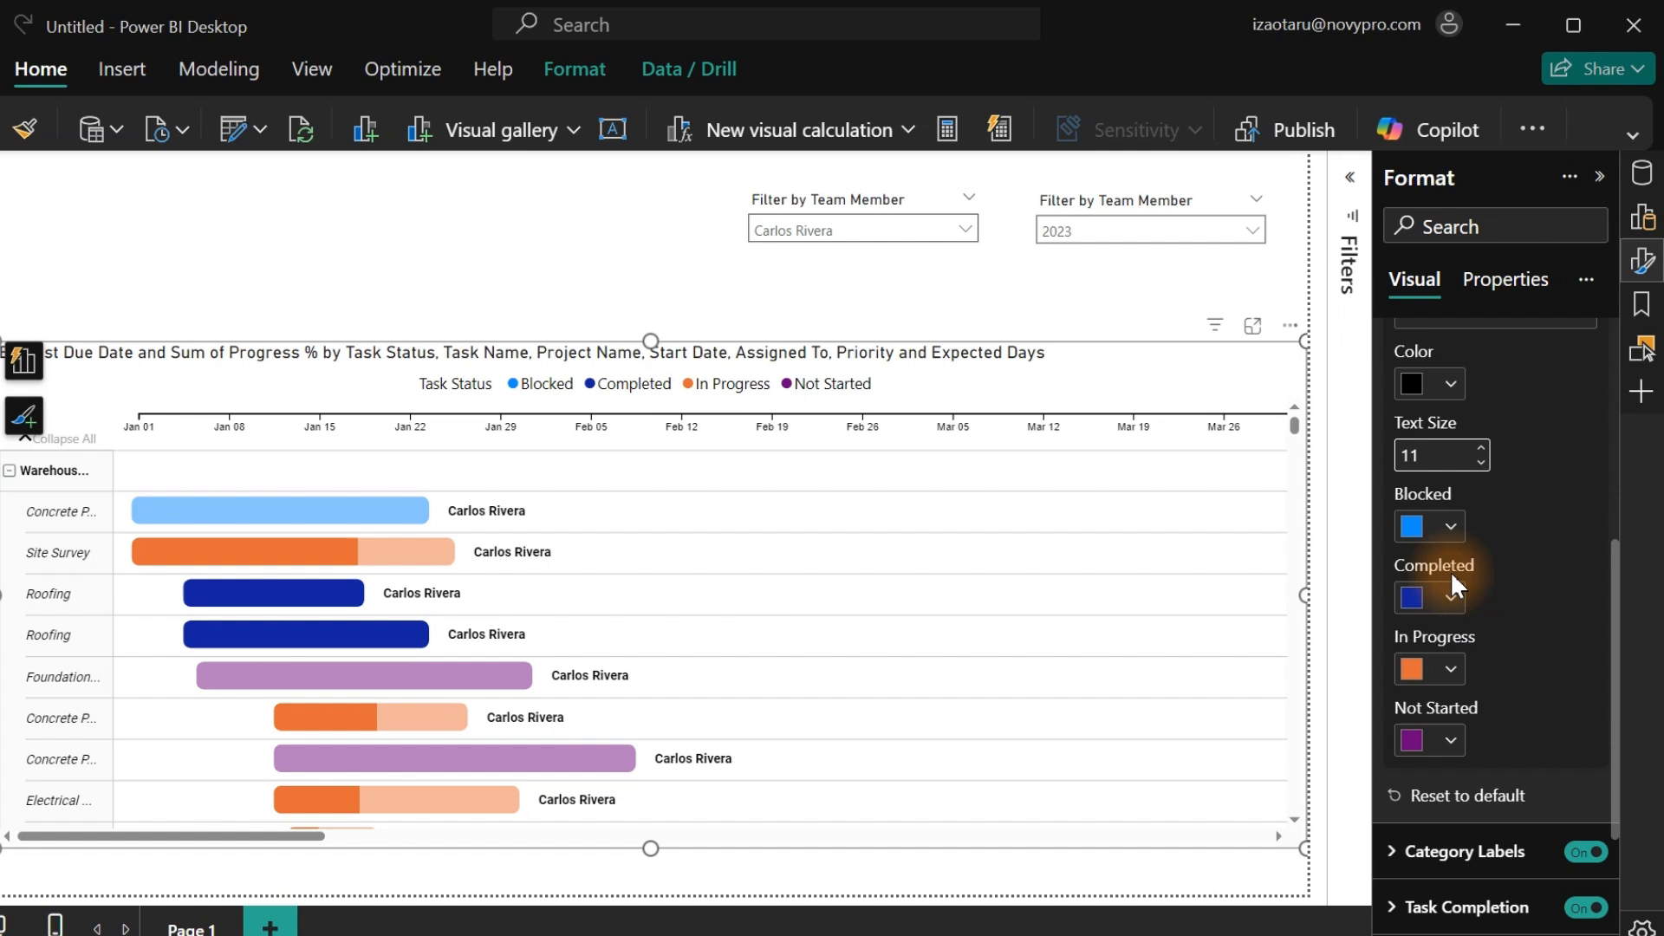
{"action": "left_click", "coordinate": [1439, 528]}
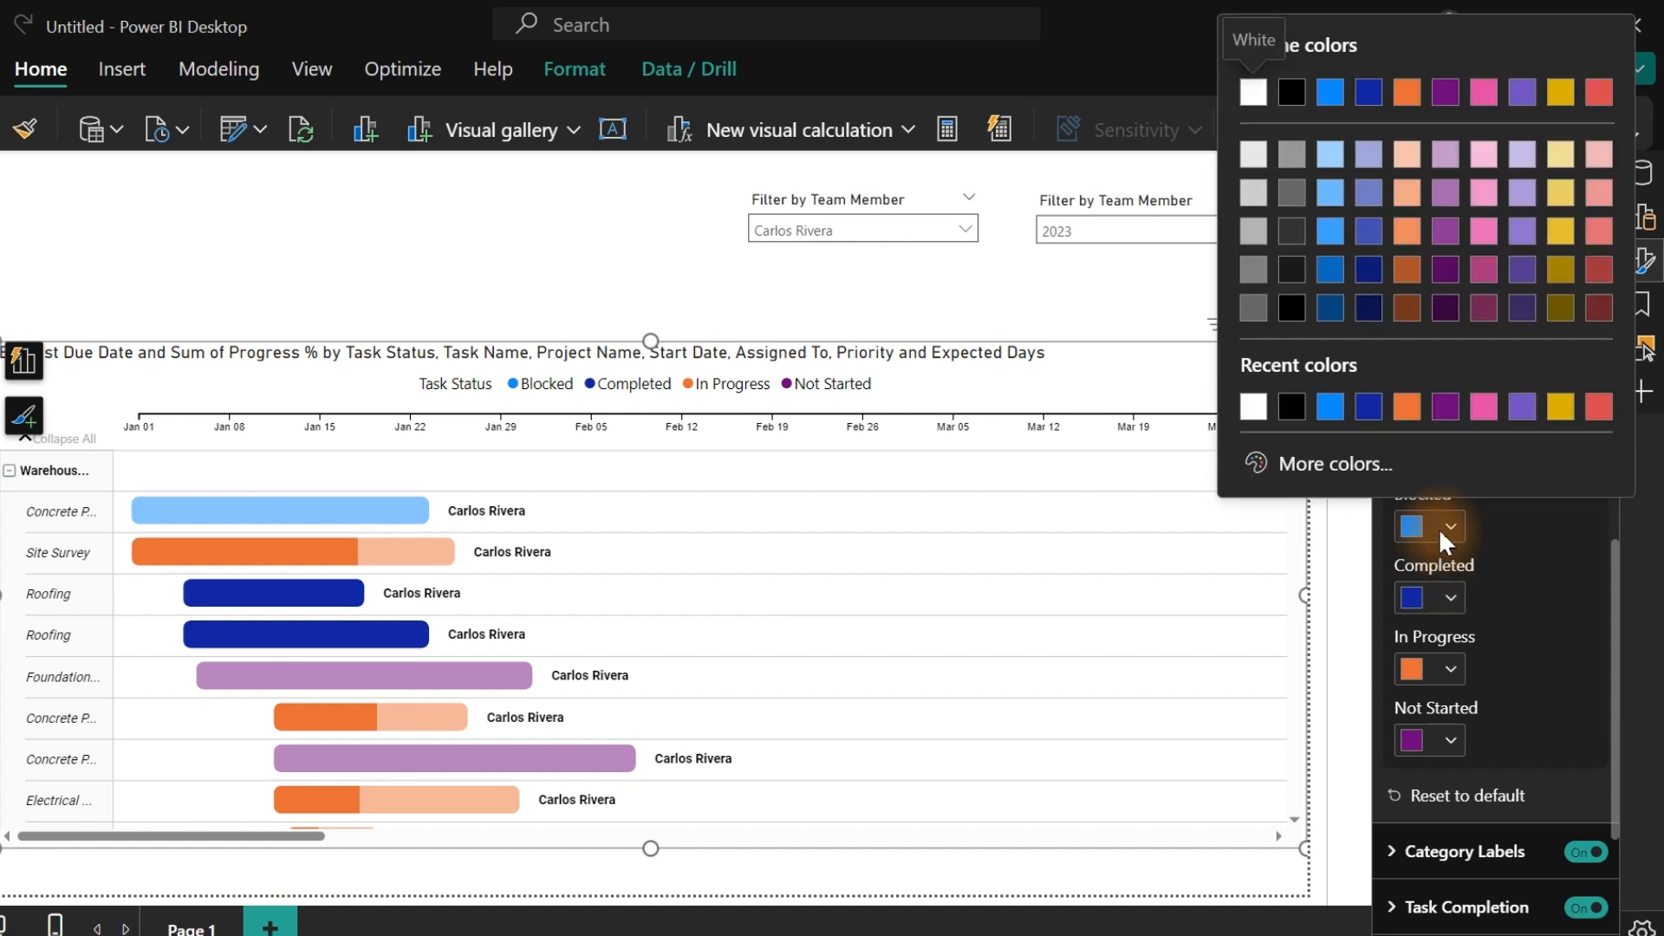
{"action": "left_click", "coordinate": [1600, 92]}
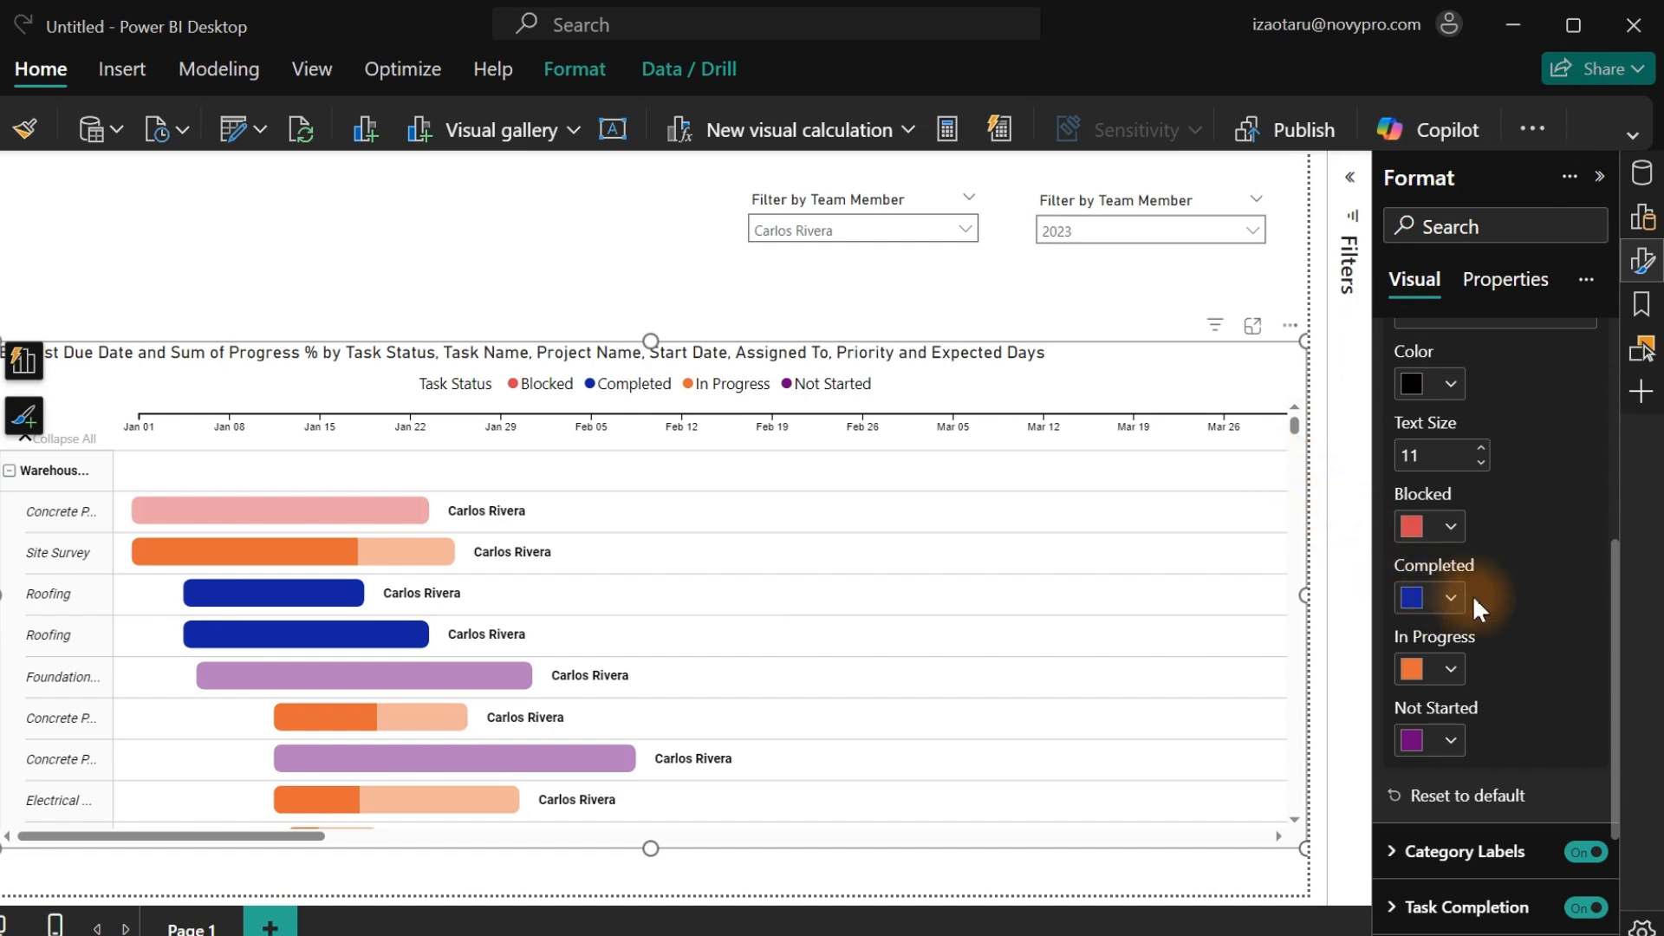
{"action": "mouse_move", "coordinate": [291, 526]}
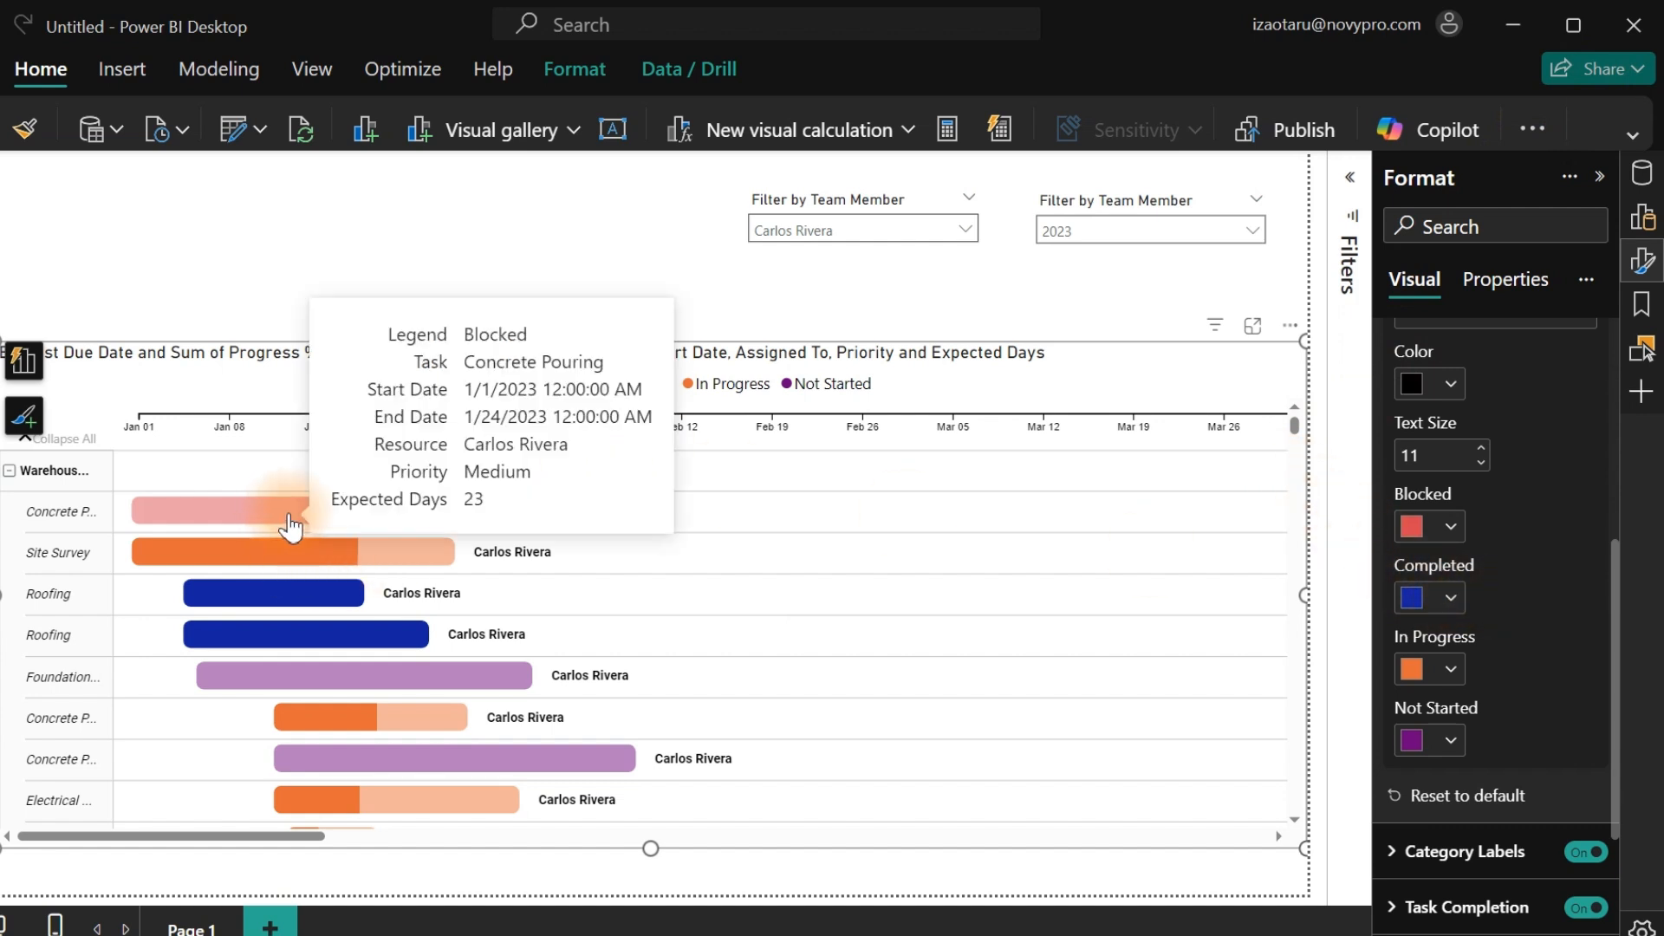
Set the legend colour of the Completed task status to the custom green #06BA63.
{"action": "left_click", "coordinate": [1445, 600]}
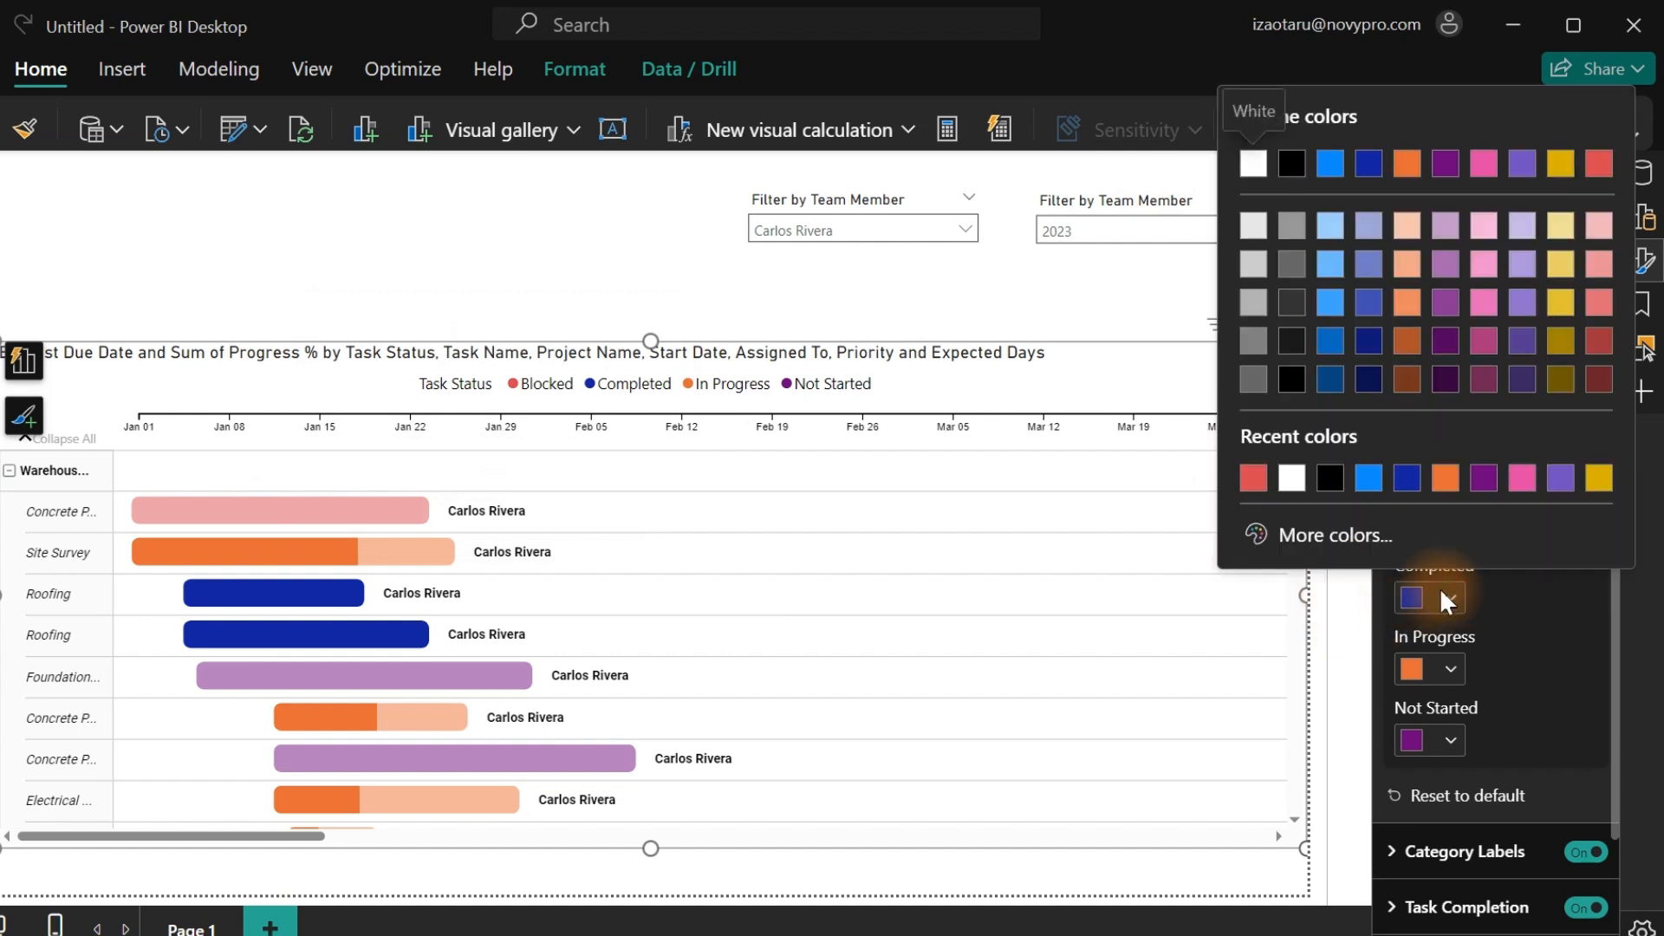
{"action": "left_click", "coordinate": [1322, 535]}
{"action": "left_click_drag", "start_coordinate": [1471, 451], "coordinate": [1398, 446]}
{"action": "mouse_move", "coordinate": [1501, 360]}
{"action": "left_mouse_down"}
{"action": "mouse_move", "coordinate": [1594, 170]}
{"action": "mouse_move", "coordinate": [1595, 130]}
{"action": "left_mouse_up"}
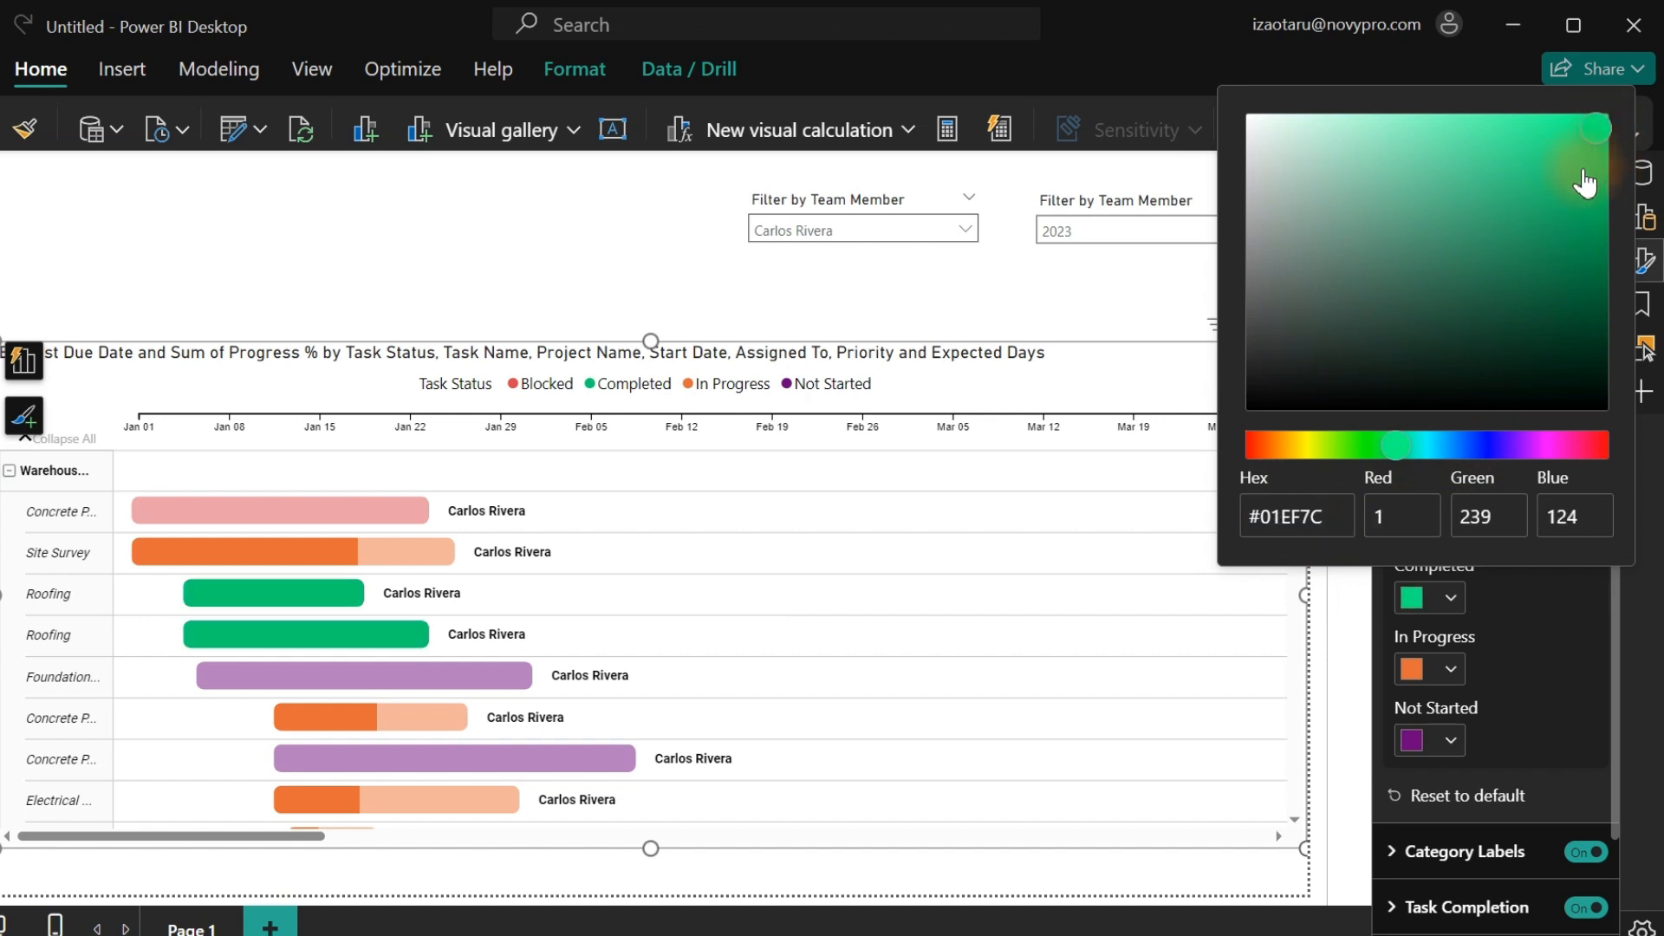
{"action": "left_click", "coordinate": [1585, 168]}
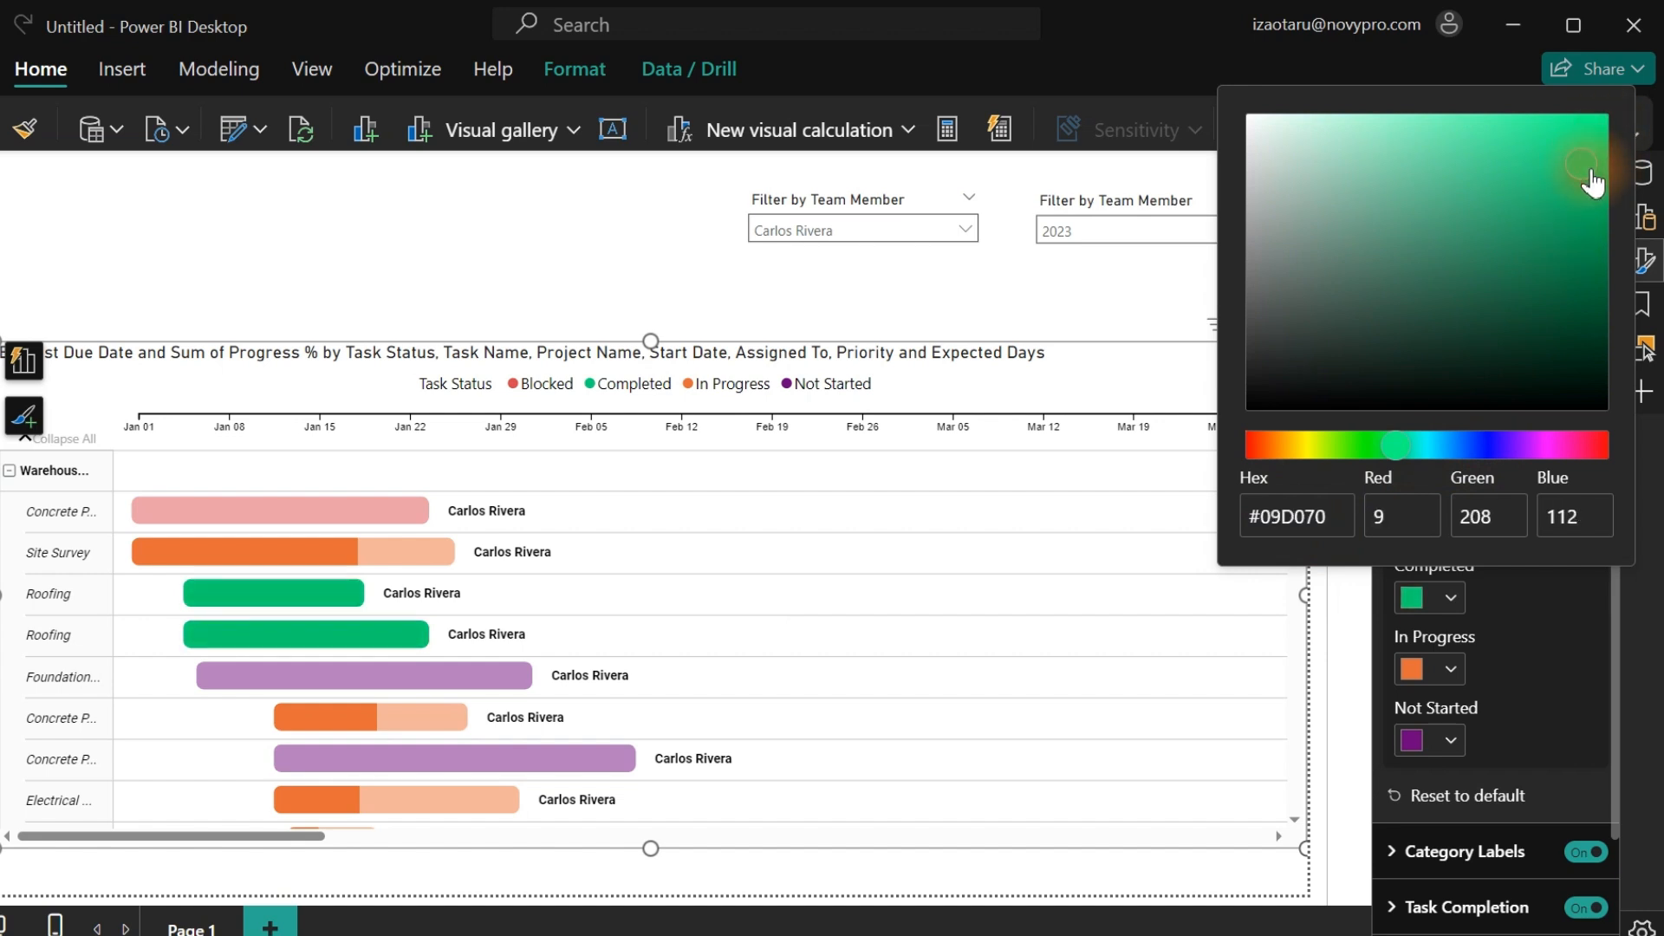
{"action": "mouse_move", "coordinate": [1590, 221]}
{"action": "left_mouse_down"}
{"action": "mouse_move", "coordinate": [1575, 231]}
{"action": "mouse_move", "coordinate": [1596, 208]}
{"action": "left_mouse_up"}
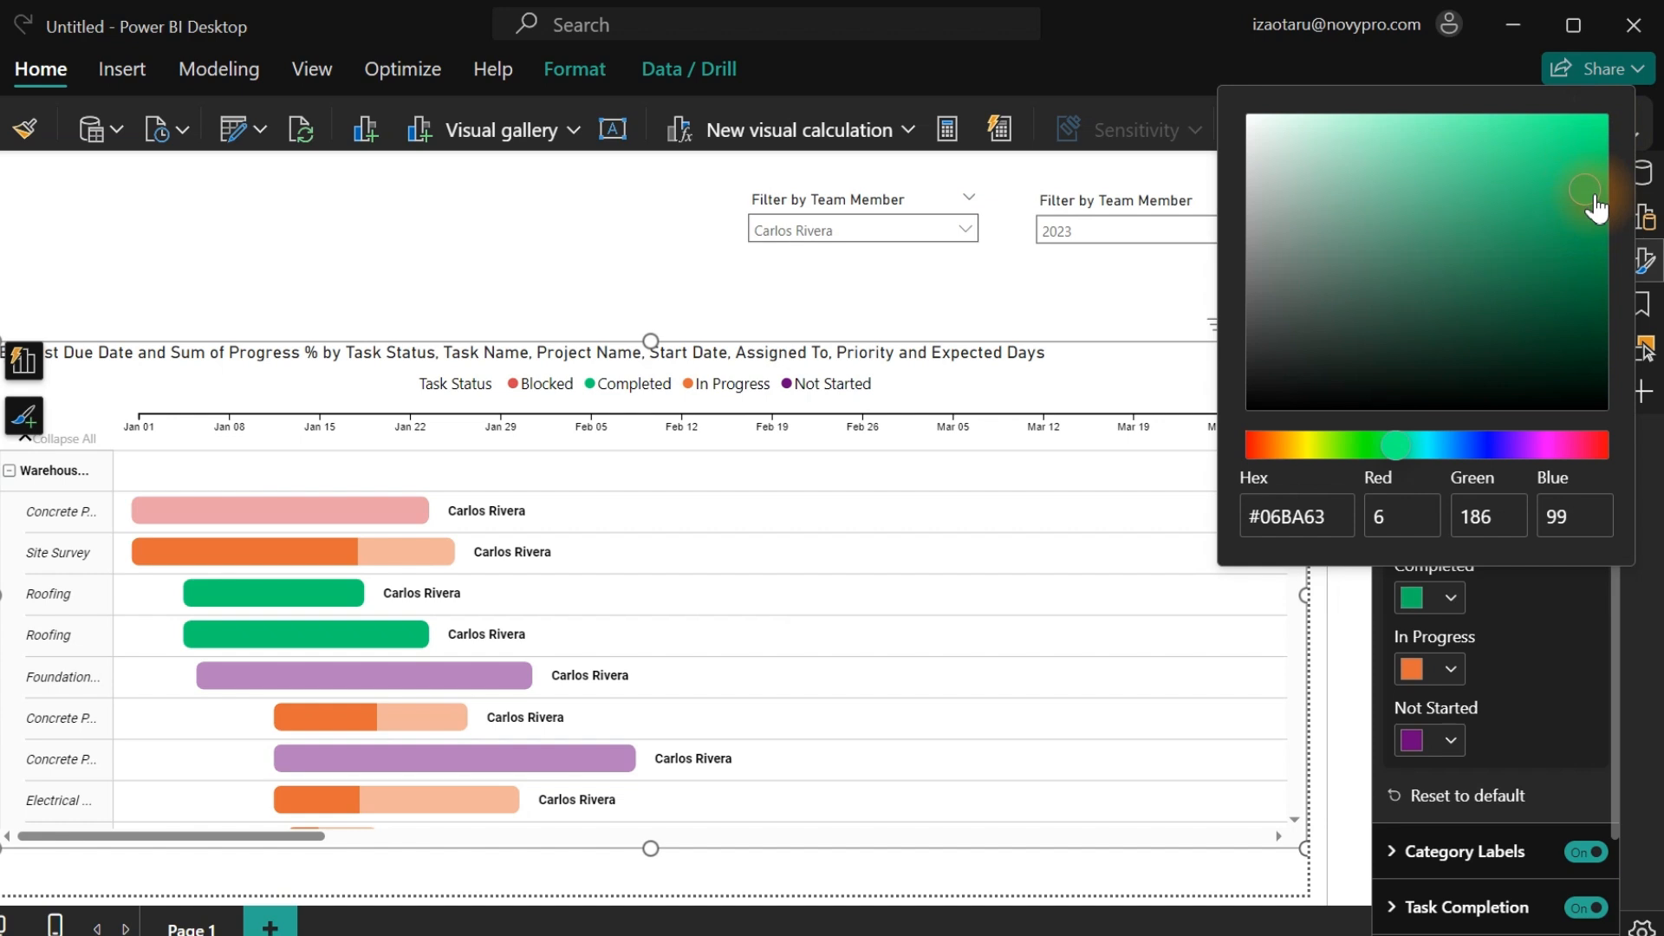
{"action": "left_click", "coordinate": [1515, 658]}
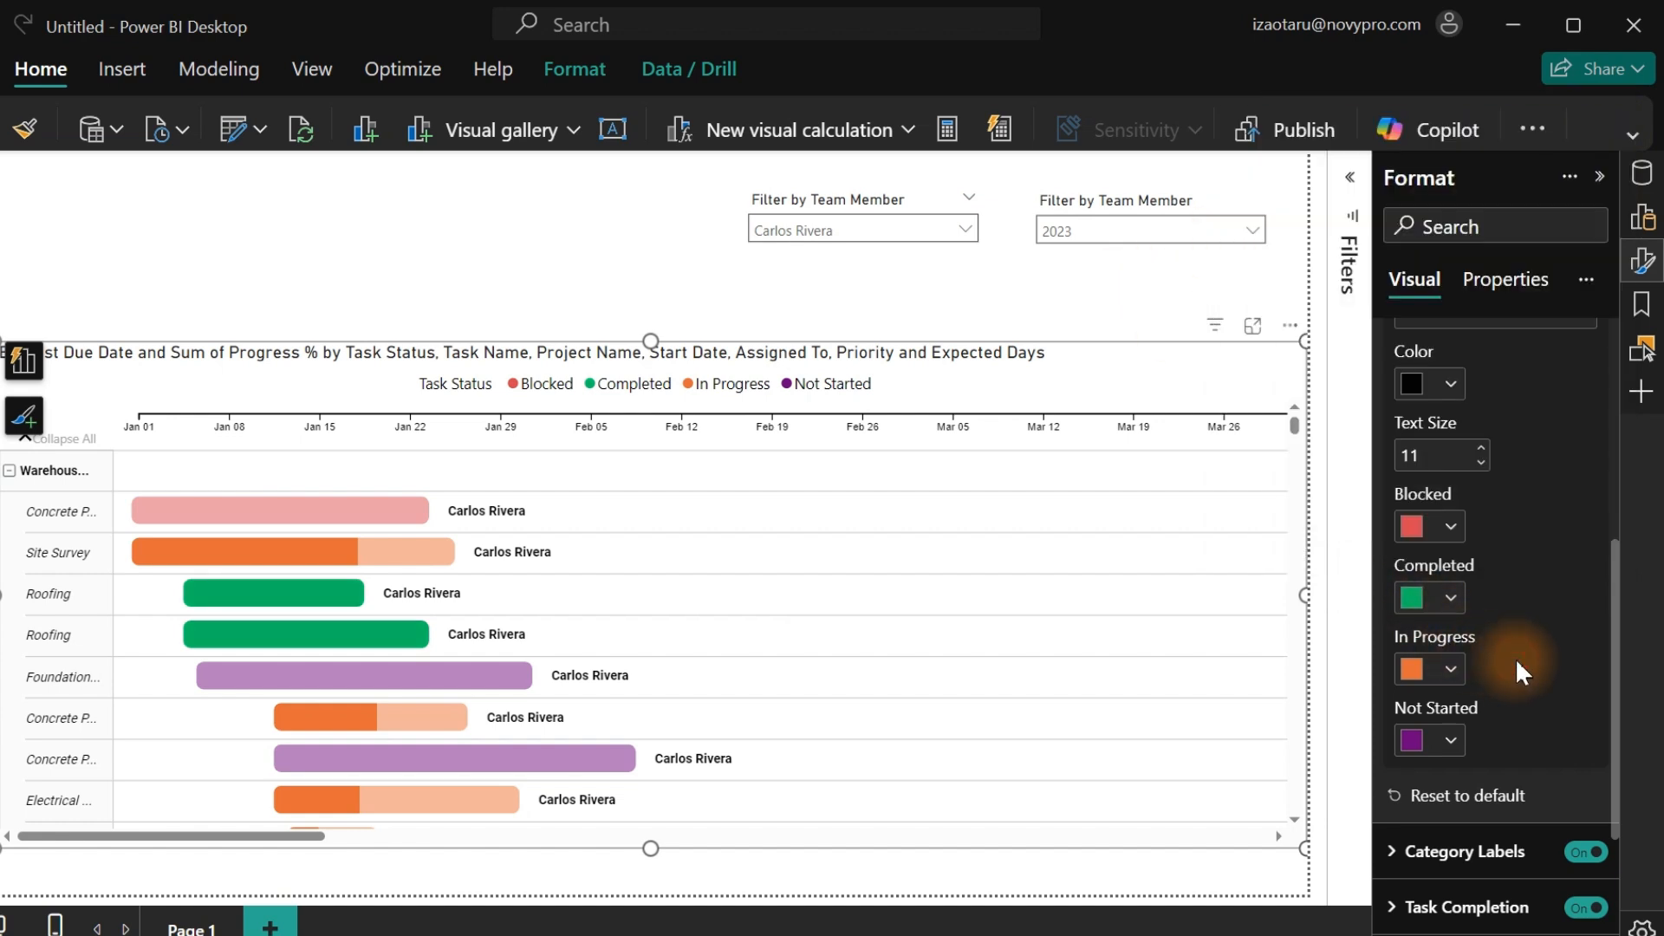
Set the legend colour of the In Progress task status to the darker custom green #107C48.
{"action": "left_click", "coordinate": [1450, 670]}
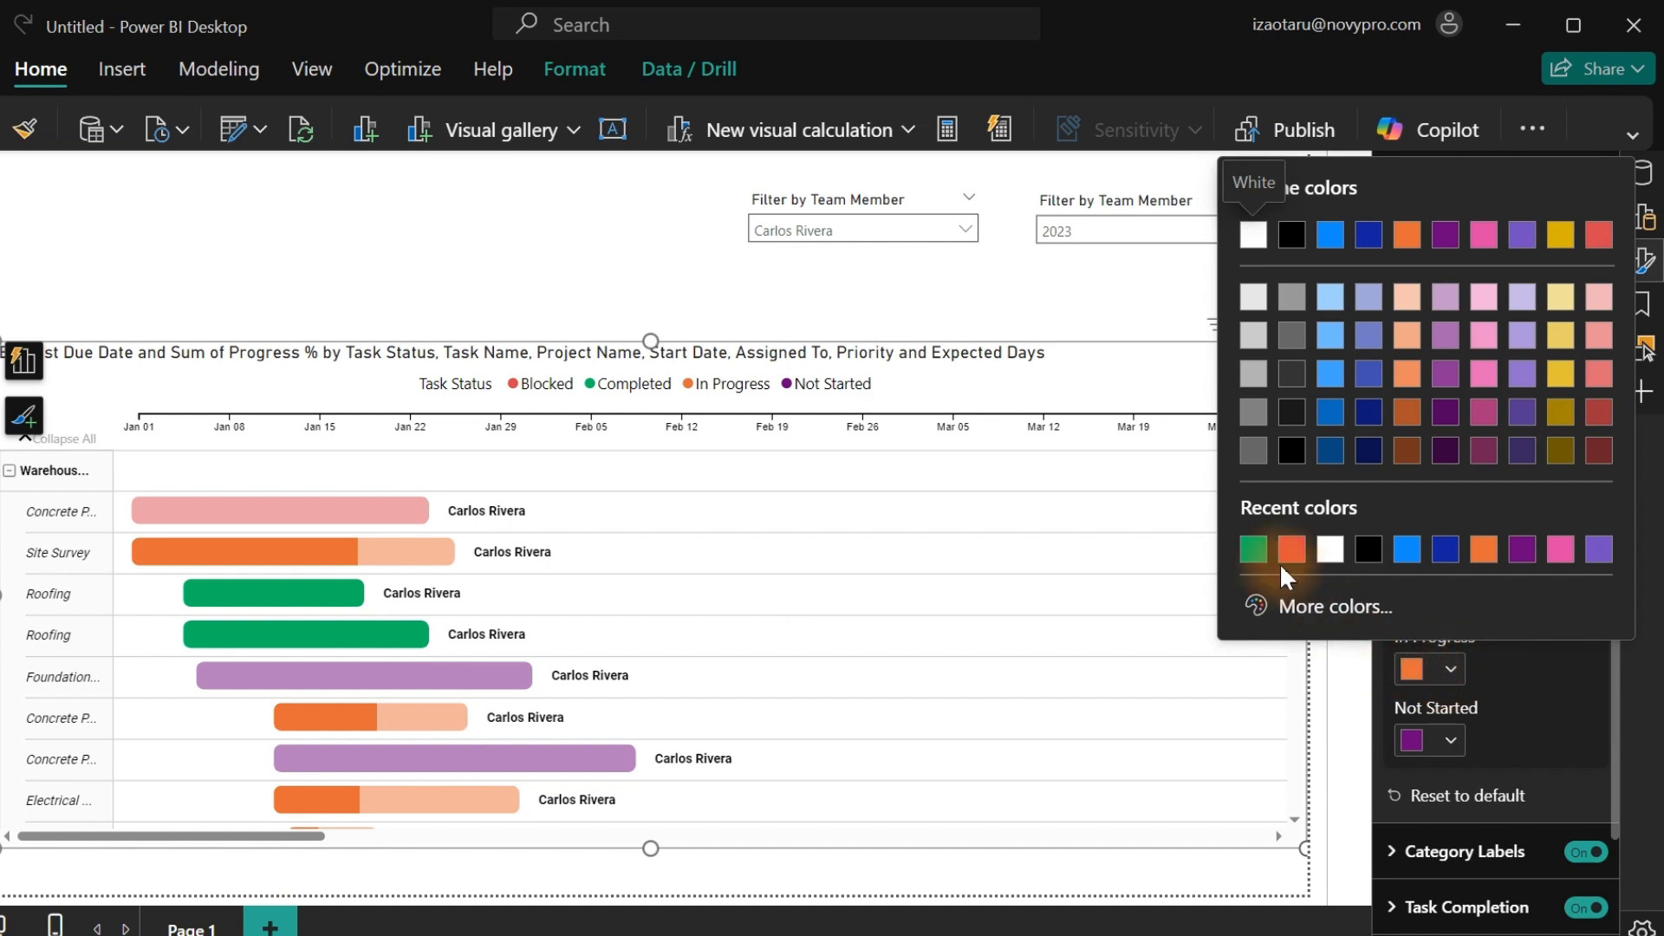
{"action": "left_click", "coordinate": [1253, 550]}
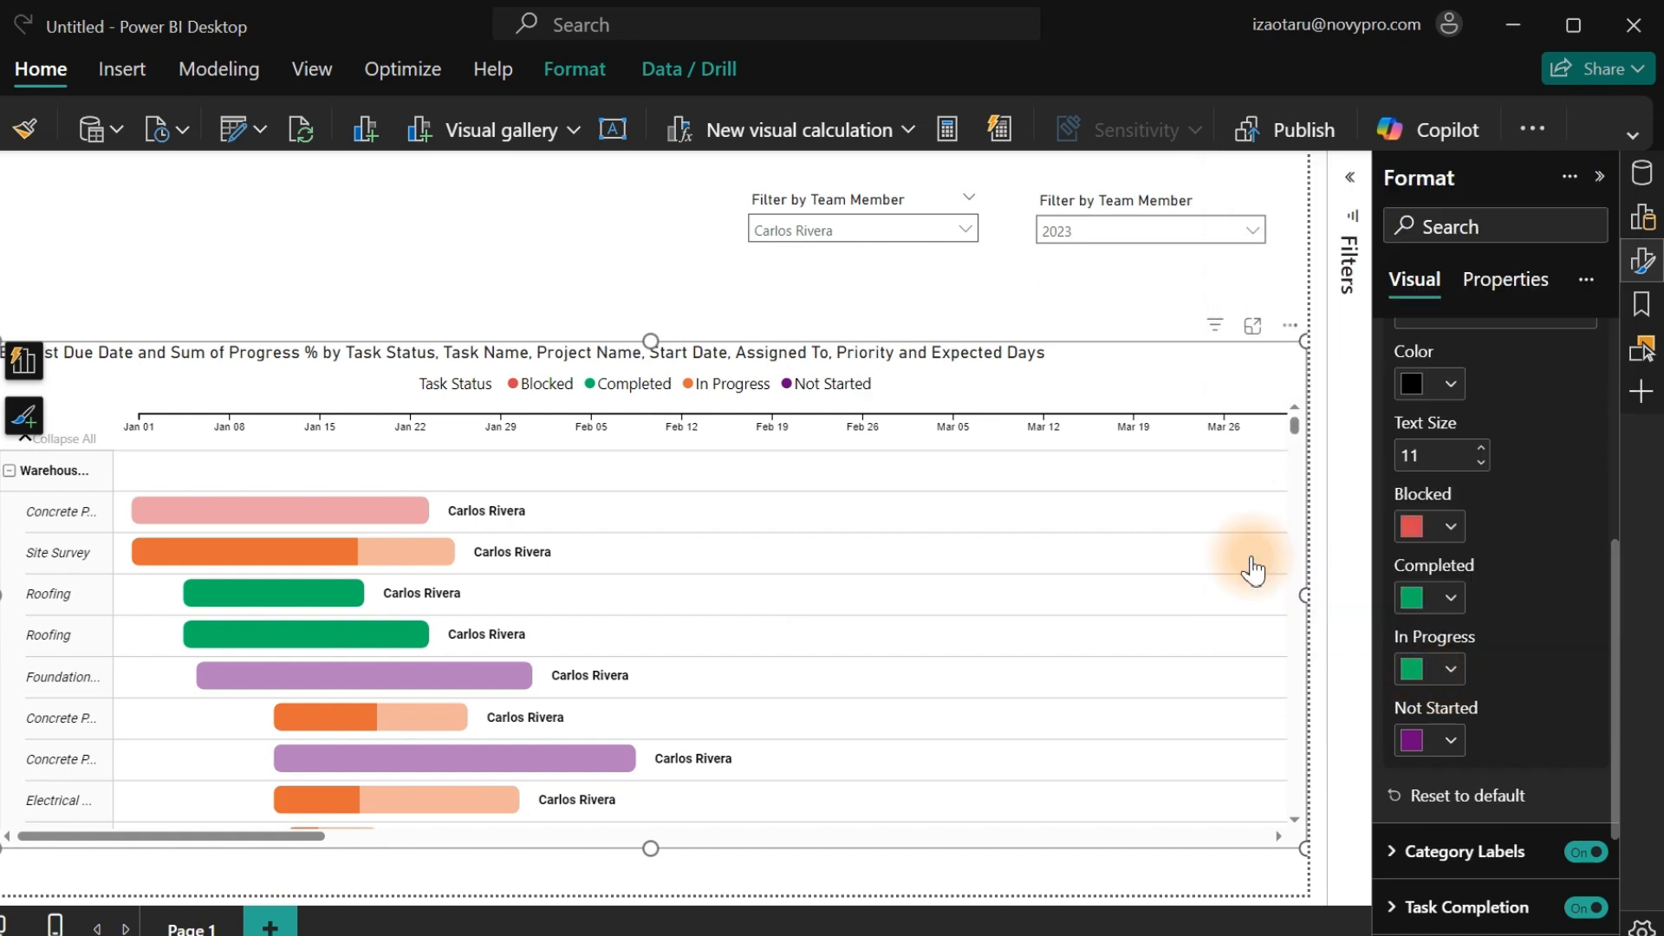
{"action": "left_click", "coordinate": [1451, 670]}
{"action": "left_click", "coordinate": [1300, 604]}
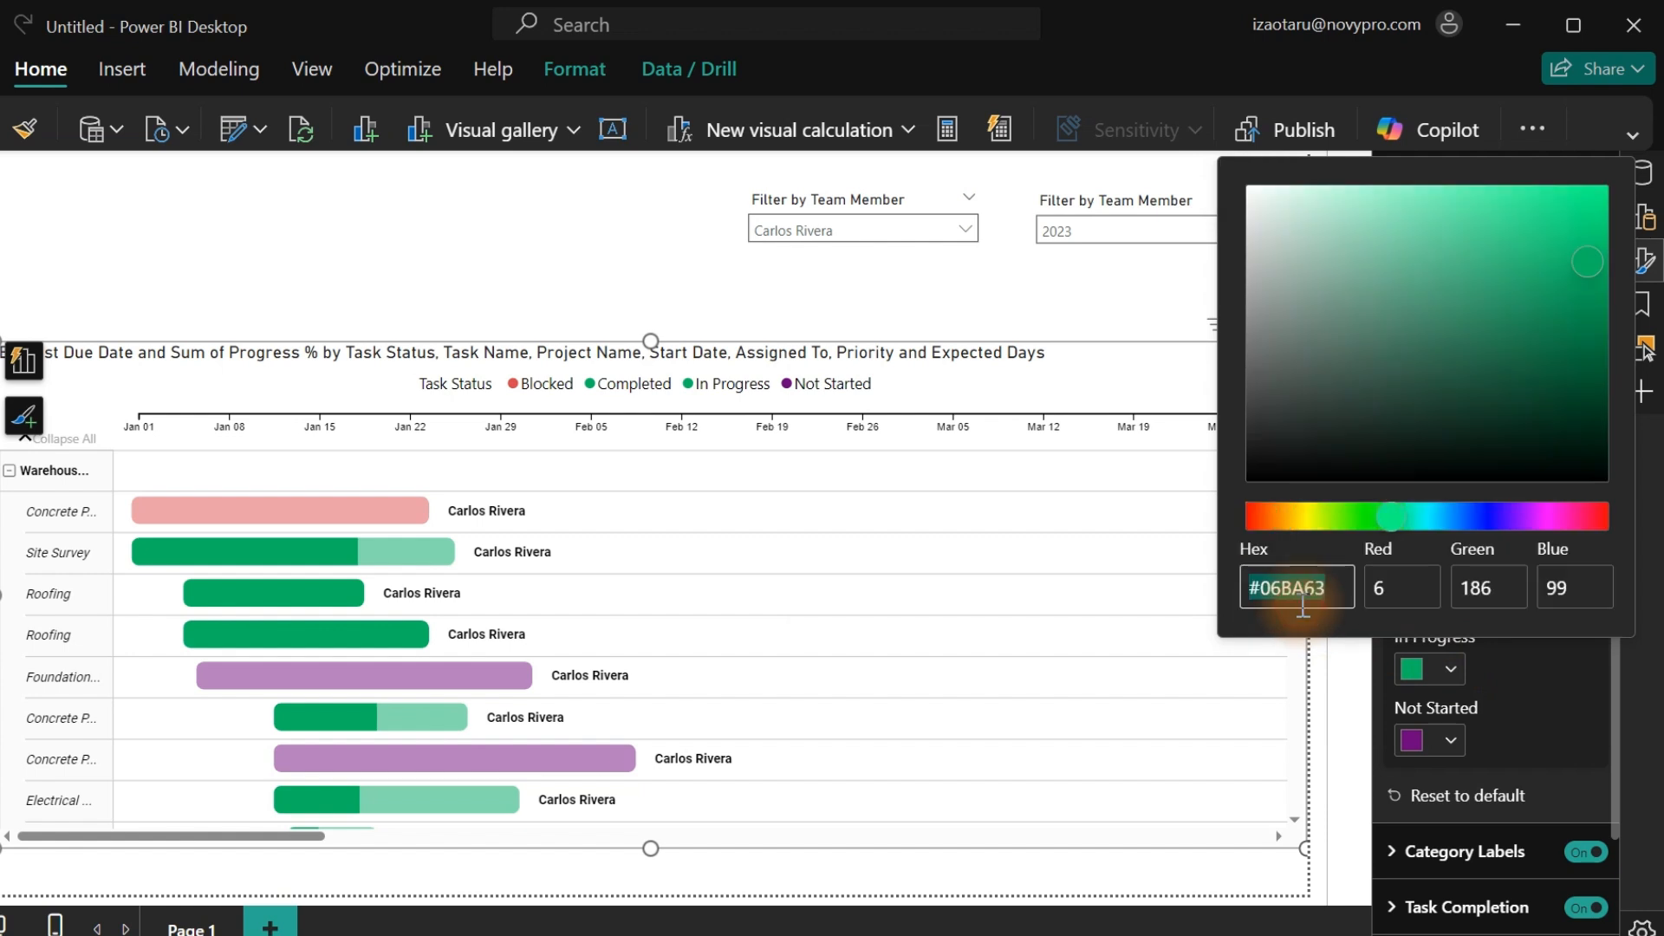
{"action": "left_click", "coordinate": [1556, 336]}
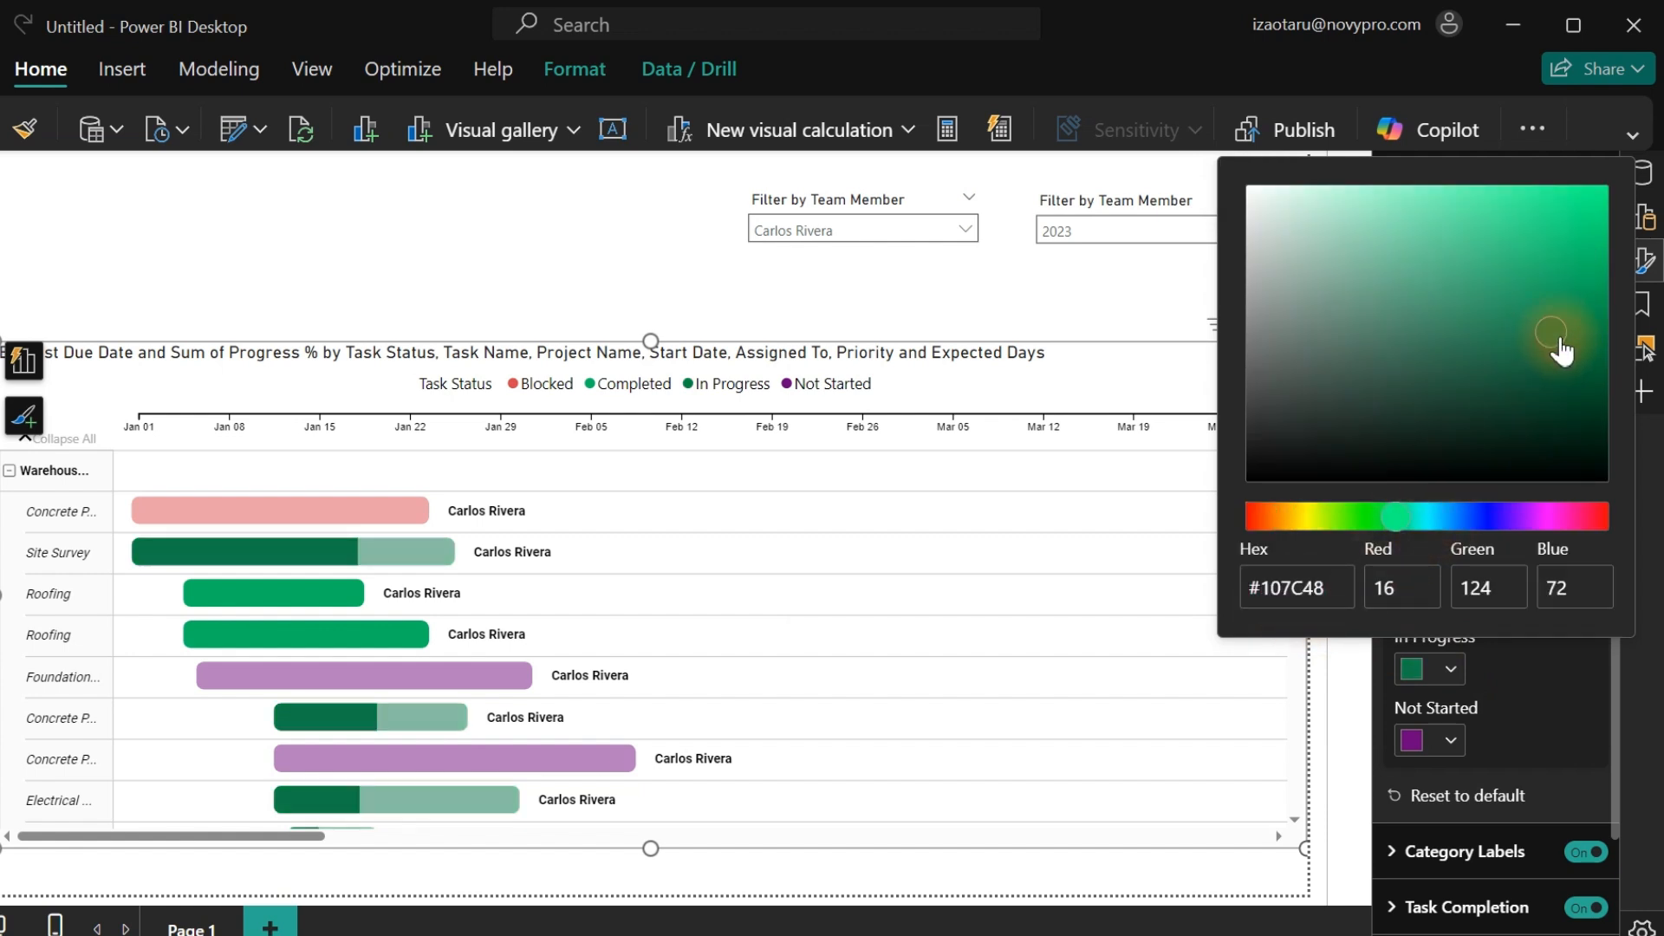
{"action": "left_click", "coordinate": [1534, 708]}
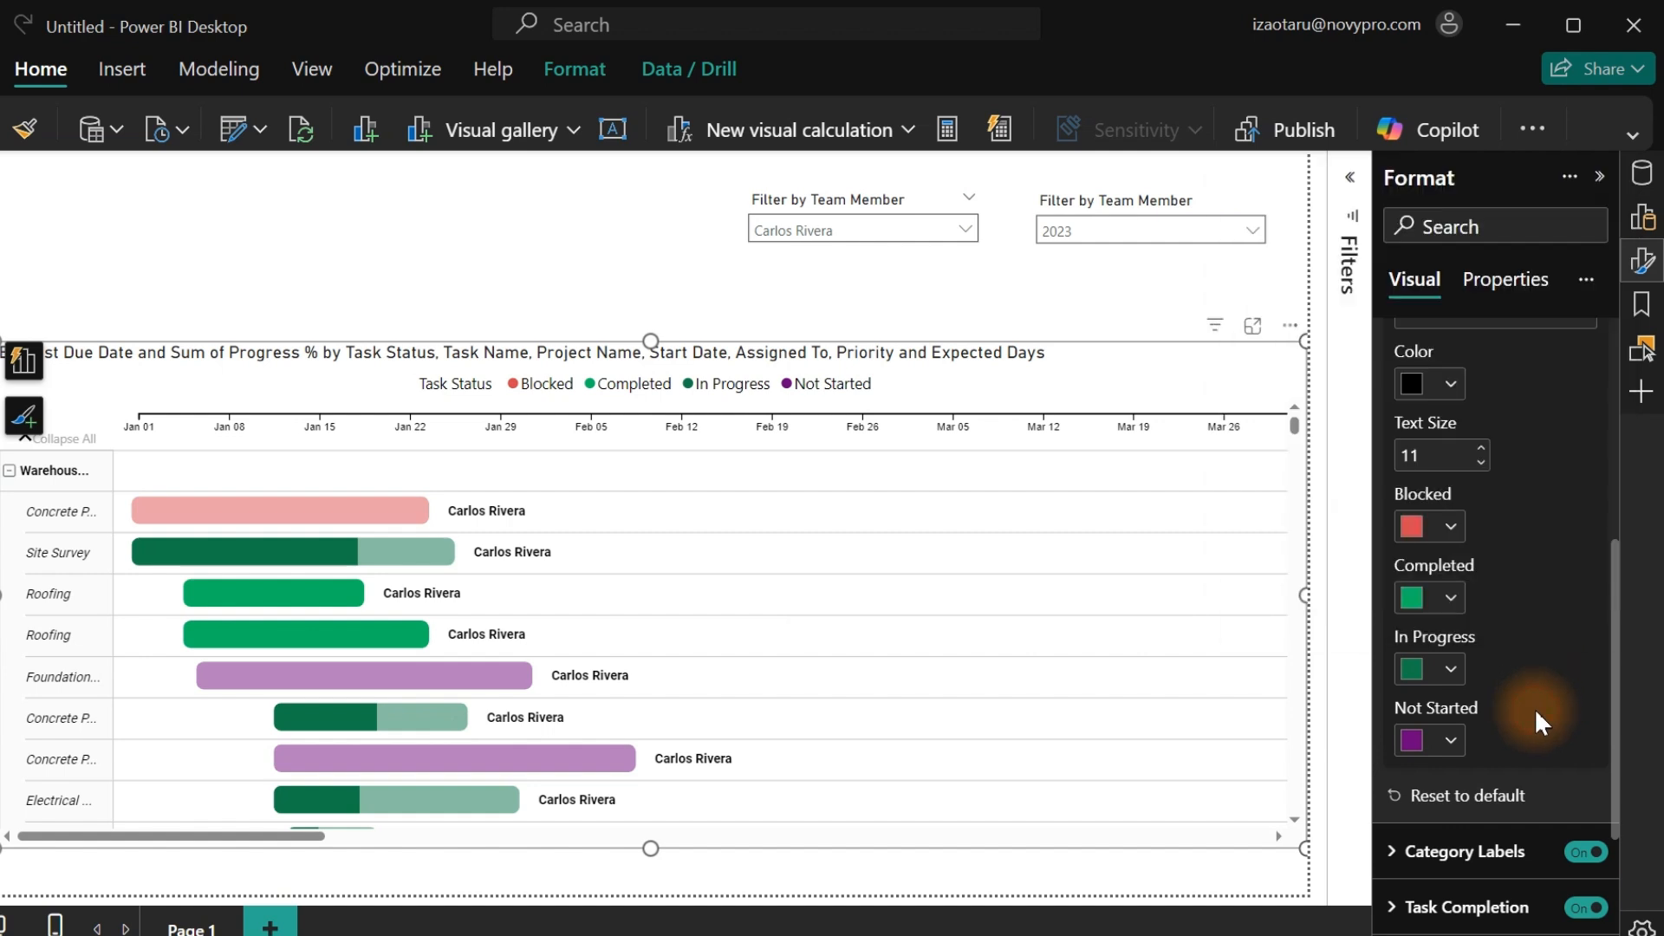
Set the legend colour of the Not Started task status to a very dark grey theme shade.
{"action": "left_click", "coordinate": [1446, 743]}
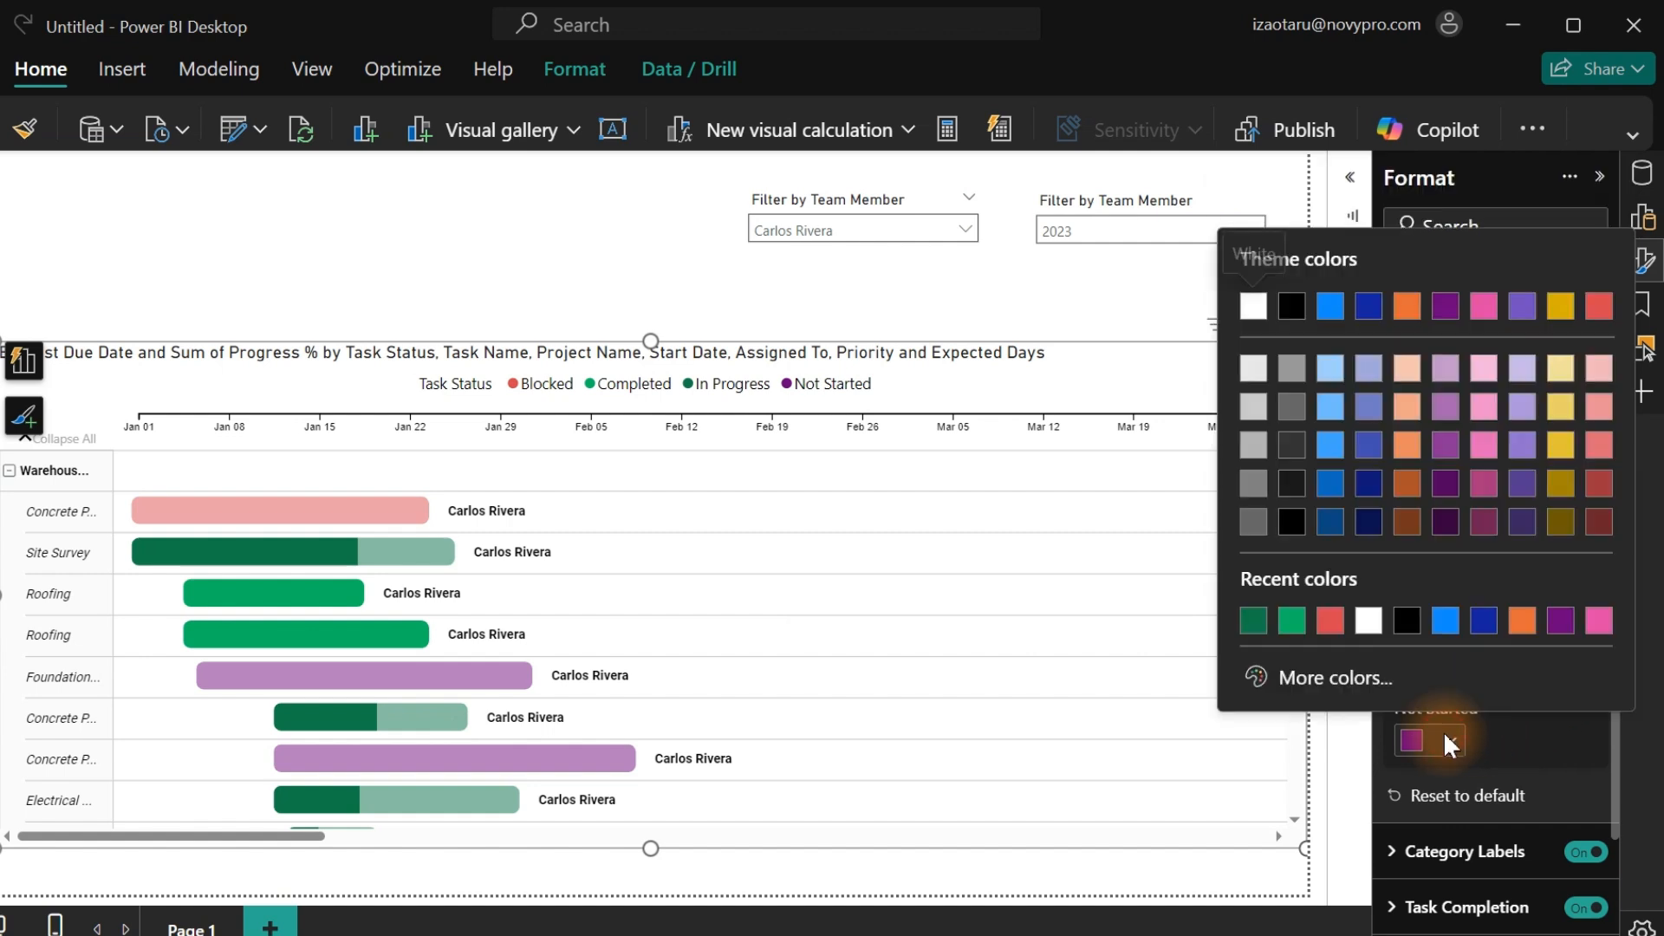
{"action": "left_click", "coordinate": [1292, 408]}
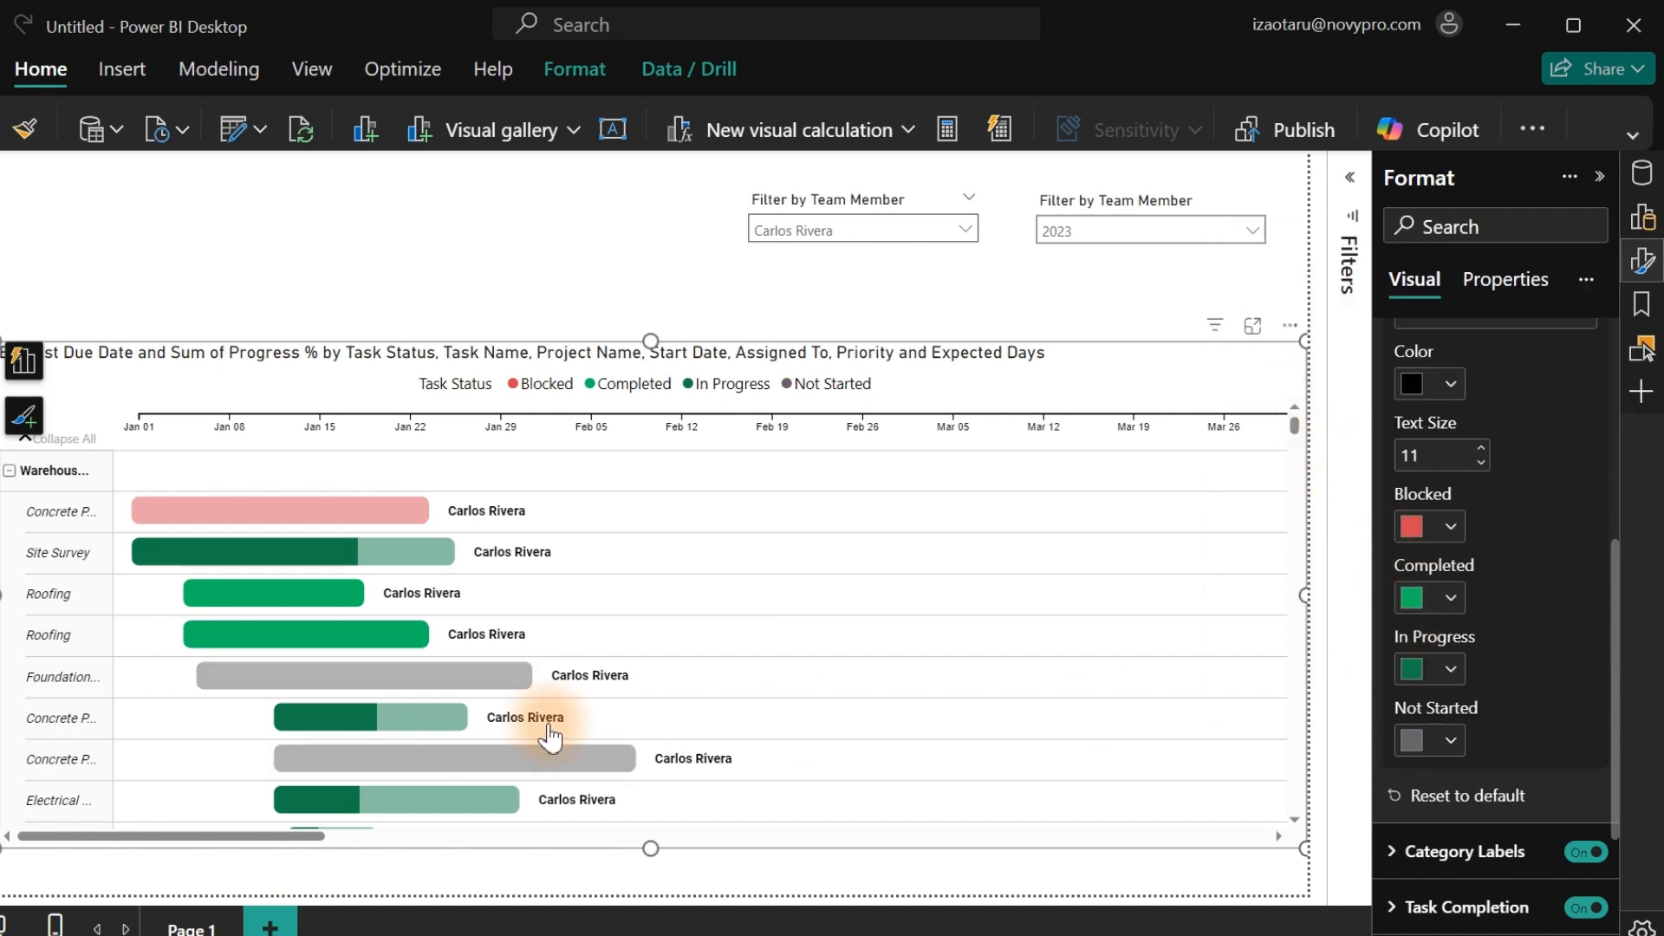
{"action": "left_click", "coordinate": [1451, 742]}
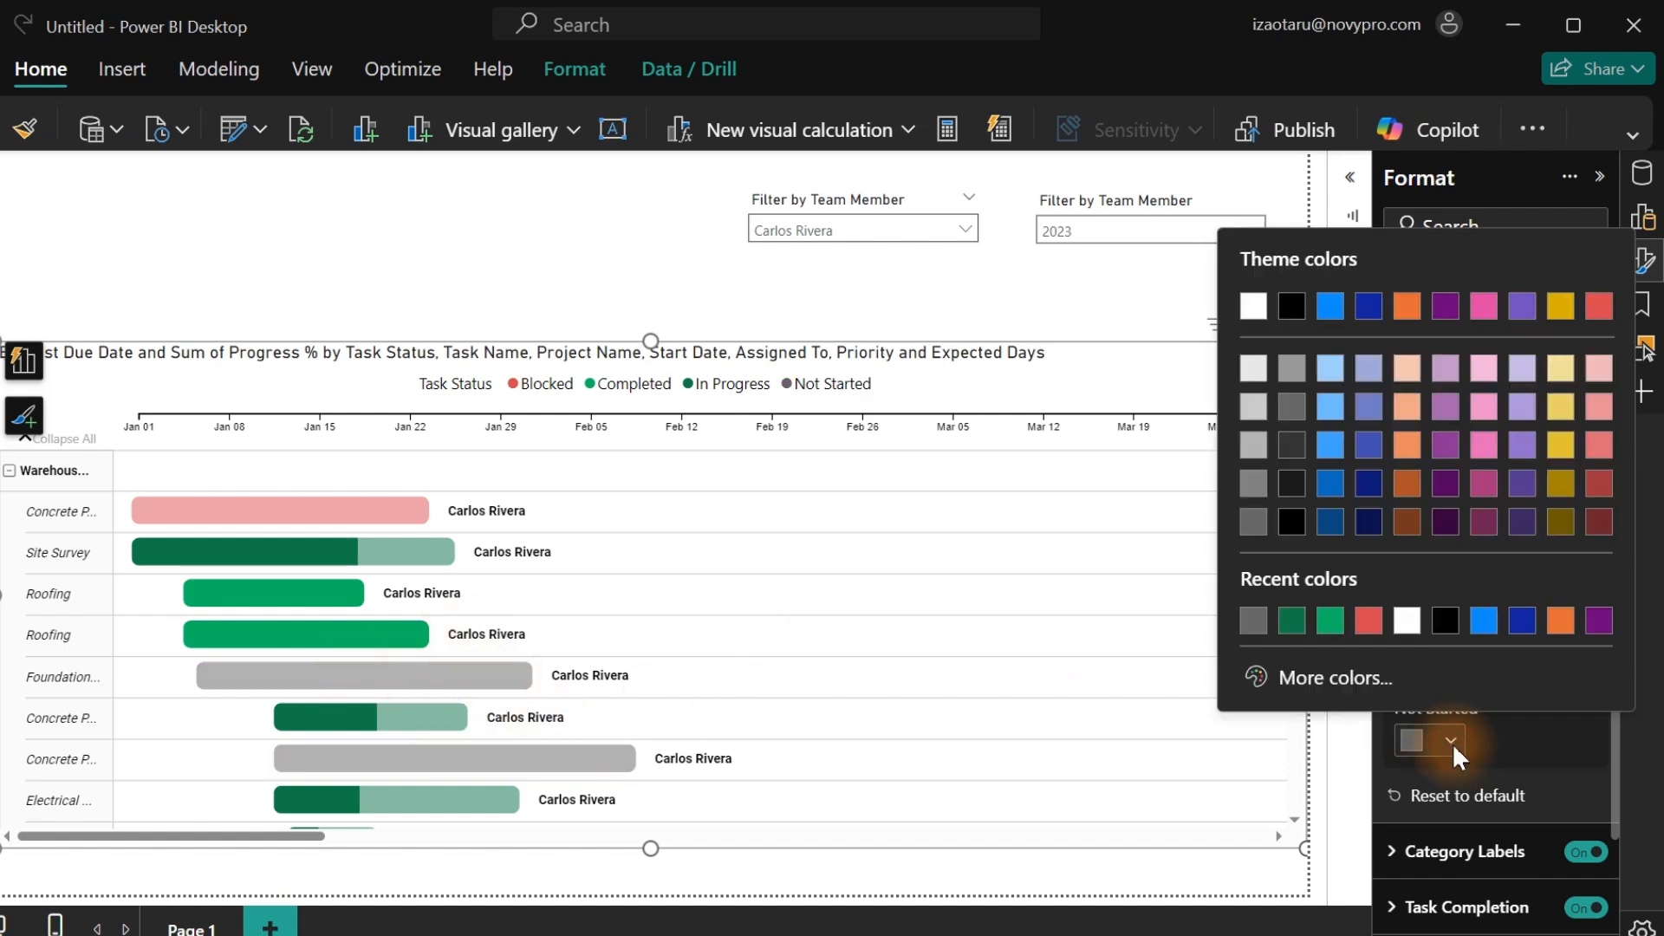
{"action": "left_click", "coordinate": [1290, 451]}
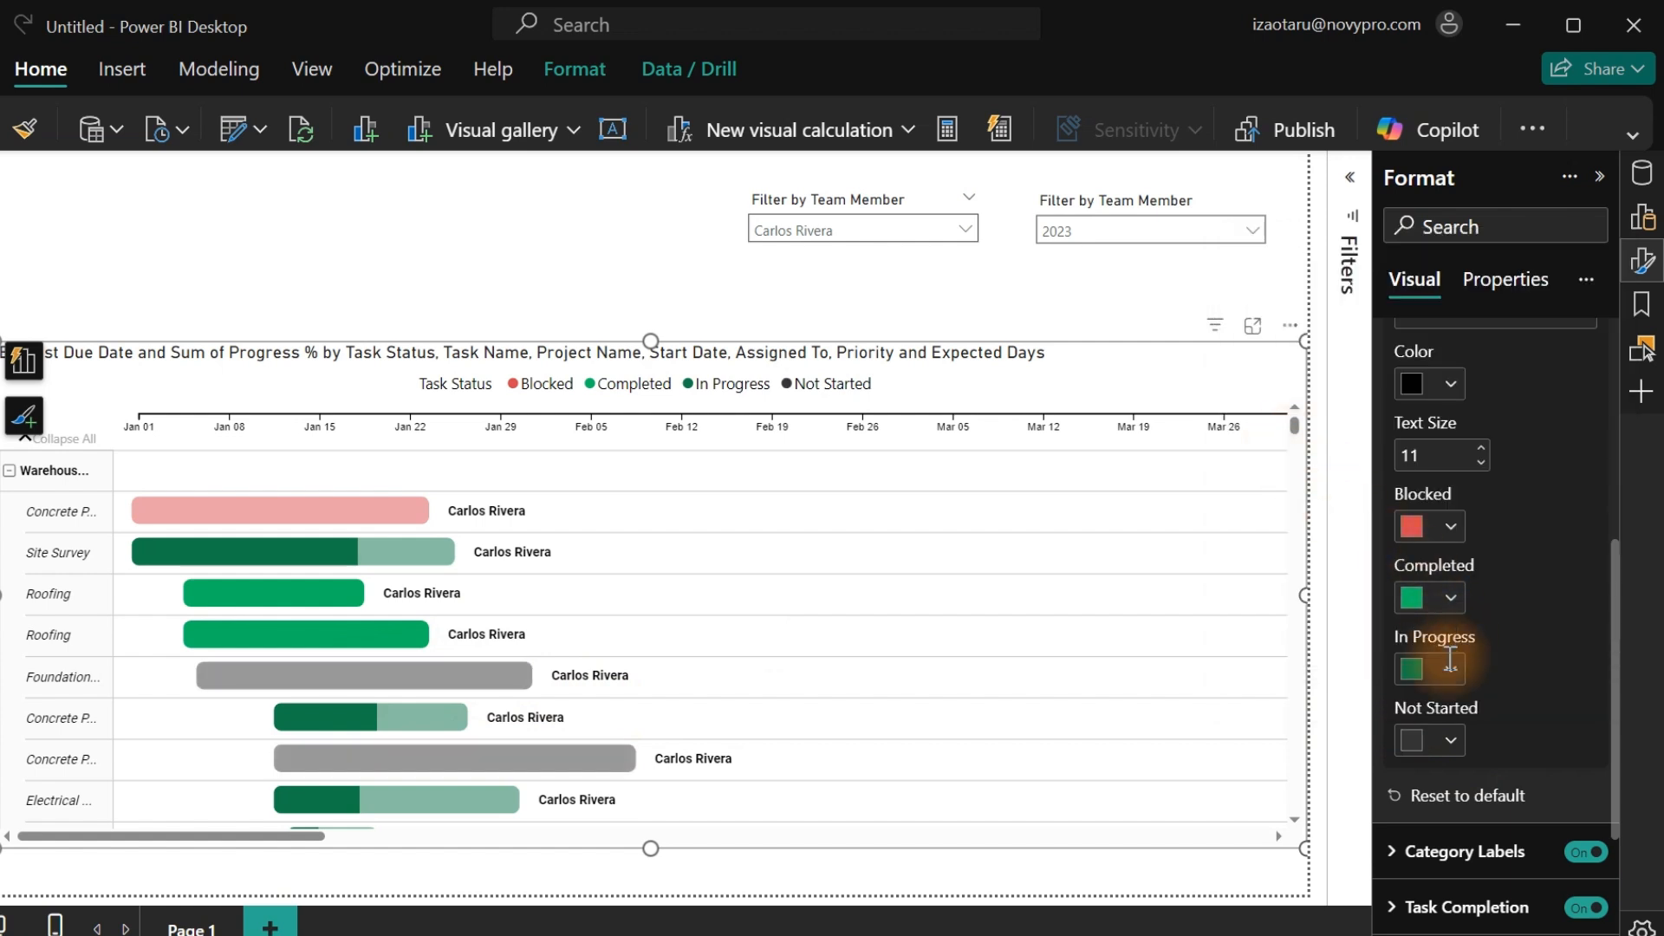
{"action": "mouse_move", "coordinate": [556, 570]}
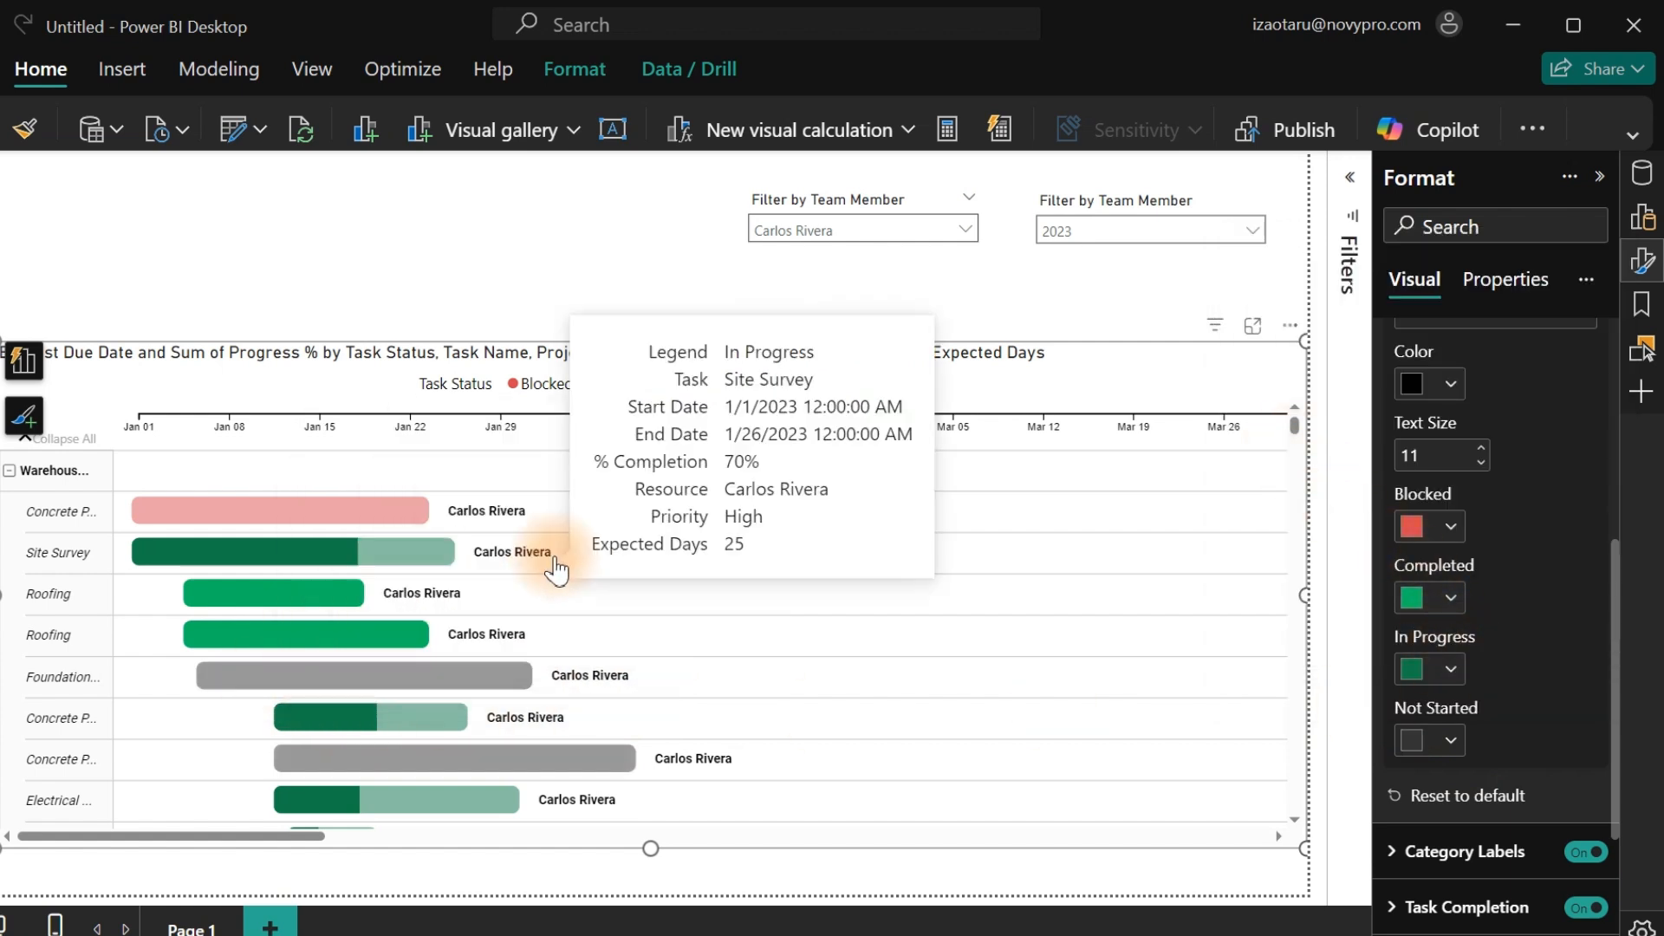
Show the Gantt chart in focus mode and collapse its legend settings.
{"action": "left_click", "coordinate": [1254, 326]}
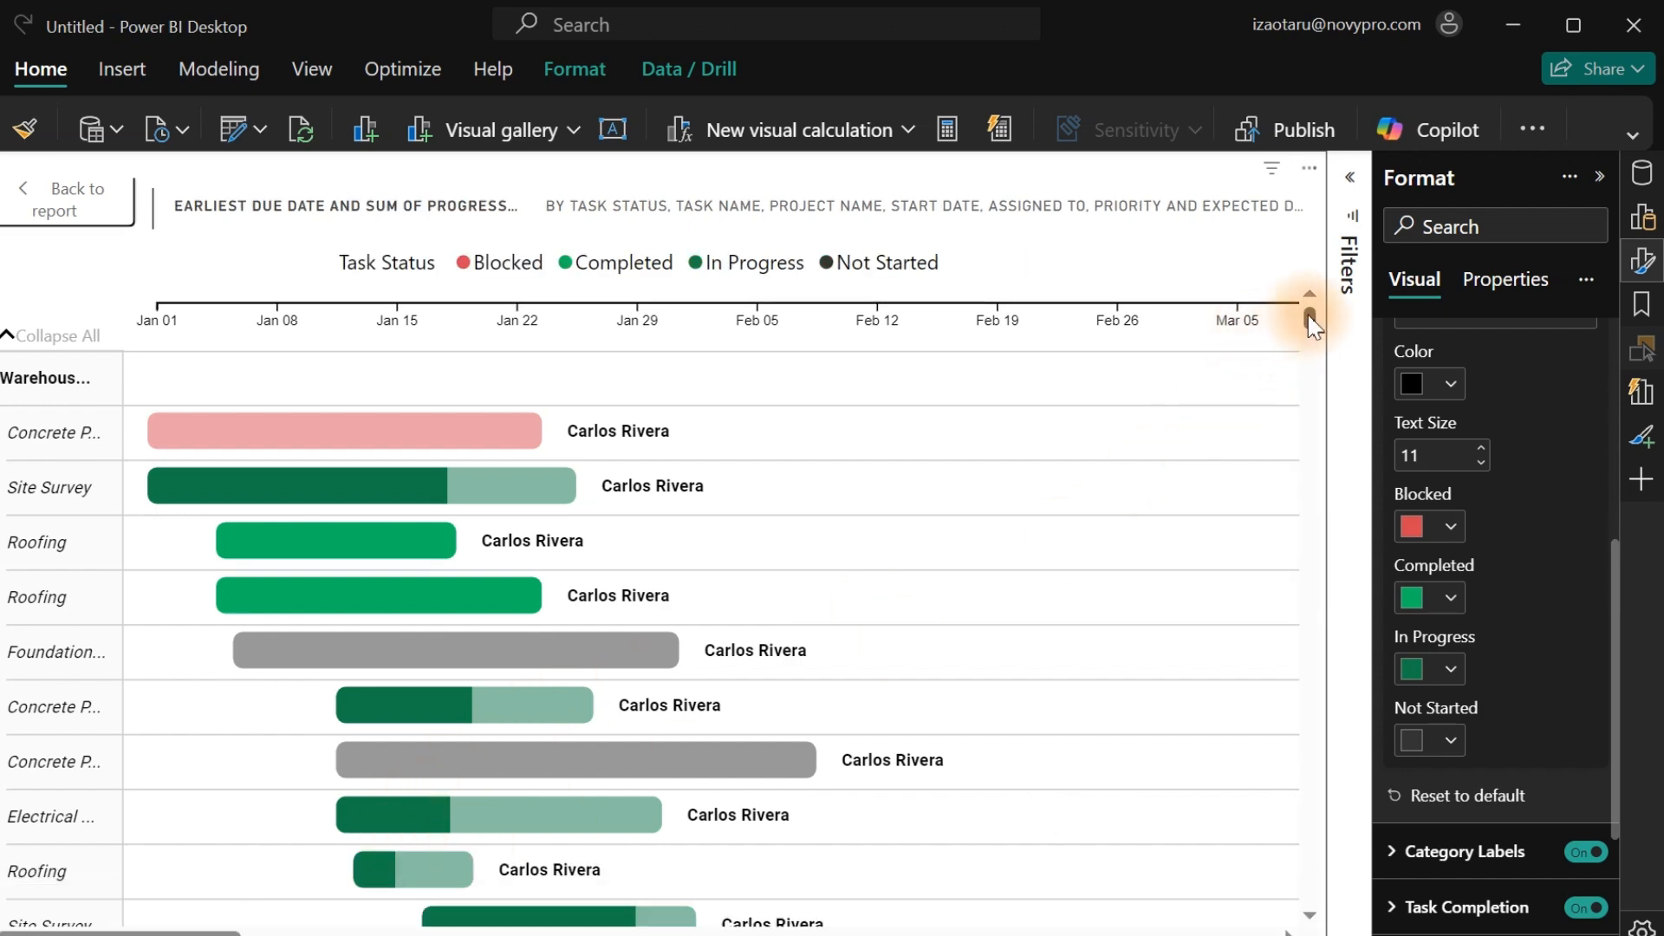
{"action": "mouse_move", "coordinate": [1308, 314]}
{"action": "left_mouse_down"}
{"action": "mouse_move", "coordinate": [1308, 356]}
{"action": "mouse_move", "coordinate": [1311, 303]}
{"action": "left_mouse_up"}
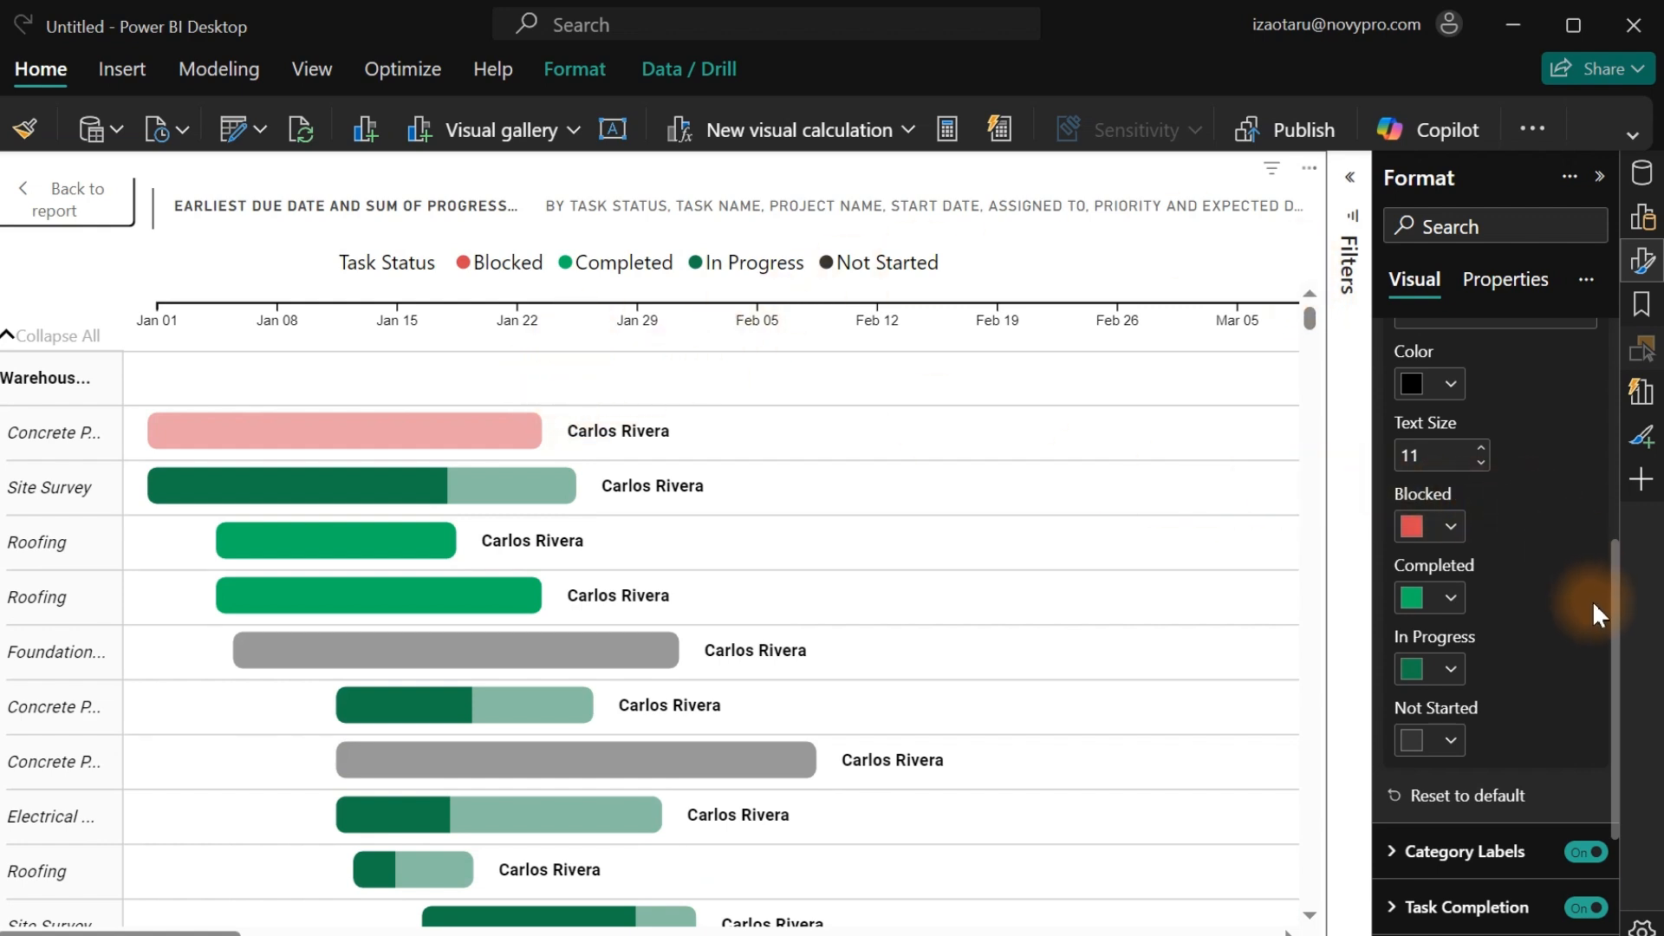
{"action": "left_click_drag", "start_coordinate": [1614, 620], "coordinate": [1499, 463]}
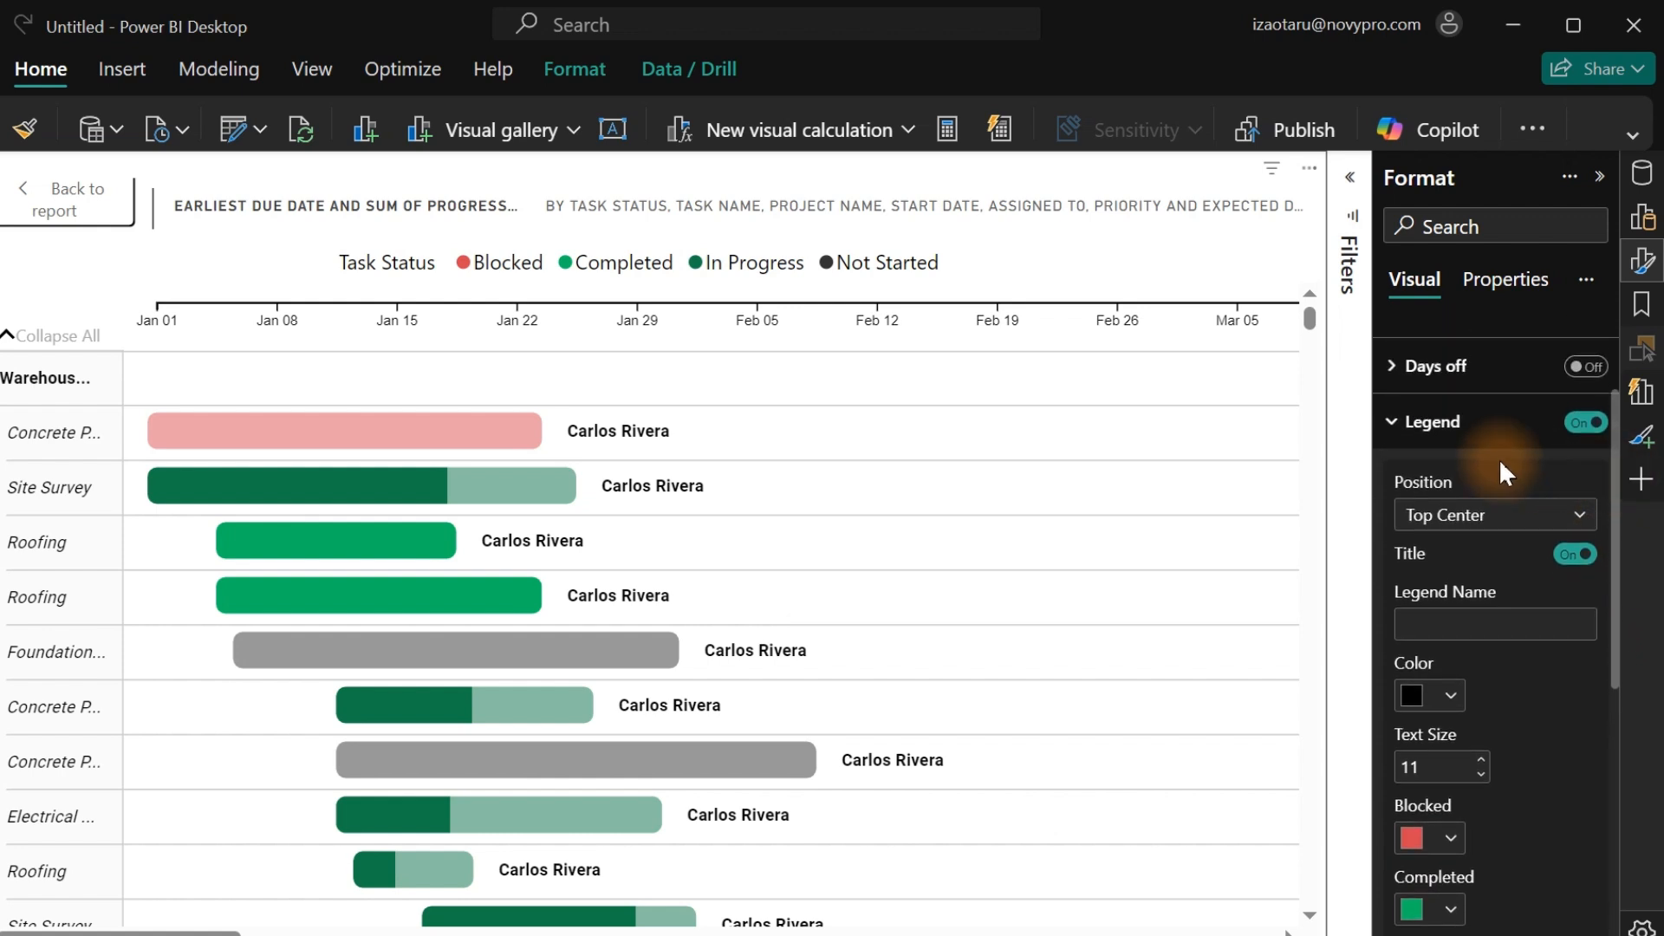
{"action": "left_click", "coordinate": [1432, 425]}
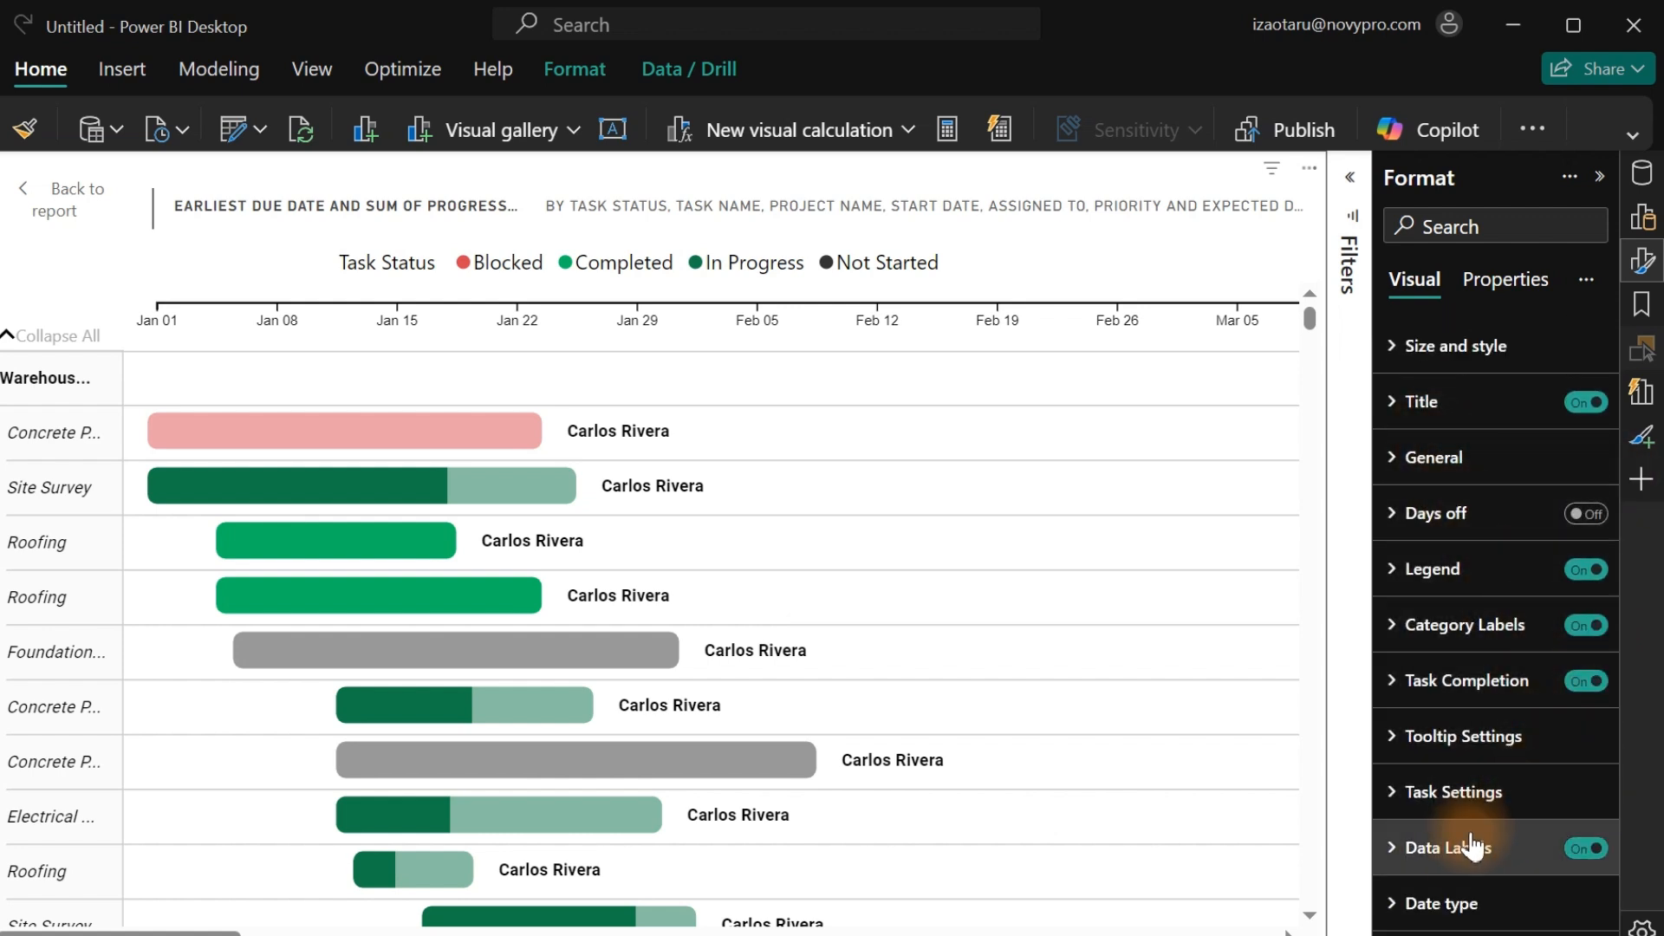
Try the Top and Inside positions for the Gantt data labels and restore the Right position.
{"action": "left_click", "coordinate": [1438, 863]}
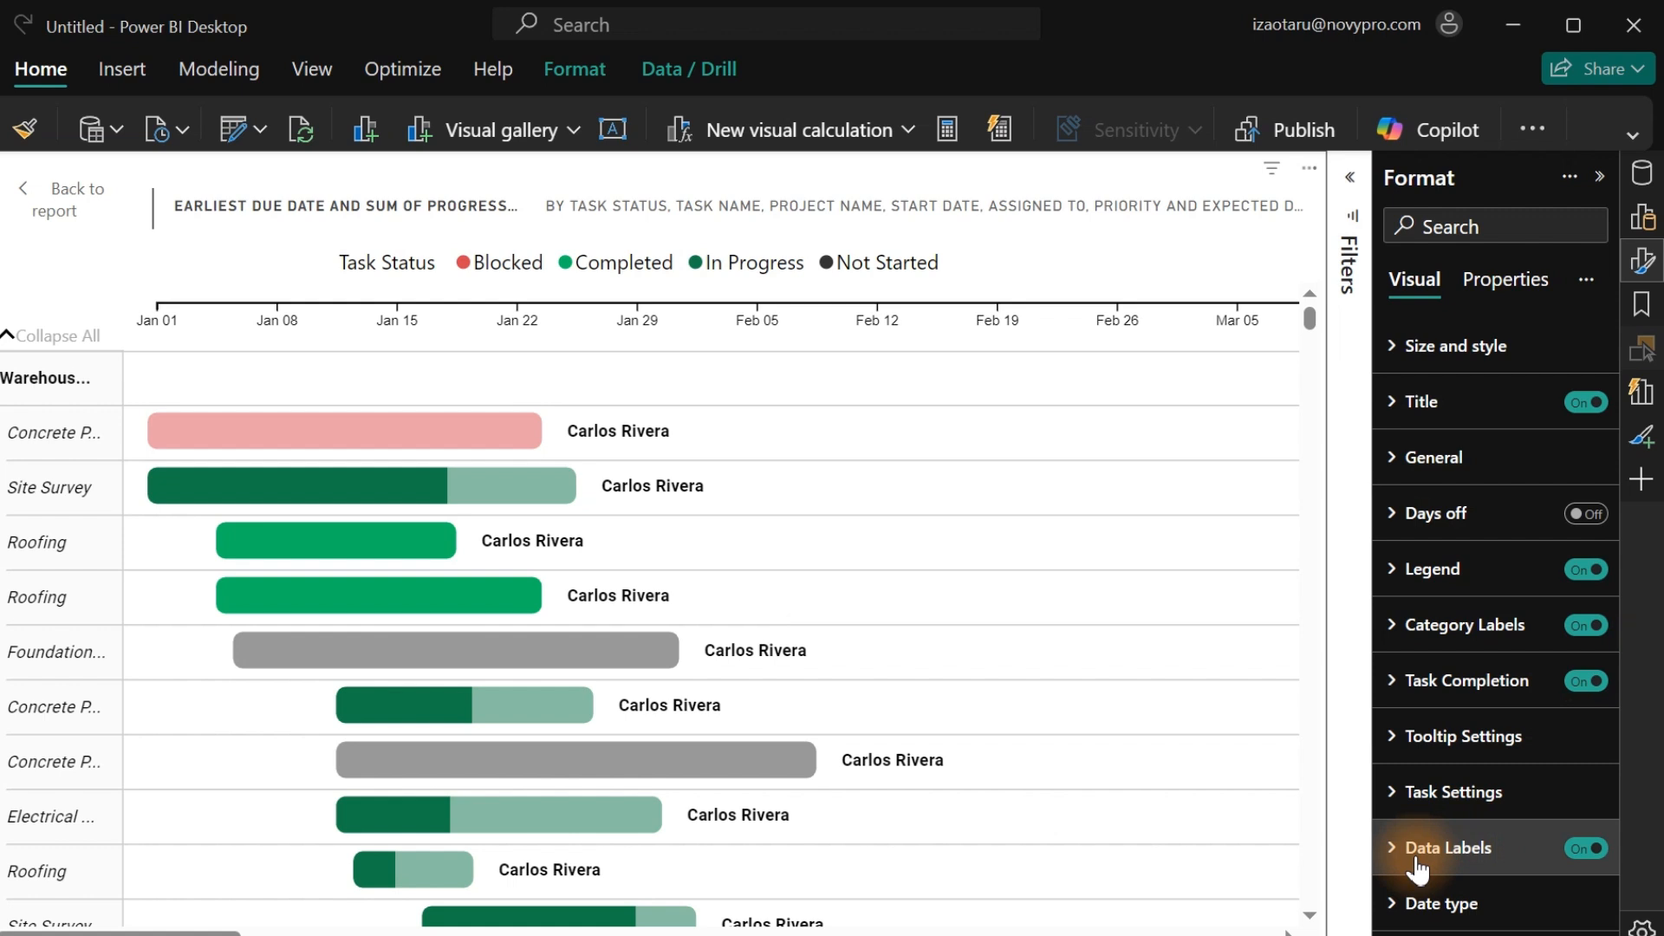
{"action": "left_click", "coordinate": [1418, 867]}
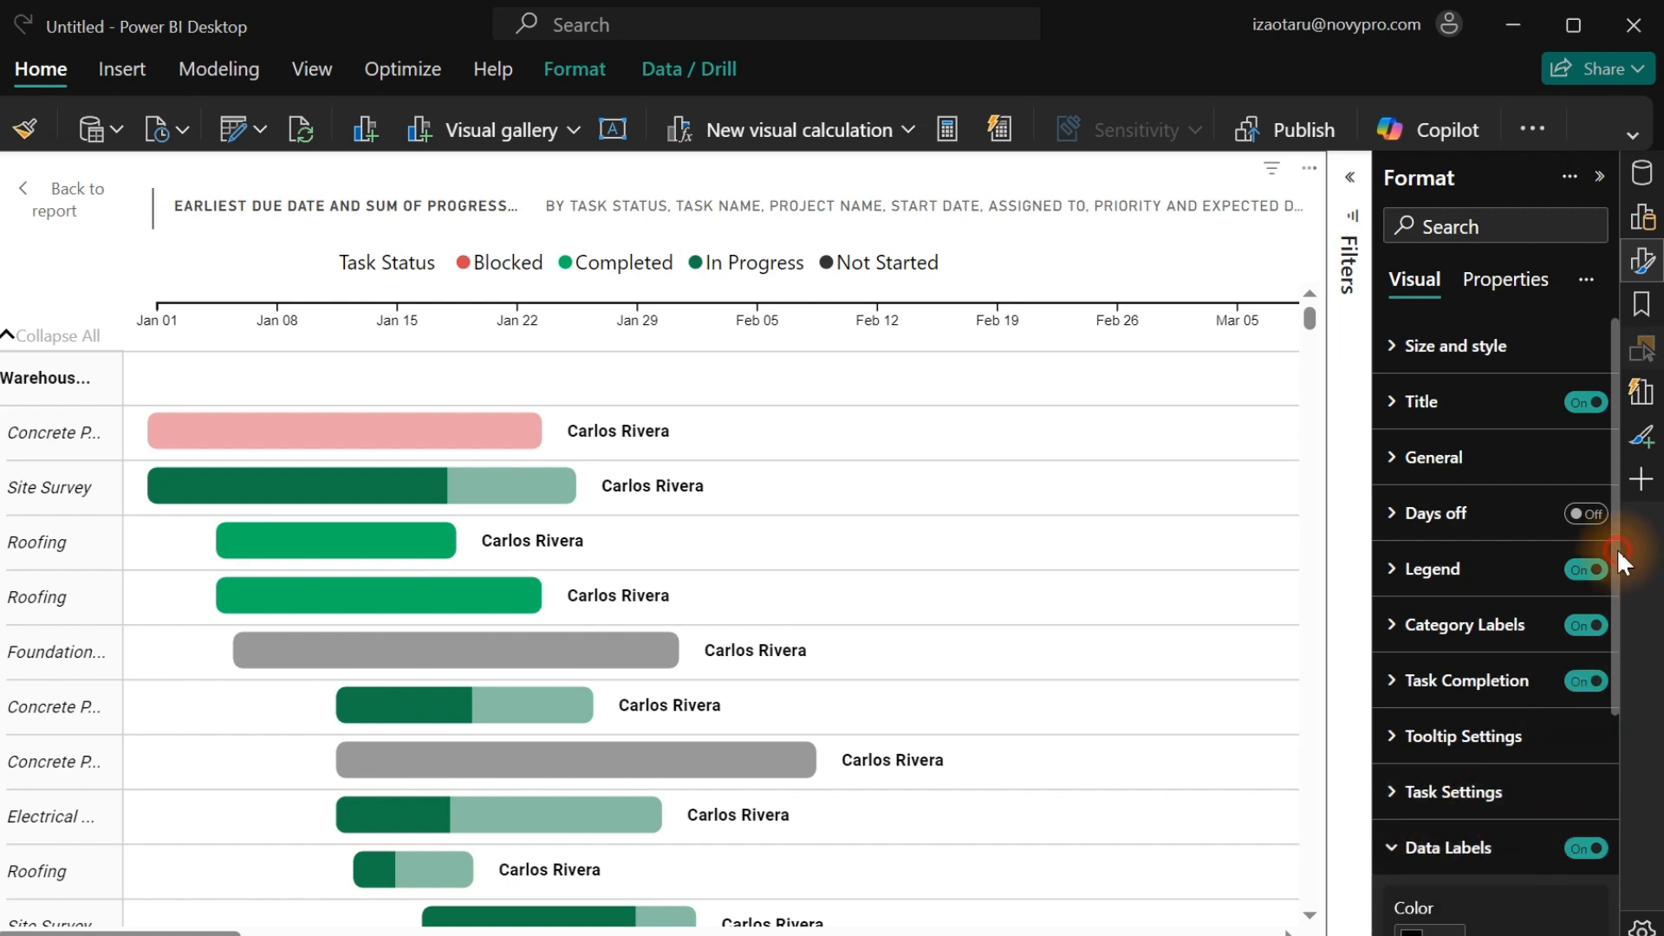
{"action": "left_click_drag", "start_coordinate": [1617, 559], "coordinate": [1611, 822]}
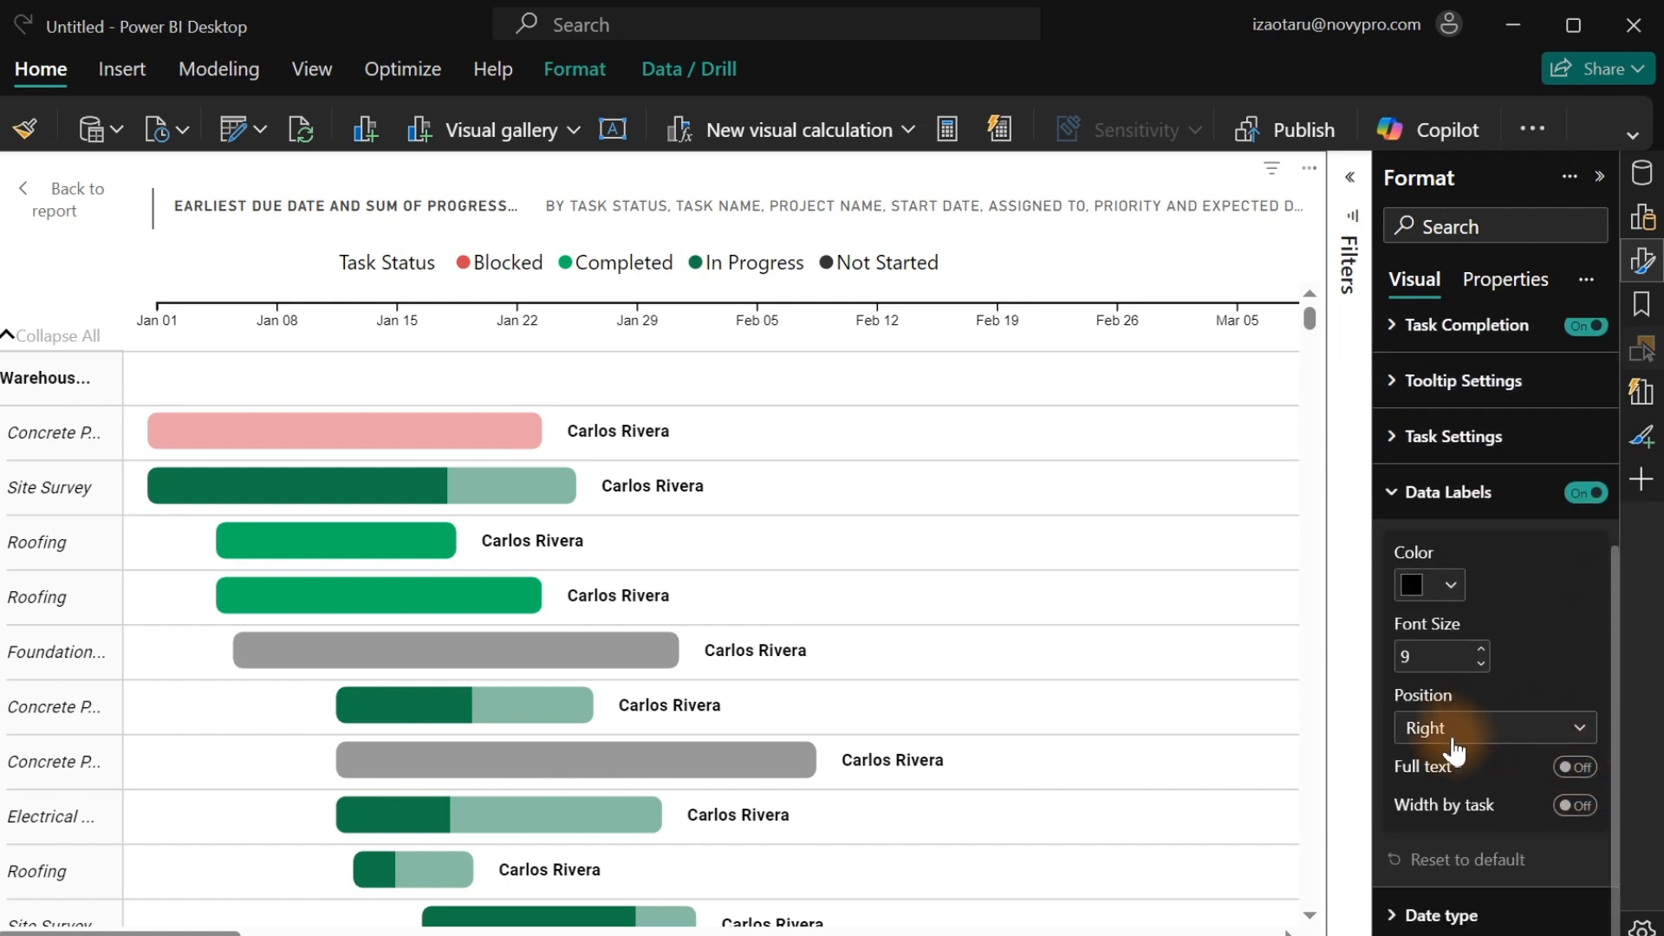
{"action": "left_click", "coordinate": [1484, 730]}
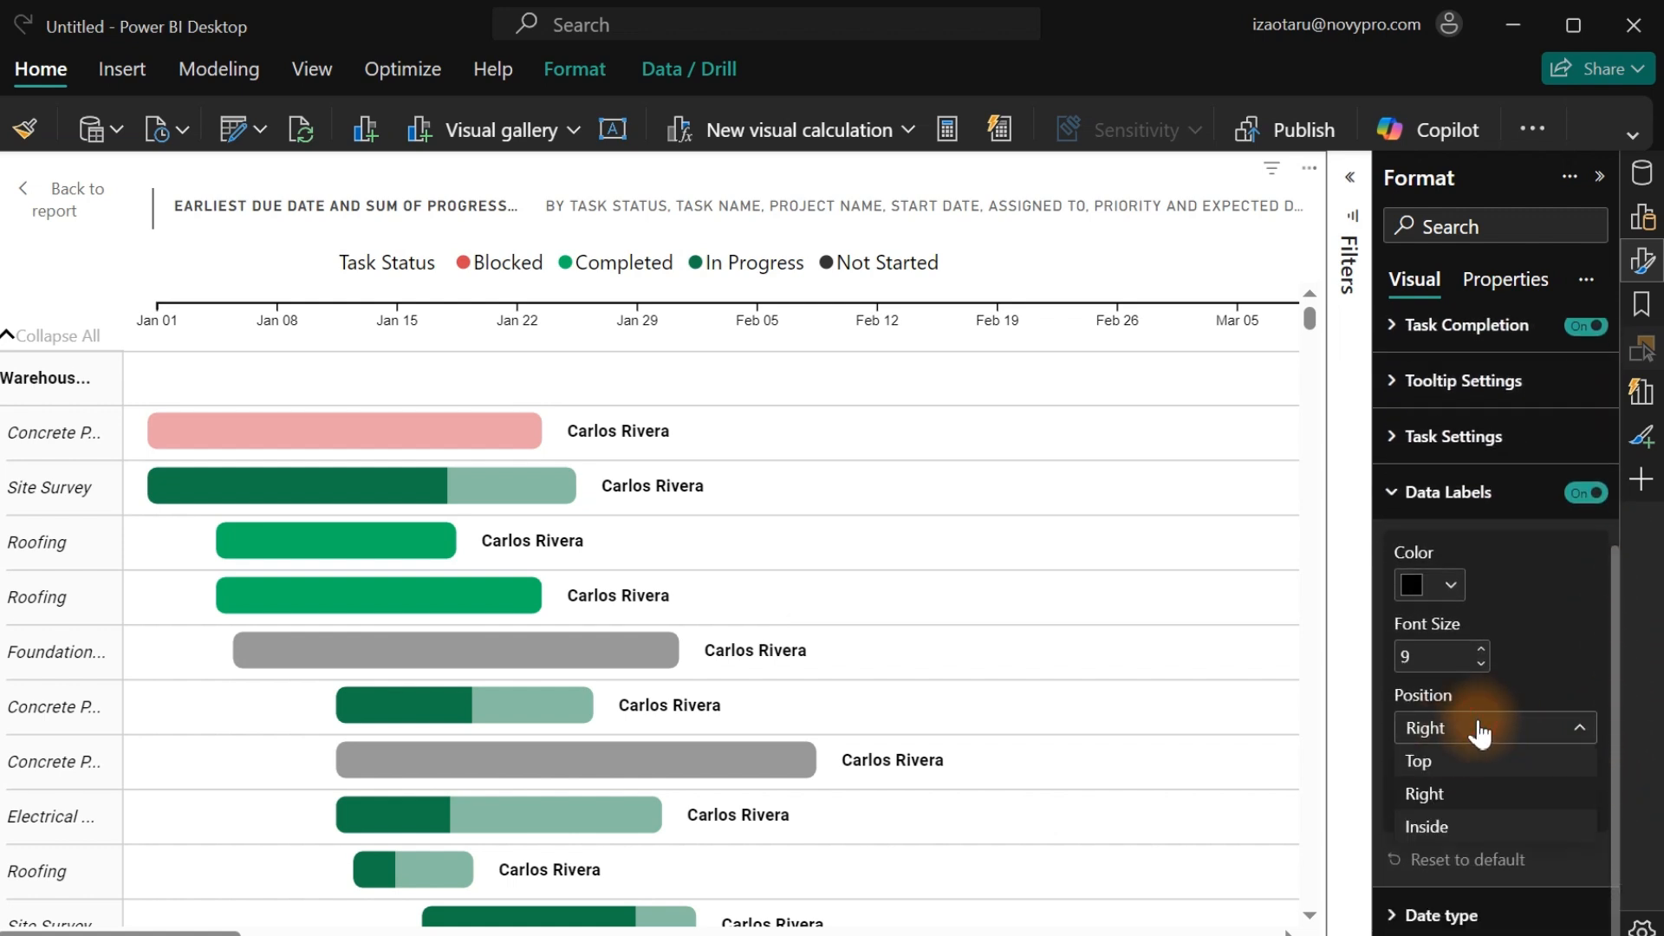
{"action": "left_click", "coordinate": [1448, 771]}
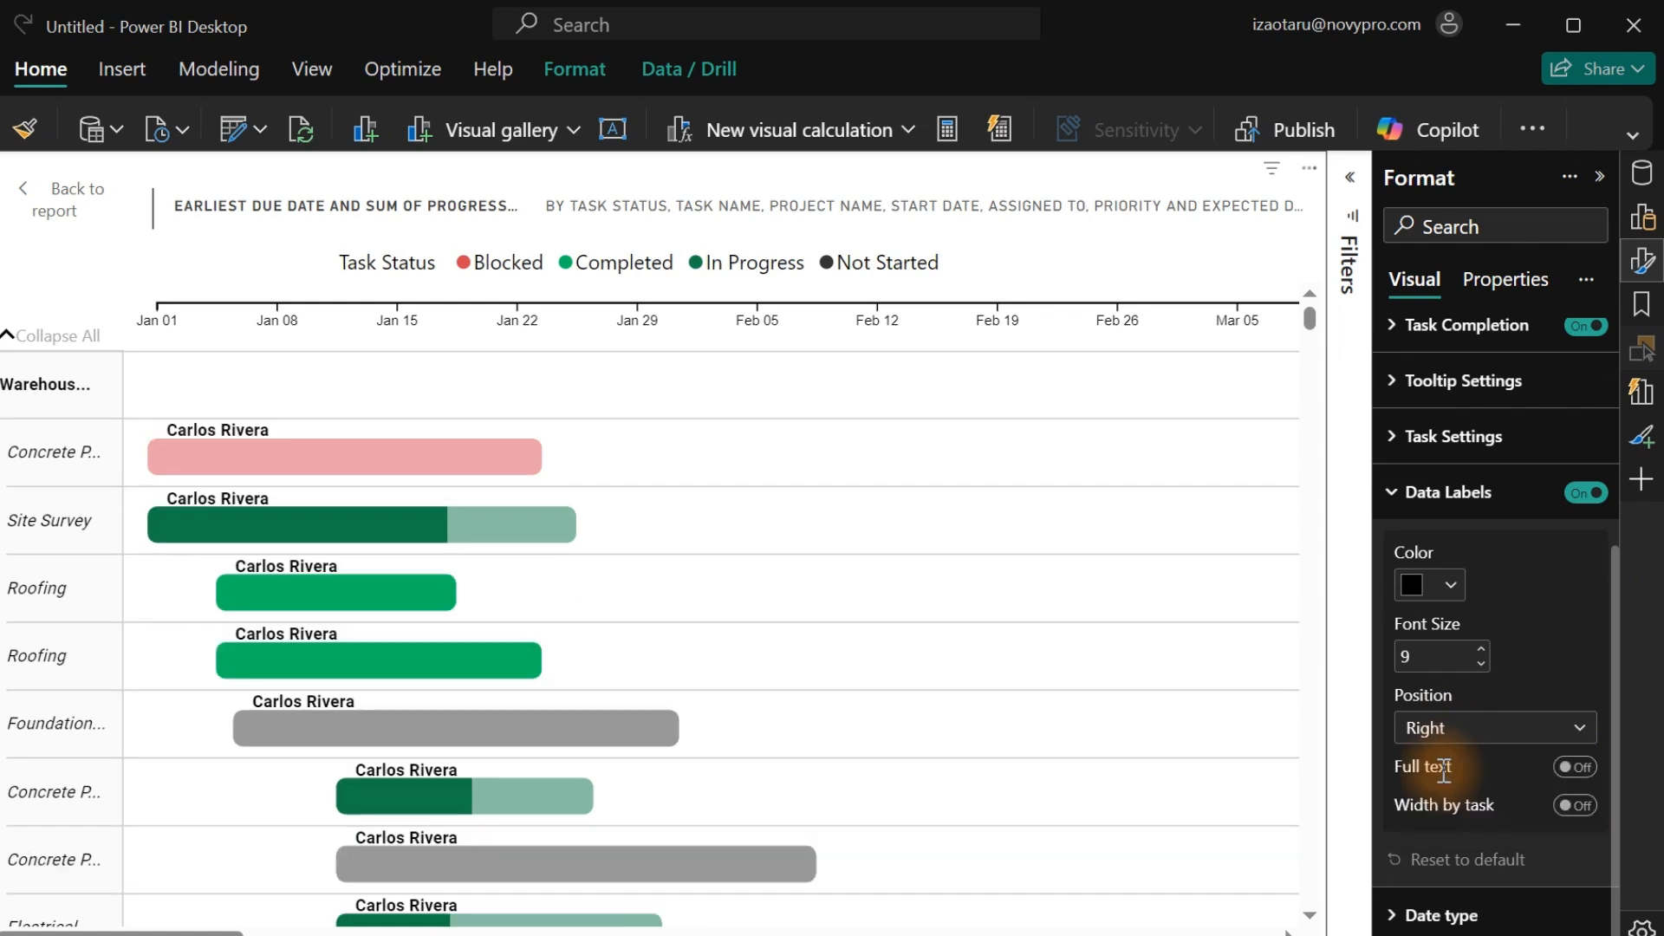
{"action": "left_click", "coordinate": [1459, 735]}
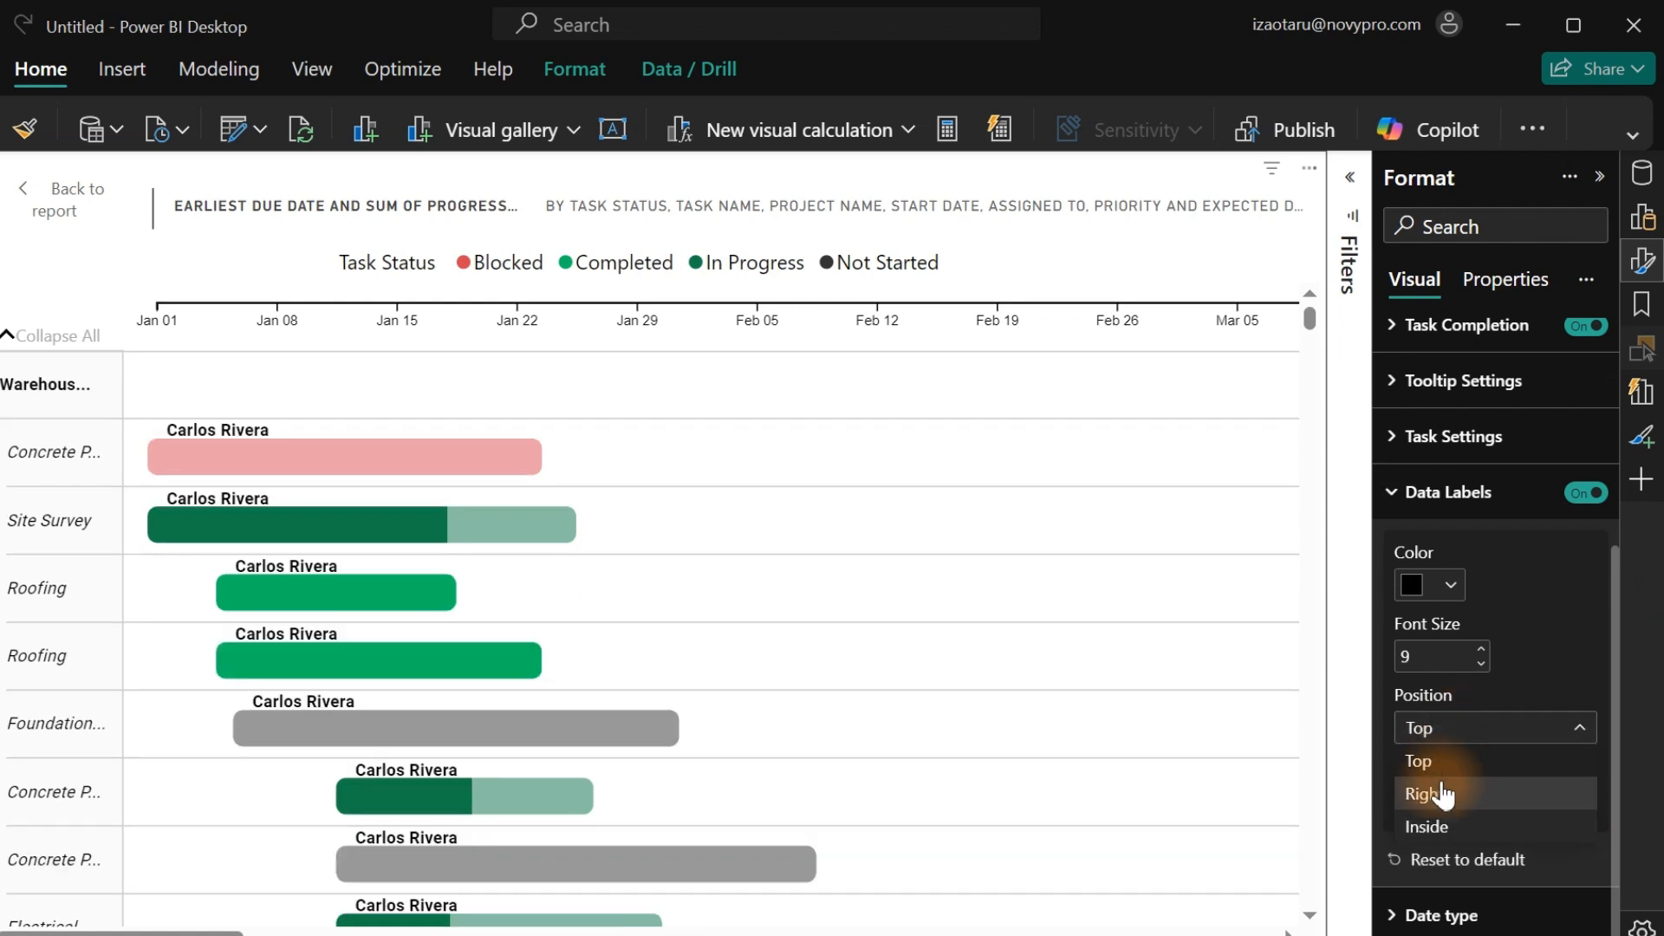
{"action": "left_click", "coordinate": [1435, 827]}
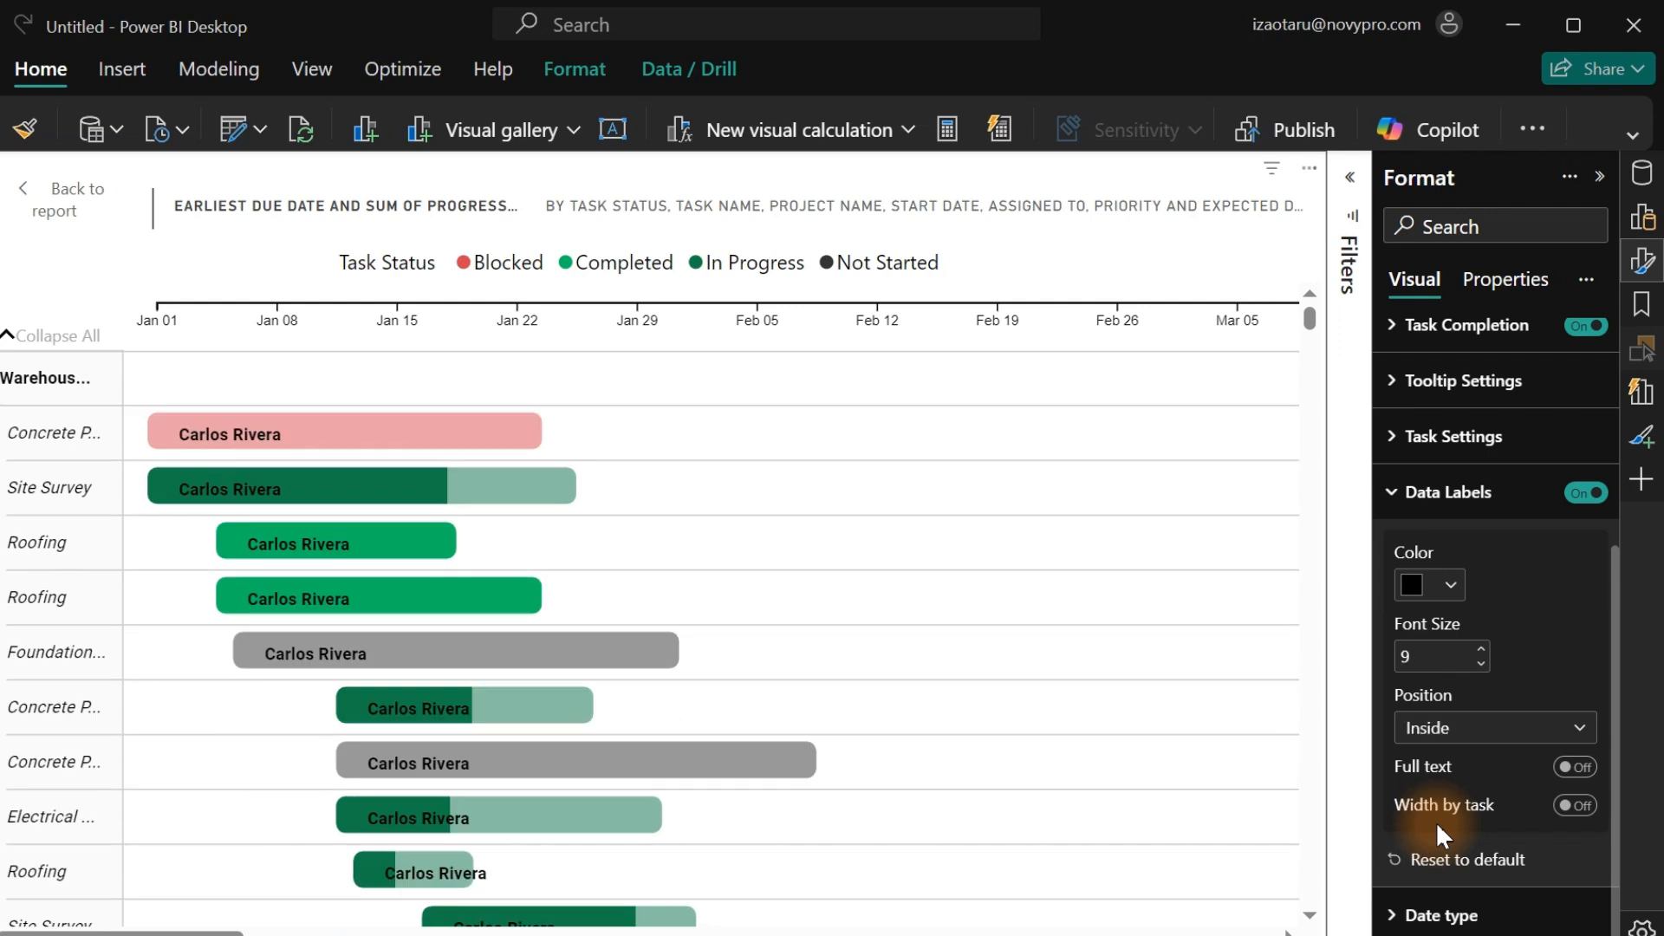
{"action": "left_click", "coordinate": [1468, 737]}
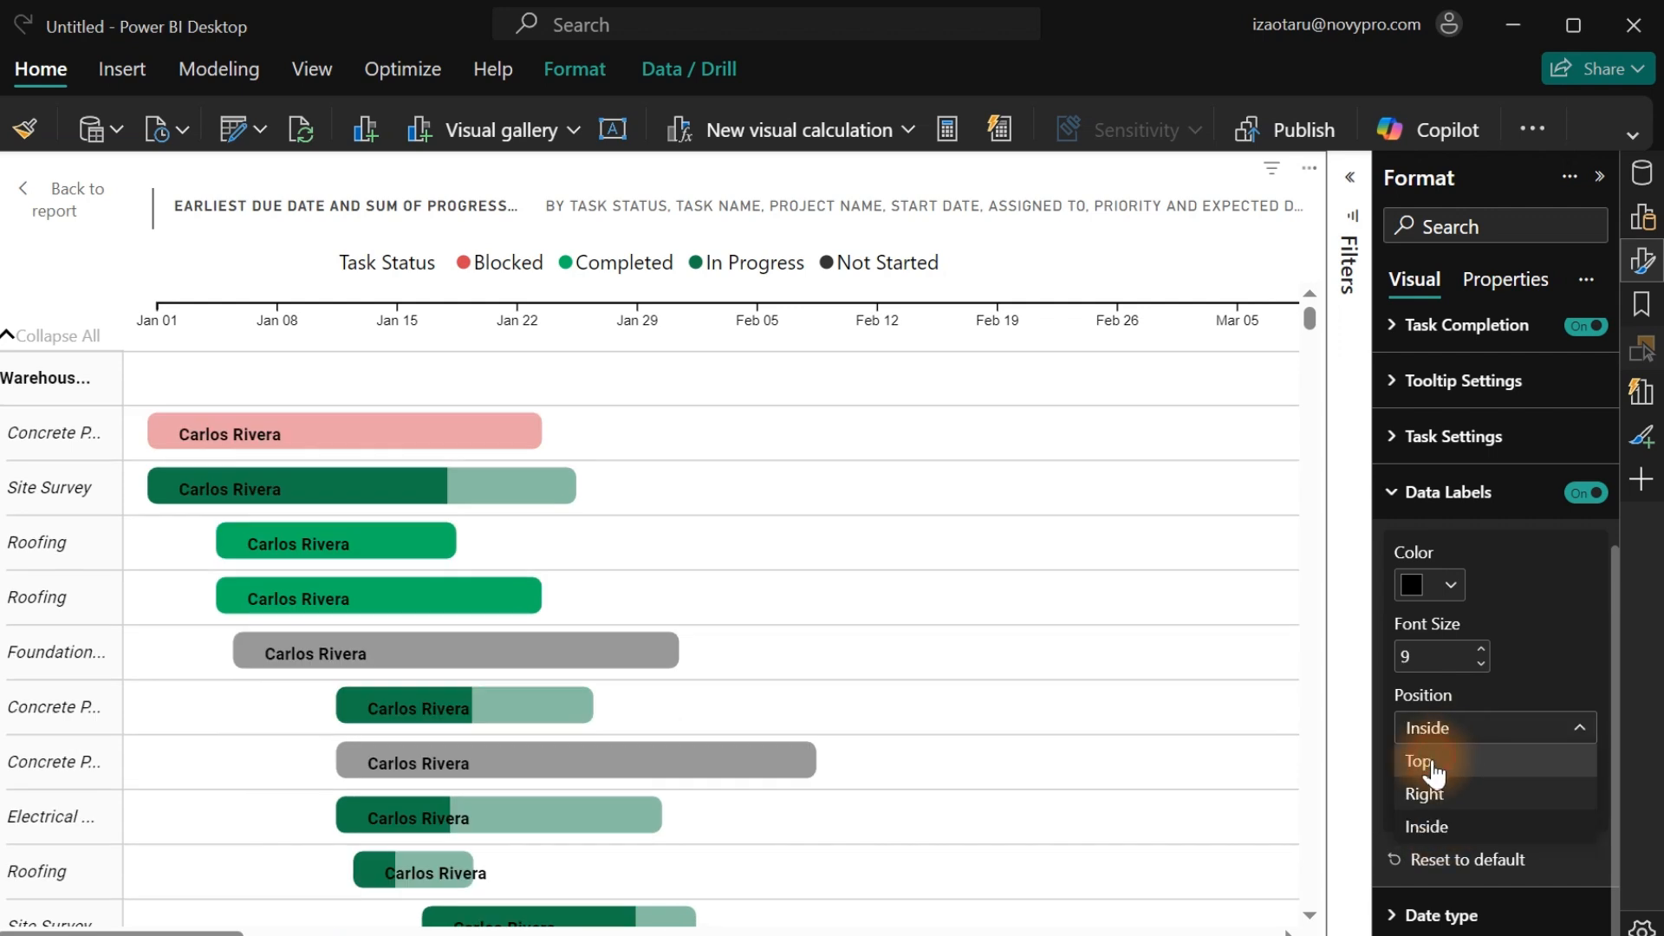
{"action": "left_click", "coordinate": [1434, 761]}
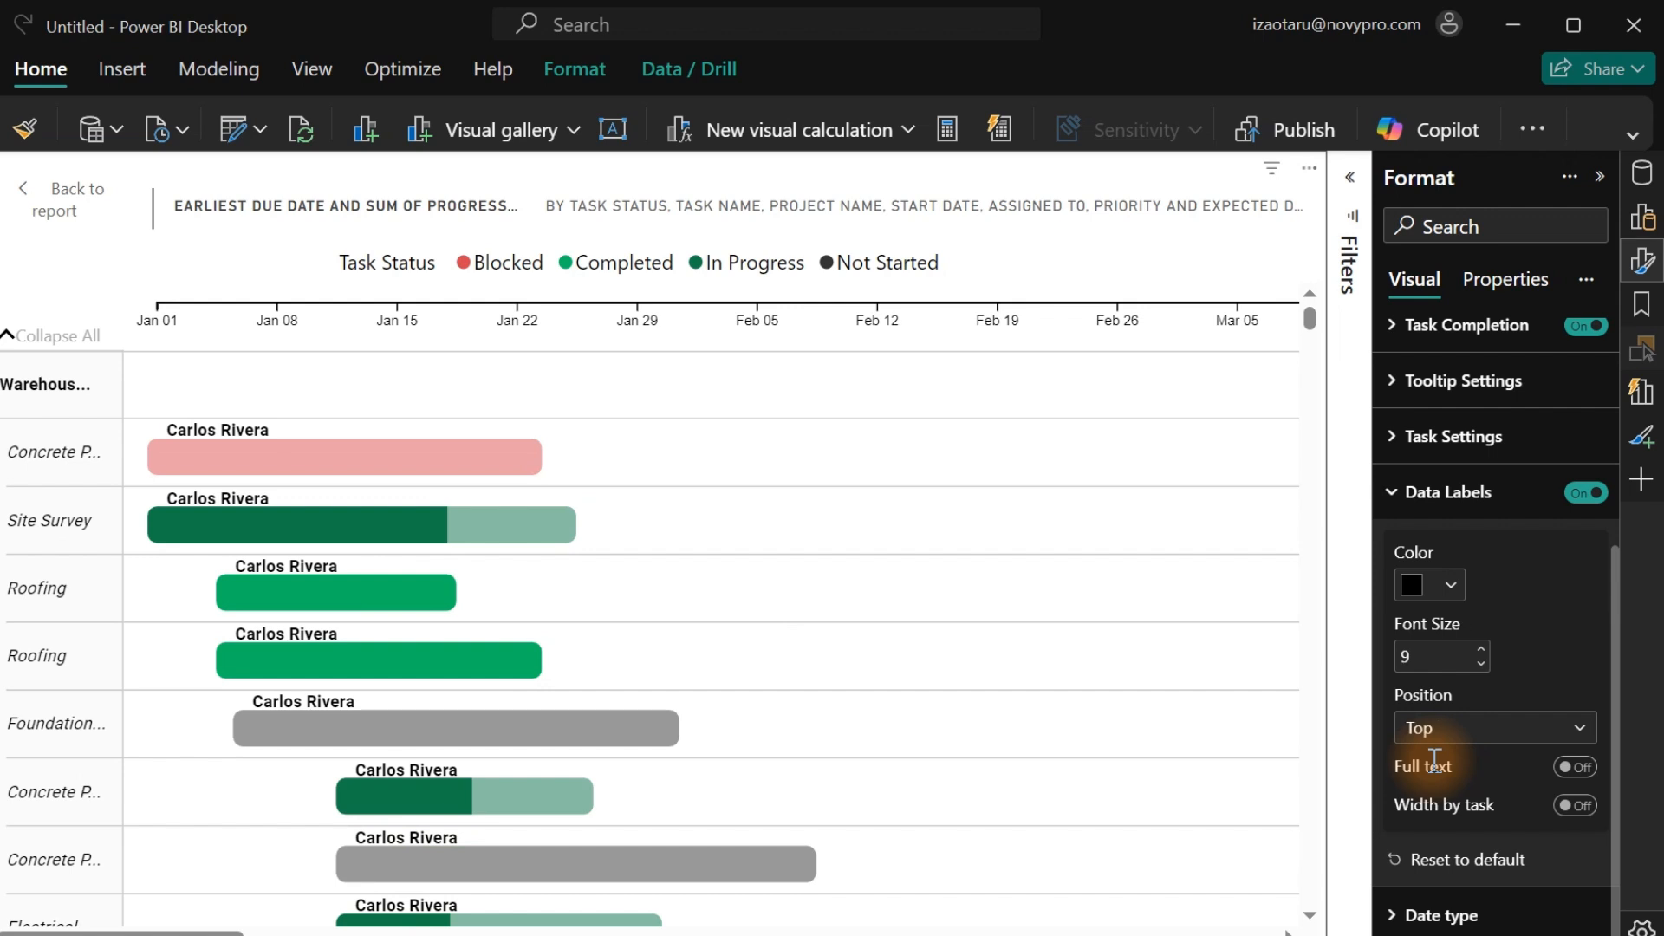
{"action": "left_click", "coordinate": [1453, 736]}
{"action": "left_click", "coordinate": [1446, 794]}
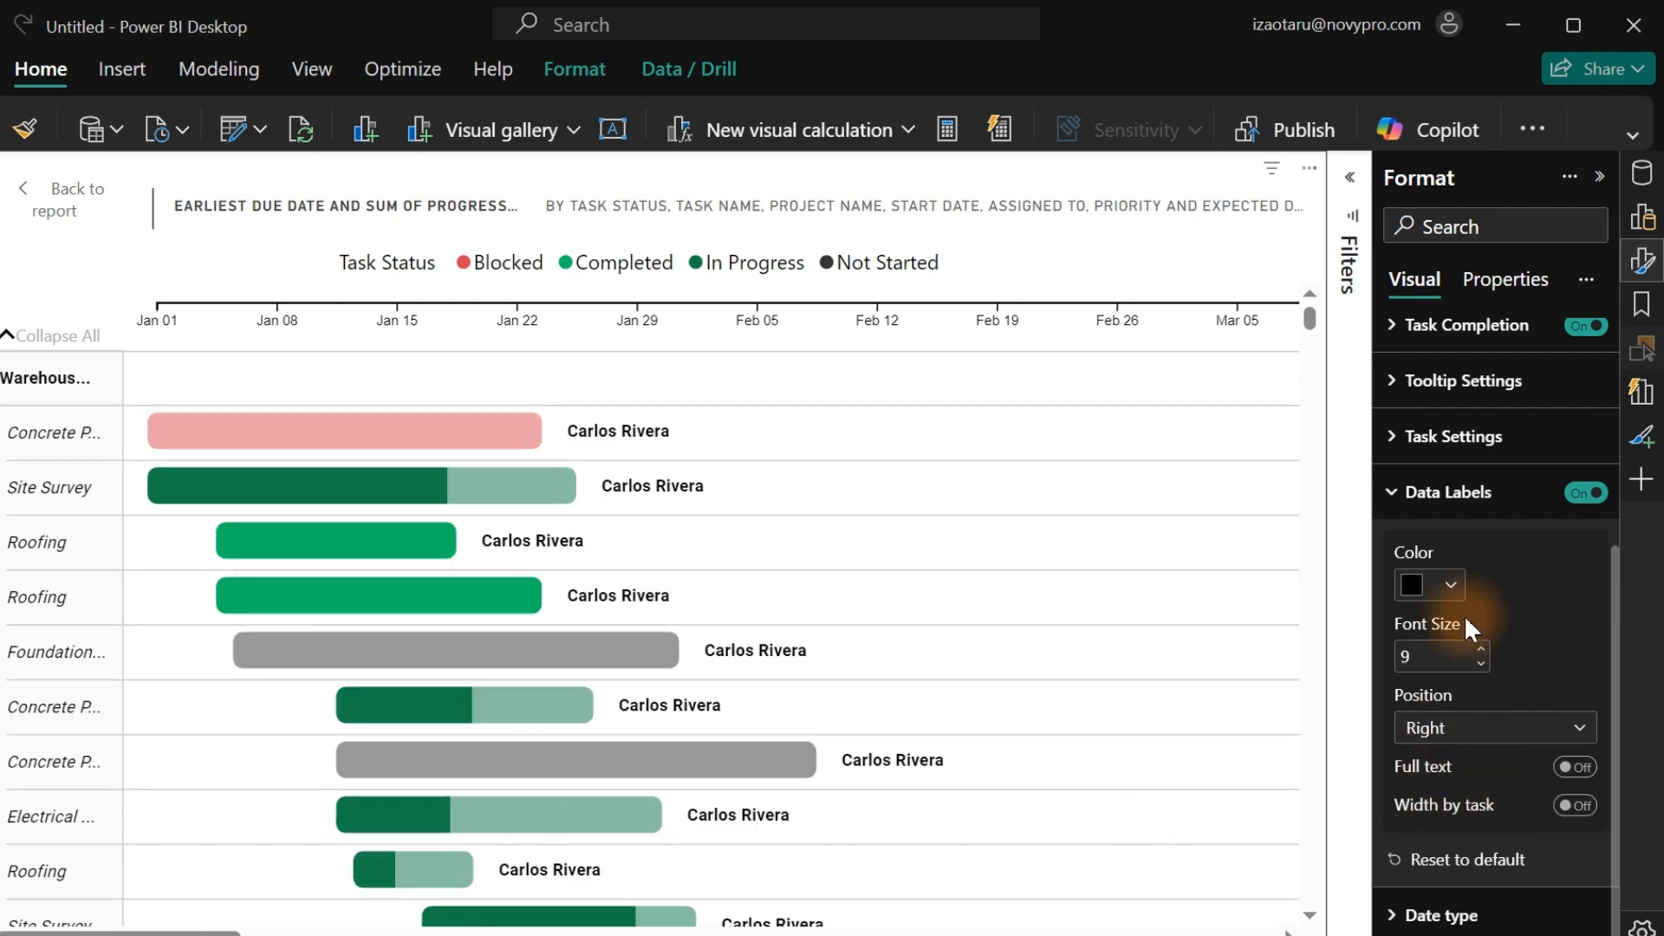
{"action": "left_click", "coordinate": [1406, 496]}
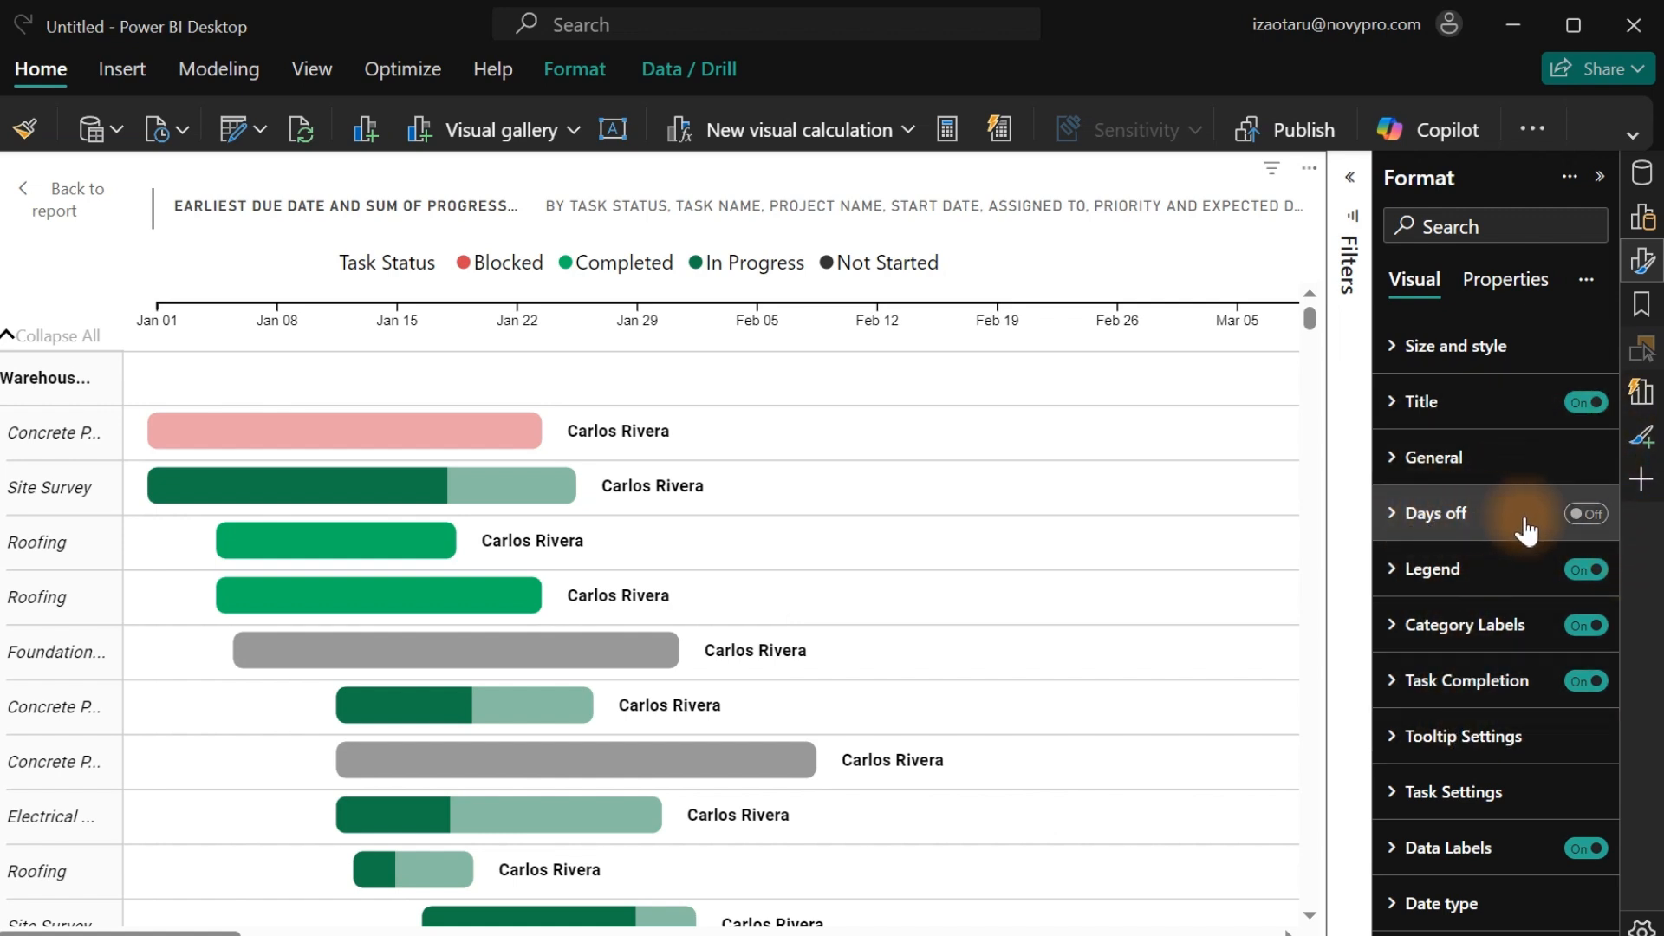
Try marking days off on the Gantt bars, view the first day of week options, and turn days off back off.
{"action": "left_click", "coordinate": [1591, 515]}
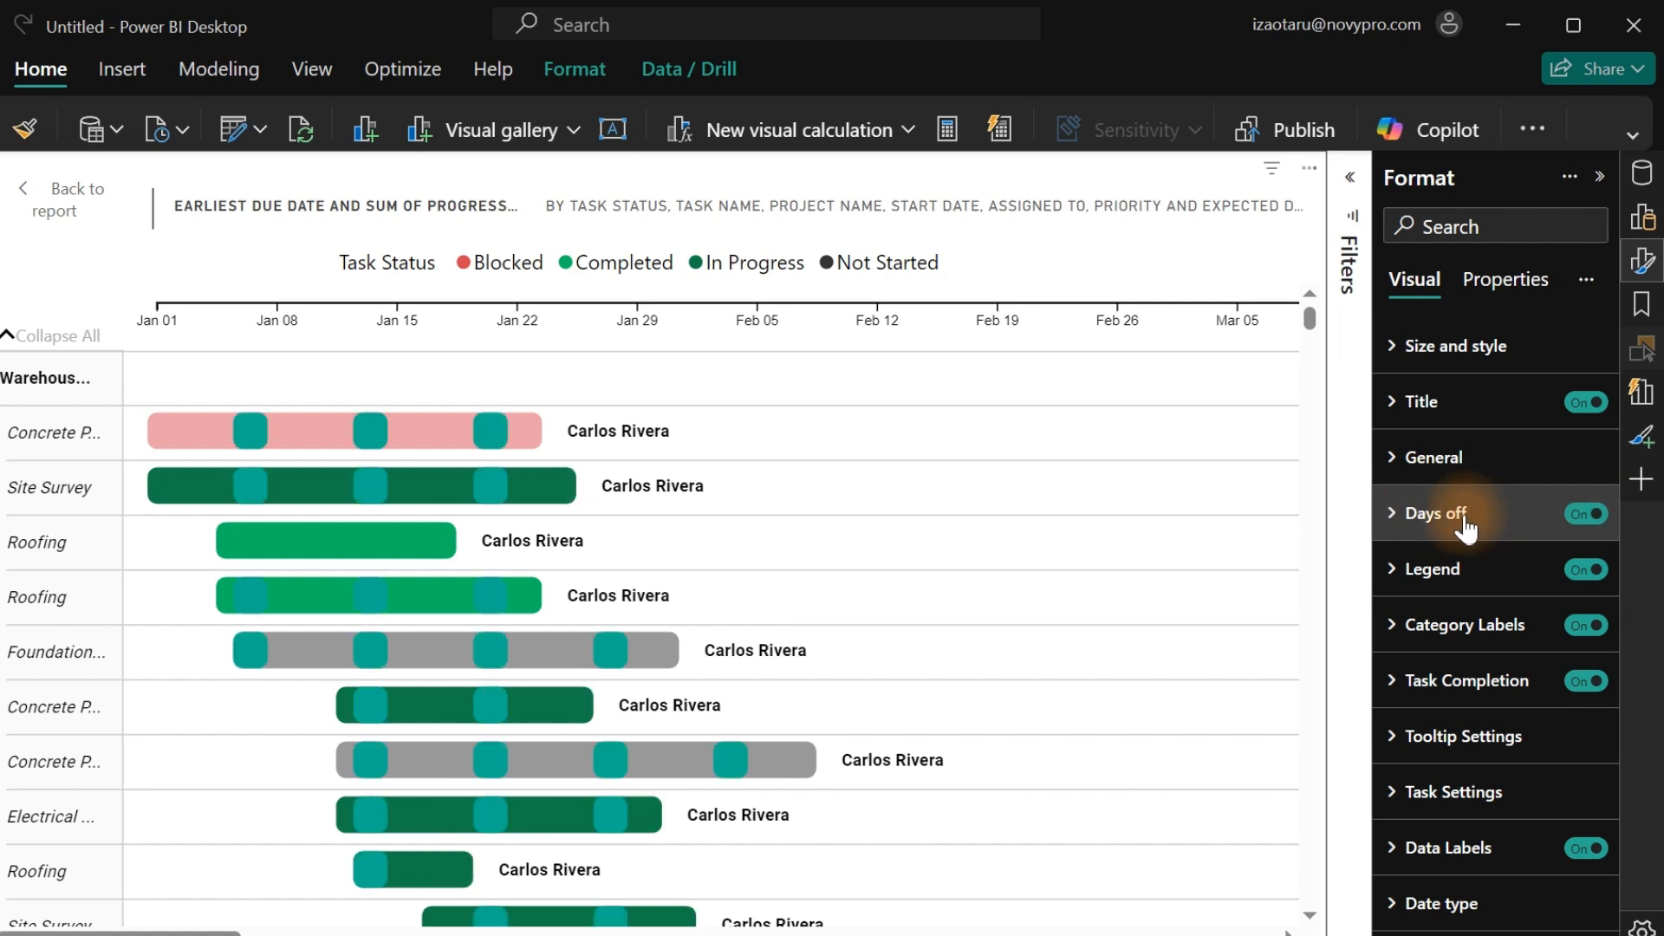
{"action": "left_click", "coordinate": [1418, 520]}
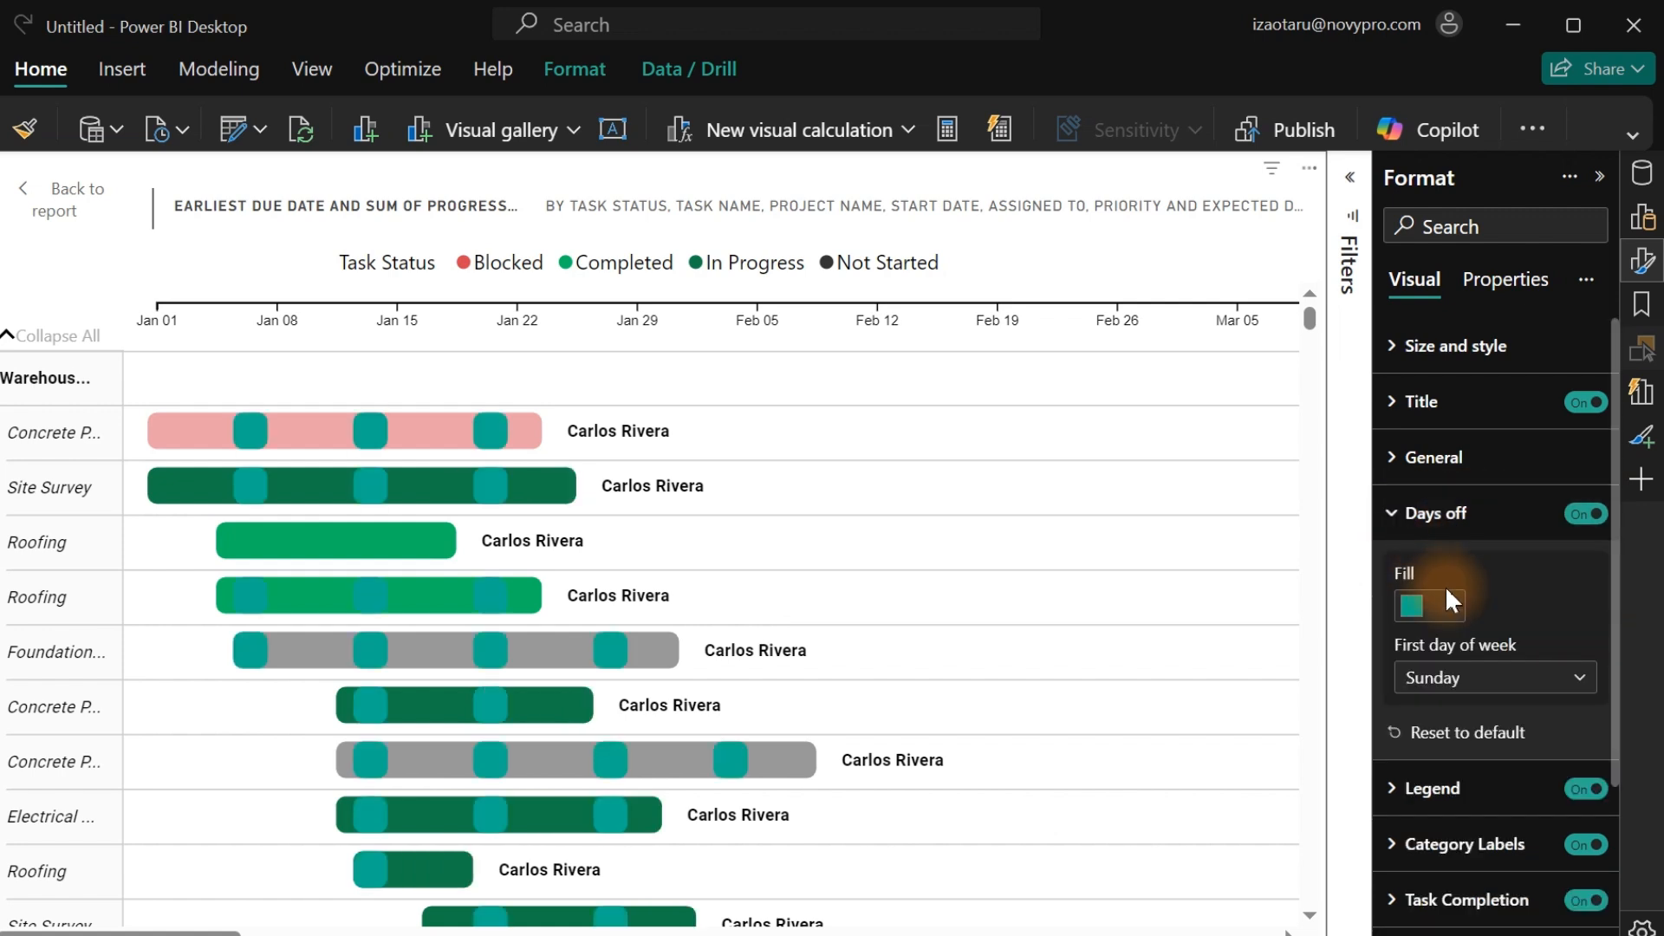
{"action": "left_click", "coordinate": [1486, 685]}
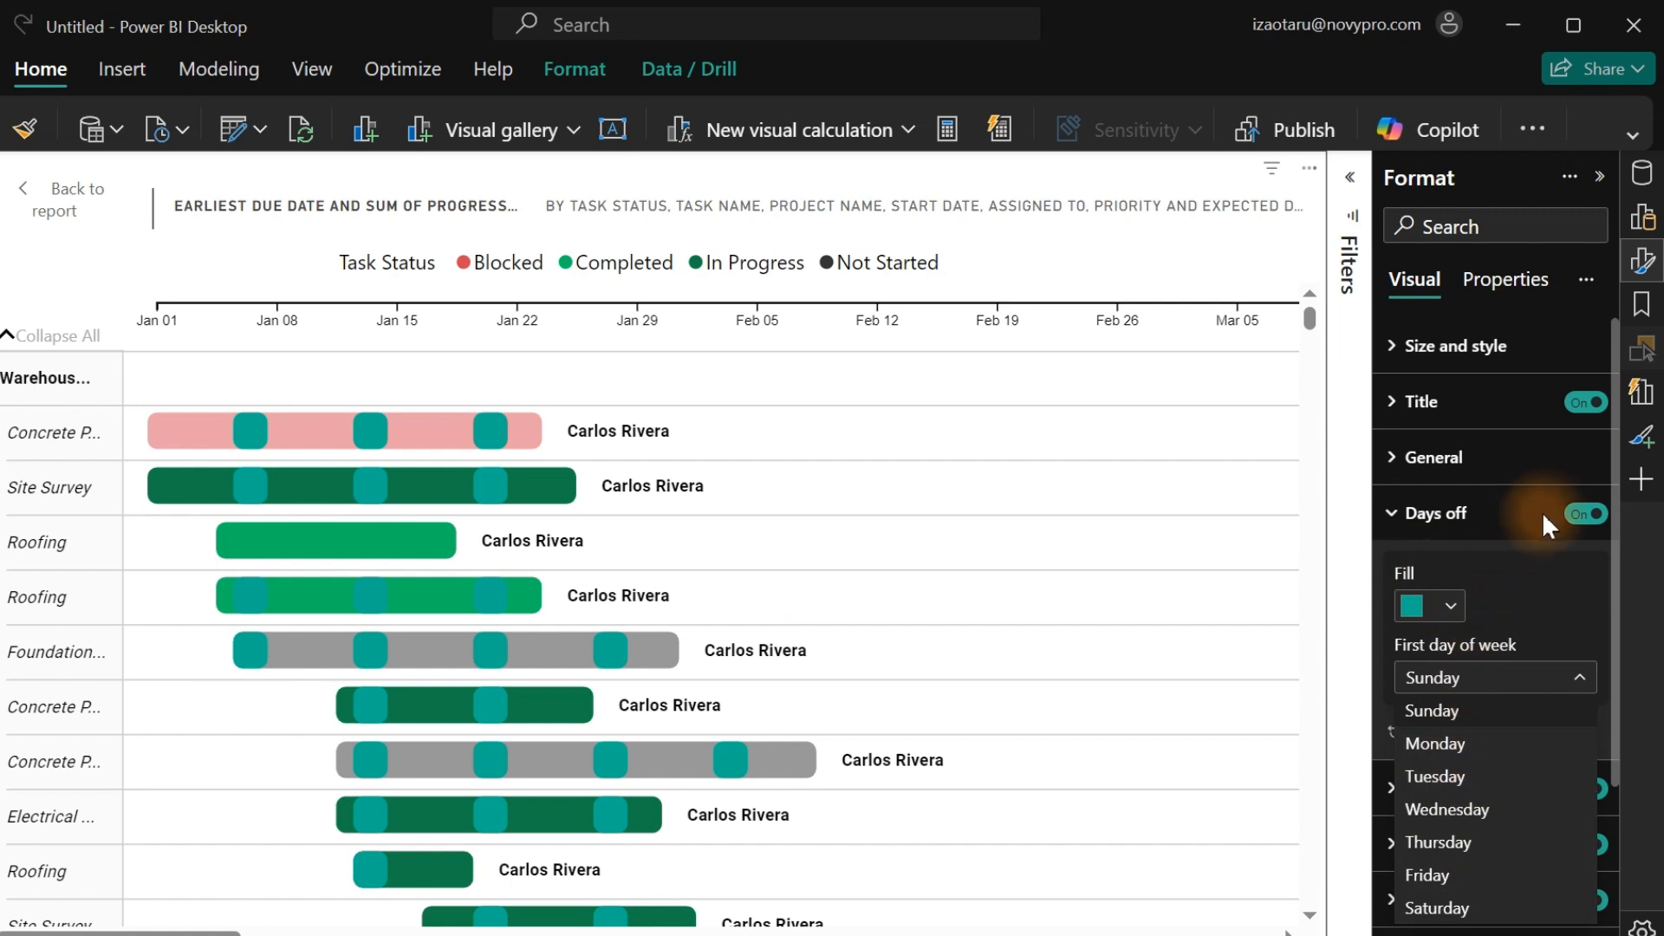
{"action": "left_click", "coordinate": [1580, 513]}
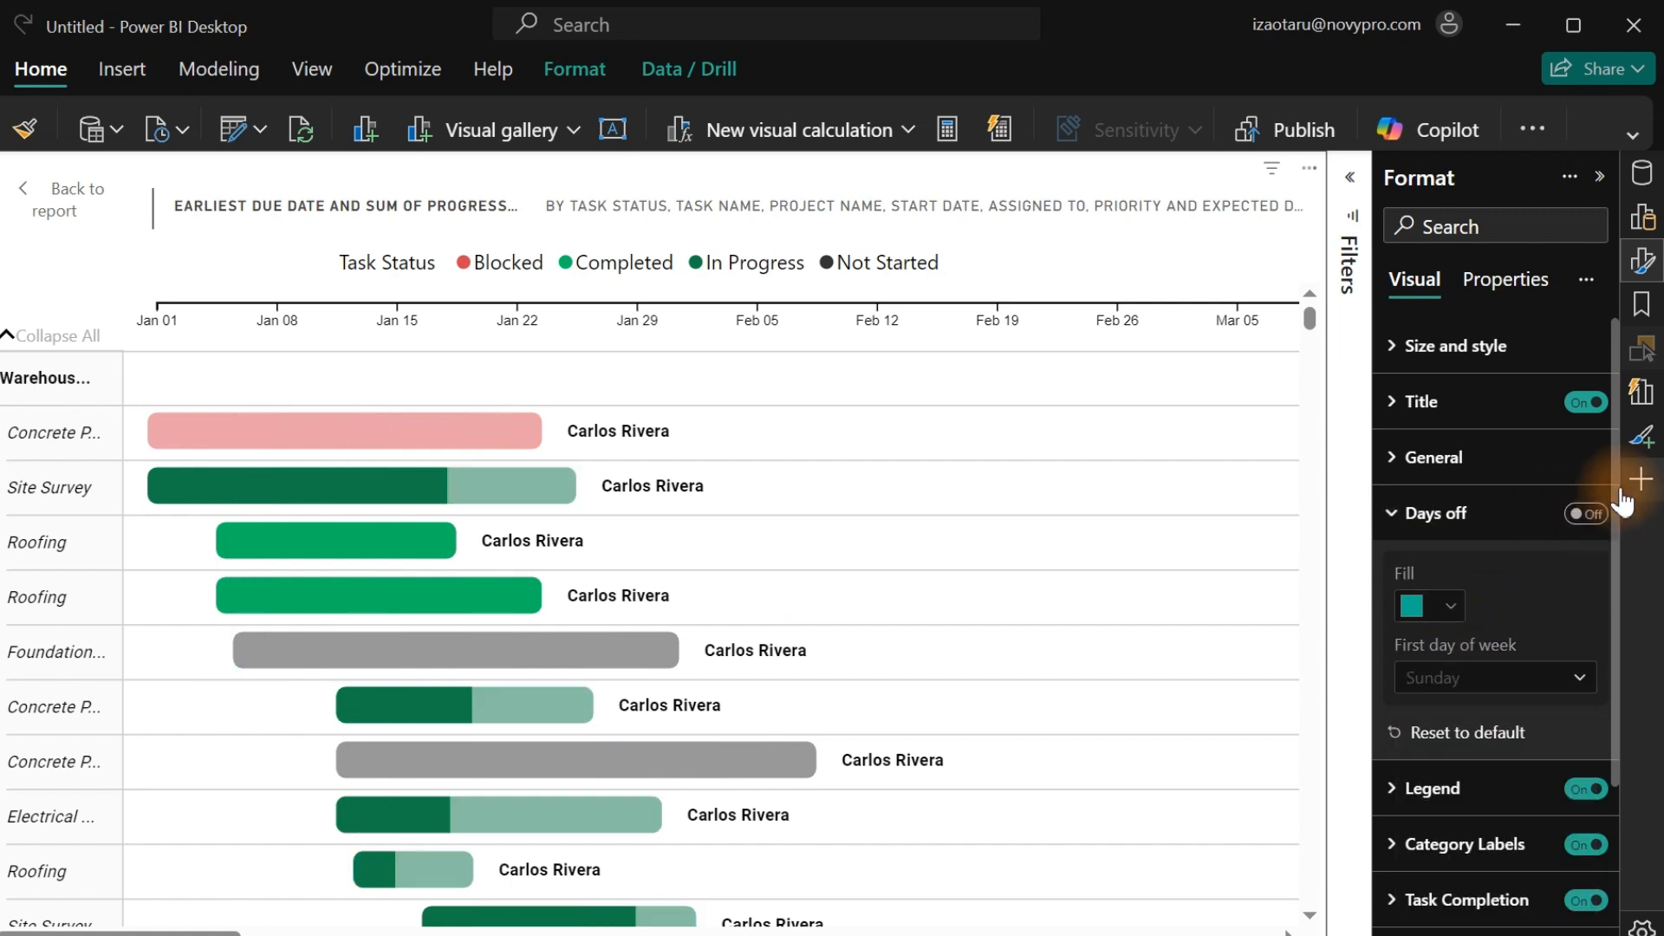
Examine the Gantt chart's general settings, including the available duration units.
{"action": "left_click", "coordinate": [1423, 459]}
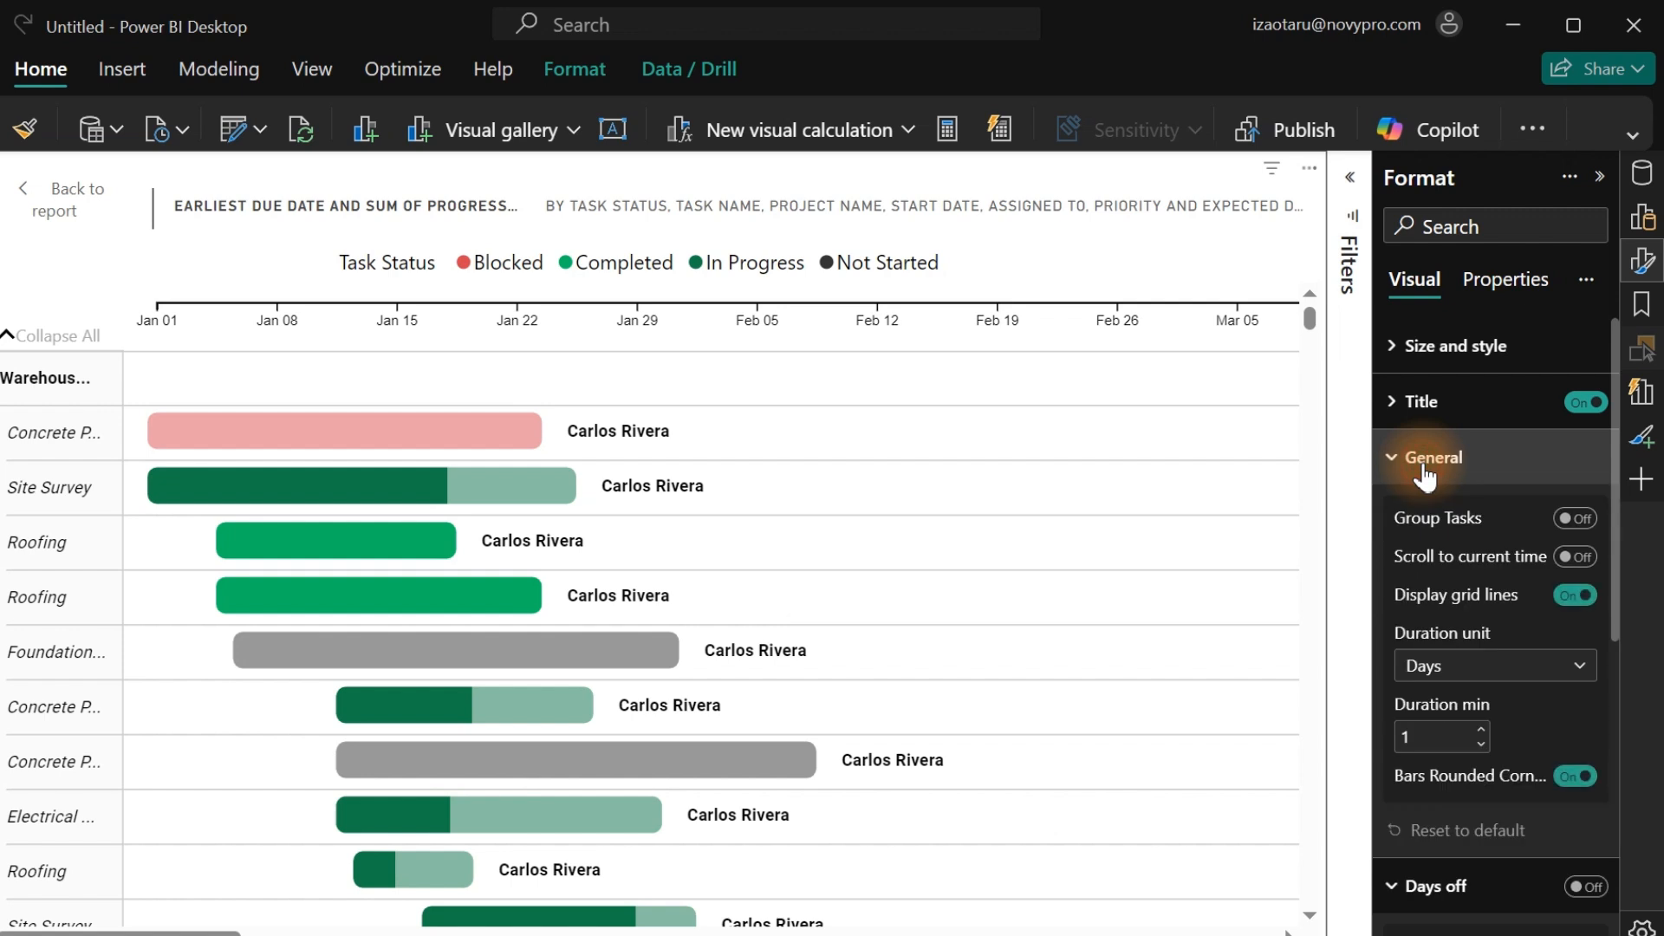
{"action": "left_click", "coordinate": [1423, 459]}
{"action": "left_click", "coordinate": [1422, 459]}
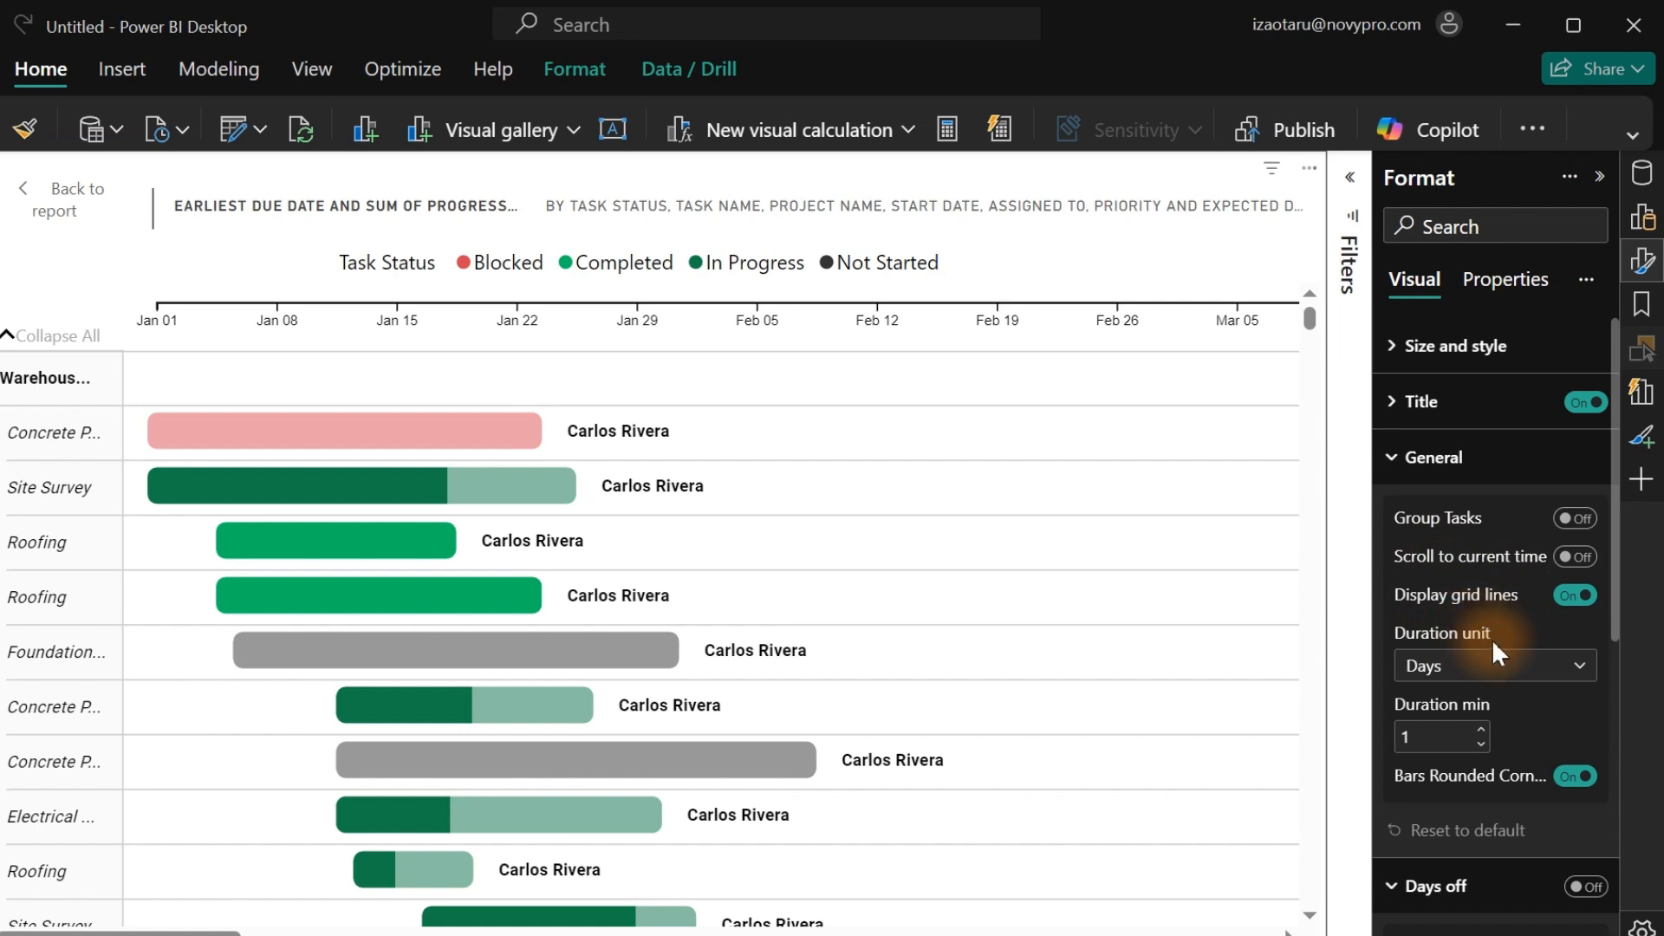
{"action": "left_click", "coordinate": [1527, 685]}
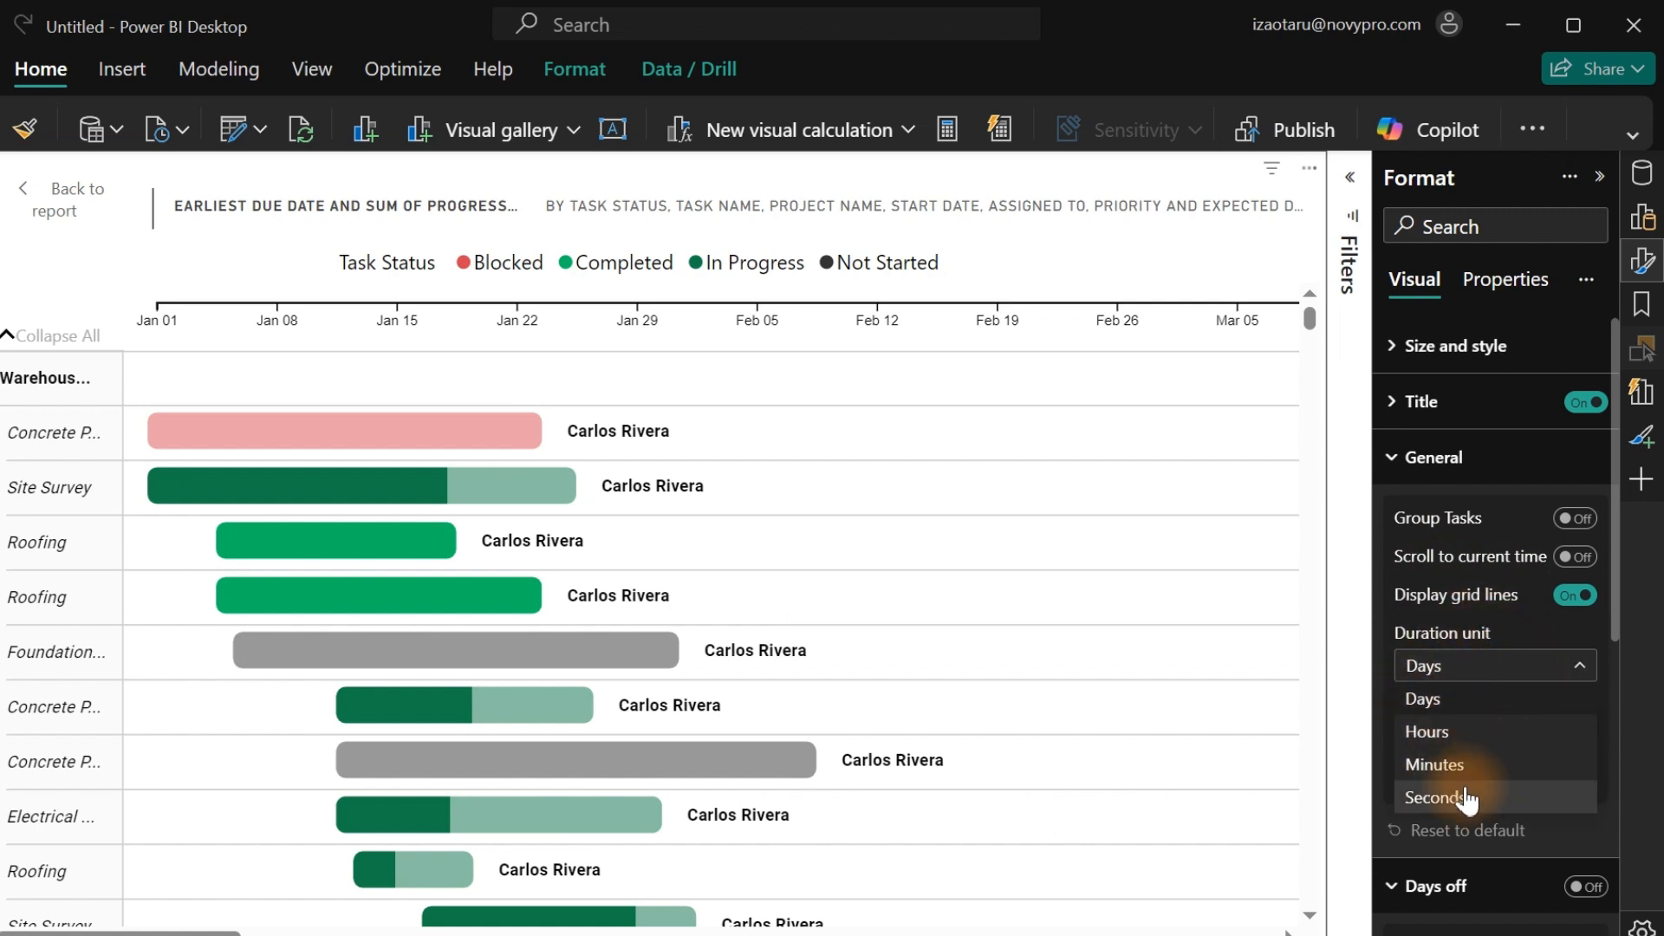
{"action": "left_click", "coordinate": [1428, 460]}
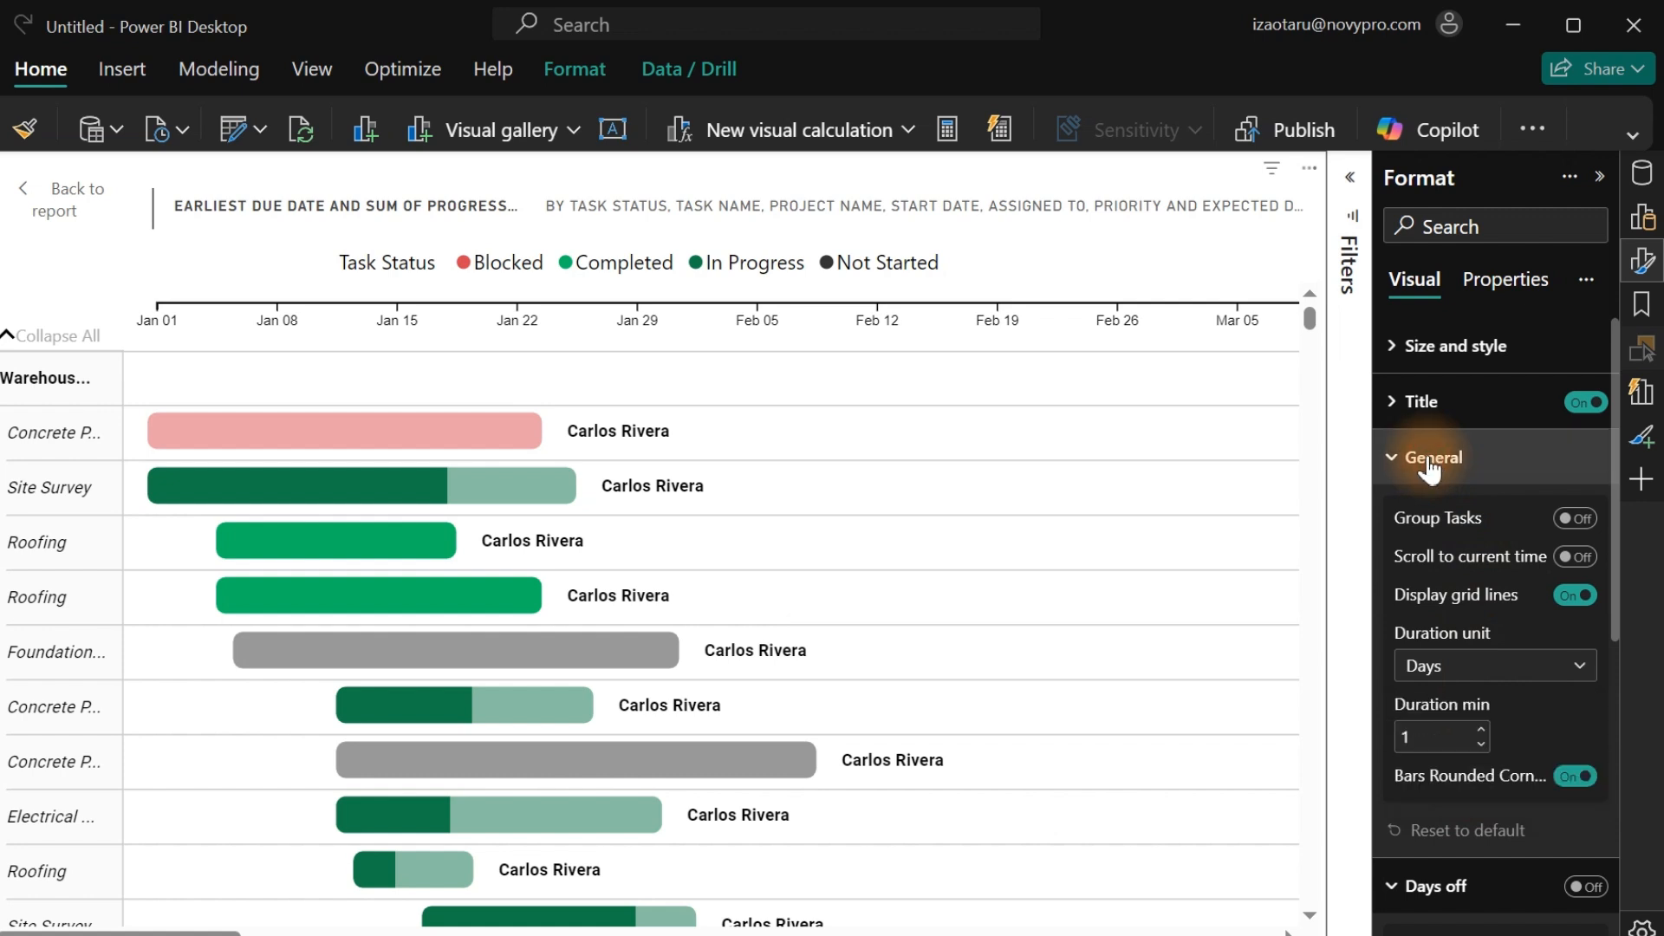
{"action": "left_click", "coordinate": [1431, 460]}
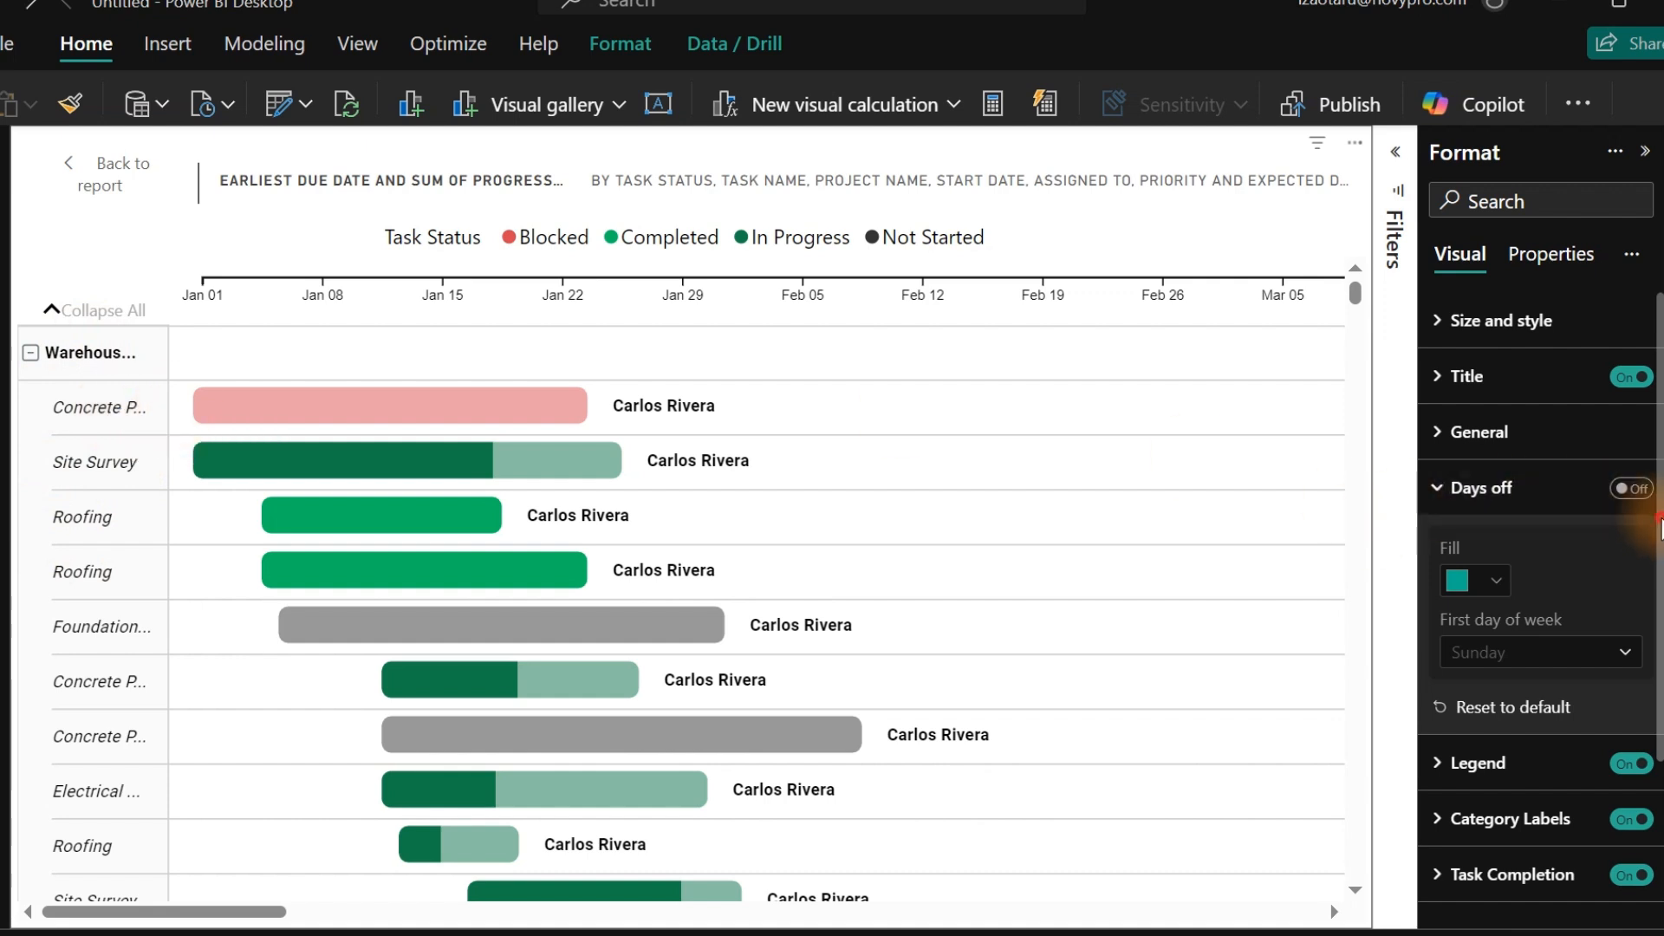
Set the Gantt category labels to font size 10 and width 190.
{"action": "left_click_drag", "start_coordinate": [1661, 524], "coordinate": [1661, 819]}
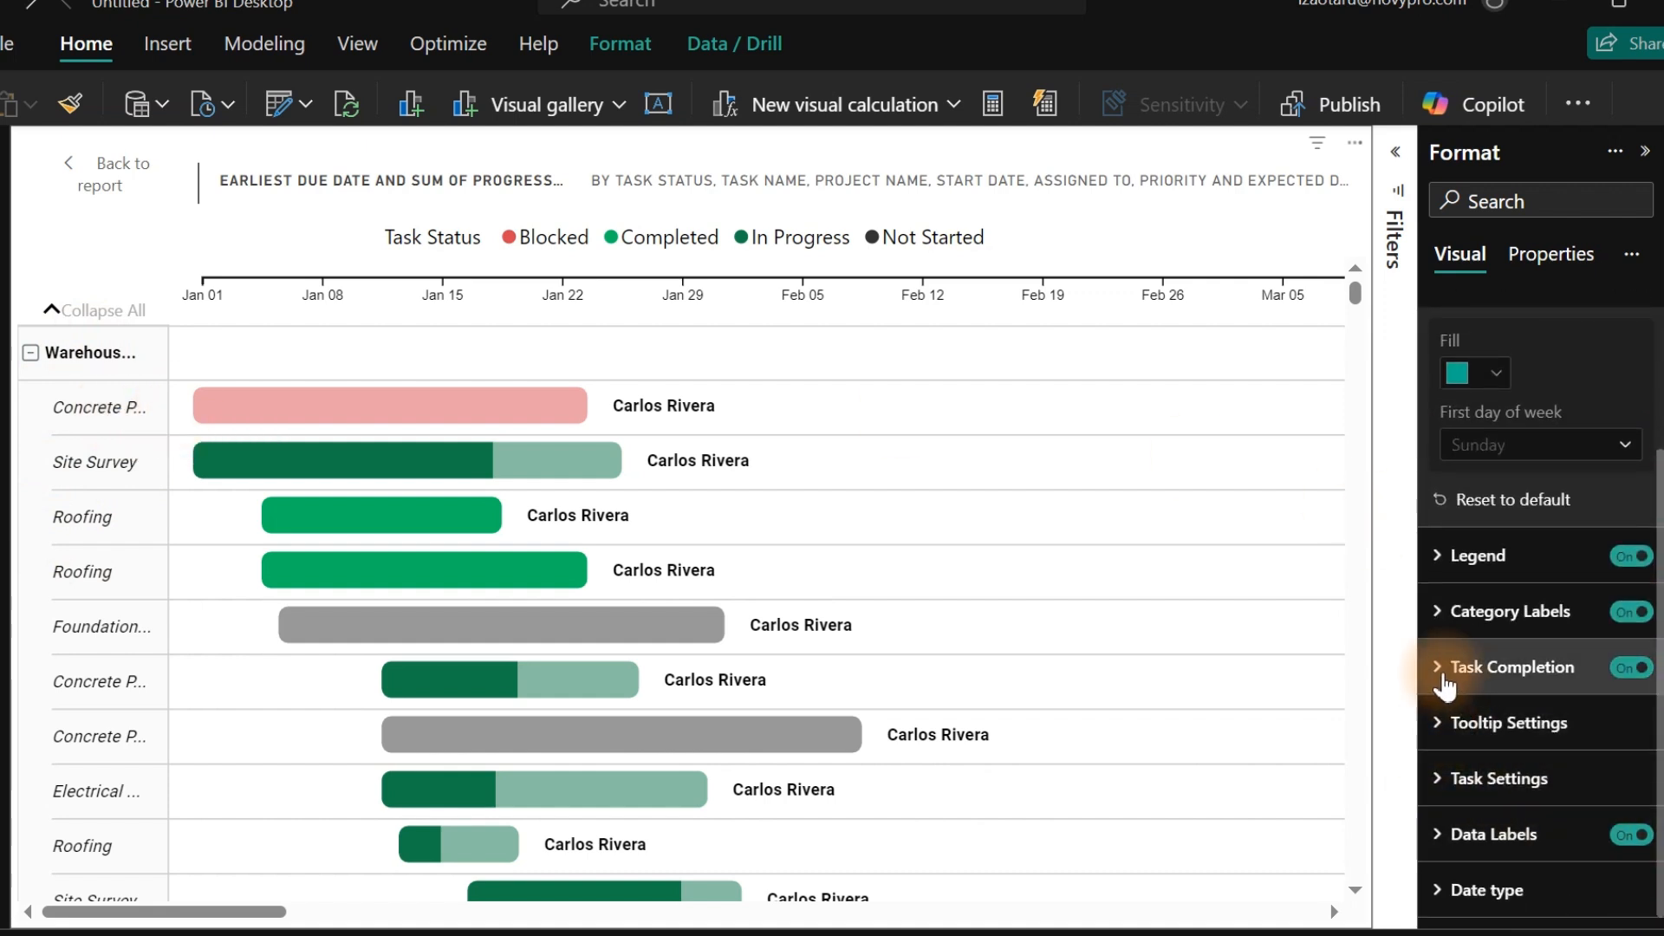
{"action": "left_click", "coordinate": [1436, 612]}
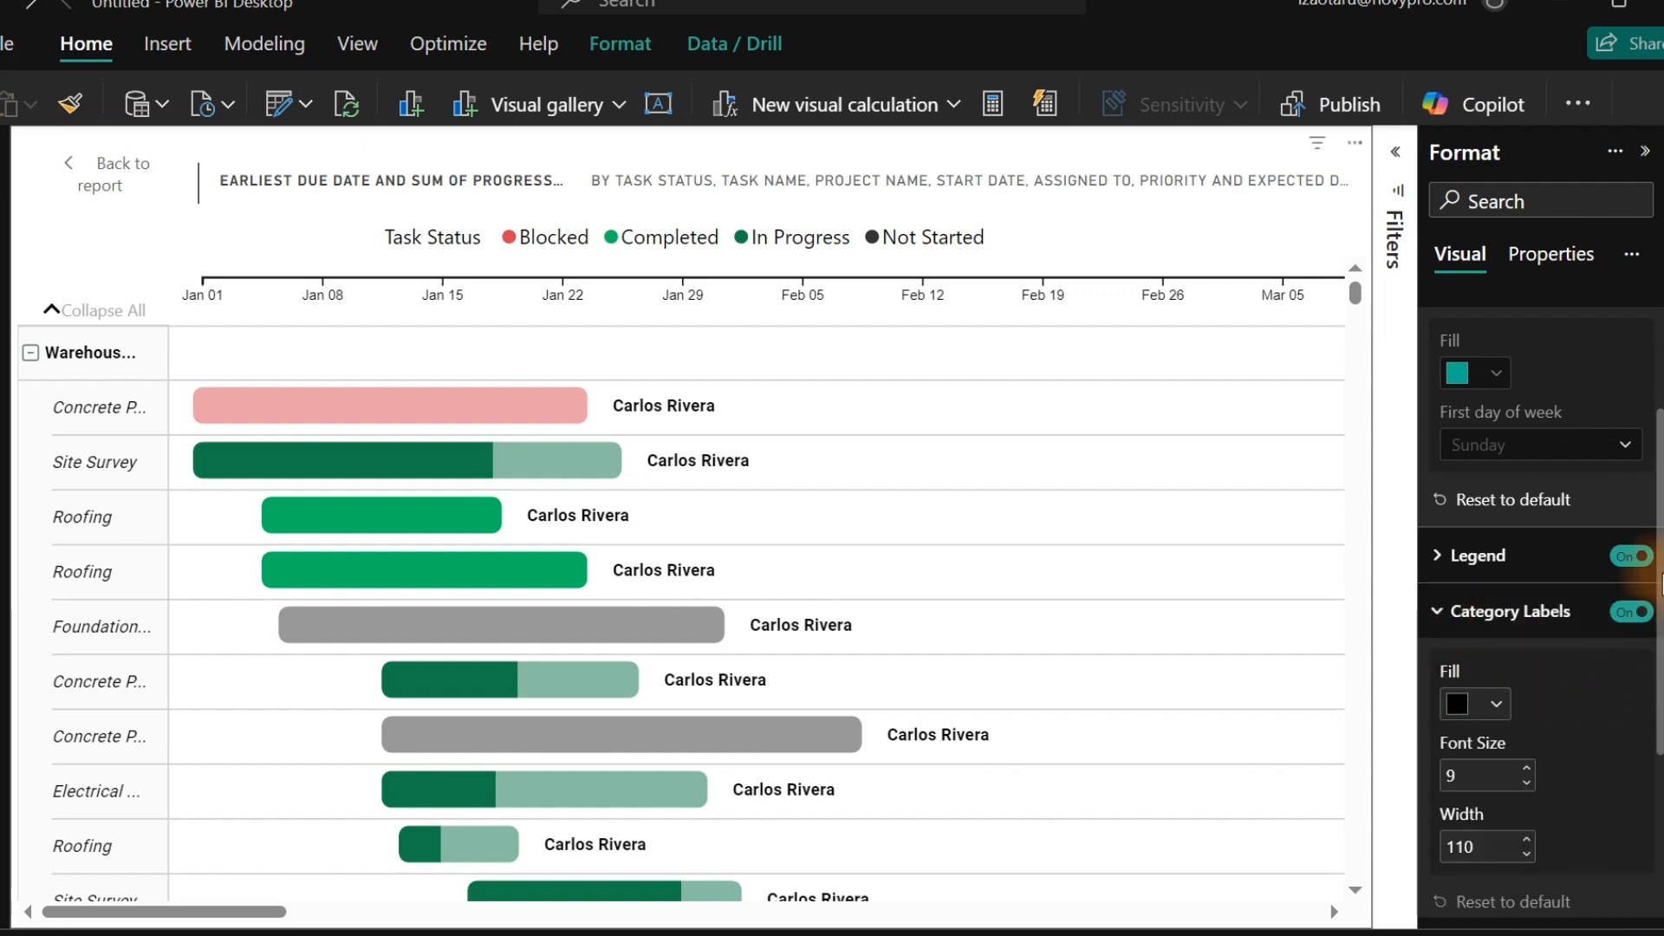
{"action": "left_click_drag", "start_coordinate": [1661, 576], "coordinate": [1656, 742]}
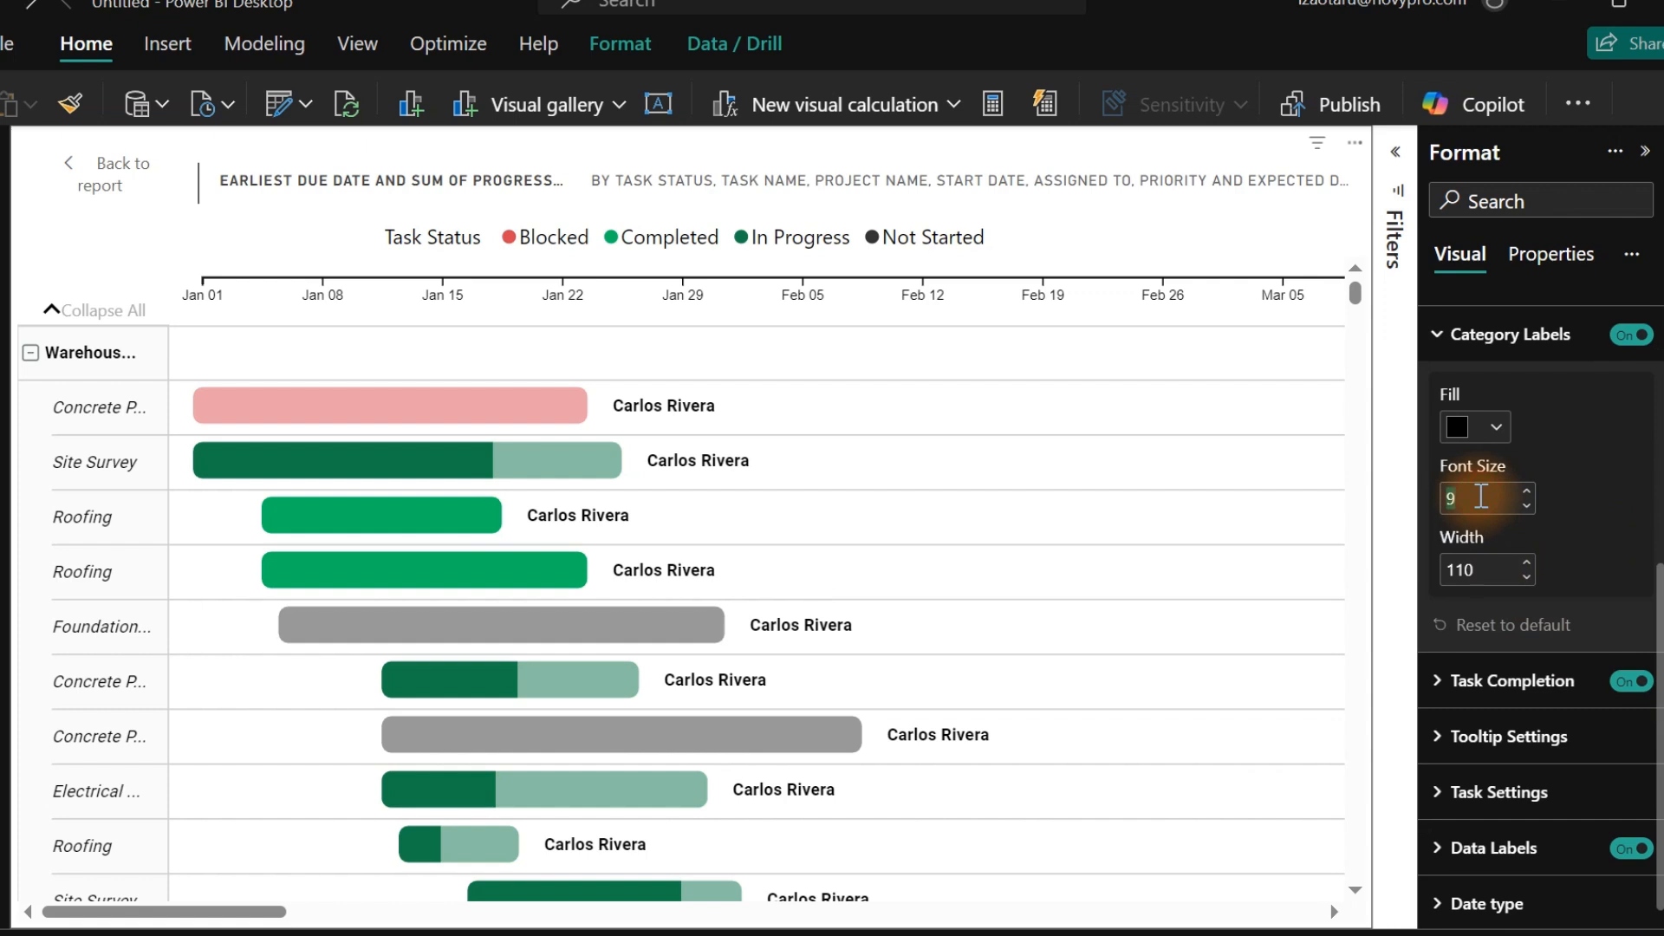
{"action": "type", "text": "10"}
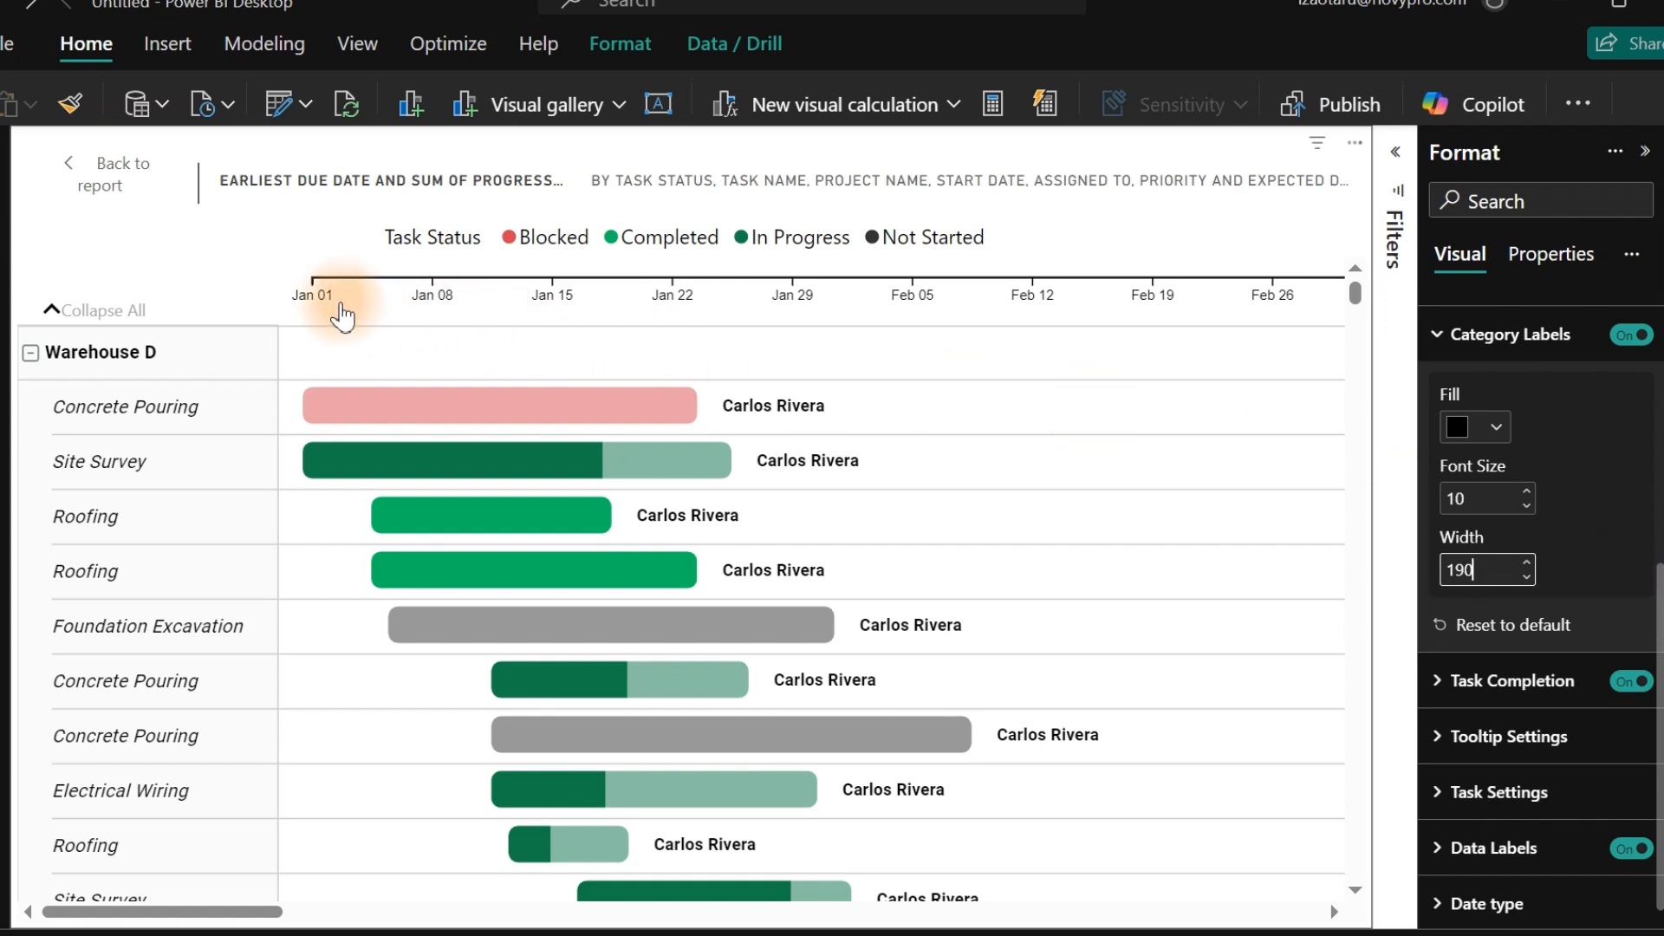
{"action": "left_click", "coordinate": [1456, 336]}
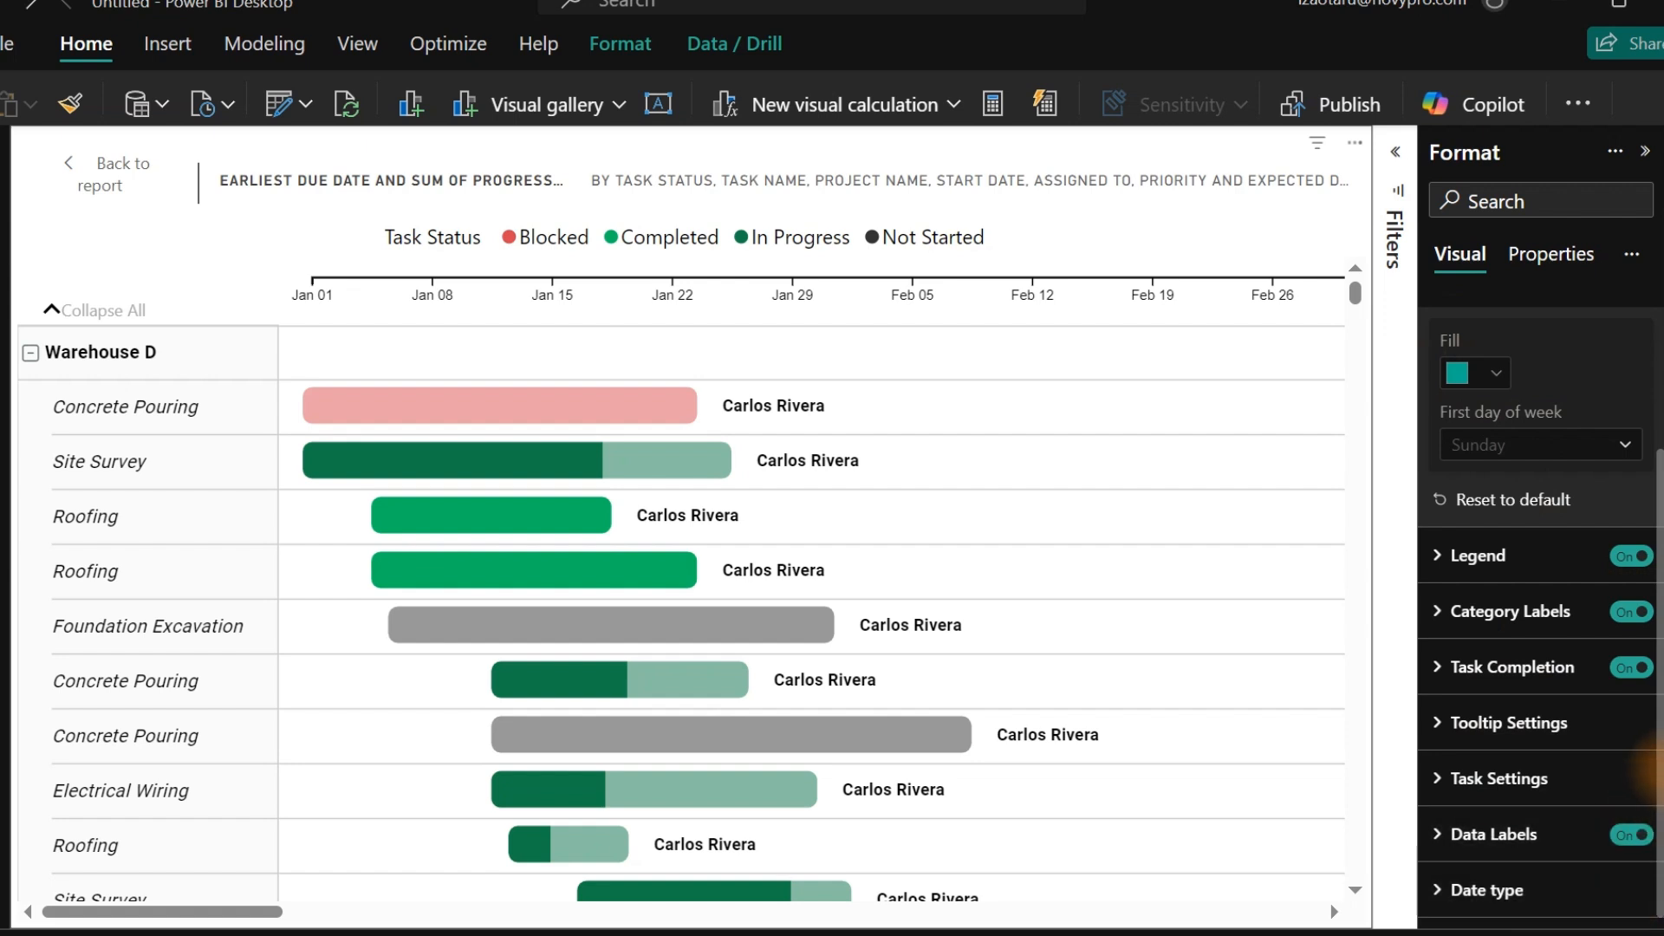
Try the Day date type on the Gantt timeline and look along the daily axis.
{"action": "left_click", "coordinate": [1467, 893]}
{"action": "scroll", "coordinate": [1638, 663], "scroll_direction": "down", "scroll_amount": 4}
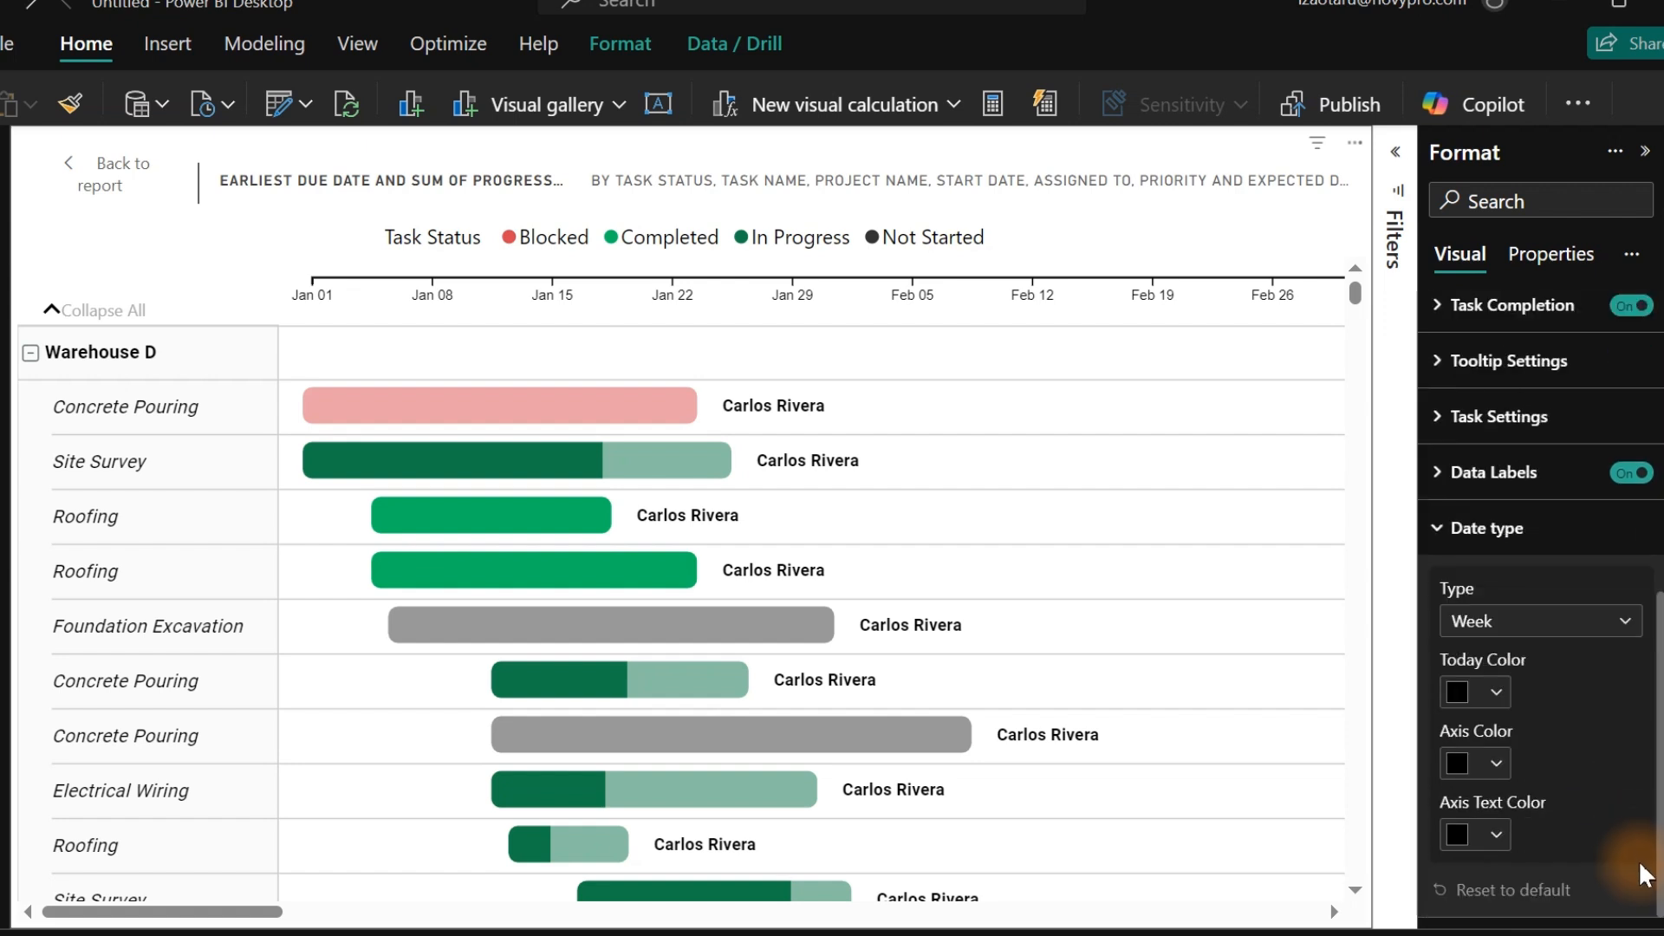
{"action": "left_click", "coordinate": [1485, 631]}
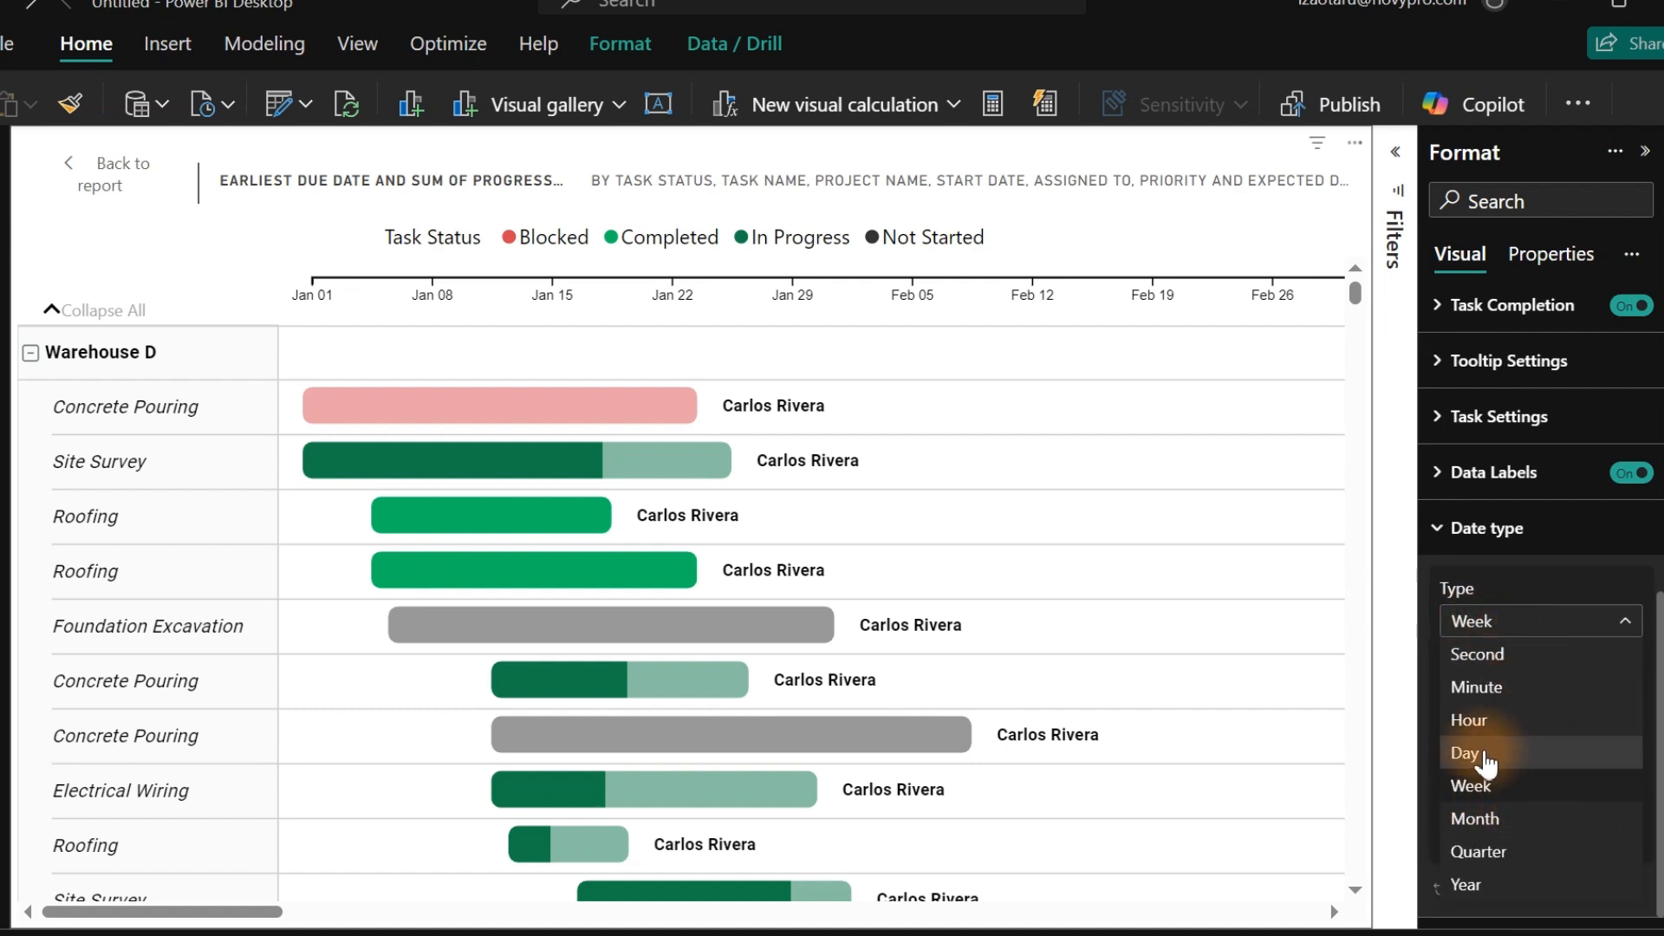
{"action": "left_click", "coordinate": [1461, 780]}
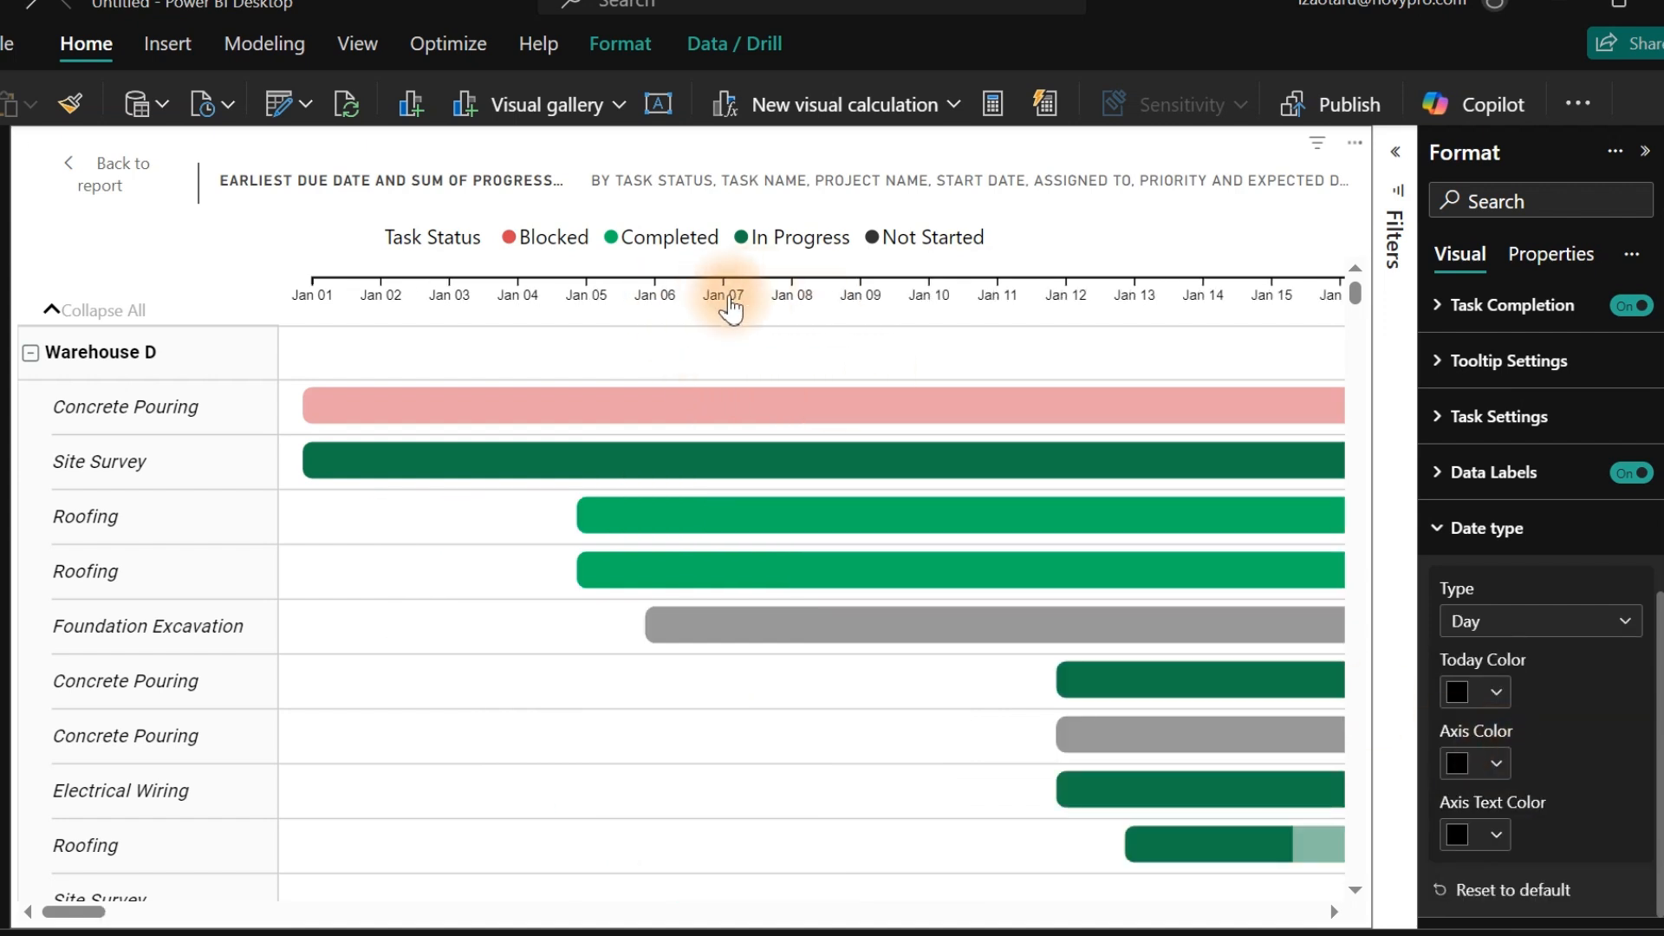
{"action": "left_click_drag", "start_coordinate": [78, 911], "coordinate": [122, 828]}
Set the Gantt timeline's date type to Quarter and bring the start of 2023 into view.
{"action": "left_click", "coordinate": [1492, 621]}
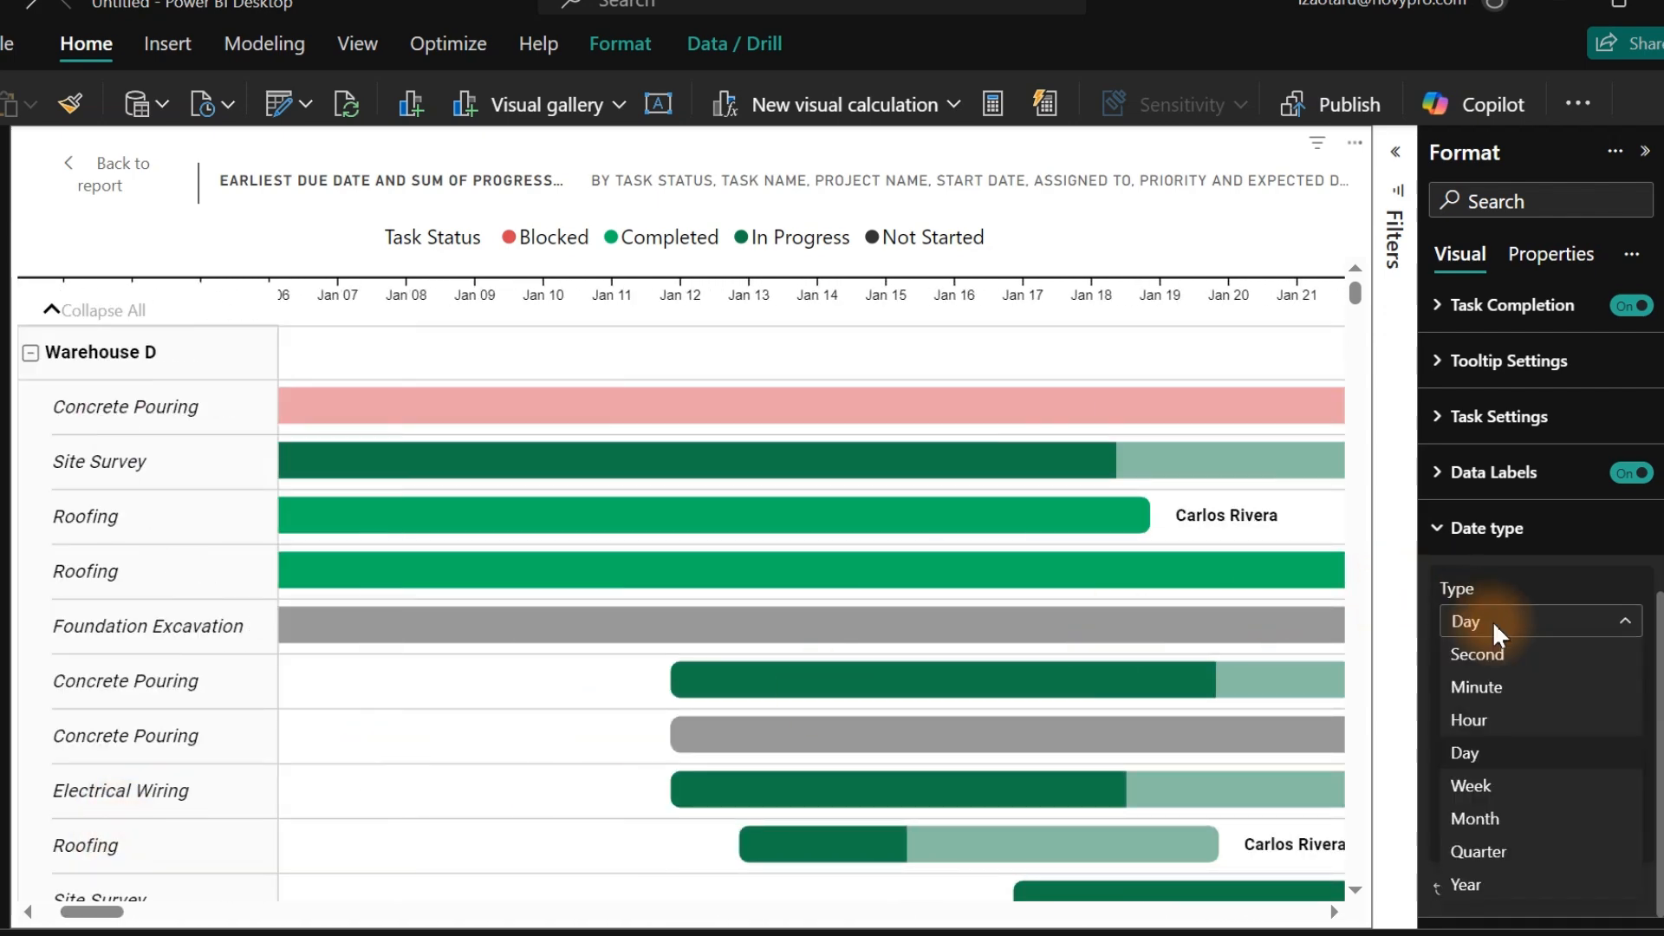
{"action": "left_click", "coordinate": [1481, 852]}
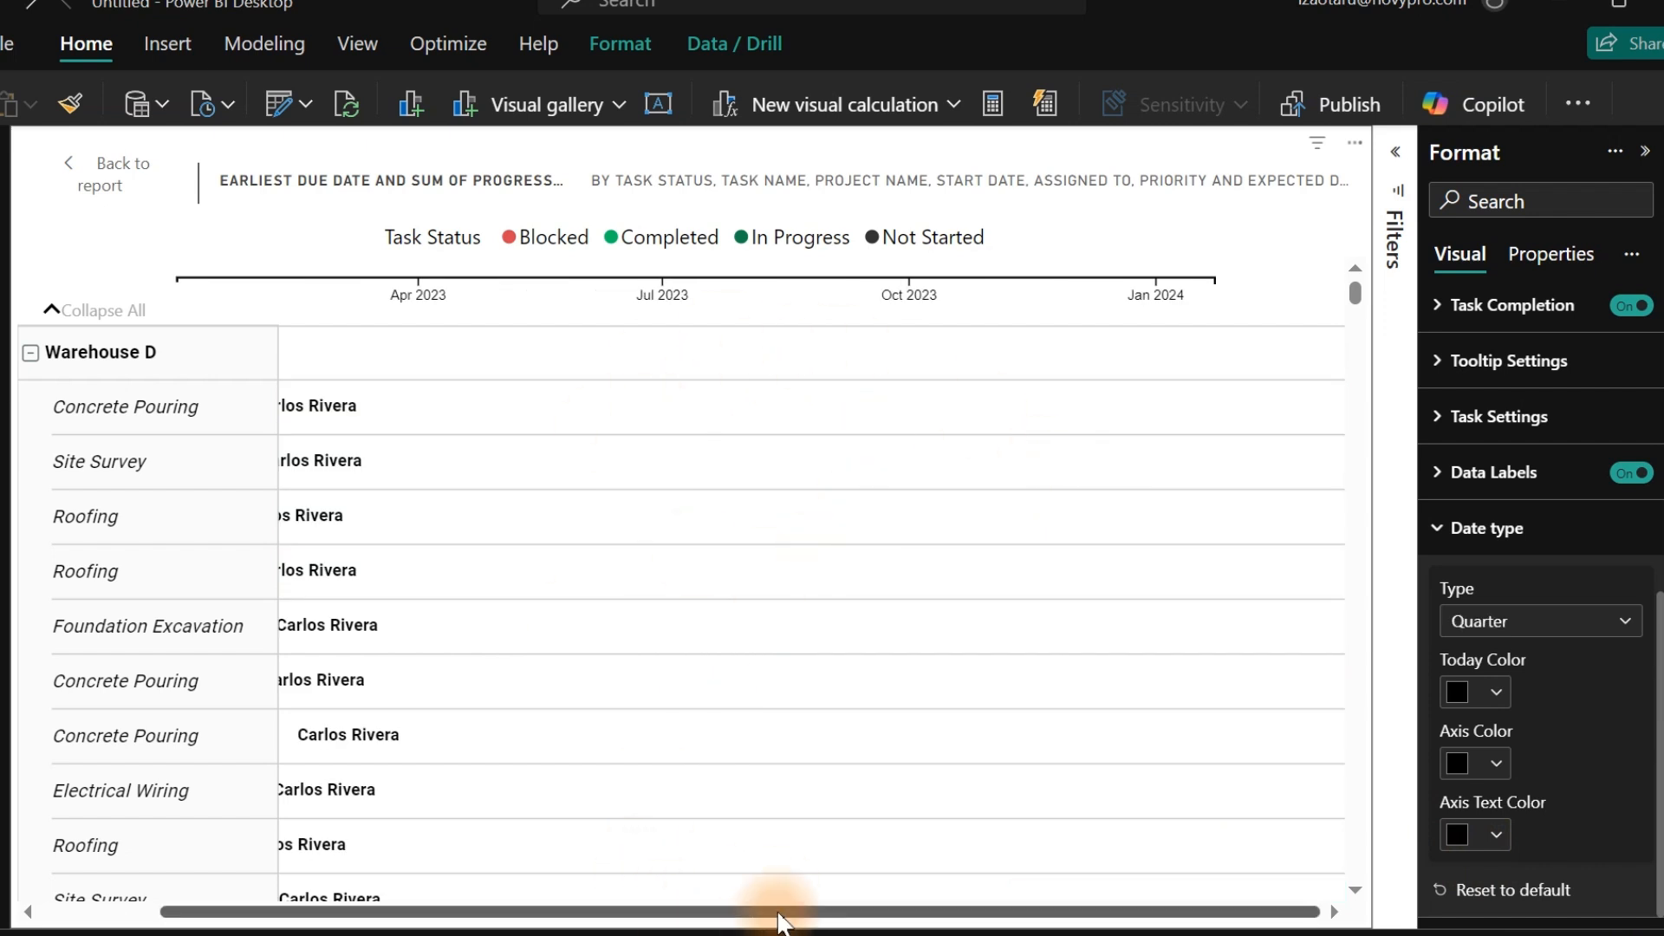
{"action": "left_click_drag", "start_coordinate": [974, 910], "coordinate": [521, 910]}
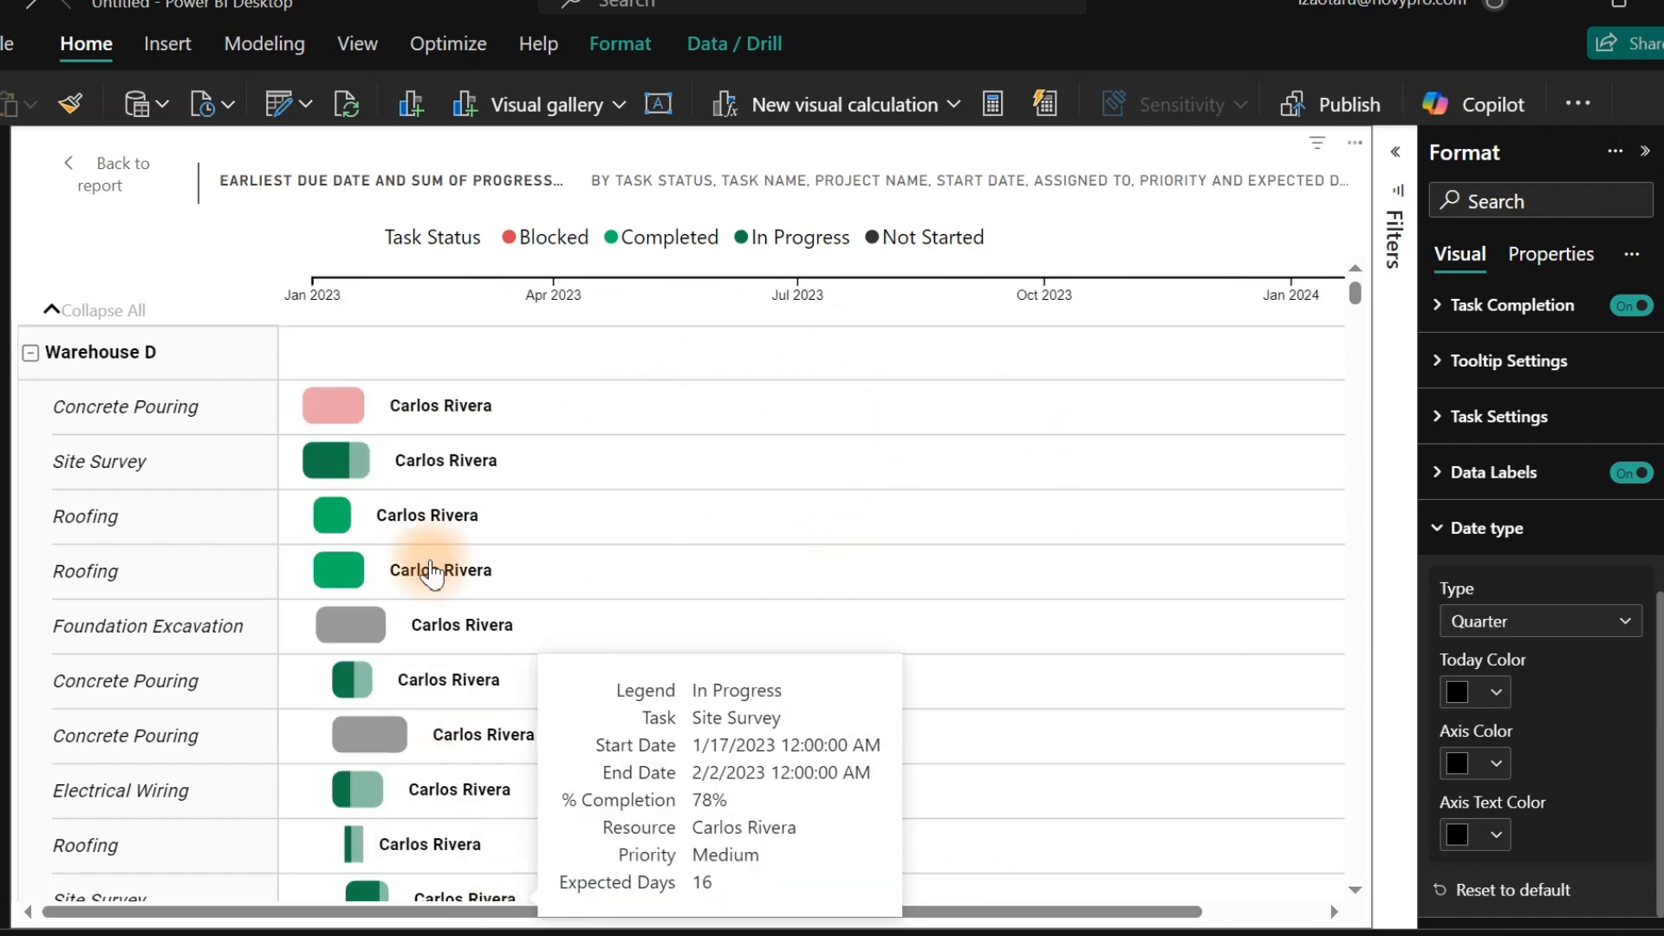
Try the Month date type on the Gantt timeline and look over the monthly axis.
{"action": "left_click", "coordinate": [1553, 622]}
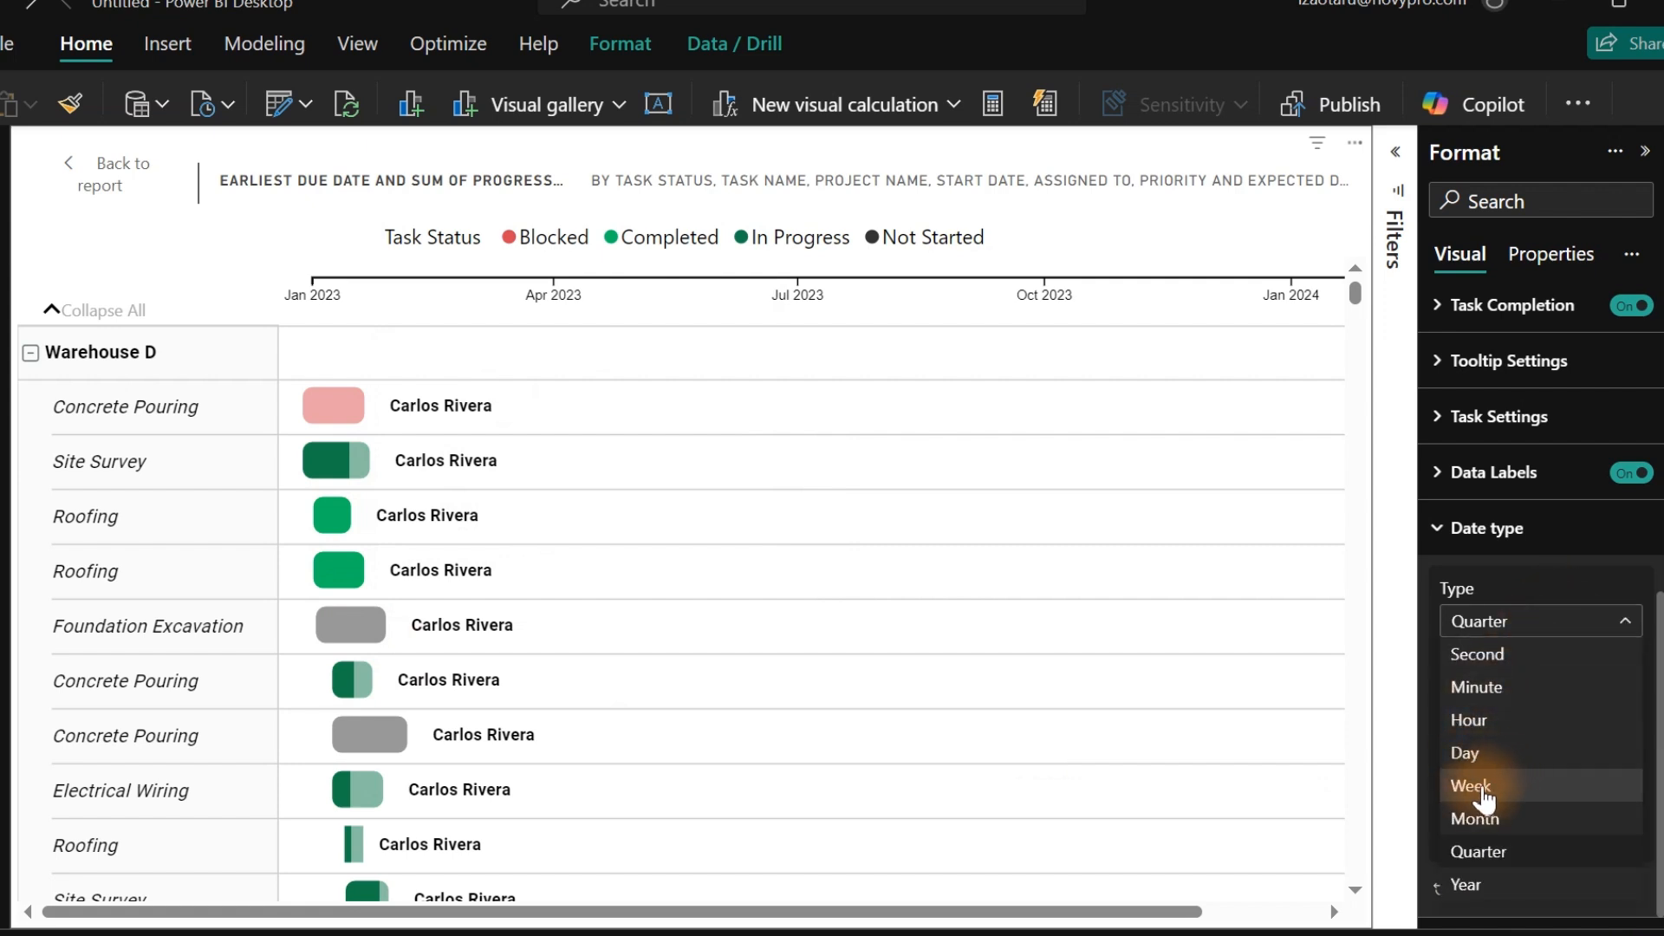
{"action": "left_click", "coordinate": [1484, 820]}
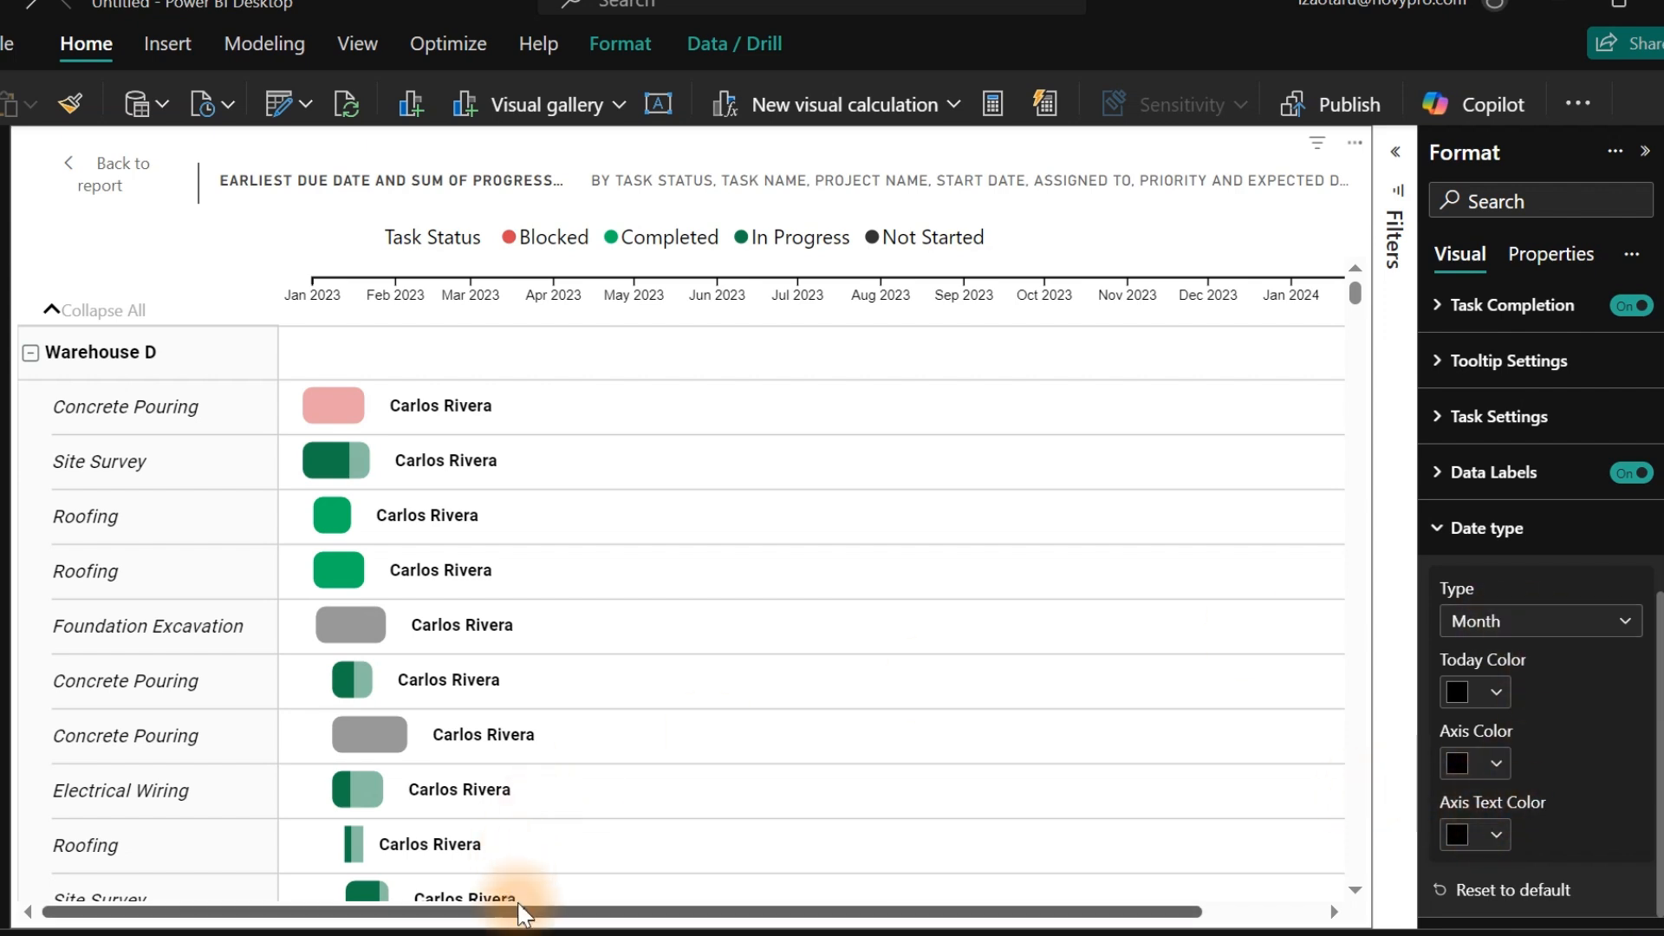
{"action": "left_click_drag", "start_coordinate": [521, 911], "coordinate": [325, 933]}
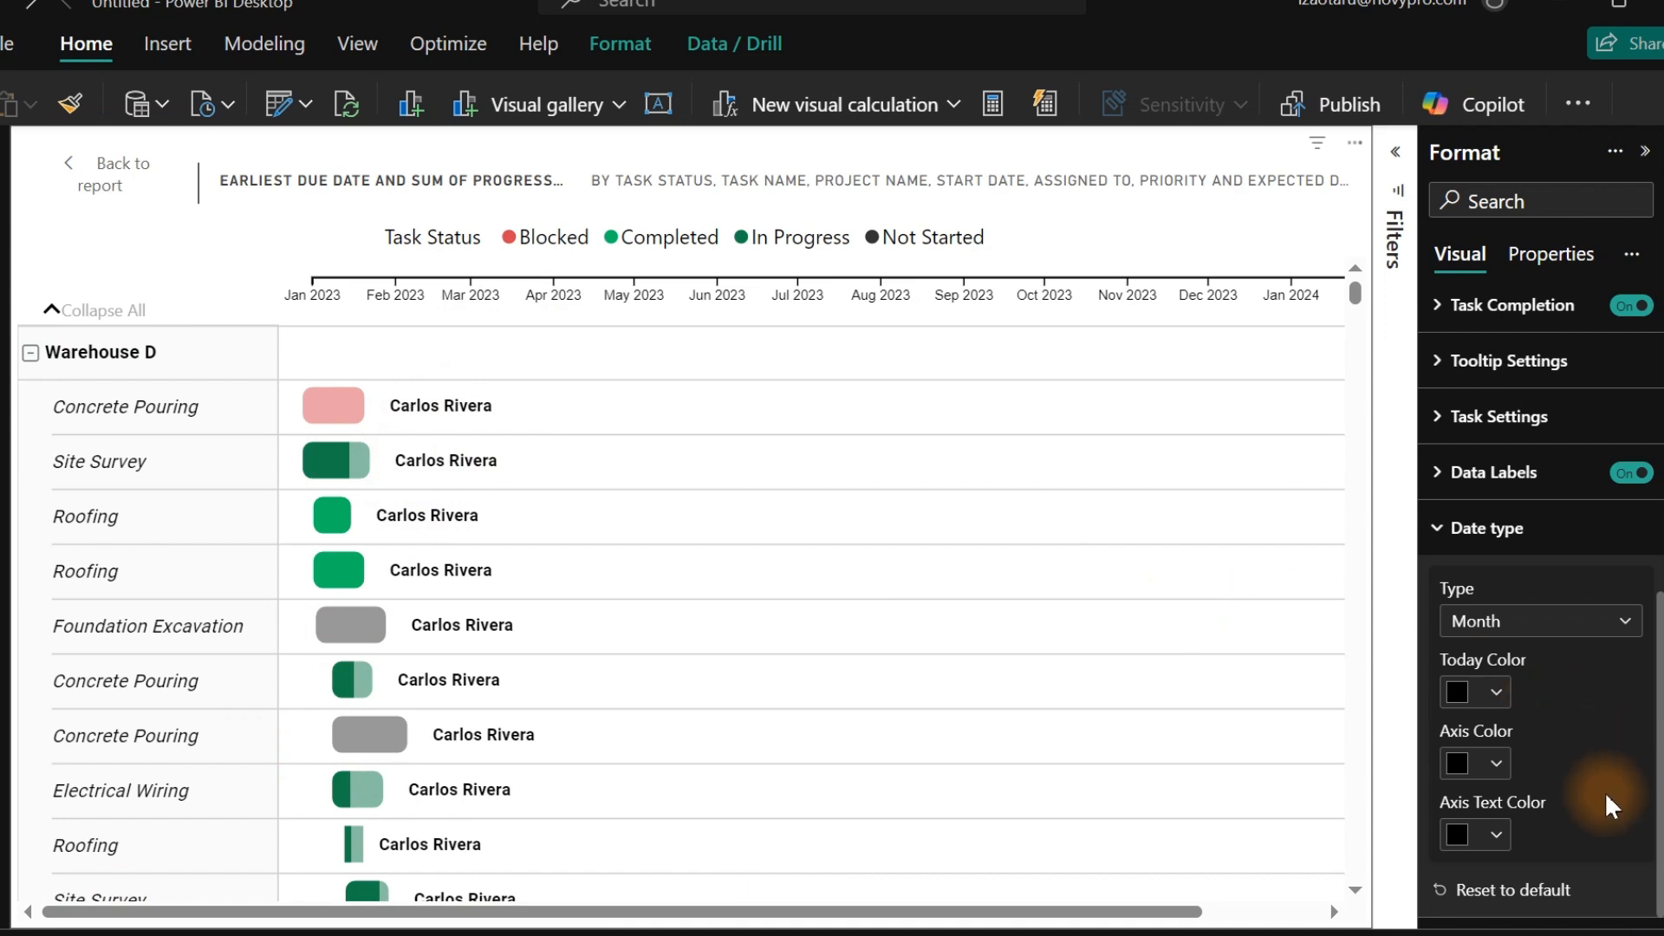
{"action": "left_click", "coordinate": [1506, 632]}
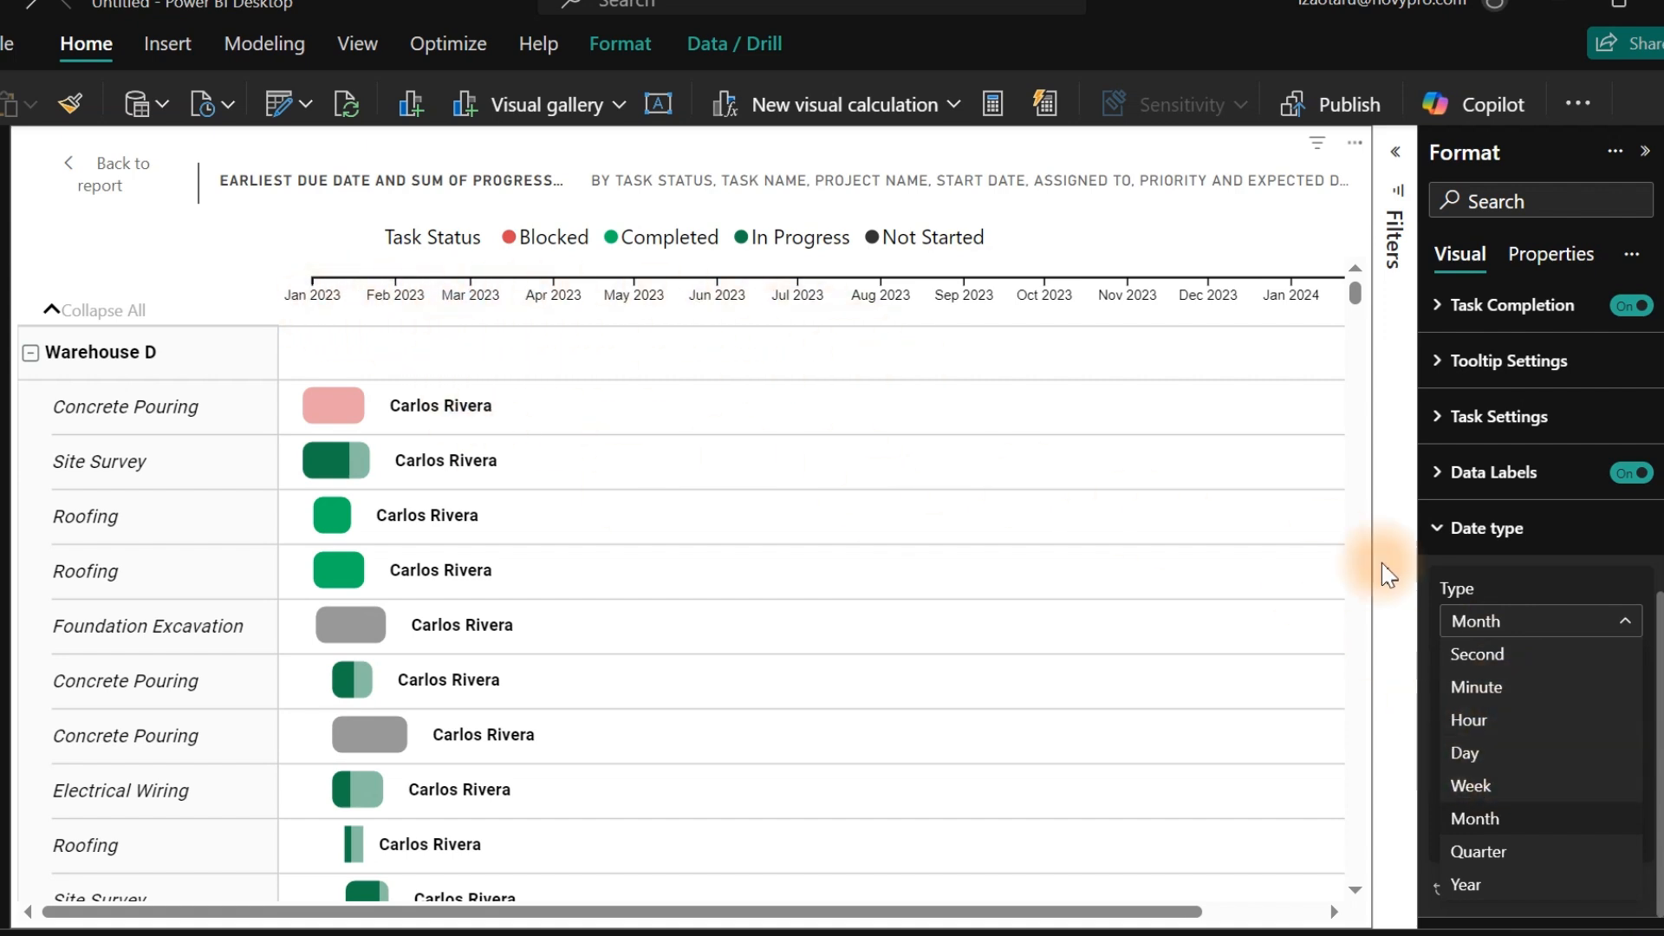
Return to the report page and filter it to the third team member in the team member slicer's list.
{"action": "left_click", "coordinate": [95, 171]}
{"action": "left_click", "coordinate": [85, 177]}
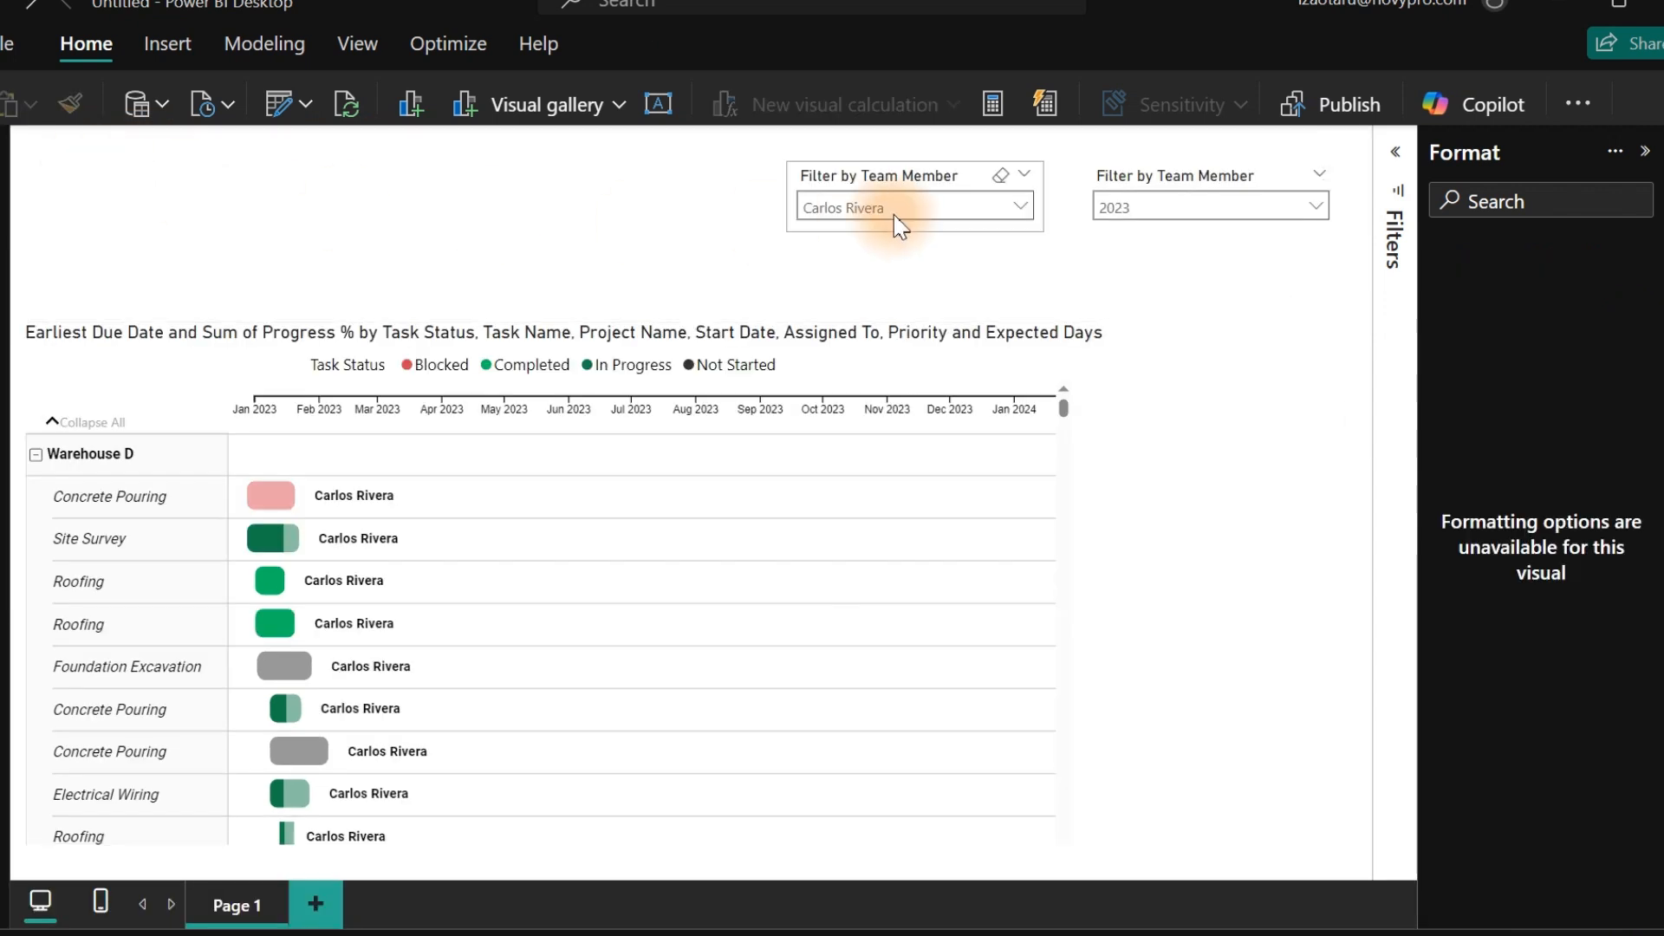
{"action": "left_click", "coordinate": [966, 211]}
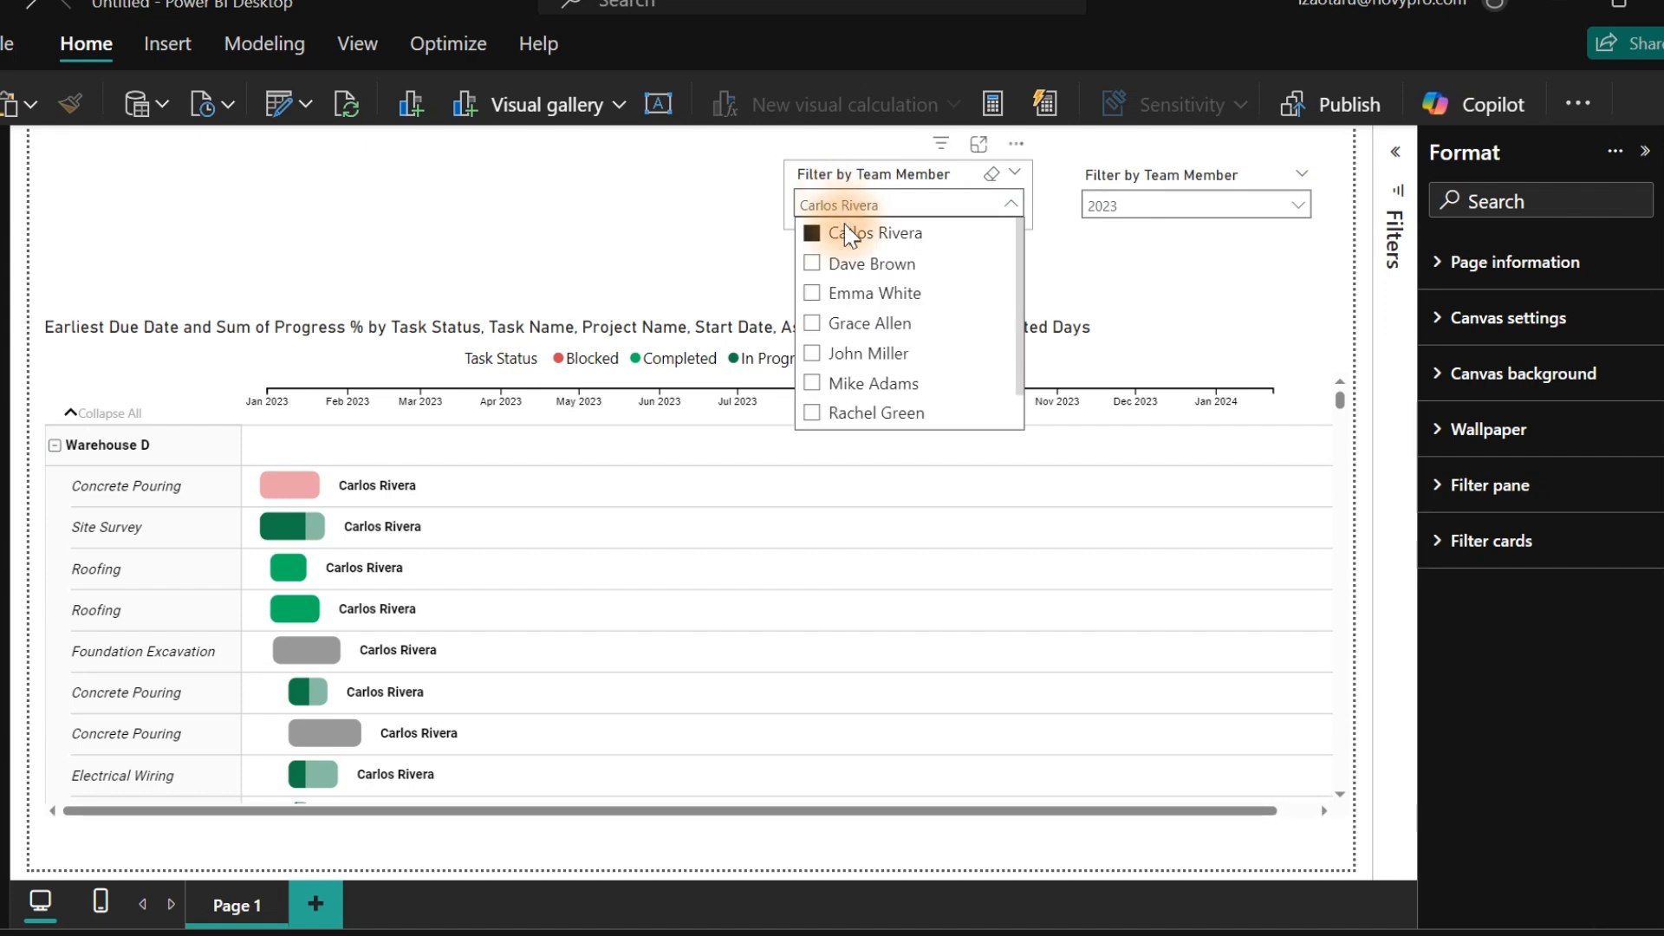
{"action": "left_click", "coordinate": [830, 293]}
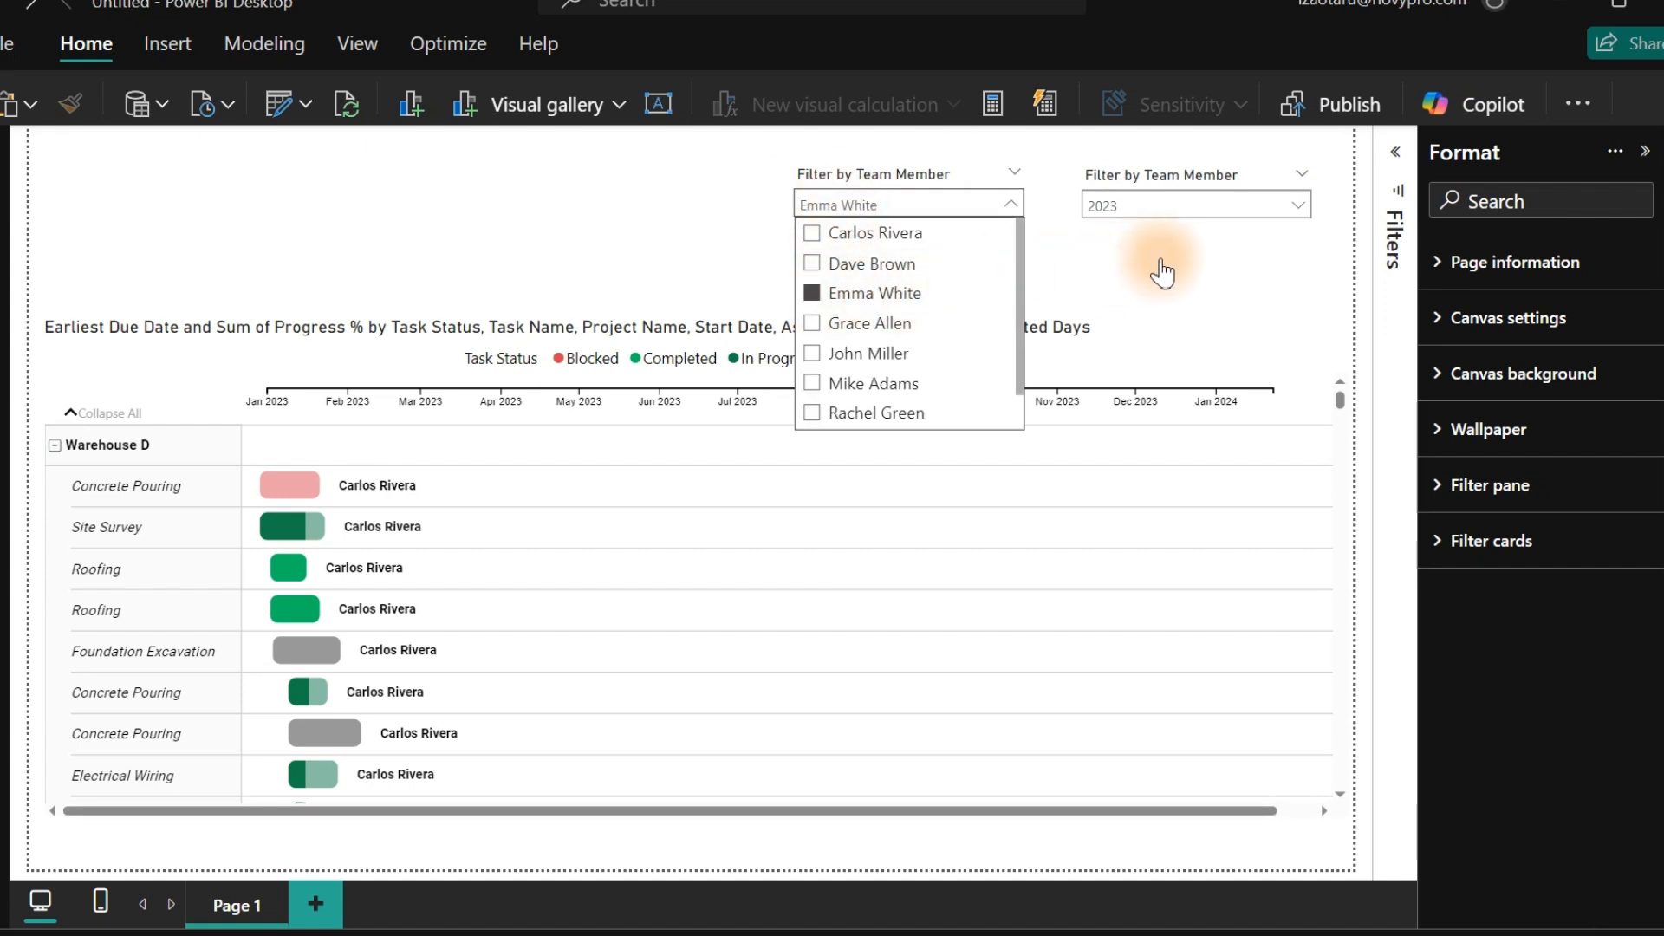
Exclude January through April 2023 in the Year/Month slicer.
{"action": "left_click", "coordinate": [1144, 211]}
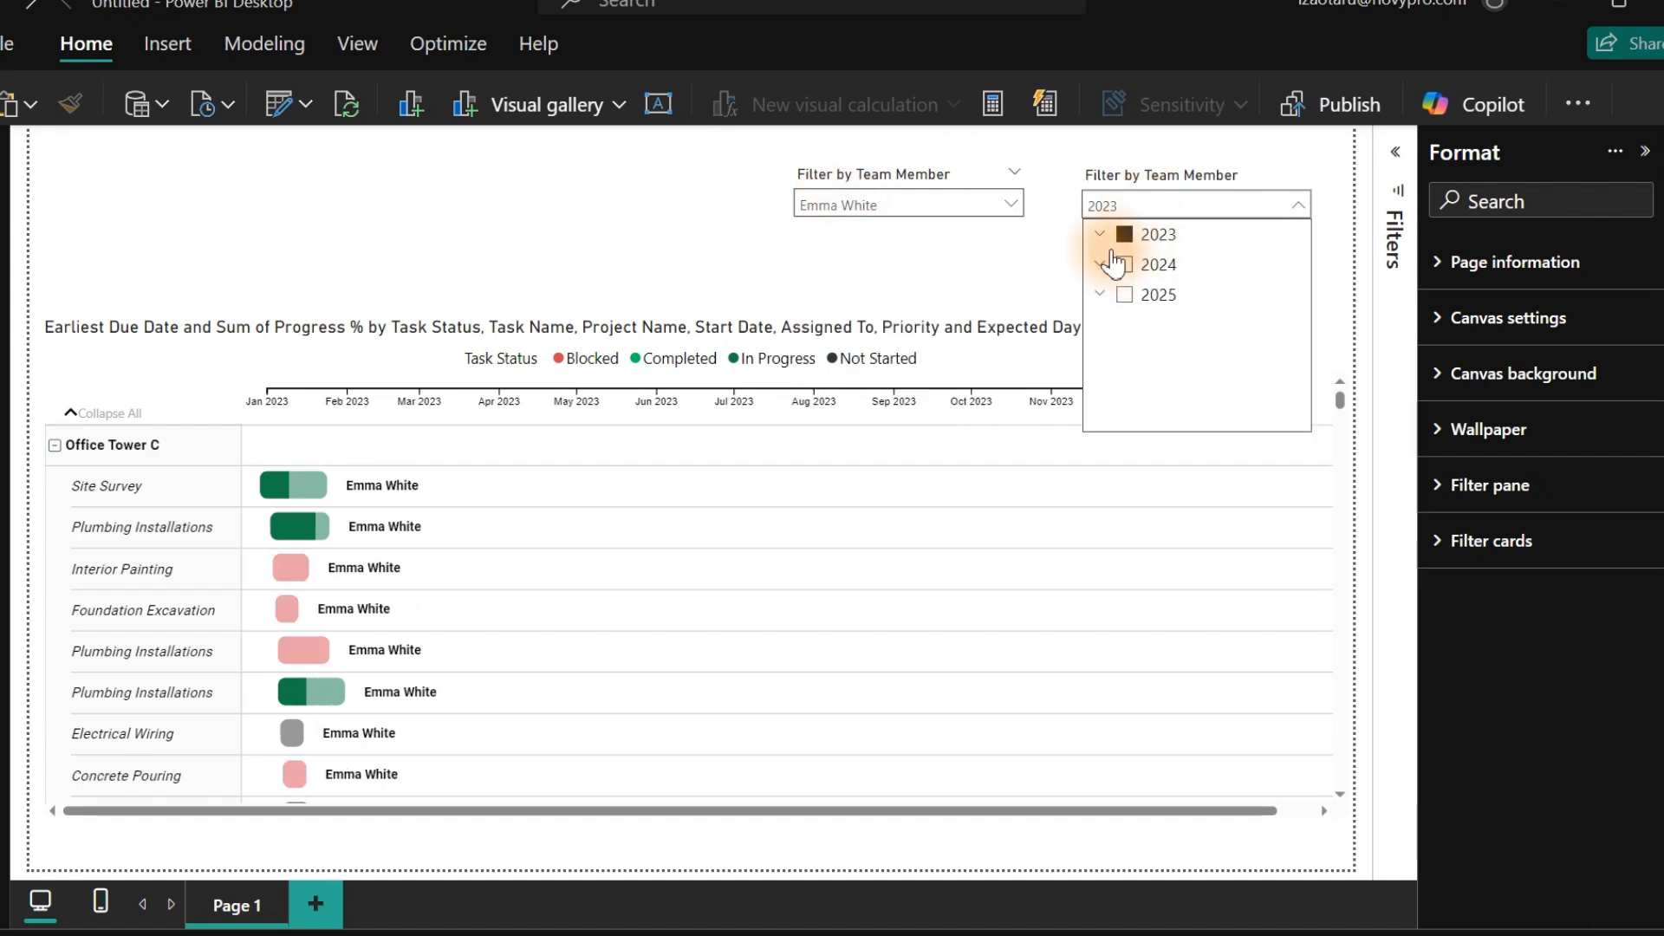
{"action": "left_click", "coordinate": [1101, 241]}
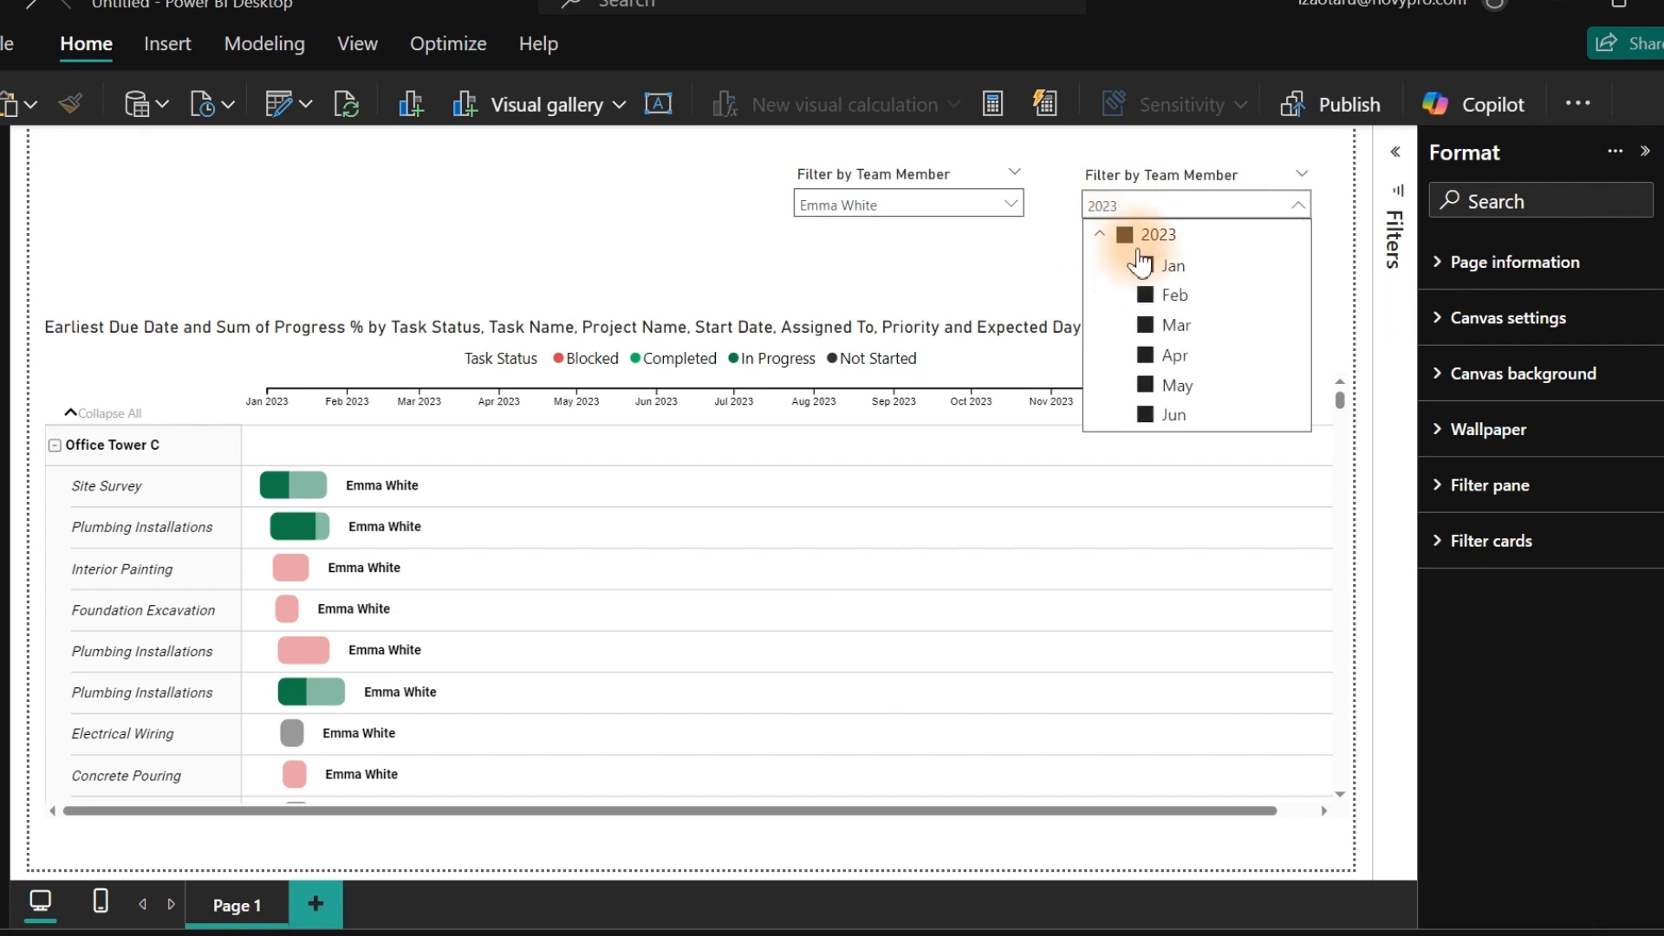
{"action": "left_click", "coordinate": [1145, 265]}
{"action": "left_click", "coordinate": [1146, 295]}
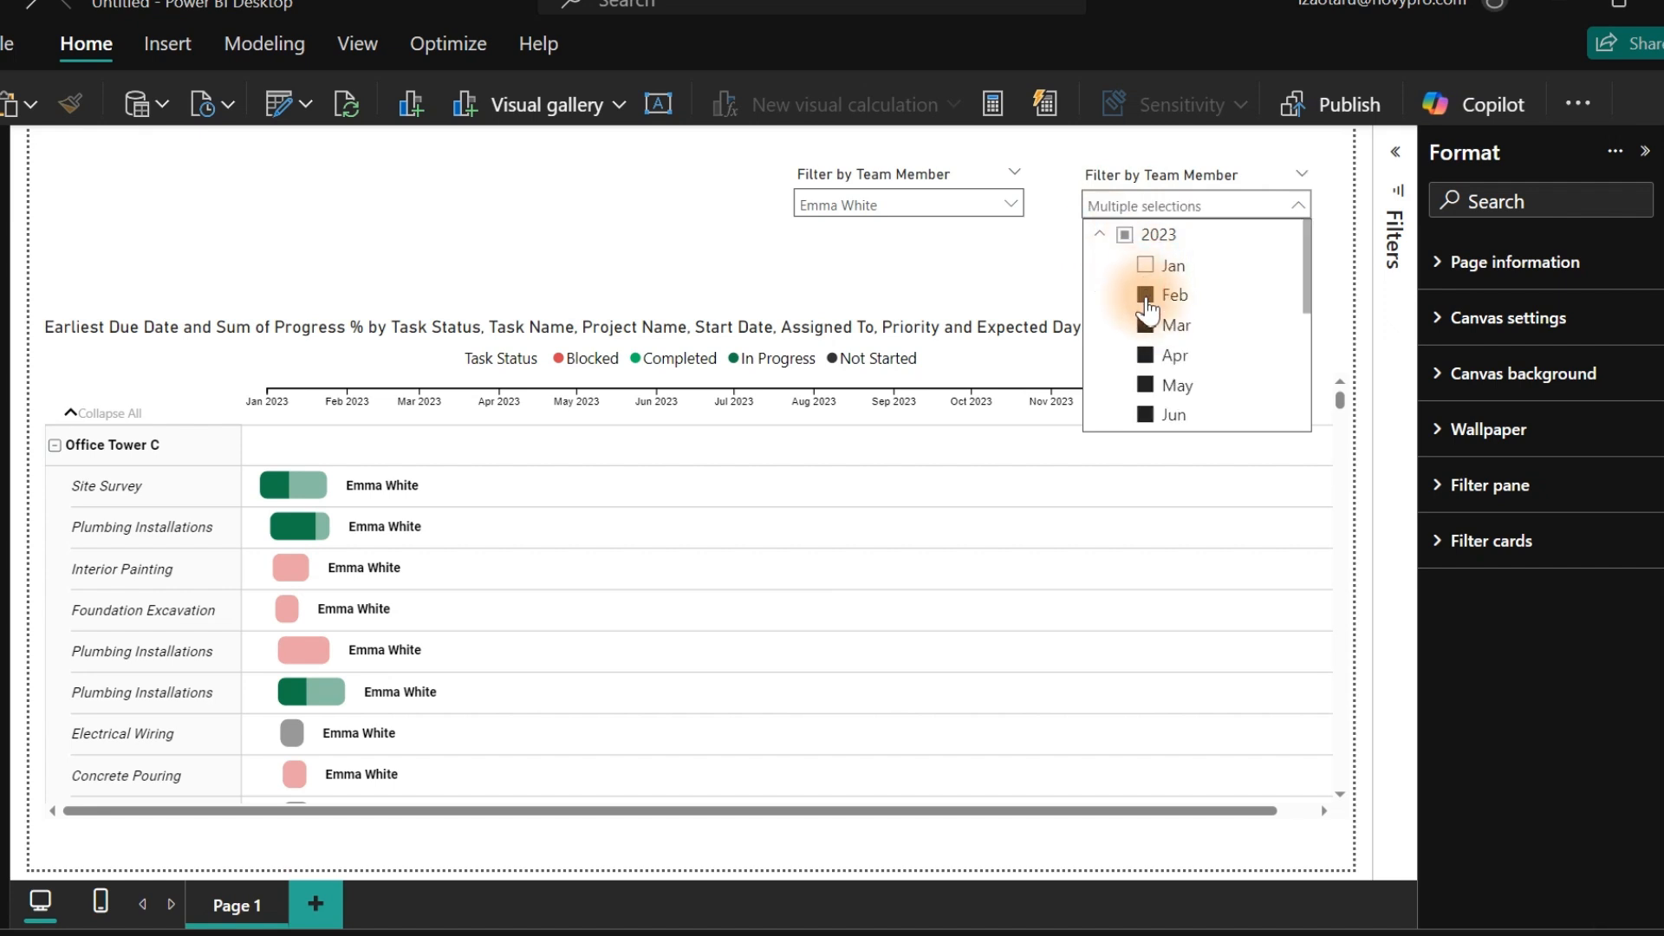
{"action": "left_click", "coordinate": [1146, 325]}
{"action": "left_click", "coordinate": [1146, 356]}
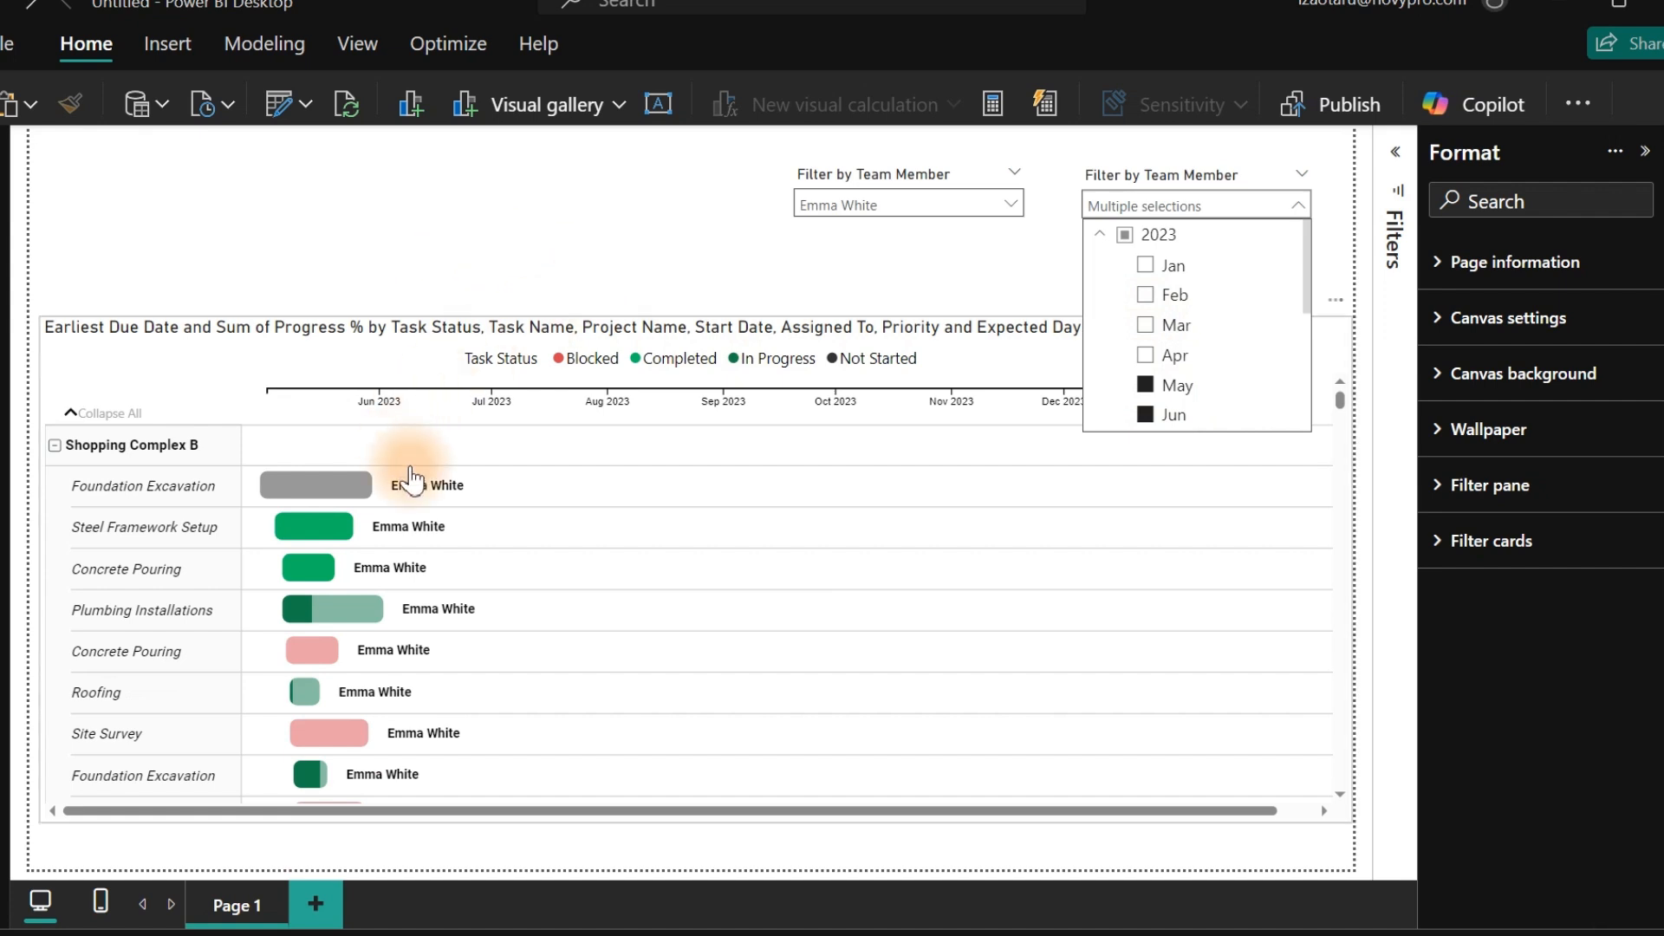
{"action": "left_click", "coordinate": [477, 196]}
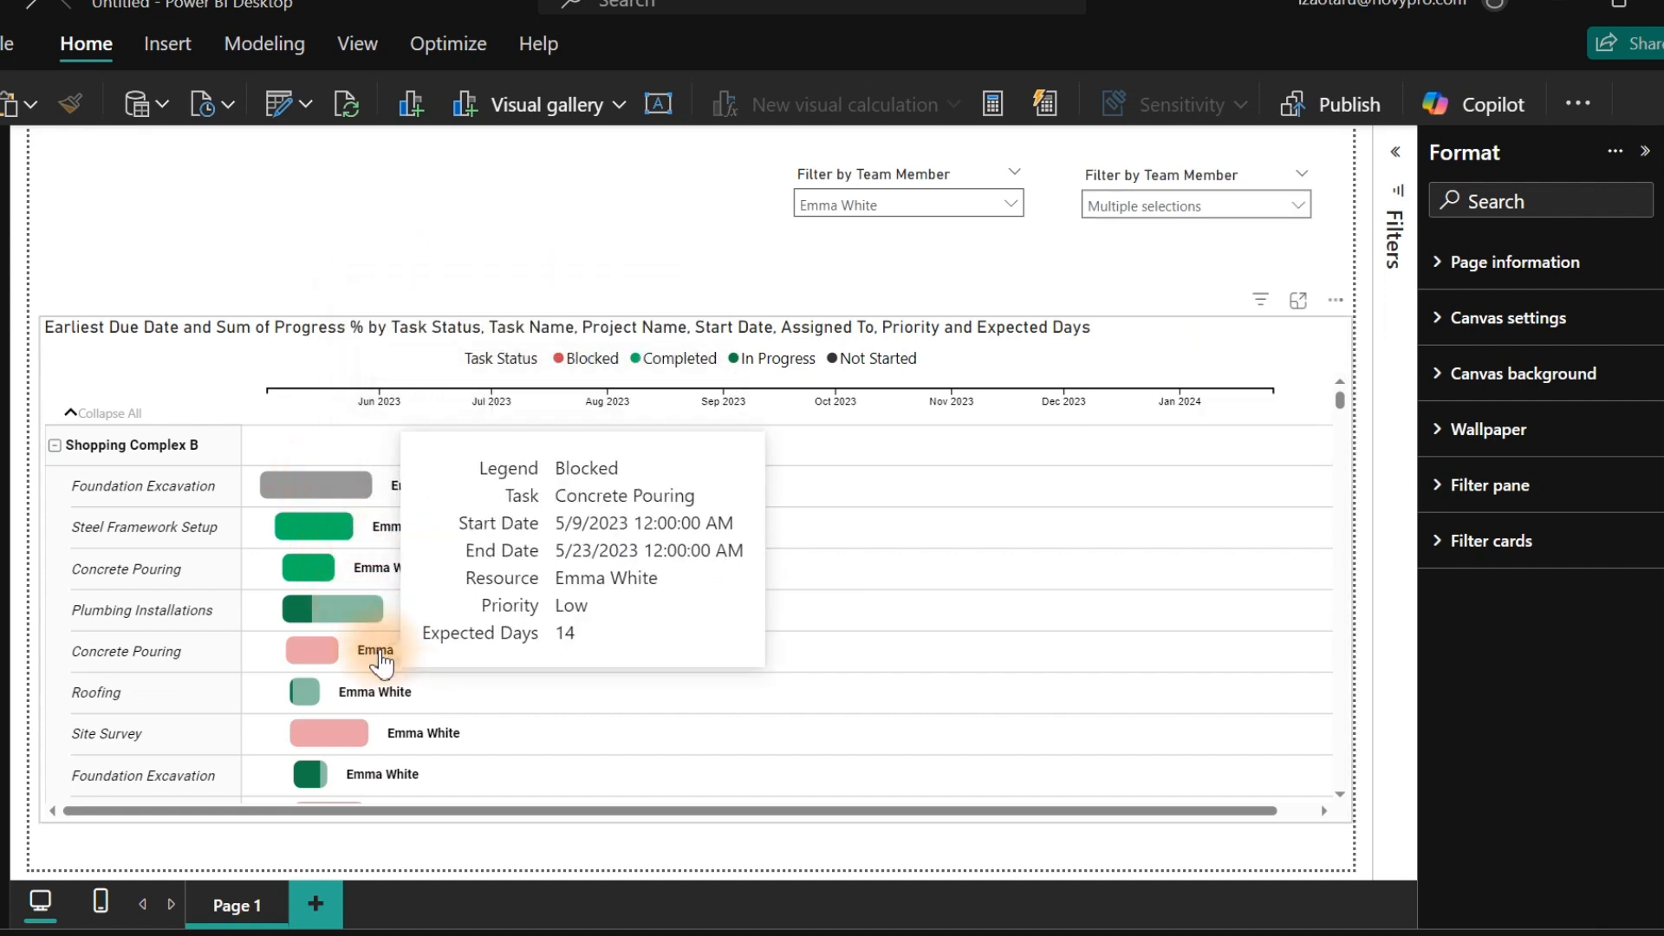
Try the Year date type on the Gantt timeline and set it to Week.
{"action": "left_click", "coordinate": [1122, 351]}
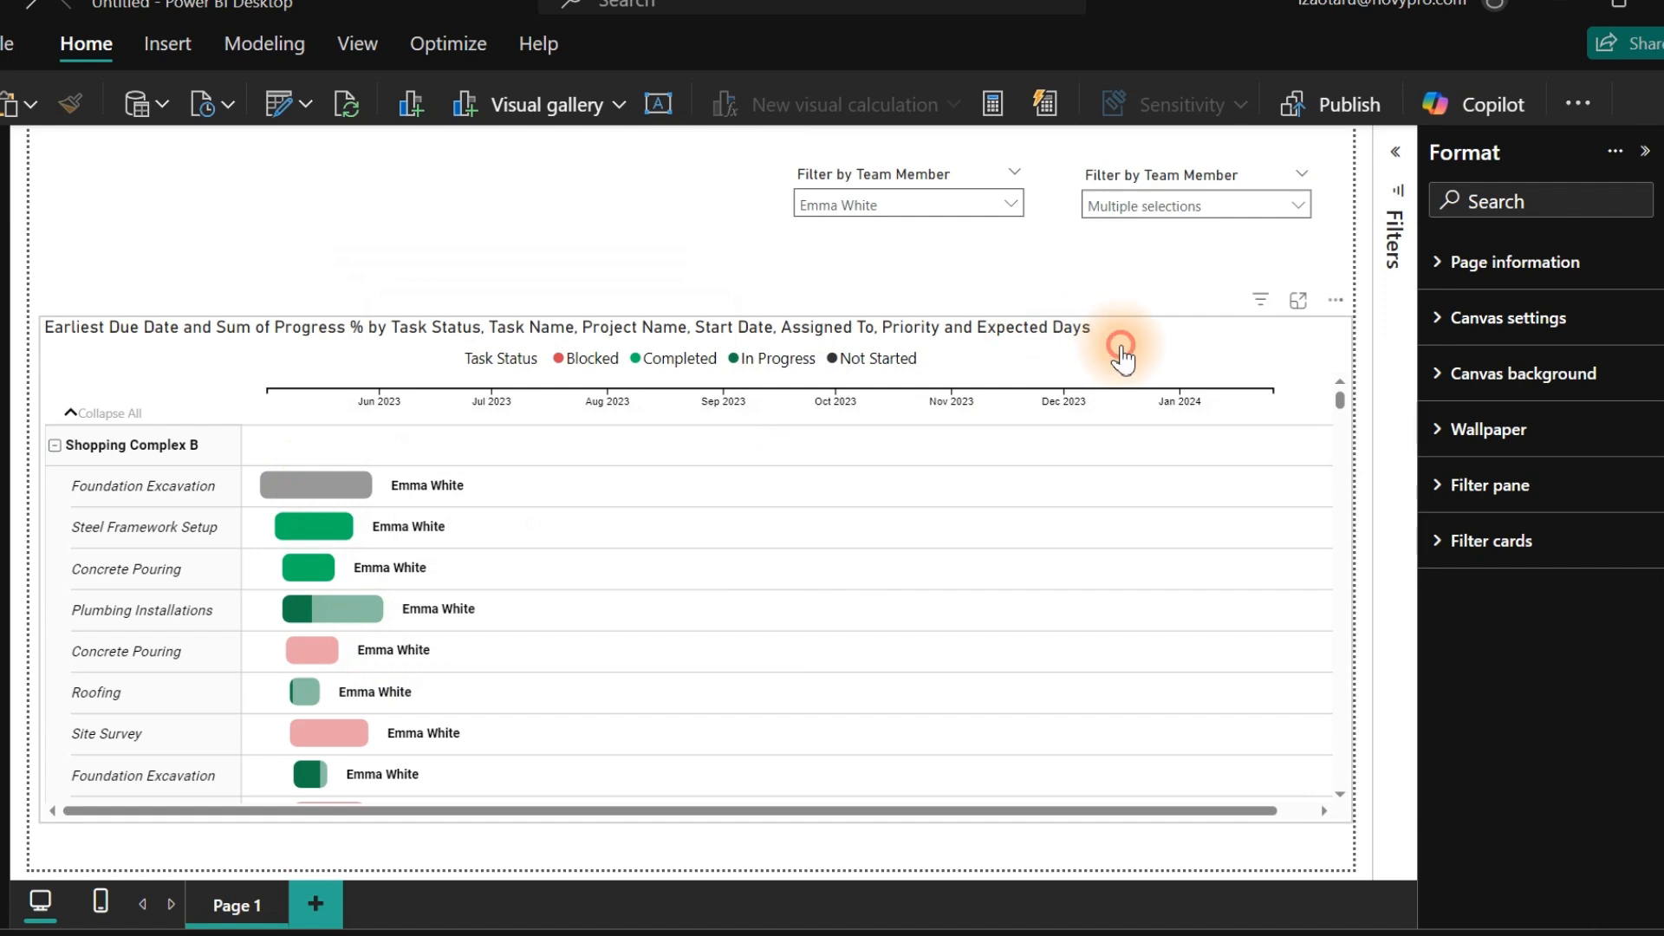
{"action": "left_click", "coordinate": [1123, 351]}
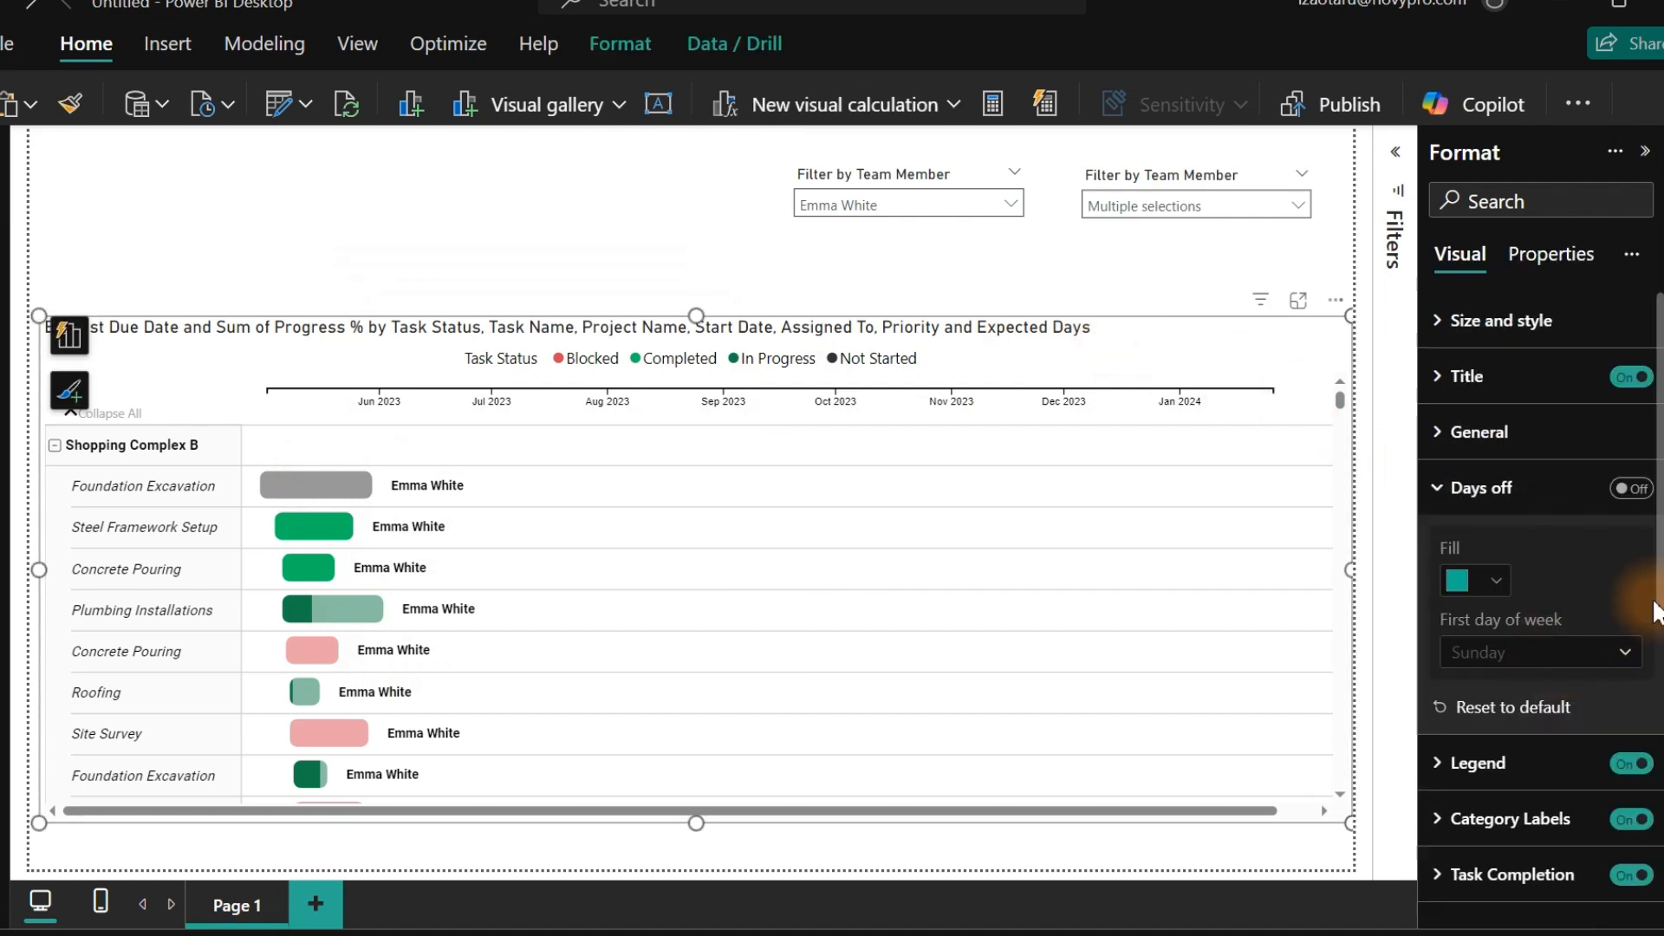
{"action": "scroll", "coordinate": [1660, 585], "scroll_direction": "down", "scroll_amount": 6}
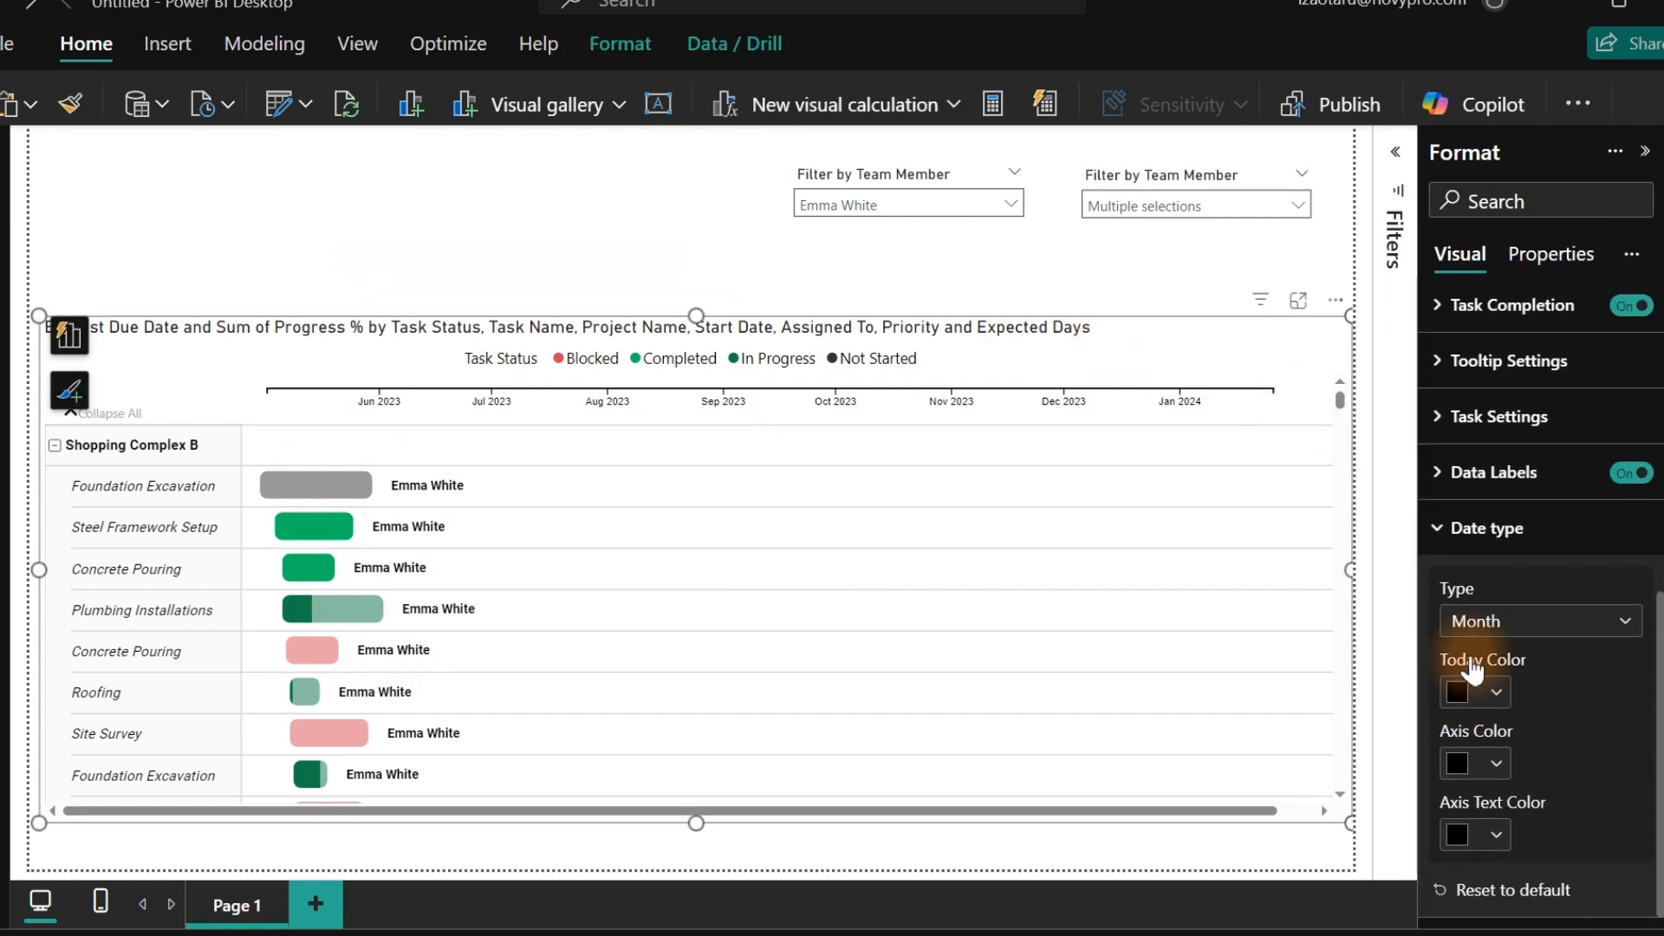
{"action": "left_click", "coordinate": [1509, 644]}
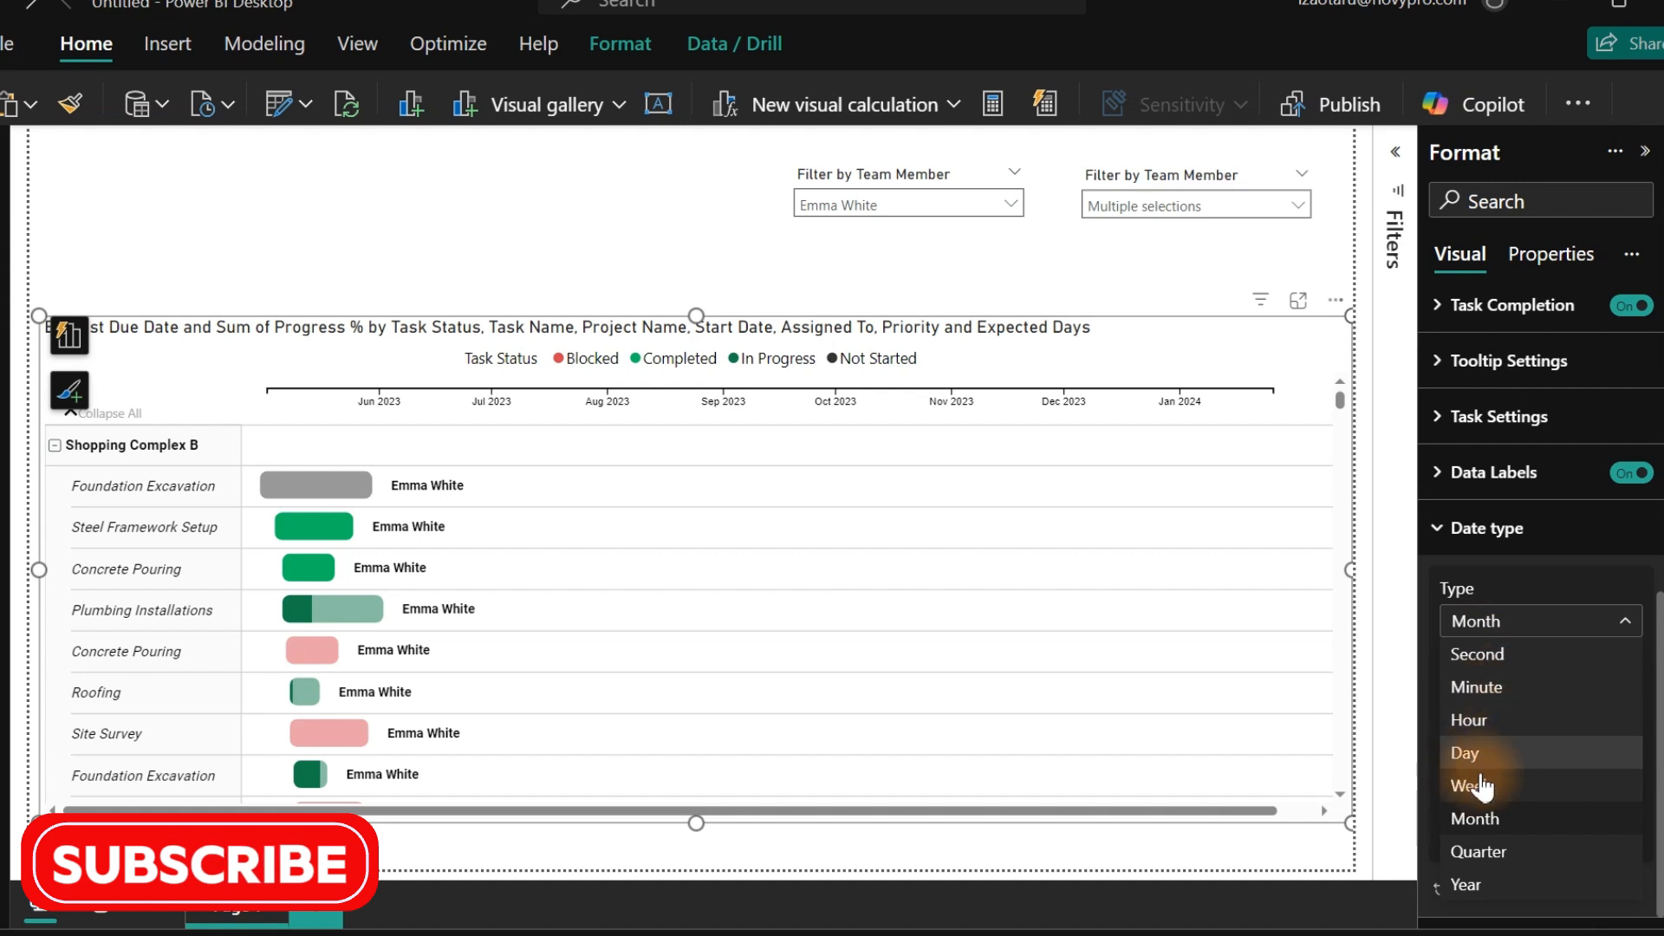
{"action": "left_click", "coordinate": [1479, 892]}
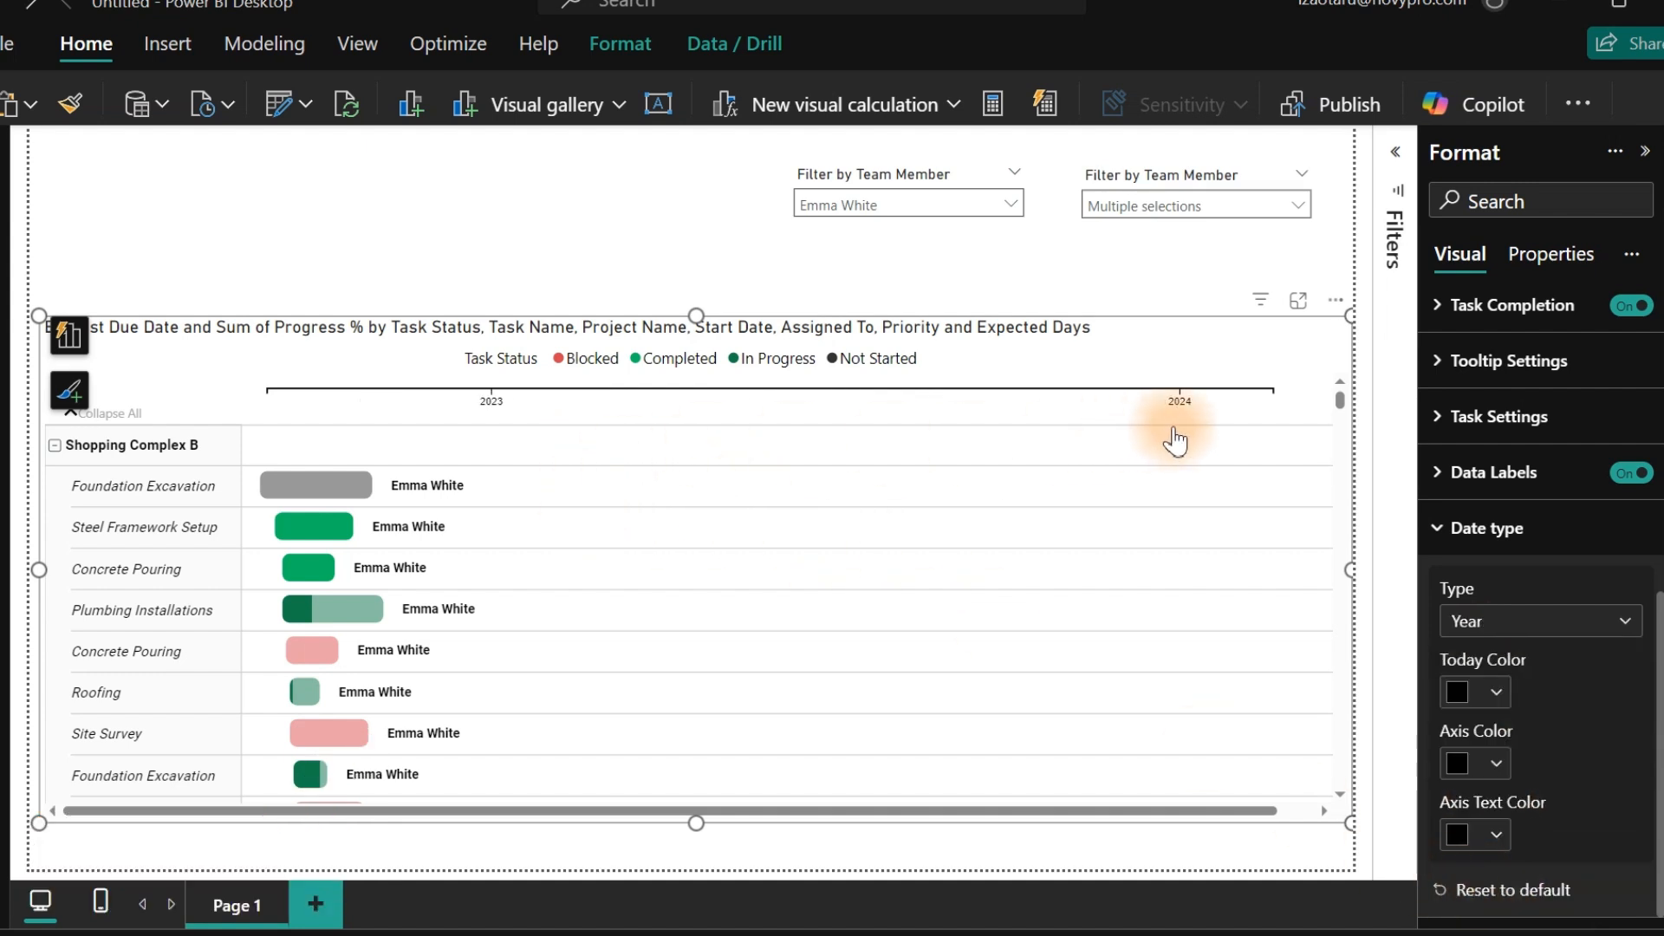
{"action": "left_click", "coordinate": [1512, 625]}
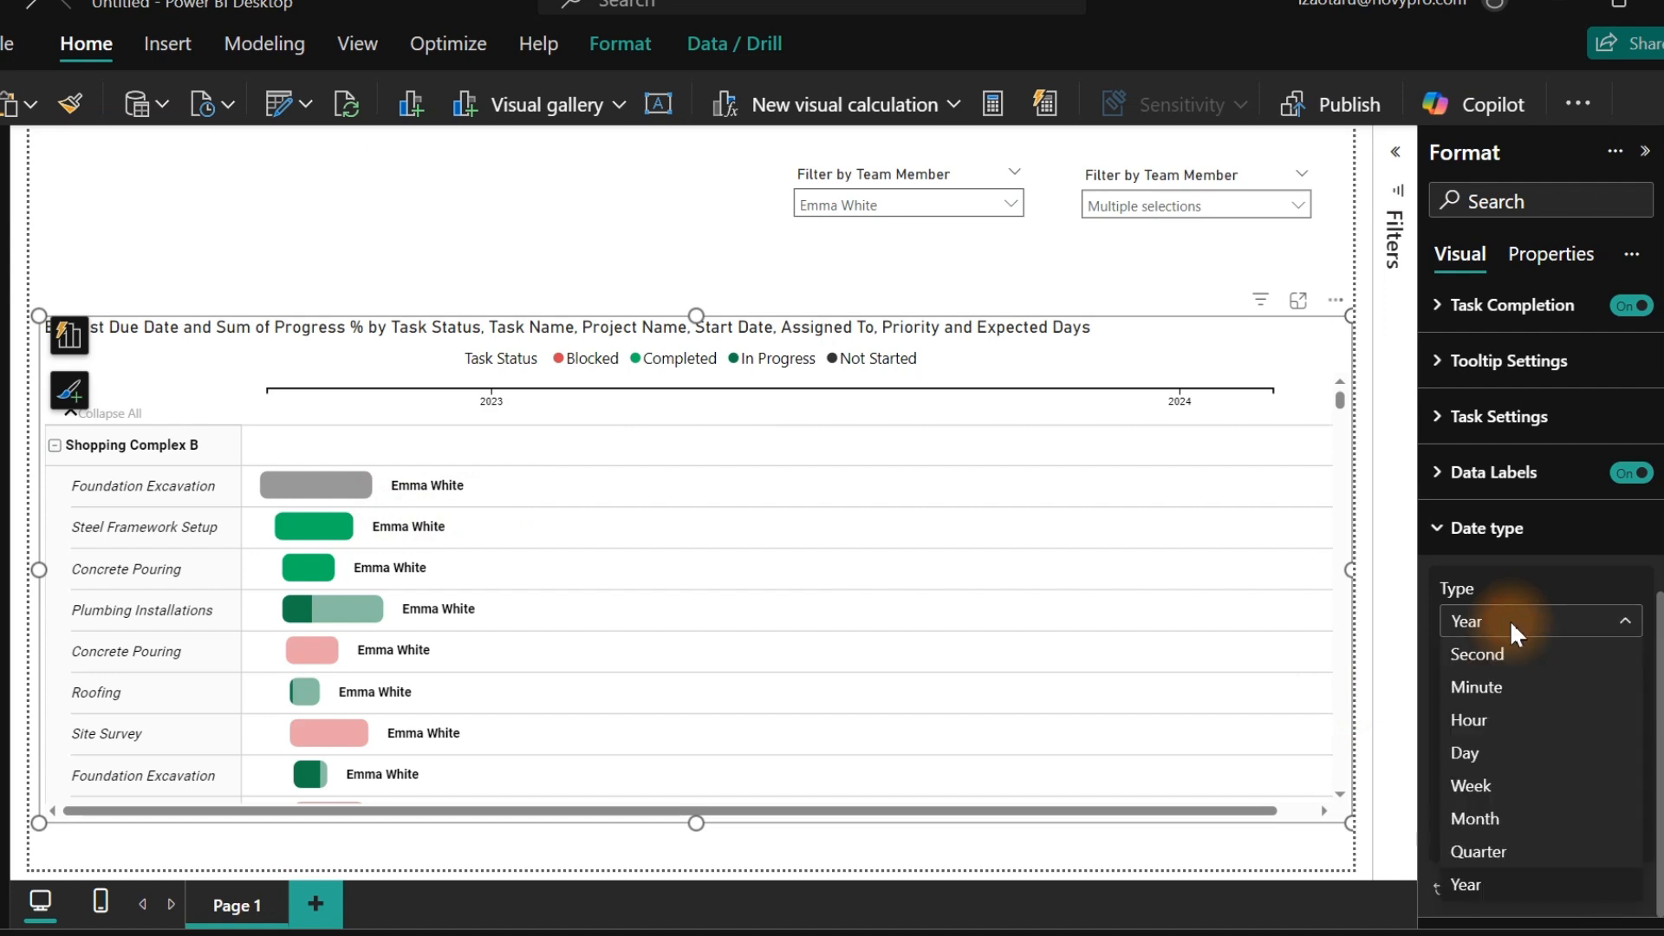
{"action": "left_click", "coordinate": [1495, 782]}
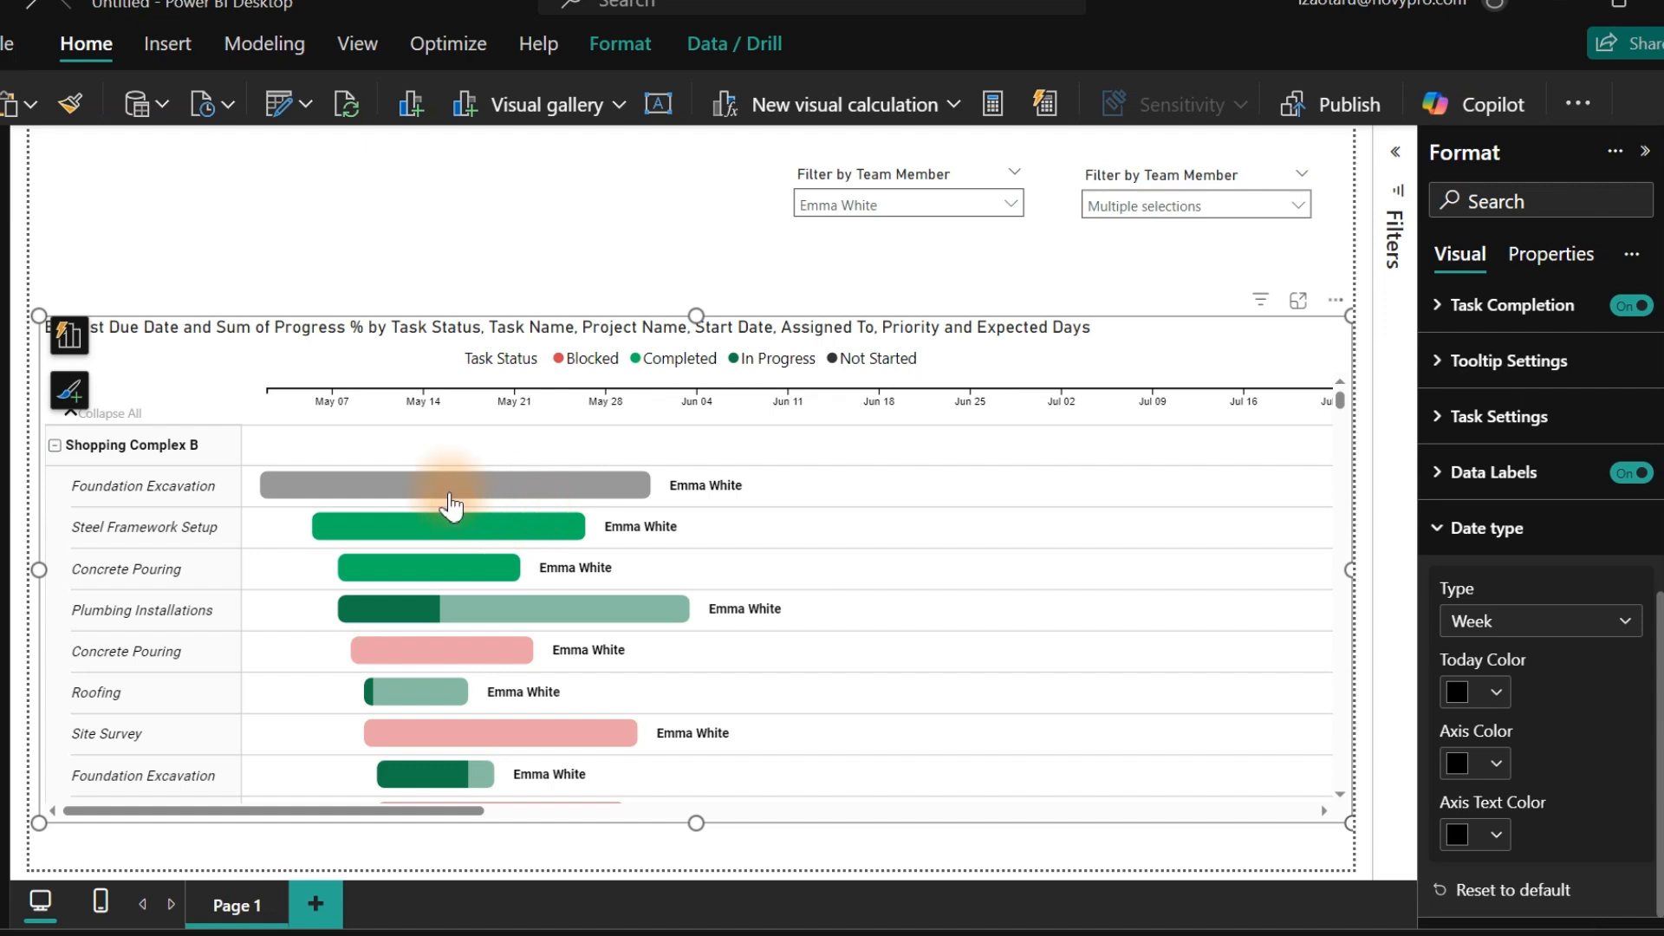
Clear all 2023 selections in the Year/Month slicer so that it covers every date.
{"action": "left_click", "coordinate": [1191, 219]}
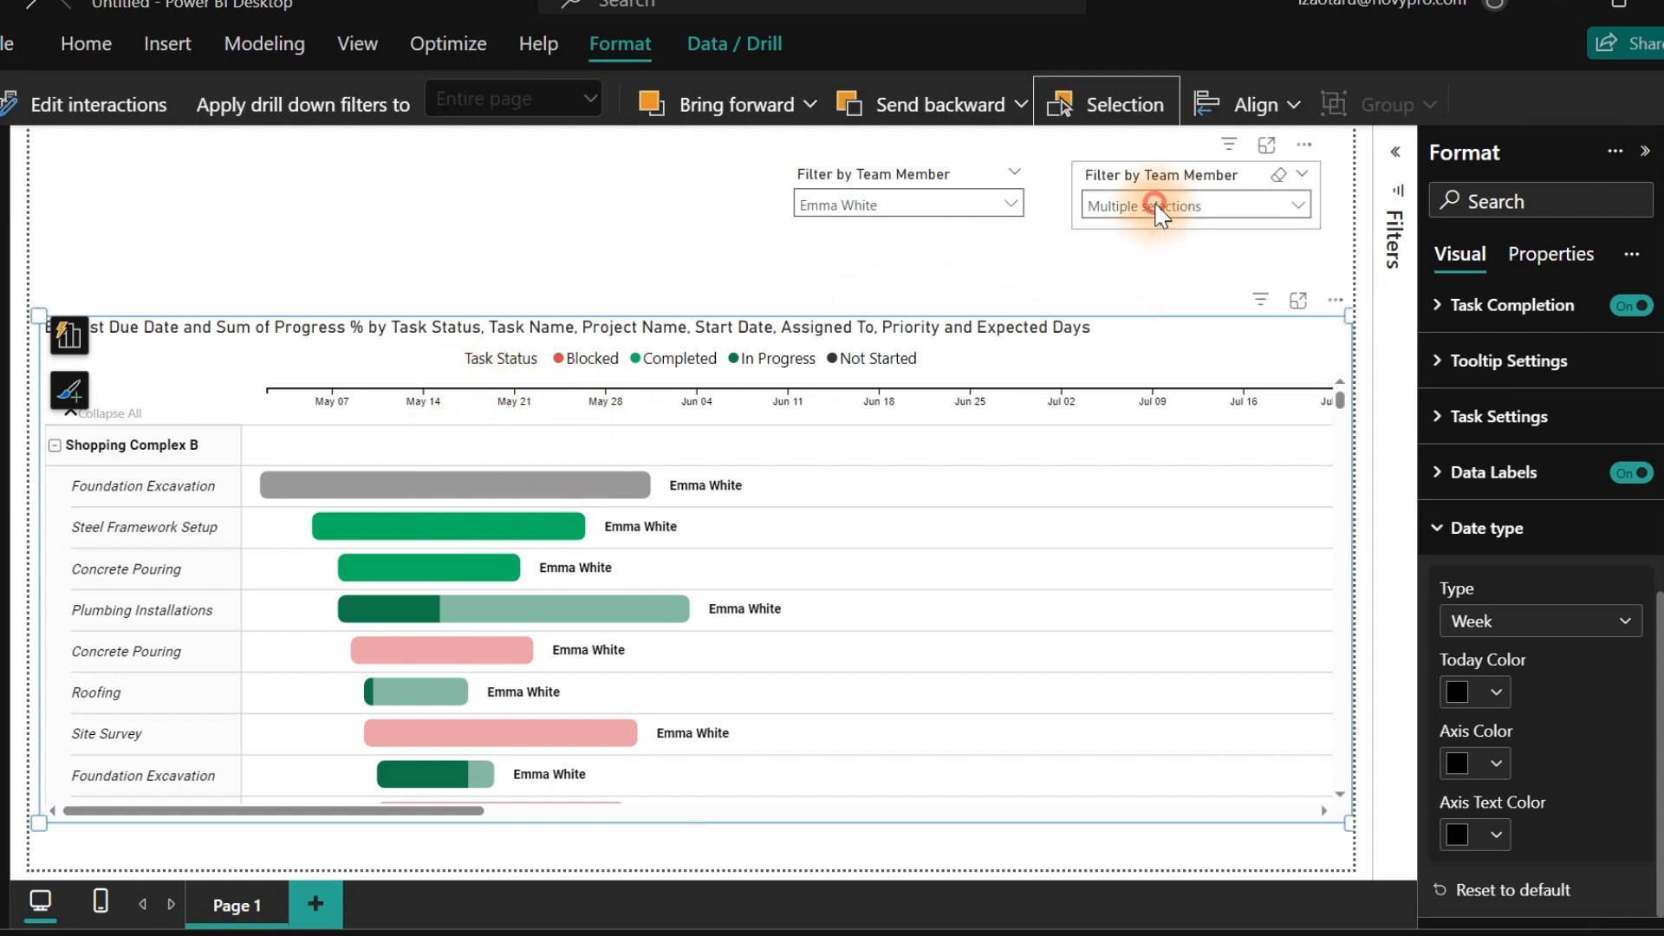
{"action": "left_click", "coordinate": [1158, 209]}
{"action": "left_click", "coordinate": [1124, 234]}
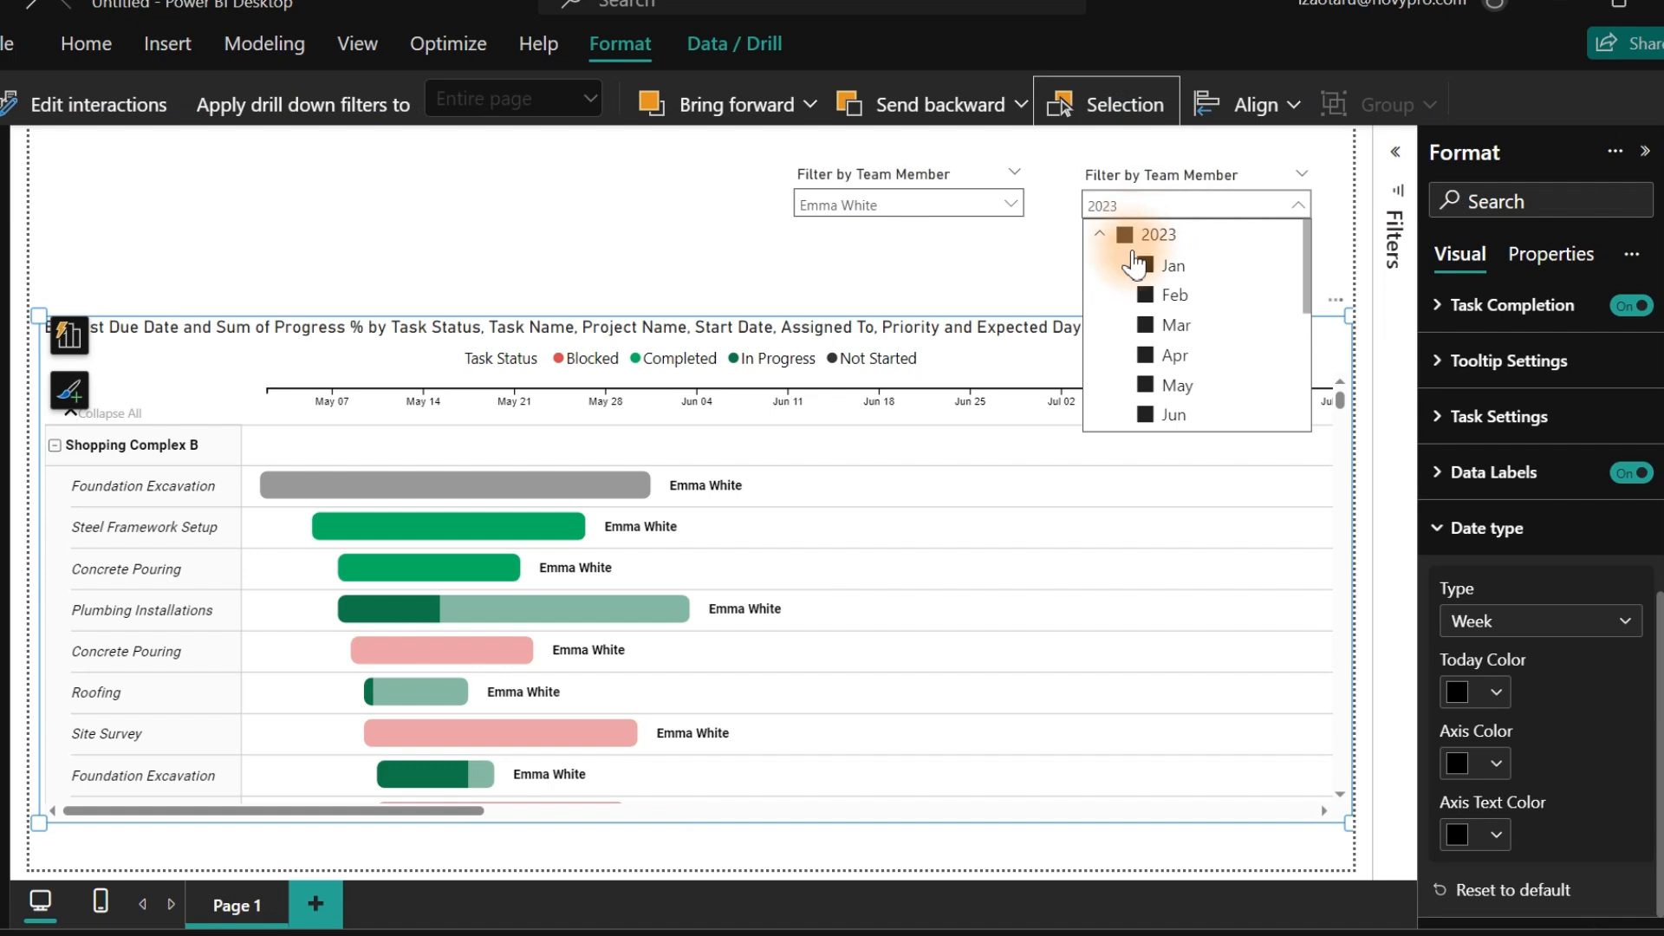
{"action": "left_click", "coordinate": [1120, 236]}
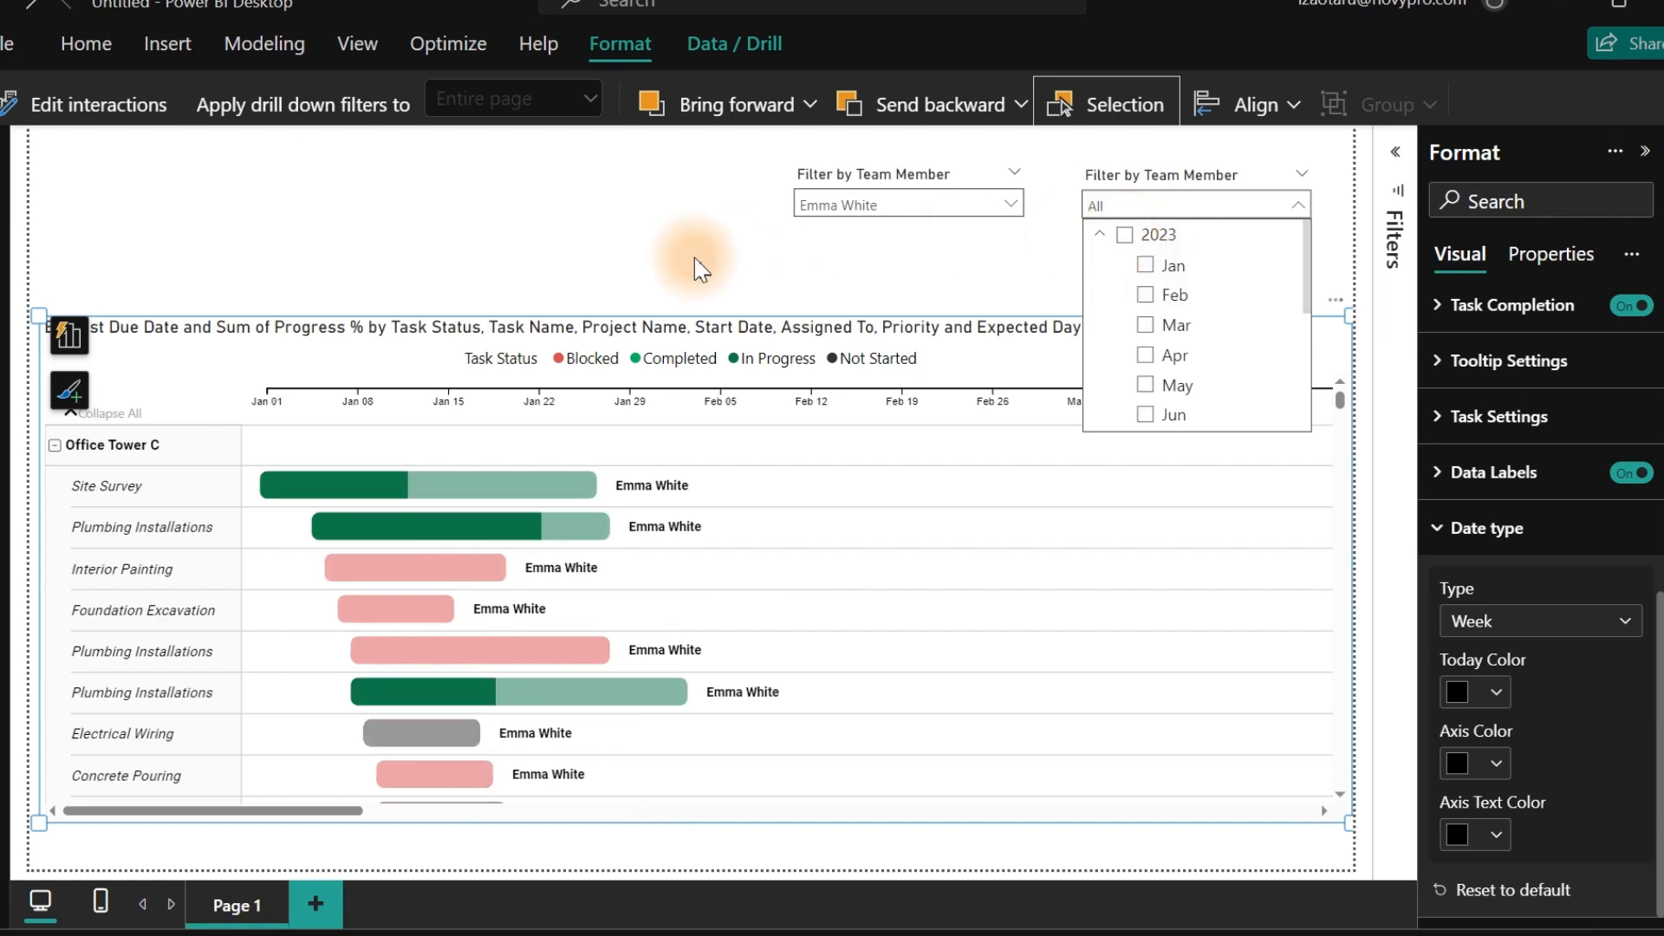
Change the Gantt chart's title text to "Project Progress Bar".
{"action": "left_click", "coordinate": [728, 328]}
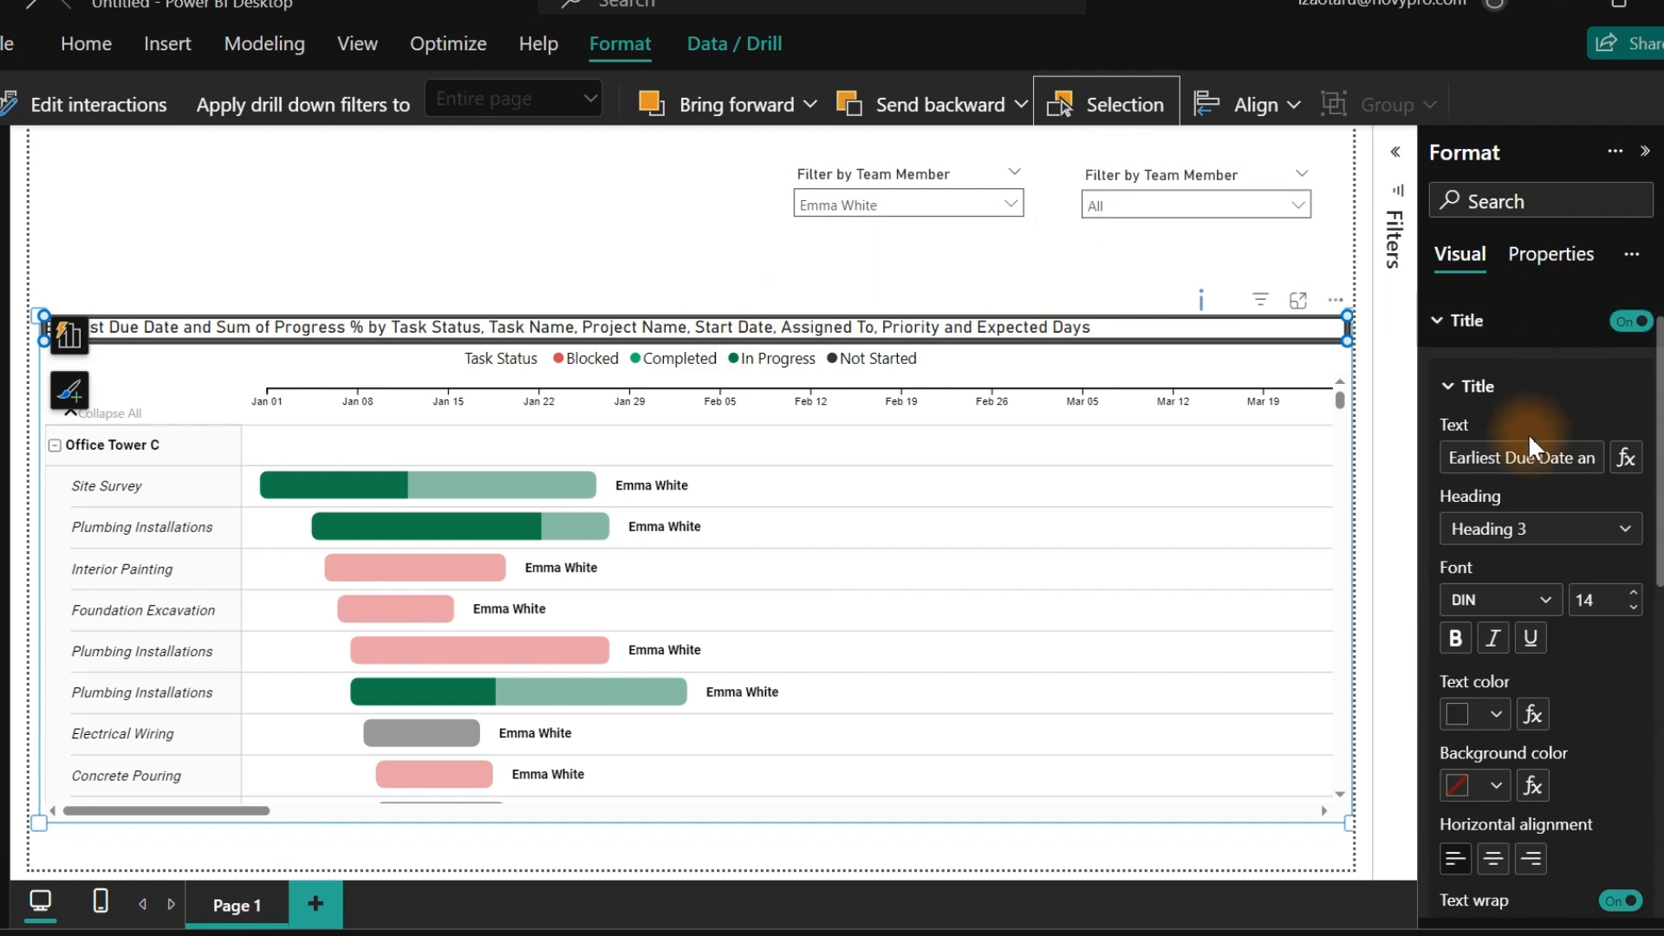
{"action": "left_click", "coordinate": [1526, 458]}
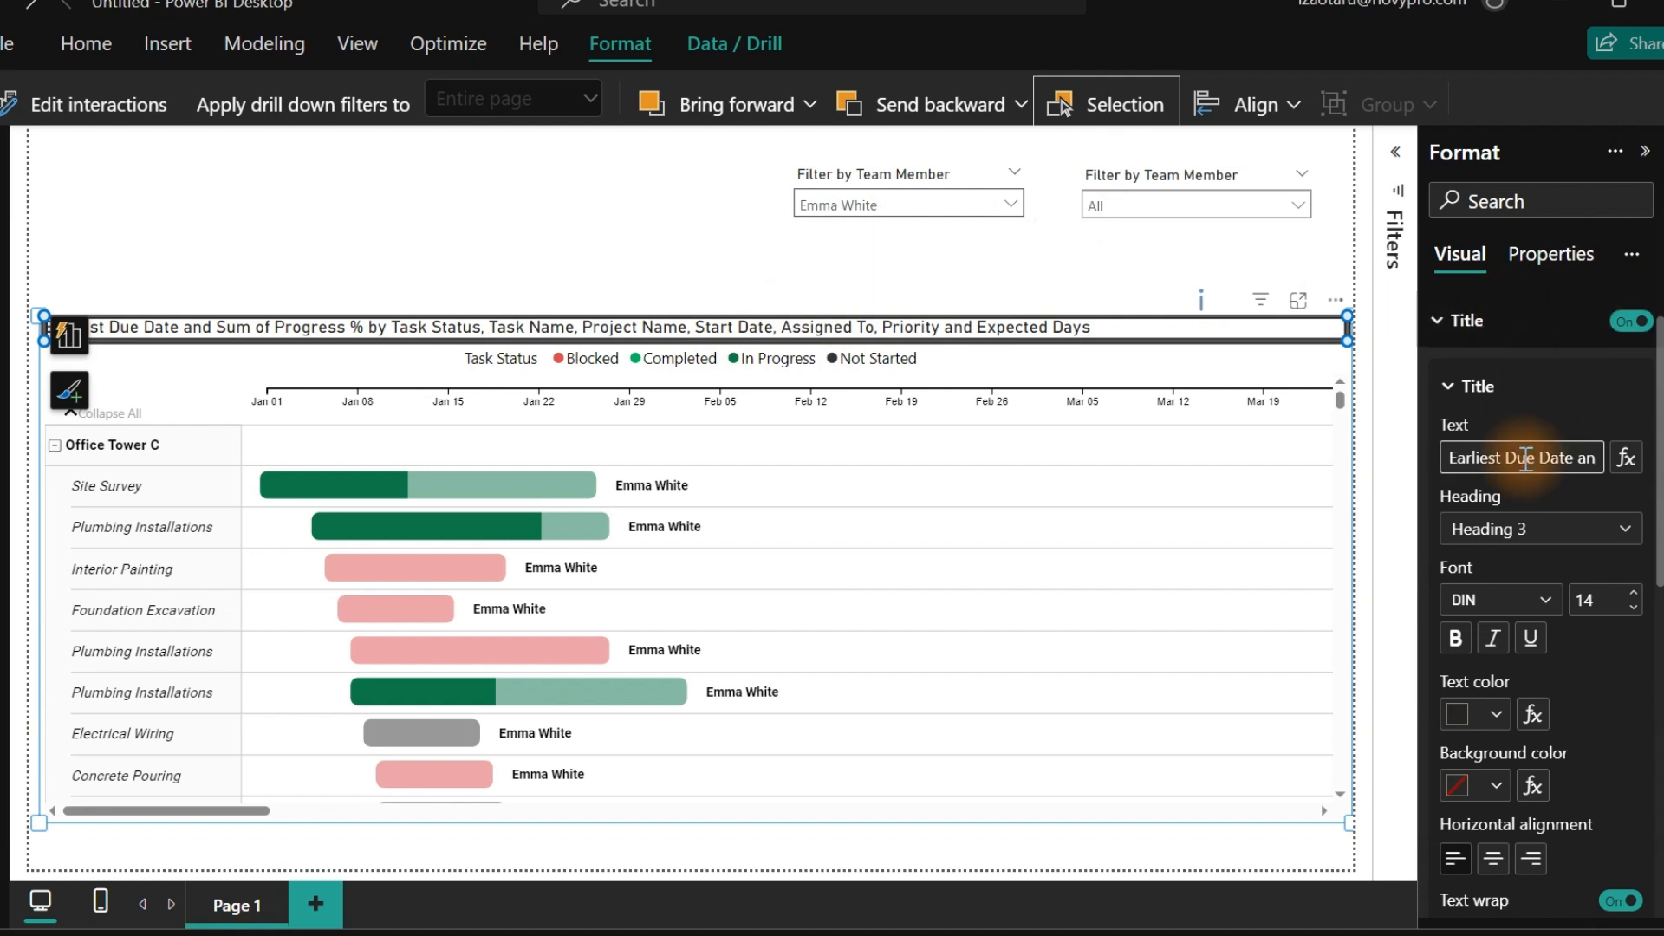
{"action": "key", "text": "ctrl+a"}
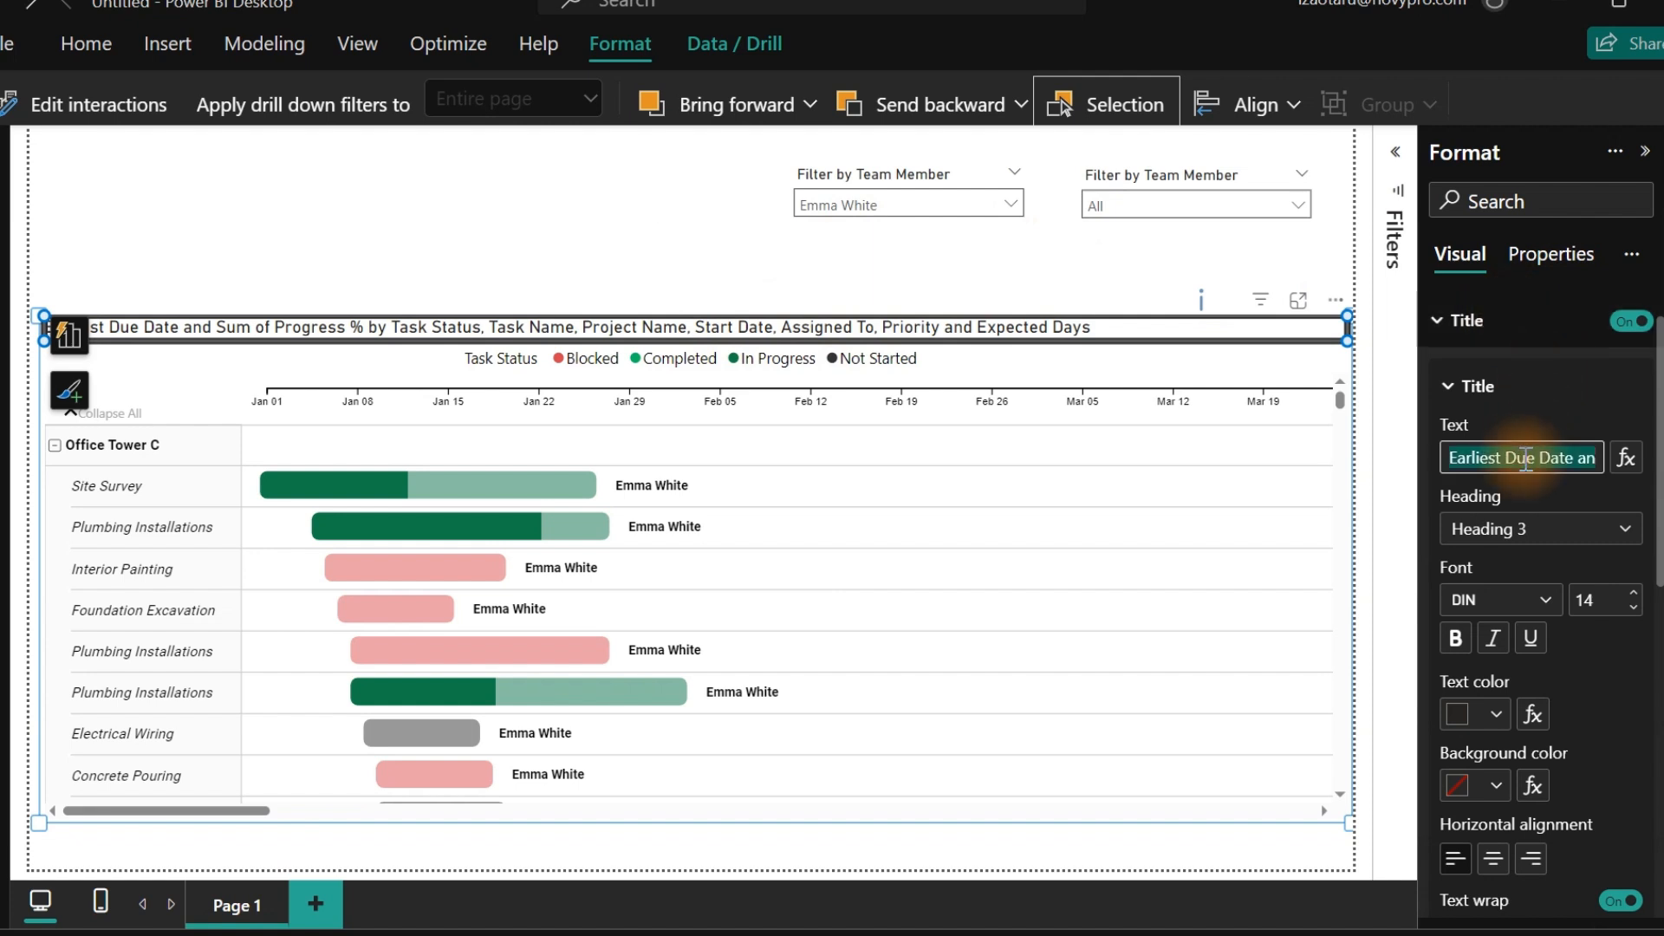
{"action": "type", "text": "Project"}
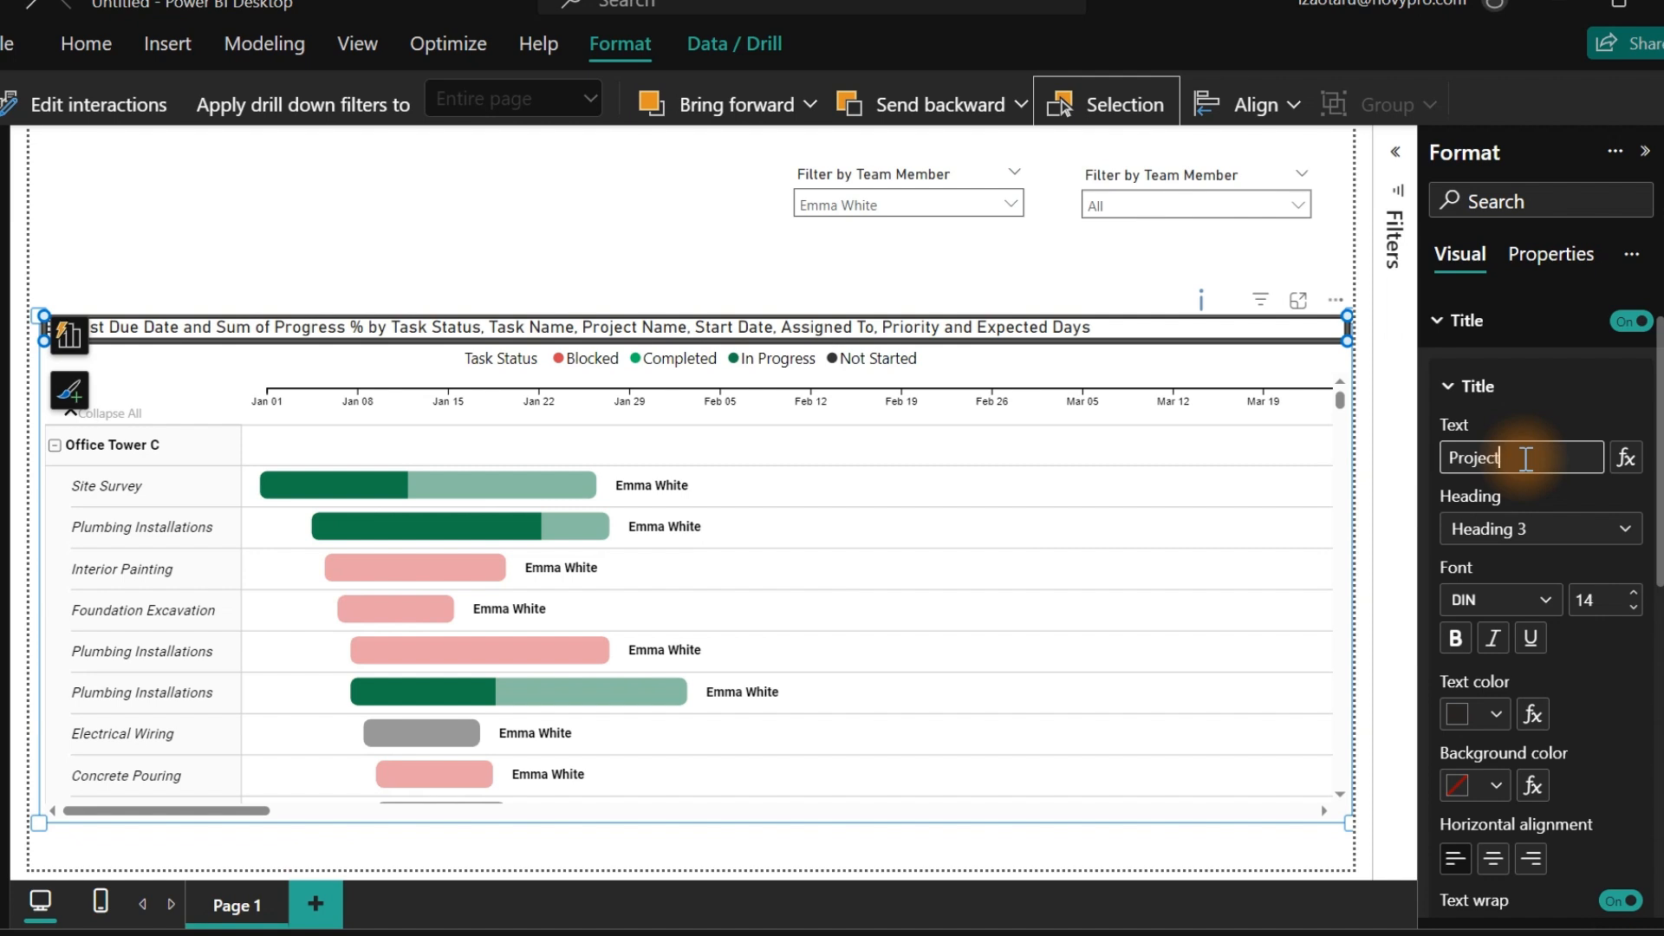
{"action": "type", "text": " Progress Bar"}
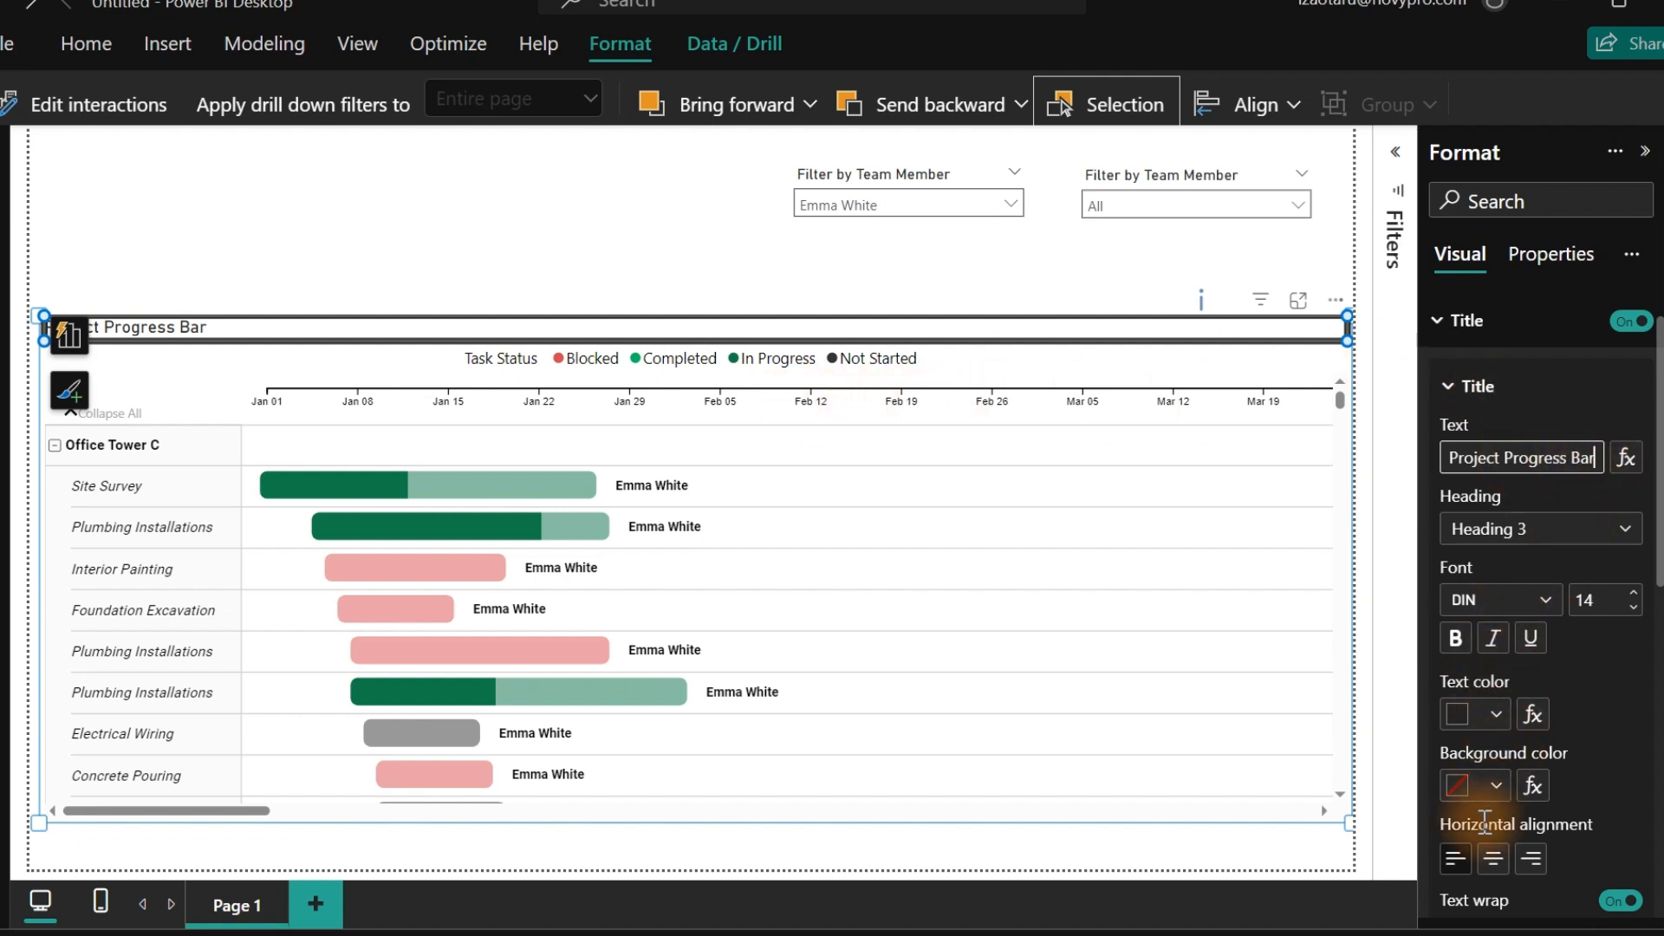
Centre the Gantt chart's title and set its font size to 19.
{"action": "left_click", "coordinate": [1492, 860]}
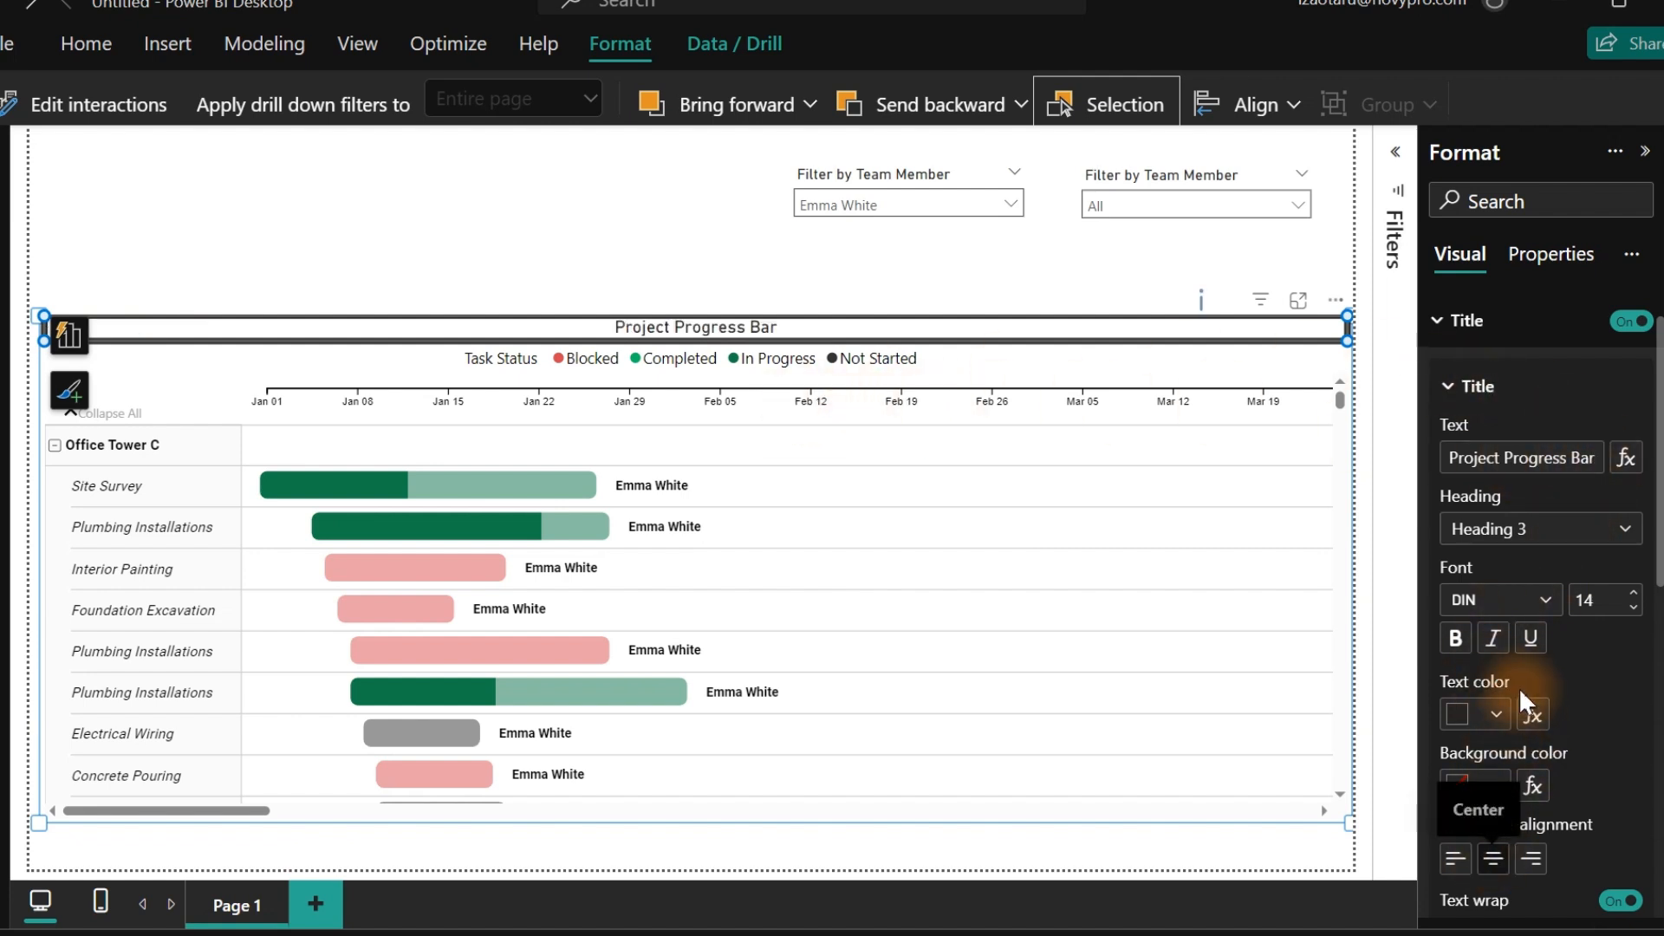
{"action": "left_click", "coordinate": [1634, 595]}
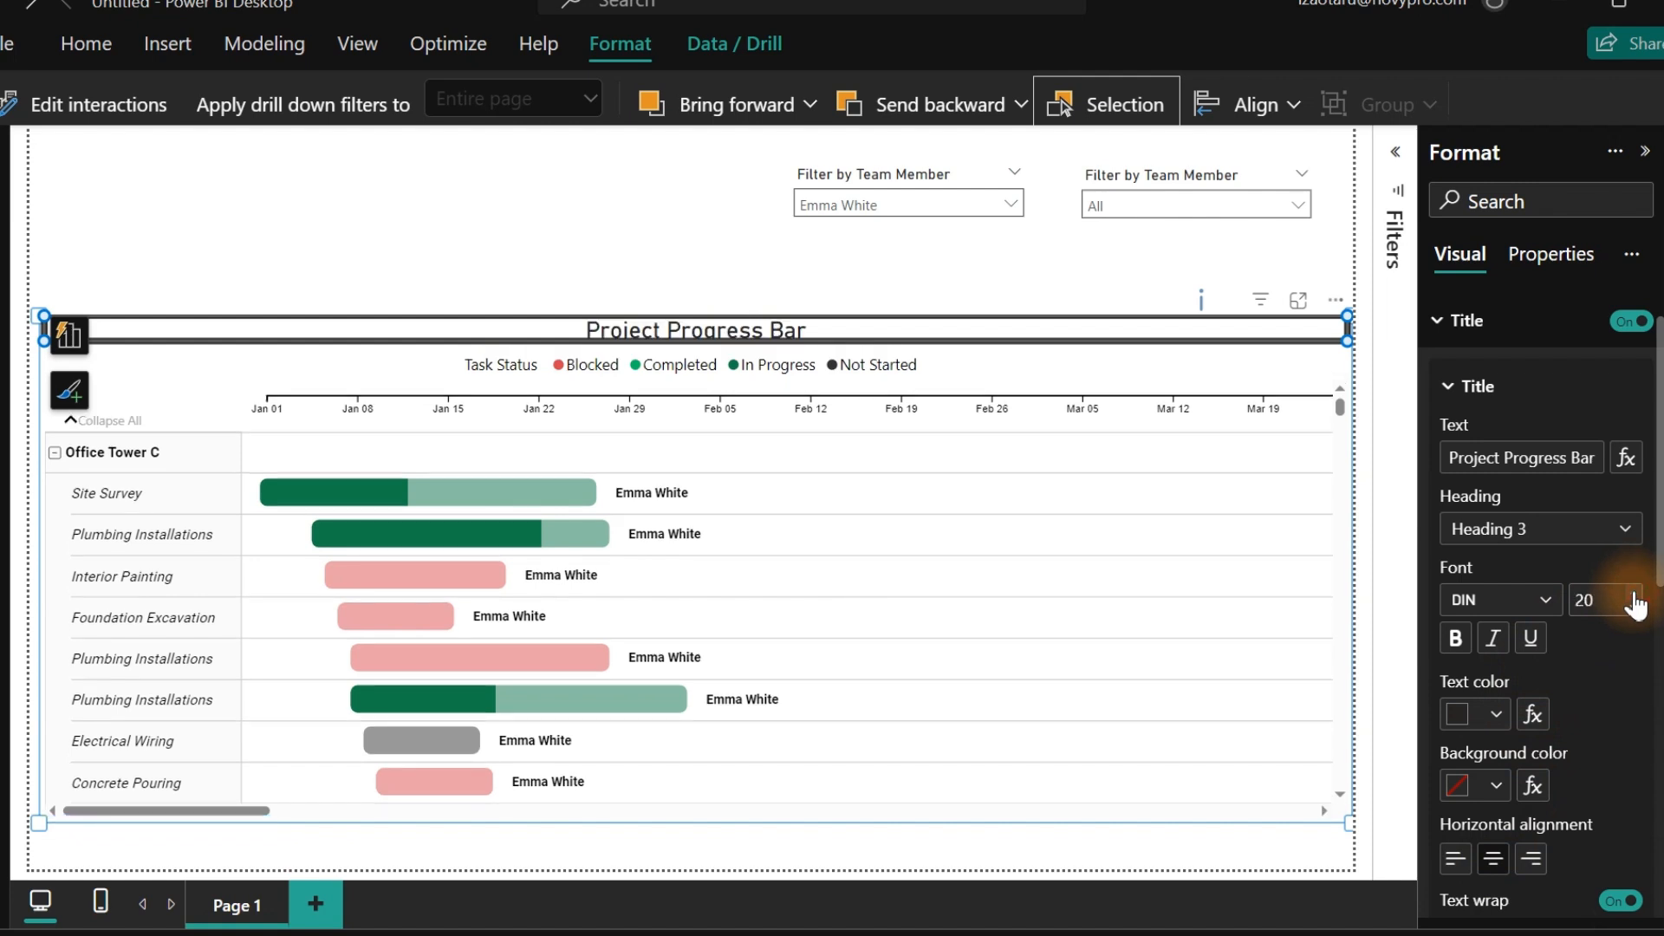
{"action": "left_click", "coordinate": [545, 253]}
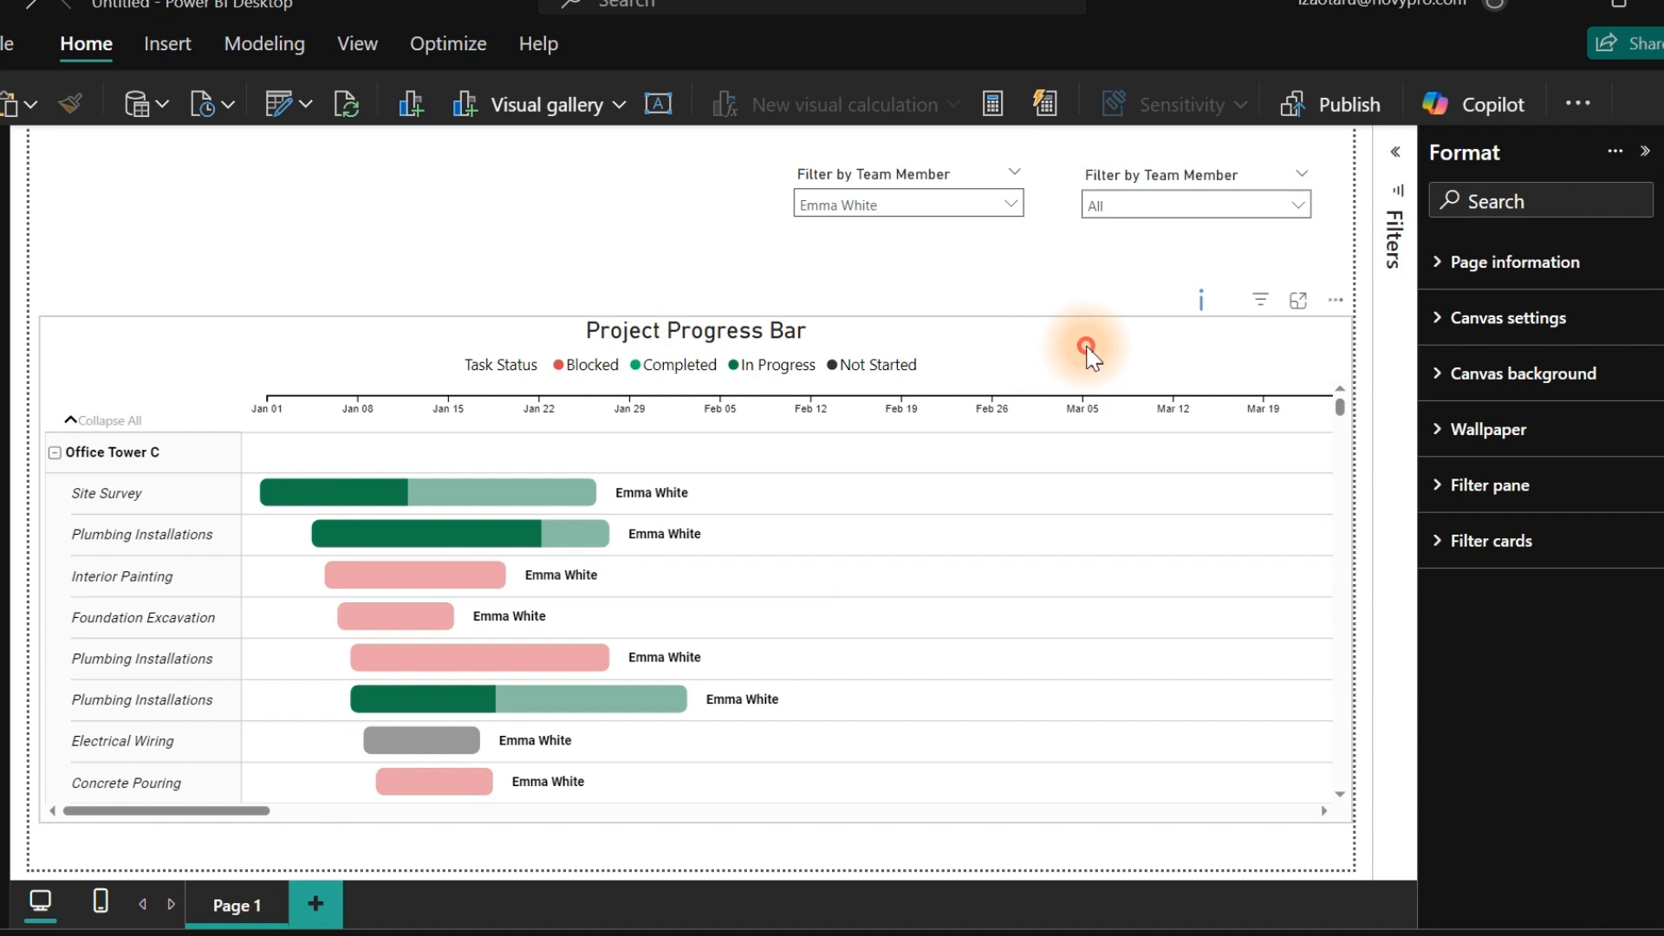
Shrink the Gantt chart slightly from its upper corners to leave more space beneath the slicers.
{"action": "left_click", "coordinate": [702, 357]}
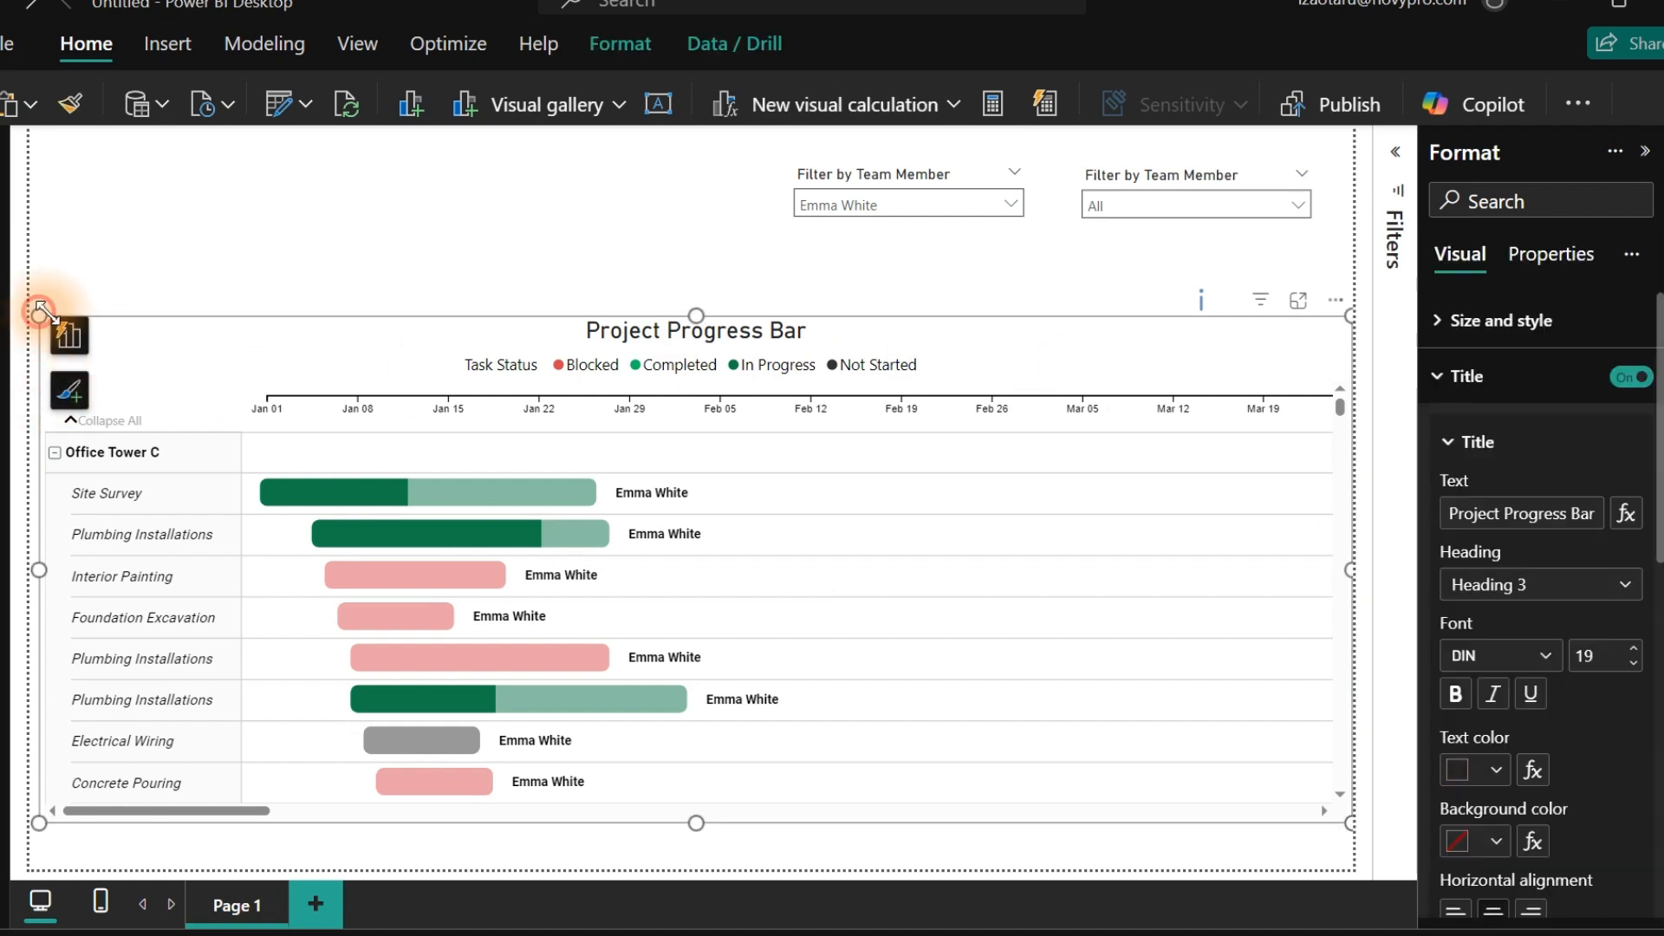
{"action": "mouse_move", "coordinate": [39, 310]}
{"action": "left_mouse_down"}
{"action": "mouse_move", "coordinate": [102, 361]}
{"action": "mouse_move", "coordinate": [43, 331]}
{"action": "left_mouse_up"}
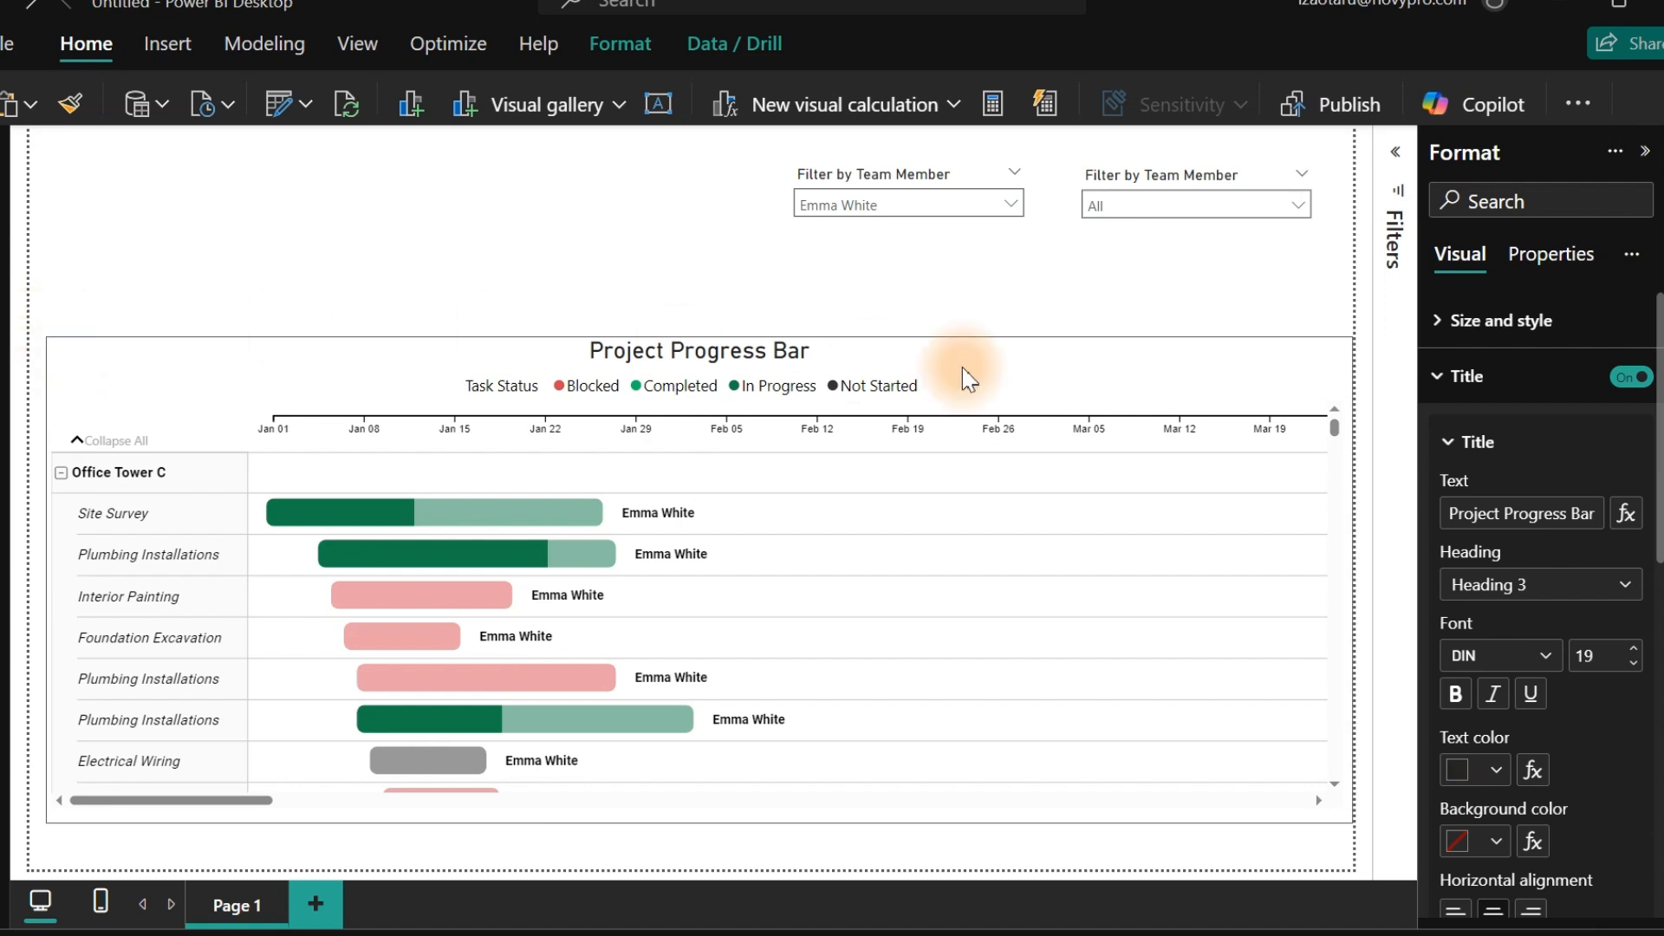
{"action": "left_click_drag", "start_coordinate": [1355, 334], "coordinate": [1351, 334]}
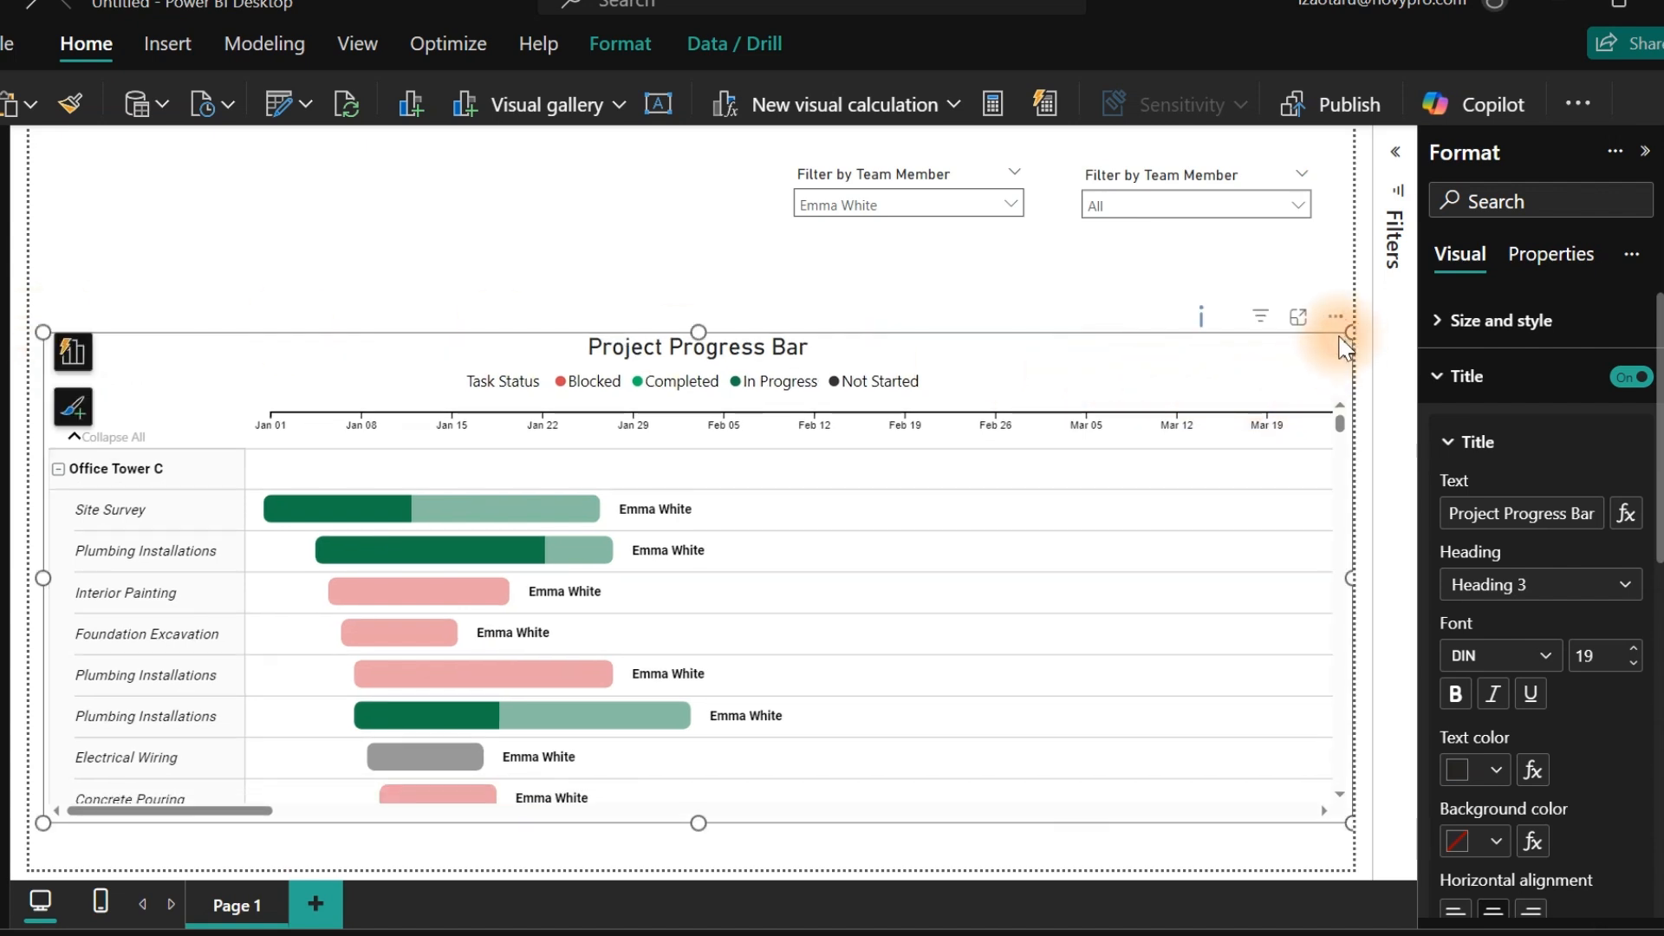
{"action": "left_click", "coordinate": [1339, 340]}
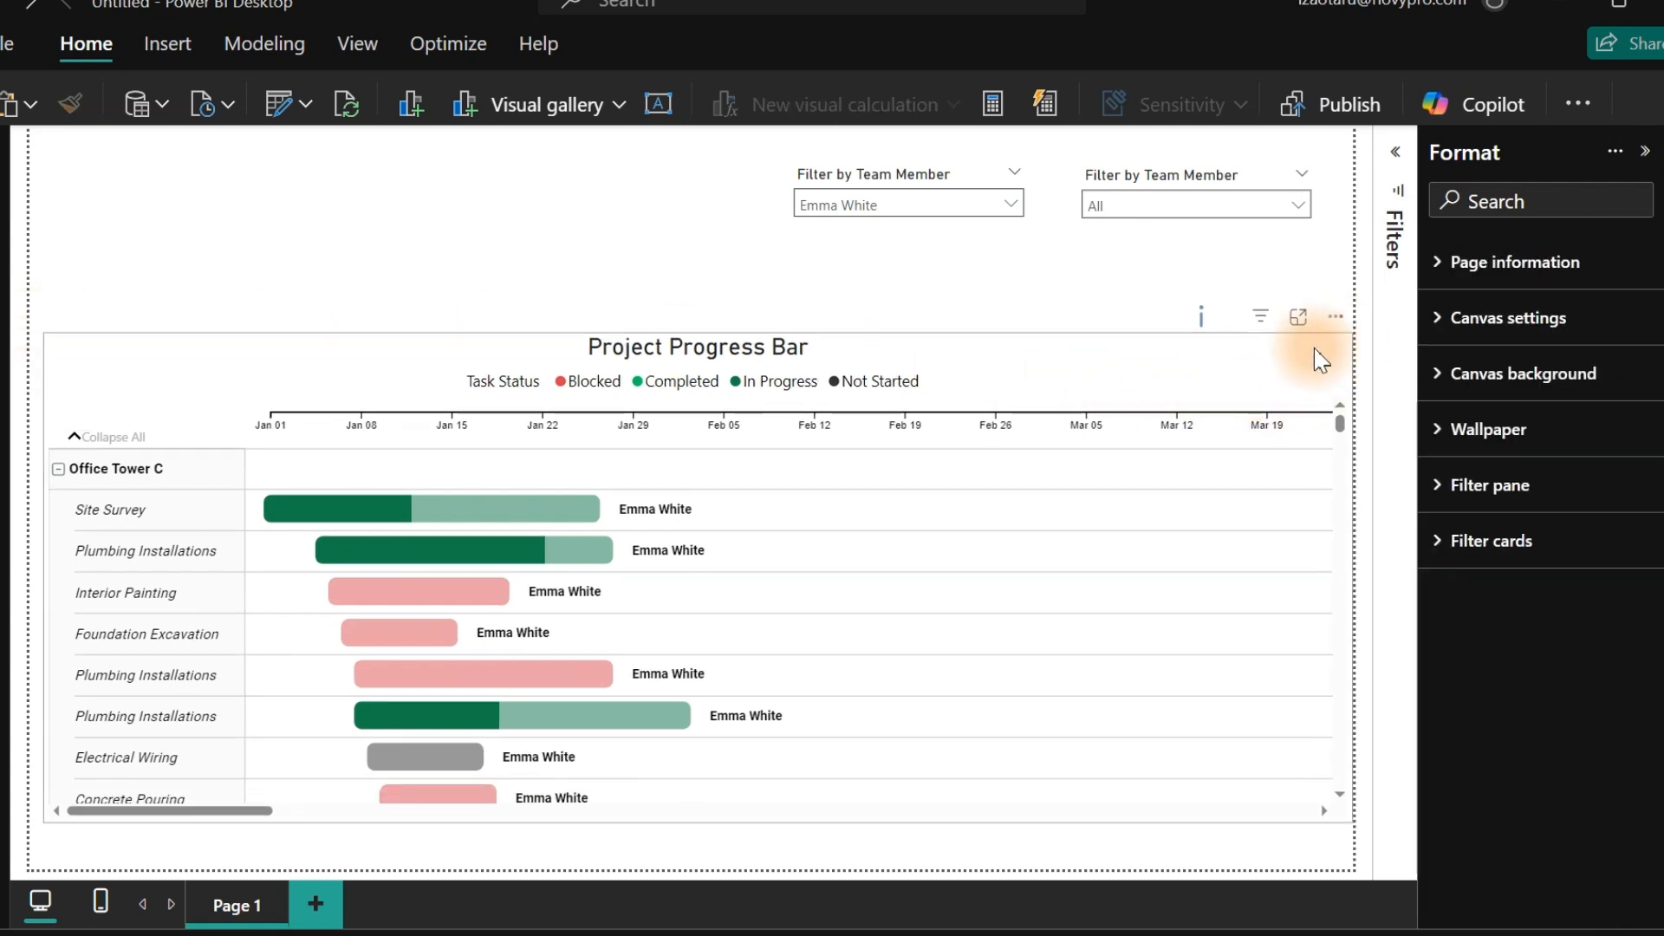